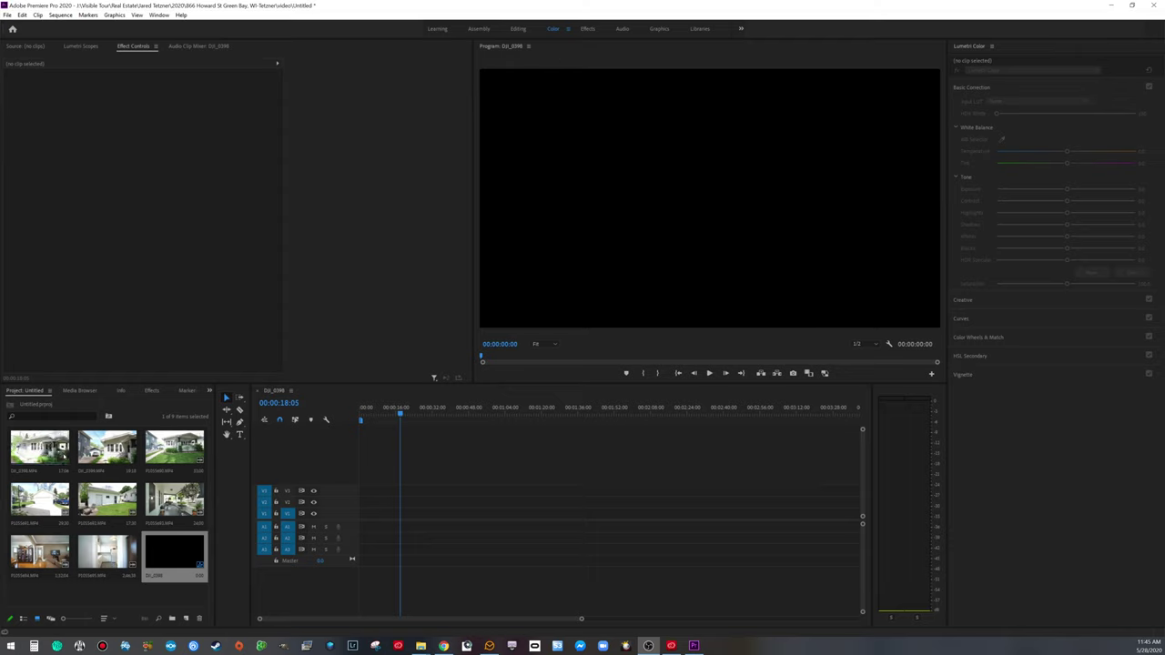
Step: Place DJI_0398.MP4 on V1 and enlarge the track to preview the drone footage
{"action": "left_click_drag", "start_coordinate": [36, 450], "coordinate": [363, 515]}
{"action": "left_click_drag", "start_coordinate": [399, 412], "coordinate": [384, 412]}
{"action": "left_click_drag", "start_coordinate": [346, 508], "coordinate": [345, 492]}
{"action": "left_click_drag", "start_coordinate": [383, 414], "coordinate": [378, 425]}
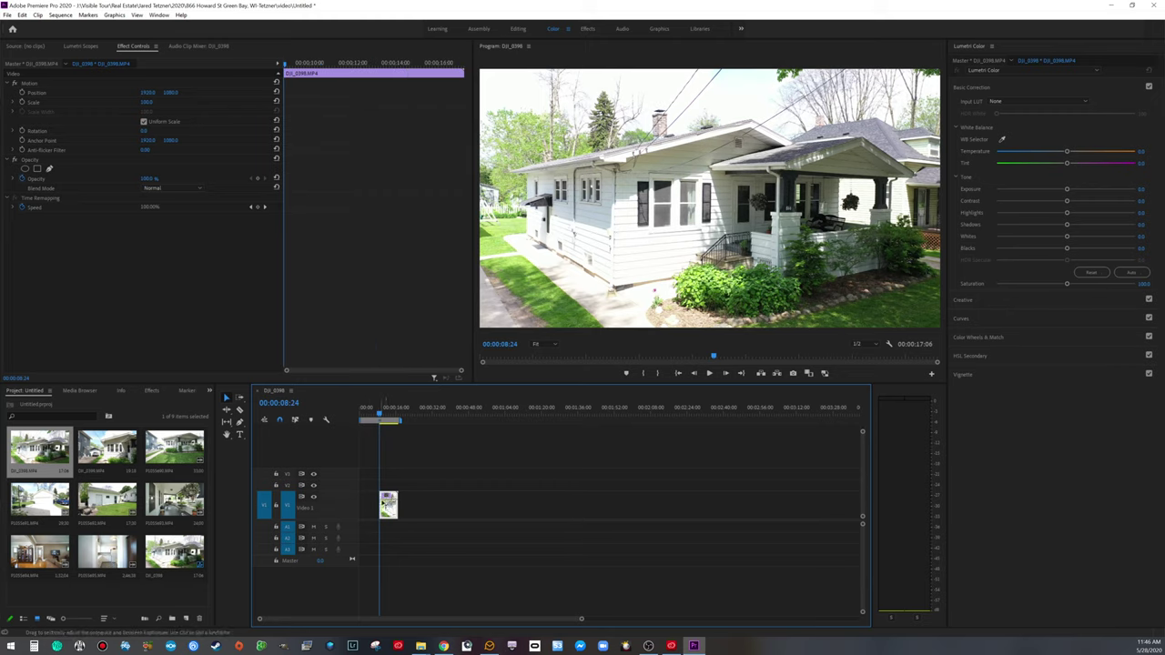
Step: Trim the drone clip to about eight seconds and show the Windows desktop
{"action": "left_click_drag", "start_coordinate": [362, 503], "coordinate": [380, 504]}
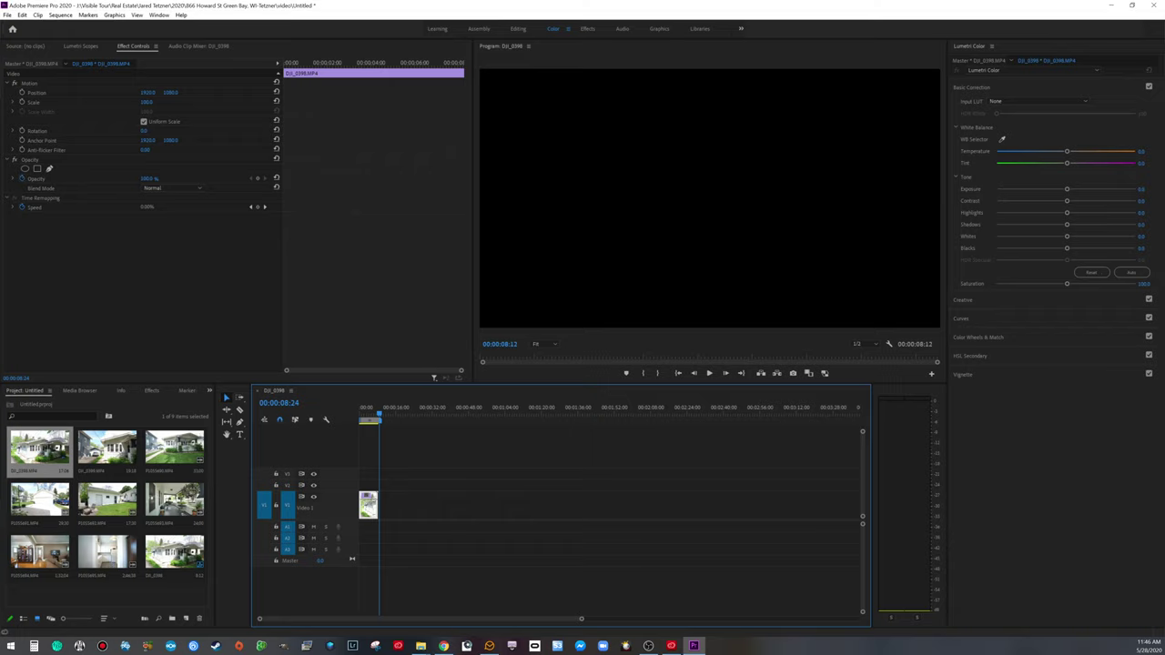
{"action": "left_click", "coordinate": [671, 645]}
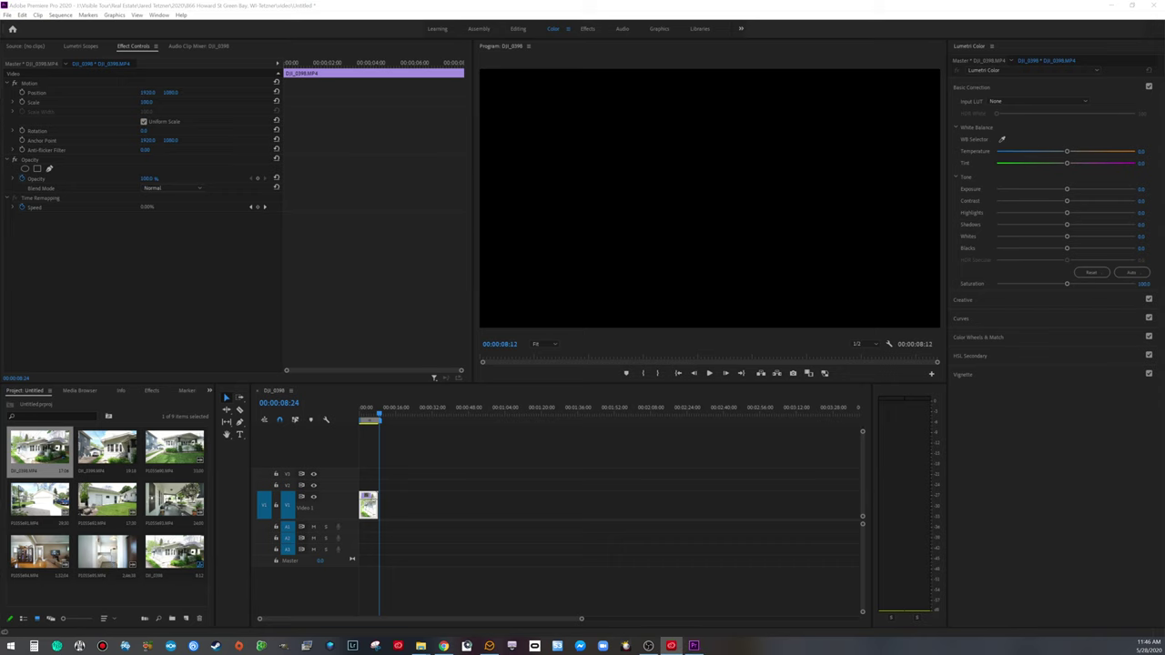
{"action": "key", "text": "super+d"}
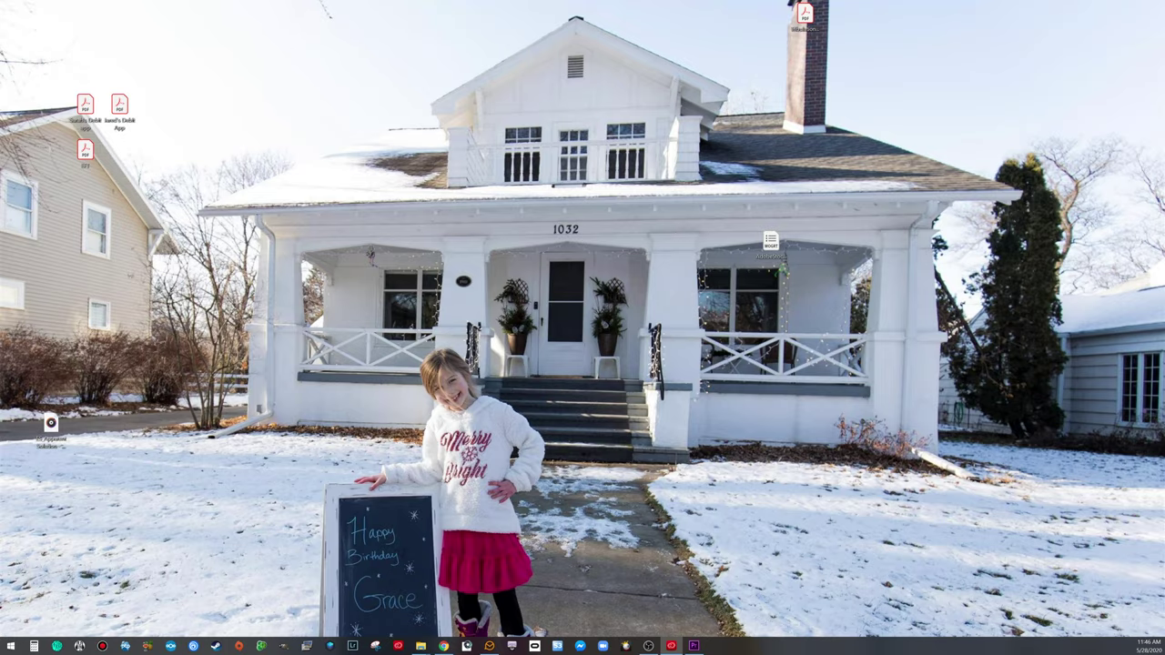
Step: Back in Premiere, add the ES_Jakarta MP3 to A1, enlarge the track, and preview it
{"action": "key", "text": "super+d"}
{"action": "left_click_drag", "start_coordinate": [78, 380], "coordinate": [350, 530]}
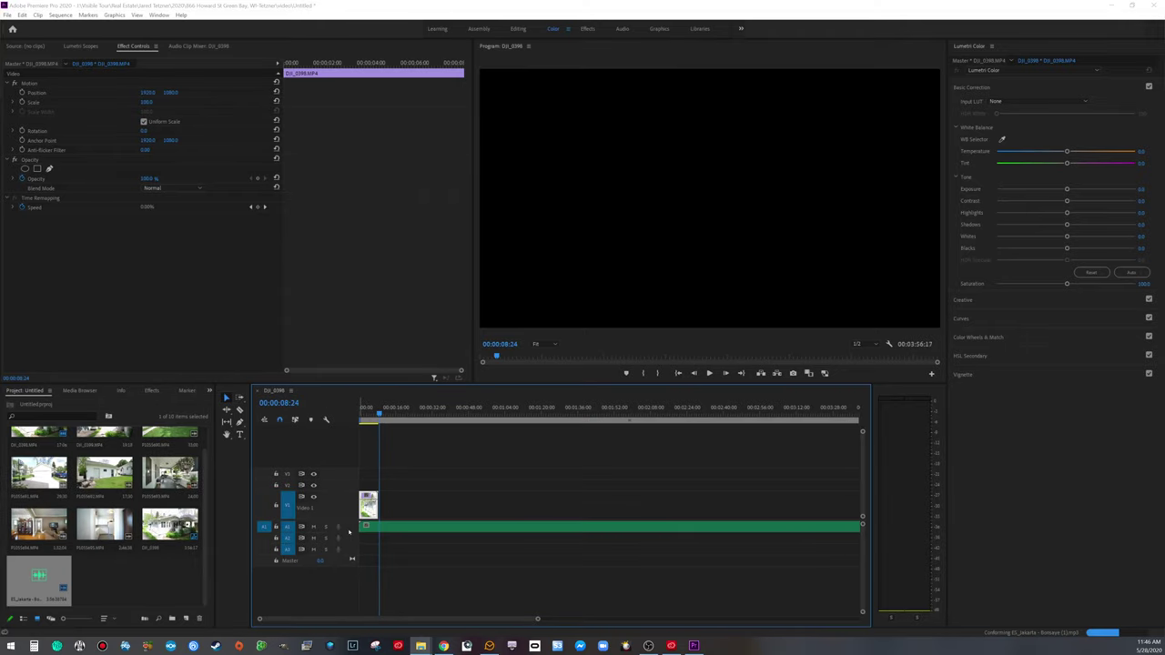
{"action": "left_click_drag", "start_coordinate": [349, 540], "coordinate": [354, 557]}
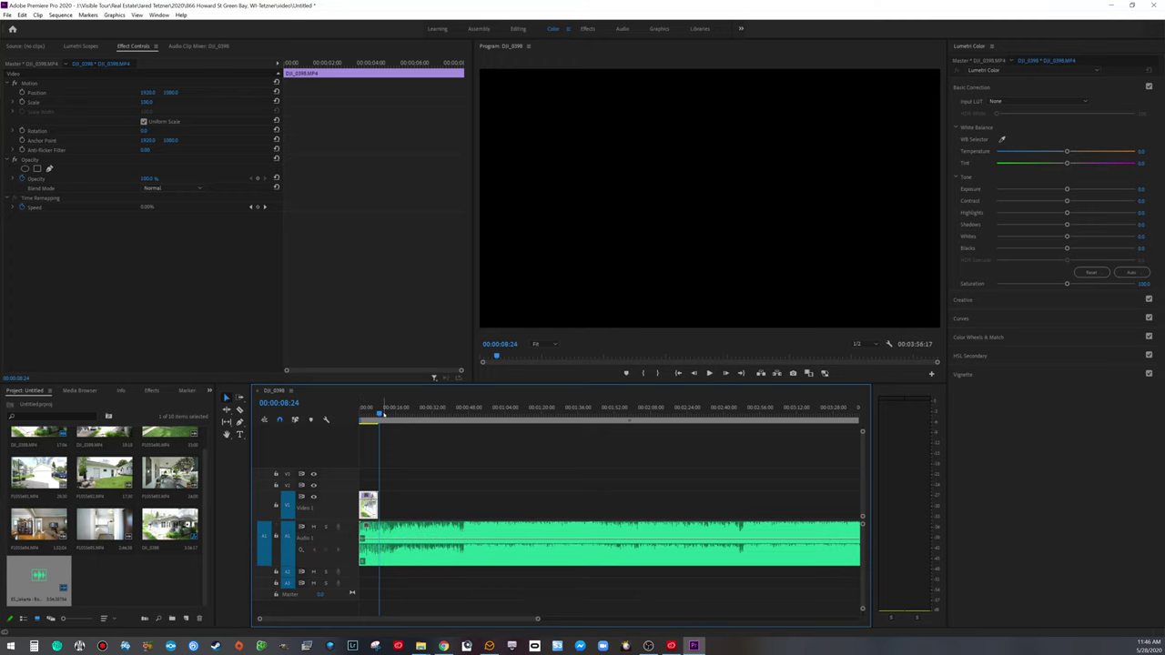
{"action": "left_click_drag", "start_coordinate": [378, 415], "coordinate": [365, 415]}
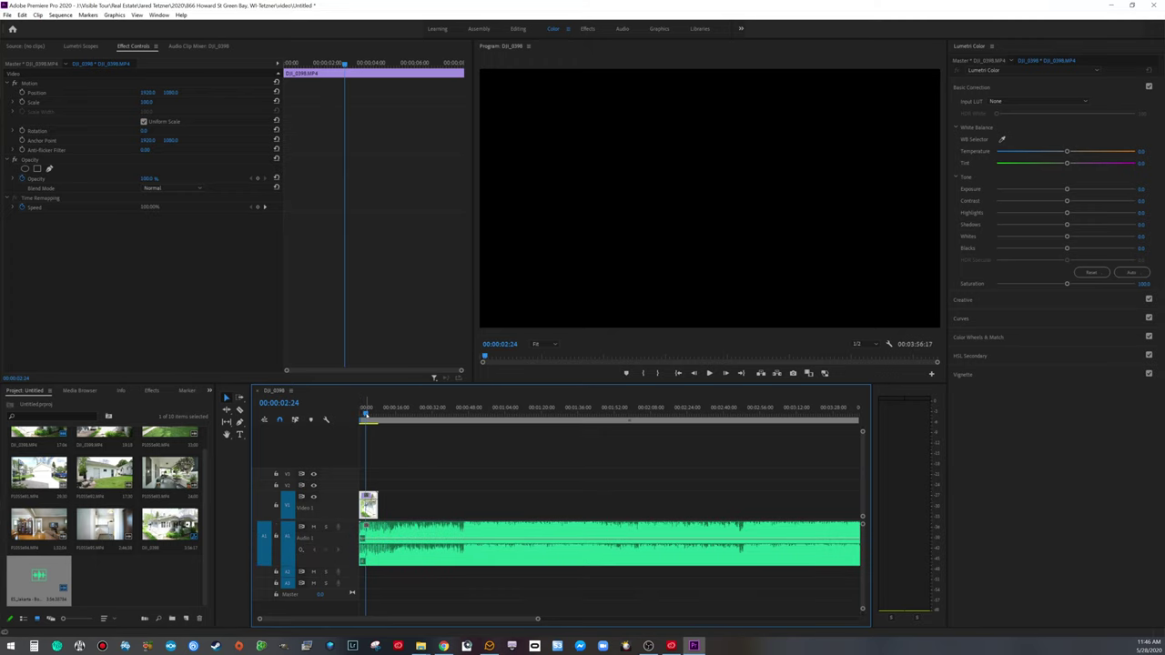
{"action": "key", "text": "space"}
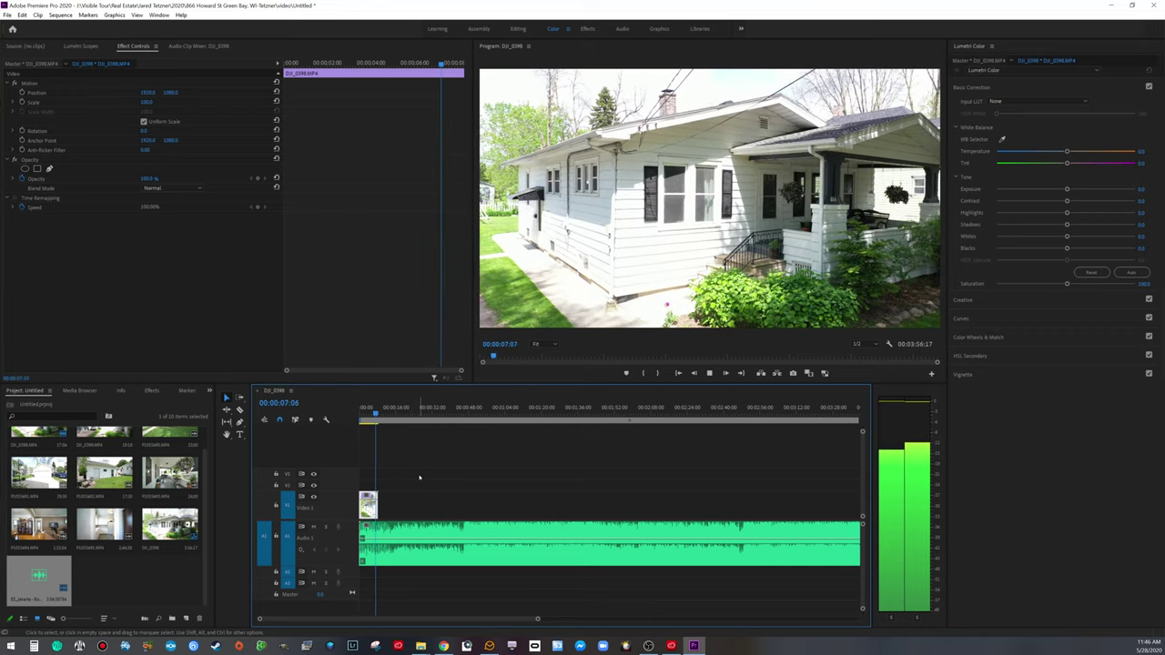
{"action": "key", "text": "space"}
{"action": "left_click_drag", "start_coordinate": [376, 414], "coordinate": [459, 415]}
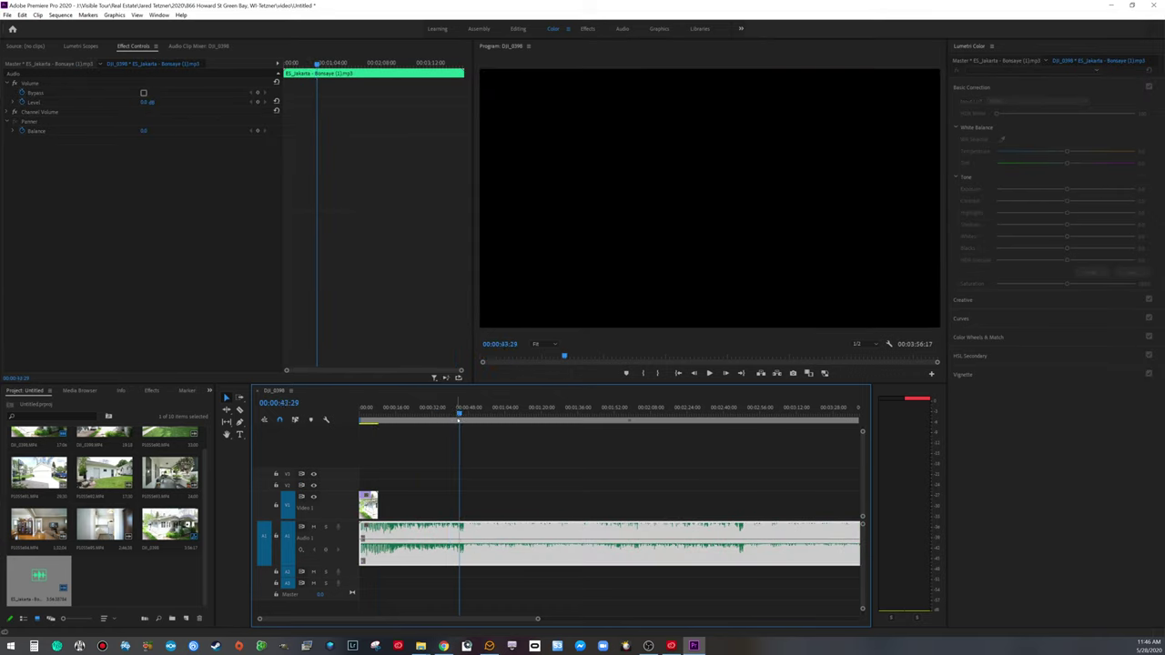
Step: Play and shuttle through the song to find the cut point at 00:00:36:11
{"action": "key", "text": "space"}
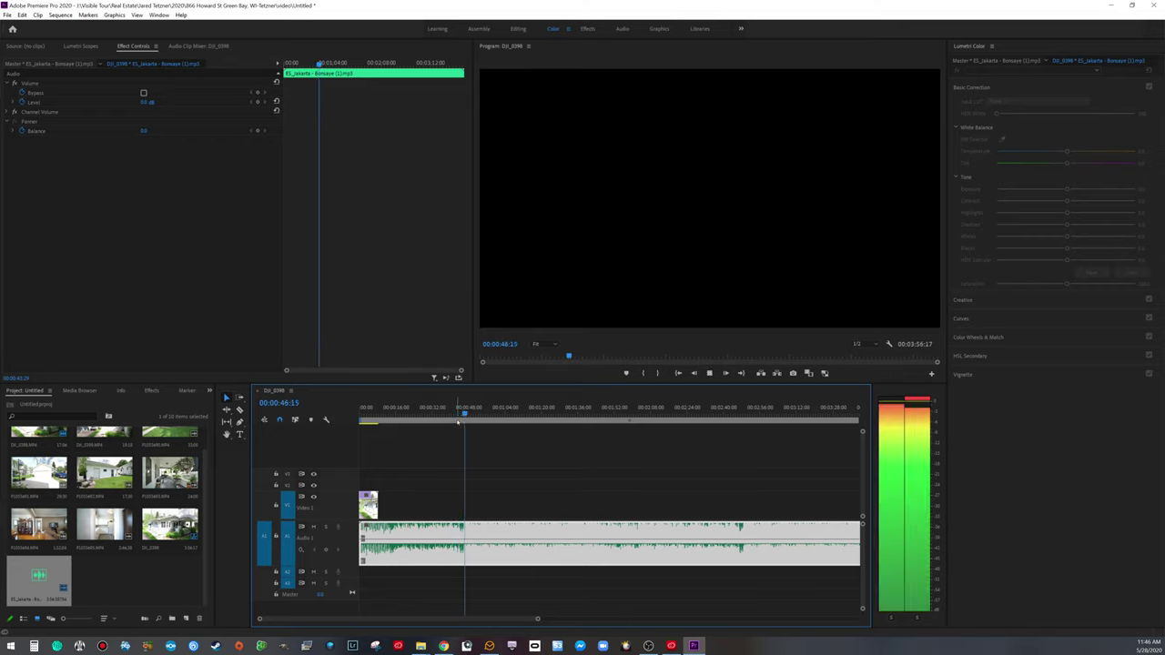
{"action": "key", "text": "space"}
{"action": "key", "text": "j"}
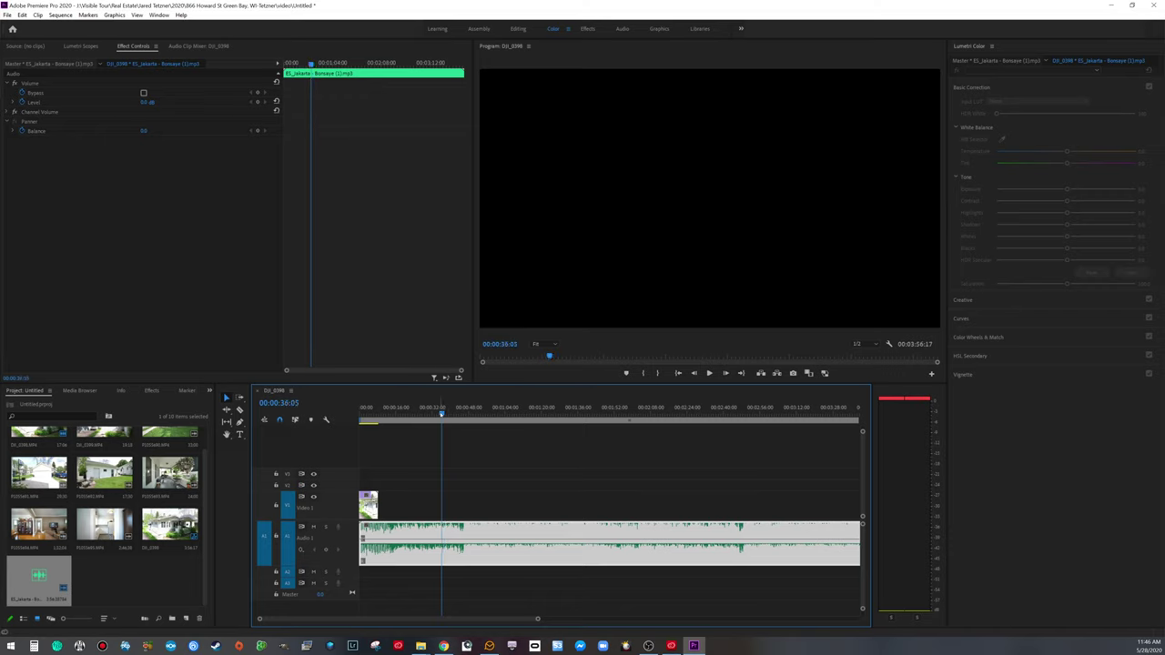
{"action": "key", "text": "space"}
{"action": "key", "text": "space"}
{"action": "key", "text": "j"}
{"action": "key", "text": "k"}
Step: Split the music at 00:00:36:11, ripple delete the opening, and play from the start
{"action": "key", "text": "d"}
{"action": "key", "text": "ctrl+k"}
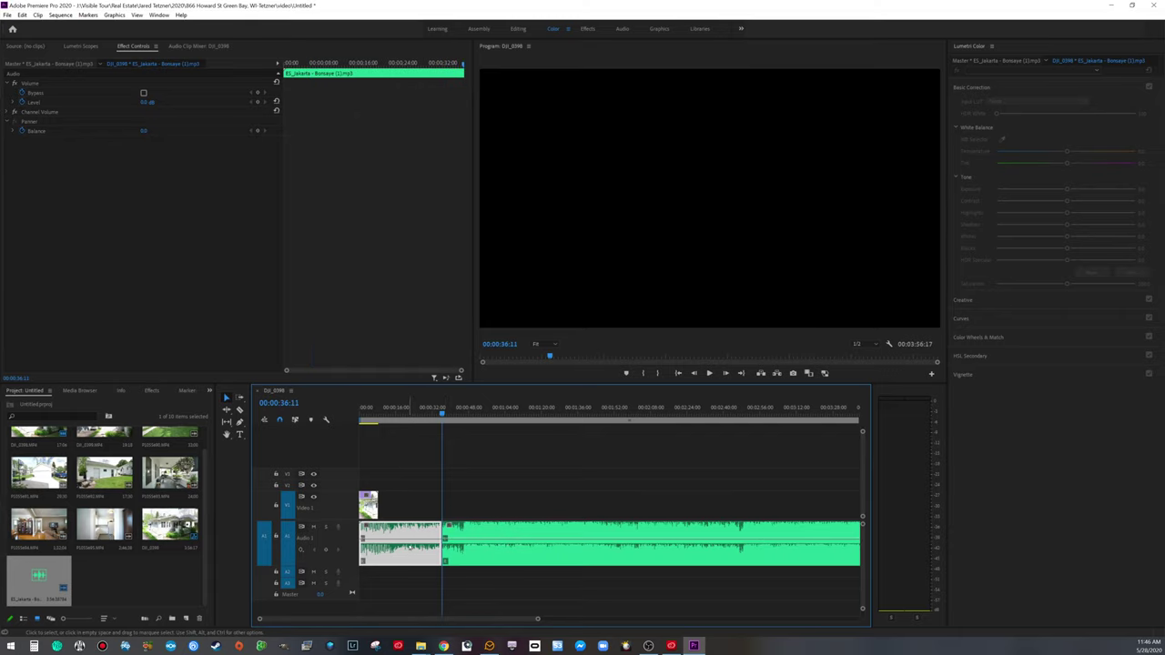
{"action": "key", "text": "Delete"}
{"action": "left_click", "coordinate": [401, 545]}
{"action": "key", "text": "Delete"}
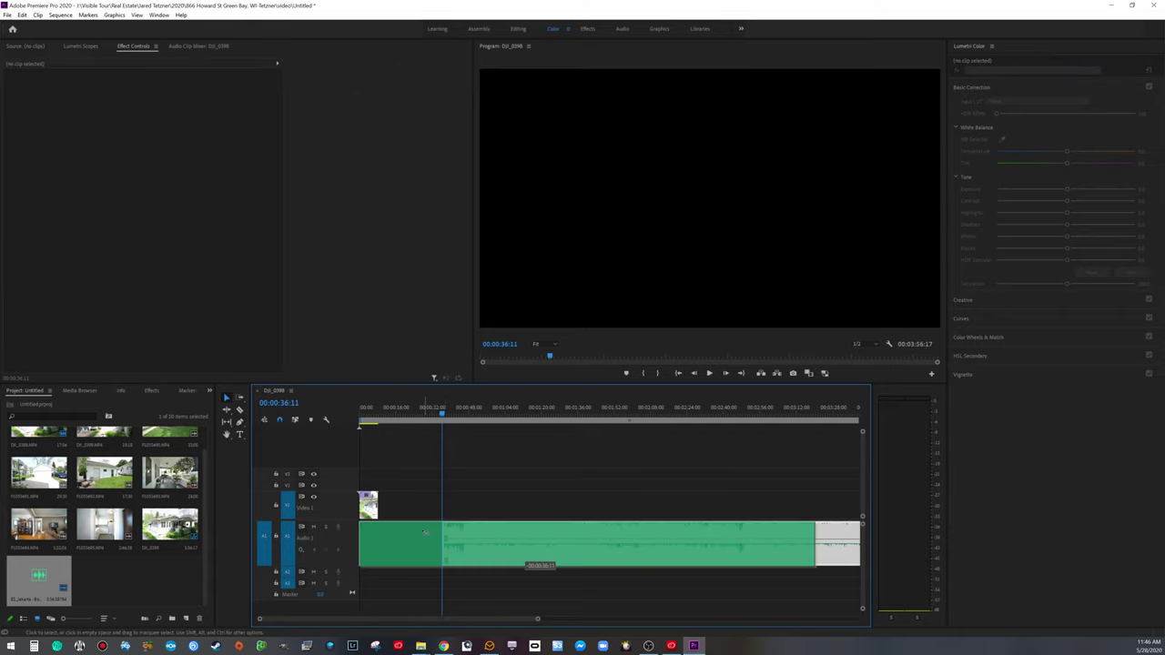
{"action": "left_click", "coordinate": [400, 545]}
{"action": "key", "text": "Home"}
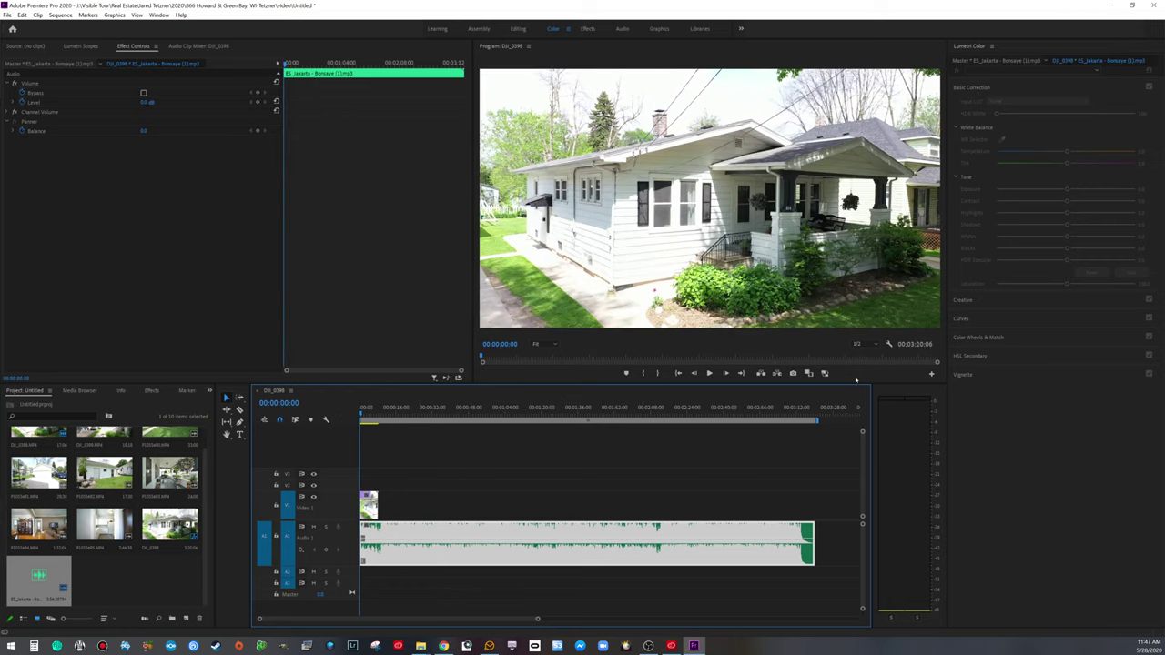
{"action": "key", "text": "space"}
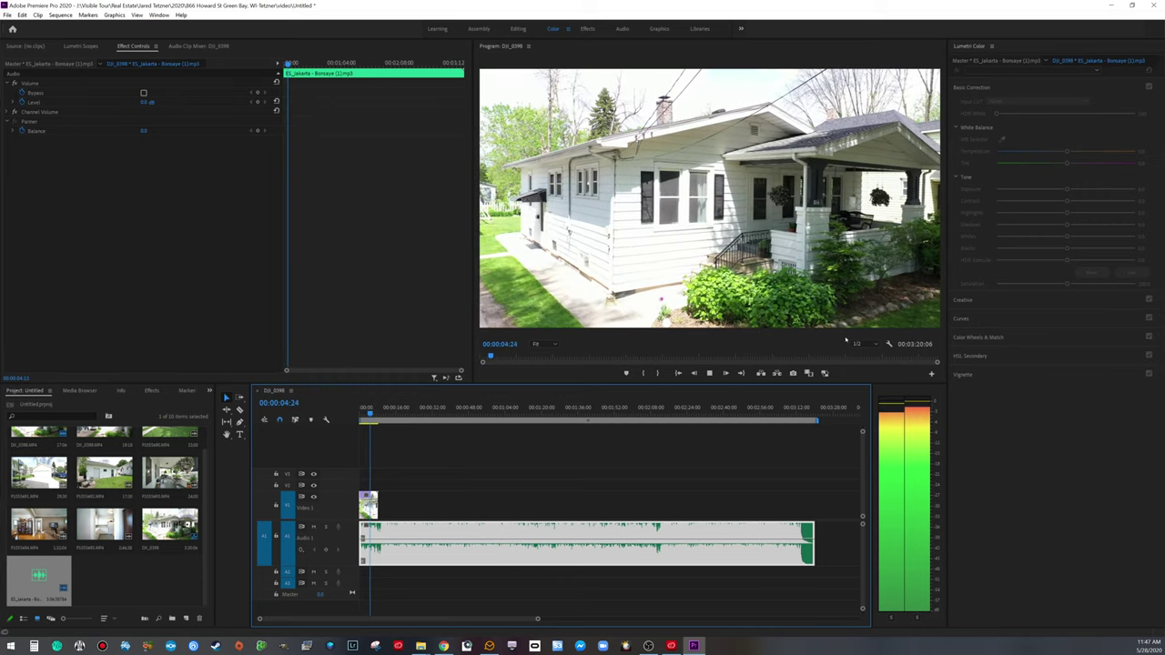
{"action": "key", "text": "space"}
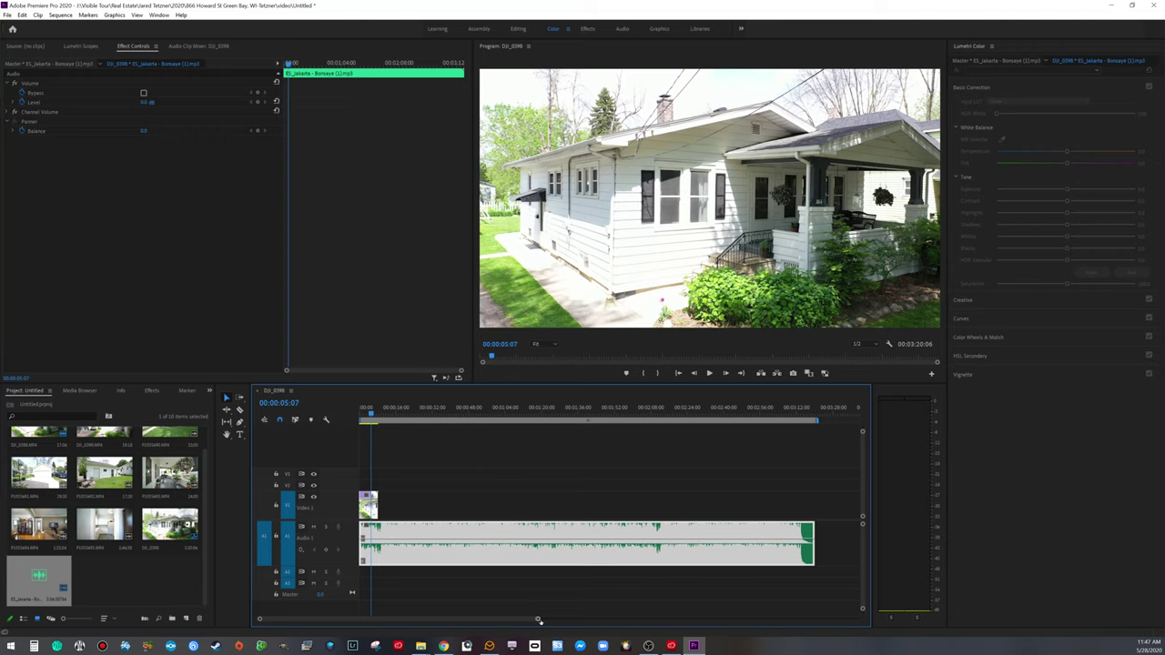
Step: Zoom into the timeline and play the drone clip with the music to find the beat
{"action": "left_click_drag", "start_coordinate": [538, 620], "coordinate": [432, 620]}
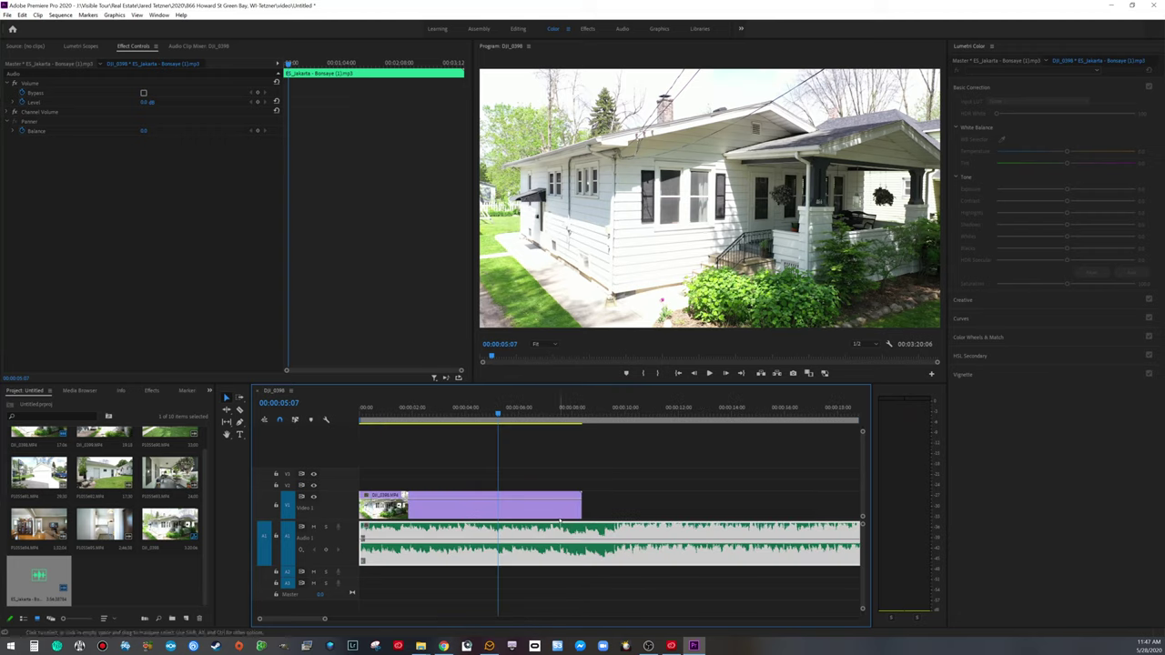
{"action": "left_click_drag", "start_coordinate": [498, 410], "coordinate": [332, 397]}
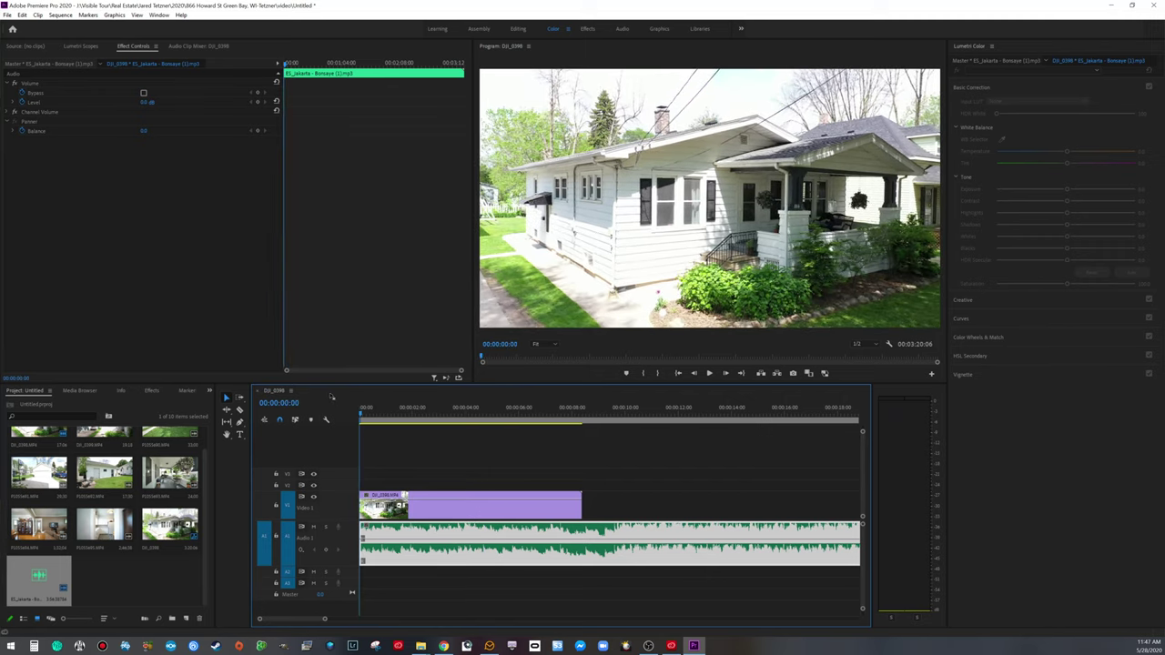
{"action": "key", "text": "space"}
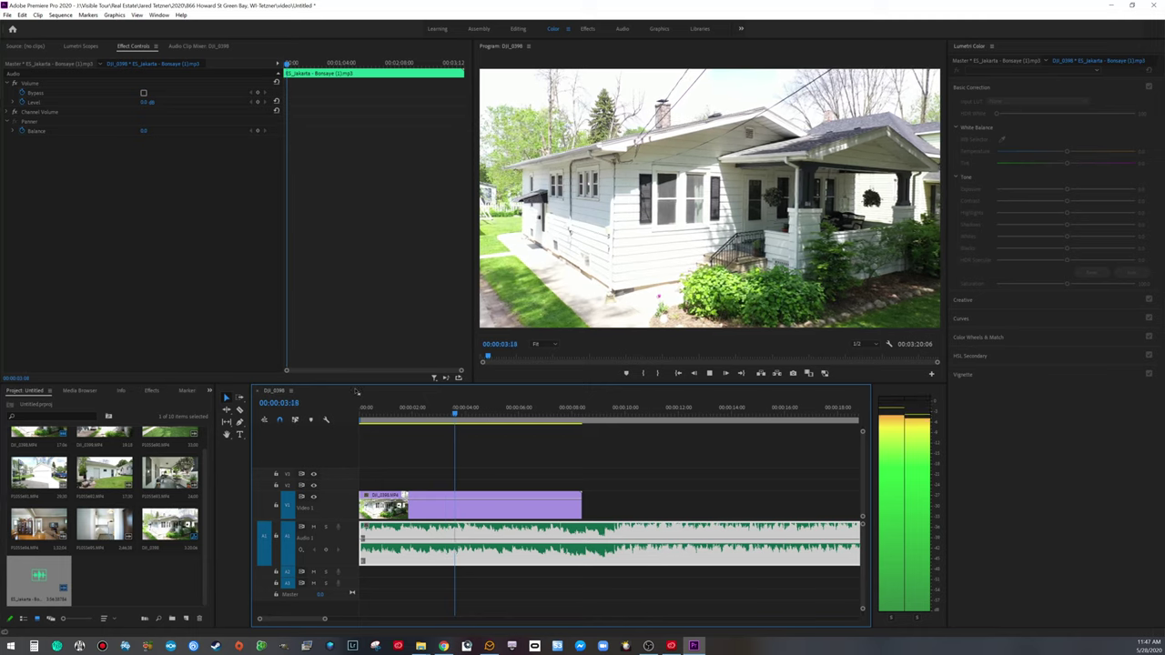
{"action": "key", "text": "space"}
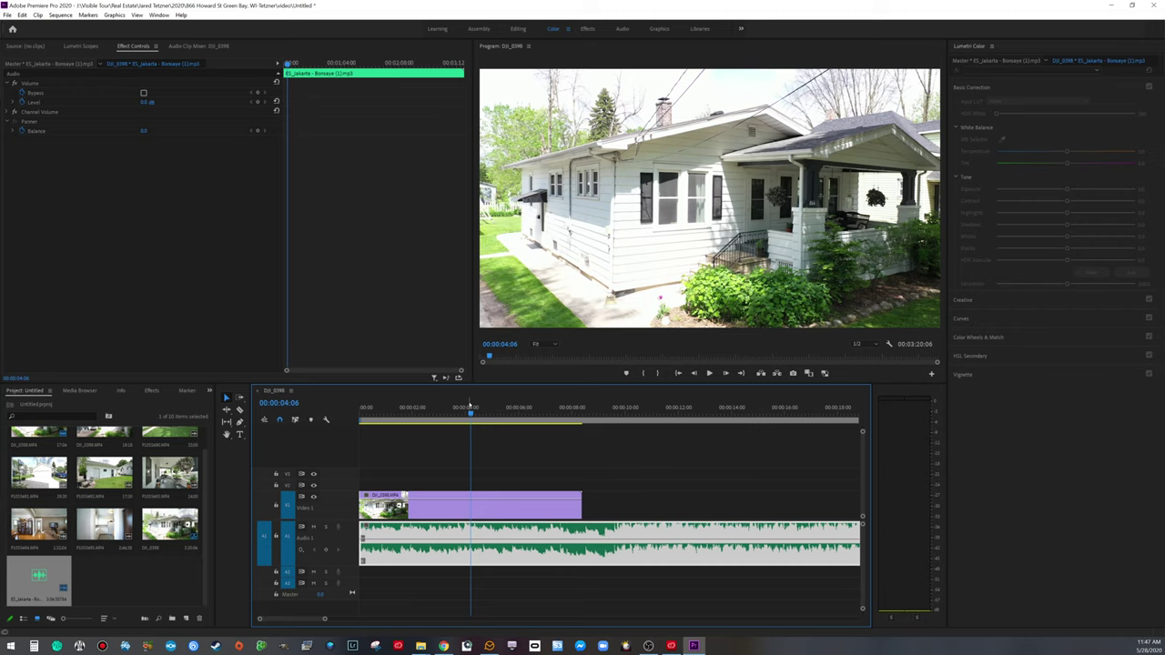
Step: Park the playhead at 00:00:05:14 and trim the drone clip's end to it
{"action": "left_click_drag", "start_coordinate": [472, 413], "coordinate": [486, 414]}
{"action": "key", "text": "space"}
{"action": "left_click_drag", "start_coordinate": [513, 414], "coordinate": [504, 414]}
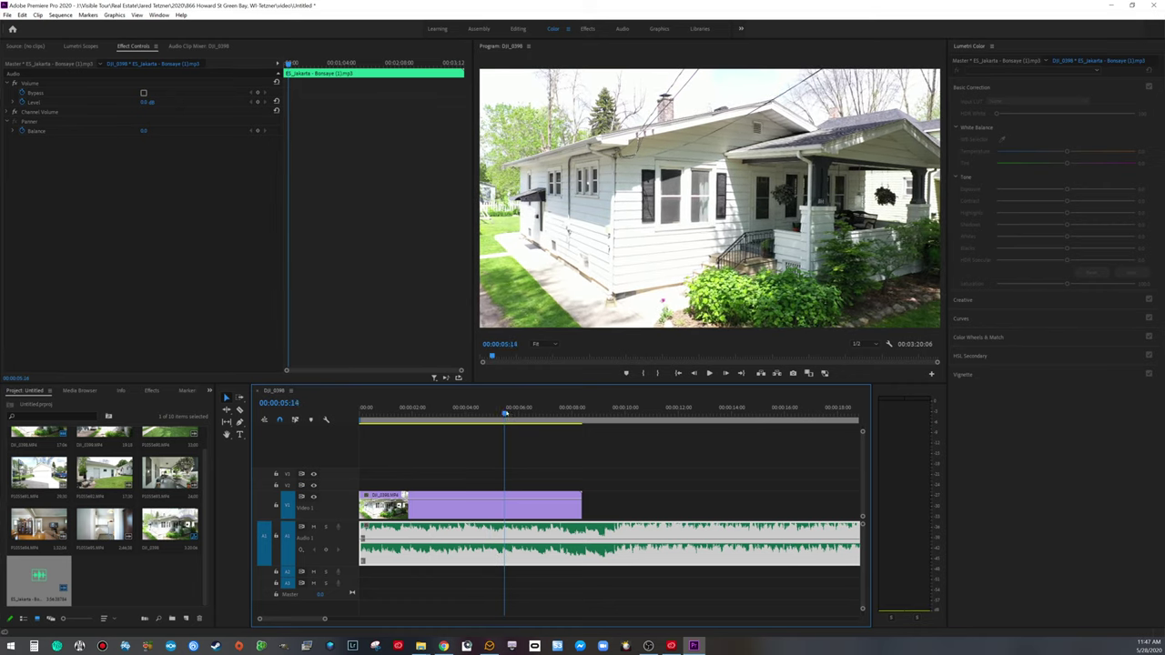
{"action": "left_click", "coordinate": [581, 504]}
{"action": "left_click_drag", "start_coordinate": [582, 507], "coordinate": [503, 507]}
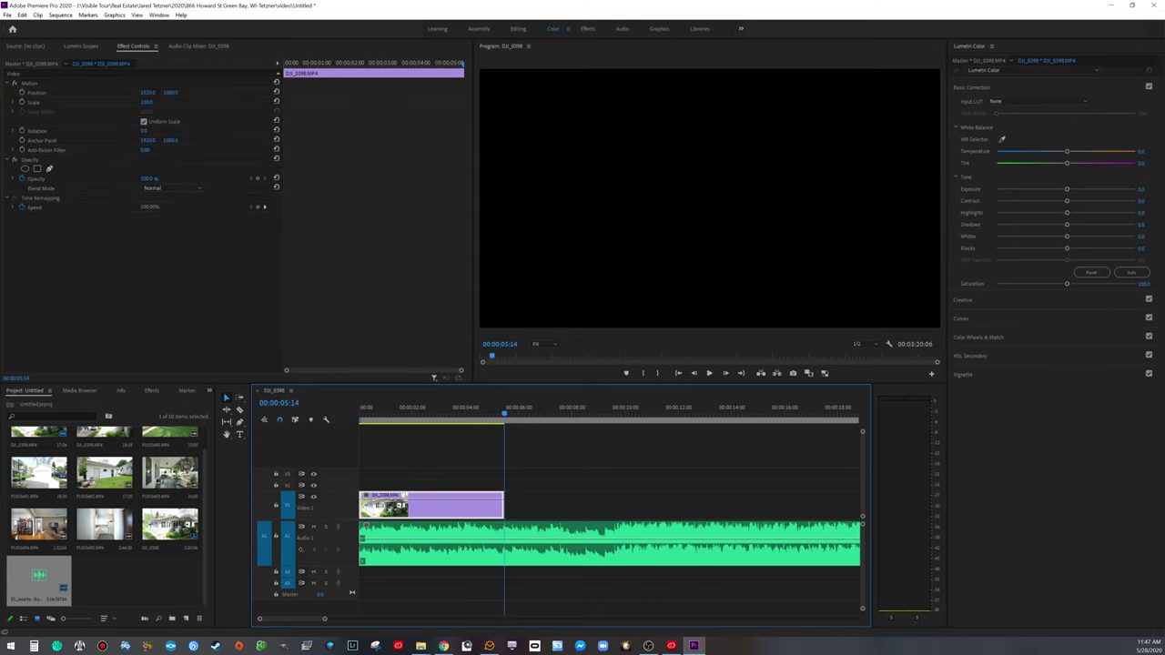
Step: Add P1055690.MP4 after the drone clip, delete its audio, and move it onto V1
{"action": "scroll", "coordinate": [146, 500], "scroll_direction": "up", "scroll_amount": 1}
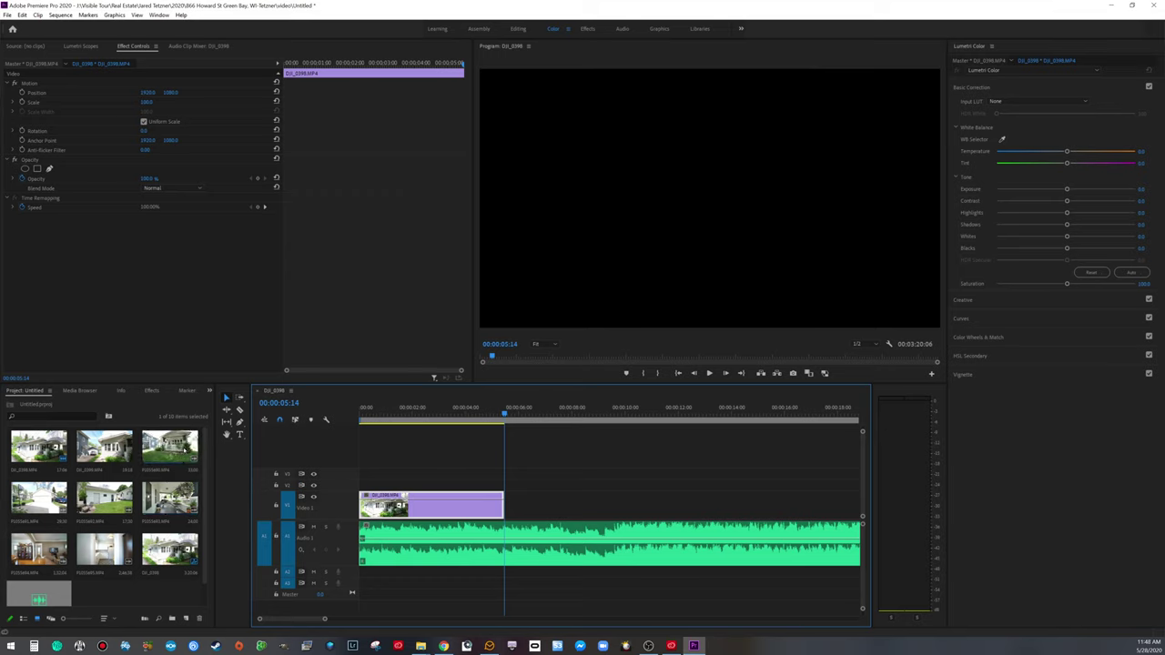
{"action": "left_click_drag", "start_coordinate": [169, 446], "coordinate": [565, 572]}
{"action": "left_click", "coordinate": [570, 575]}
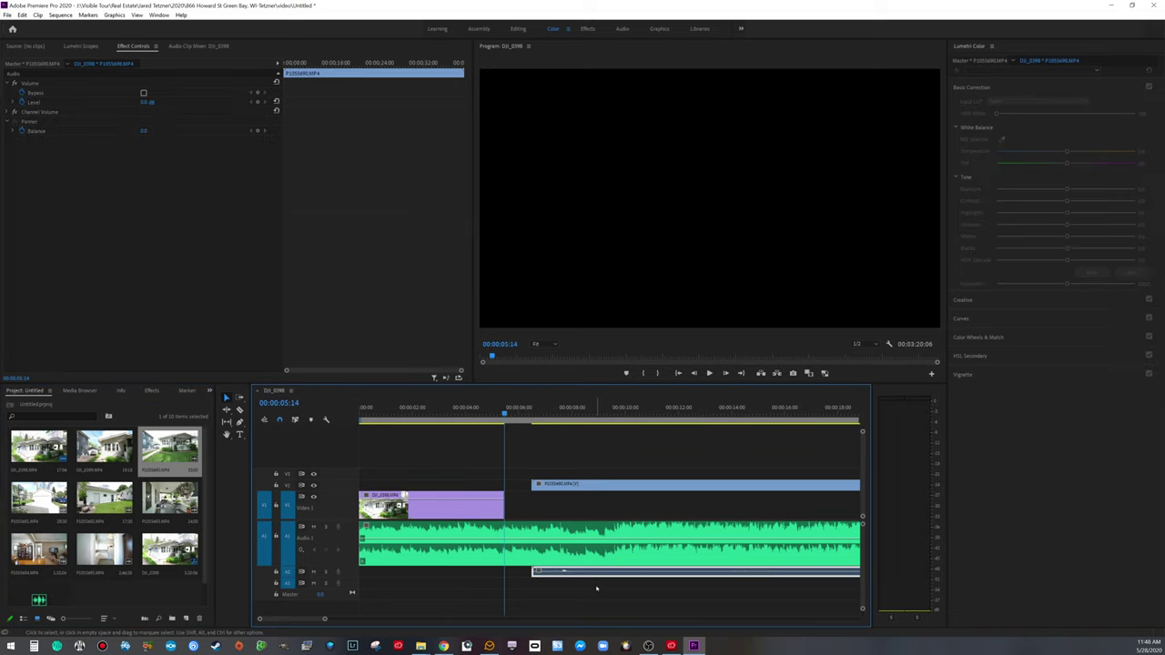
{"action": "key", "text": "Delete"}
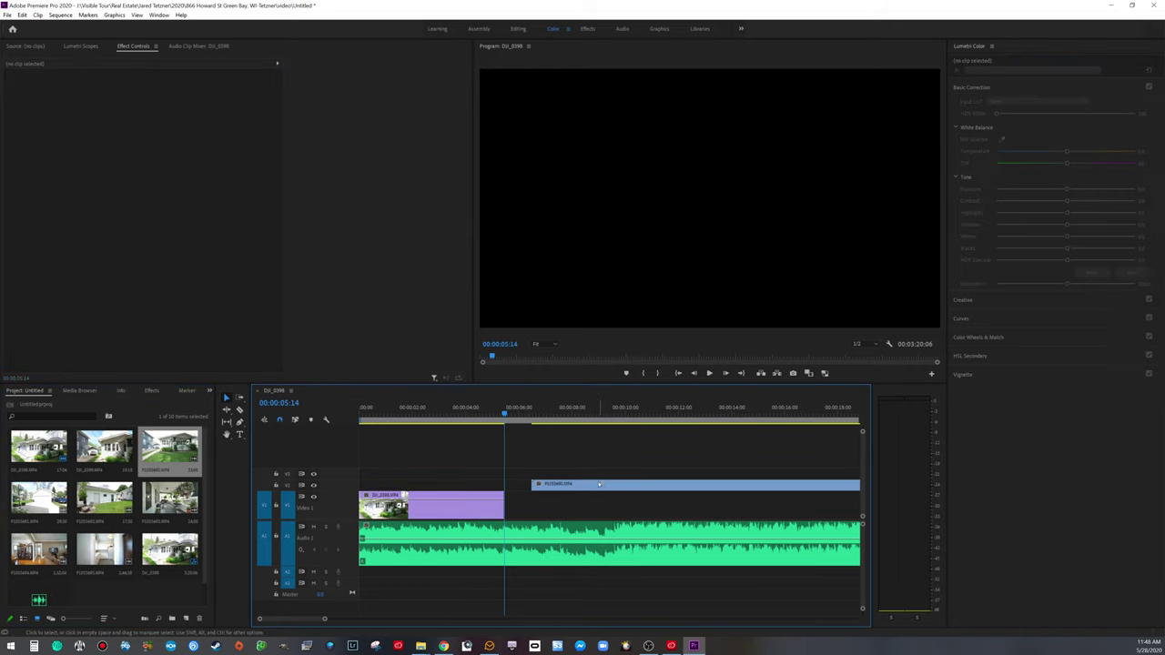
{"action": "left_click_drag", "start_coordinate": [598, 485], "coordinate": [598, 506]}
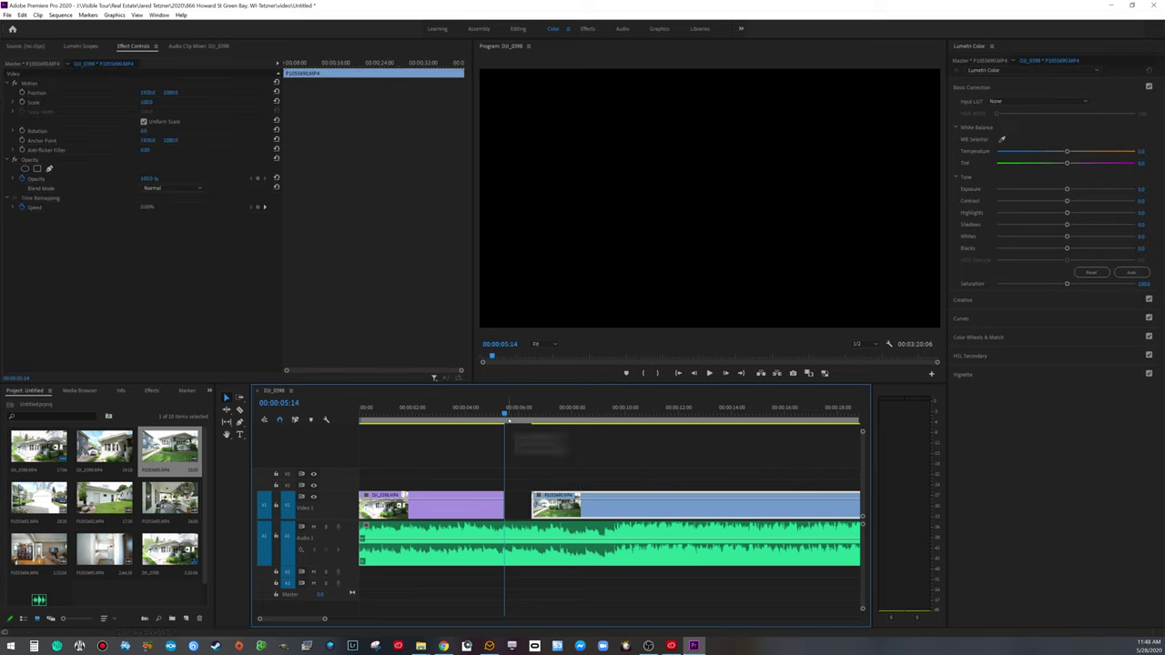
Step: Play back the new exterior clip in the sequence
{"action": "key", "text": "space"}
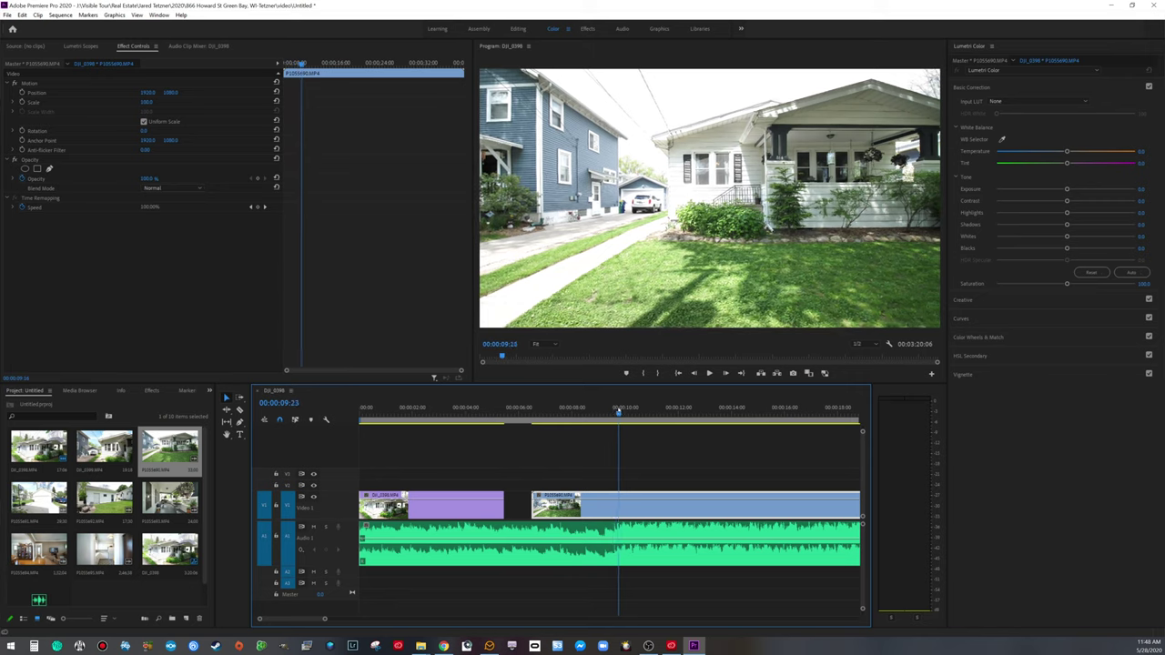
{"action": "key", "text": "space"}
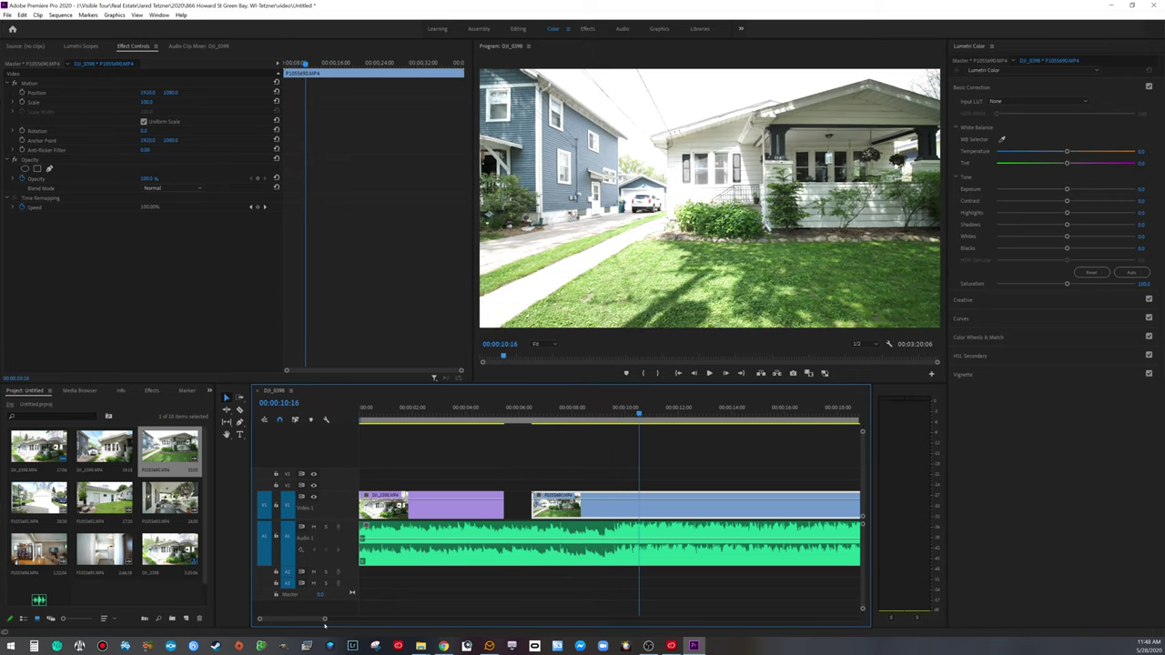
{"action": "left_click_drag", "start_coordinate": [324, 619], "coordinate": [395, 619]}
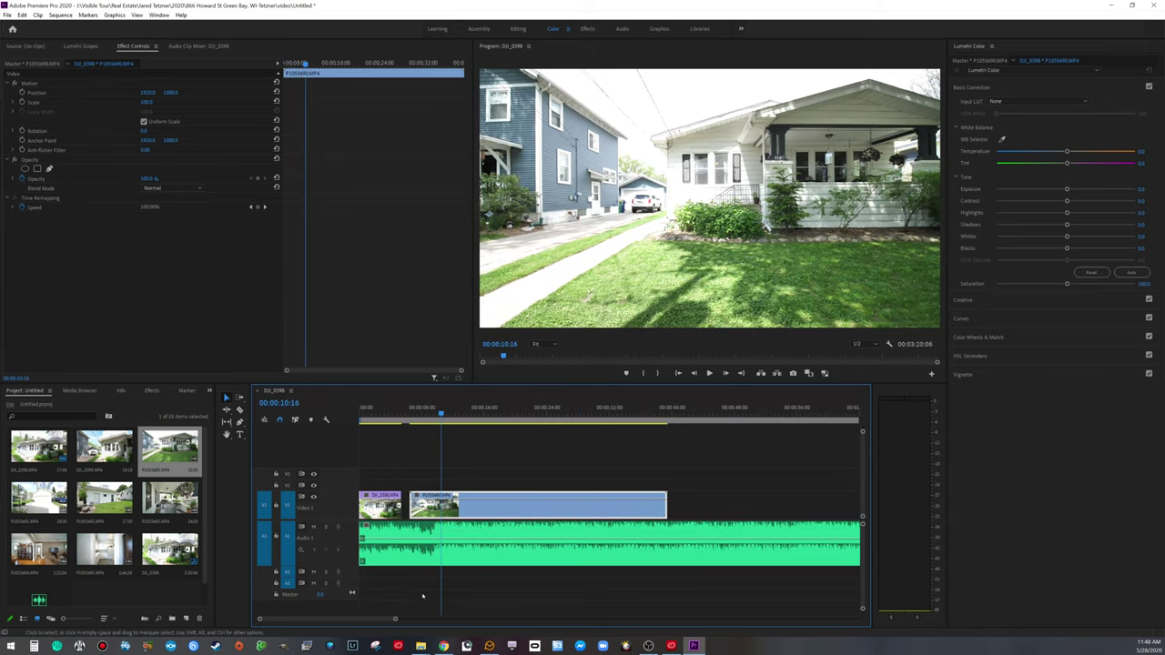
{"action": "key", "text": "space"}
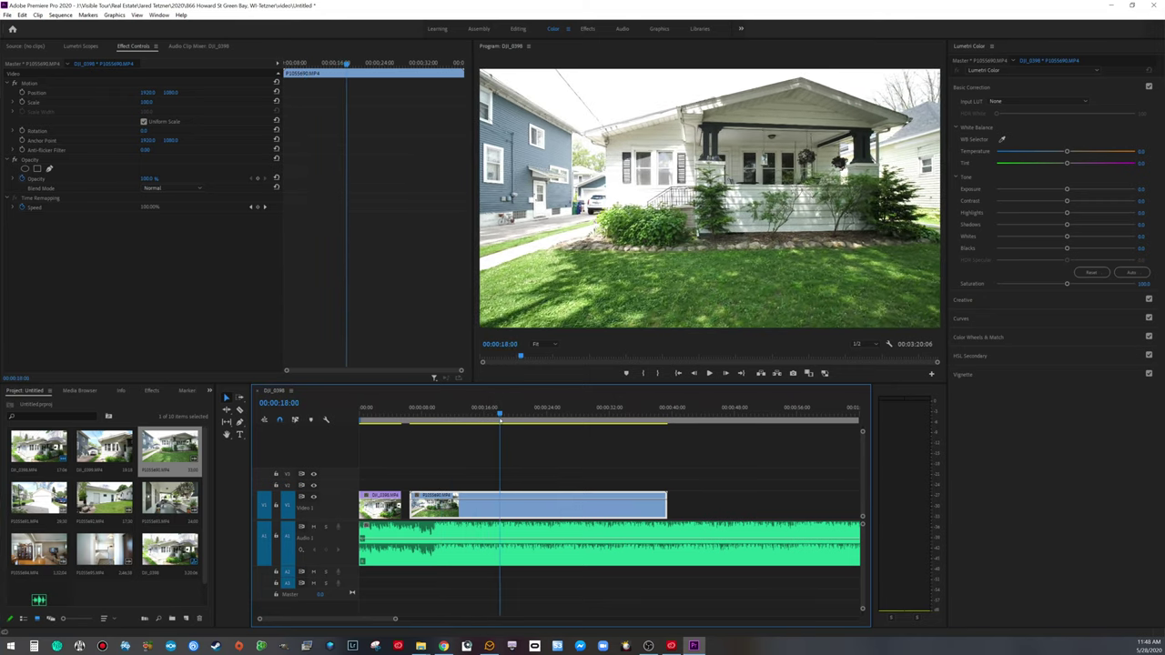
Step: Trim the porch clip's start, review the cut from 00:00:07:22, and bring up Clip Speed/Duration
{"action": "left_click_drag", "start_coordinate": [411, 505], "coordinate": [432, 462]}
{"action": "left_click_drag", "start_coordinate": [507, 416], "coordinate": [409, 429]}
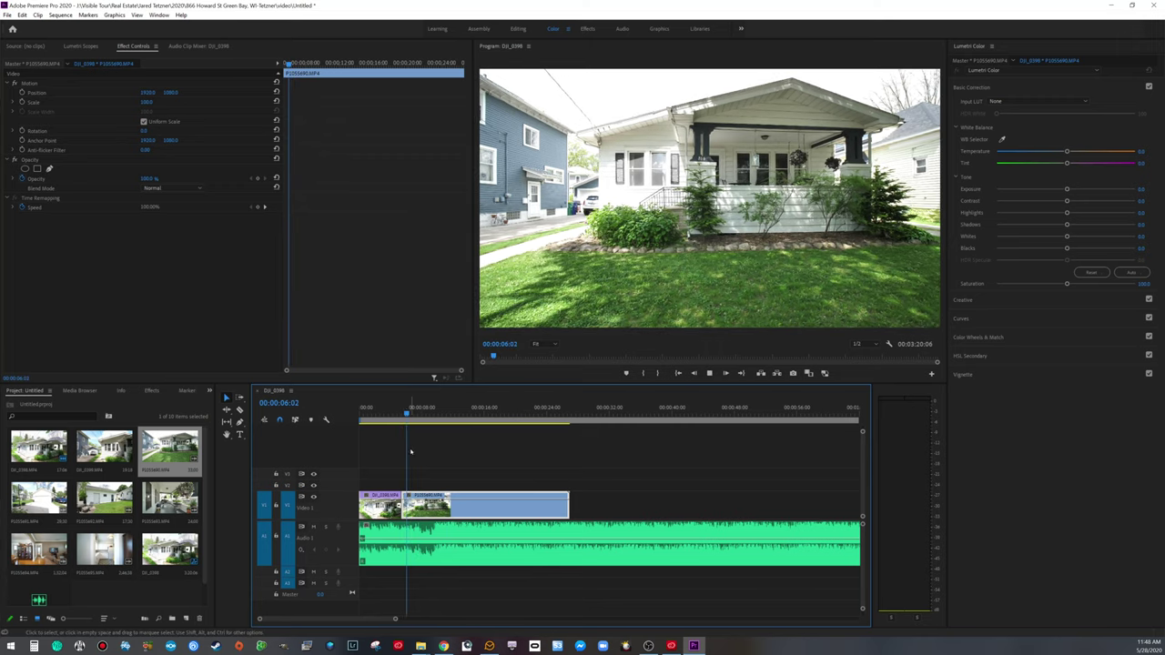
{"action": "key", "text": "space"}
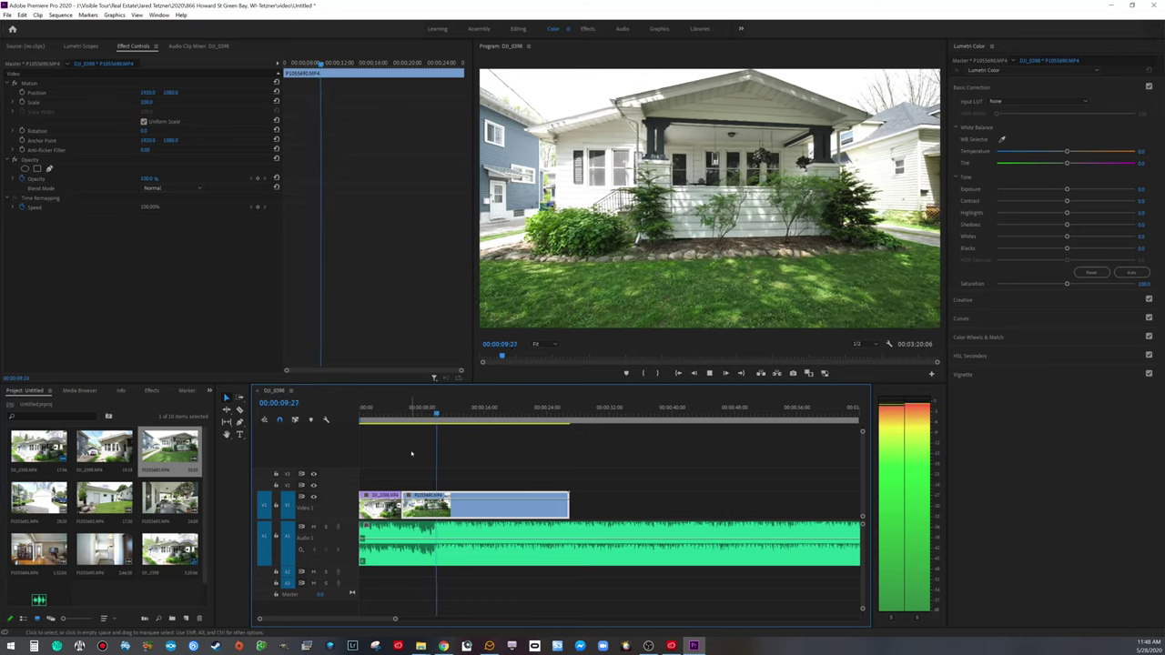
{"action": "key", "text": "space"}
{"action": "left_click", "coordinate": [419, 407]}
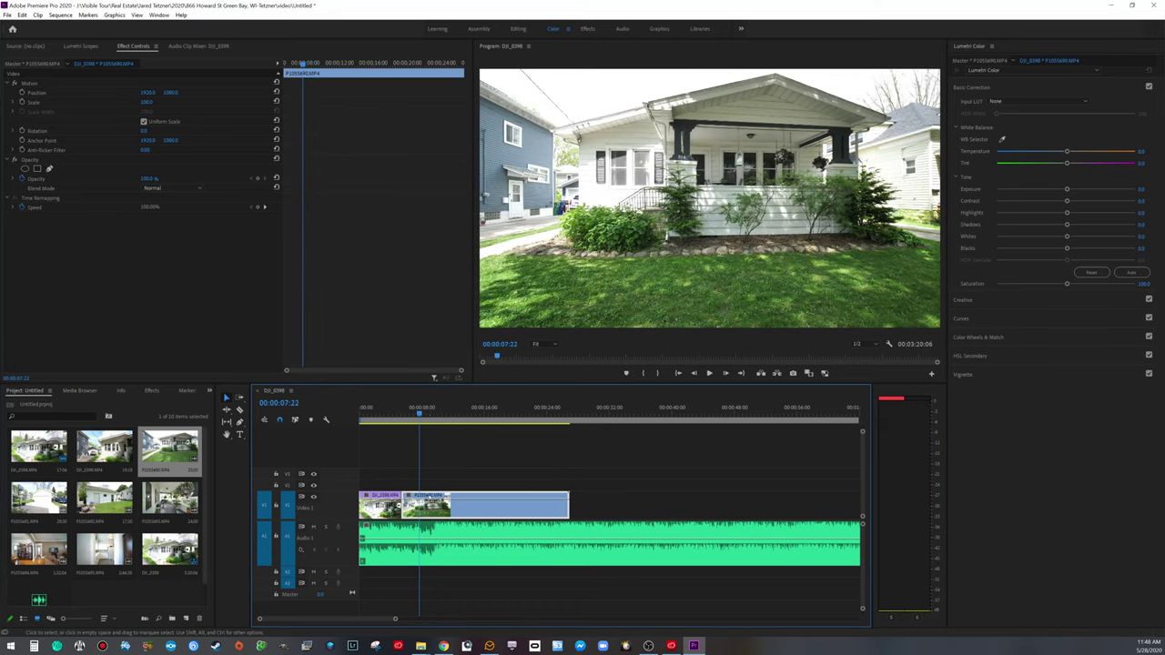
{"action": "key", "text": "ctrl+m"}
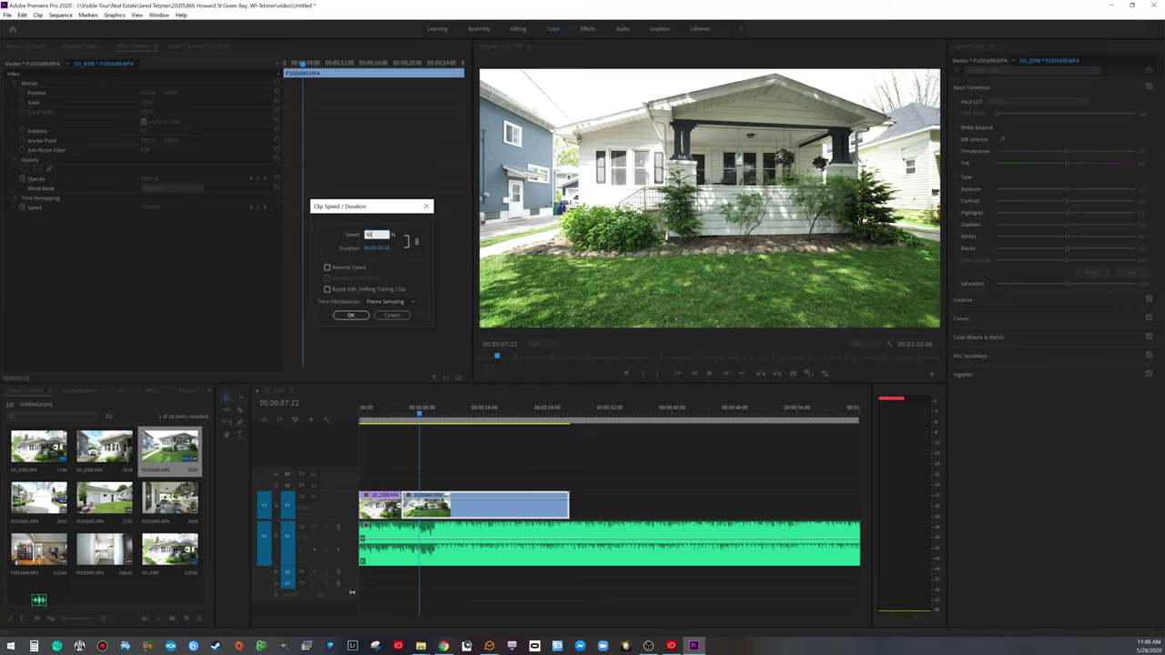
Step: Apply 50% speed to the exterior clip and play it back
{"action": "key", "text": "Return"}
{"action": "left_click_drag", "start_coordinate": [419, 411], "coordinate": [391, 412]}
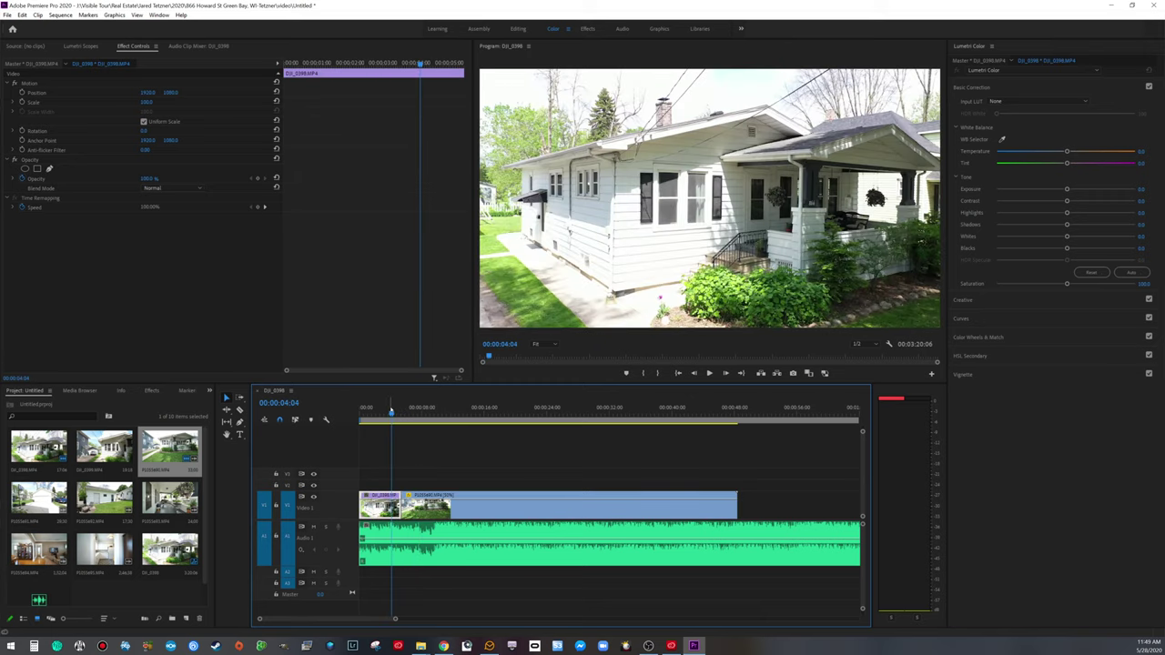
{"action": "key", "text": "space"}
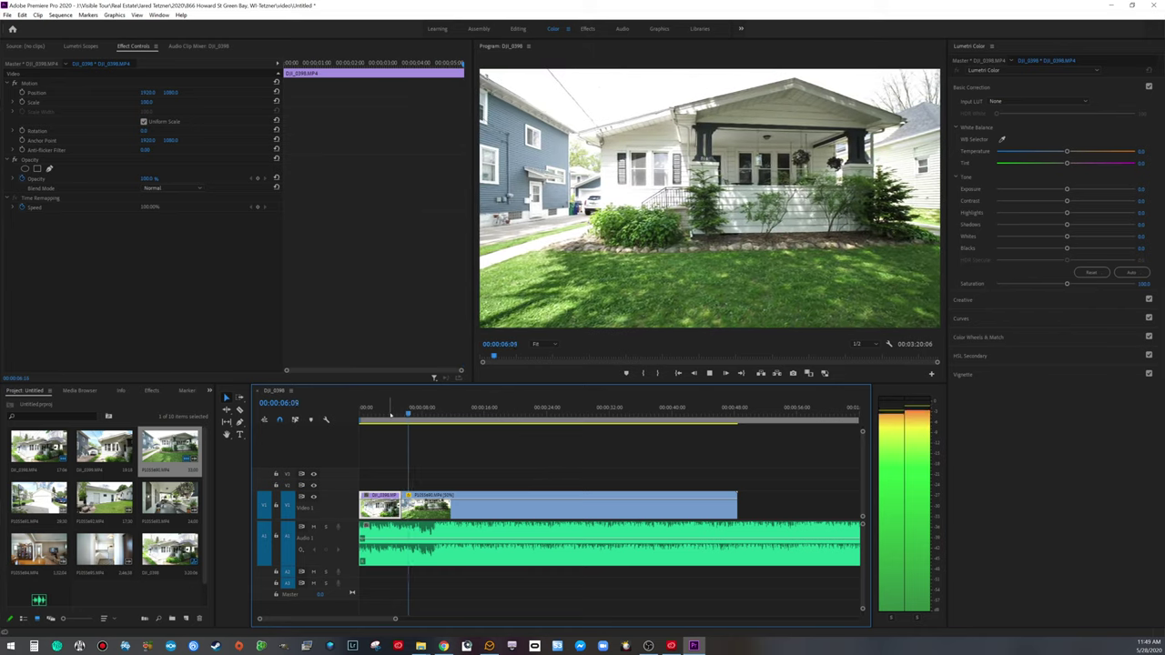
{"action": "key", "text": "space"}
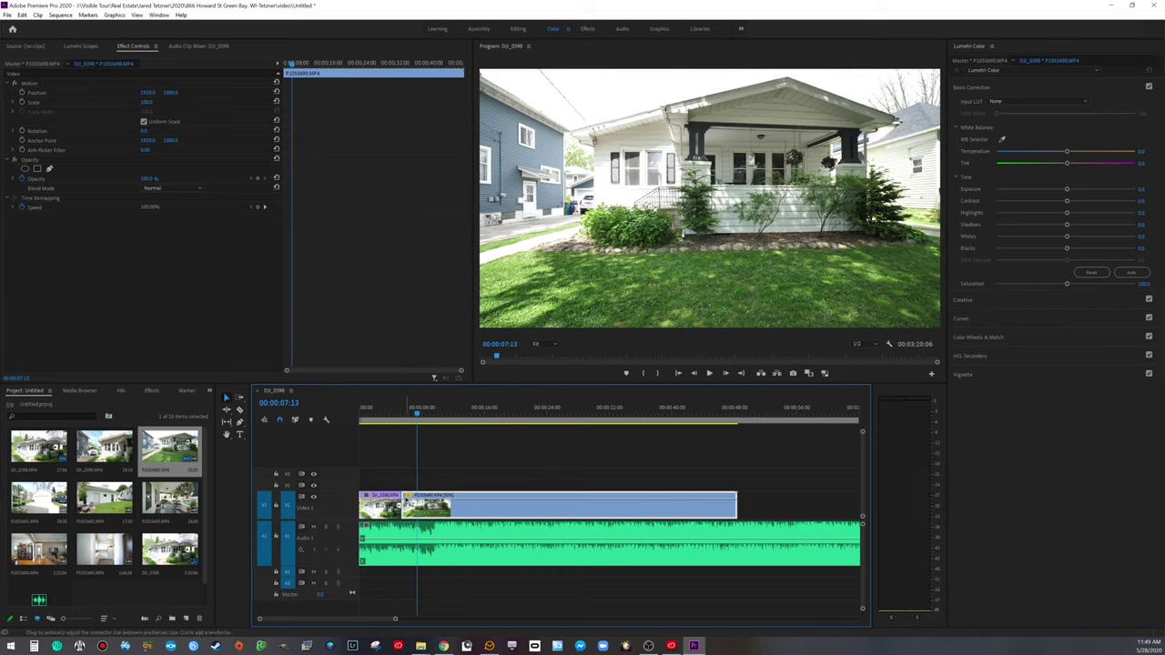
Step: Show the clip's Time Remapping speed curve and locate where the speed ramp should begin
{"action": "right_click", "coordinate": [407, 497]}
{"action": "mouse_move", "coordinate": [419, 506]}
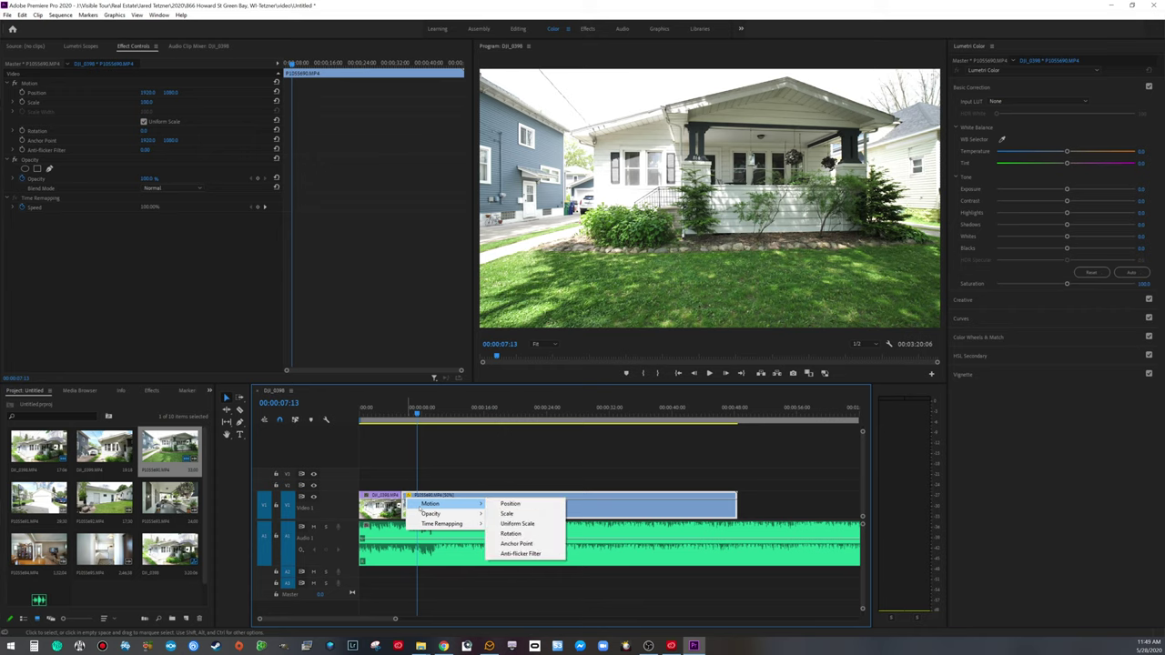
{"action": "mouse_move", "coordinate": [451, 525]}
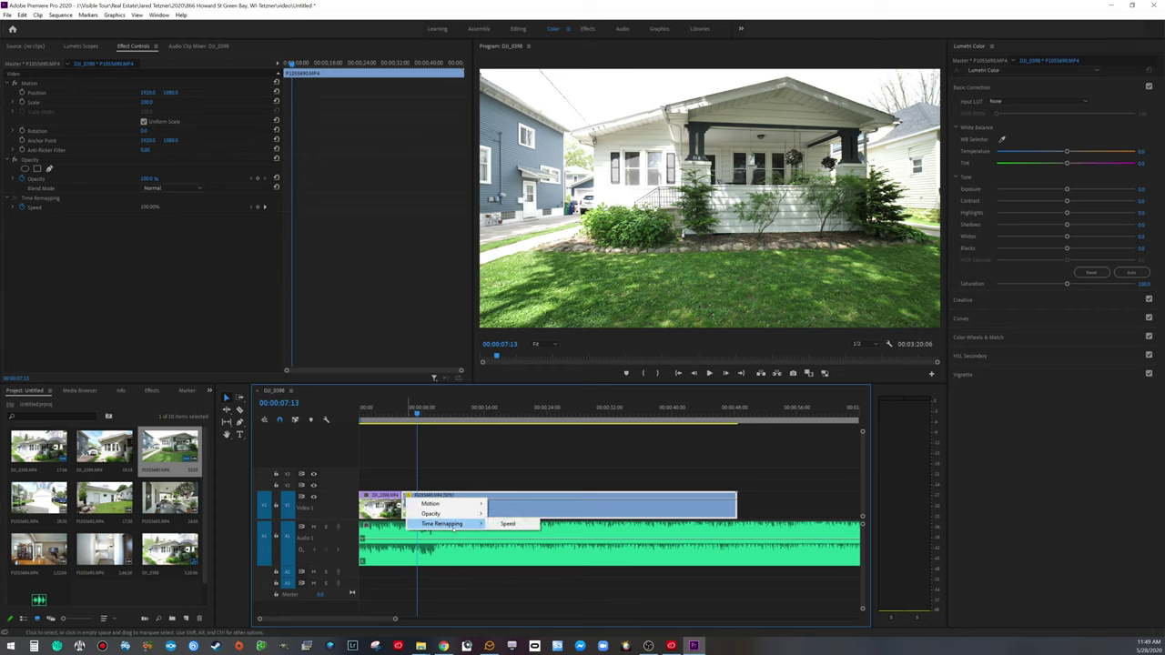
{"action": "left_click", "coordinate": [507, 525]}
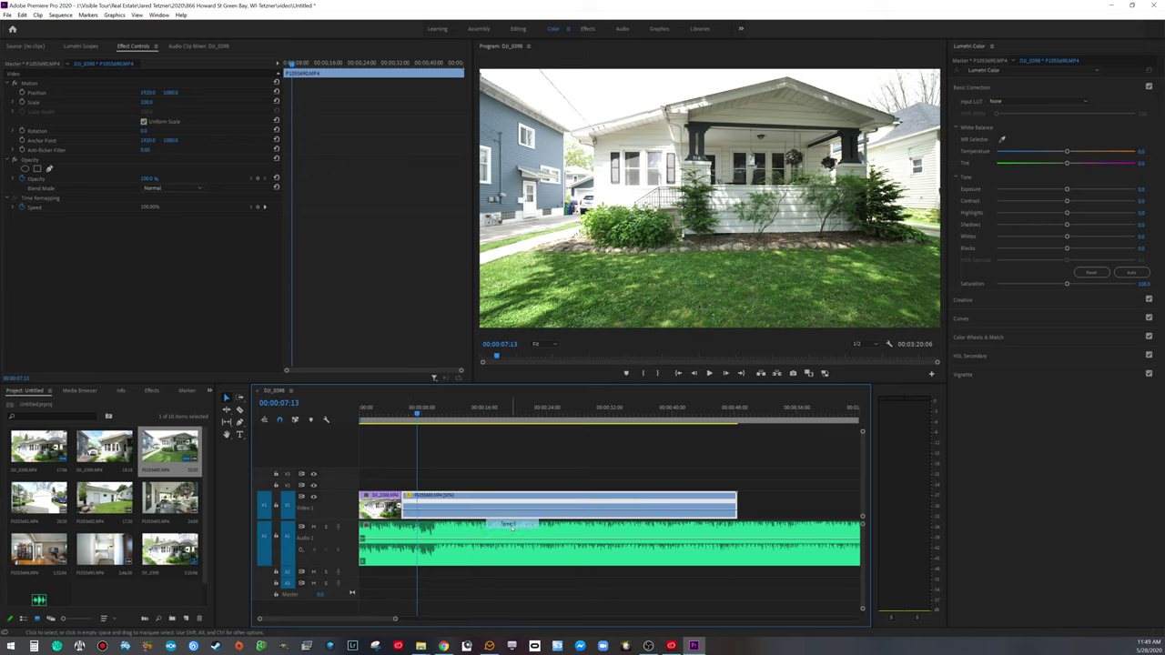
{"action": "left_click_drag", "start_coordinate": [416, 411], "coordinate": [396, 411]}
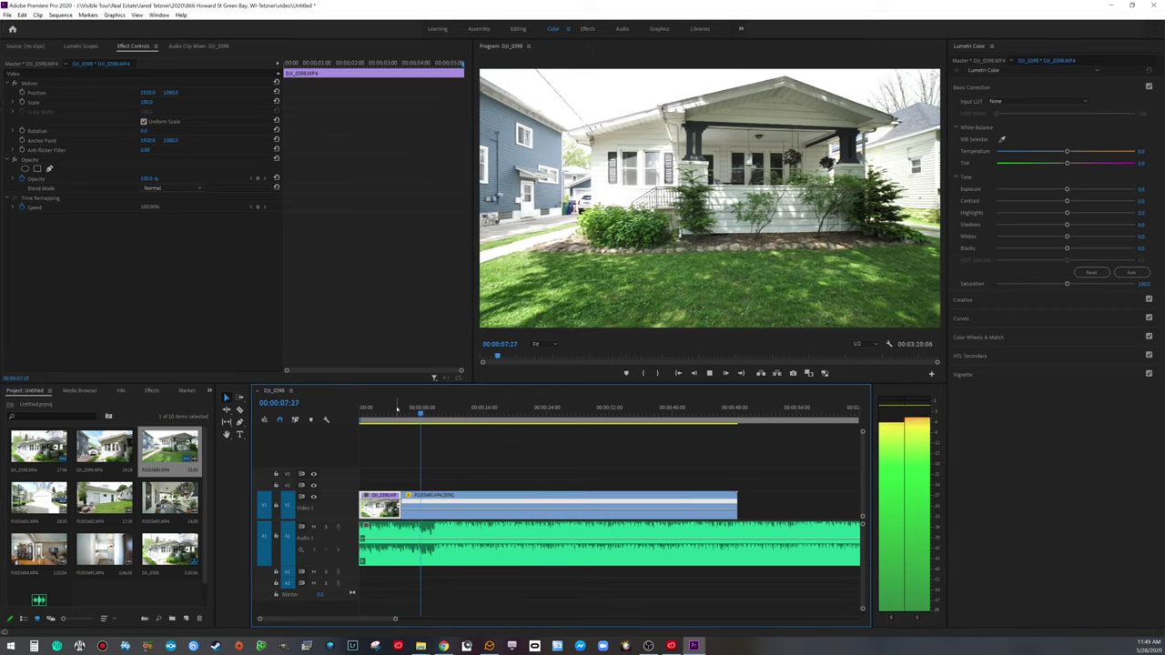
{"action": "key", "text": "space"}
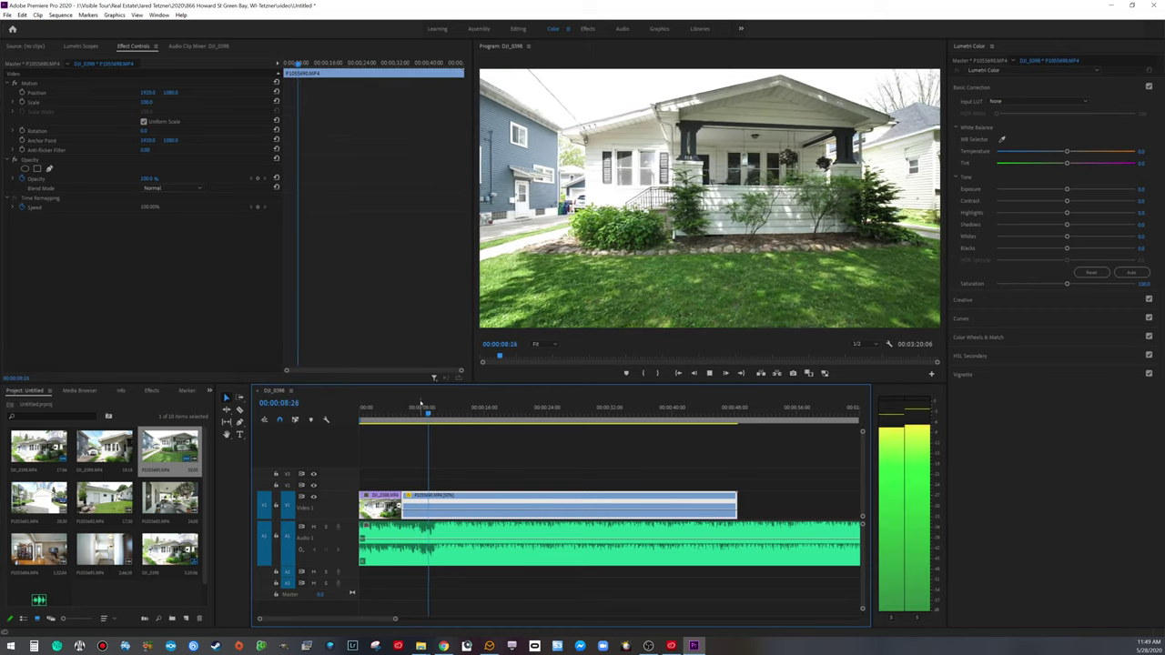
{"action": "key", "text": "space"}
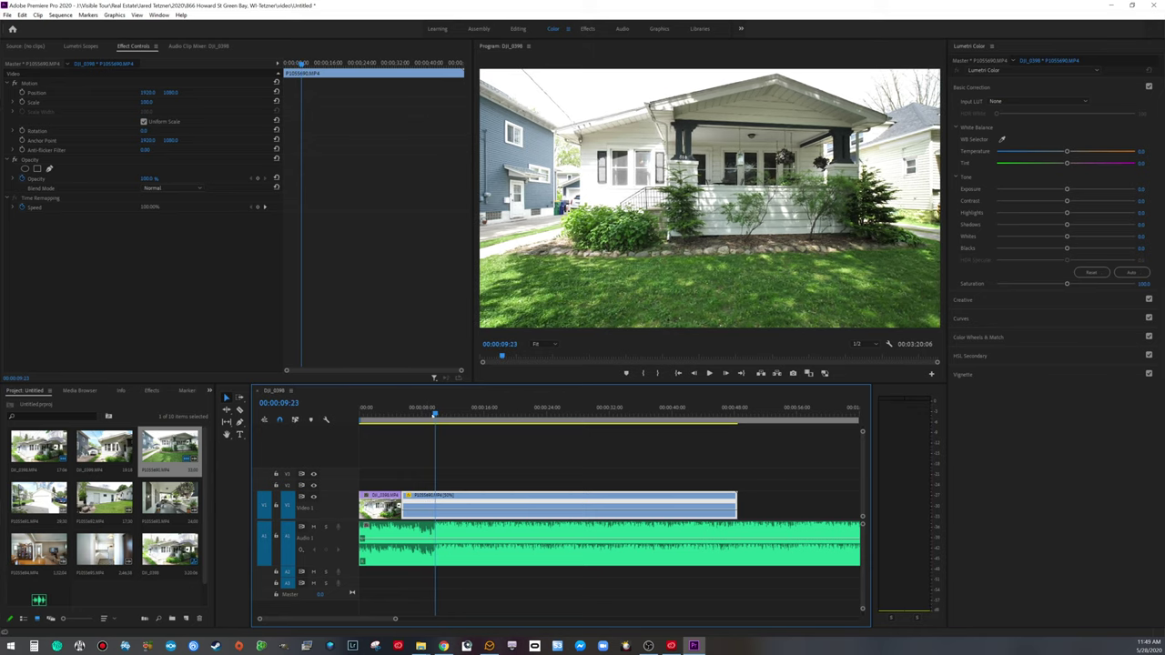
{"action": "left_click_drag", "start_coordinate": [434, 412], "coordinate": [395, 408]}
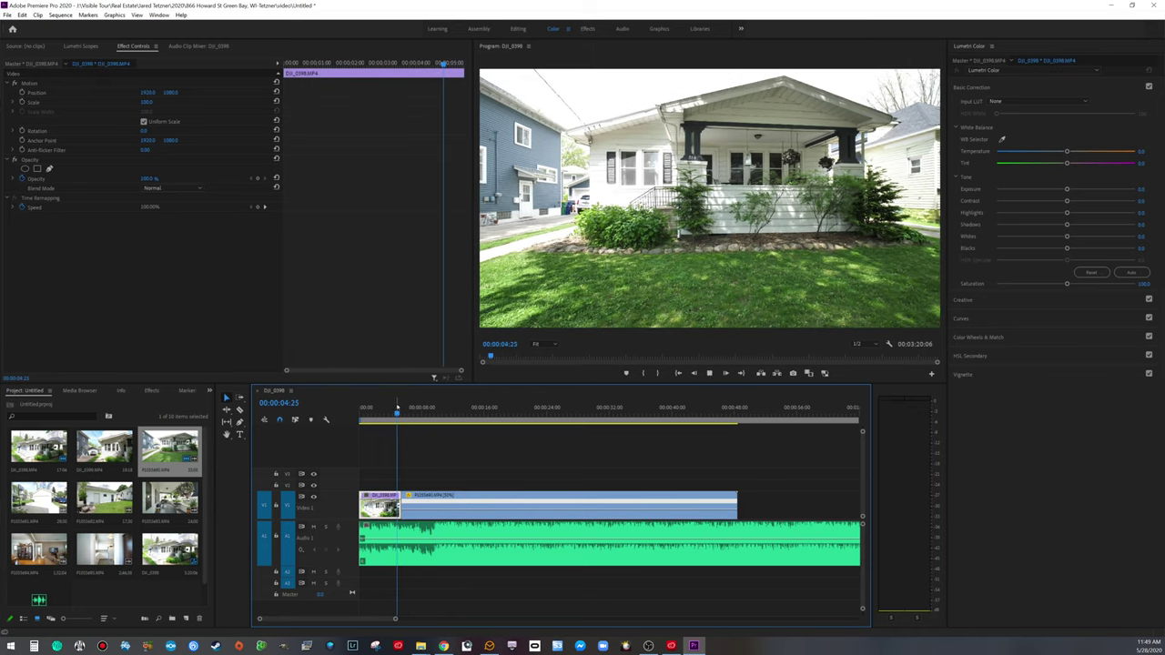
{"action": "key", "text": "space"}
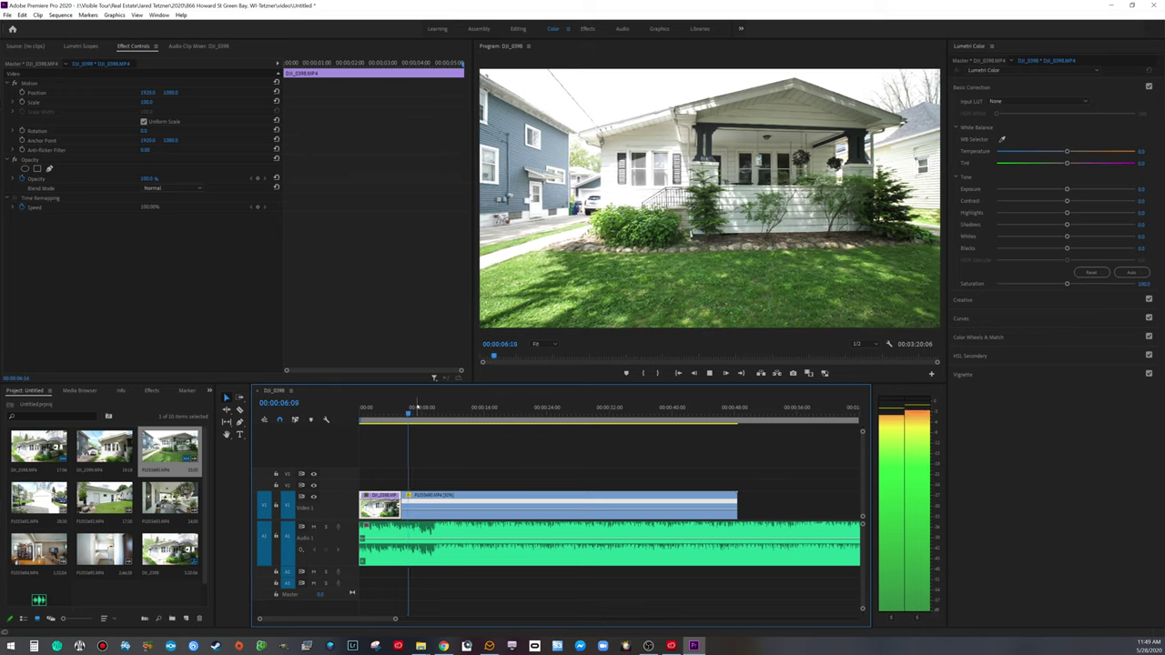
{"action": "key", "text": "space"}
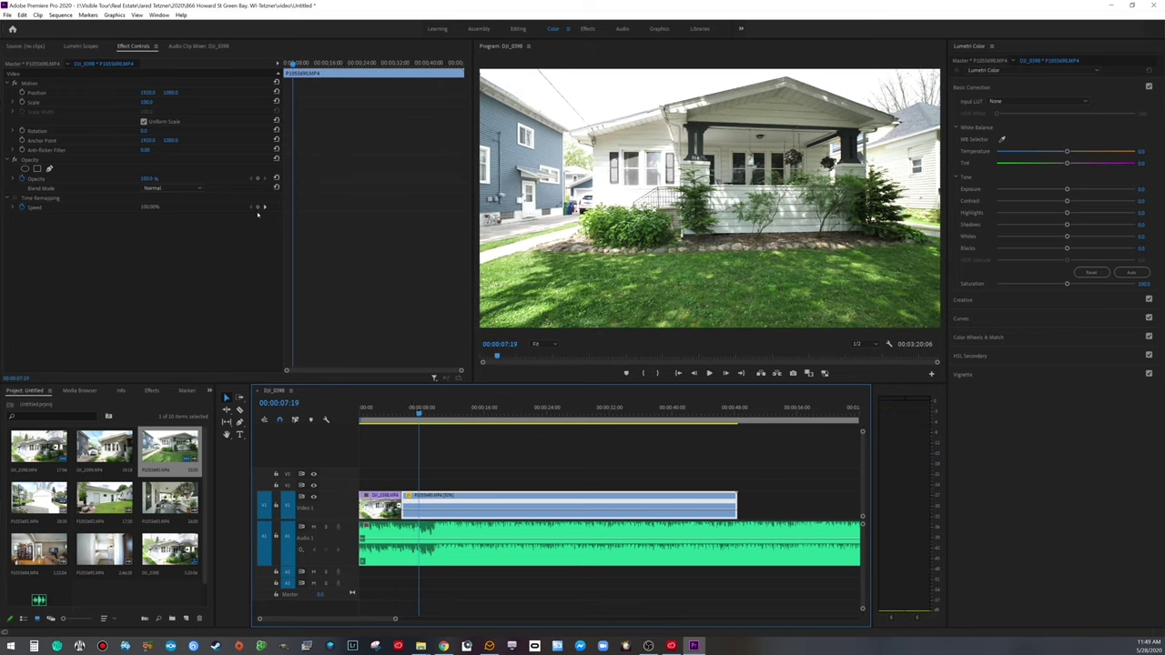
Step: Add speed keyframes at the ramp start and 00:00:28:04, raising the later speed to 354.16%
{"action": "left_click", "coordinate": [258, 208]}
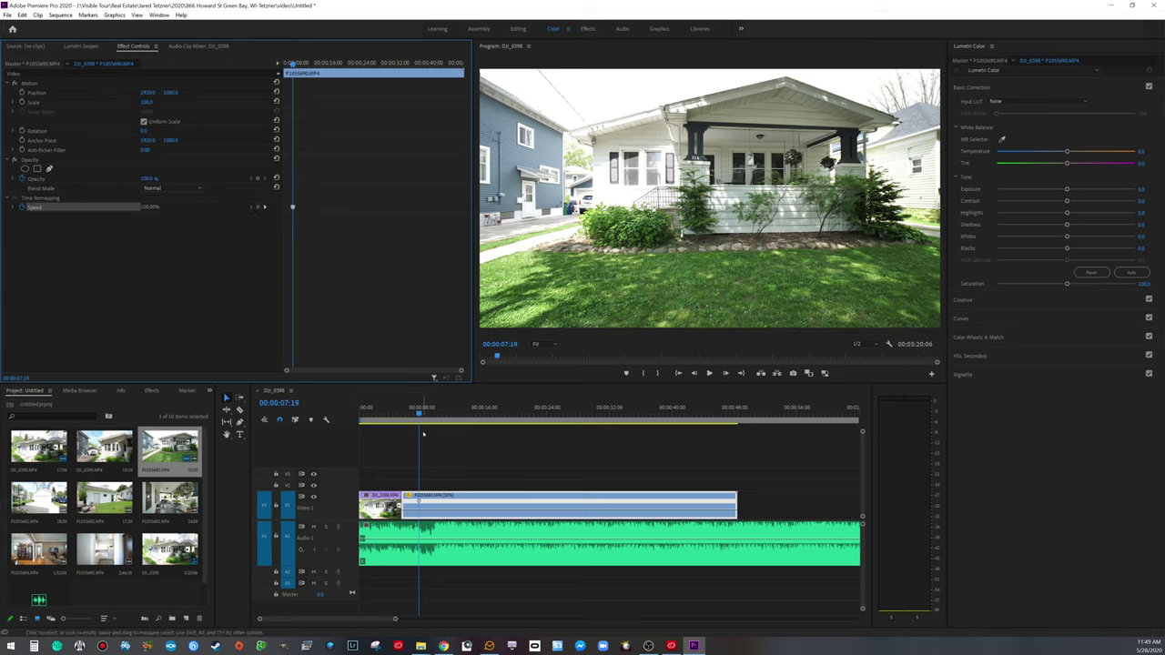
{"action": "key", "text": "space"}
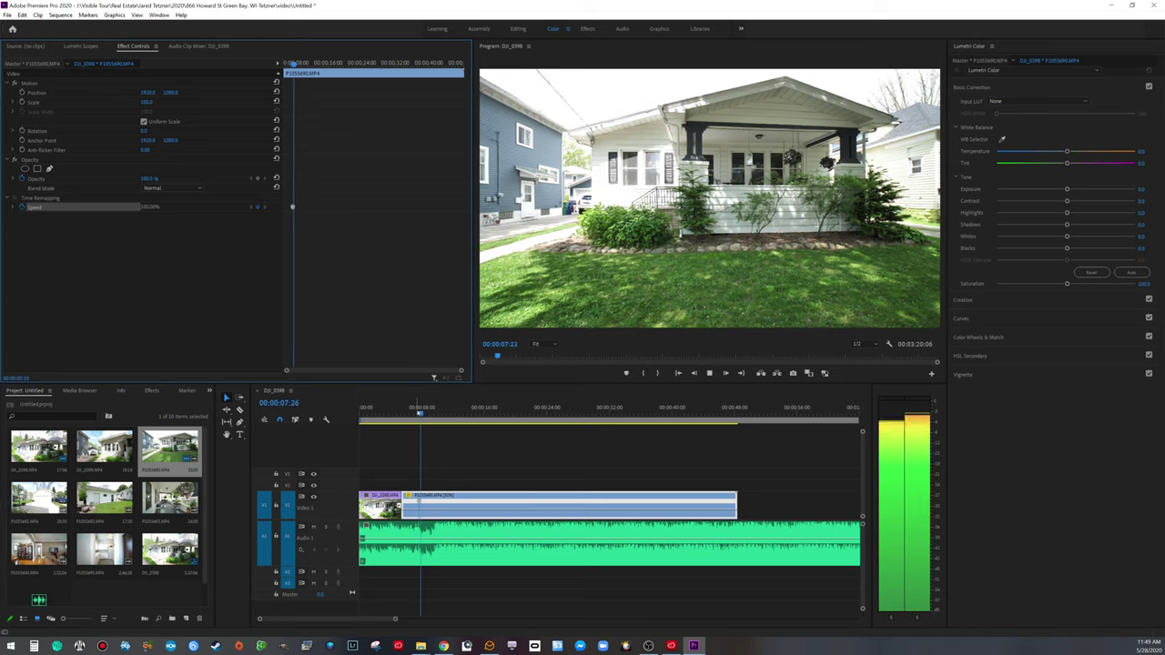
{"action": "key", "text": "space"}
{"action": "left_click_drag", "start_coordinate": [430, 410], "coordinate": [409, 409]}
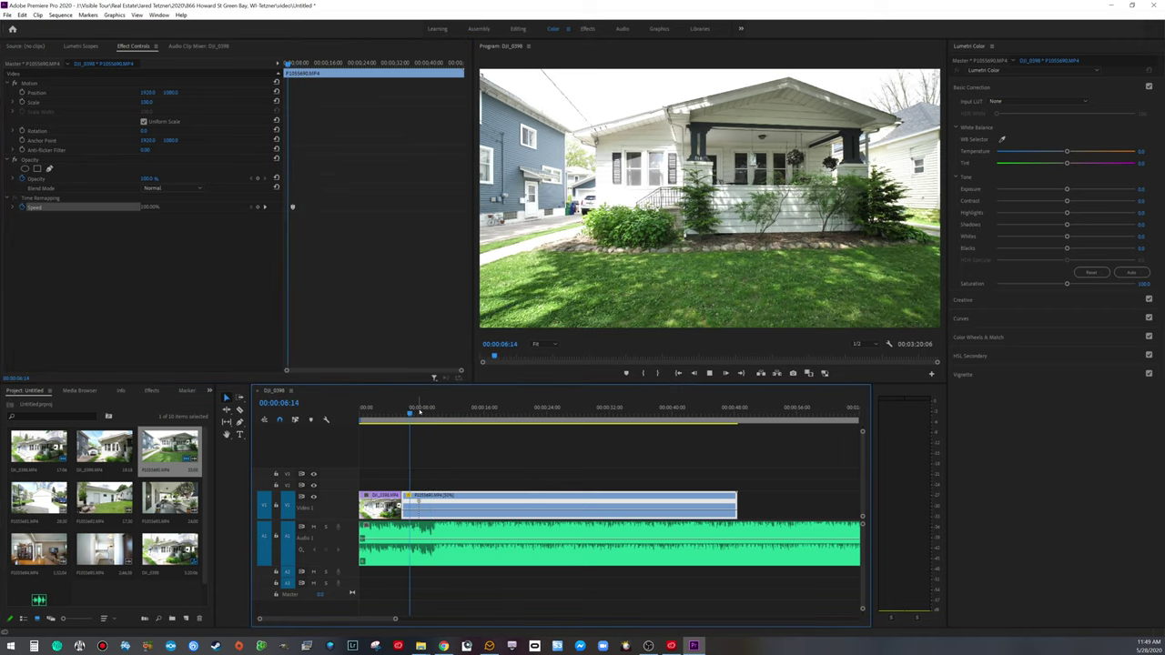
{"action": "key", "text": "space"}
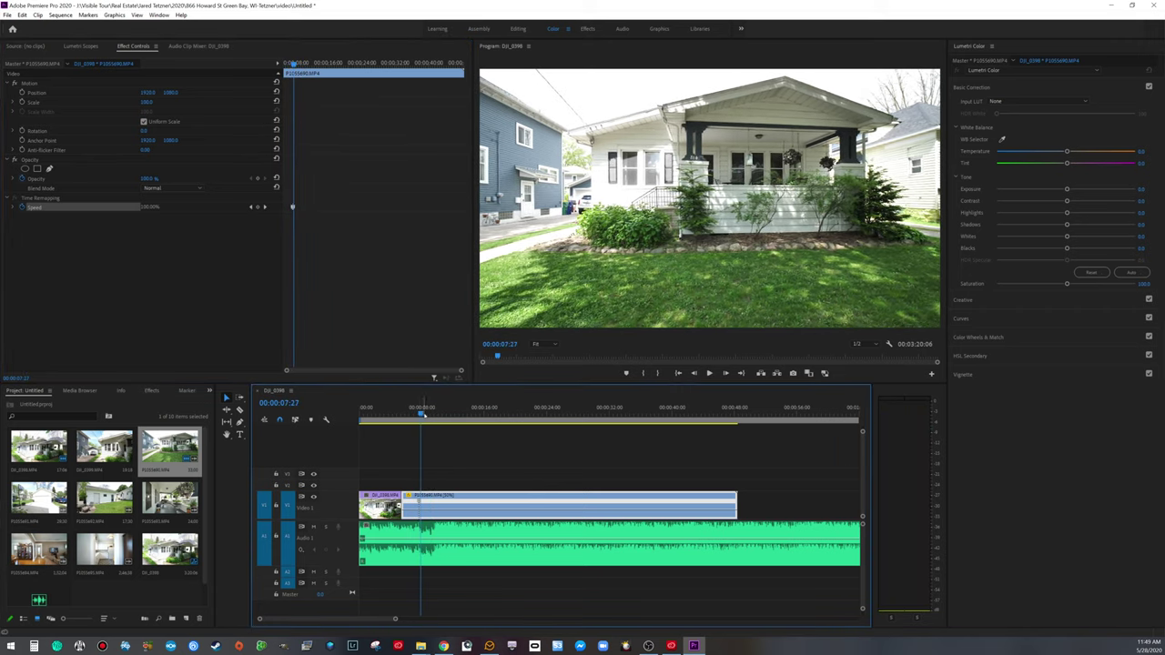
{"action": "left_click_drag", "start_coordinate": [420, 411], "coordinate": [579, 406]}
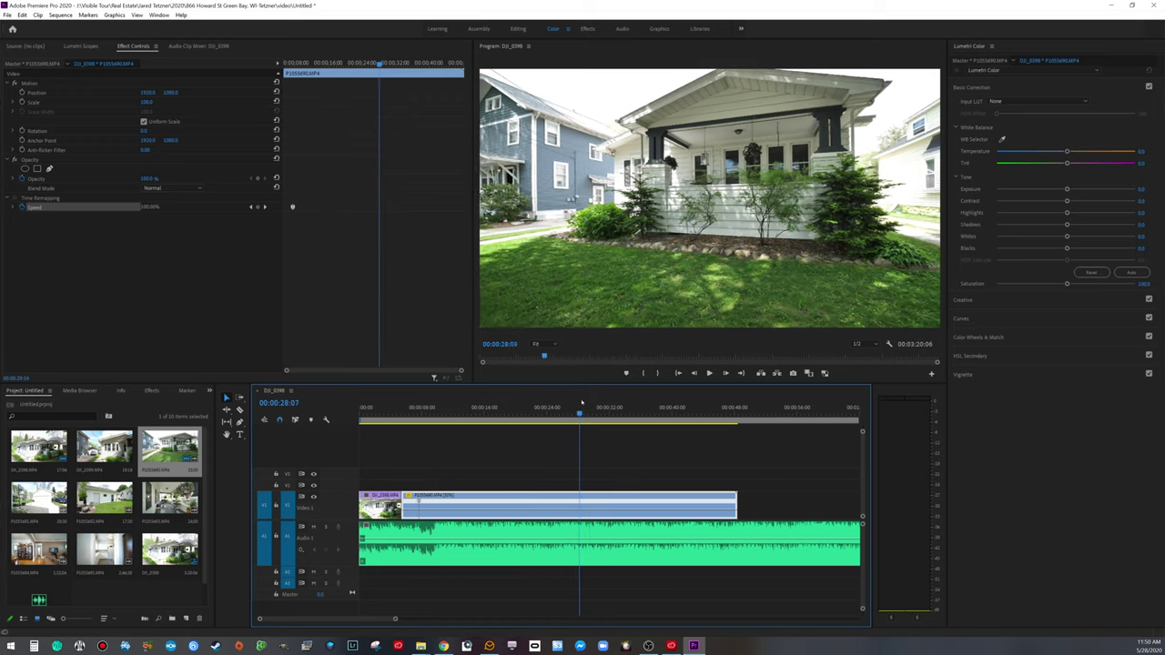
{"action": "left_click", "coordinate": [259, 208]}
{"action": "left_click_drag", "start_coordinate": [479, 512], "coordinate": [413, 485]}
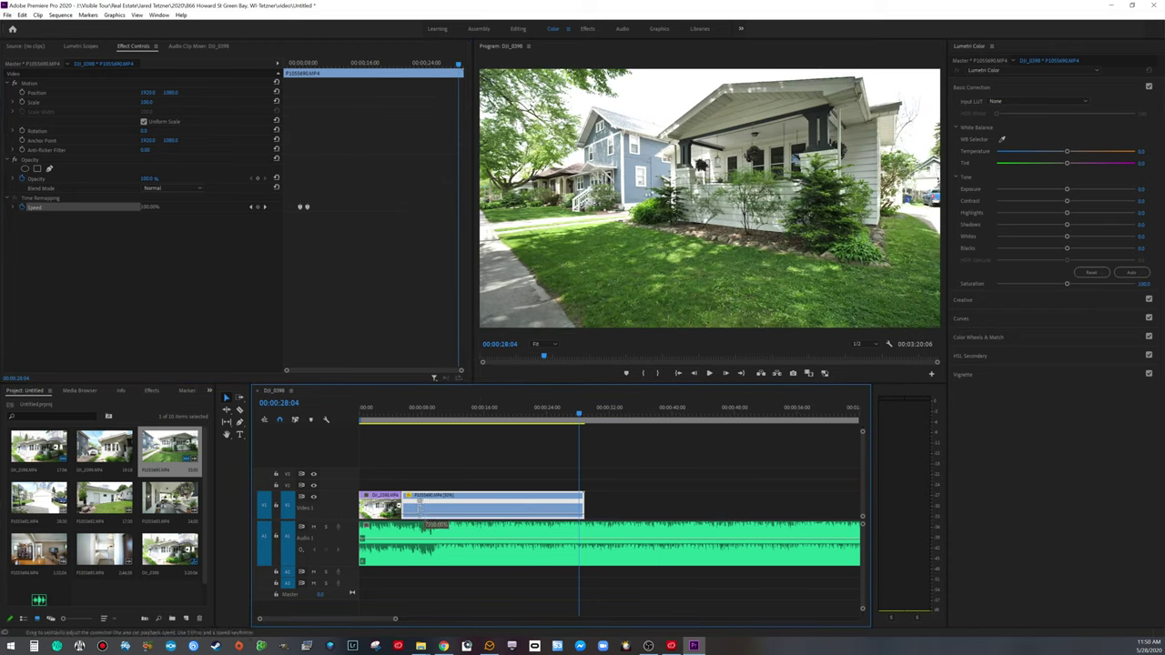
{"action": "left_click", "coordinate": [411, 415]}
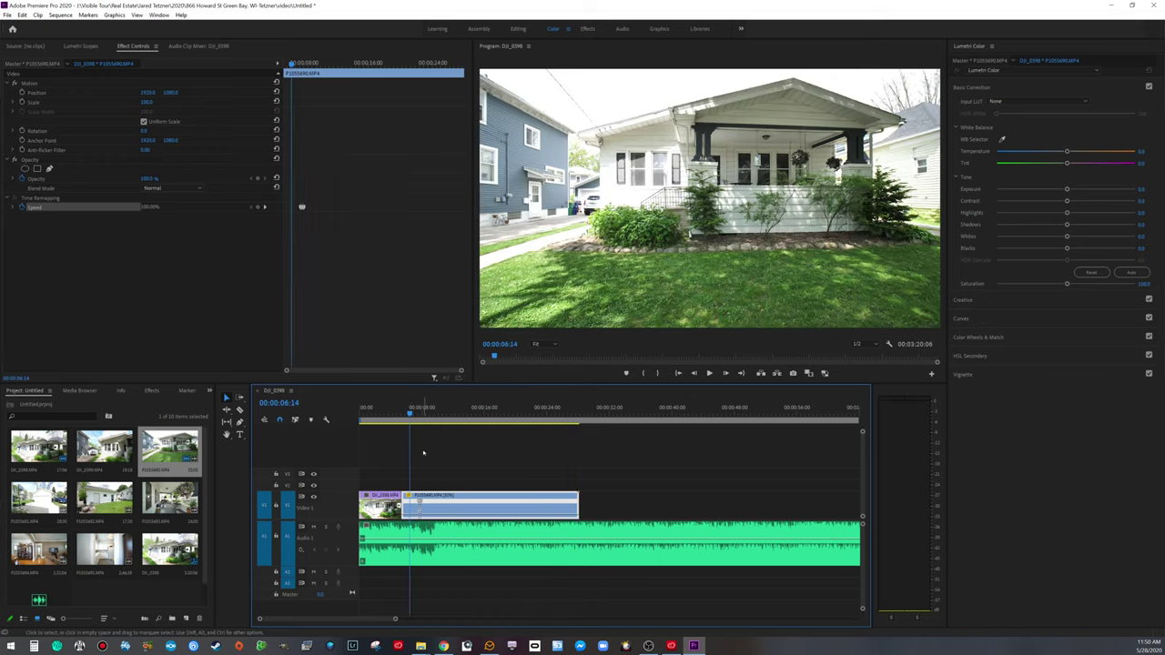
Step: Replay the speed ramp from around 00:00:06:12 to check the speed-up
{"action": "key", "text": "space"}
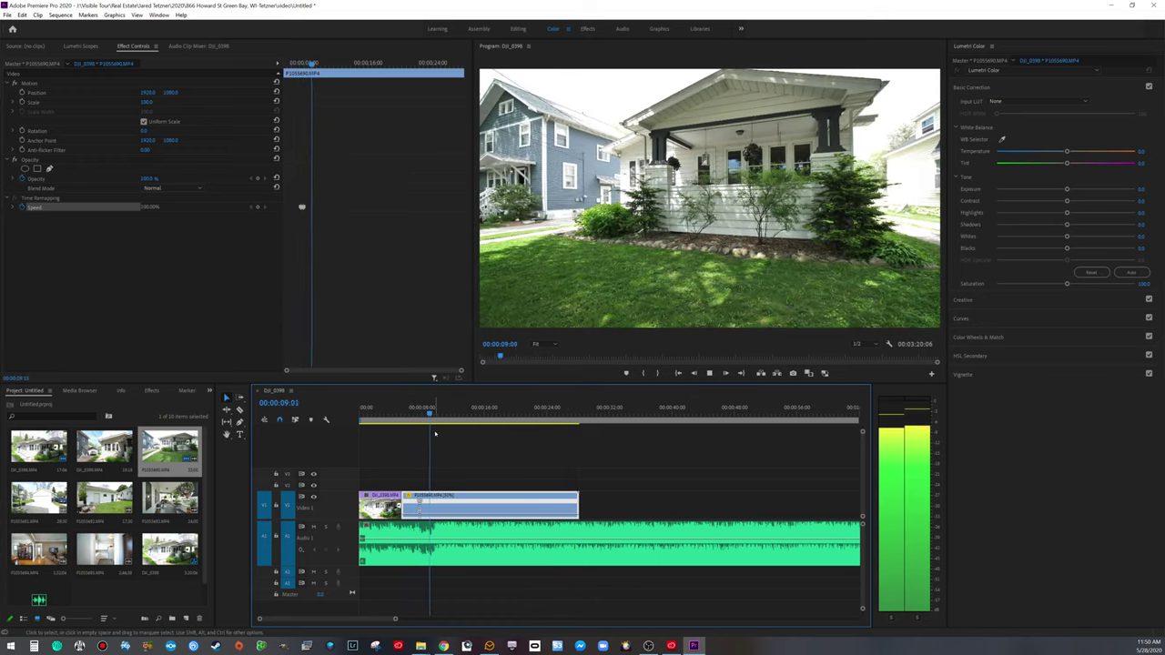
{"action": "key", "text": "space"}
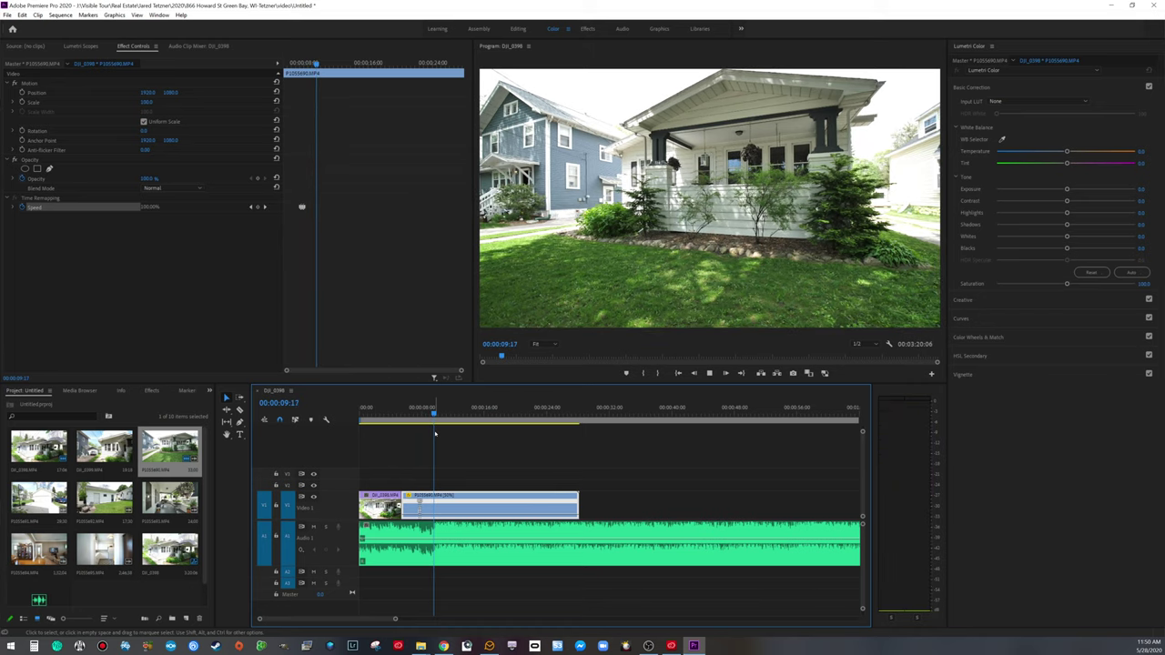
{"action": "left_click", "coordinate": [432, 414]}
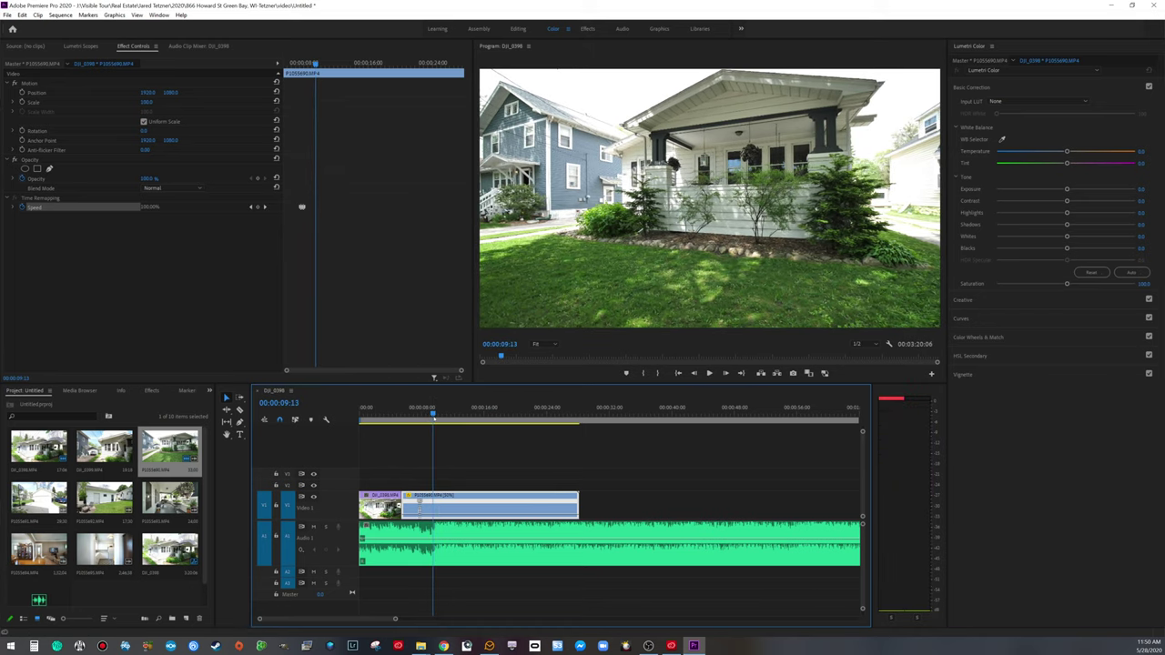
{"action": "left_click_drag", "start_coordinate": [395, 619], "coordinate": [318, 619]}
{"action": "left_click_drag", "start_coordinate": [610, 414], "coordinate": [515, 415]}
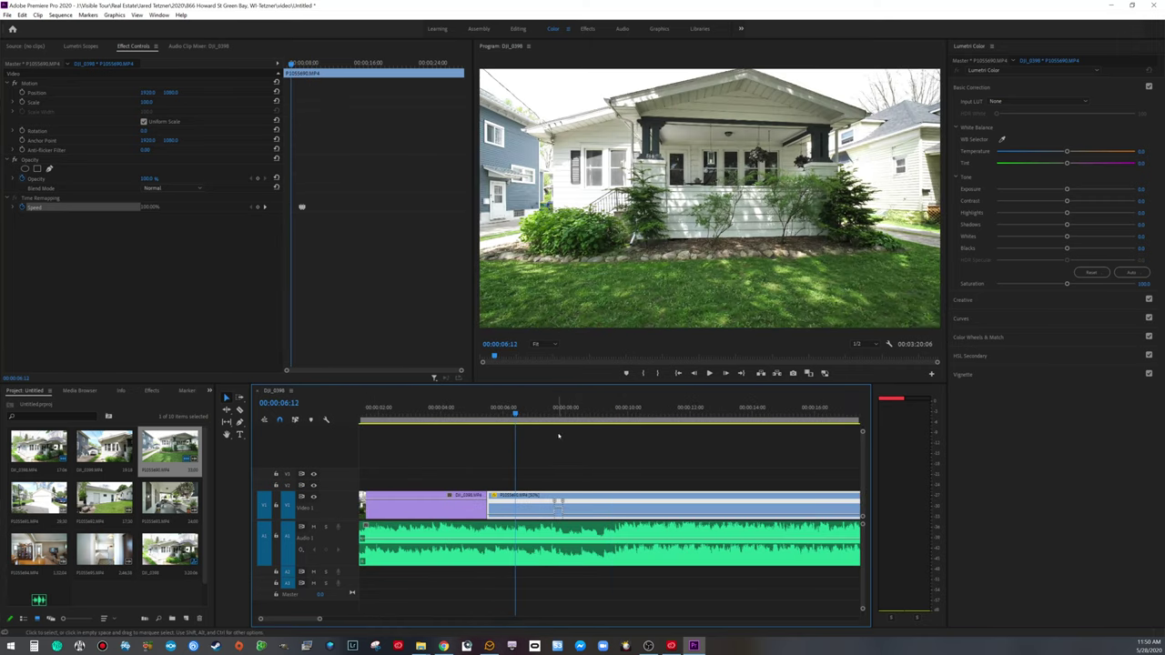
{"action": "key", "text": "space"}
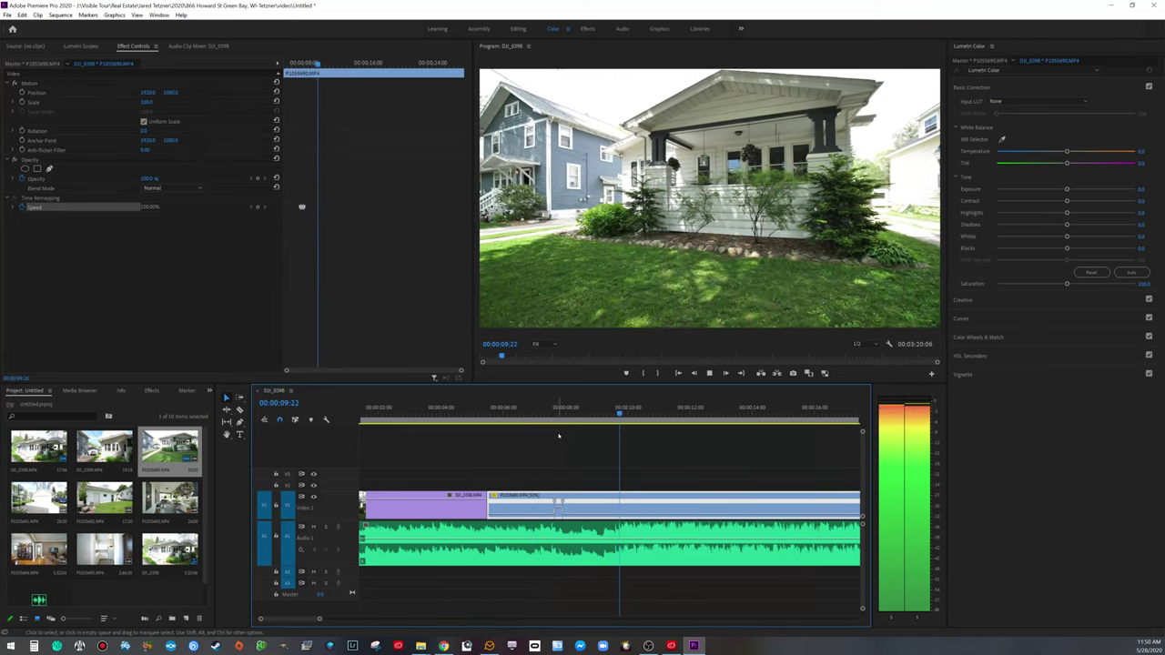
{"action": "key", "text": "space"}
{"action": "left_click_drag", "start_coordinate": [624, 412], "coordinate": [593, 411]}
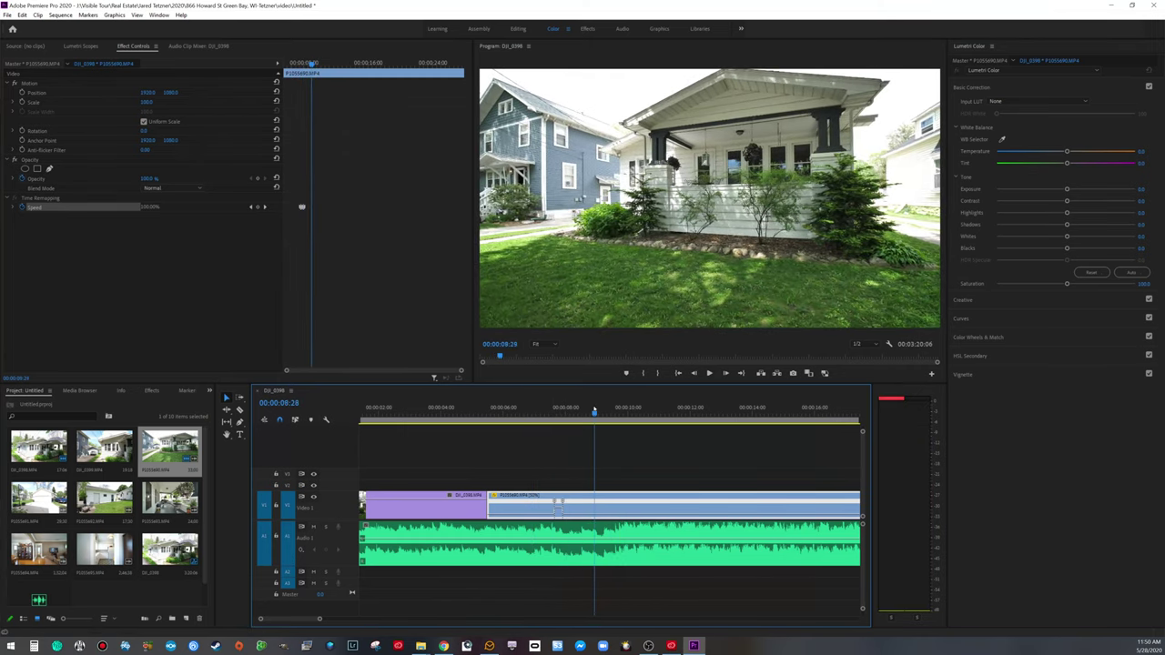
{"action": "key", "text": "space"}
{"action": "key", "text": "space"}
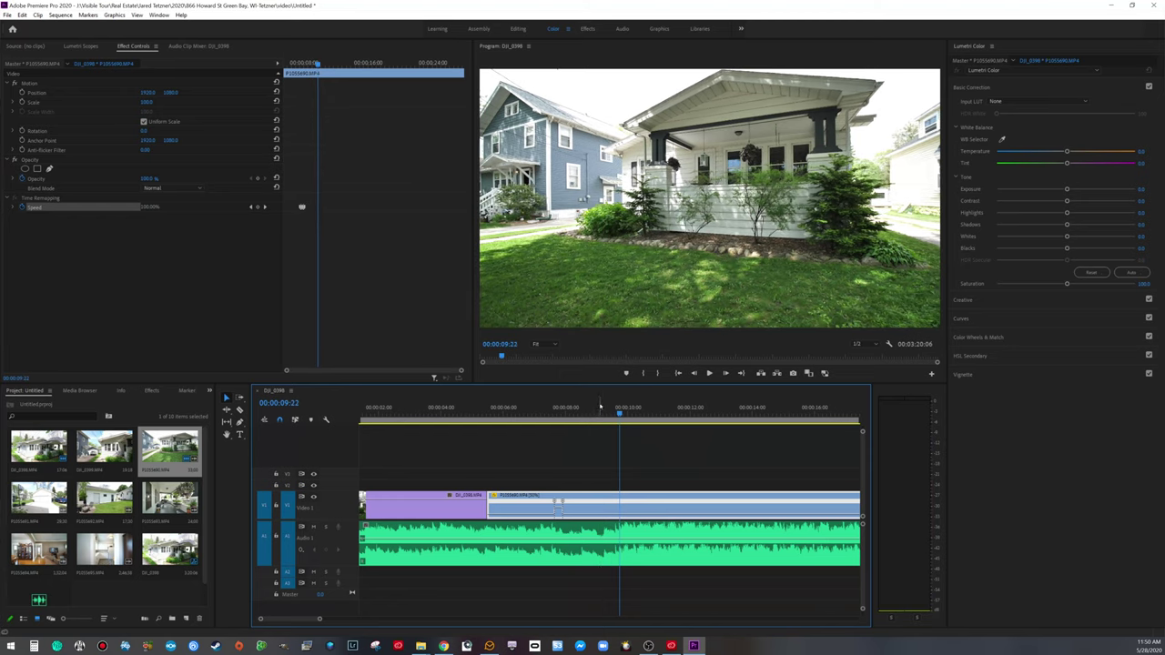
Step: Split the exterior clip one frame back at 00:00:09:21 and delete the trailing part
{"action": "key", "text": "Left"}
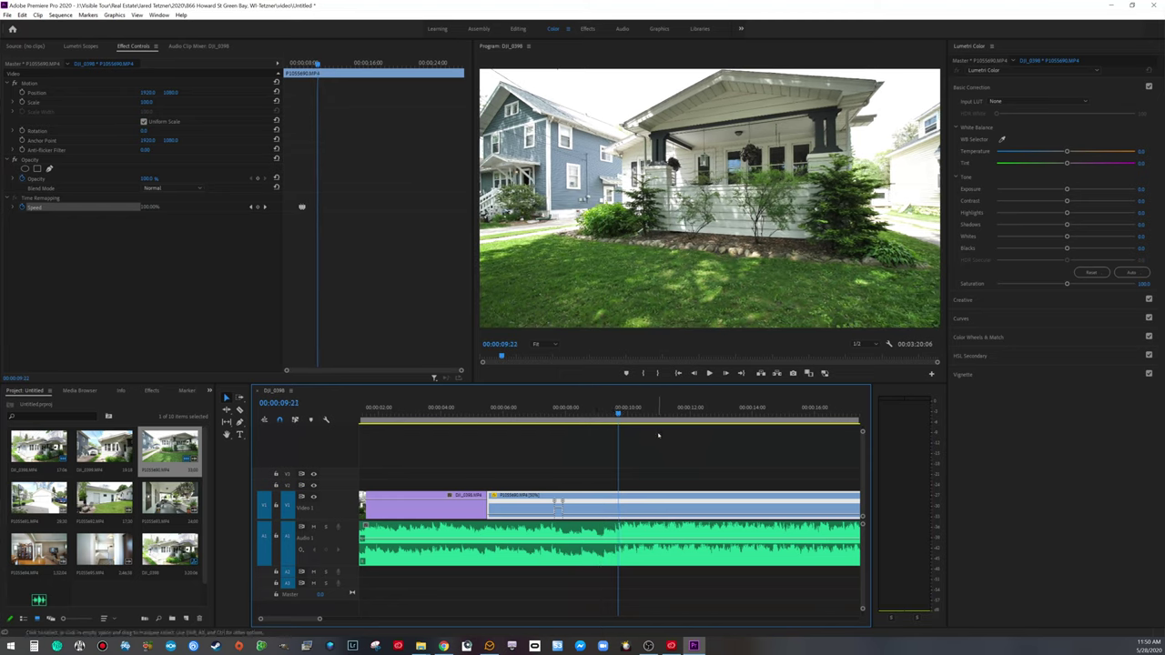
{"action": "key", "text": "ctrl+k"}
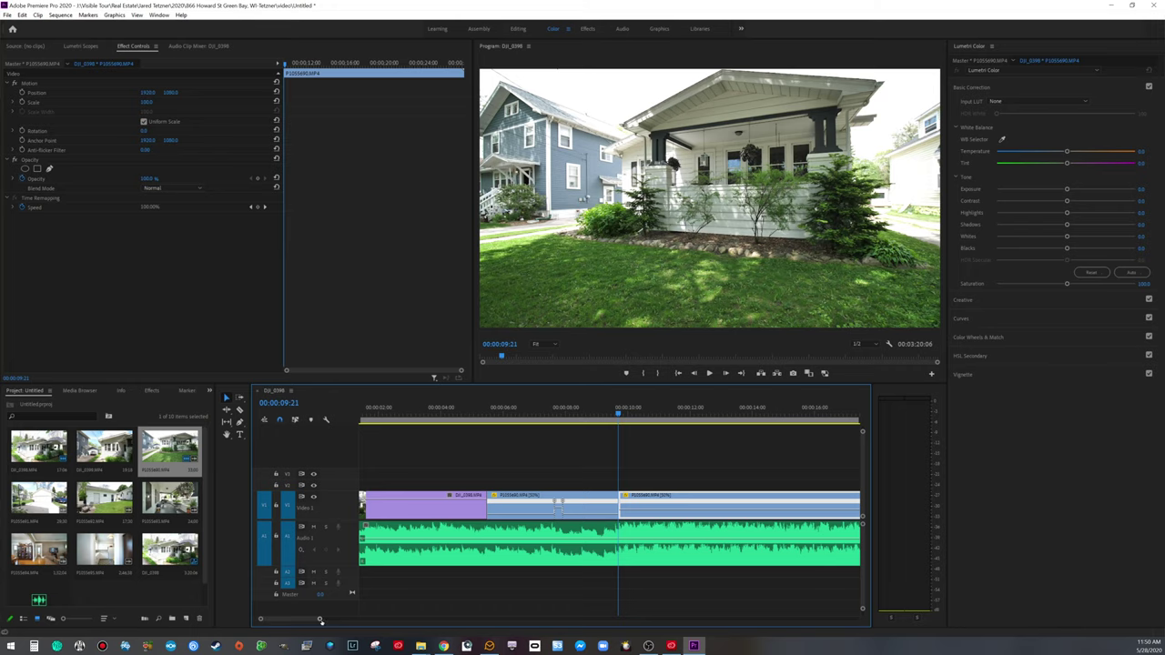
{"action": "key", "text": "minus"}
{"action": "key", "text": "minus"}
{"action": "key", "text": "minus"}
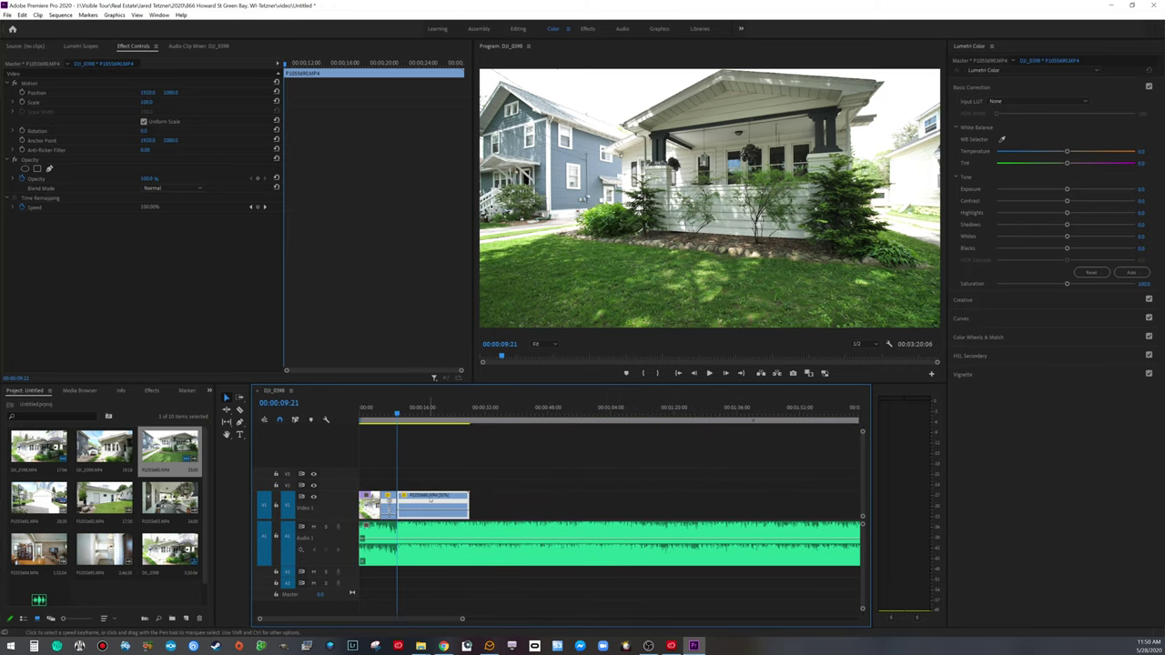
{"action": "key", "text": "Delete"}
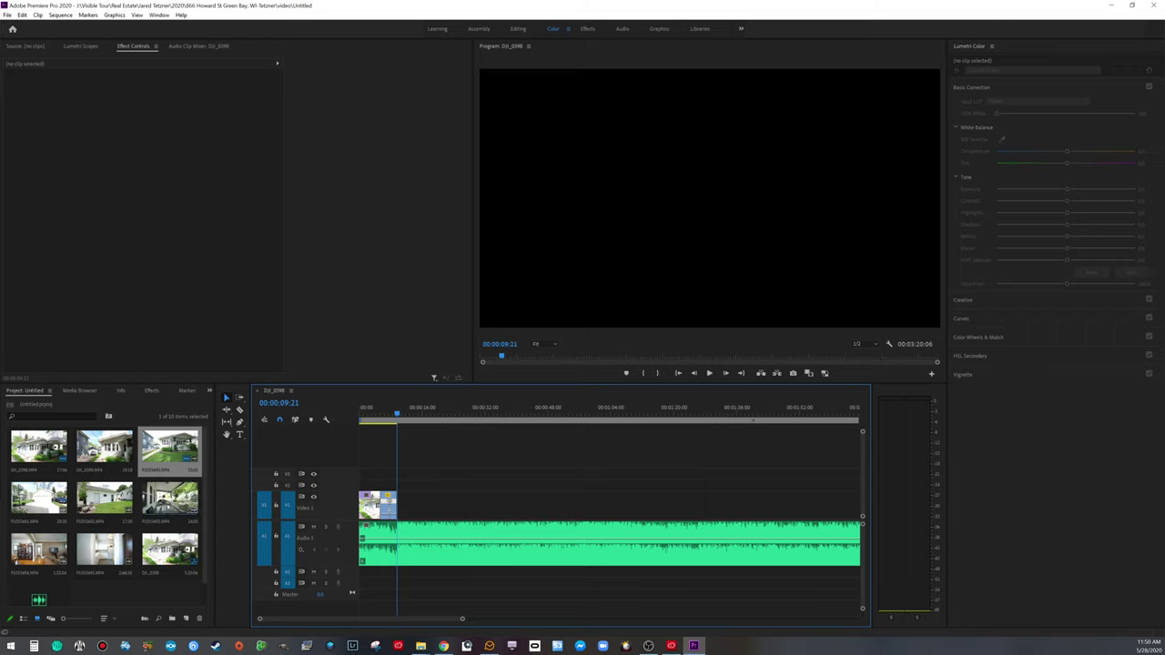
Step: Add P1055693.MP4 to the sequence, delete its audio, and move the video onto V1
{"action": "left_click_drag", "start_coordinate": [173, 501], "coordinate": [452, 574]}
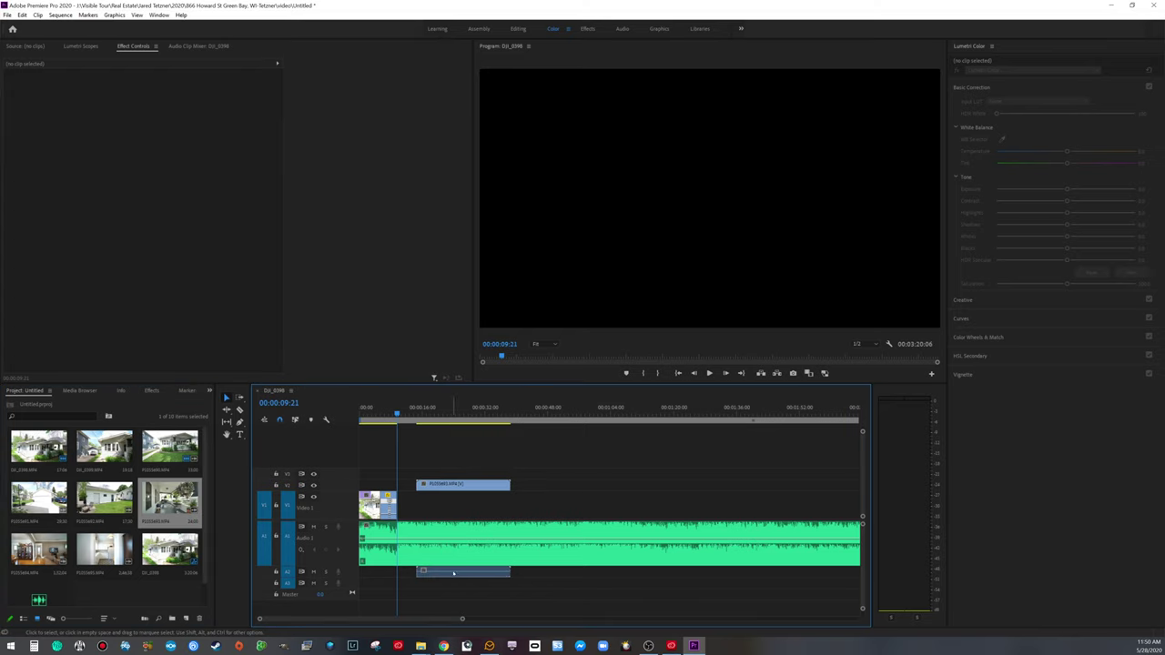
{"action": "left_click", "coordinate": [457, 573], "text": "alt"}
{"action": "key", "text": "Delete"}
{"action": "left_click_drag", "start_coordinate": [450, 489], "coordinate": [451, 506]}
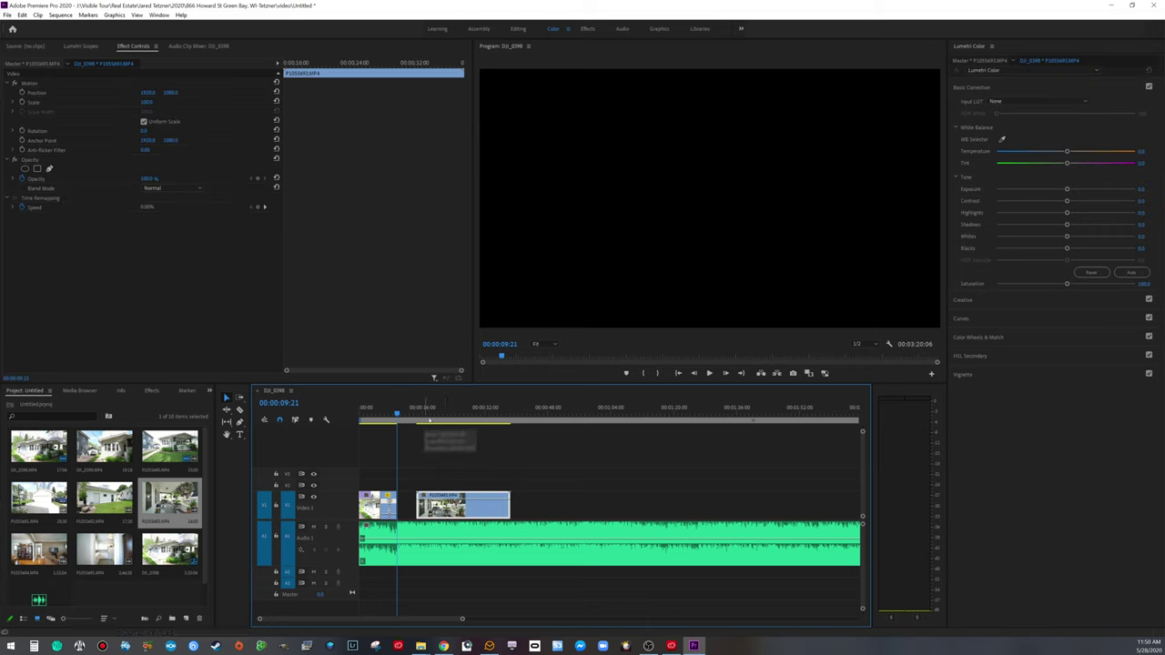
{"action": "left_click", "coordinate": [428, 415]}
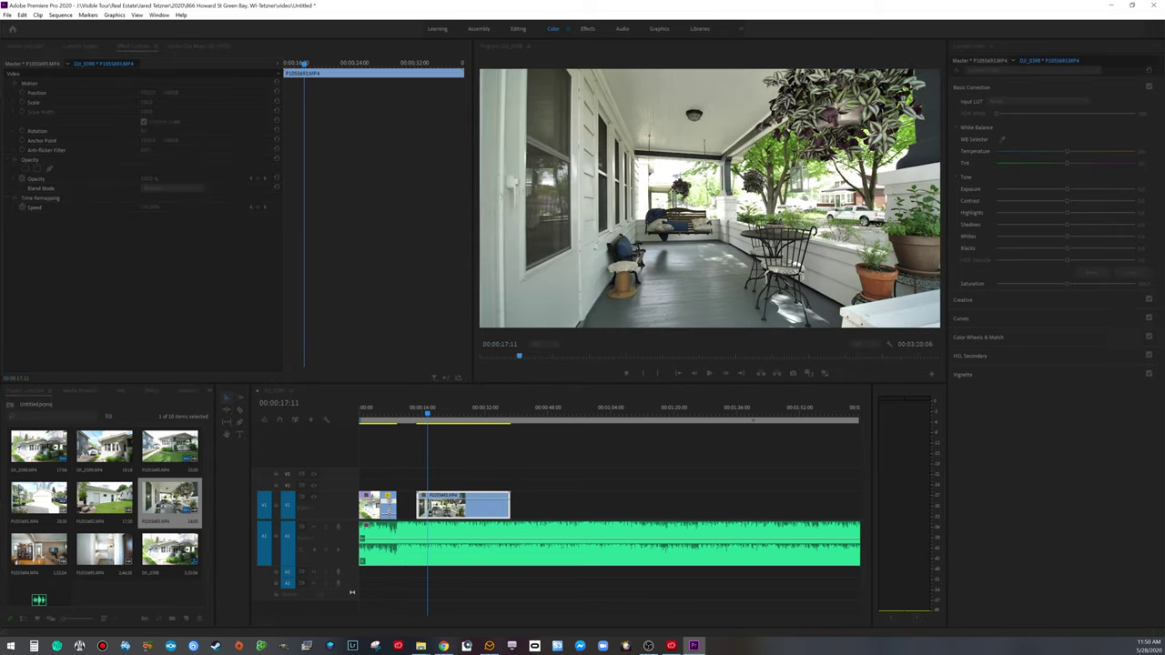
Step: Set the porch clip's speed to 50% and play it back
{"action": "key", "text": "ctrl+r"}
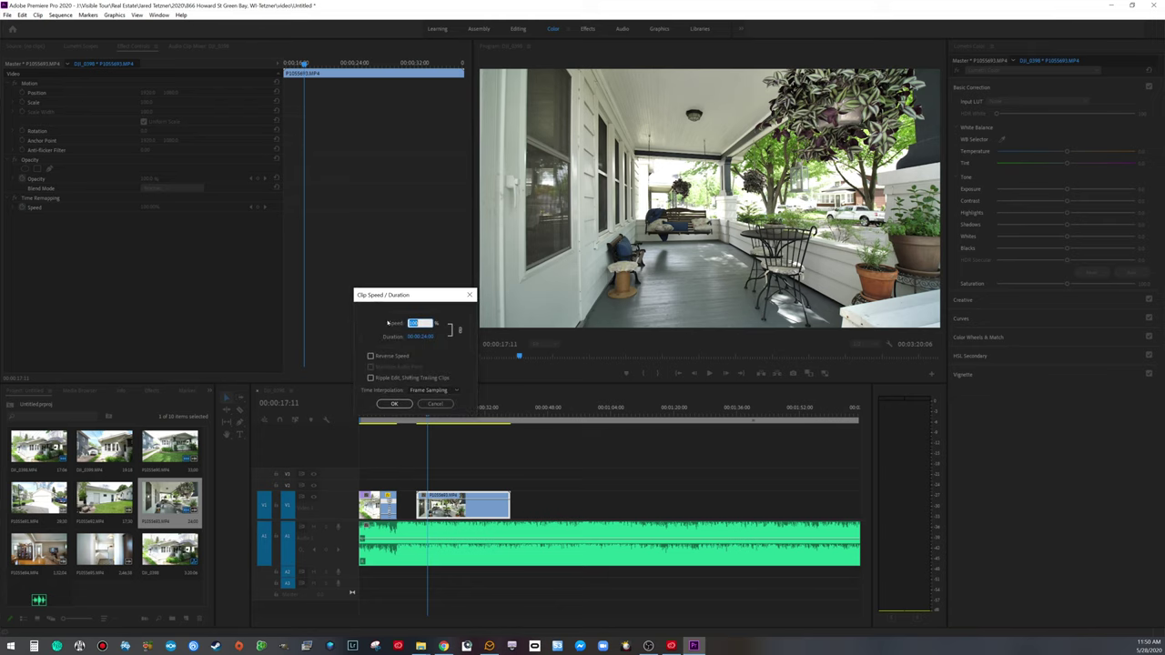
{"action": "type", "text": "50"}
{"action": "key", "text": "Return"}
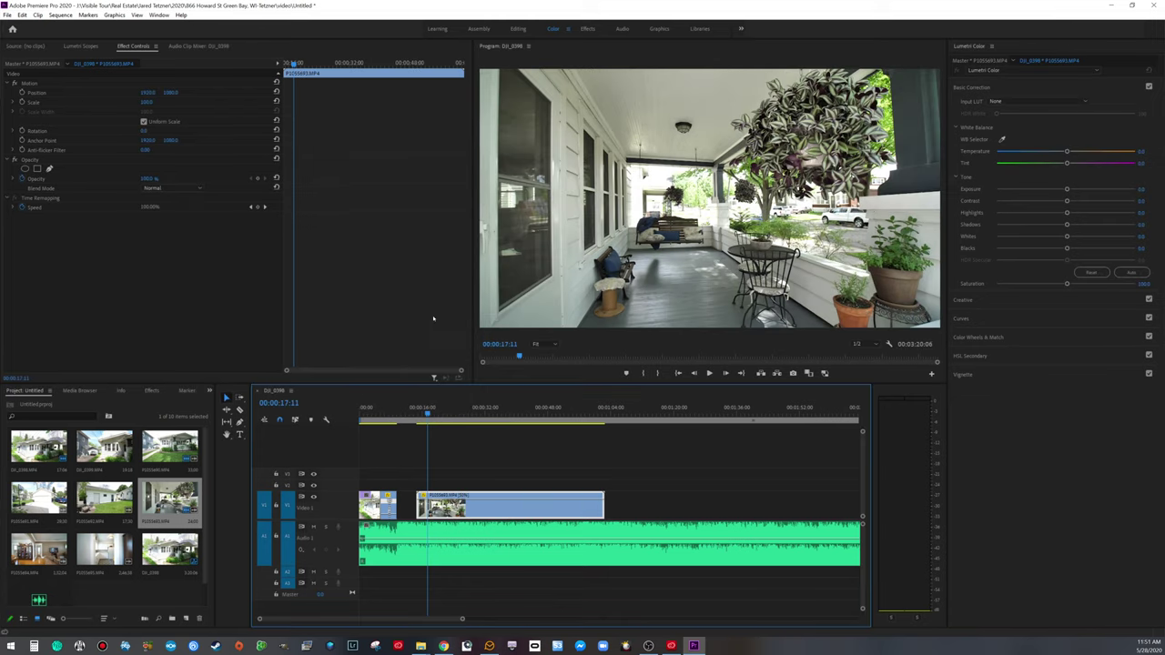
{"action": "key", "text": "space"}
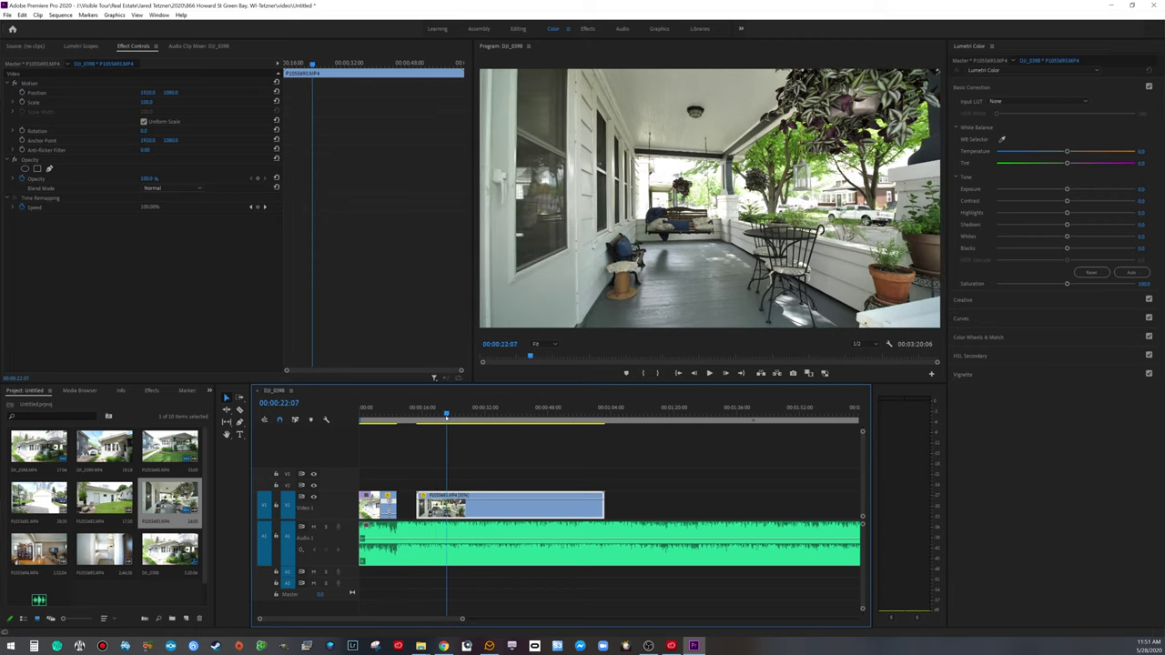
{"action": "key", "text": "Up"}
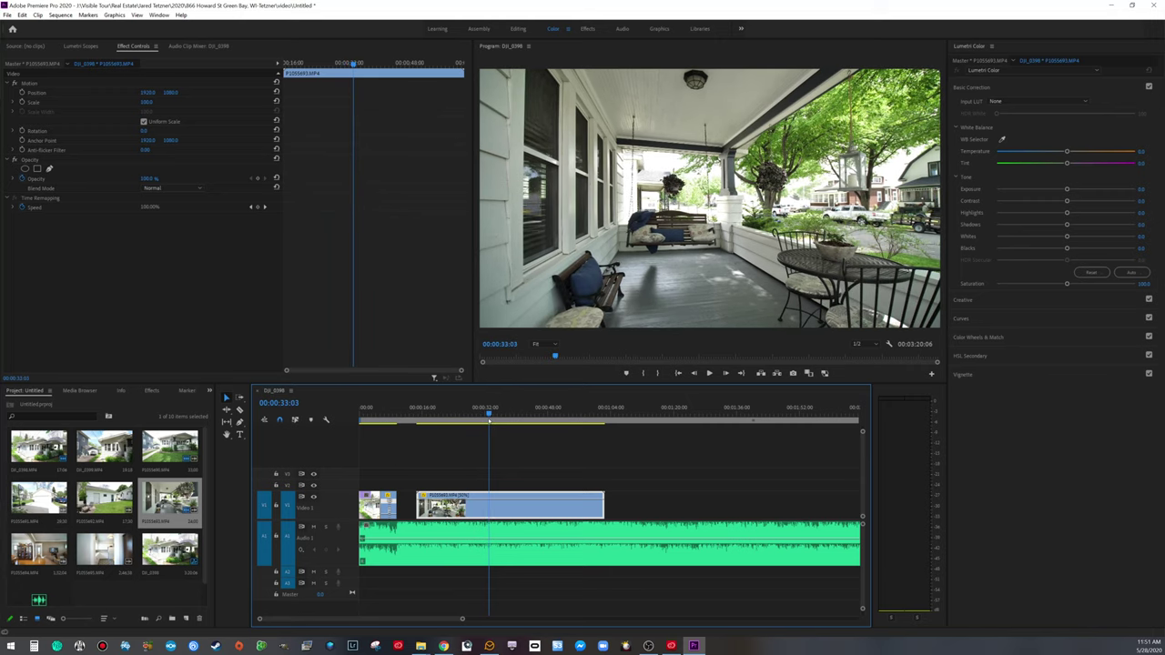
Step: Trim the porch clip's start and review the cut from the exterior shot
{"action": "left_click_drag", "start_coordinate": [417, 505], "coordinate": [425, 502]}
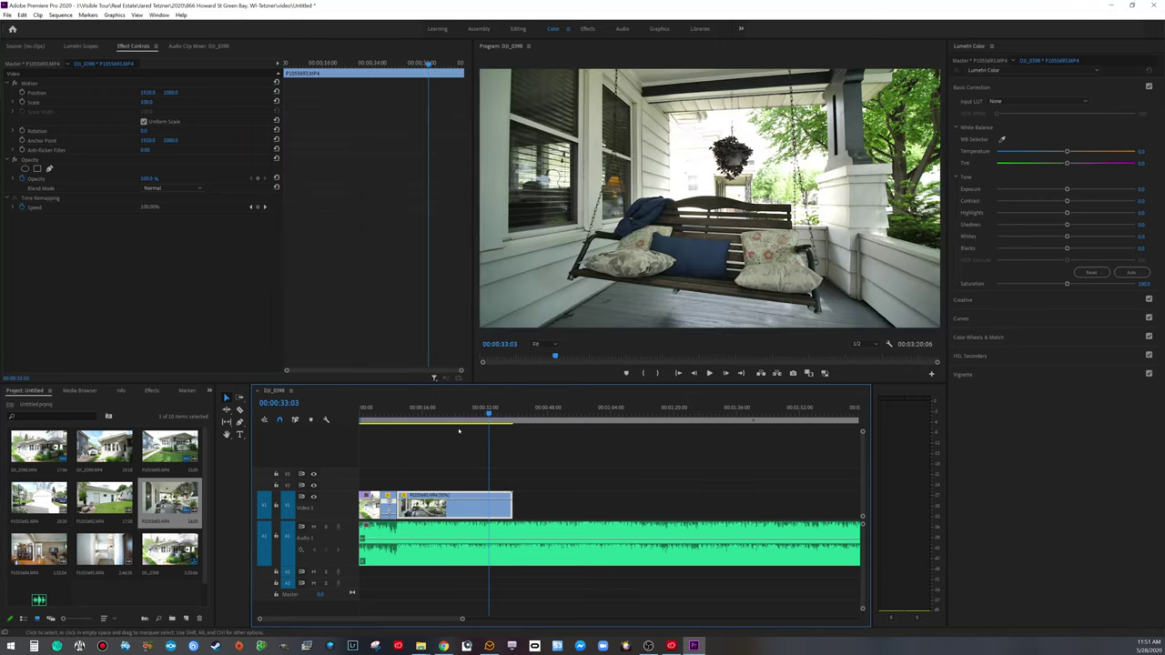
{"action": "left_click", "coordinate": [396, 415]}
{"action": "left_click", "coordinate": [394, 416]}
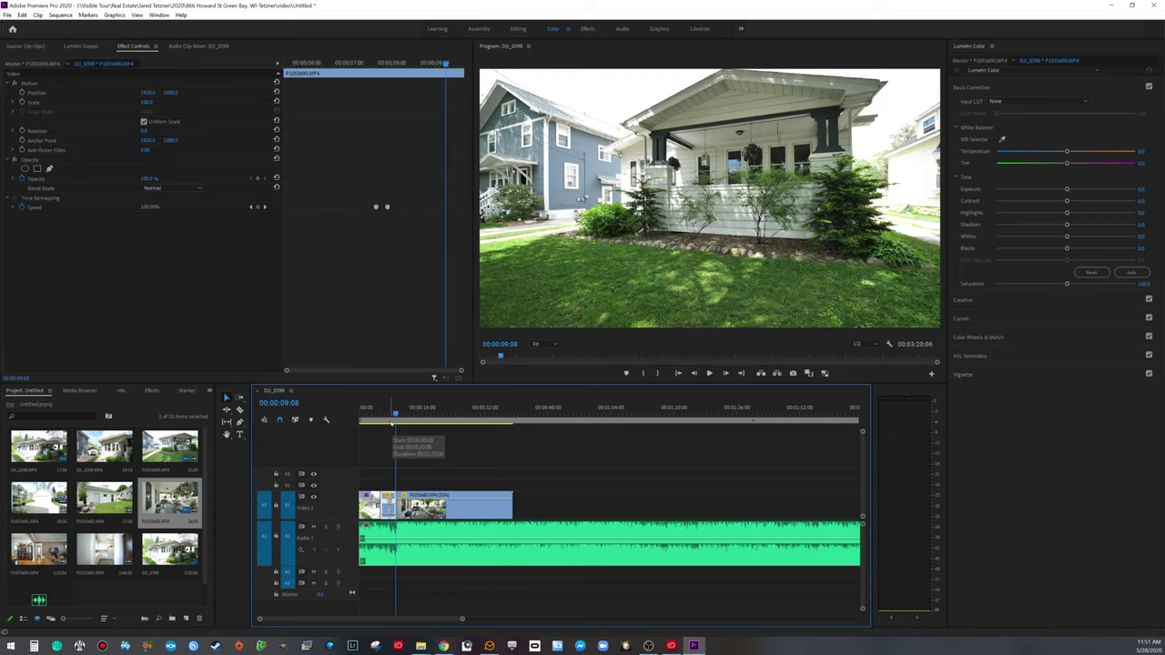
{"action": "key", "text": "space"}
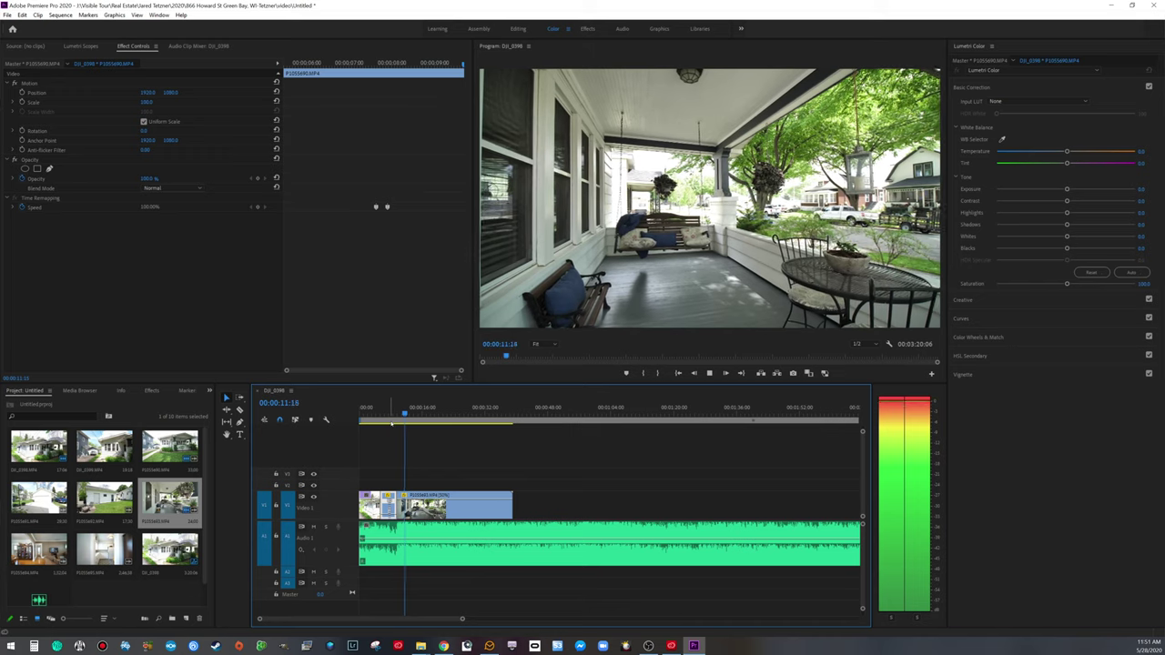
{"action": "key", "text": "space"}
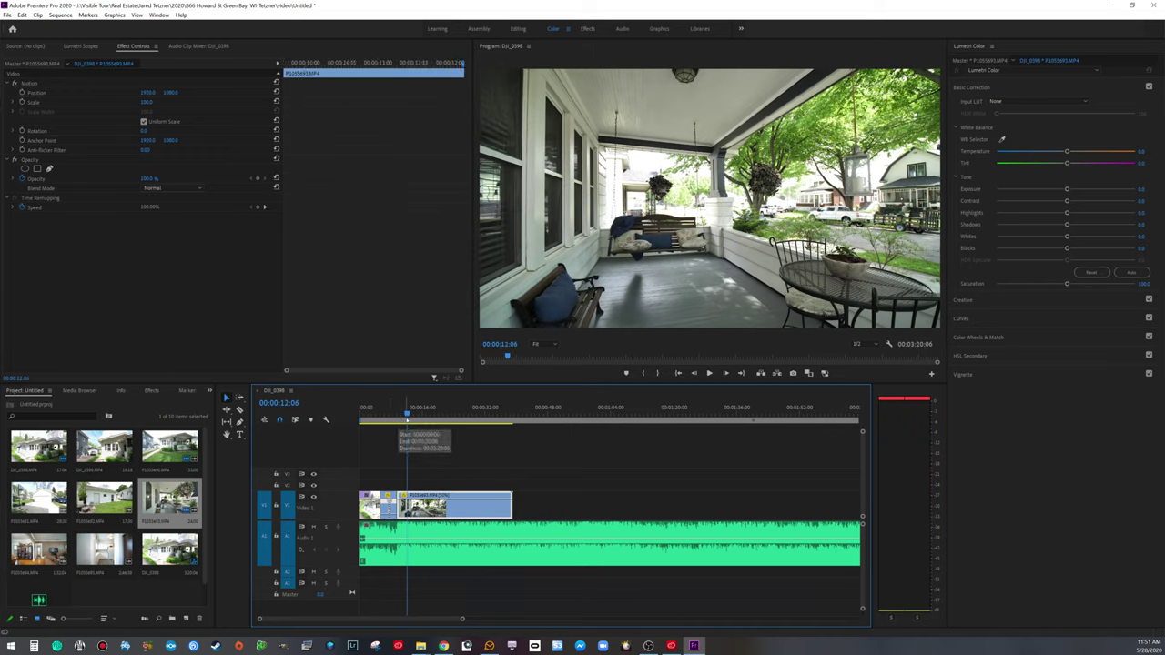
Step: Trim the porch clip further so it begins on the swing
{"action": "left_click_drag", "start_coordinate": [407, 406], "coordinate": [484, 401]}
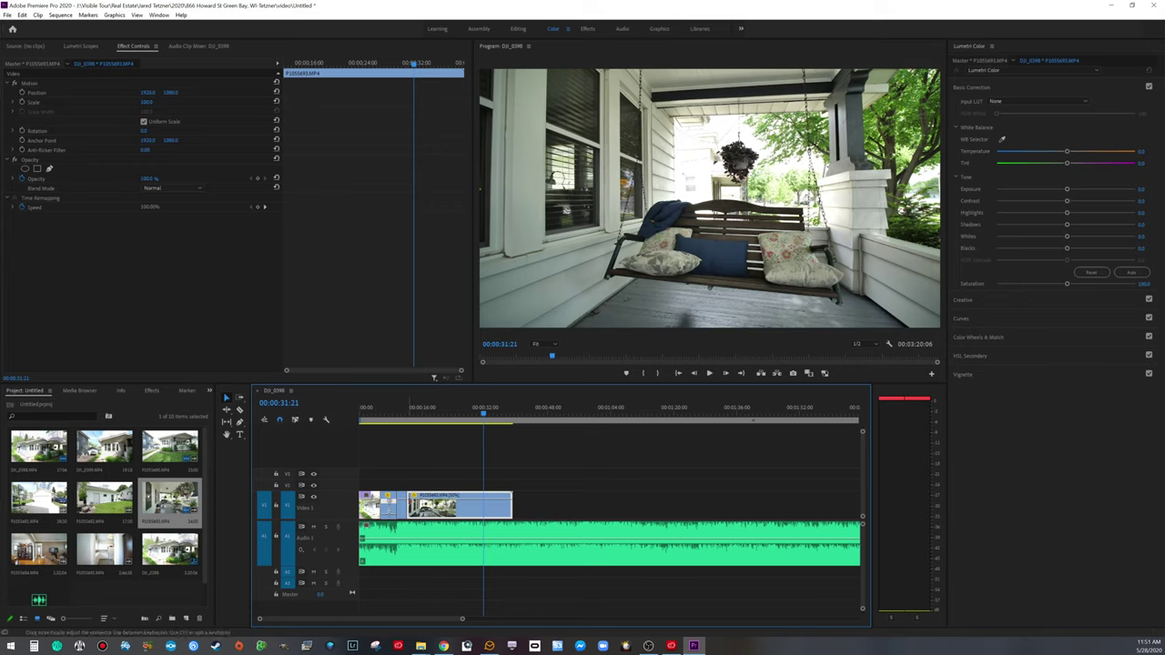
{"action": "left_click_drag", "start_coordinate": [408, 506], "coordinate": [422, 506]}
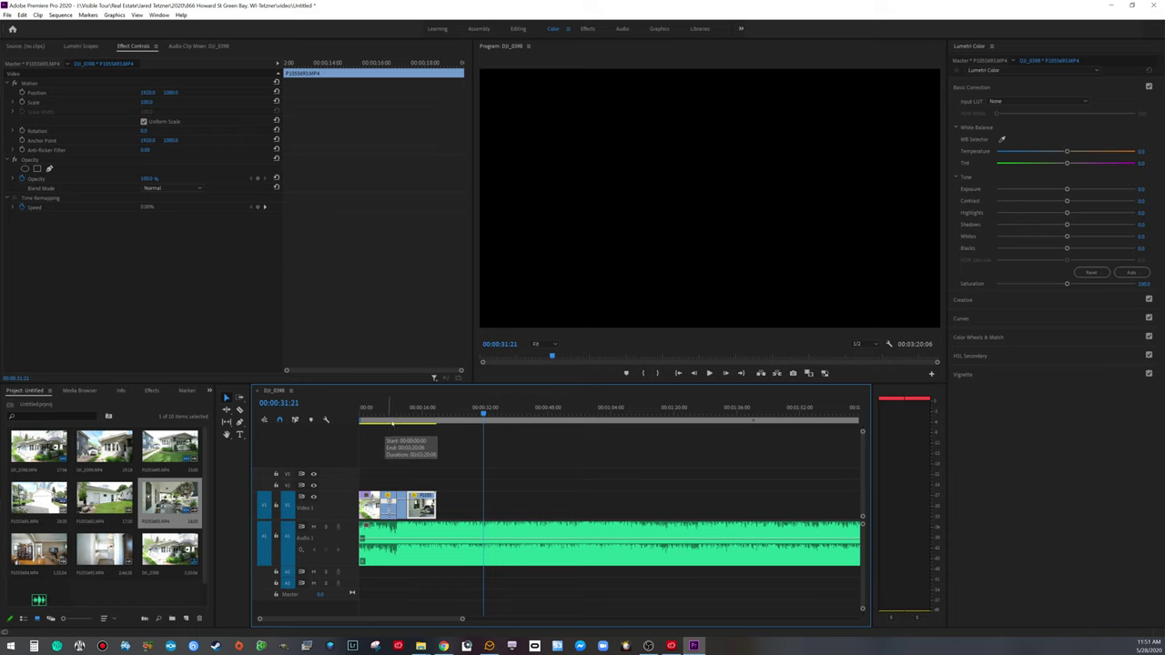
{"action": "left_click", "coordinate": [392, 413]}
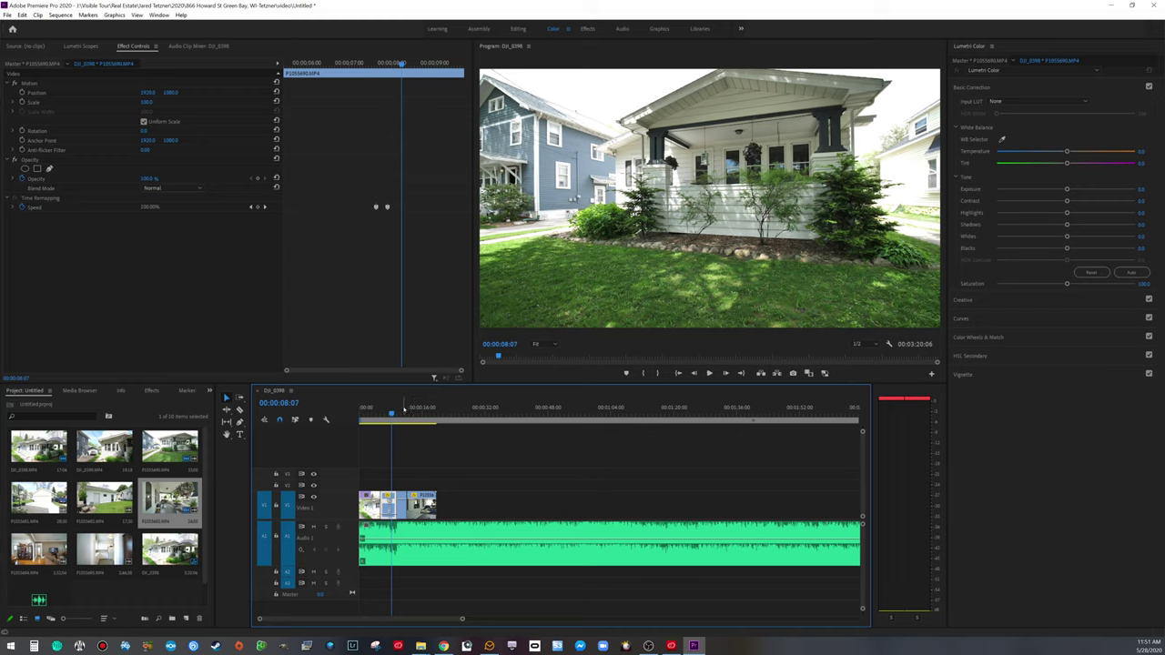
Step: Preview the porch swing shot, replaying it from about 00:00:11:00
{"action": "key", "text": "space"}
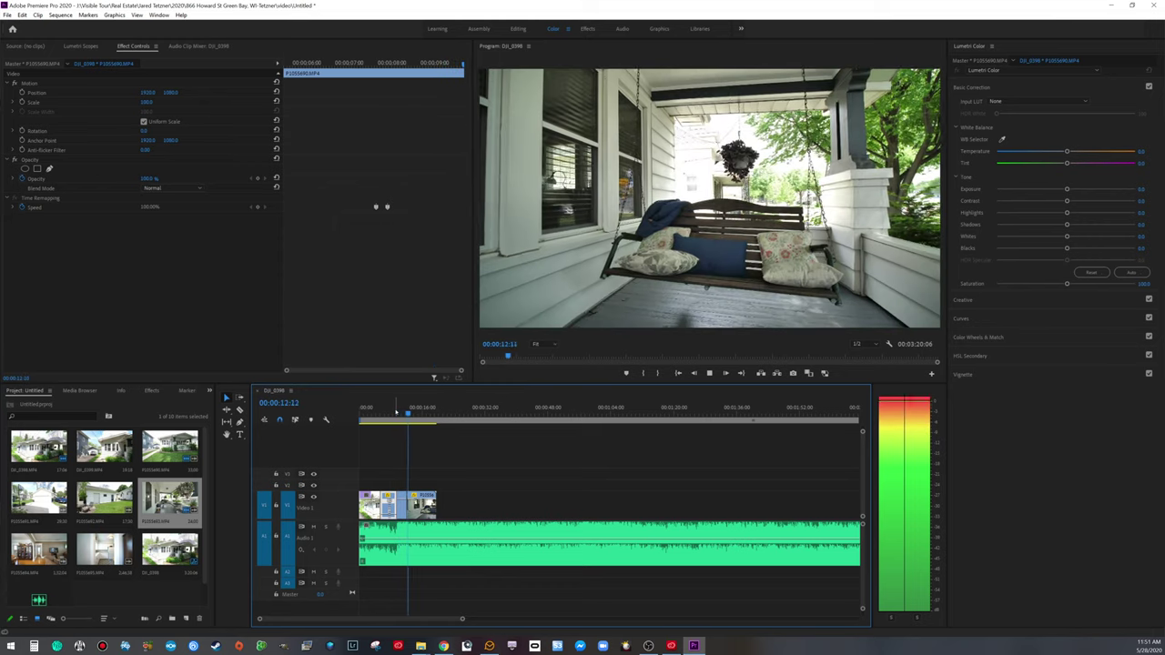
{"action": "key", "text": "space"}
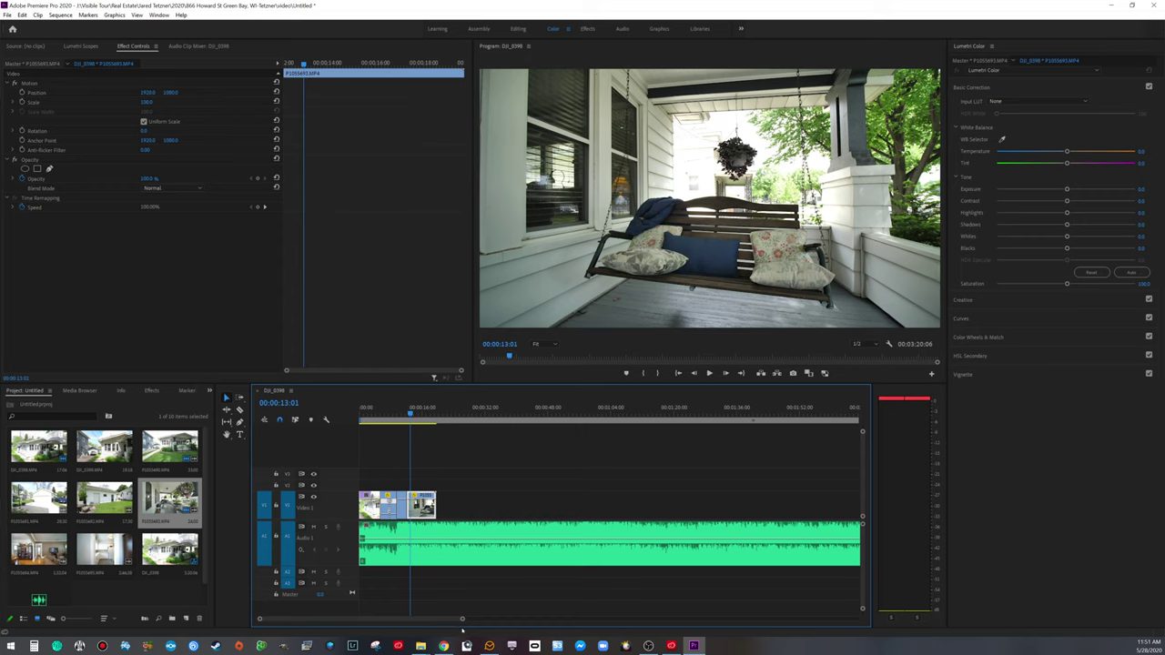
{"action": "left_click_drag", "start_coordinate": [464, 620], "coordinate": [389, 623]}
{"action": "left_click", "coordinate": [540, 407]}
{"action": "key", "text": "space"}
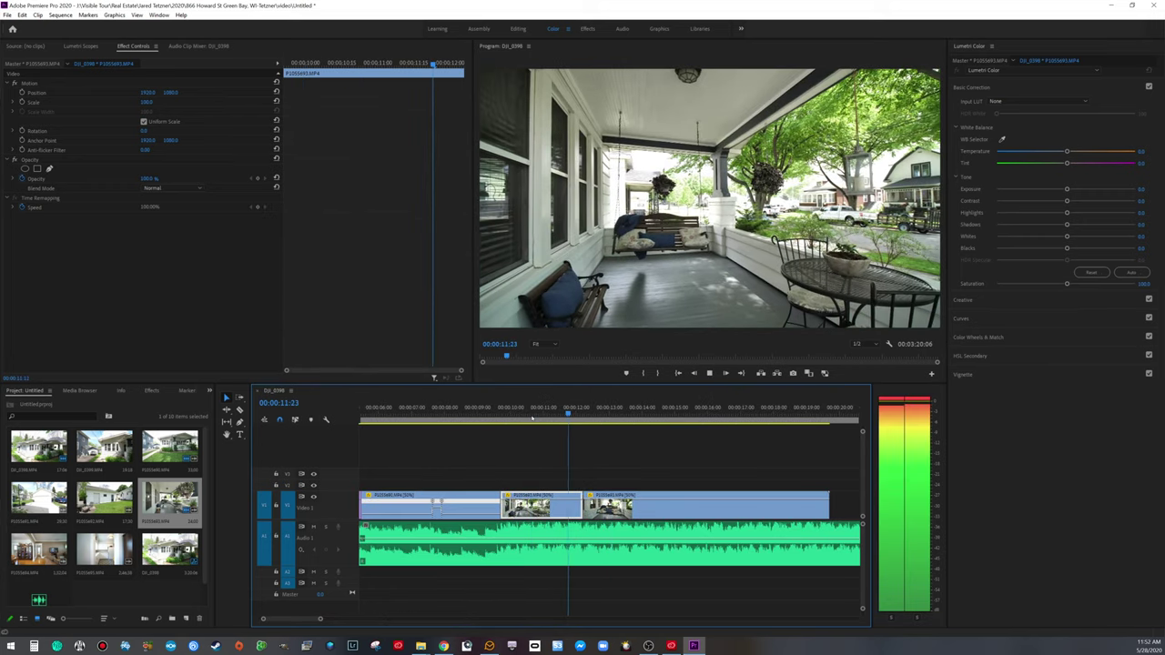
{"action": "key", "text": "space"}
{"action": "left_click_drag", "start_coordinate": [580, 507], "coordinate": [606, 507]}
{"action": "left_click", "coordinate": [552, 423]}
{"action": "key", "text": "space"}
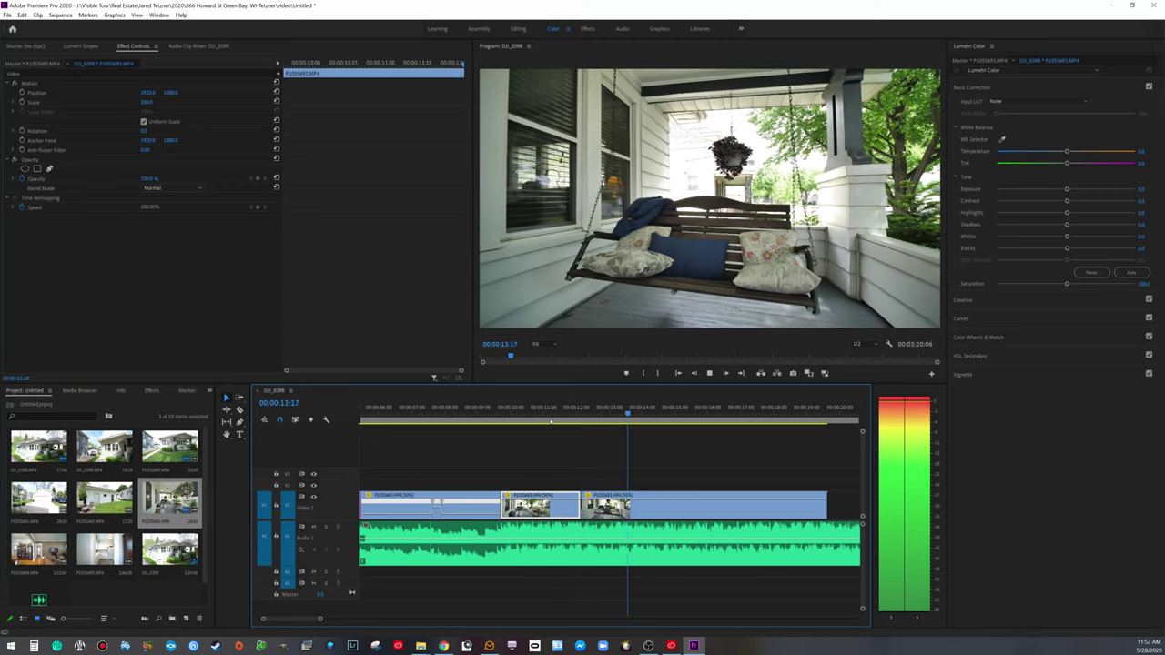
{"action": "key", "text": "space"}
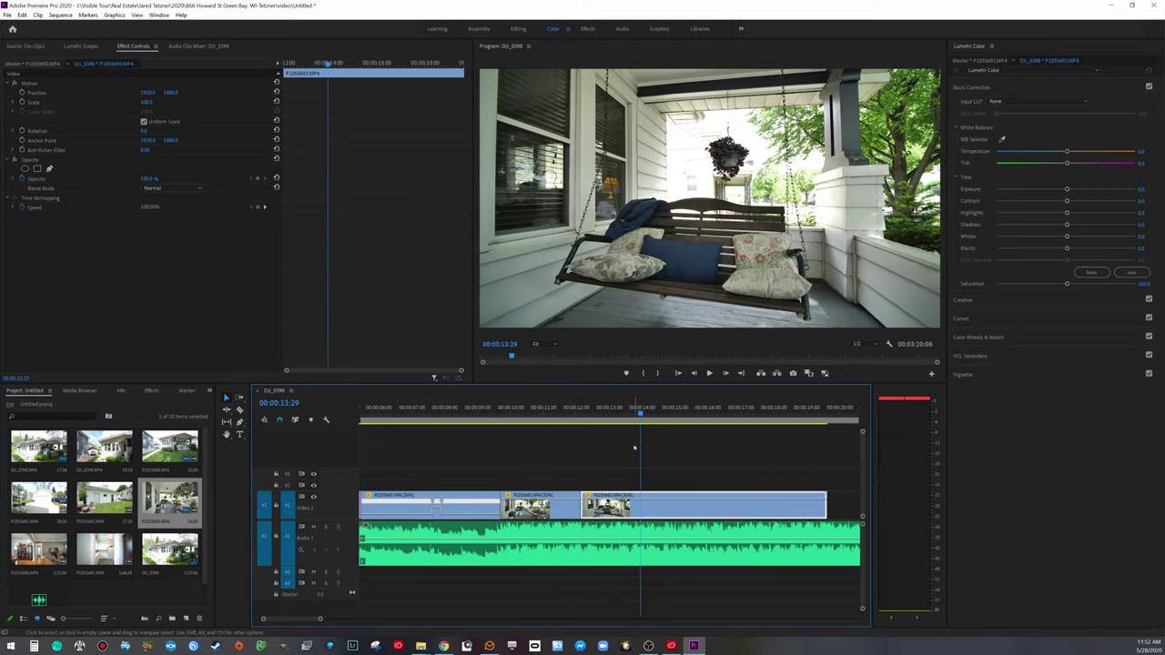
Step: Split the porch swing clip at 00:00:14:00 and delete everything after it
{"action": "key", "text": "Right"}
{"action": "key", "text": "ctrl+k"}
{"action": "left_click", "coordinate": [660, 505]}
{"action": "key", "text": "Delete"}
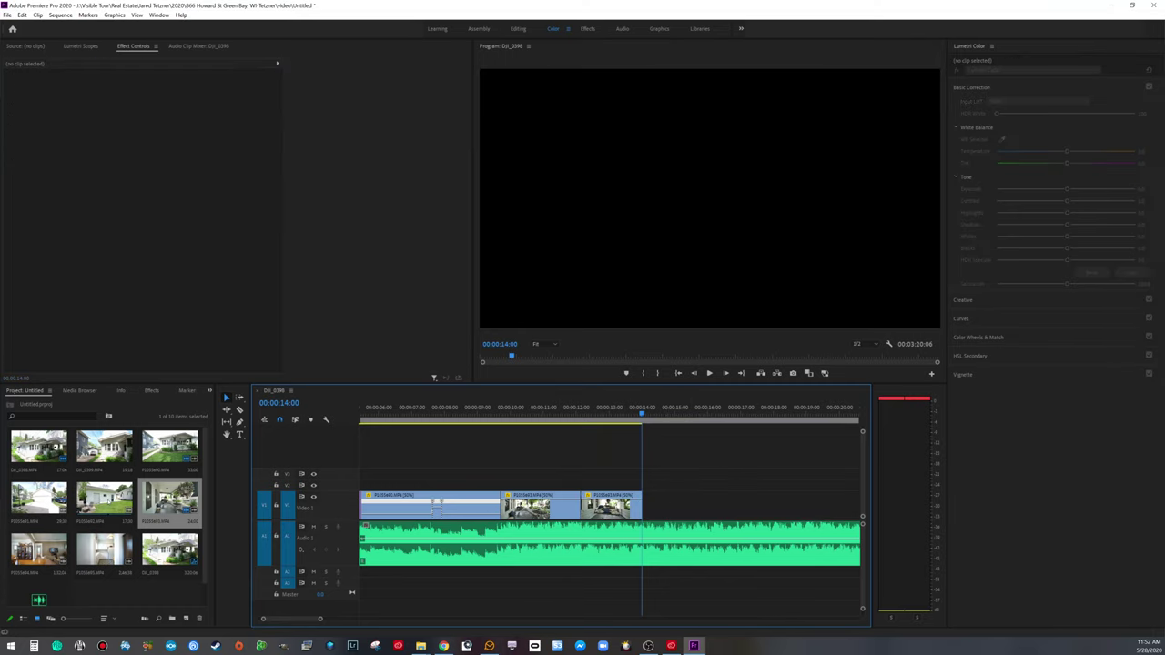
Step: Place backyard clip P1055692.MP4 on V1 after the porch shot, deleting its audio
{"action": "left_click_drag", "start_coordinate": [103, 499], "coordinate": [671, 474]}
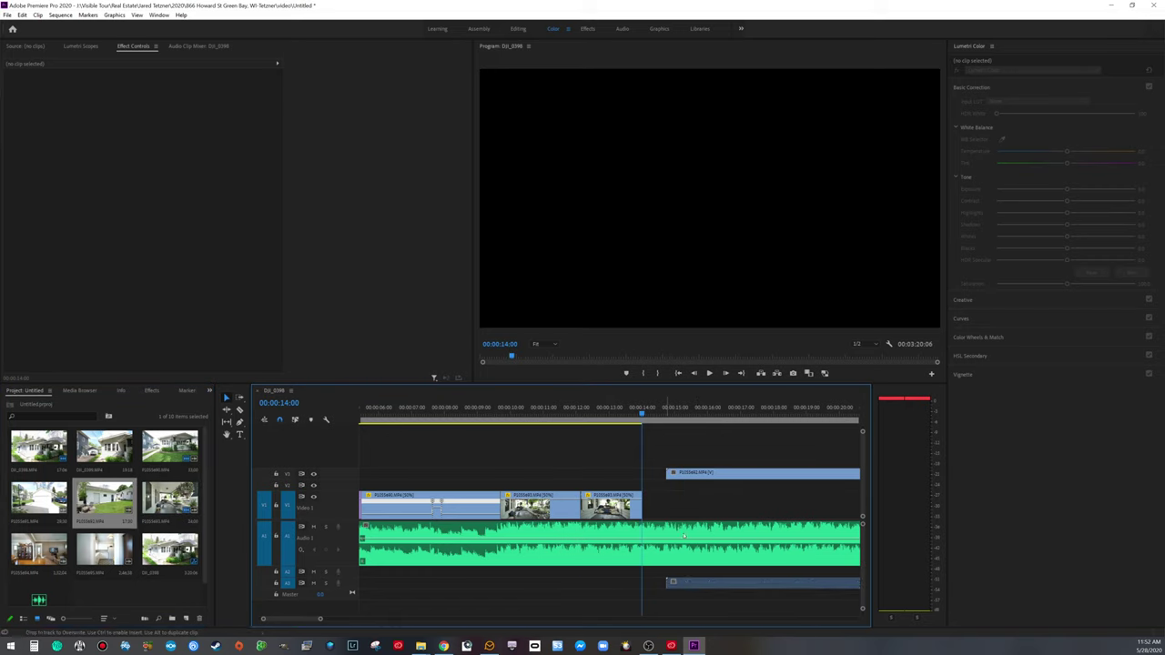
{"action": "left_click", "coordinate": [696, 583]}
{"action": "key", "text": "Delete"}
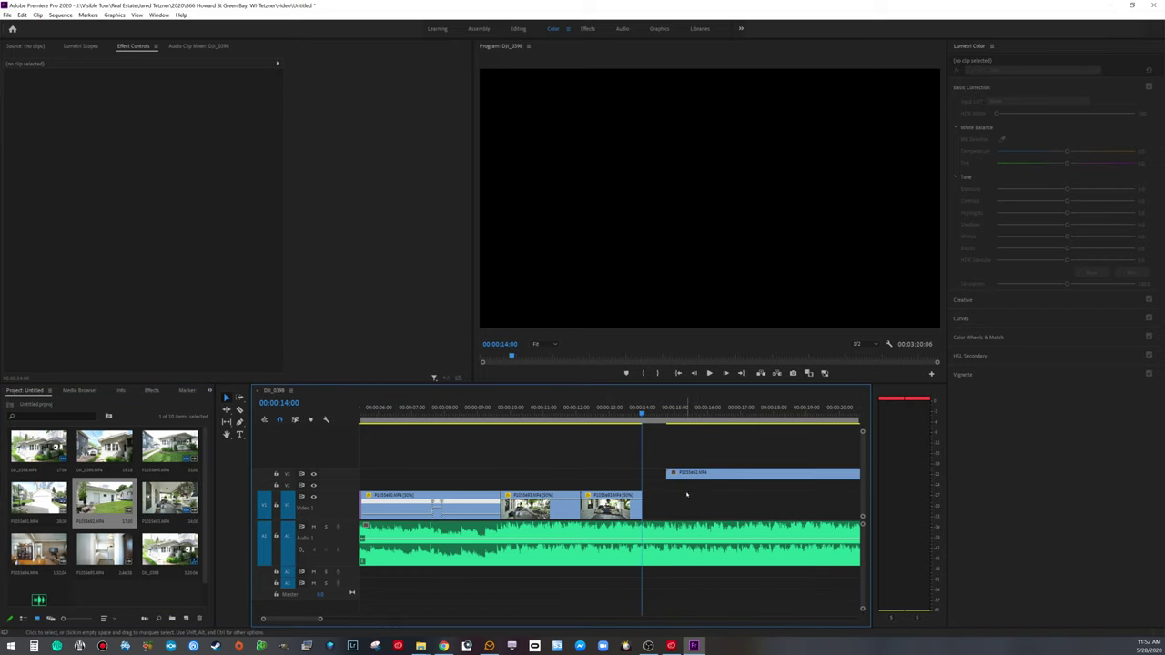
{"action": "left_click_drag", "start_coordinate": [692, 475], "coordinate": [692, 506]}
Step: Scrub through the newly added backyard clip to review it
{"action": "left_click", "coordinate": [665, 415]}
{"action": "left_click_drag", "start_coordinate": [665, 415], "coordinate": [734, 426]}
{"action": "left_click_drag", "start_coordinate": [320, 620], "coordinate": [389, 614]}
{"action": "left_click_drag", "start_coordinate": [479, 412], "coordinate": [521, 412]}
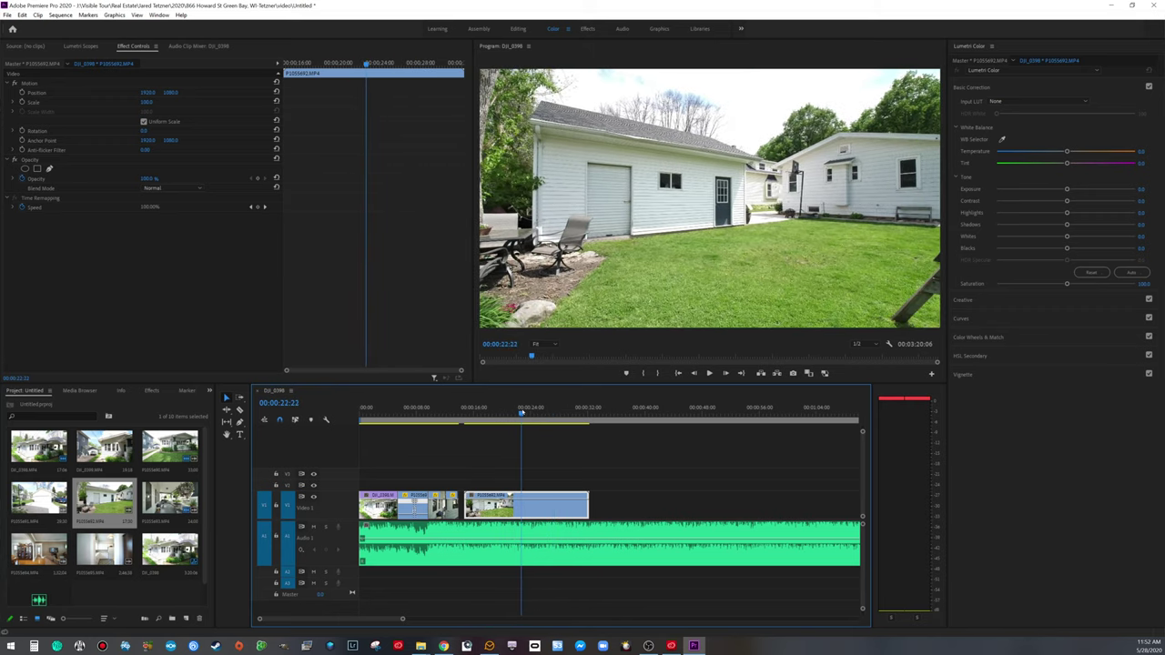
Step: Trim the backyard clip's start and play the cut from the porch swing into it
{"action": "left_click_drag", "start_coordinate": [466, 505], "coordinate": [461, 506]}
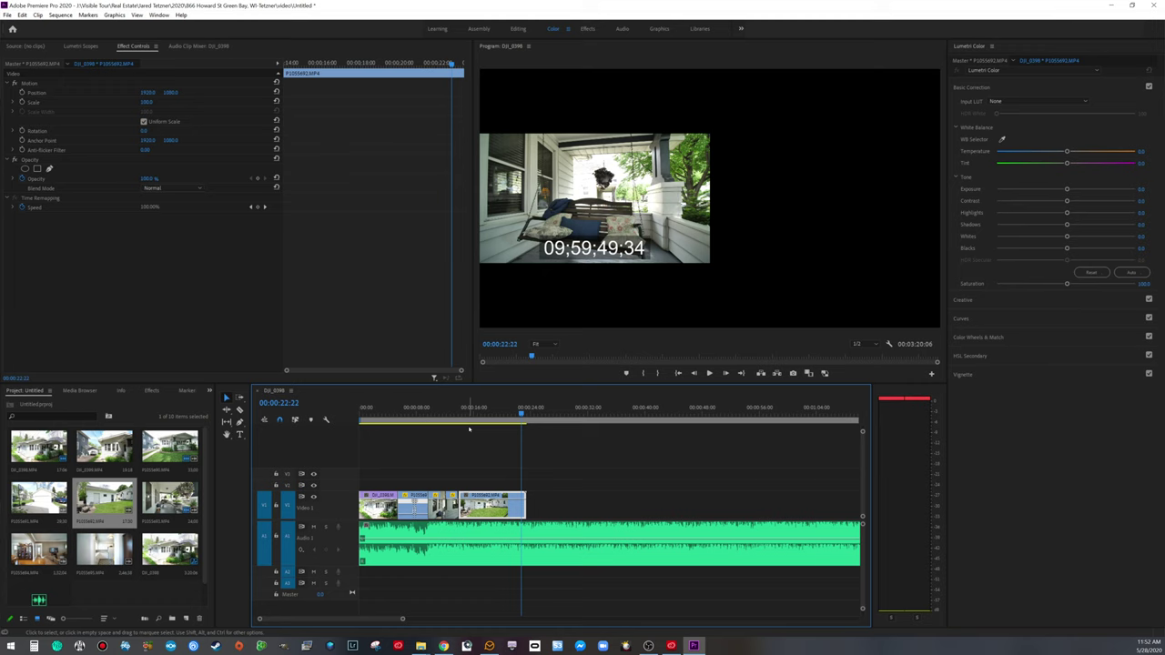
{"action": "left_click", "coordinate": [457, 414]}
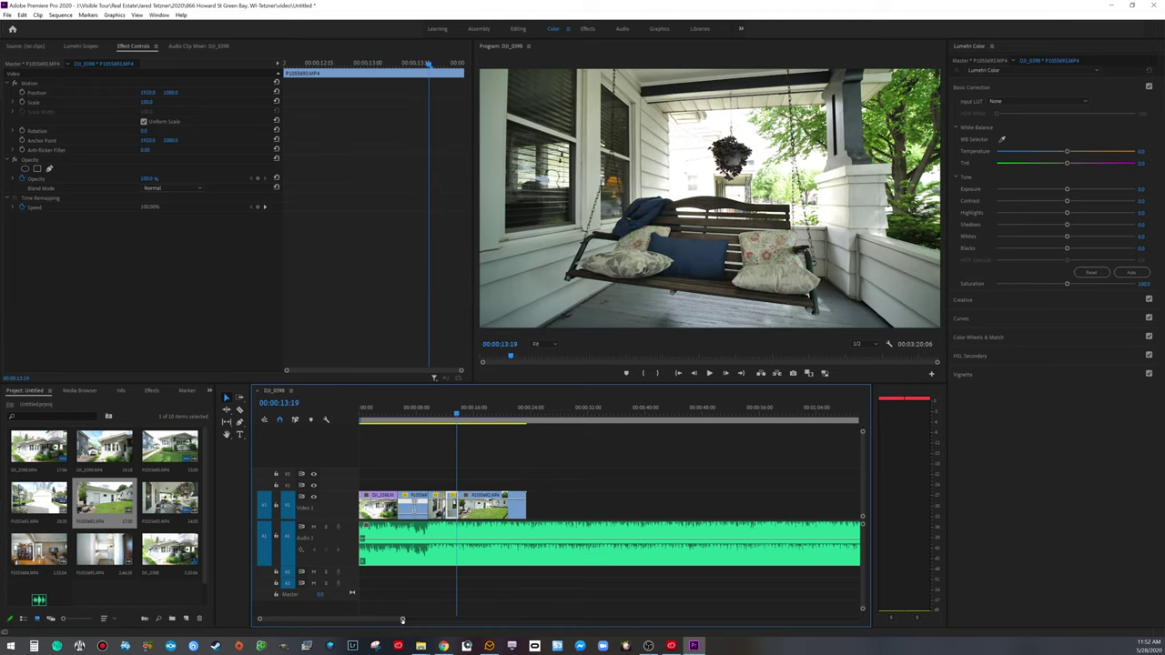
{"action": "left_click_drag", "start_coordinate": [403, 619], "coordinate": [373, 618]}
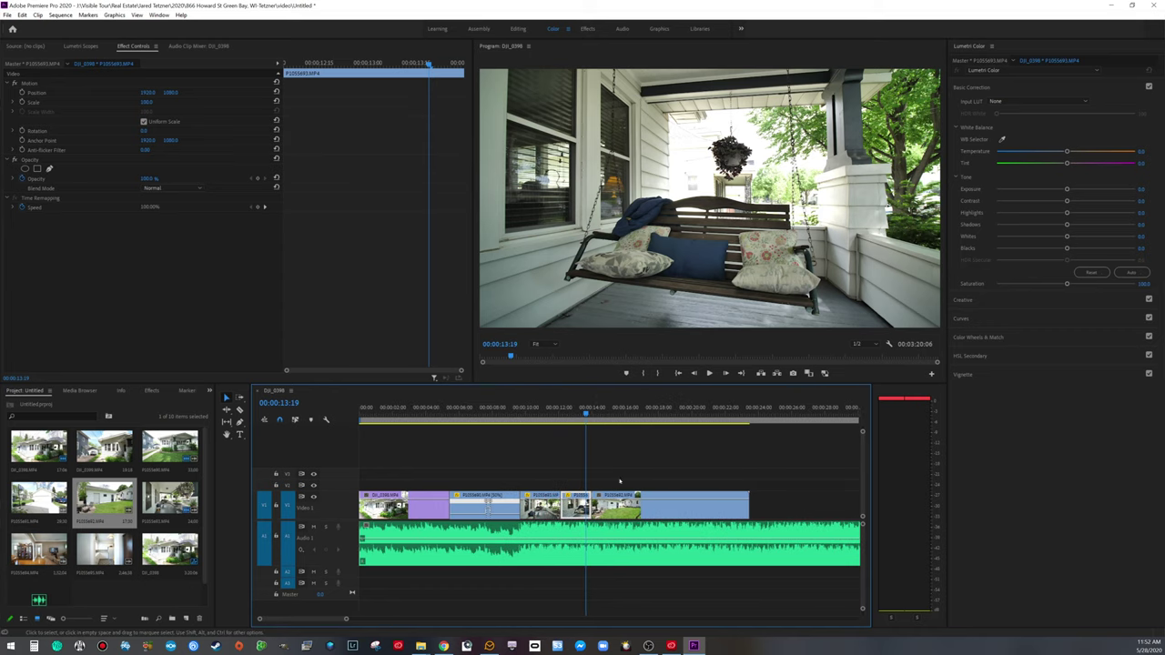
{"action": "left_click_drag", "start_coordinate": [585, 414], "coordinate": [556, 415]}
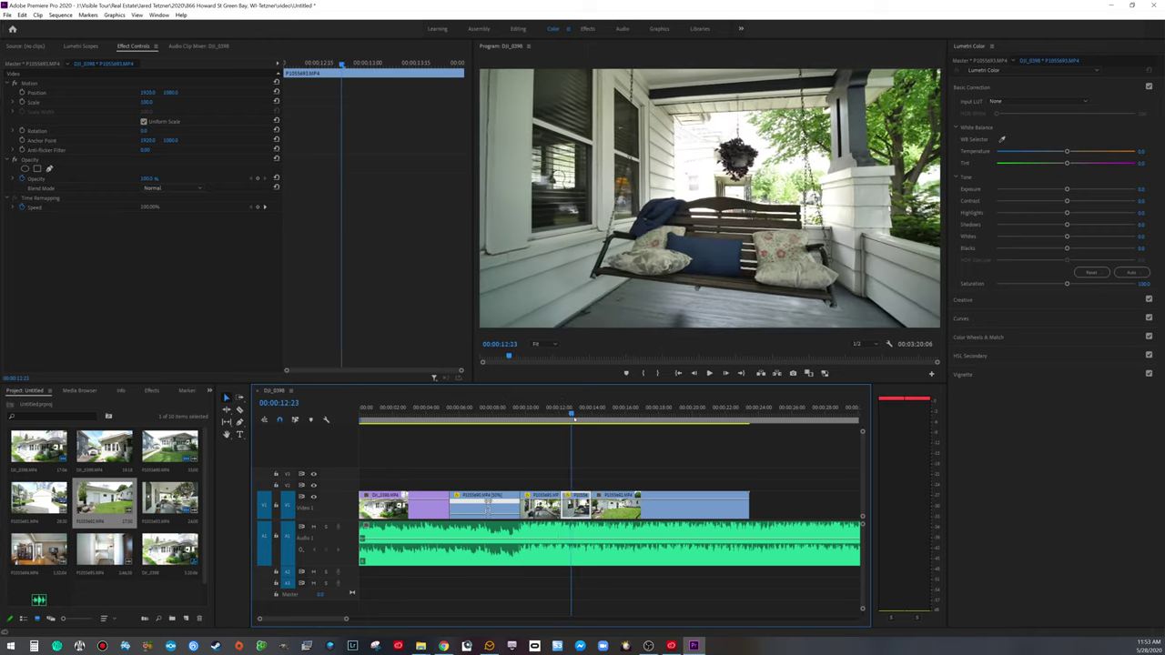
{"action": "left_click_drag", "start_coordinate": [592, 421], "coordinate": [607, 425]}
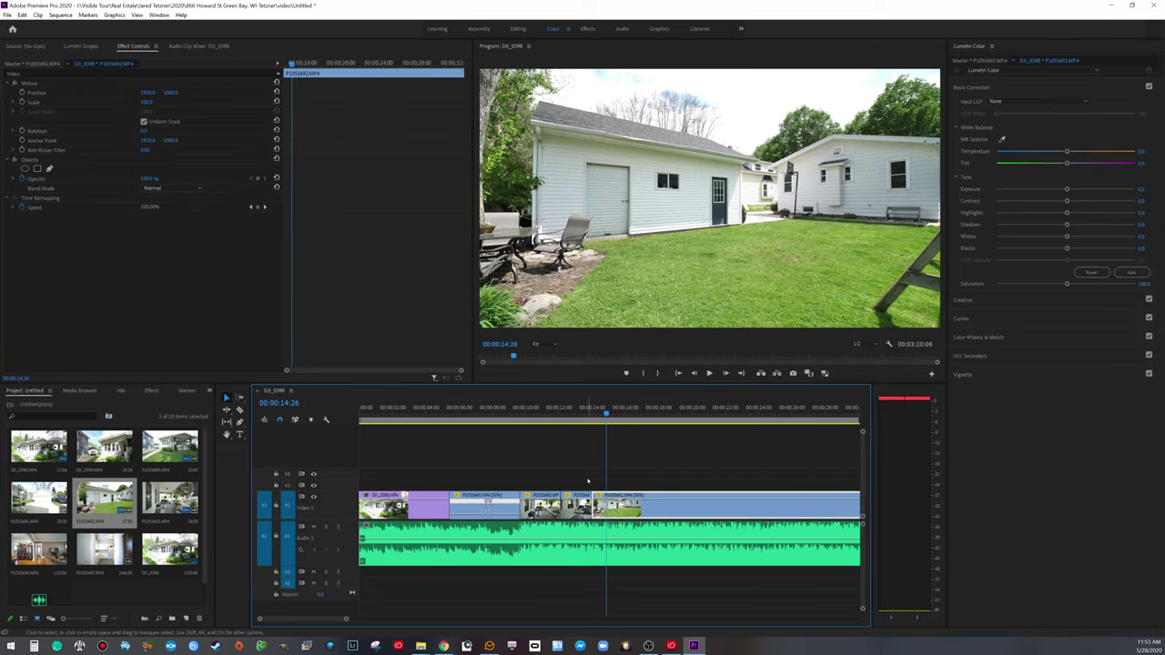
{"action": "key", "text": "Left"}
{"action": "key", "text": "Left"}
{"action": "key", "text": "Left"}
{"action": "key", "text": "Left"}
{"action": "key", "text": "Left"}
{"action": "key", "text": "Left"}
{"action": "key", "text": "Left"}
{"action": "key", "text": "Left"}
{"action": "key", "text": "Left"}
{"action": "key", "text": "Left"}
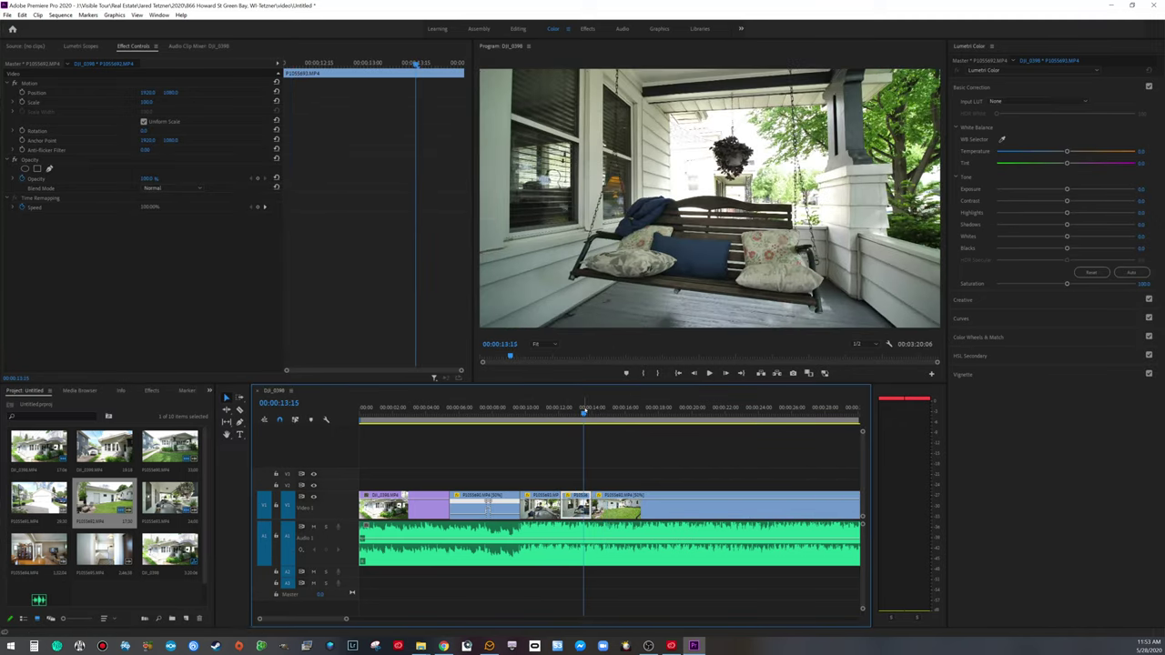
{"action": "key", "text": "space"}
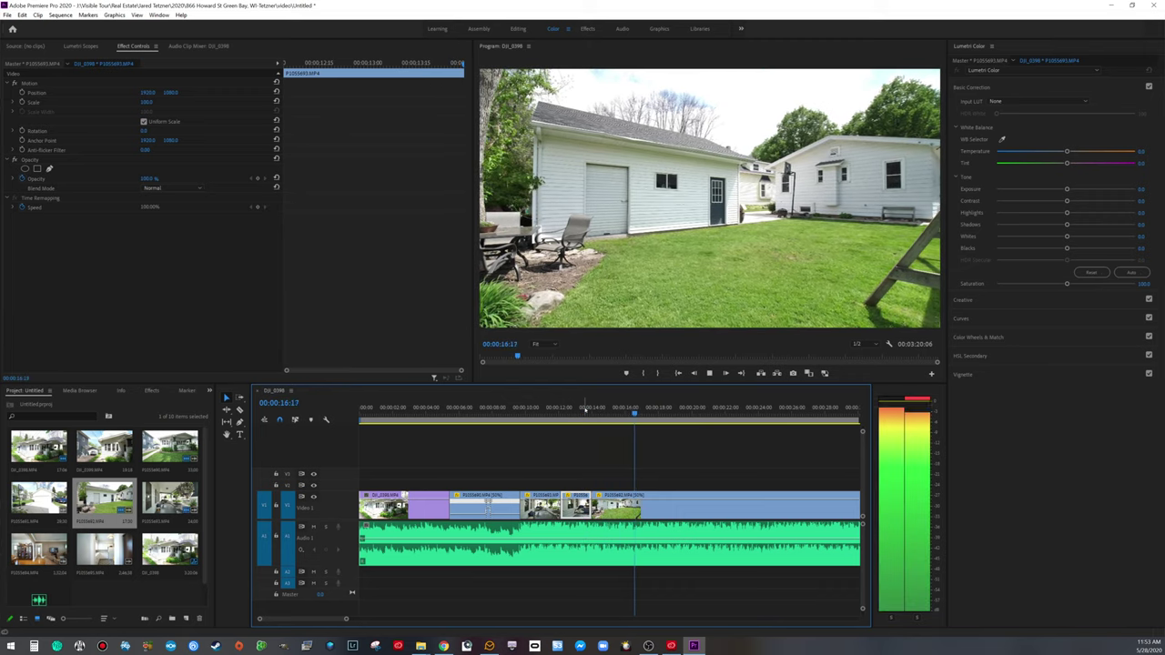
{"action": "key", "text": "space"}
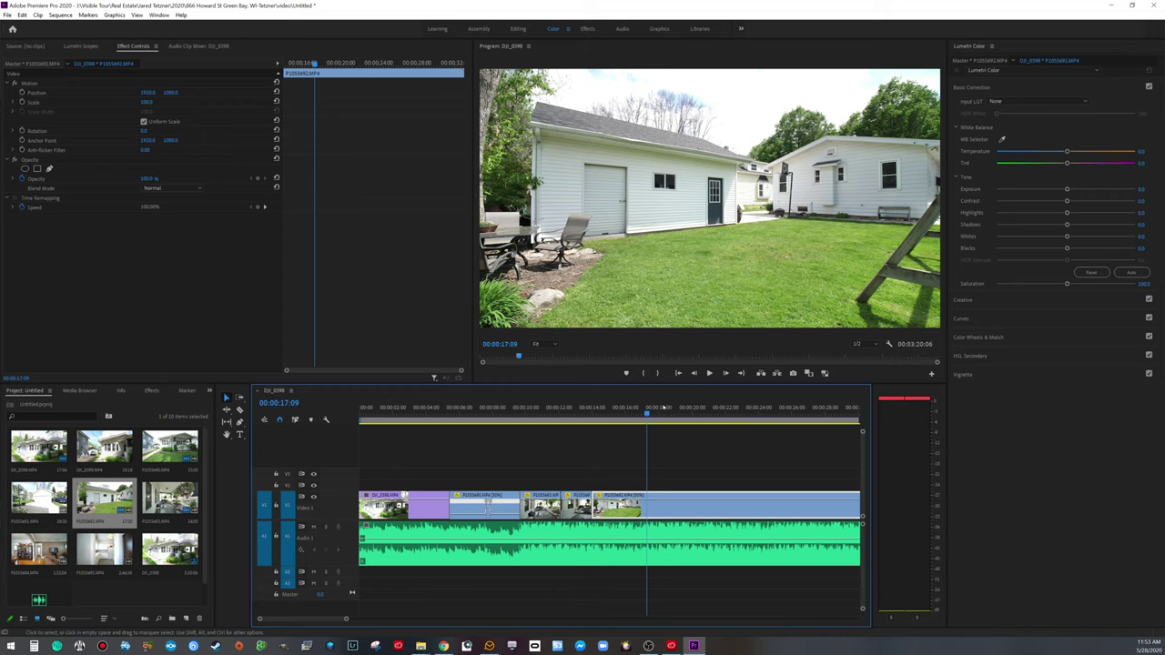
Step: Replay the backyard clip's start and zoom the timeline in around 00:00:16:11
{"action": "left_click_drag", "start_coordinate": [648, 414], "coordinate": [635, 414]}
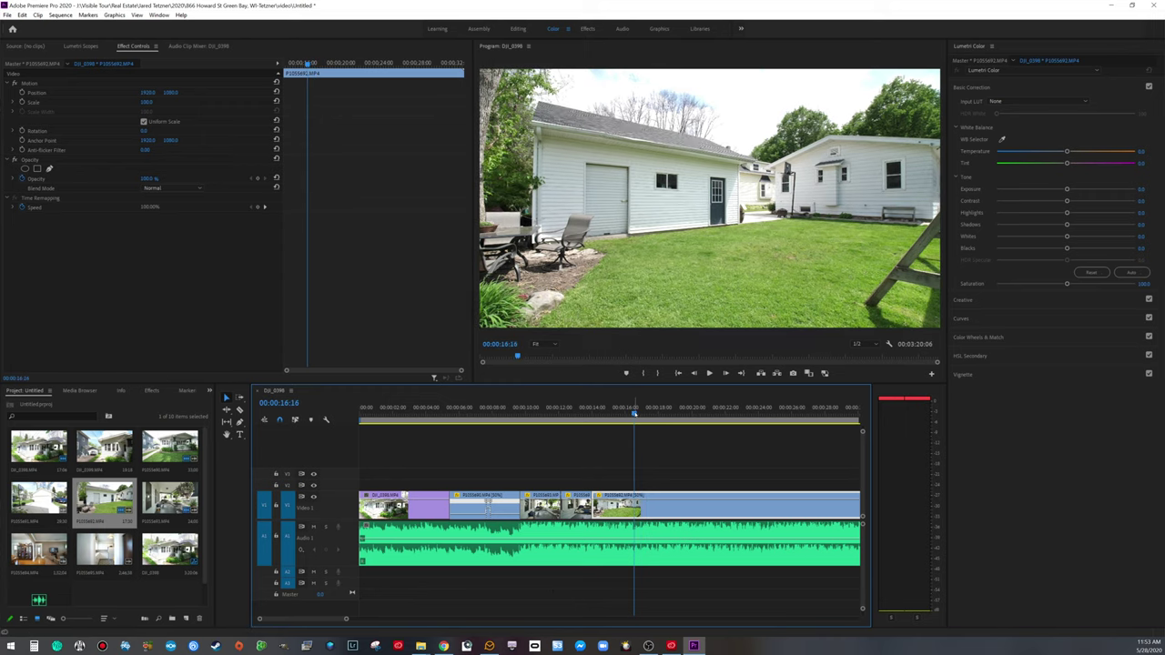
{"action": "key", "text": "space"}
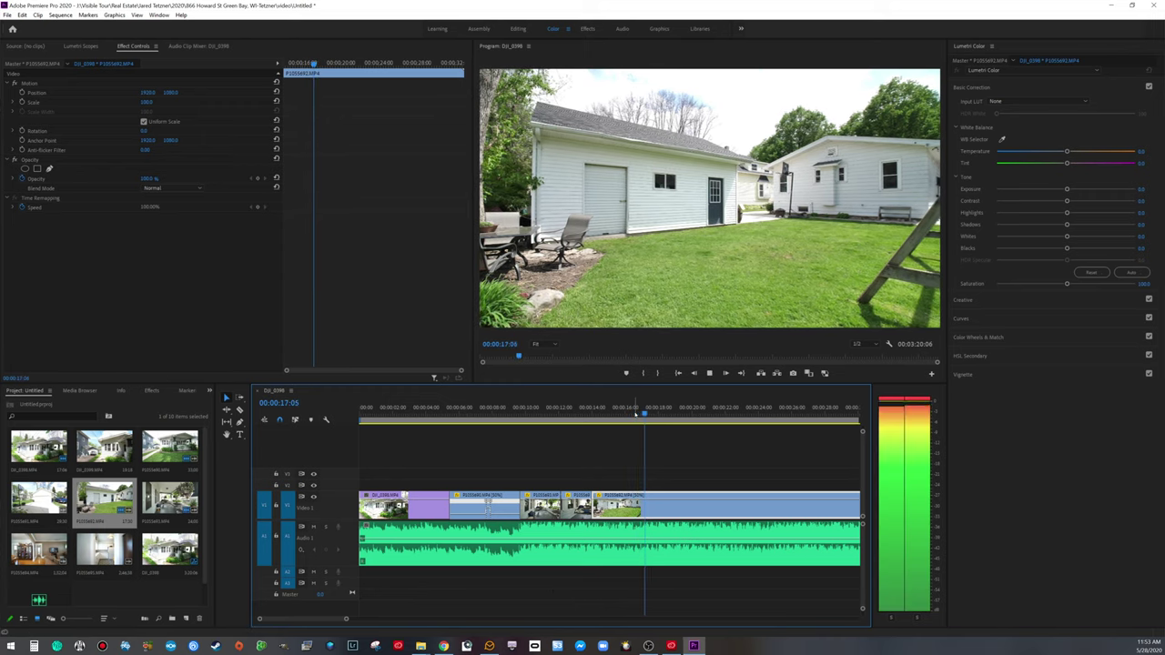
{"action": "key", "text": "space"}
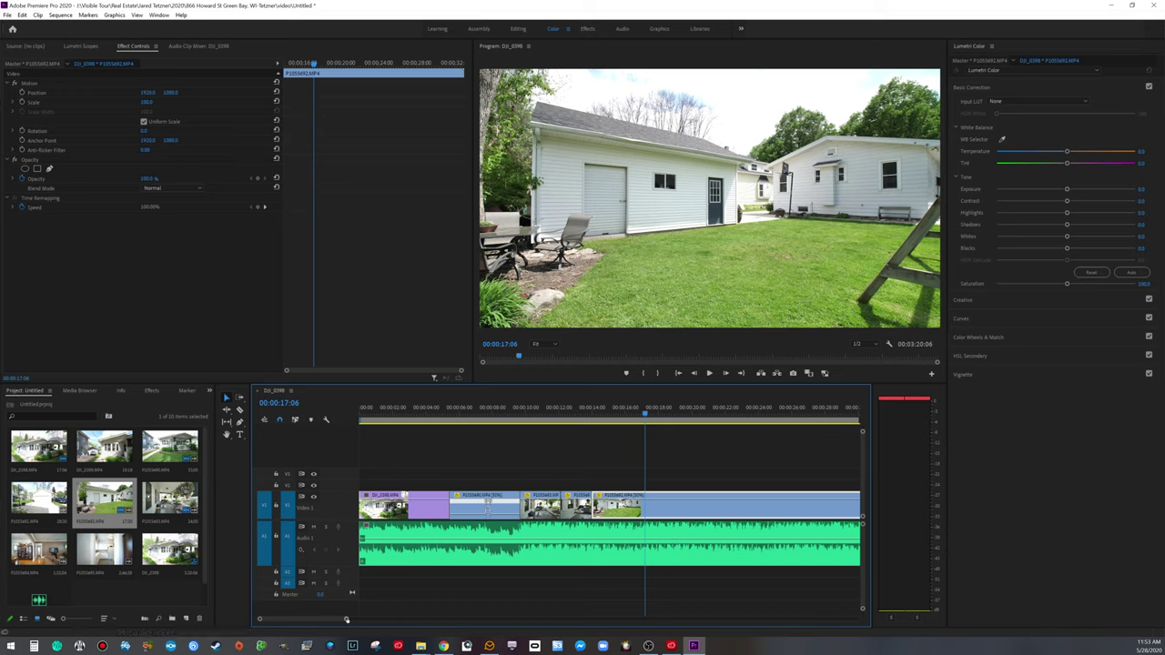
{"action": "key", "text": "equal"}
{"action": "key", "text": "equal"}
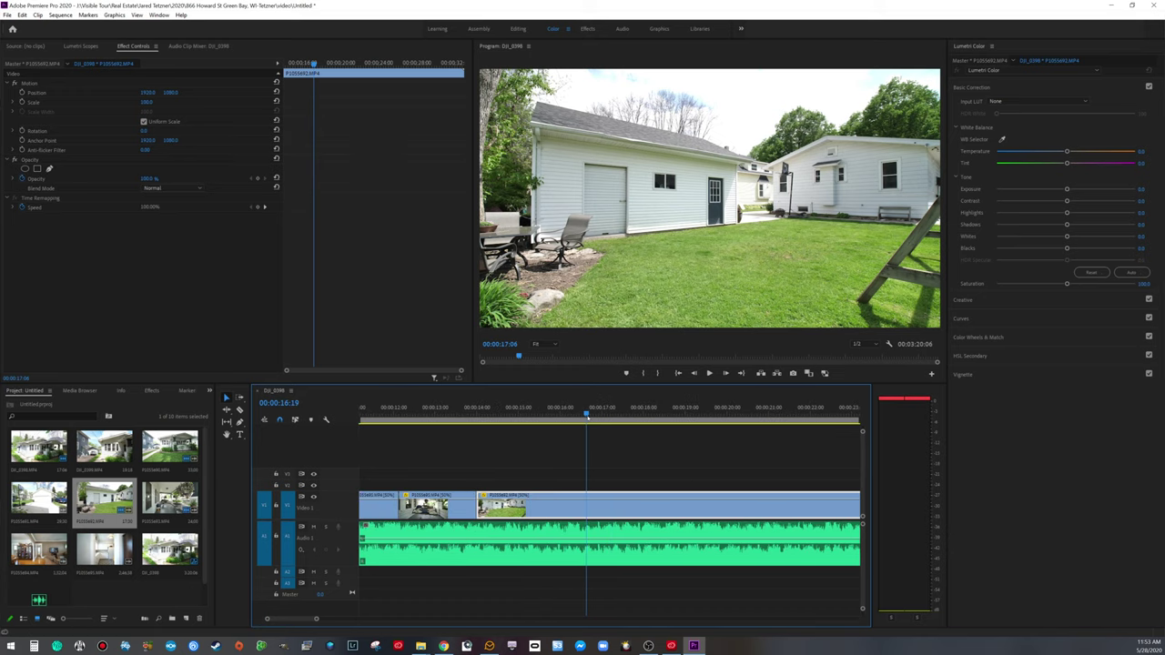
{"action": "left_click", "coordinate": [588, 415]}
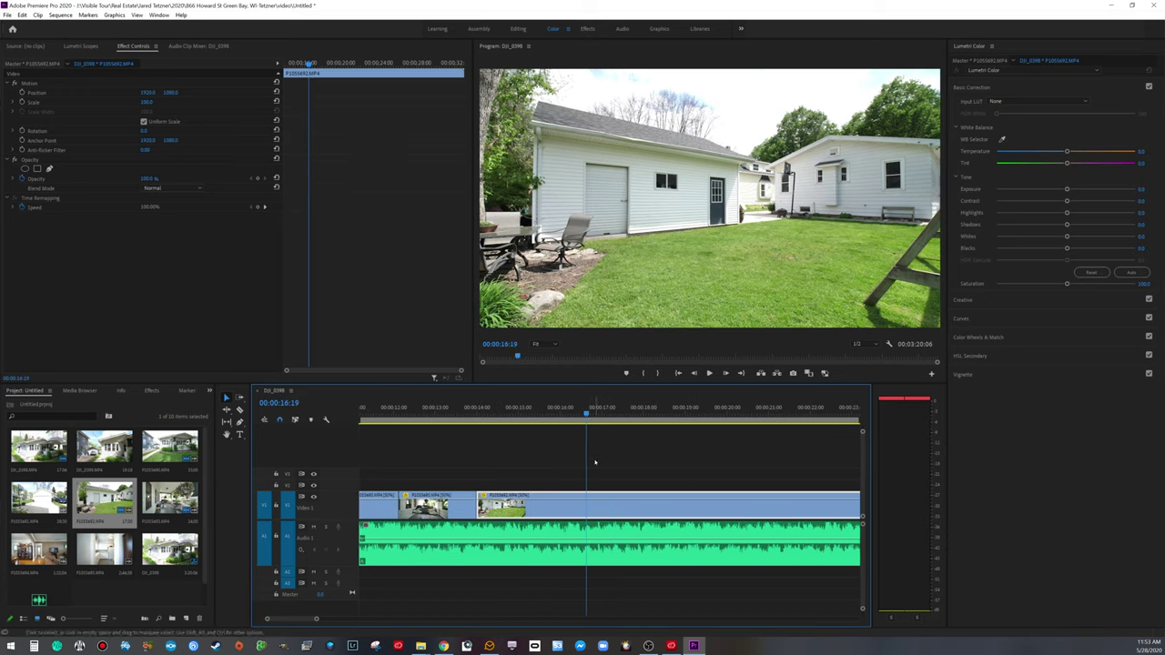
{"action": "key", "text": "Left"}
{"action": "key", "text": "Left"}
{"action": "key", "text": "Left"}
{"action": "key", "text": "Left"}
{"action": "key", "text": "Left"}
{"action": "key", "text": "Left"}
{"action": "key", "text": "Left"}
{"action": "key", "text": "Left"}
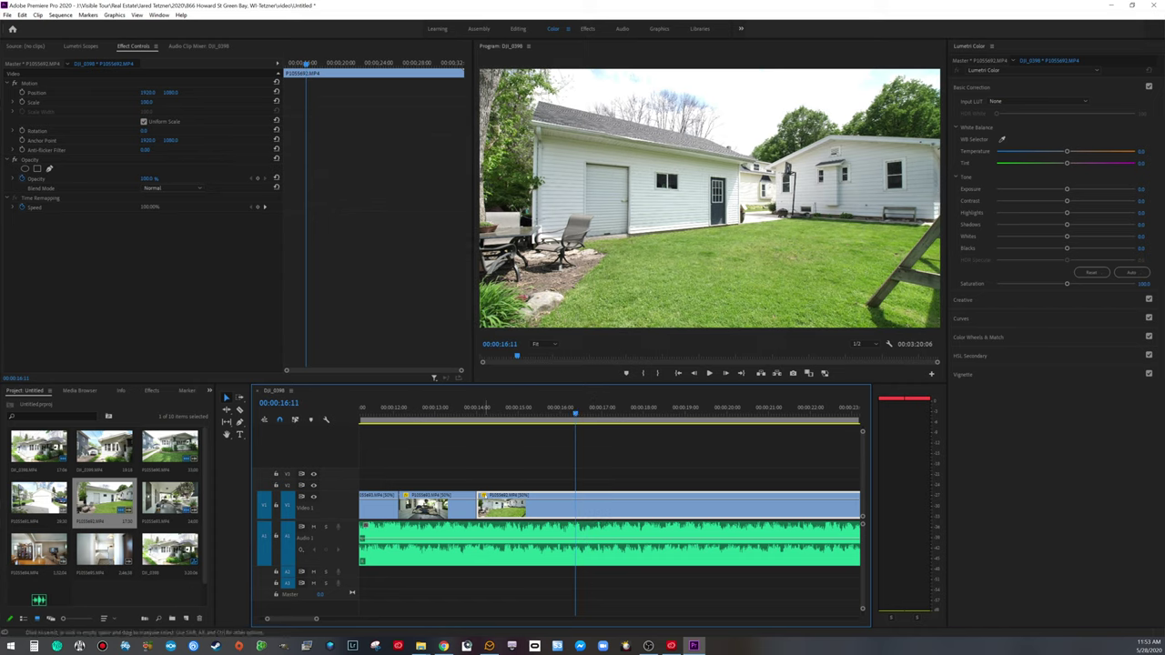
Step: Show the backyard clip's Time Remapping speed curve and find 00:00:16:22
{"action": "right_click", "coordinate": [481, 496]}
{"action": "mouse_move", "coordinate": [509, 525]}
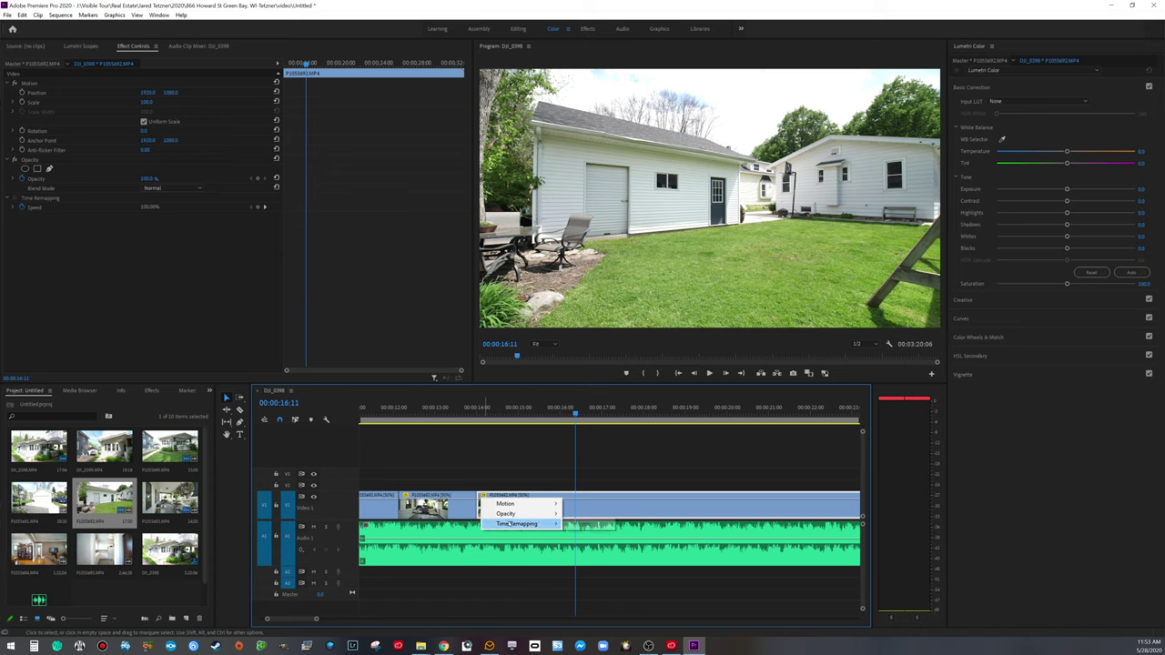
{"action": "left_click", "coordinate": [583, 524]}
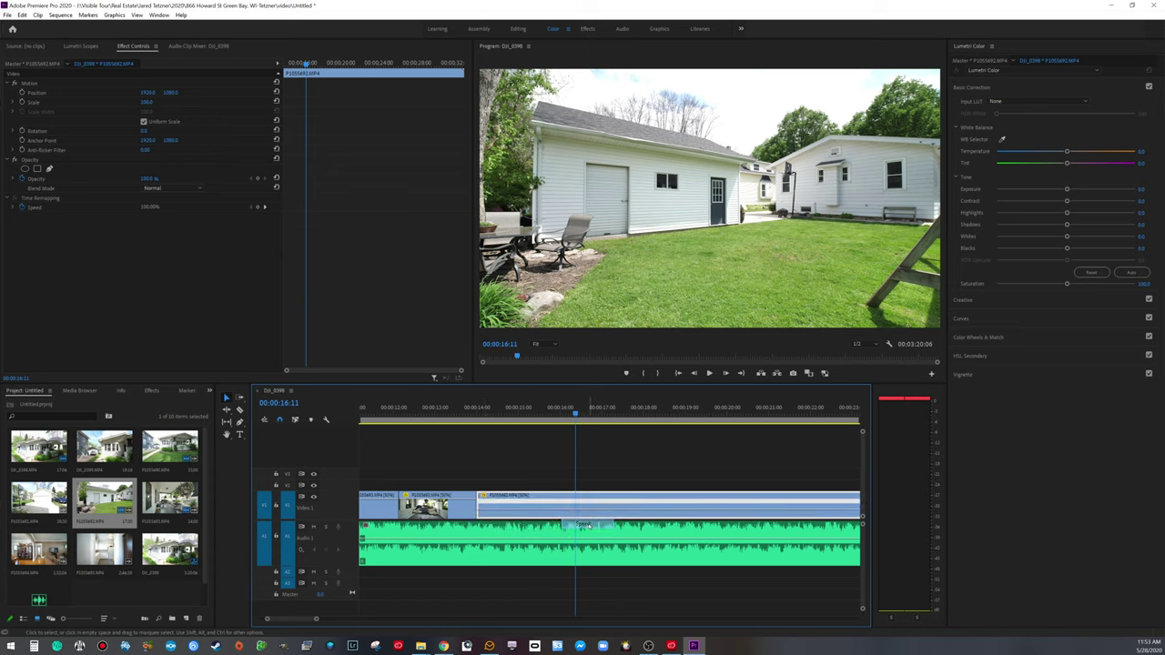
{"action": "key", "text": "Left"}
{"action": "key", "text": "Left"}
{"action": "key", "text": "Left"}
{"action": "key", "text": "Left"}
{"action": "key", "text": "Left"}
{"action": "key", "text": "Left"}
{"action": "key", "text": "Left"}
{"action": "key", "text": "Left"}
{"action": "key", "text": "Left"}
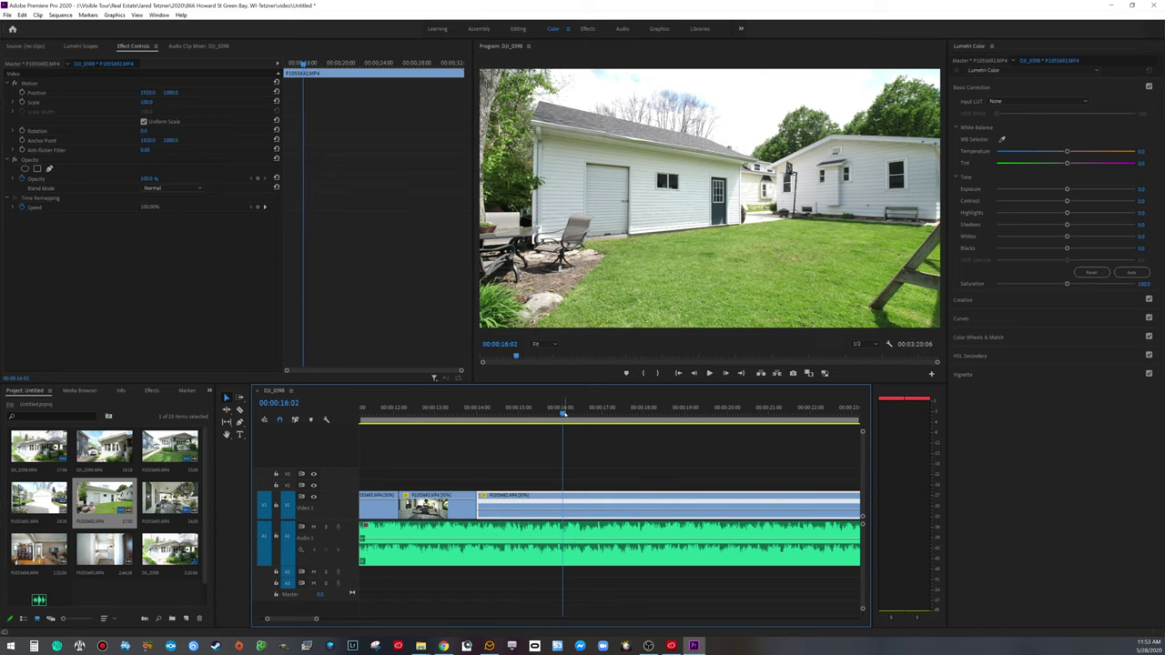
{"action": "left_click_drag", "start_coordinate": [563, 413], "coordinate": [511, 412]}
{"action": "key", "text": "space"}
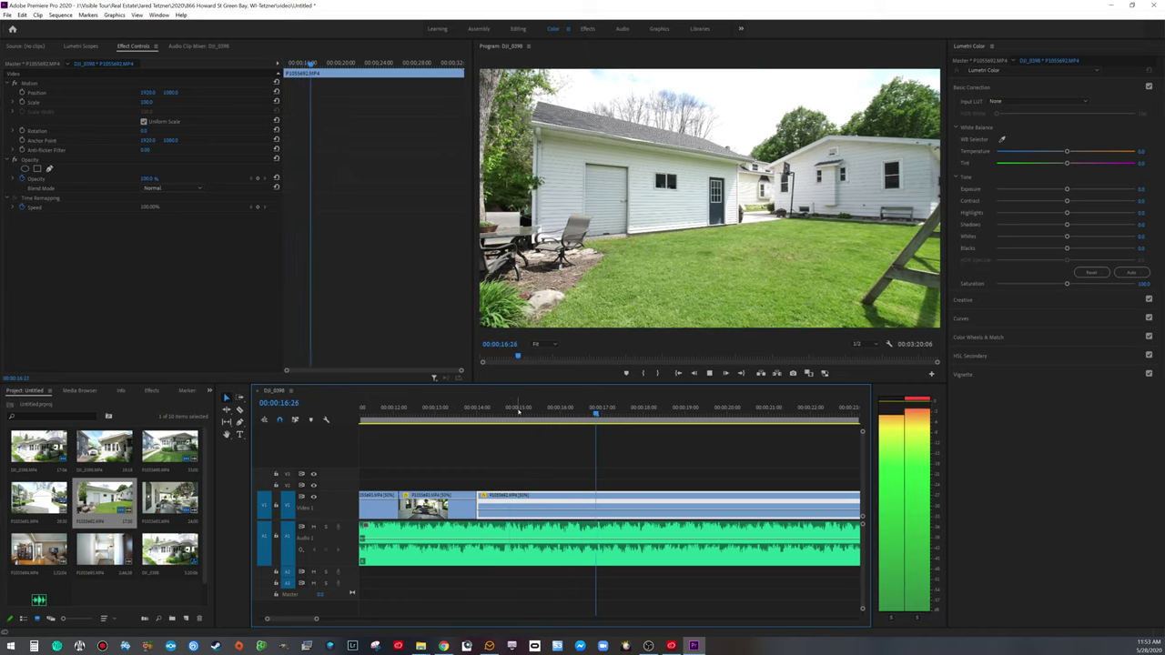
{"action": "key", "text": "space"}
{"action": "left_click_drag", "start_coordinate": [599, 412], "coordinate": [593, 435]}
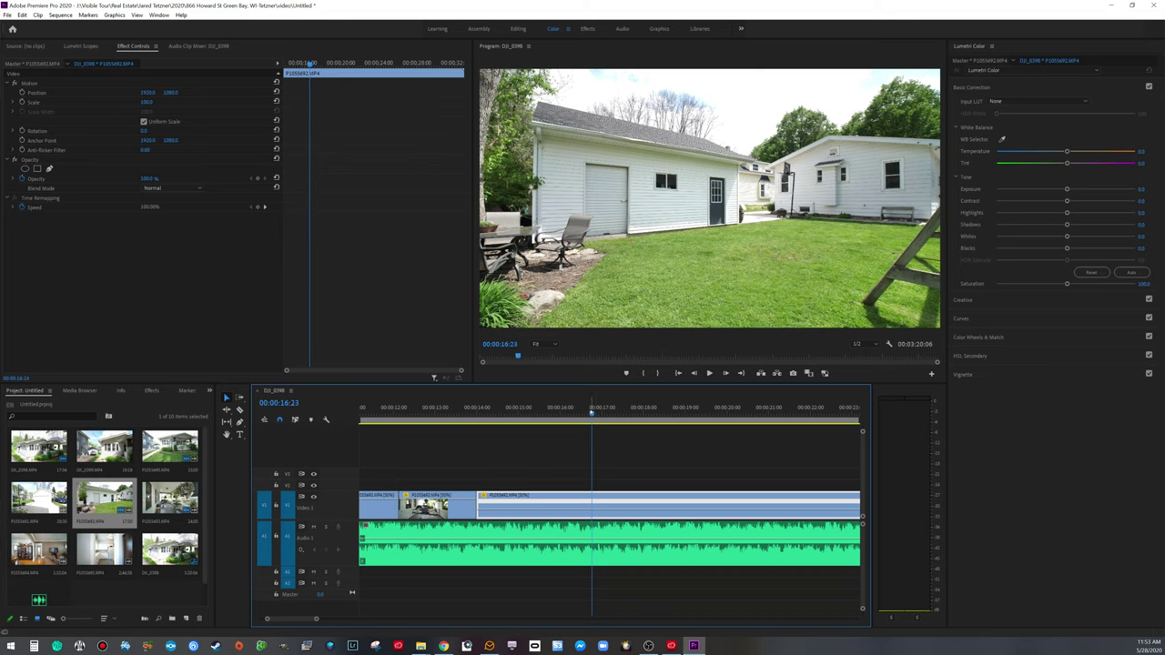
Step: Add speed keyframes at 00:00:16:22 and near 00:00:18:24
{"action": "left_click", "coordinate": [257, 208]}
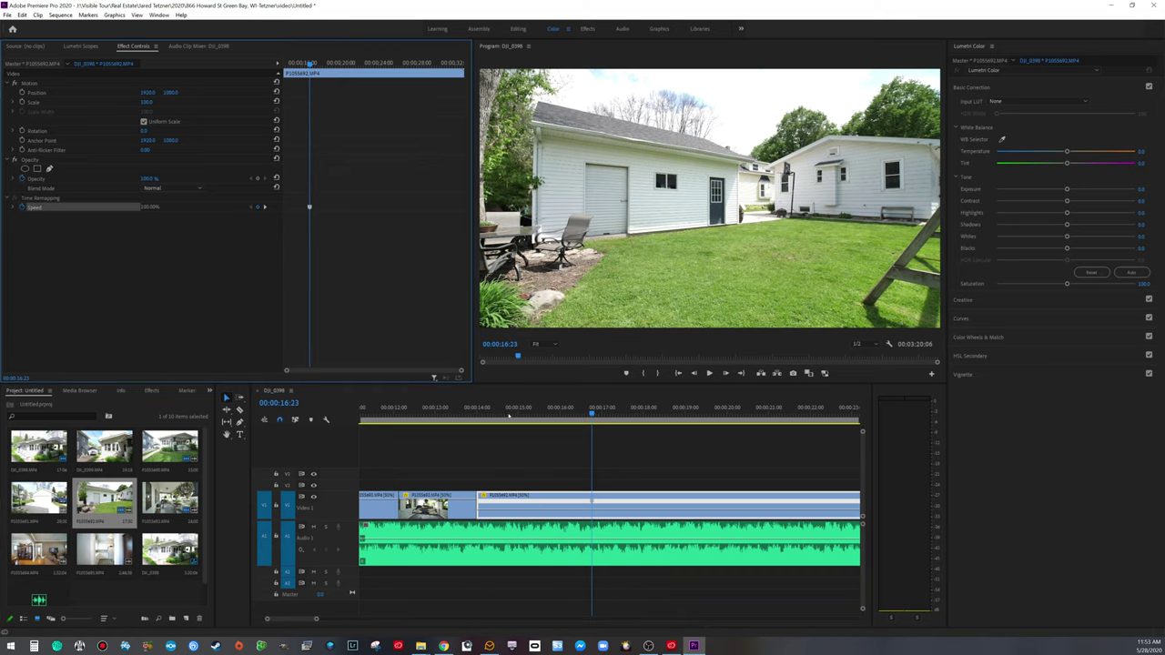
{"action": "left_click_drag", "start_coordinate": [316, 619], "coordinate": [426, 619]}
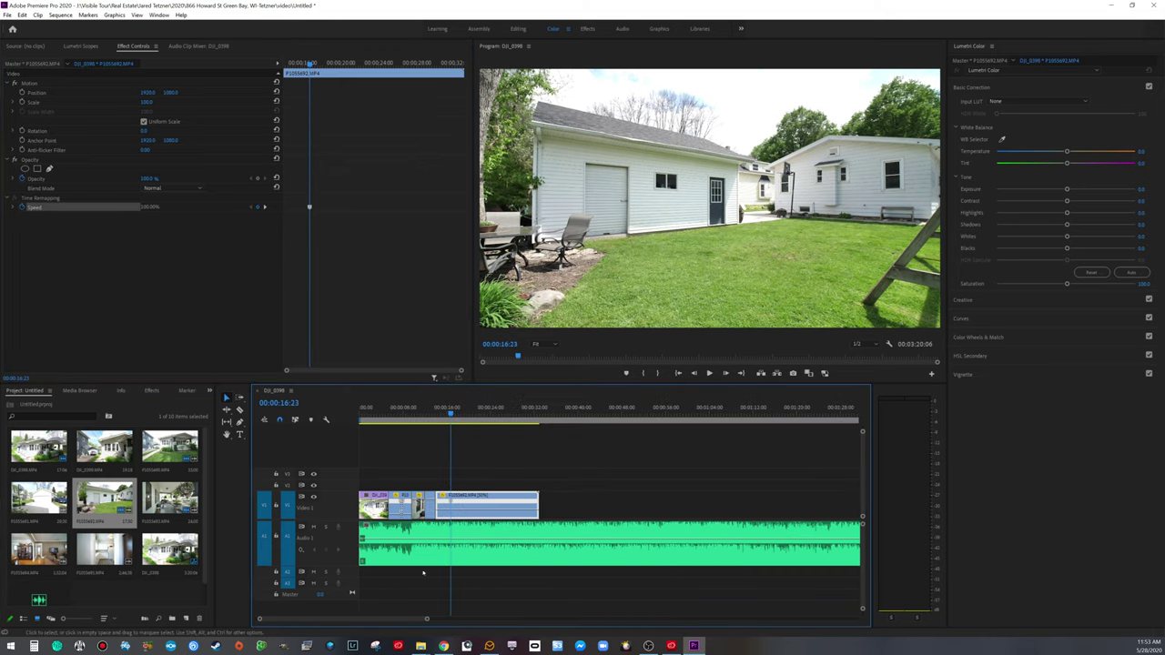
{"action": "key", "text": "space"}
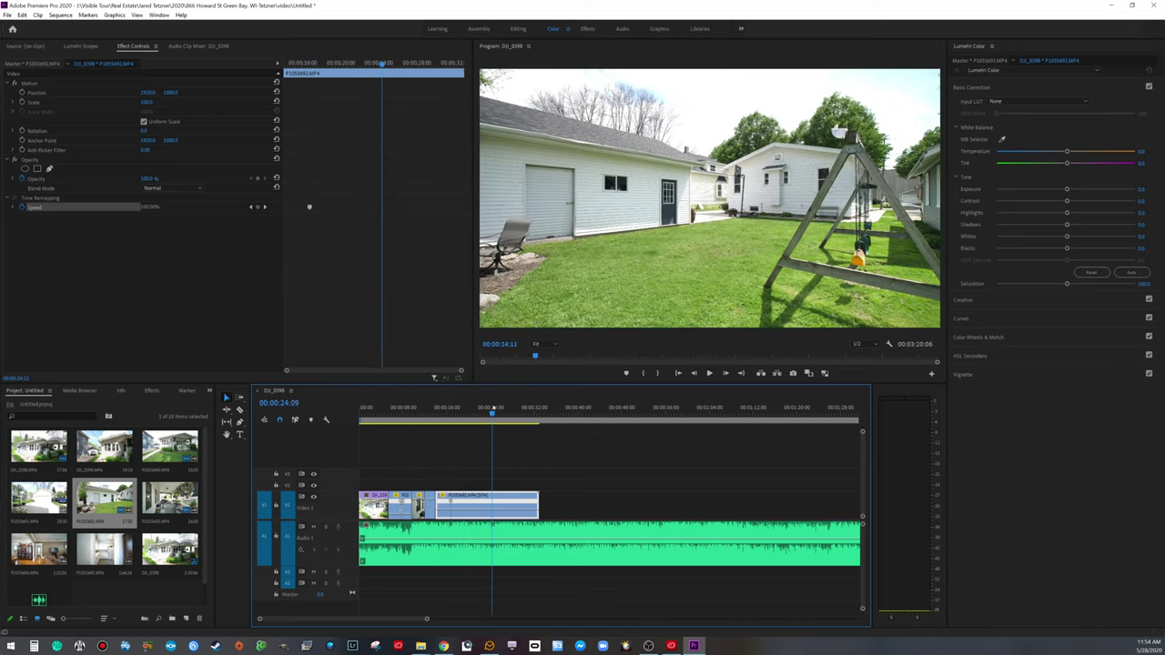
{"action": "left_click", "coordinate": [465, 409]}
{"action": "left_click_drag", "start_coordinate": [465, 408], "coordinate": [473, 413]}
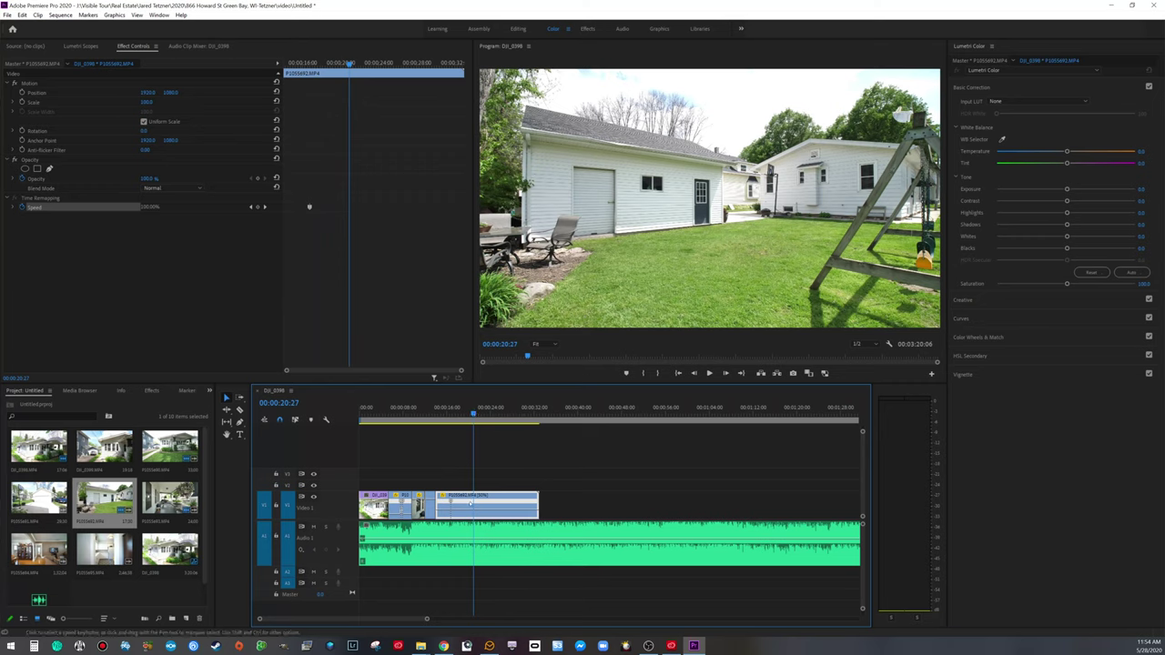
{"action": "left_click", "coordinate": [258, 206]}
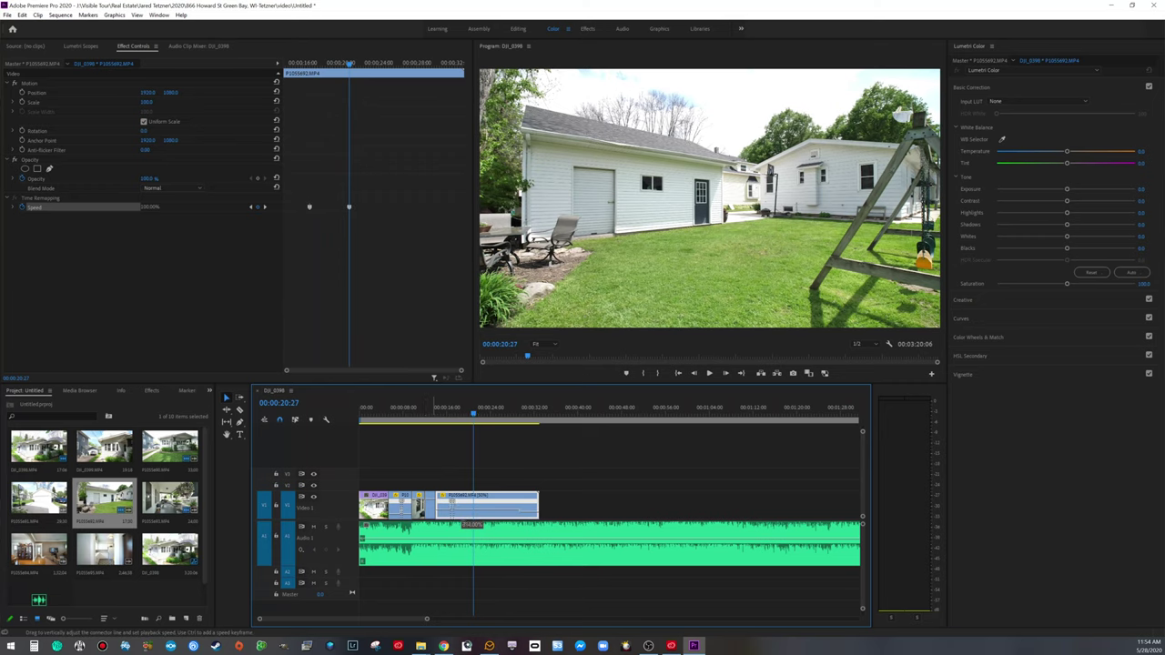
Step: Raise the speed between the two keyframes and preview the faster section
{"action": "left_click_drag", "start_coordinate": [466, 525], "coordinate": [466, 519]}
{"action": "left_click", "coordinate": [443, 412]}
{"action": "key", "text": "space"}
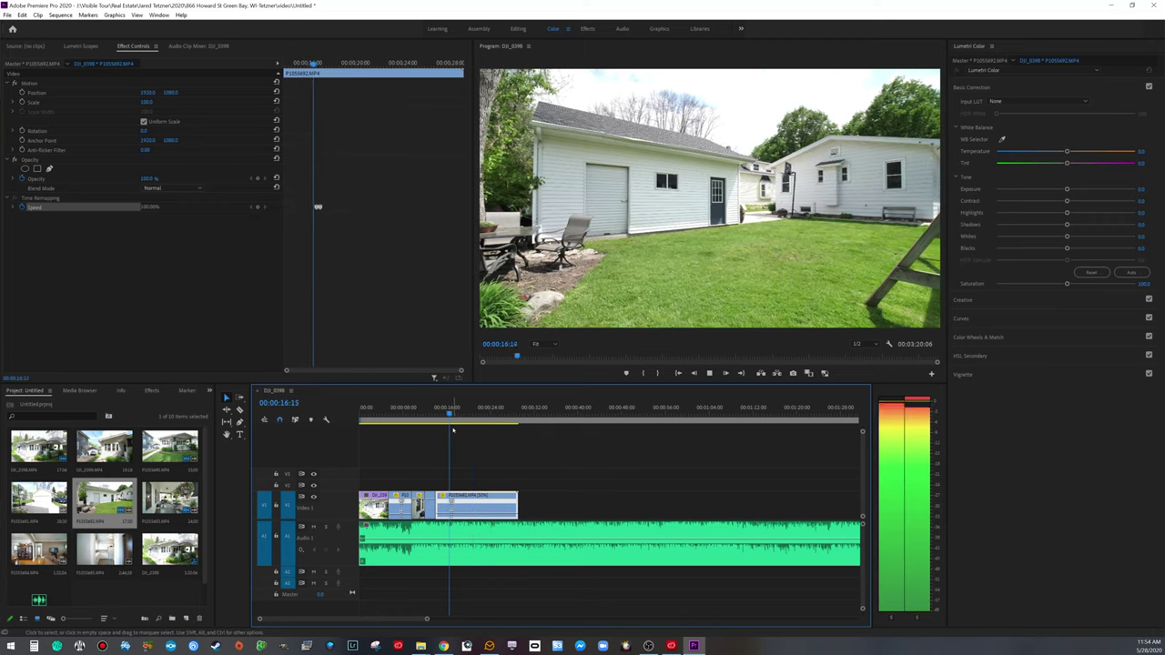
{"action": "key", "text": "space"}
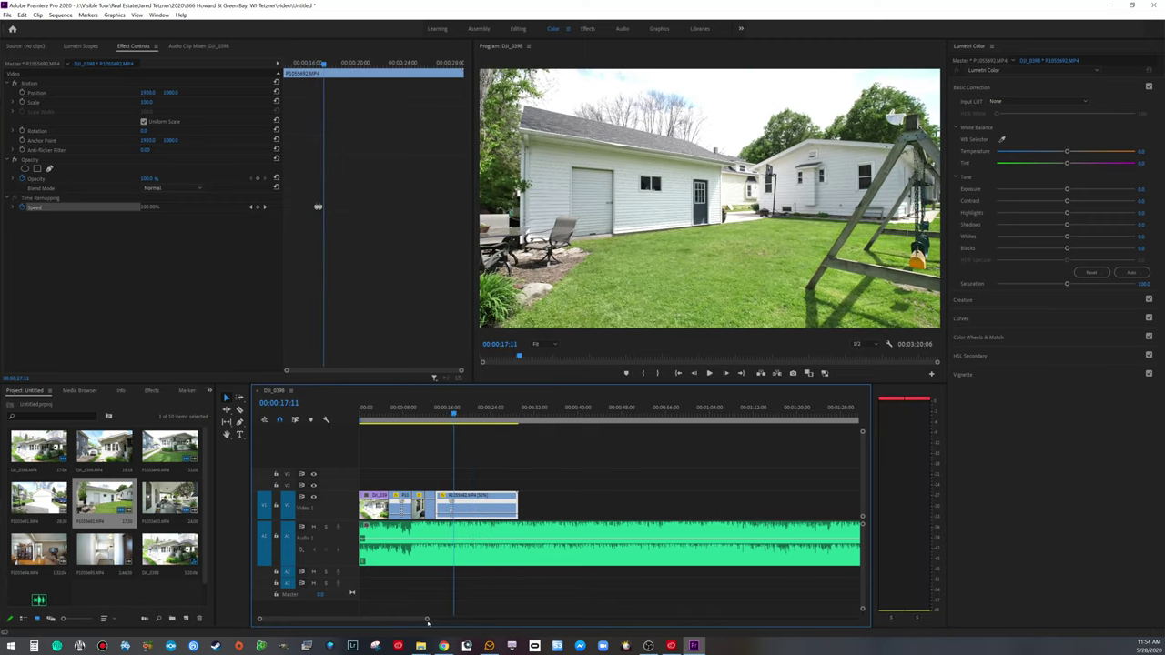
{"action": "left_click_drag", "start_coordinate": [435, 625], "coordinate": [374, 621]}
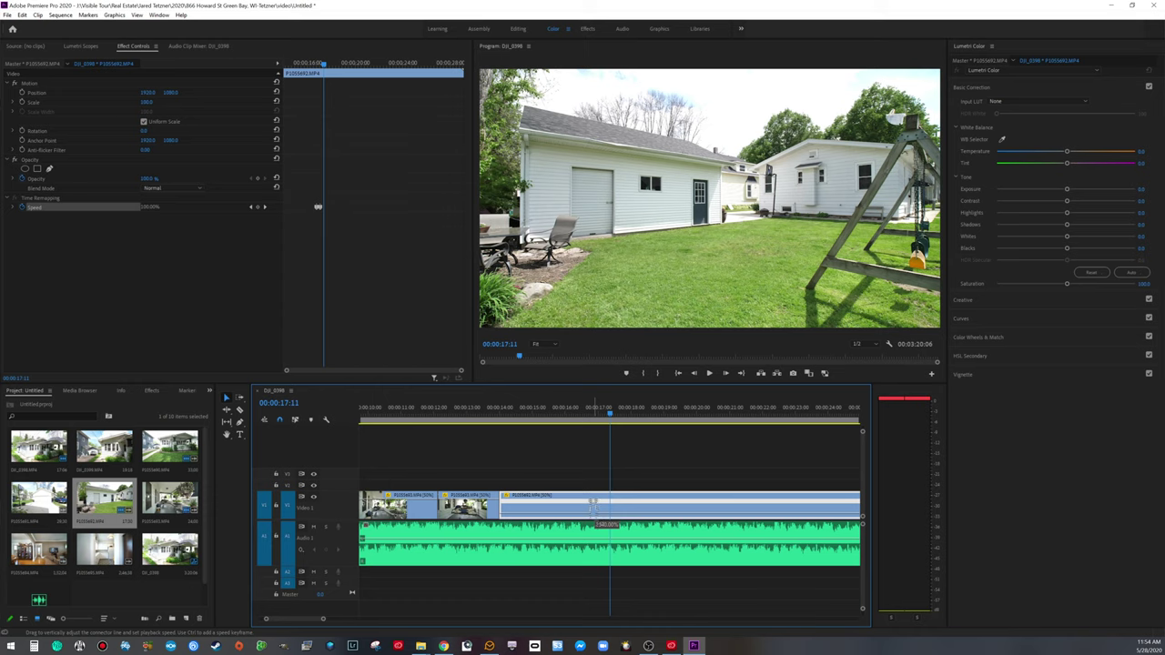
Step: Preview the speed change and pull the speed keyframe apart into a gradual ramp
{"action": "left_click", "coordinate": [575, 411]}
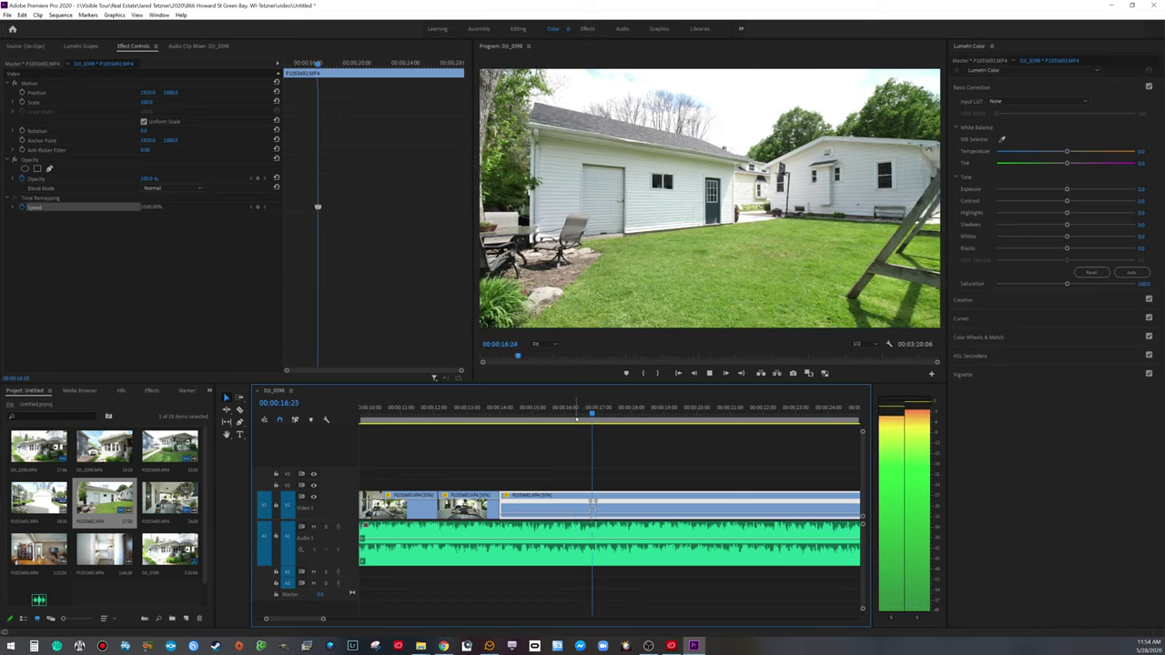
{"action": "key", "text": "space"}
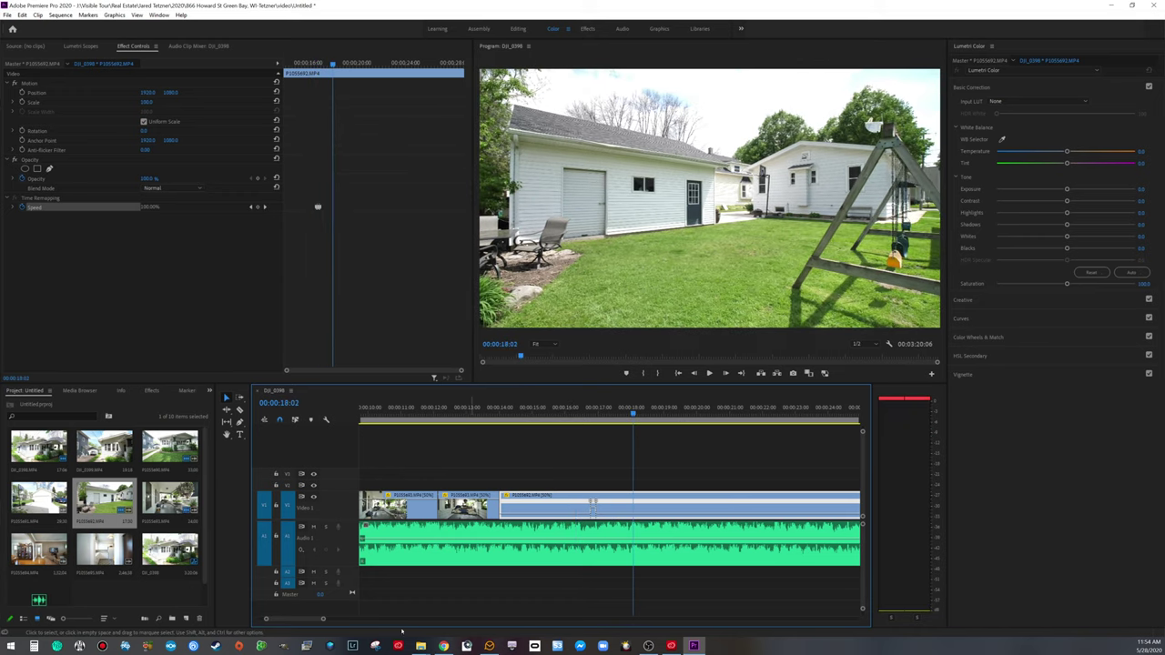
{"action": "left_click_drag", "start_coordinate": [322, 620], "coordinate": [320, 620]}
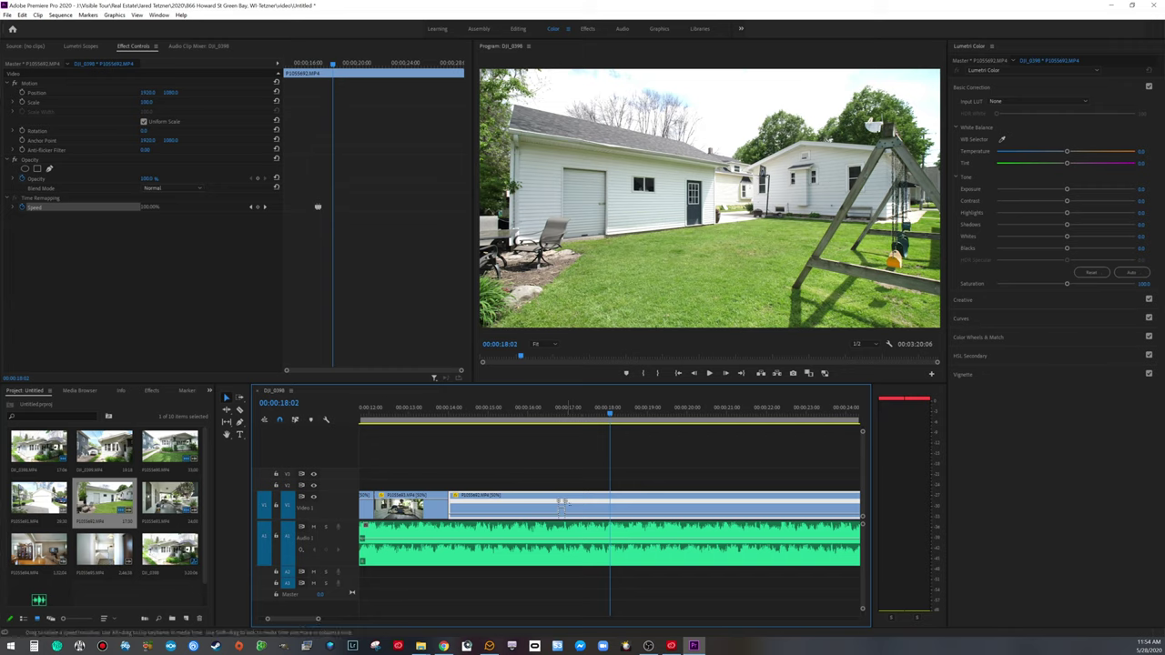
{"action": "left_click_drag", "start_coordinate": [562, 501], "coordinate": [566, 506]}
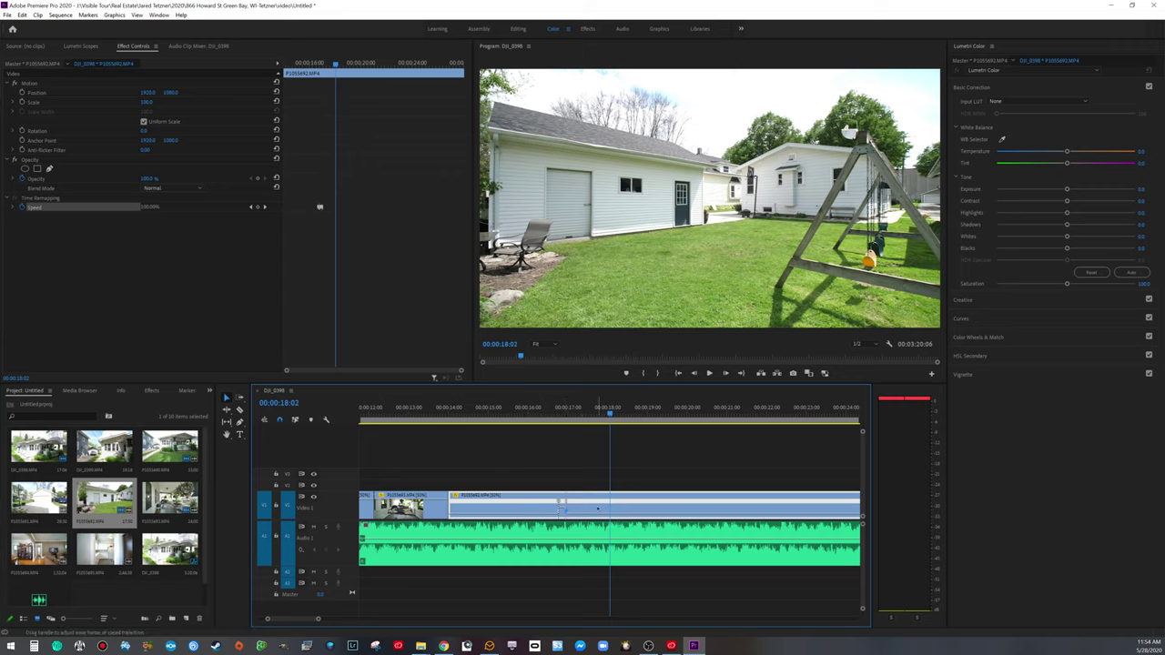
{"action": "left_click_drag", "start_coordinate": [318, 619], "coordinate": [312, 620]}
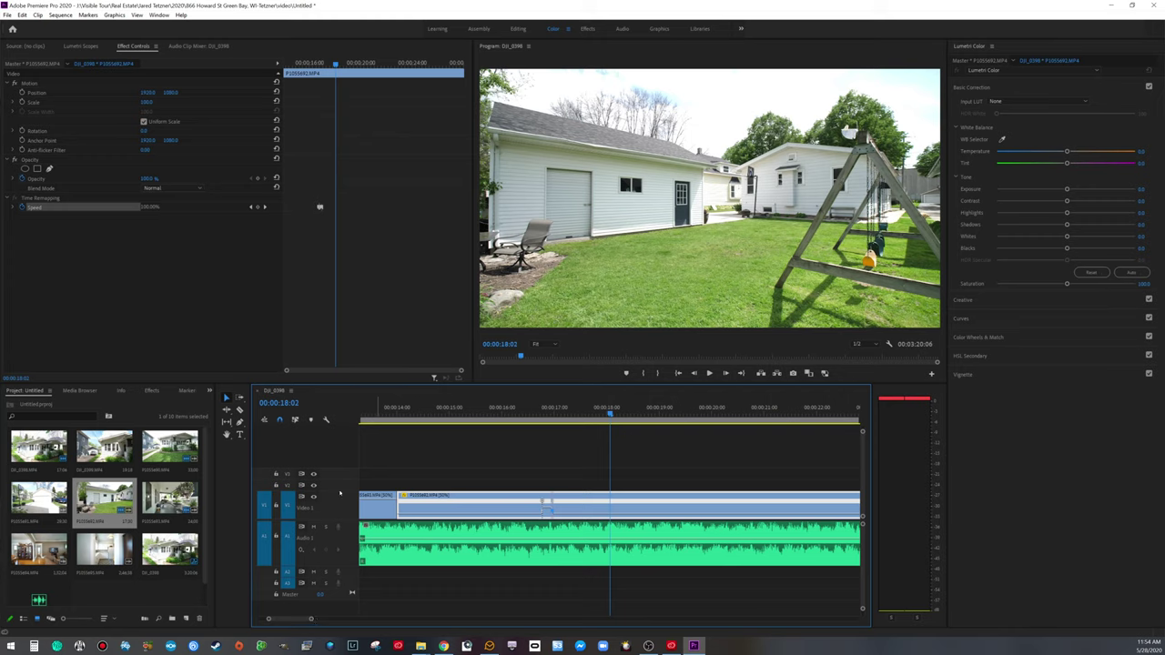
Step: Enlarge V1 to refine the speed ramp, then make the track shorter again
{"action": "left_click_drag", "start_coordinate": [339, 492], "coordinate": [338, 461]}
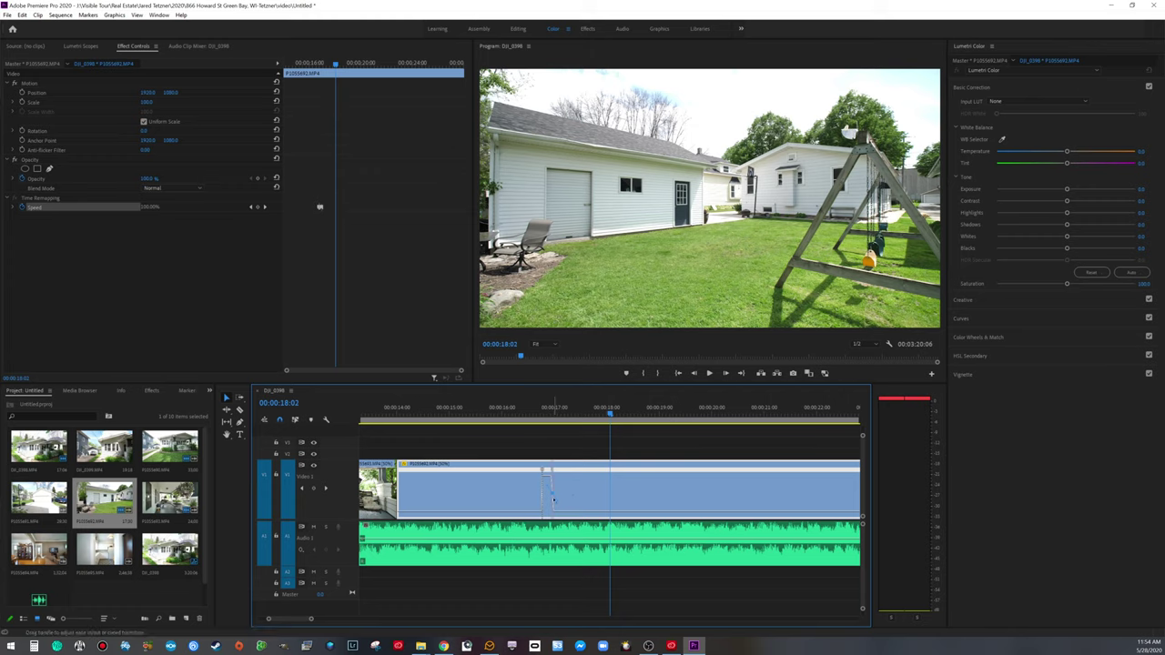
{"action": "left_click_drag", "start_coordinate": [545, 494], "coordinate": [571, 498]}
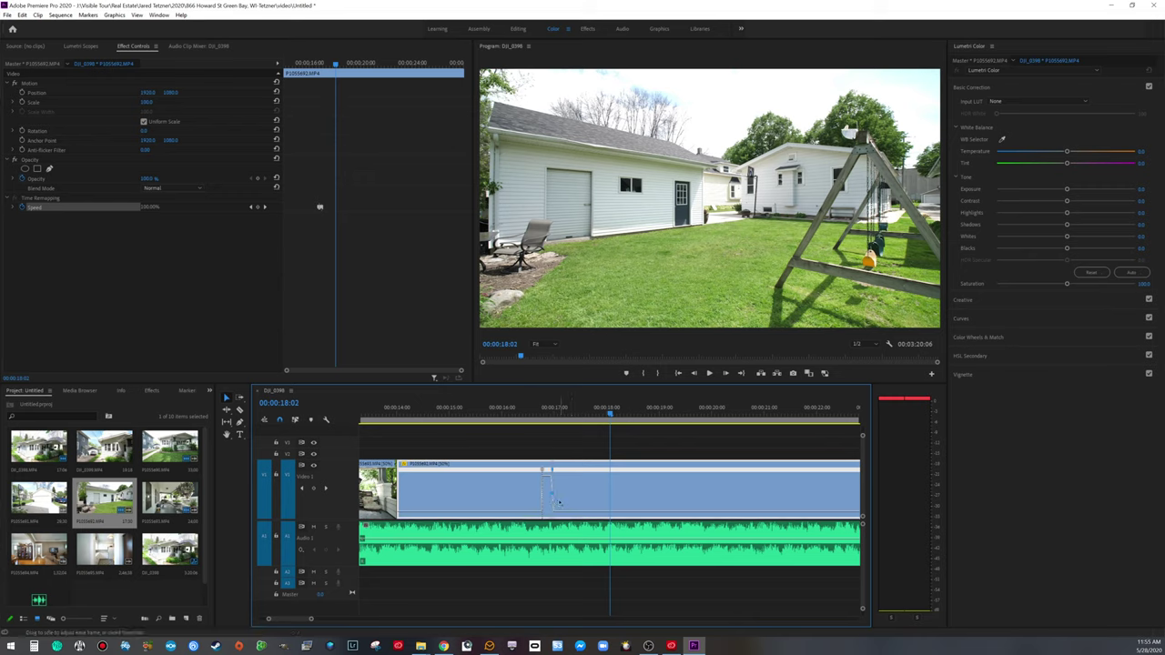
{"action": "left_click_drag", "start_coordinate": [559, 503], "coordinate": [559, 503]}
{"action": "left_click_drag", "start_coordinate": [333, 462], "coordinate": [333, 481]}
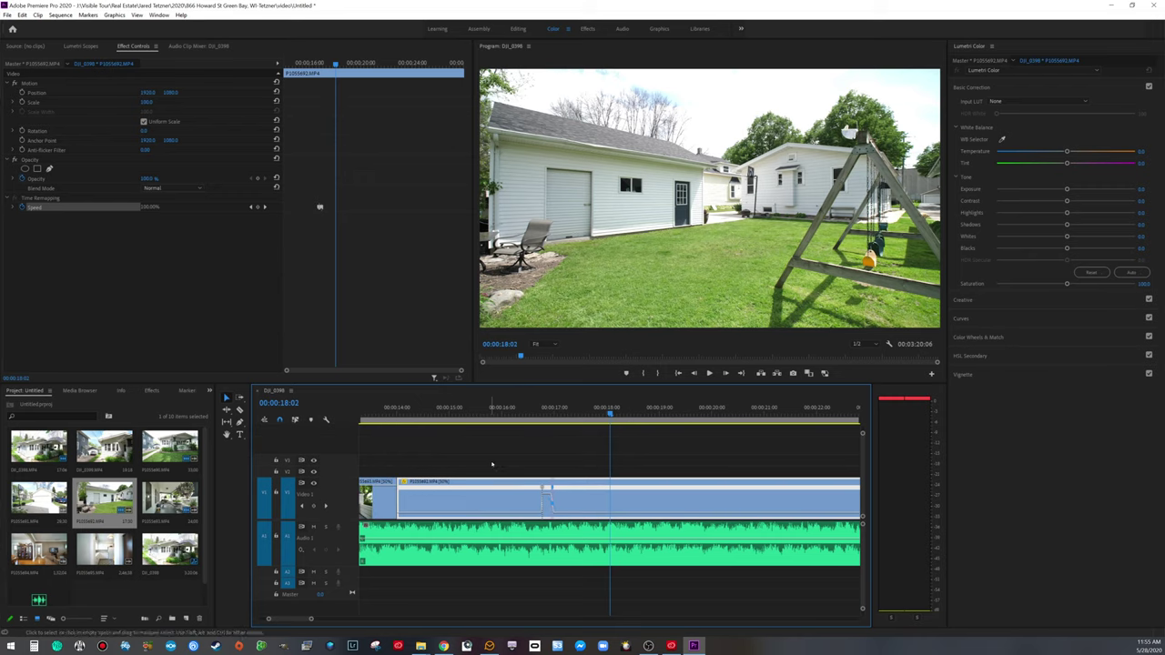
Step: Move the backyard speed keyframe earlier to 00:00:16:28 after previewing the ramp
{"action": "left_click", "coordinate": [484, 414]}
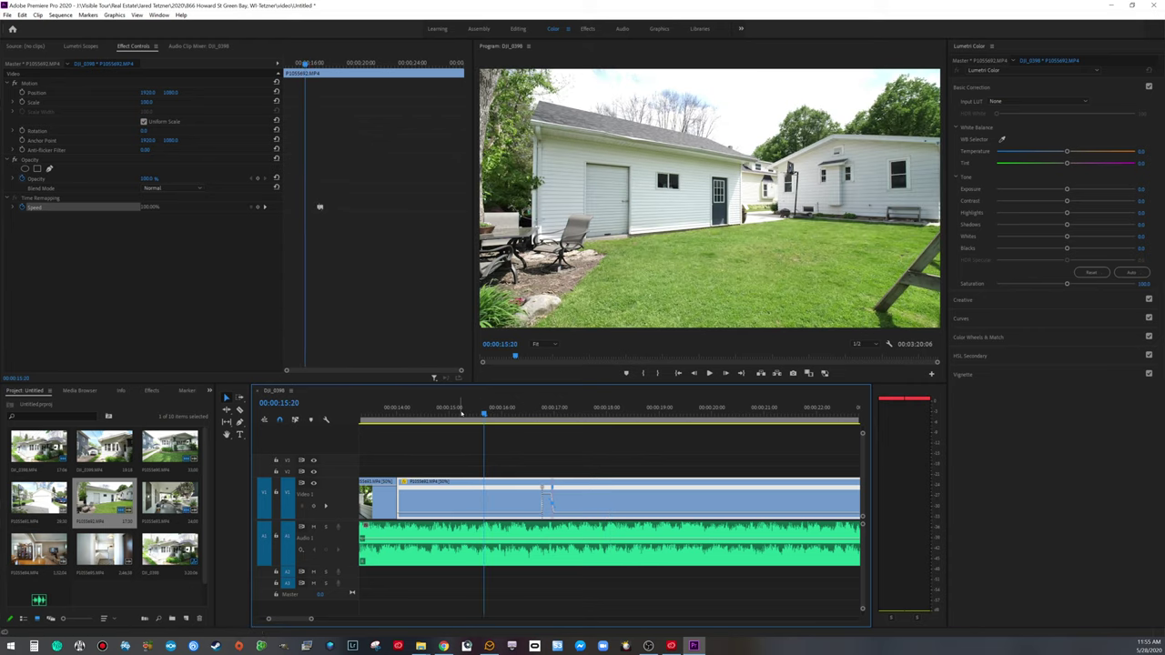
{"action": "key", "text": "space"}
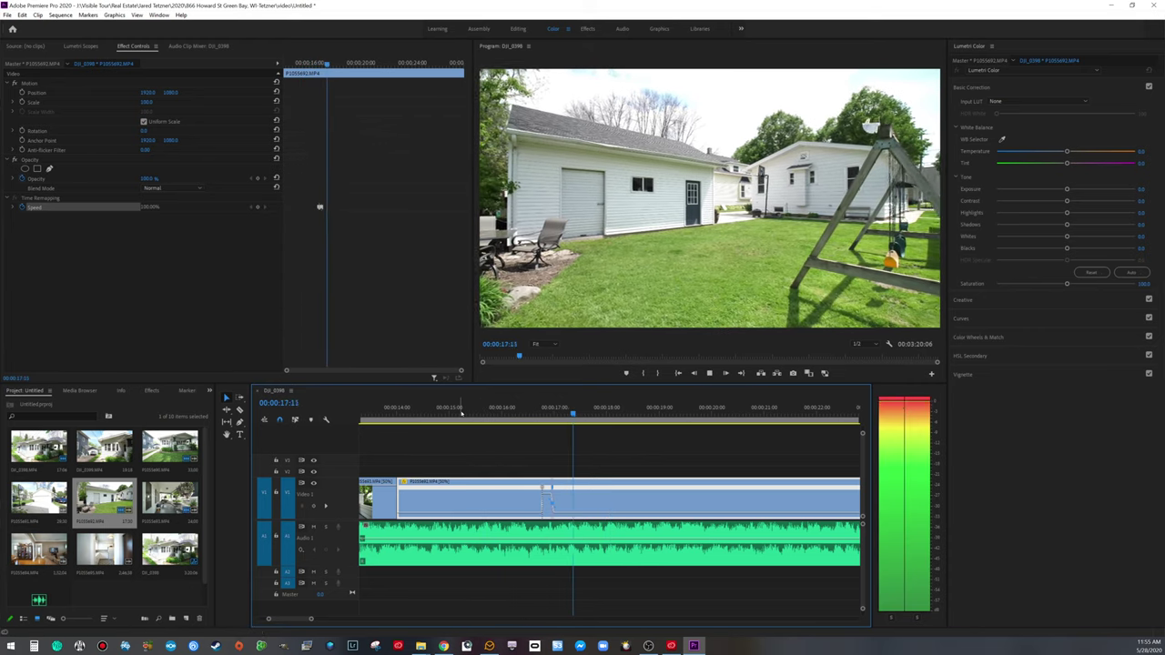
{"action": "key", "text": "space"}
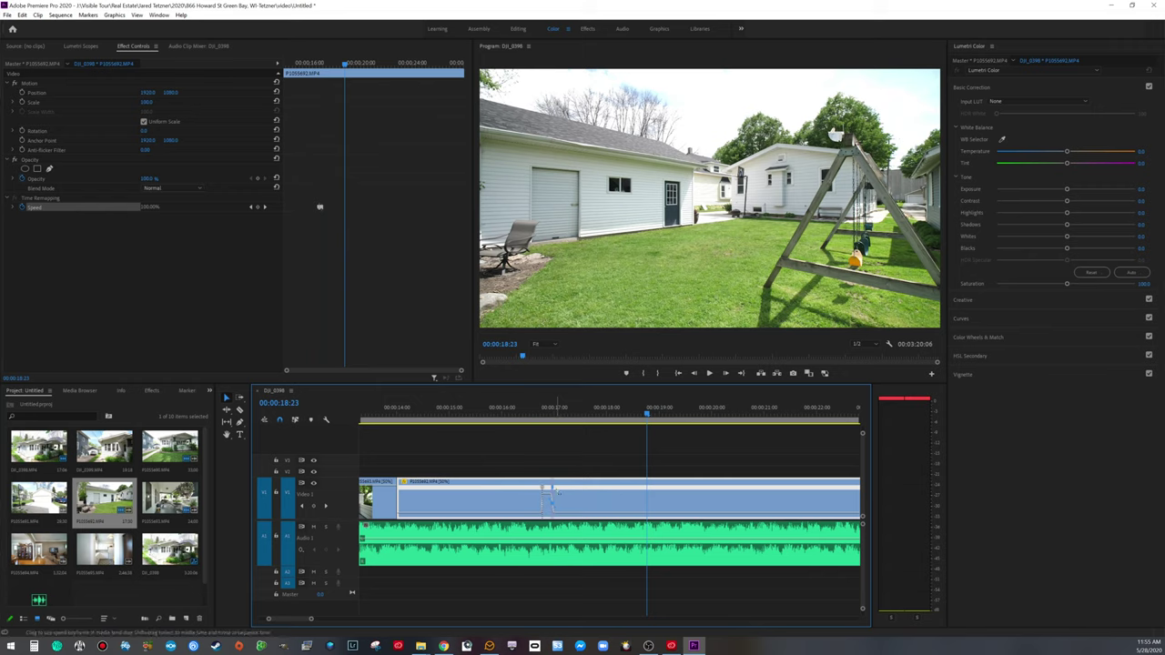
{"action": "left_click_drag", "start_coordinate": [552, 489], "coordinate": [545, 489]}
Step: Preview the adjusted ramp and split the backyard clip at 00:00:17:29
{"action": "left_click", "coordinate": [505, 414]}
{"action": "key", "text": "space"}
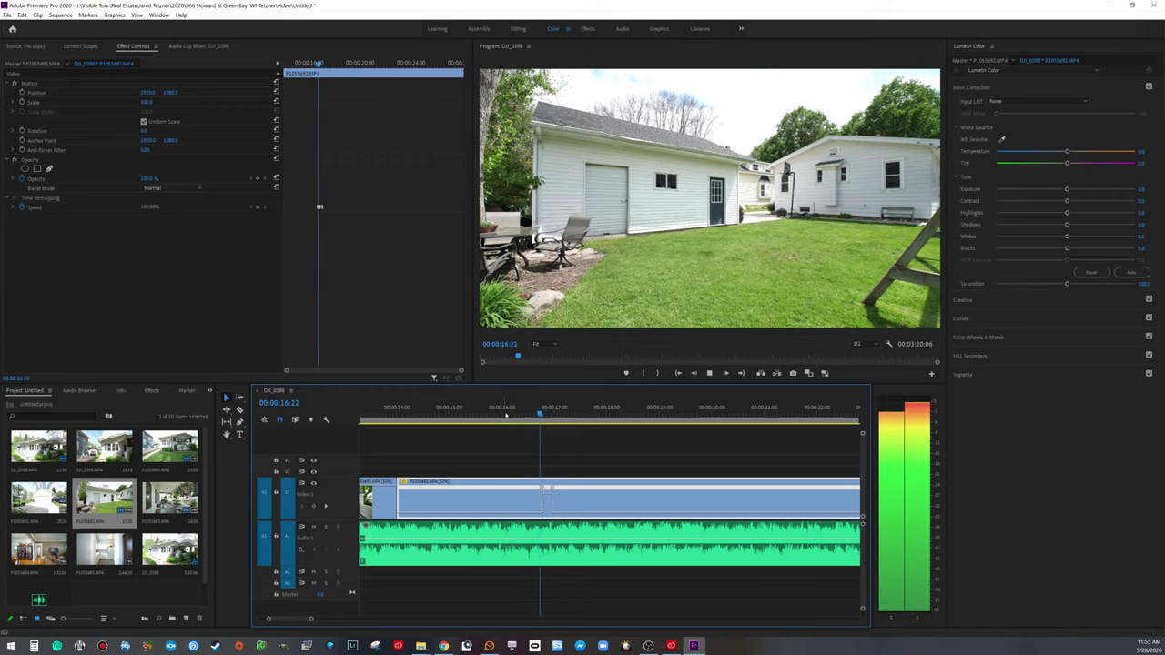
{"action": "key", "text": "space"}
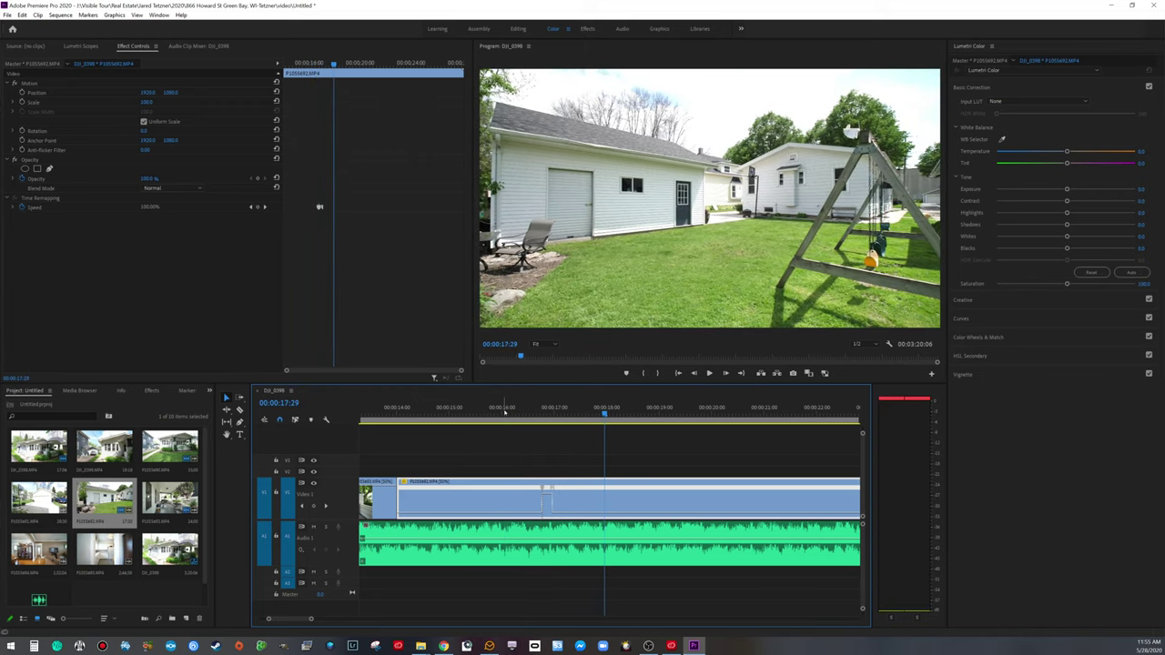
{"action": "key", "text": "ctrl+k"}
Step: Delete the backyard clip's leftover tail and zoom out to see all clips
{"action": "left_click", "coordinate": [689, 485]}
{"action": "key", "text": "Delete"}
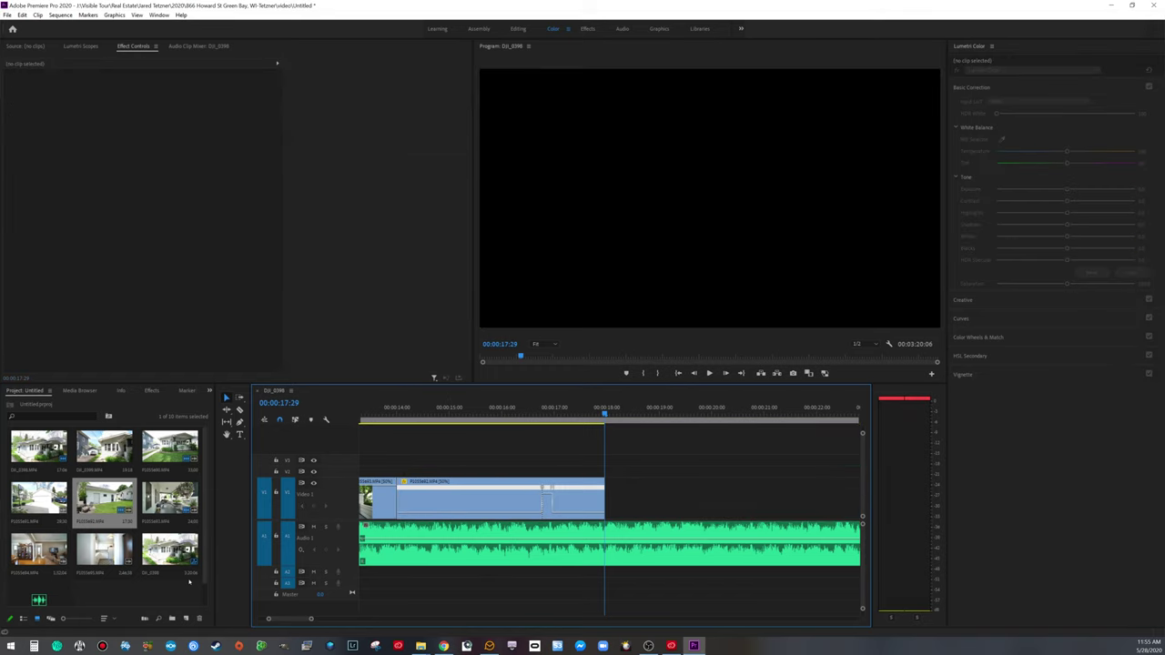
{"action": "left_click_drag", "start_coordinate": [311, 619], "coordinate": [414, 620]}
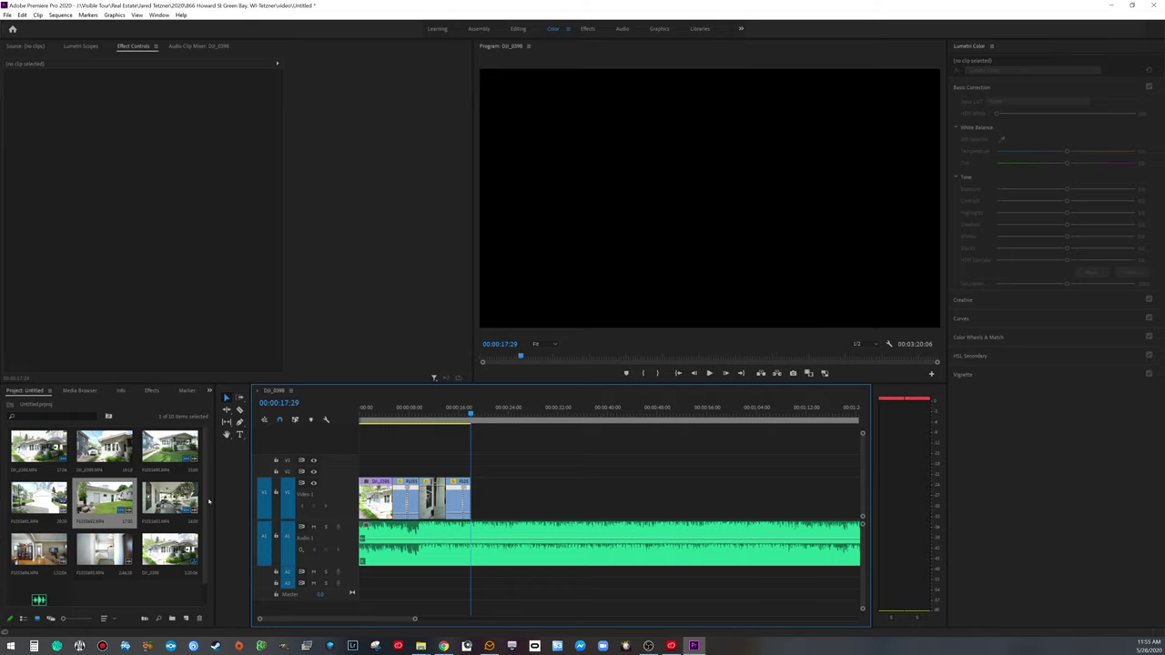
{"action": "scroll", "coordinate": [205, 496], "scroll_direction": "down", "scroll_amount": 1}
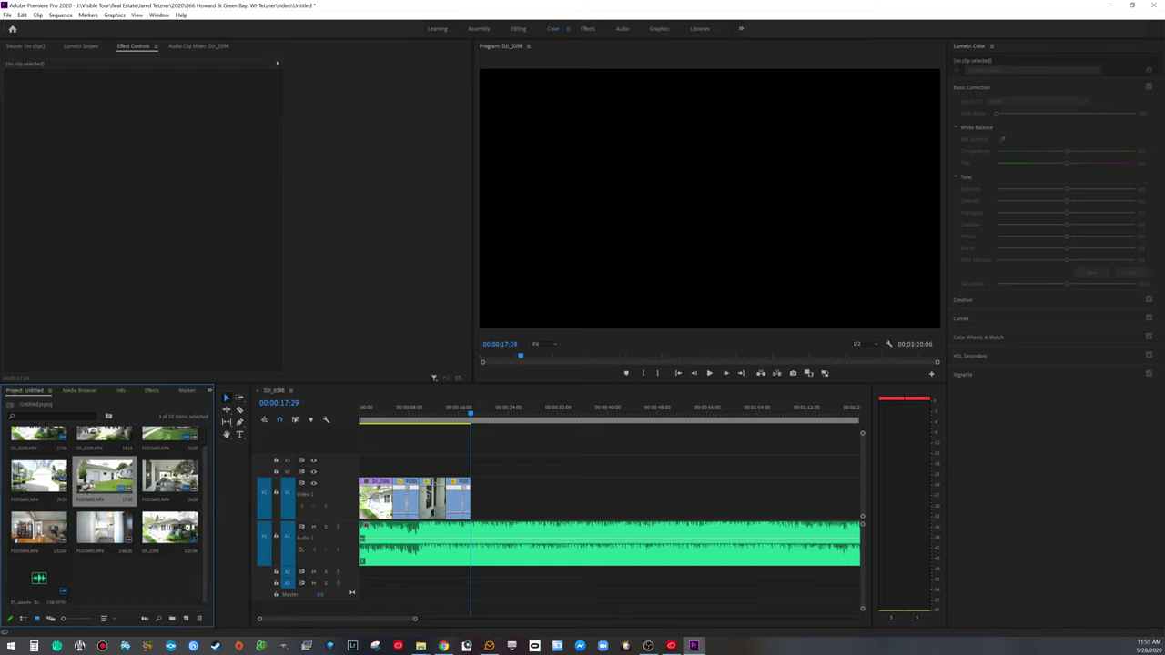
{"action": "scroll", "coordinate": [130, 470], "scroll_direction": "up", "scroll_amount": 1}
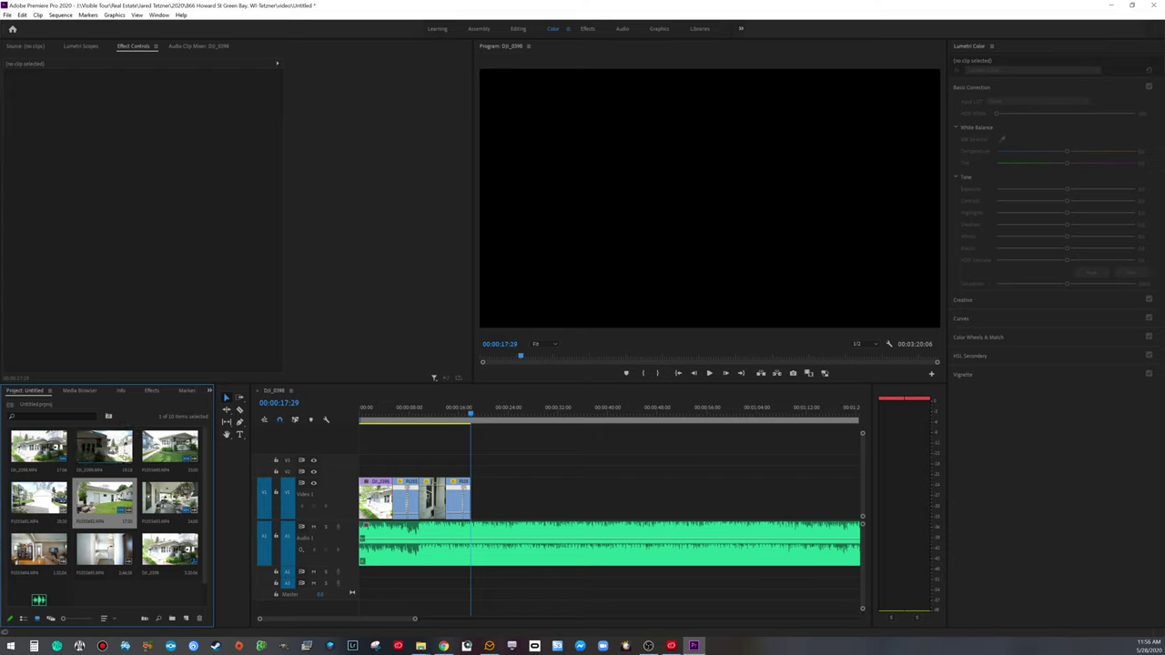
Step: Add the DJI_0399 porch clip after the backyard shot and trim its start
{"action": "left_click_drag", "start_coordinate": [103, 446], "coordinate": [487, 483]}
{"action": "left_click_drag", "start_coordinate": [472, 415], "coordinate": [534, 414]}
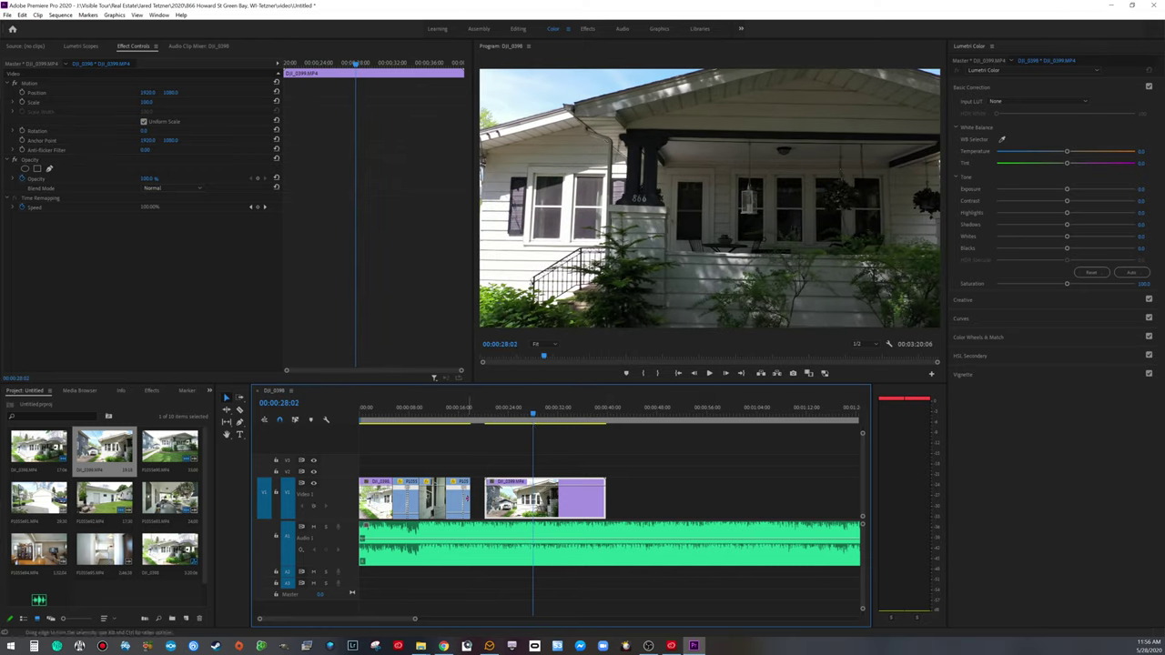
{"action": "left_click_drag", "start_coordinate": [485, 499], "coordinate": [506, 499]}
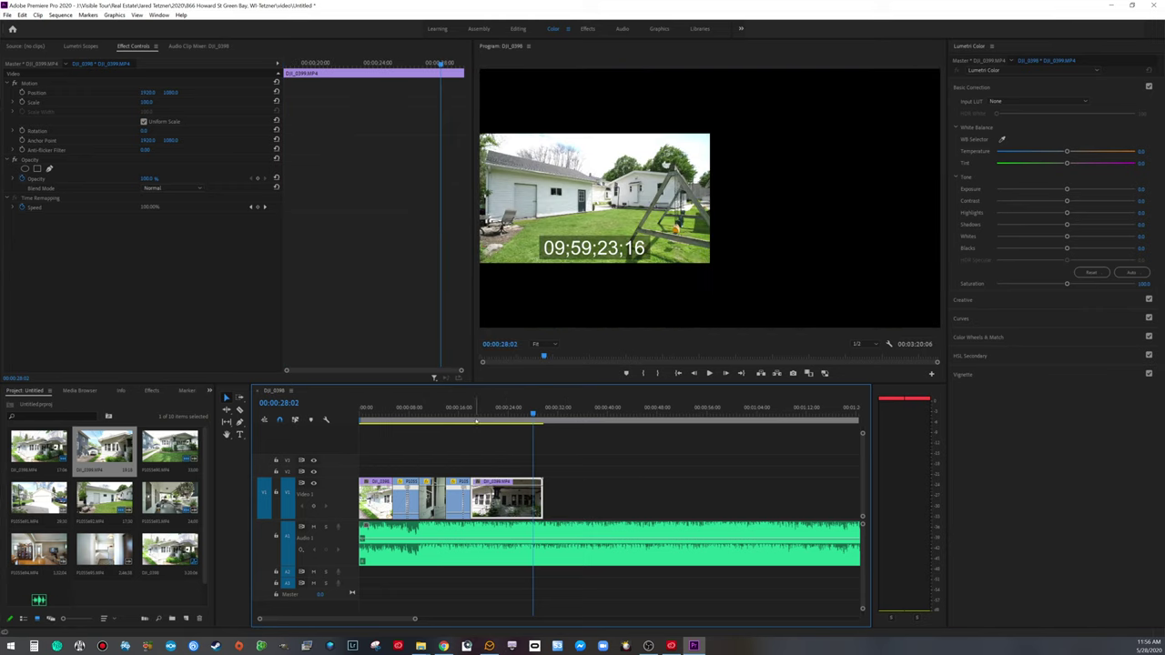
{"action": "left_click", "coordinate": [467, 414]}
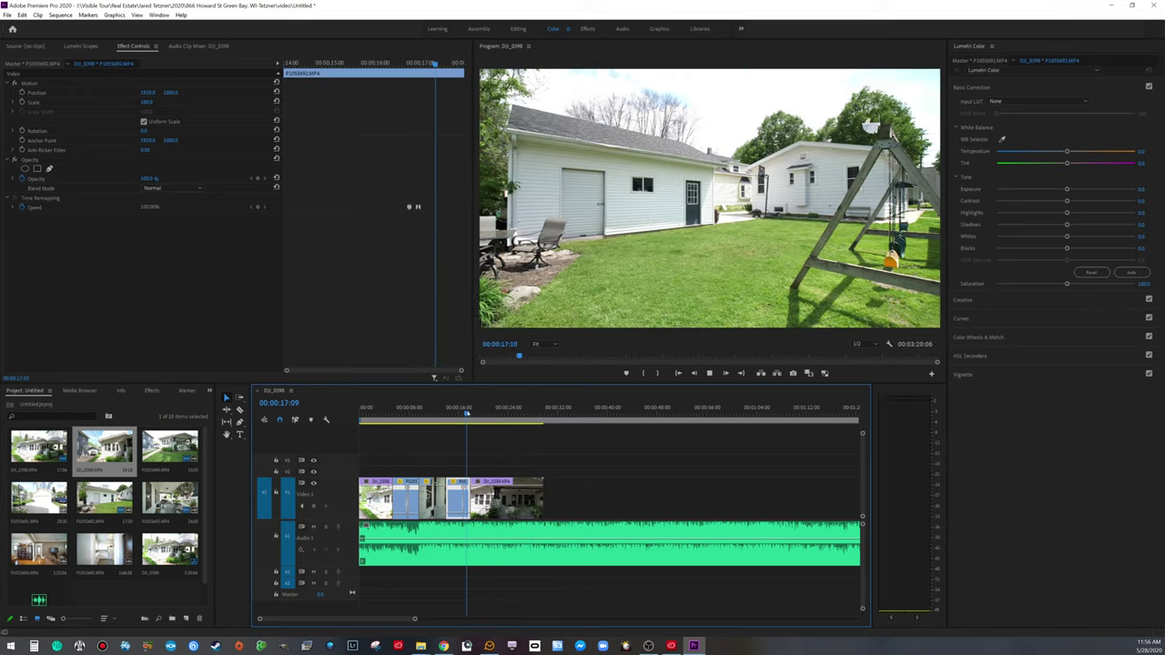
{"action": "key", "text": "space"}
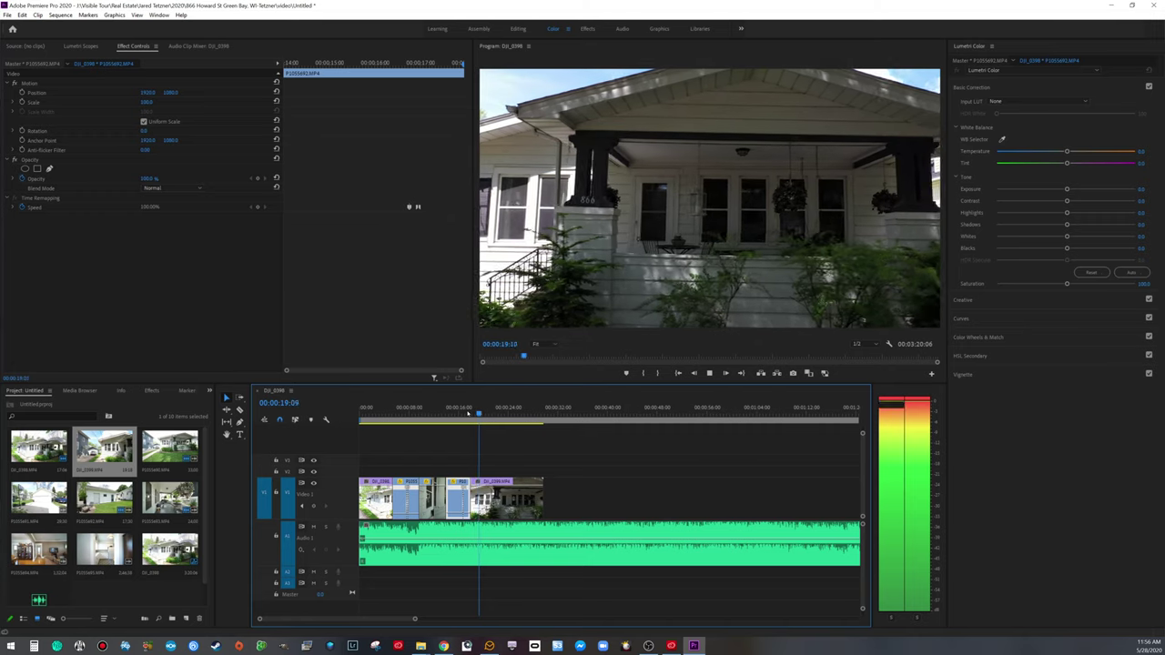
{"action": "key", "text": "space"}
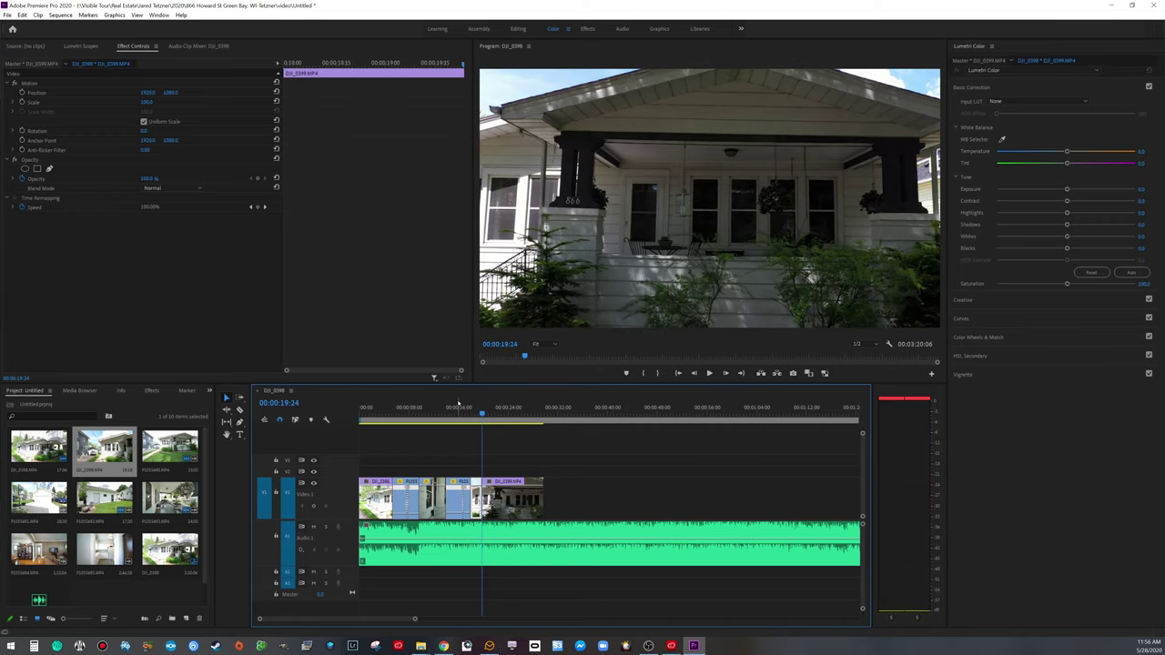
Step: Remove the porch clip after 00:00:19:24, save the project, and bring in P1055694
{"action": "key", "text": "Delete"}
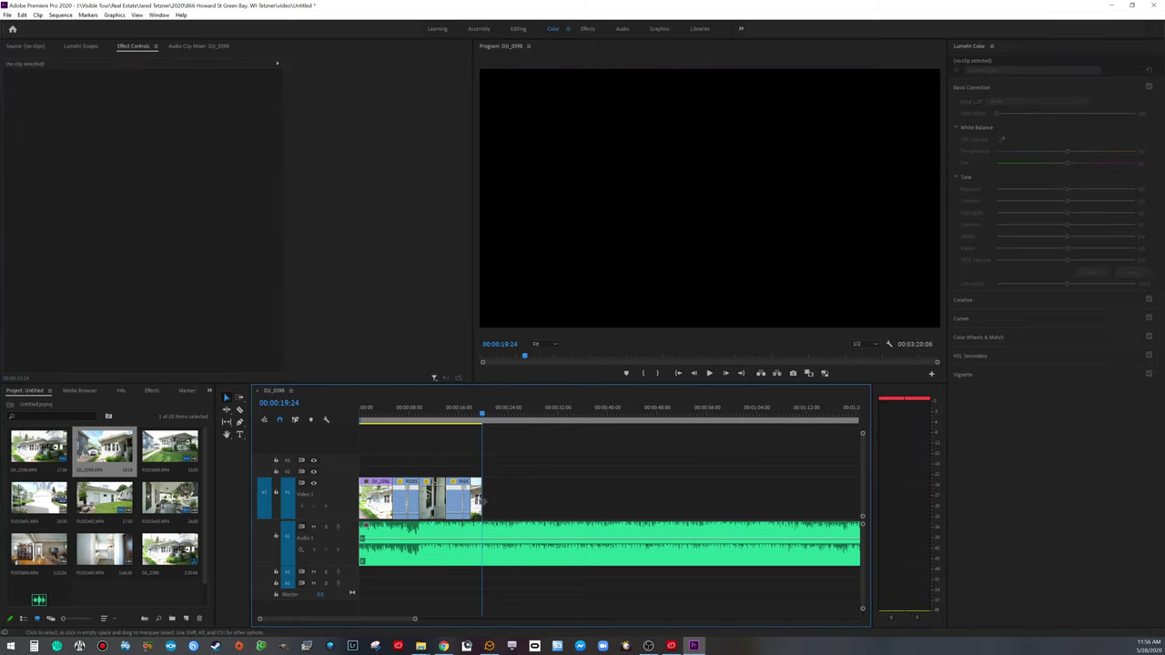
{"action": "key", "text": "ctrl+s"}
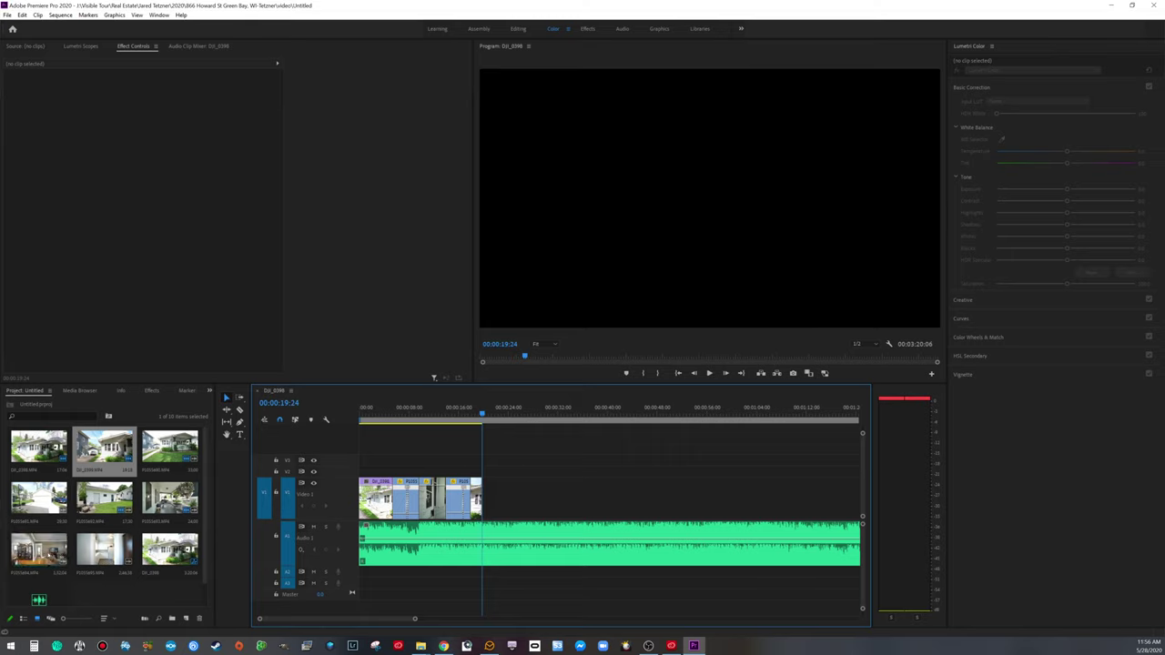
{"action": "left_click_drag", "start_coordinate": [39, 549], "coordinate": [560, 504]}
Step: Place living room clip P1055694 on V1 directly after the porch shot and preview the cut
{"action": "left_click", "coordinate": [539, 571]}
{"action": "left_click_drag", "start_coordinate": [488, 417], "coordinate": [536, 421]}
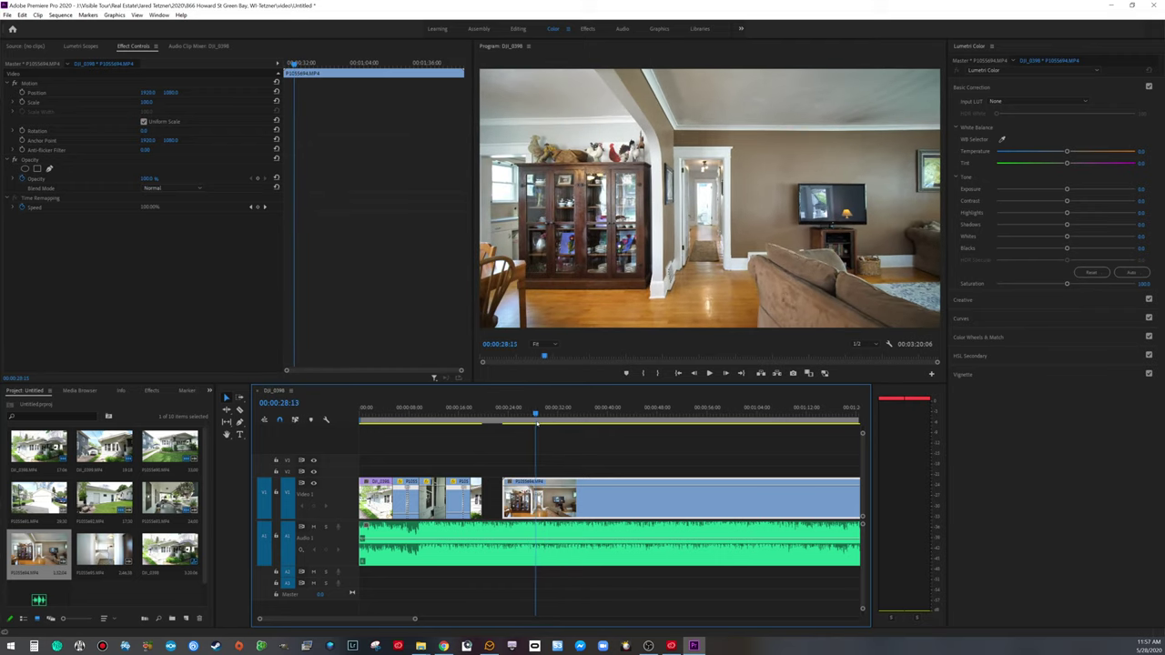
{"action": "left_click_drag", "start_coordinate": [506, 499], "coordinate": [517, 498]}
{"action": "left_click", "coordinate": [481, 415]}
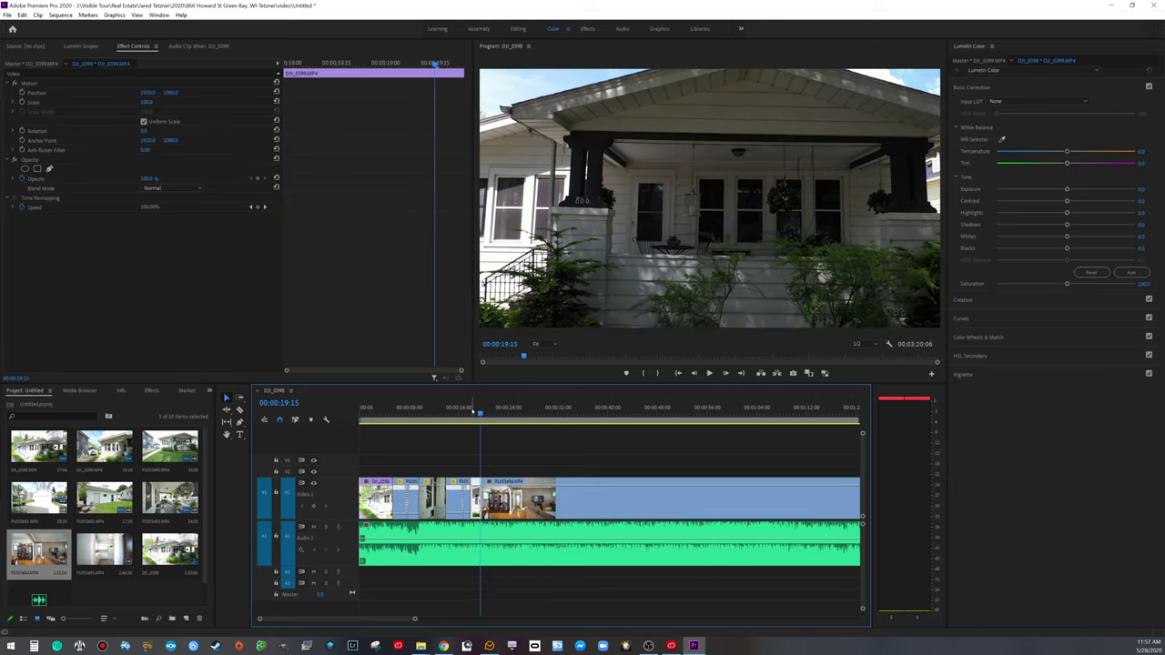
{"action": "key", "text": "space"}
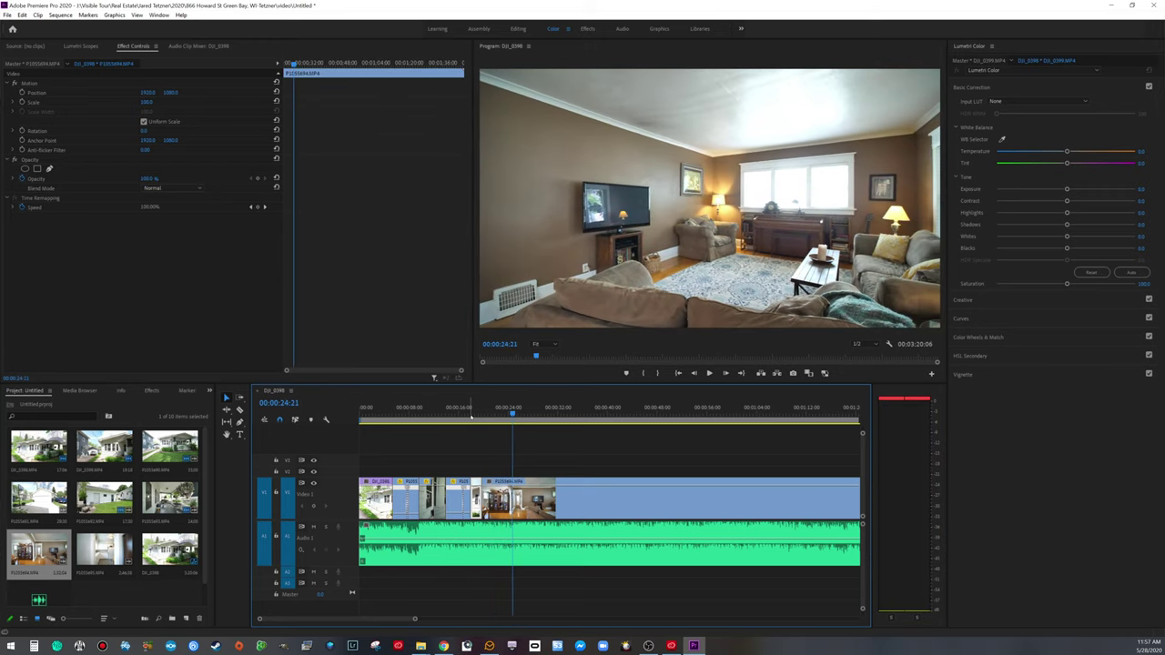
{"action": "key", "text": "space"}
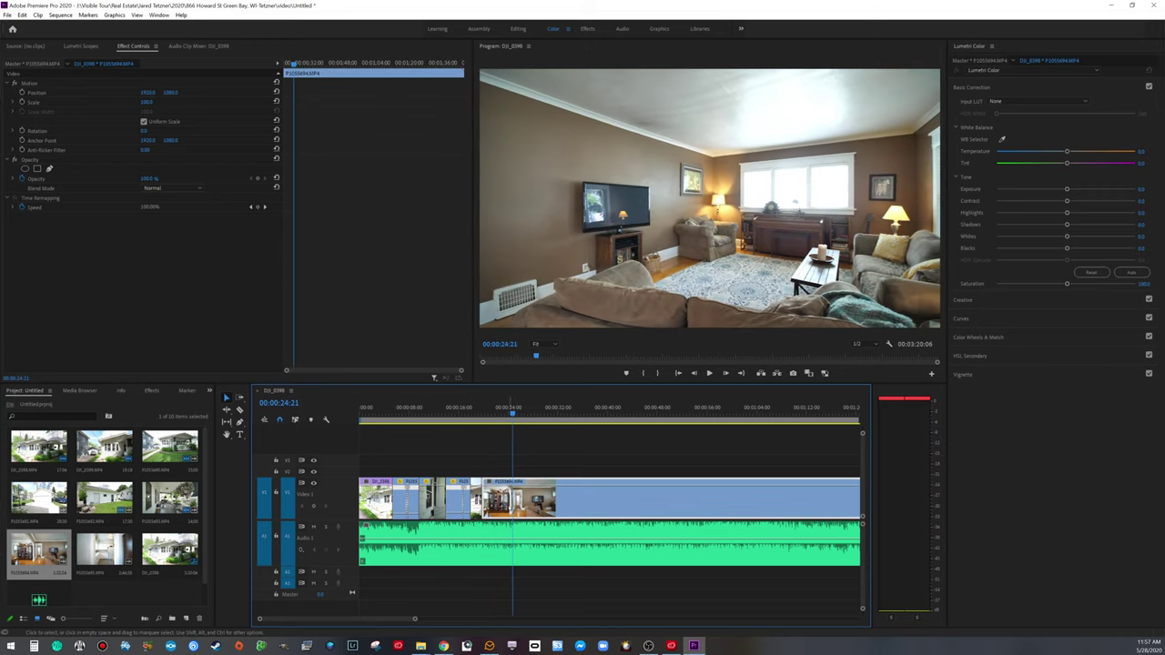
{"action": "key", "text": "ctrl+m"}
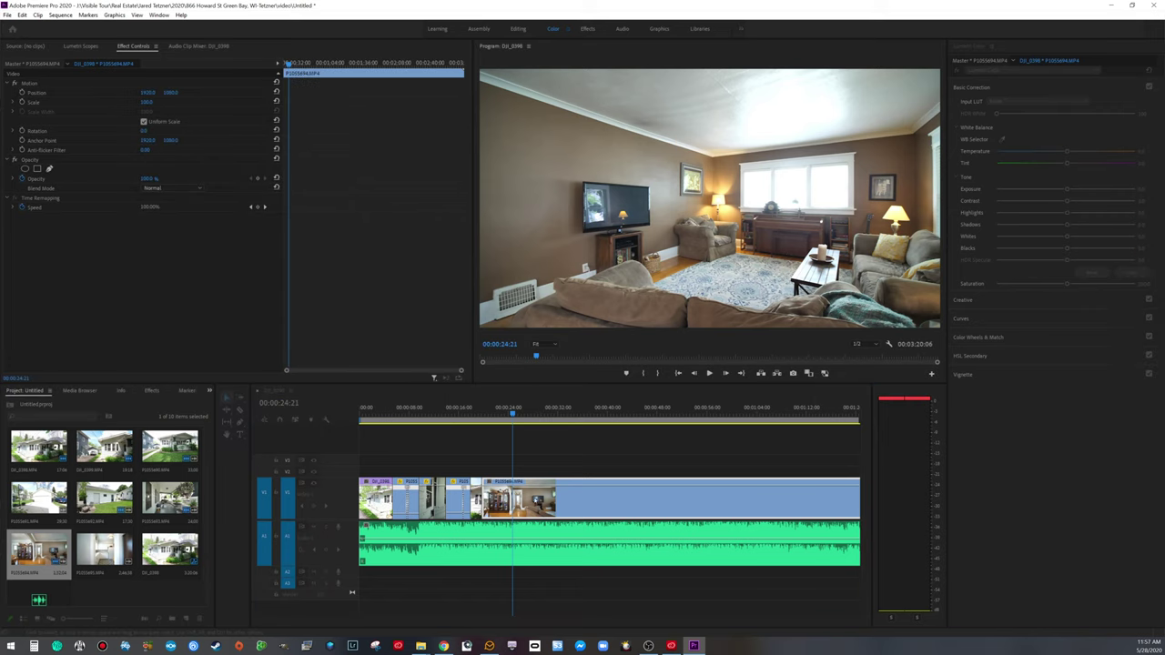
Step: Show the living room clip's Time Remapping speed graph and add a keyframe at 00:00:21:24
{"action": "left_click_drag", "start_coordinate": [513, 412], "coordinate": [496, 411]}
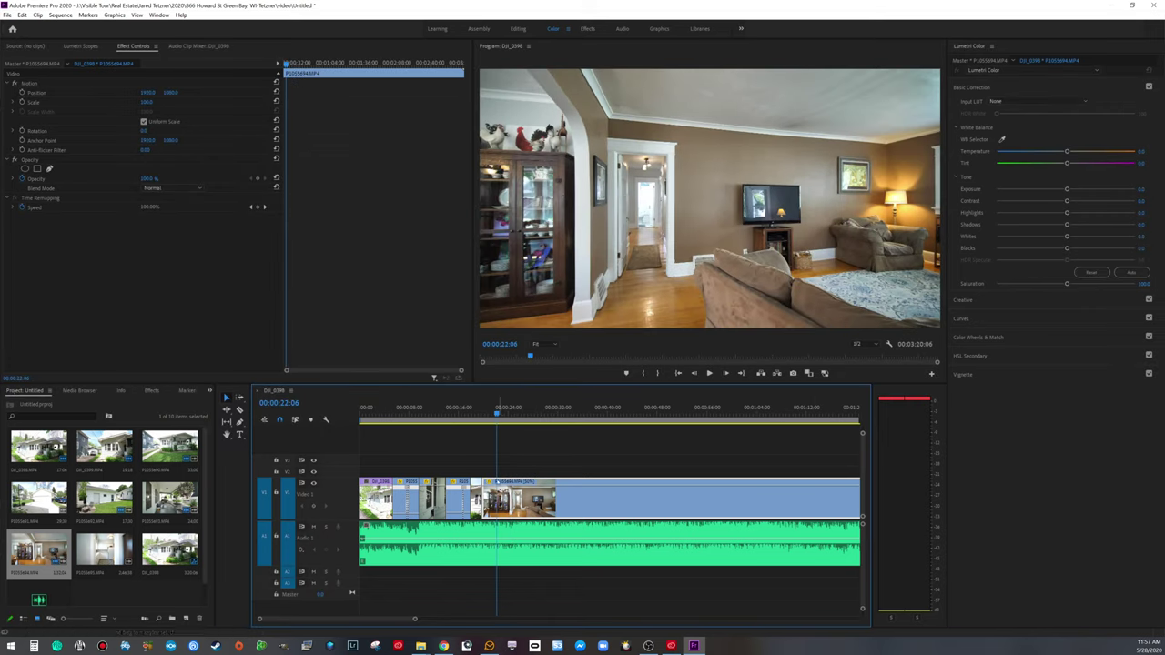
{"action": "left_click", "coordinate": [489, 481]}
{"action": "mouse_move", "coordinate": [546, 510]}
{"action": "left_click", "coordinate": [596, 511]}
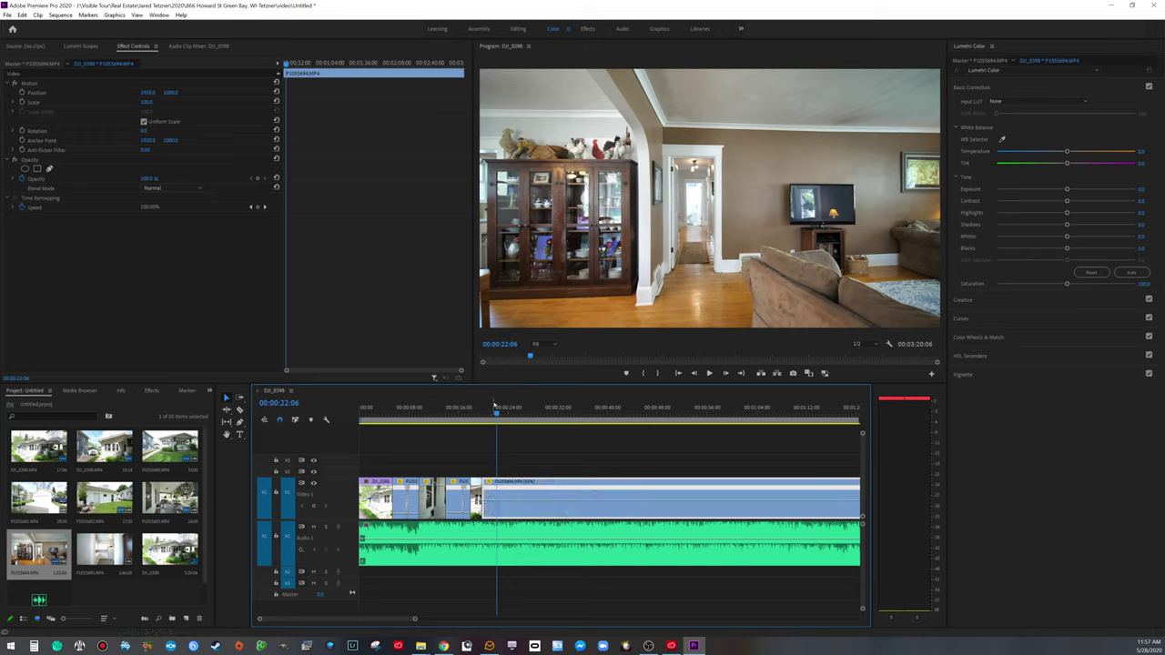
{"action": "left_click_drag", "start_coordinate": [497, 412], "coordinate": [477, 412]}
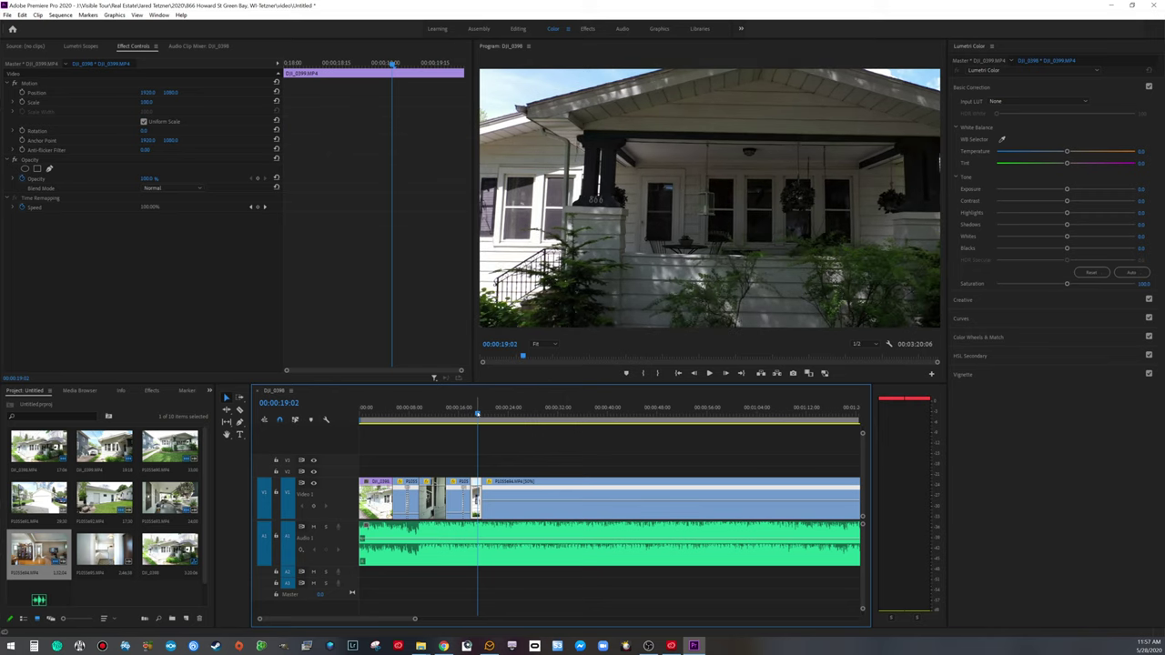
{"action": "key", "text": "space"}
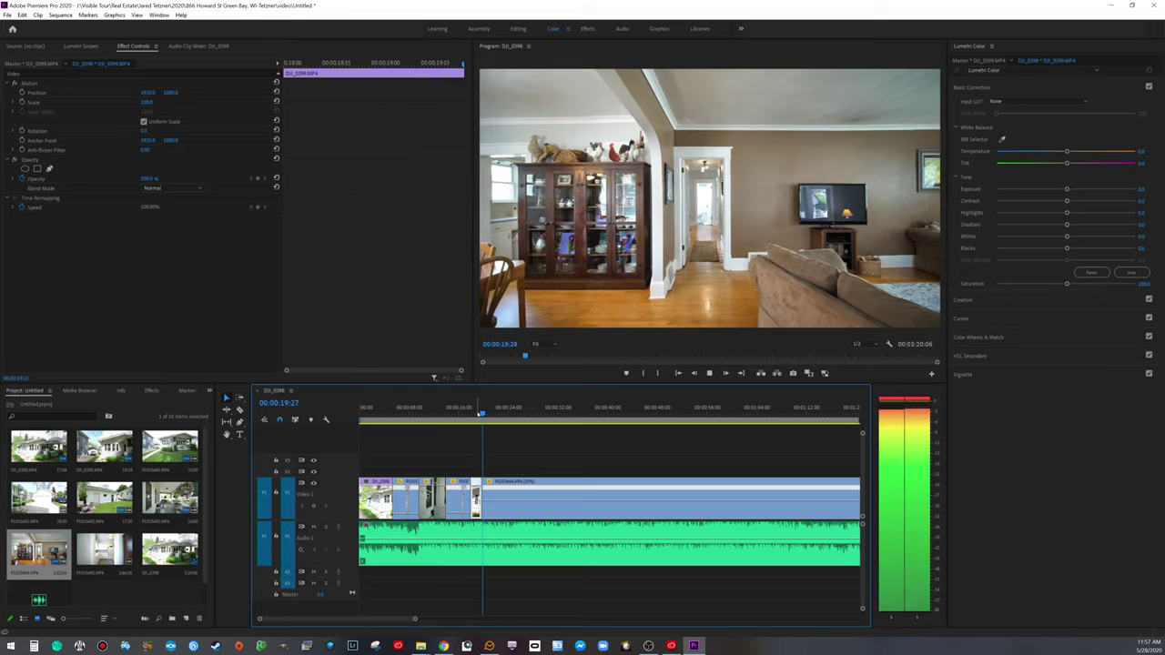
{"action": "key", "text": "space"}
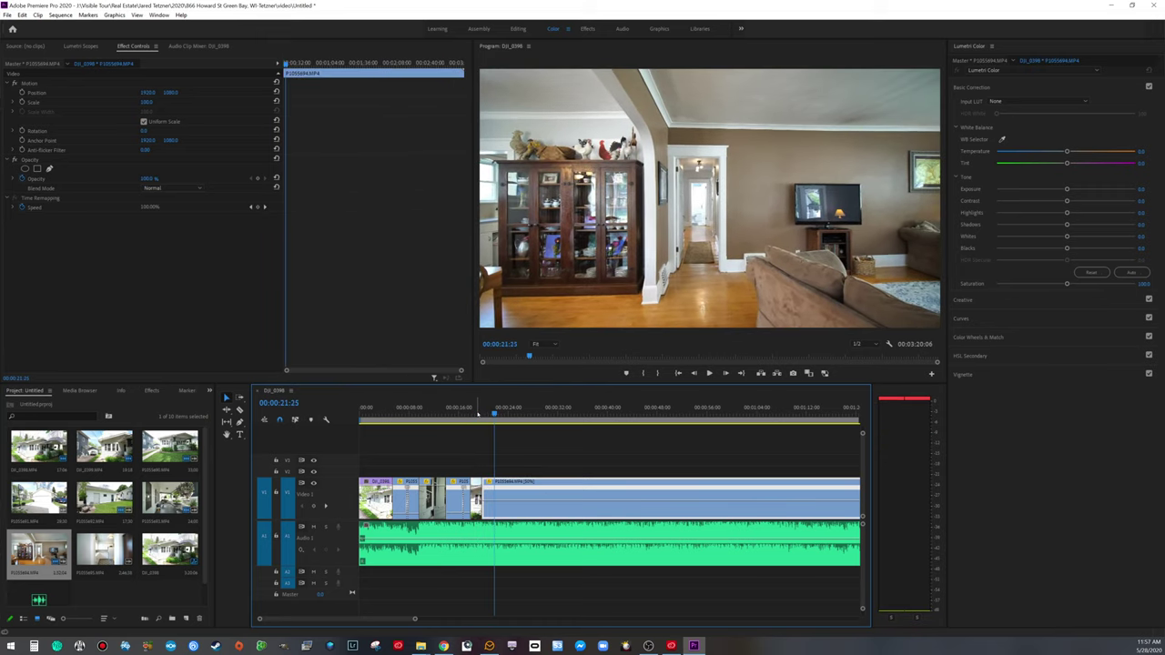
{"action": "key", "text": "Left"}
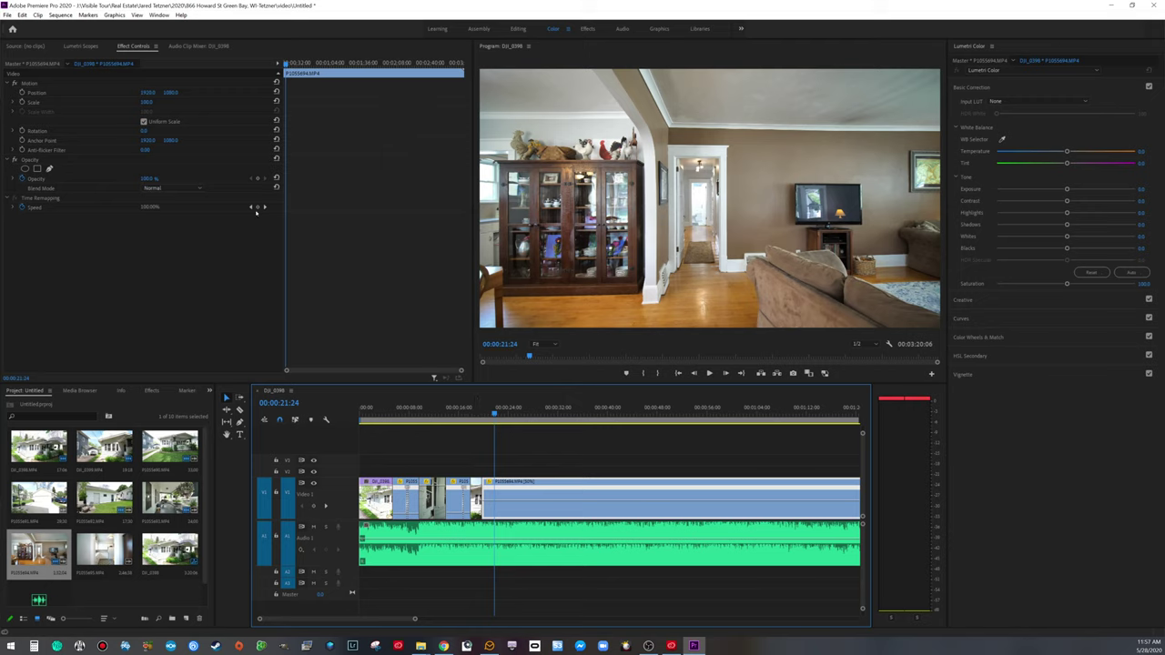
{"action": "left_click", "coordinate": [258, 207]}
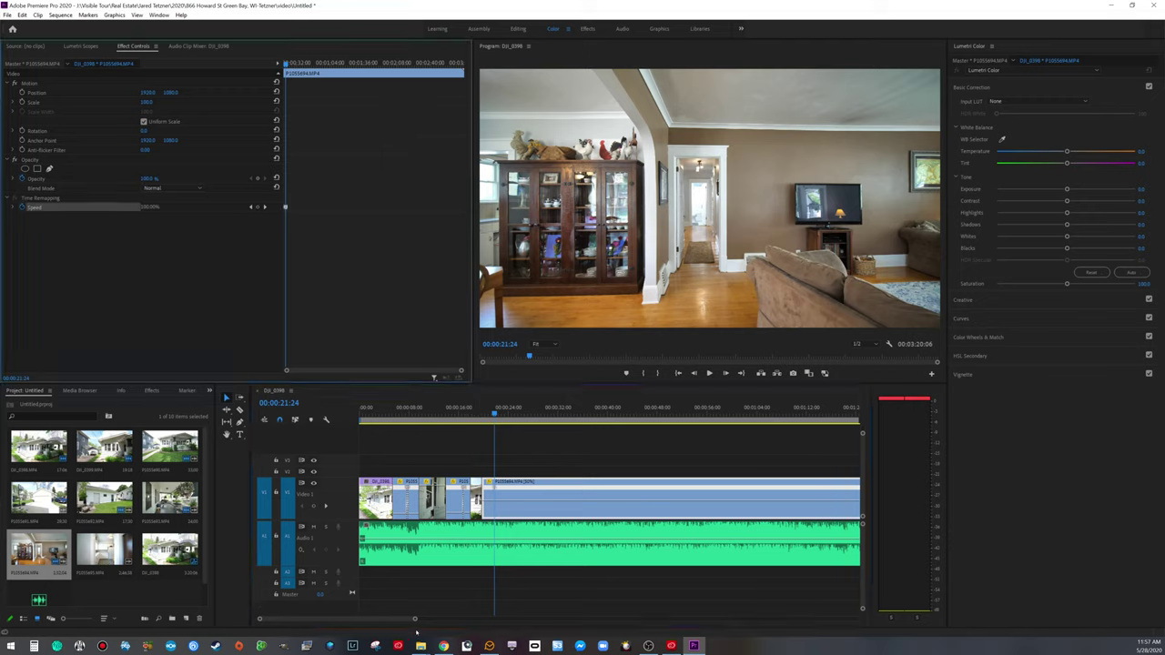
Step: Raise the living-room clip's speed after the keyframe to 167%
{"action": "left_click_drag", "start_coordinate": [414, 620], "coordinate": [540, 620]}
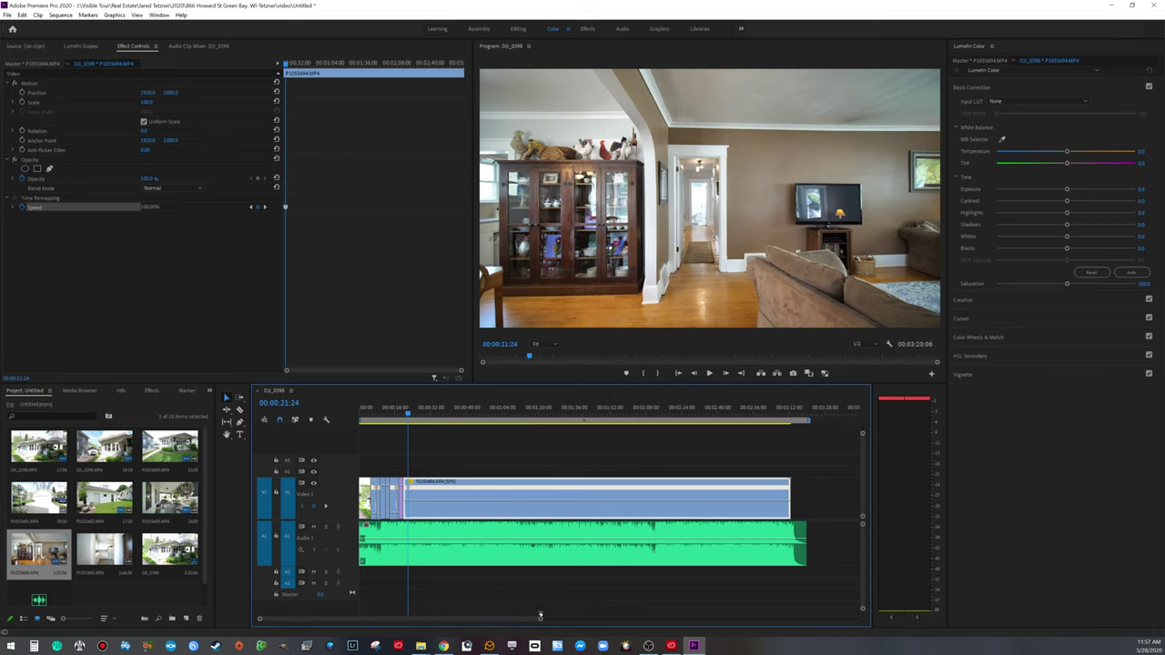
{"action": "key", "text": "space"}
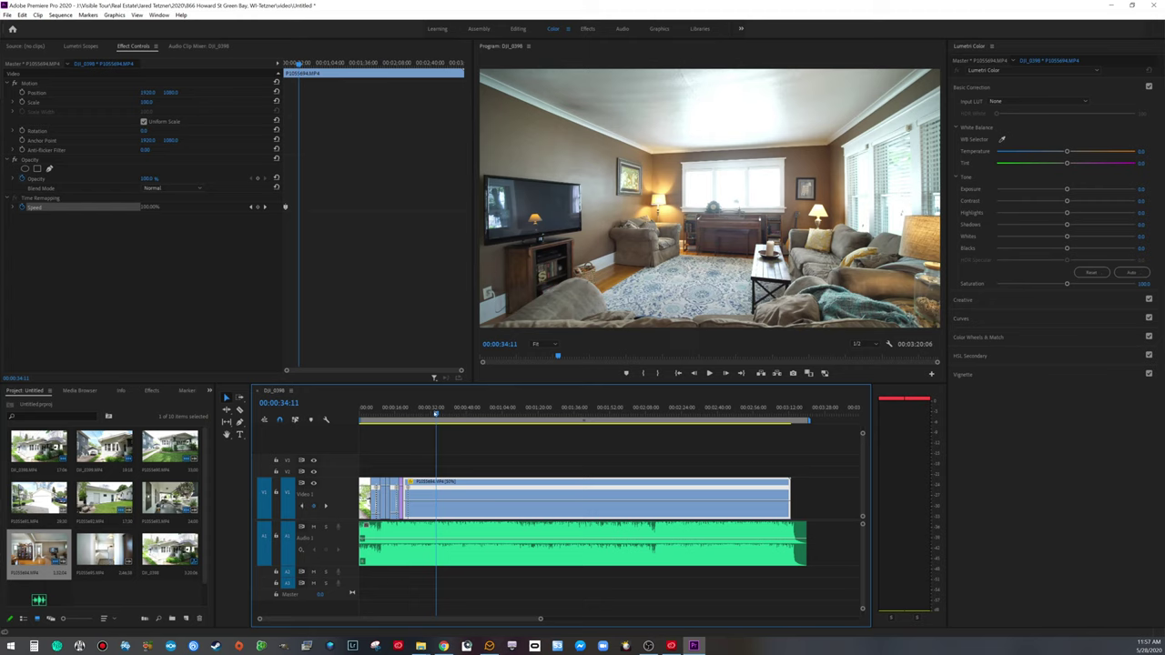
{"action": "left_click", "coordinate": [432, 412]}
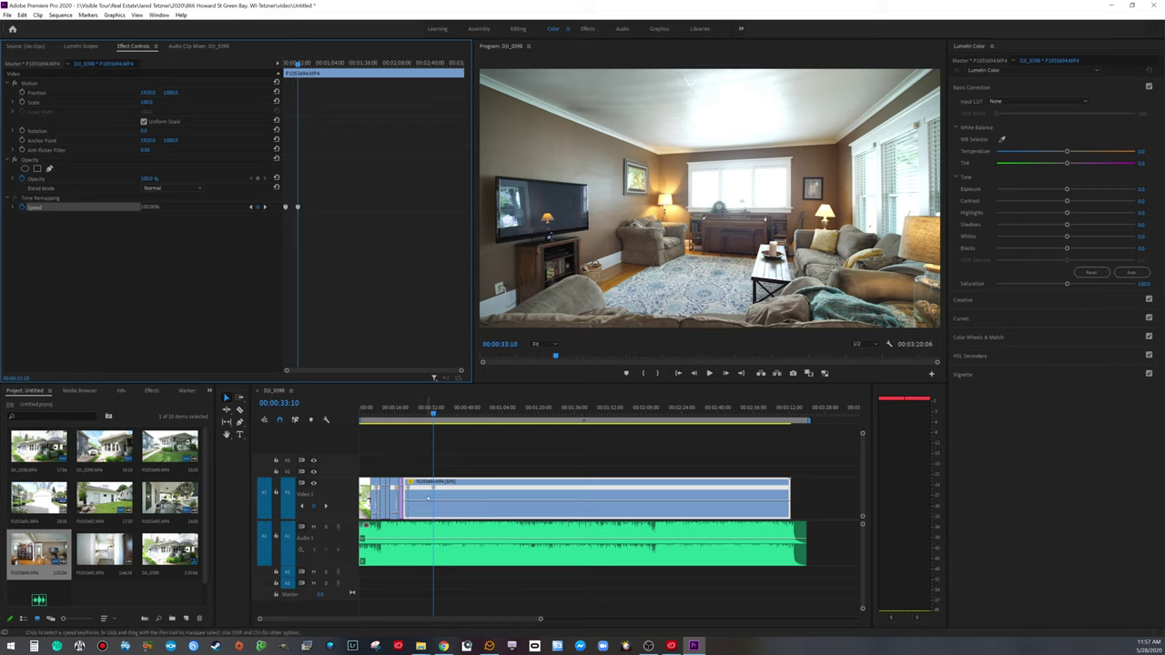
{"action": "left_click_drag", "start_coordinate": [421, 501], "coordinate": [421, 505]}
Step: Replay the living-room speed change from around 00:00:20
{"action": "left_click", "coordinate": [410, 407]}
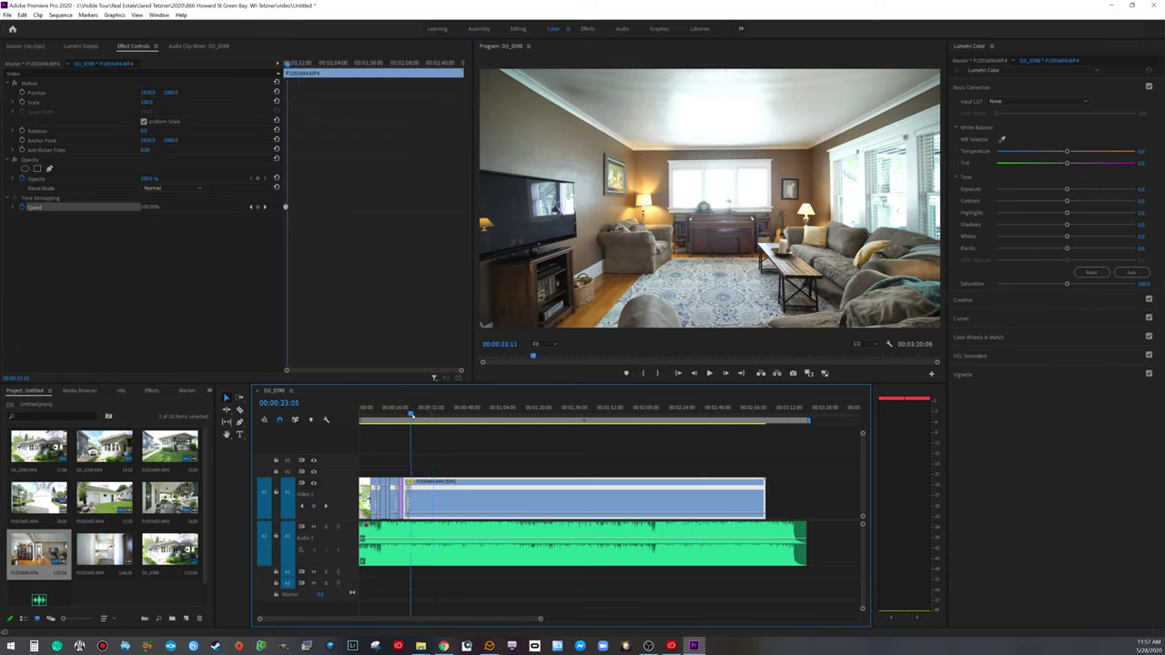
{"action": "left_click_drag", "start_coordinate": [541, 618], "coordinate": [345, 619]}
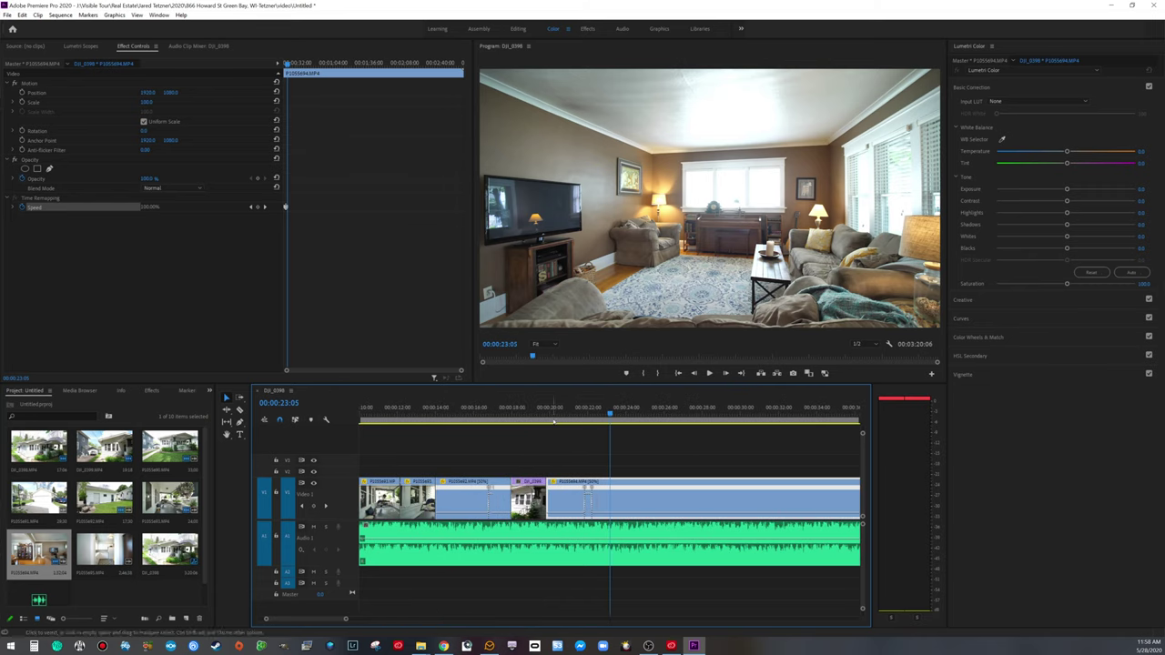
{"action": "left_click", "coordinate": [554, 419]}
{"action": "key", "text": "space"}
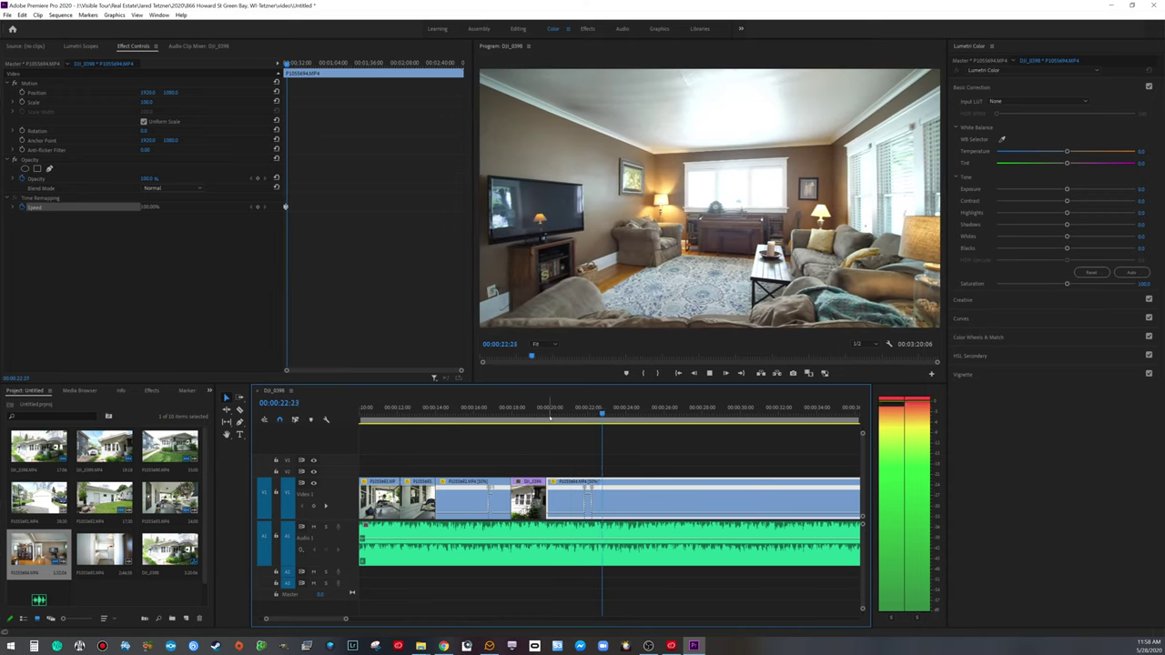
{"action": "key", "text": "space"}
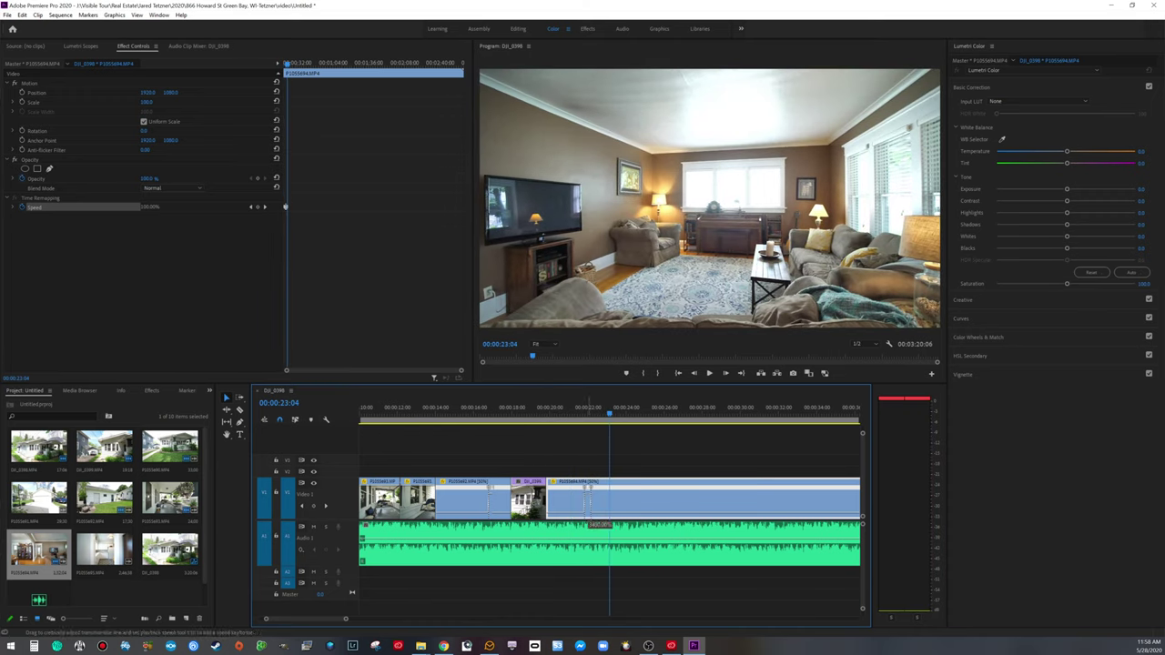
{"action": "left_click", "coordinate": [557, 411]}
{"action": "key", "text": "space"}
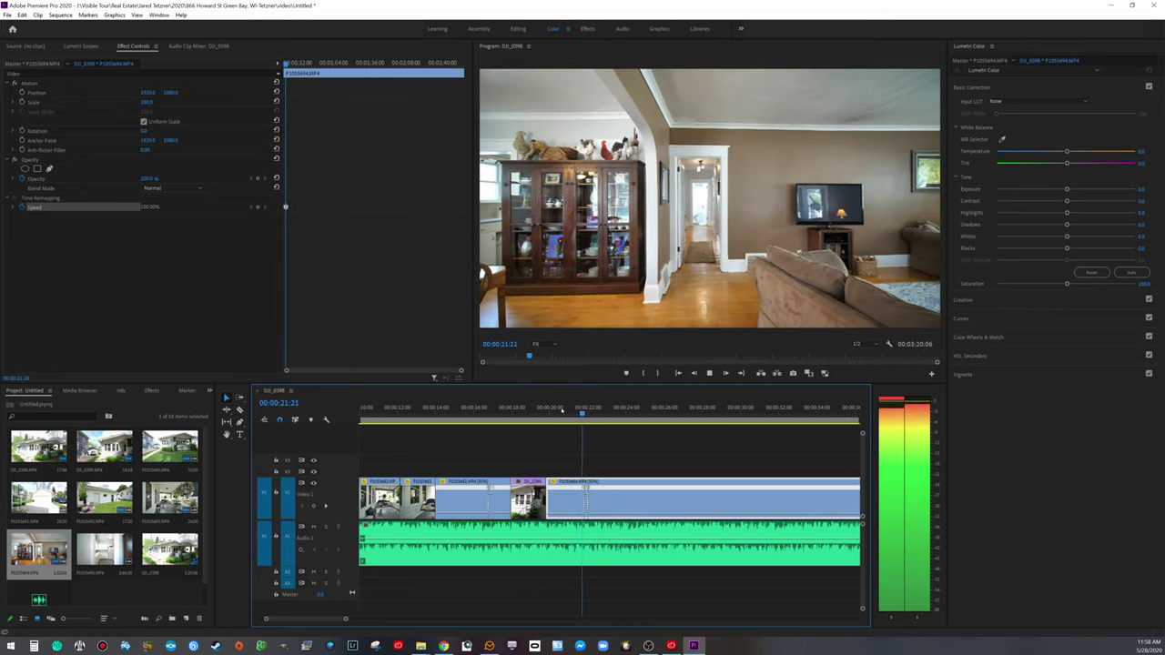
{"action": "key", "text": "space"}
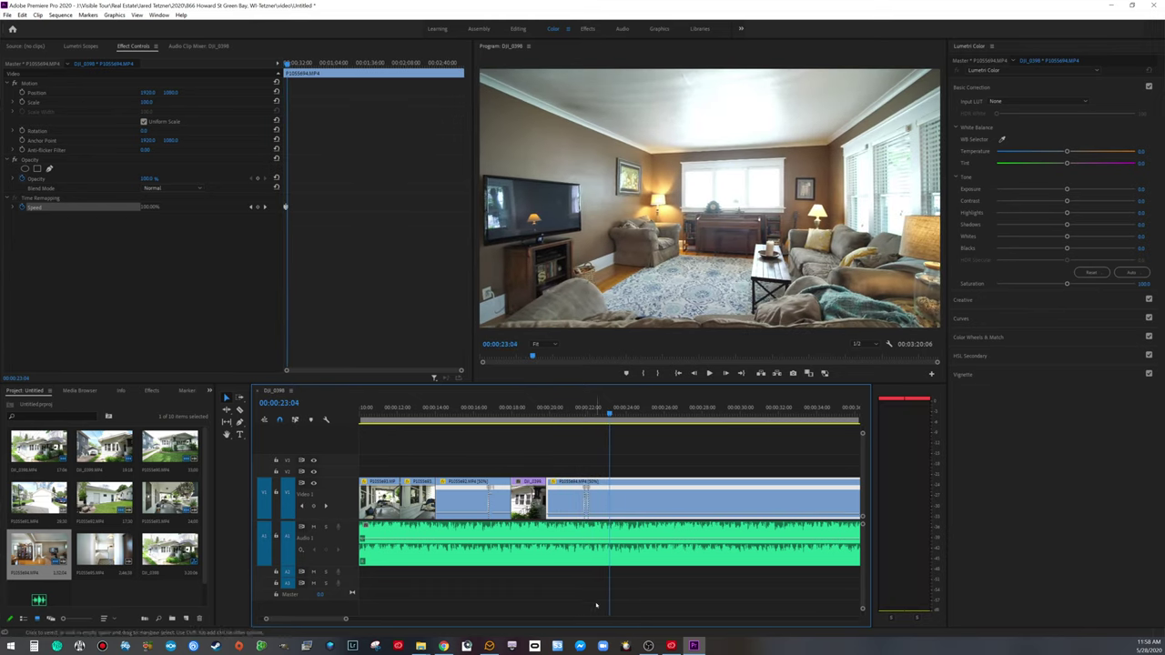
Step: Spread the speed keyframe into a gradual ramp and split the clip at 00:00:23:19
{"action": "left_click_drag", "start_coordinate": [346, 619], "coordinate": [321, 620]}
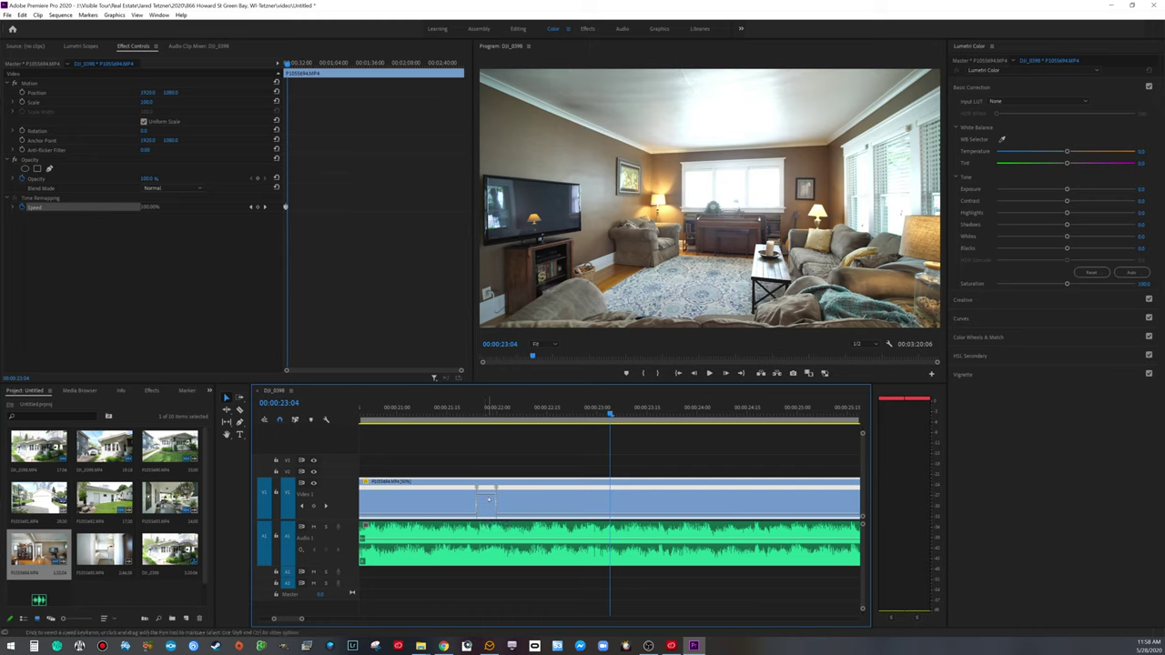
{"action": "left_click_drag", "start_coordinate": [496, 492], "coordinate": [498, 492]}
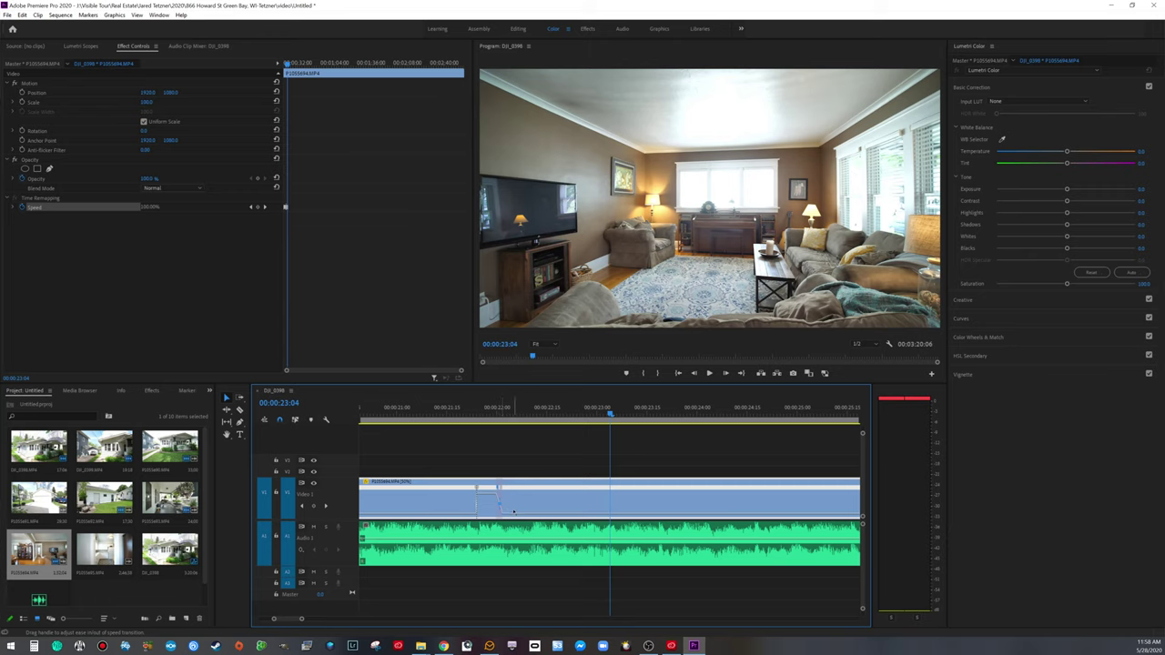
{"action": "left_click_drag", "start_coordinate": [476, 489], "coordinate": [480, 490]}
{"action": "left_click", "coordinate": [437, 411]}
{"action": "key", "text": "space"}
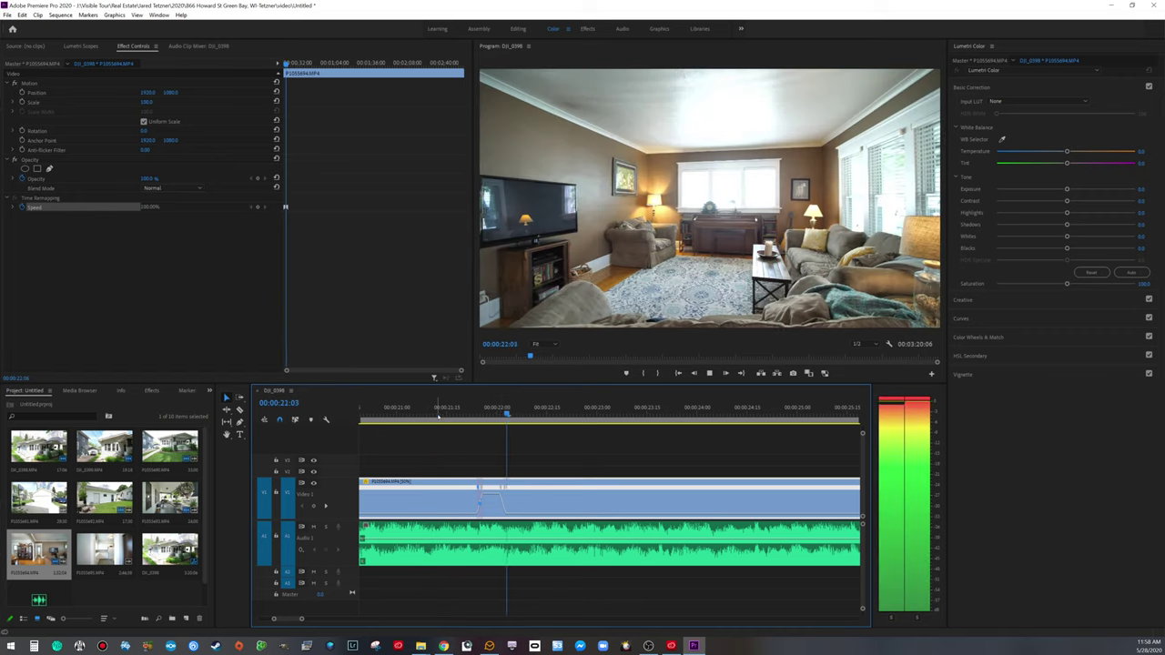
{"action": "key", "text": "space"}
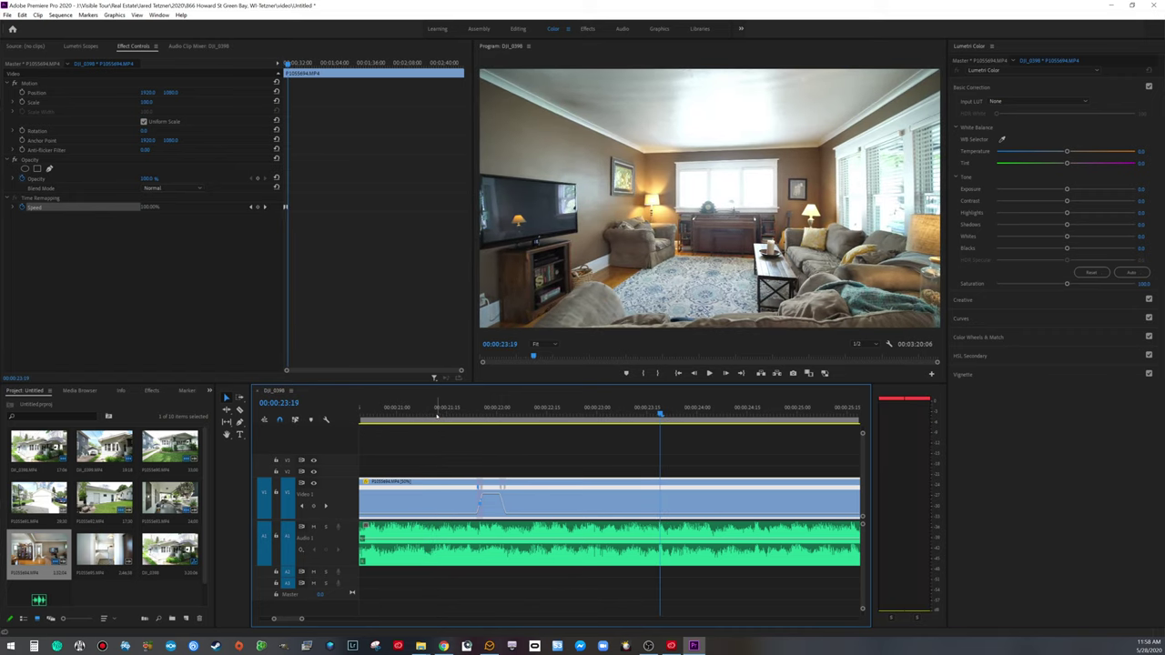
{"action": "key", "text": "ctrl+k"}
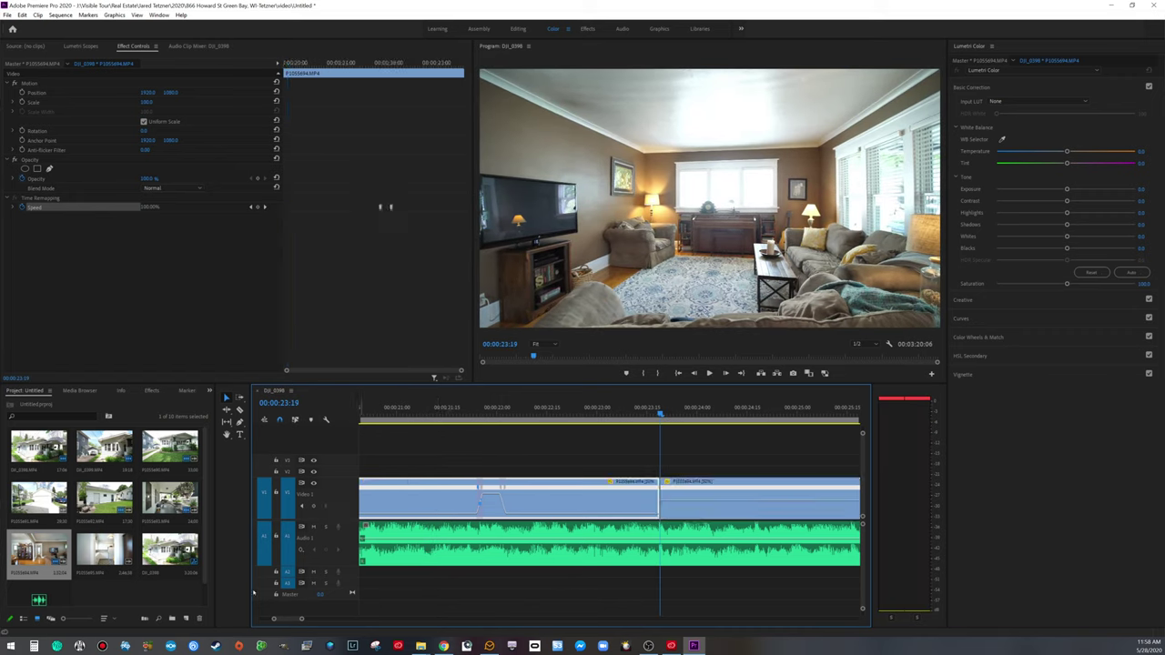
Step: Trim the second living-room clip's start forward to the sofa with the home pillow
{"action": "key", "text": "minus"}
{"action": "key", "text": "minus"}
{"action": "key", "text": "minus"}
{"action": "key", "text": "minus"}
{"action": "key", "text": "minus"}
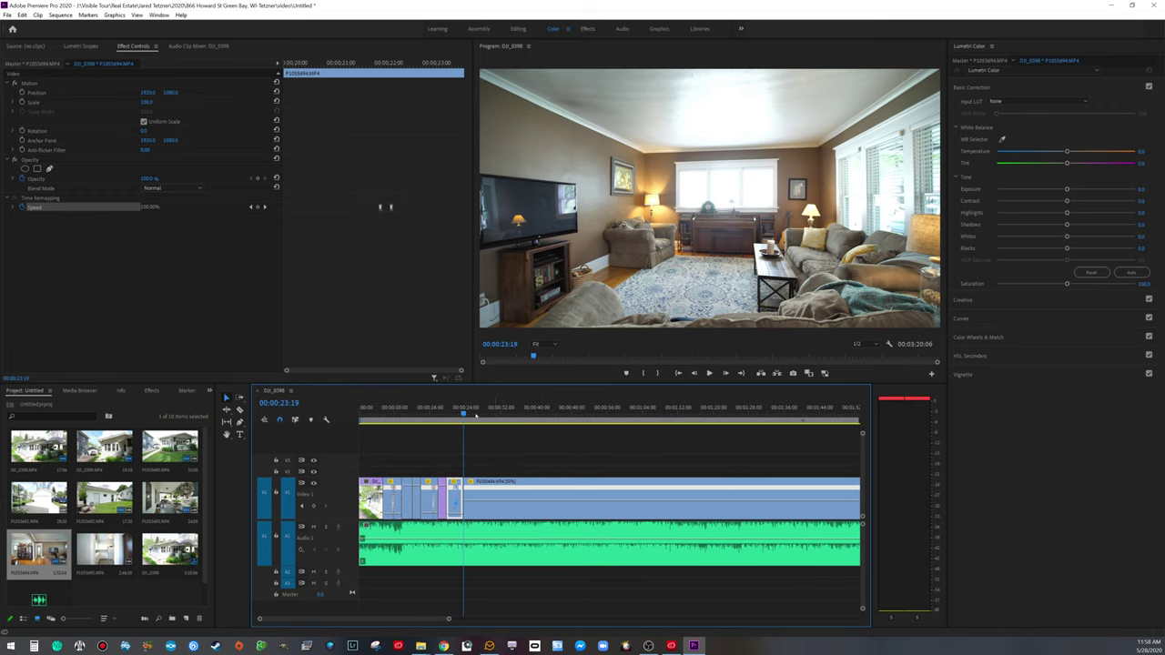
{"action": "left_click_drag", "start_coordinate": [464, 413], "coordinate": [498, 416]}
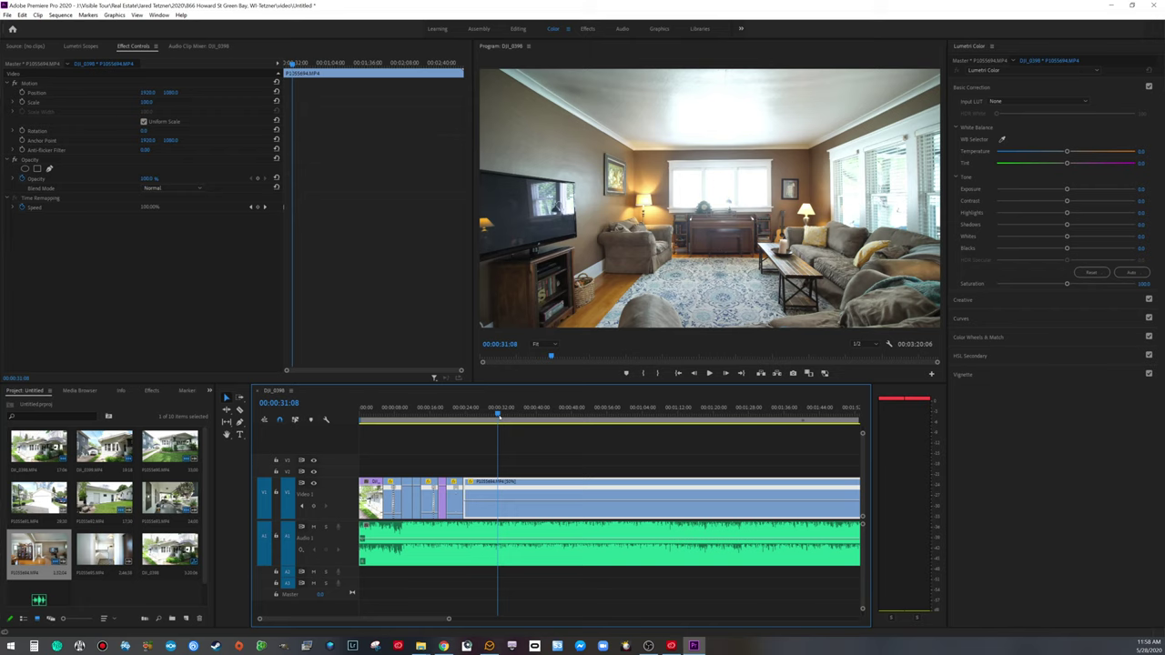
{"action": "left_click_drag", "start_coordinate": [498, 416], "coordinate": [738, 383]}
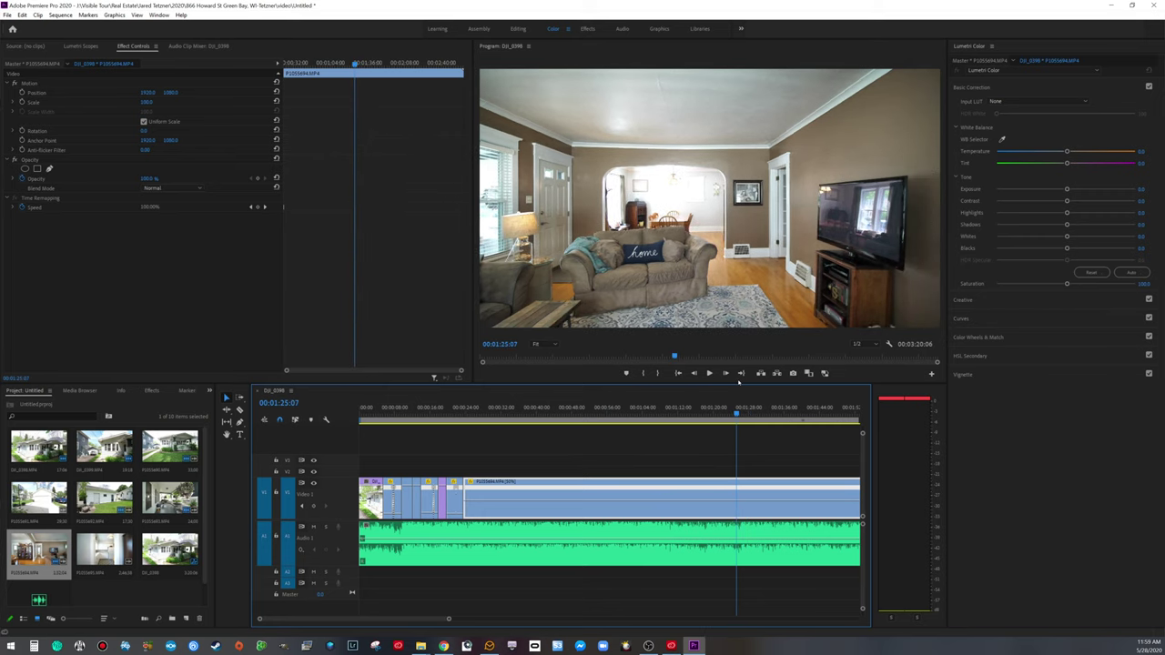
{"action": "left_click_drag", "start_coordinate": [470, 486], "coordinate": [458, 415]}
Step: Play back across the new living-room cut and zoom the timeline in around it
{"action": "left_click", "coordinate": [458, 414]}
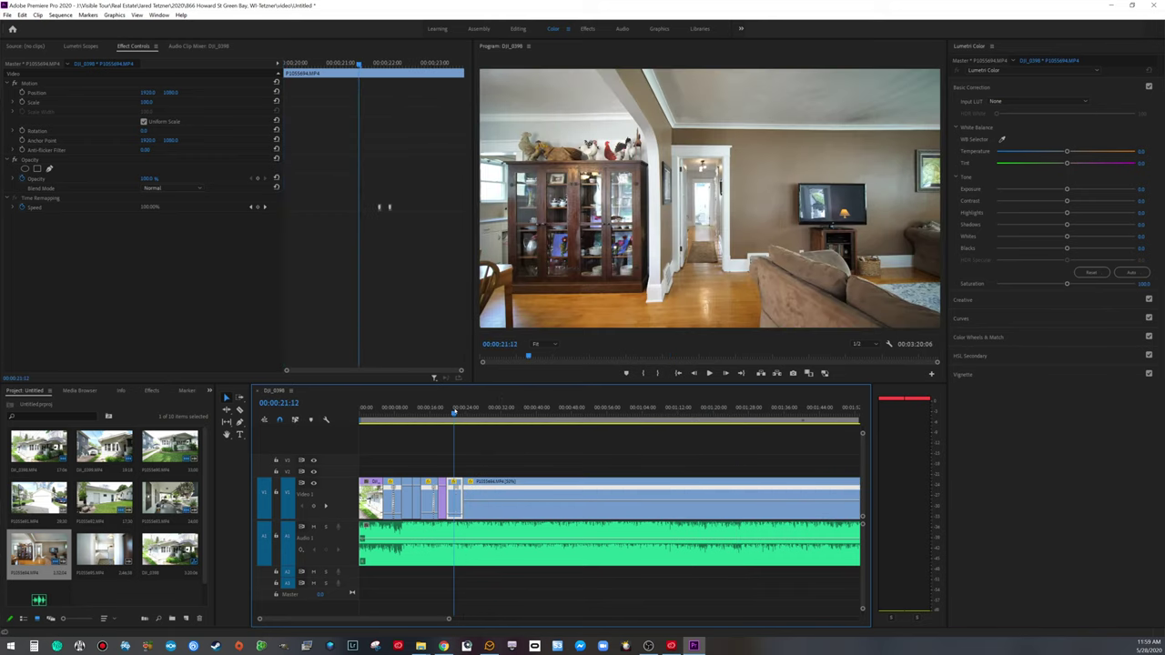
{"action": "key", "text": "space"}
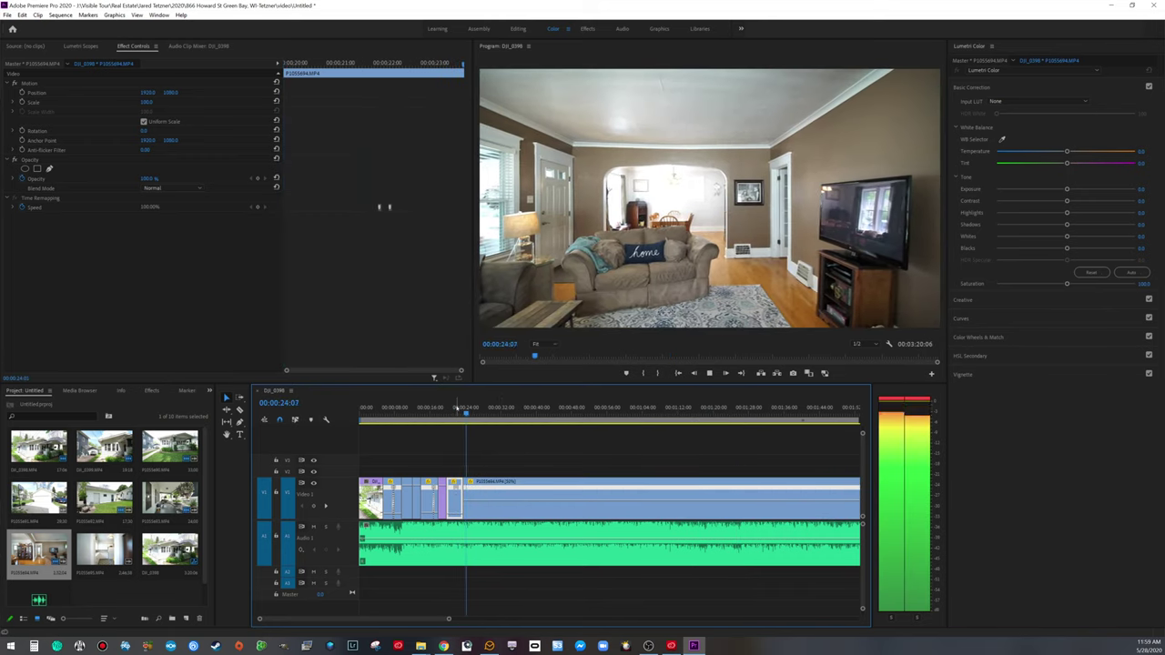
{"action": "key", "text": "space"}
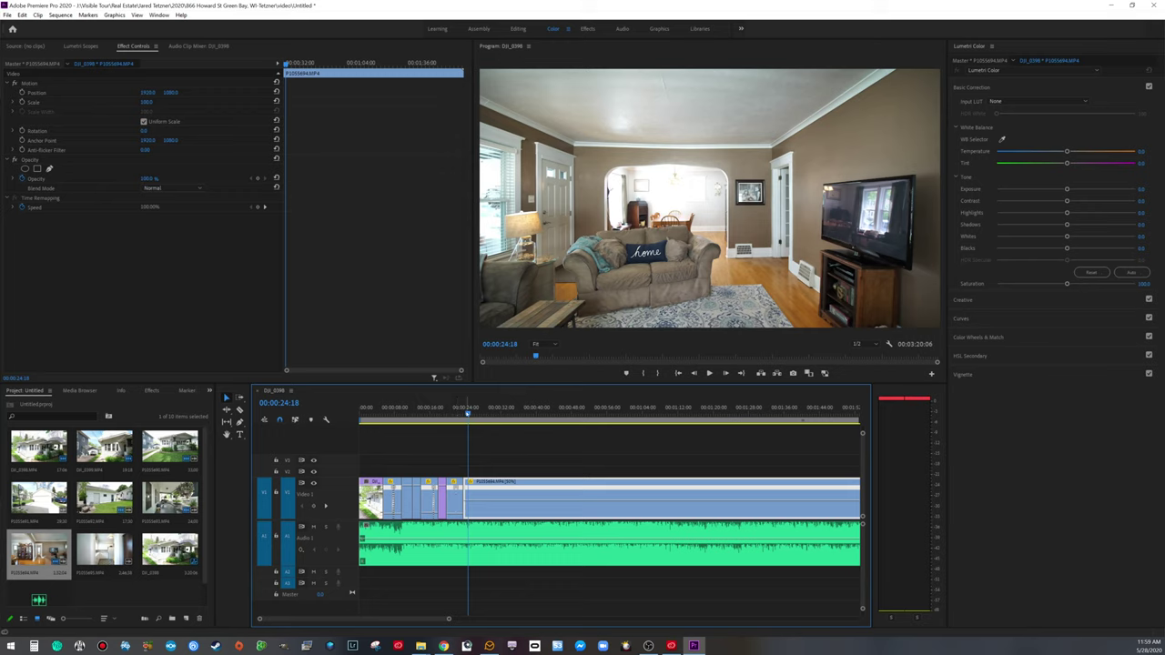
{"action": "key", "text": "space"}
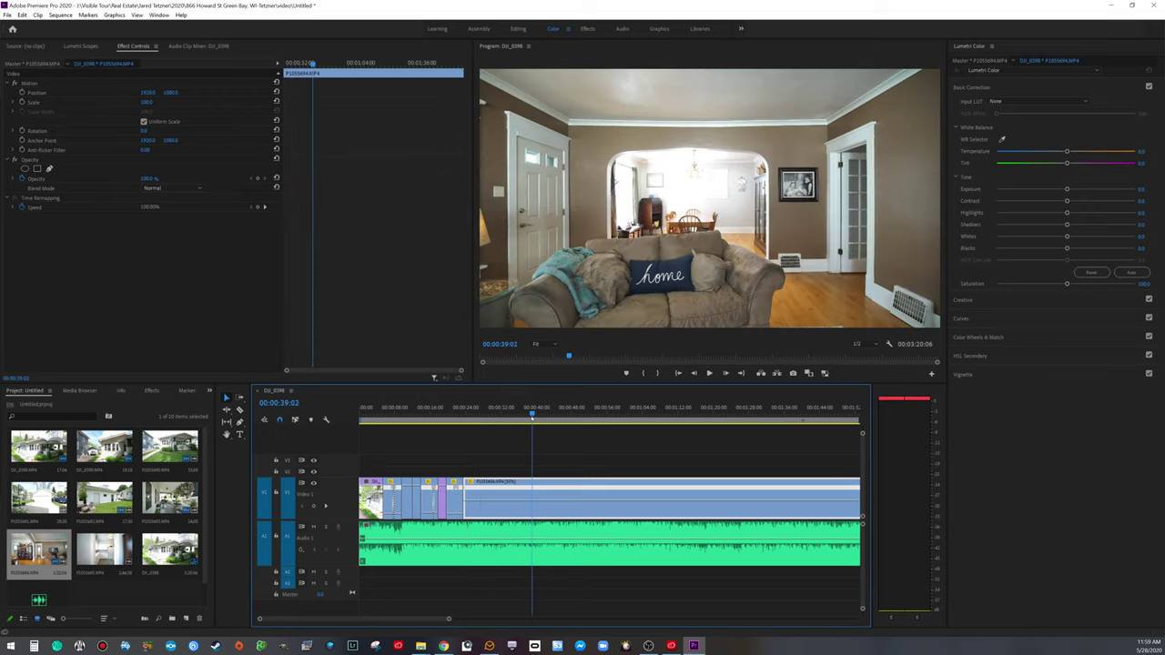
{"action": "left_click_drag", "start_coordinate": [532, 411], "coordinate": [458, 428]}
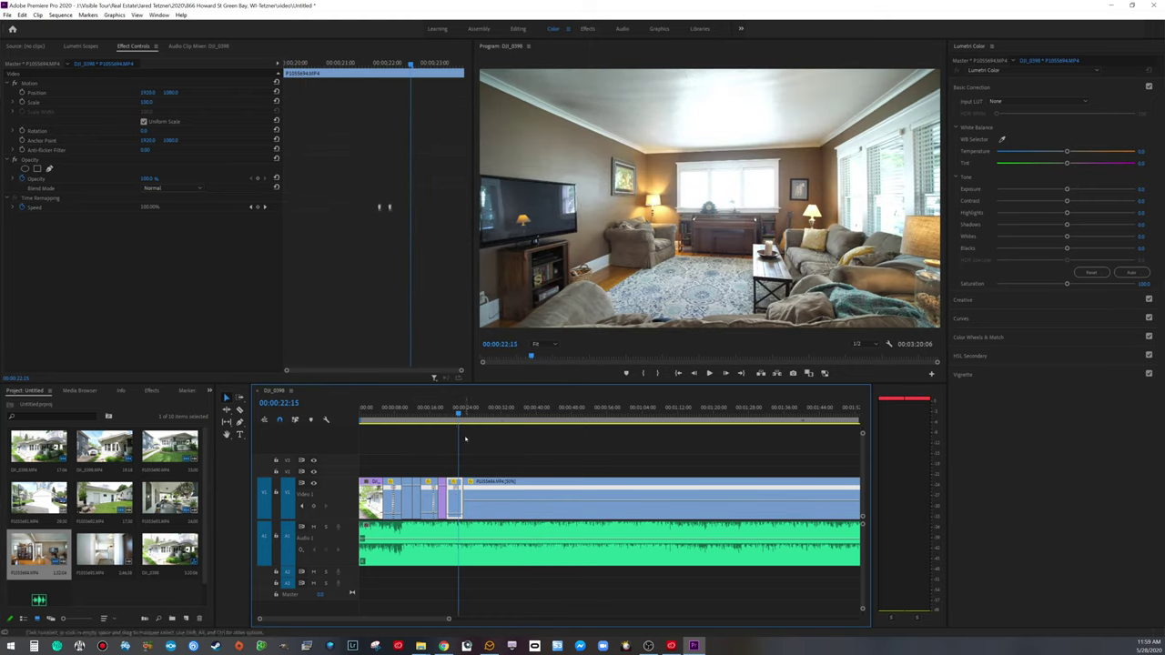
{"action": "key", "text": "space"}
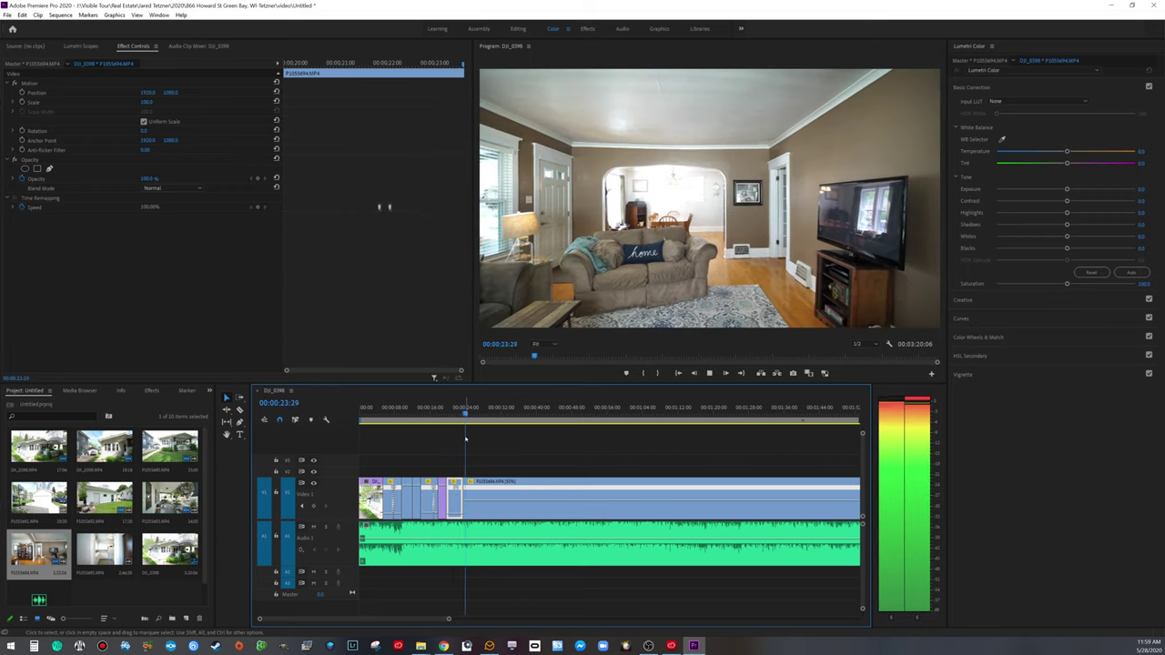
{"action": "key", "text": "space"}
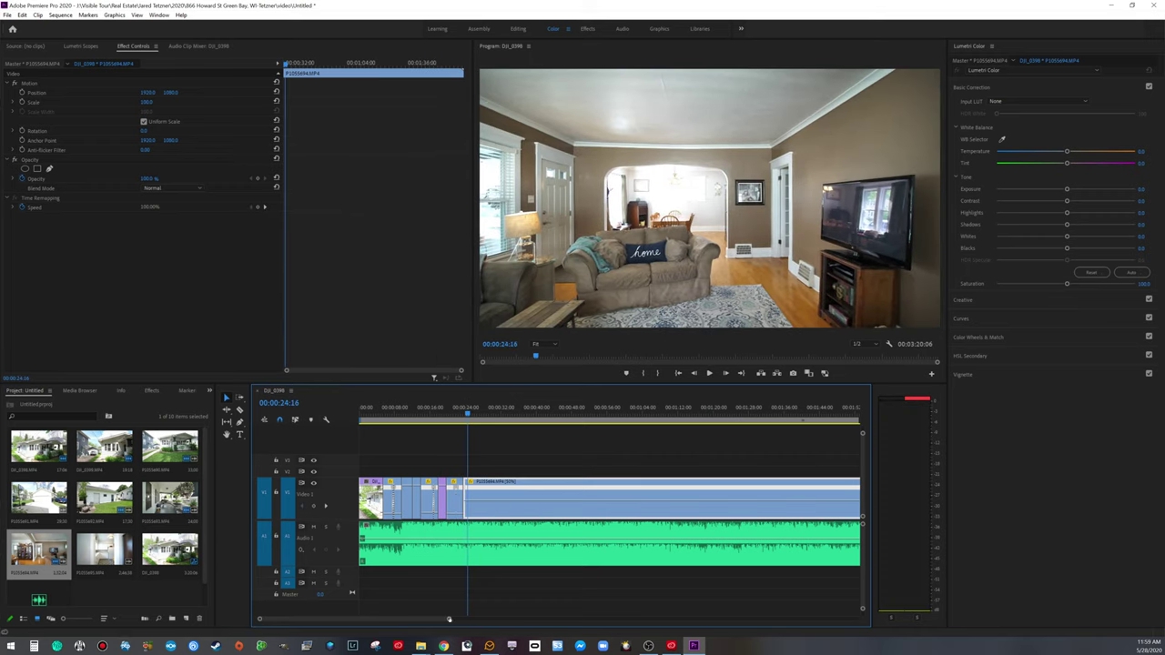
{"action": "key", "text": "equal"}
{"action": "key", "text": "equal"}
{"action": "key", "text": "equal"}
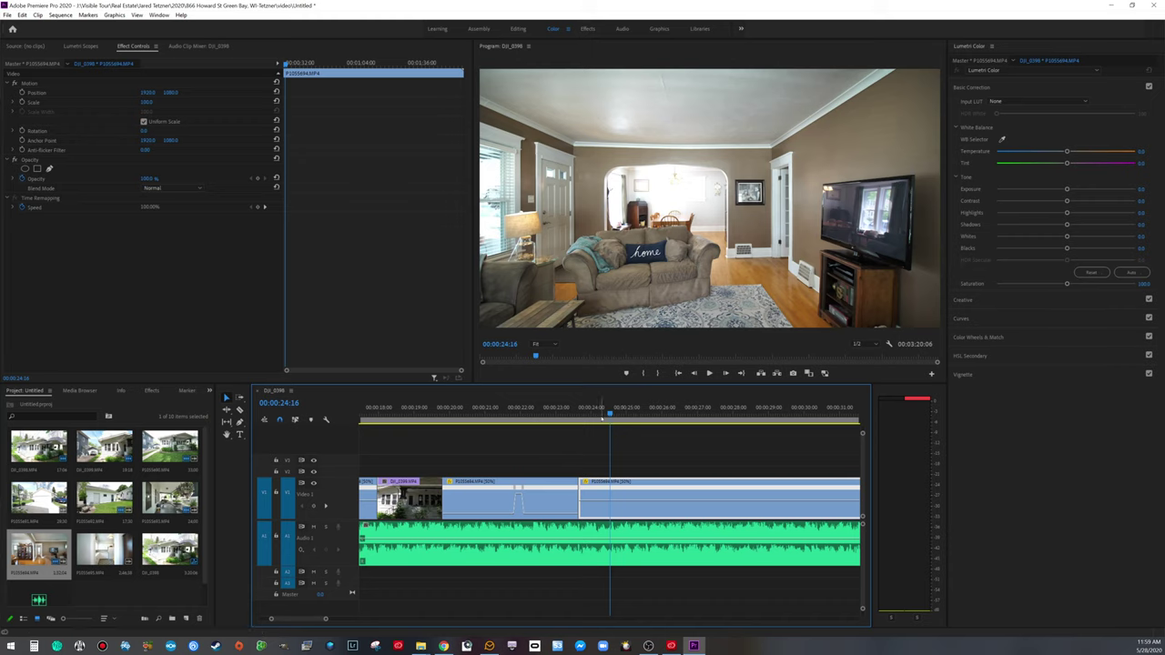
{"action": "key", "text": "space"}
{"action": "key", "text": "space"}
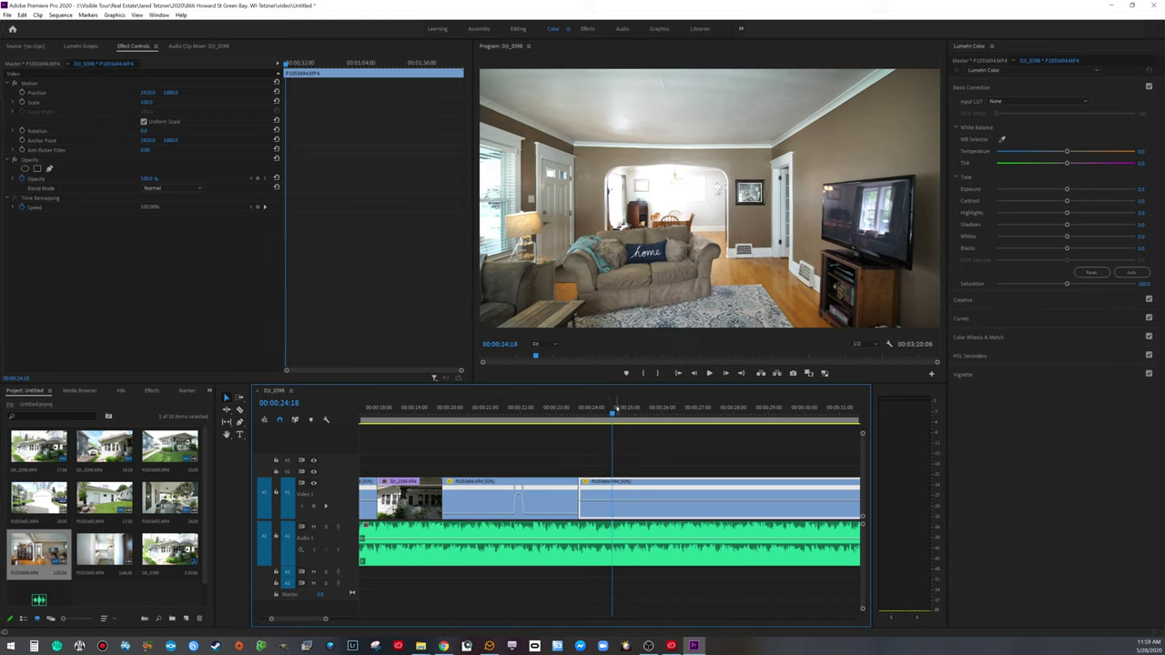
{"action": "key", "text": "Left"}
{"action": "key", "text": "Left"}
{"action": "key", "text": "Left"}
{"action": "key", "text": "Left"}
{"action": "key", "text": "Left"}
{"action": "key", "text": "Left"}
{"action": "key", "text": "Left"}
{"action": "key", "text": "Left"}
{"action": "key", "text": "Left"}
{"action": "key", "text": "Left"}
{"action": "key", "text": "Left"}
{"action": "key", "text": "space"}
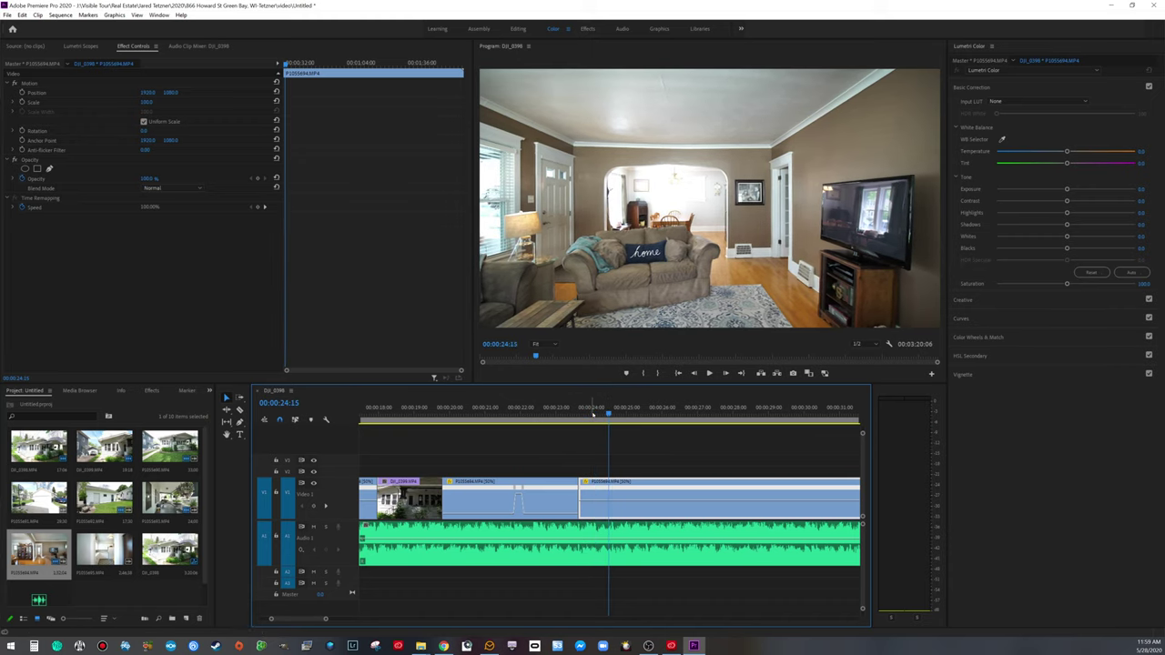
{"action": "key", "text": "ctrl+k"}
{"action": "key", "text": "minus"}
{"action": "key", "text": "minus"}
{"action": "key", "text": "minus"}
{"action": "key", "text": "minus"}
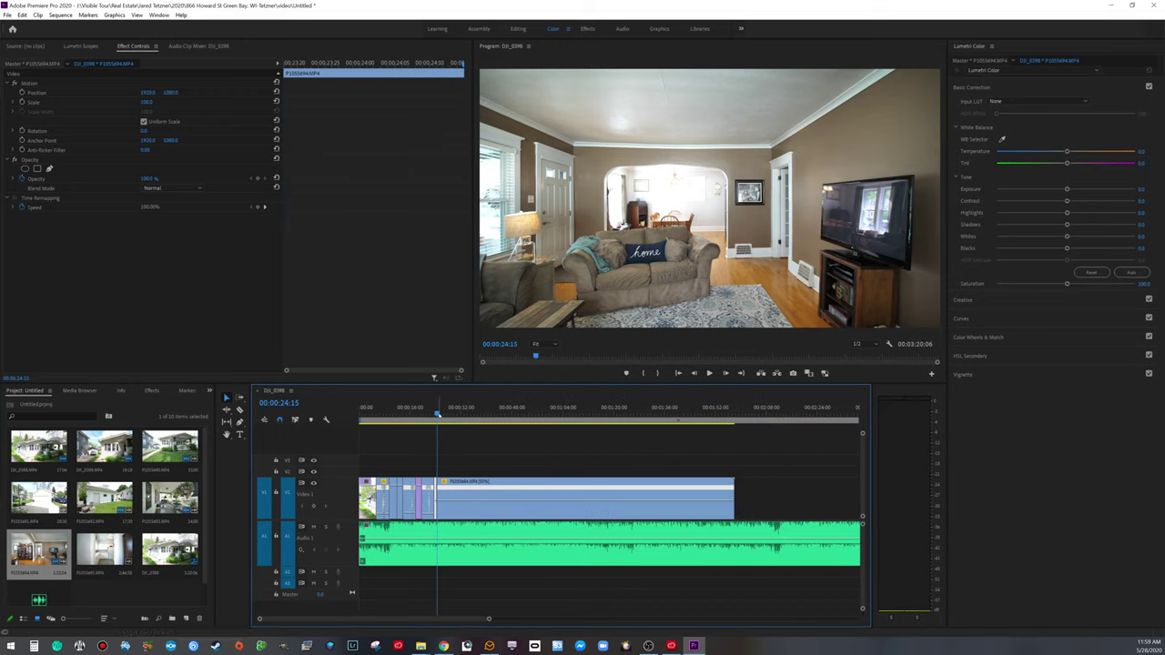
{"action": "left_click_drag", "start_coordinate": [438, 414], "coordinate": [493, 427]}
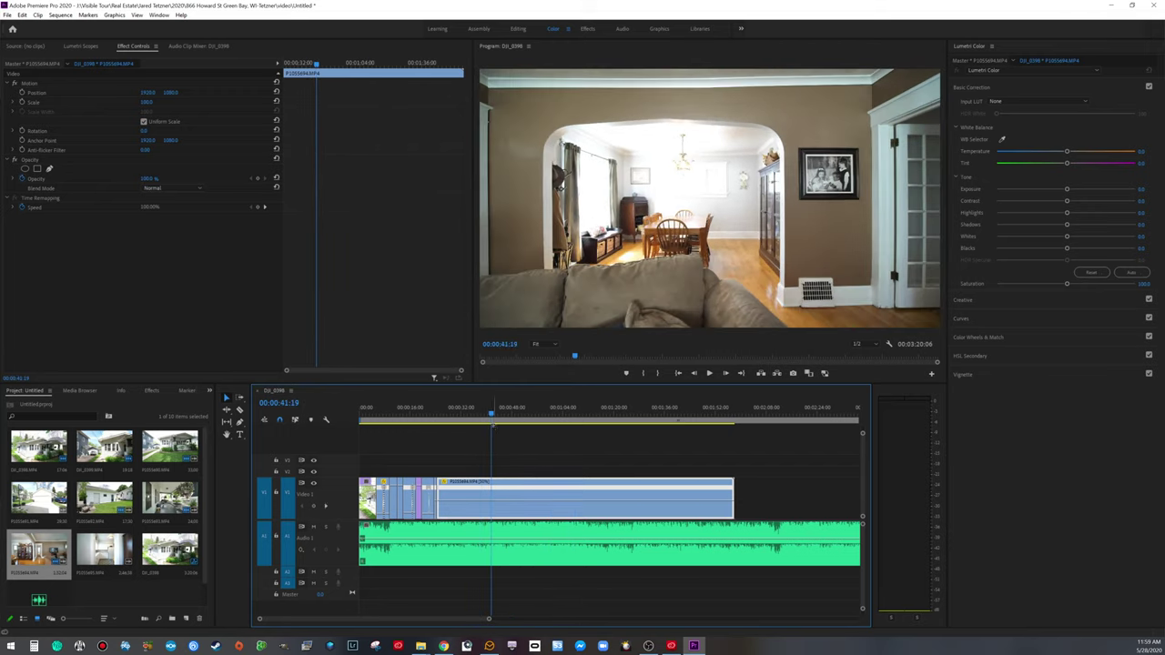
{"action": "left_click_drag", "start_coordinate": [438, 492], "coordinate": [459, 492]}
{"action": "key", "text": "Up"}
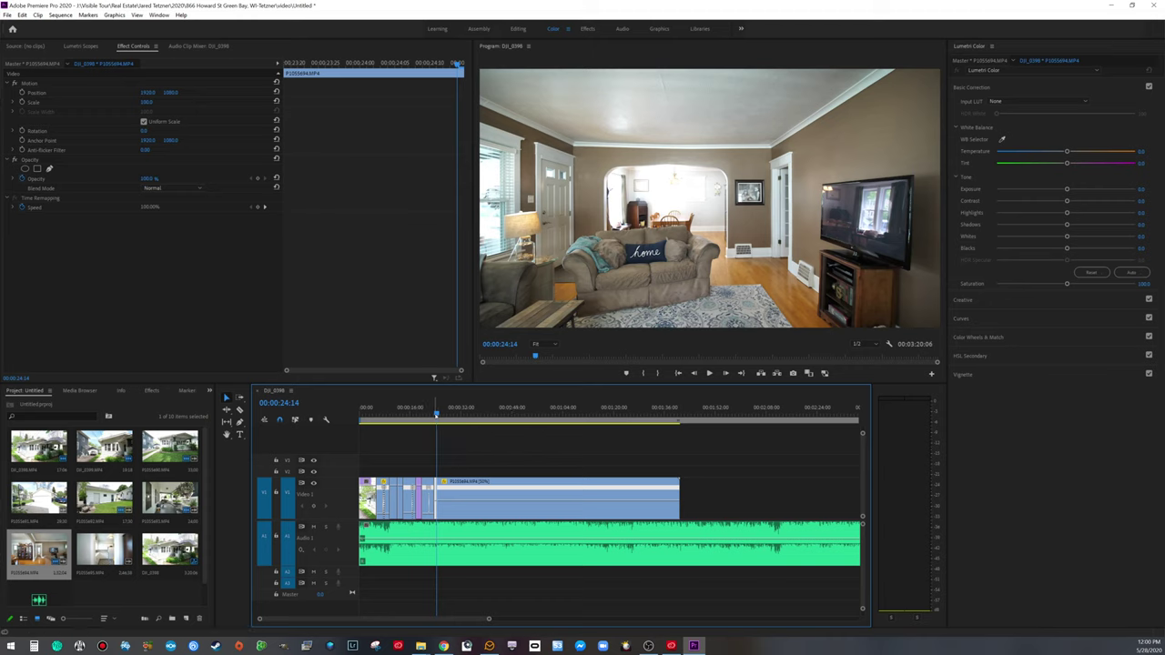
{"action": "key", "text": "space"}
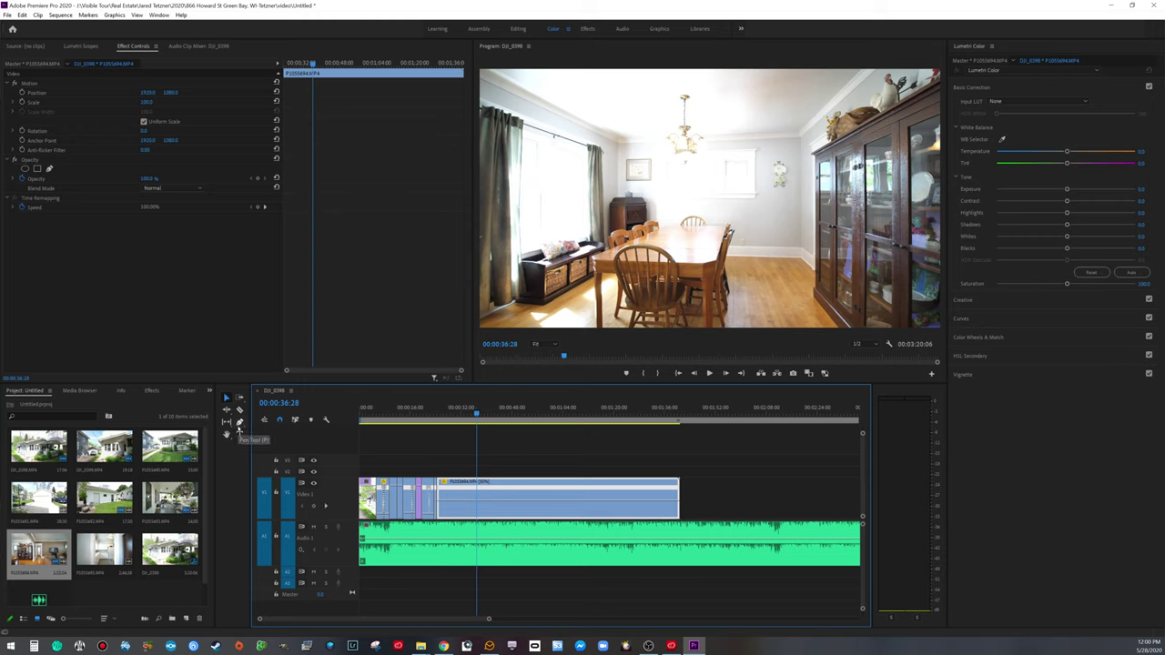
Step: Add a Speed keyframe and ramp the living-room pass up to 250%, then preview it
{"action": "left_click", "coordinate": [258, 208]}
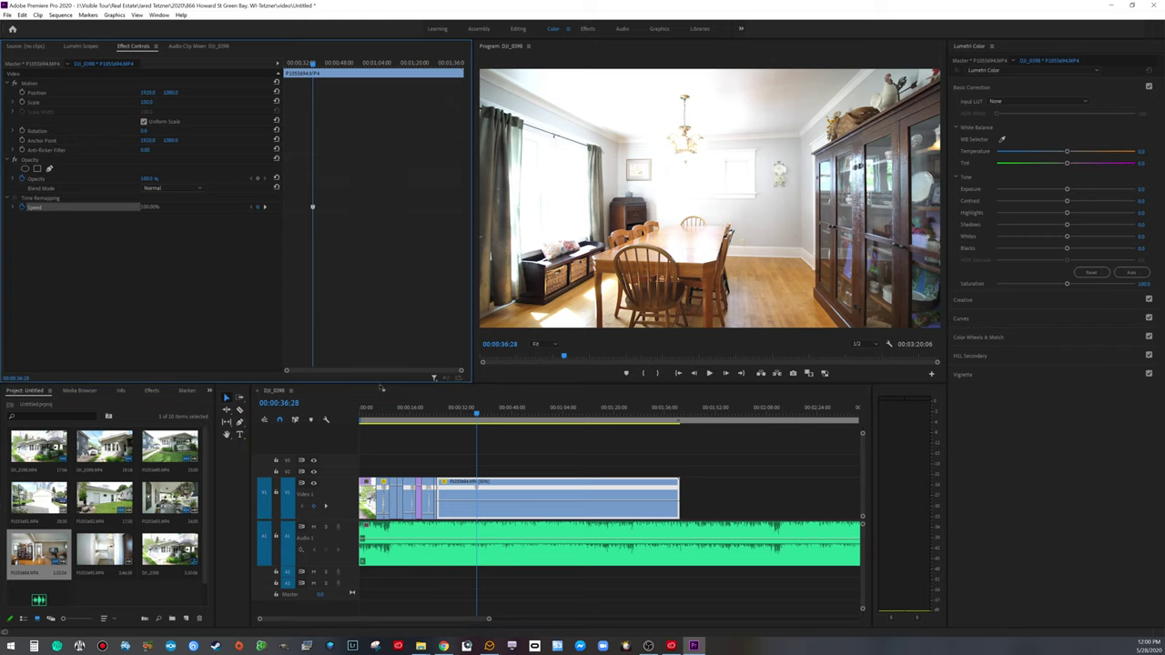
{"action": "left_click_drag", "start_coordinate": [459, 502], "coordinate": [461, 502]}
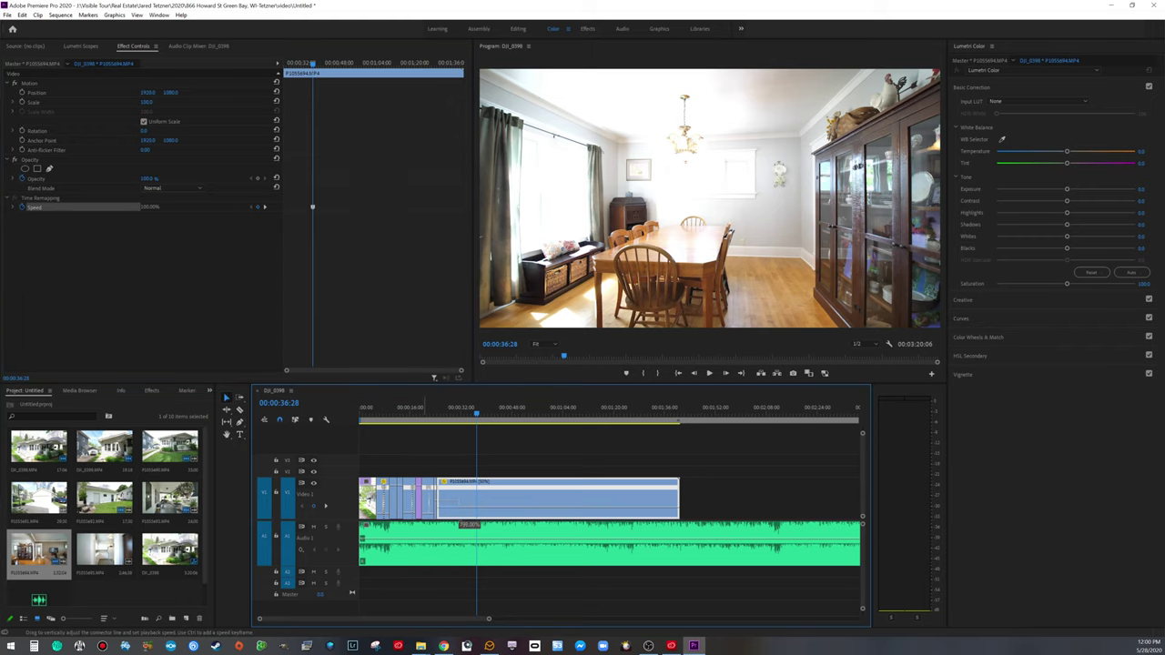
{"action": "left_click_drag", "start_coordinate": [461, 502], "coordinate": [432, 492]}
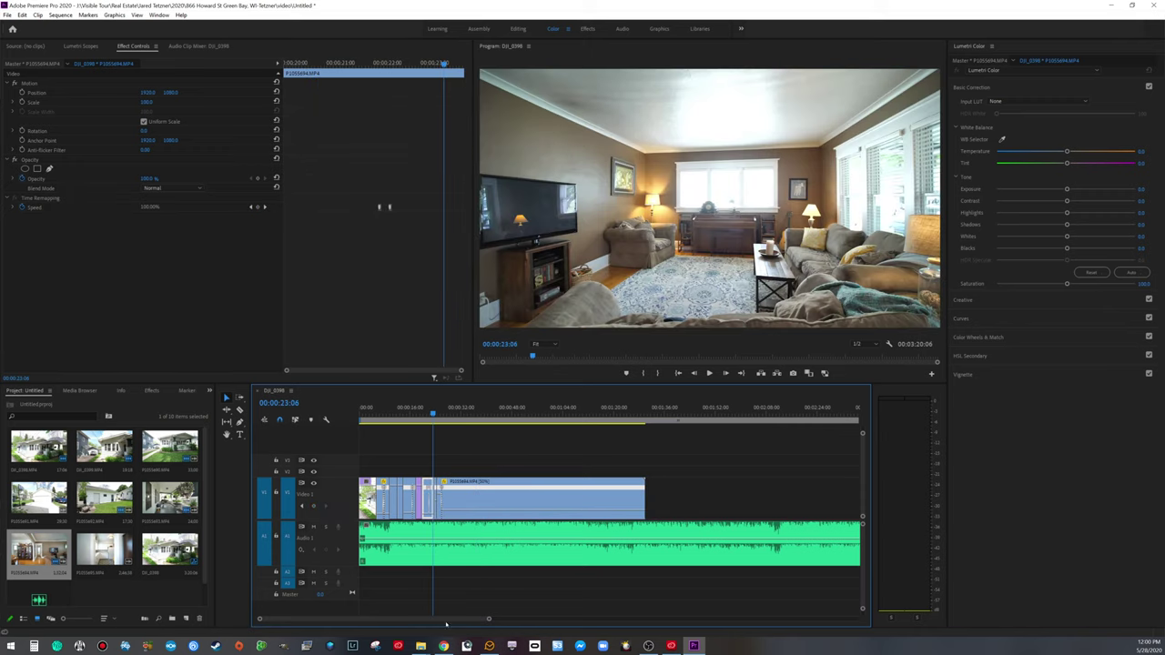
{"action": "left_click_drag", "start_coordinate": [489, 620], "coordinate": [414, 622]}
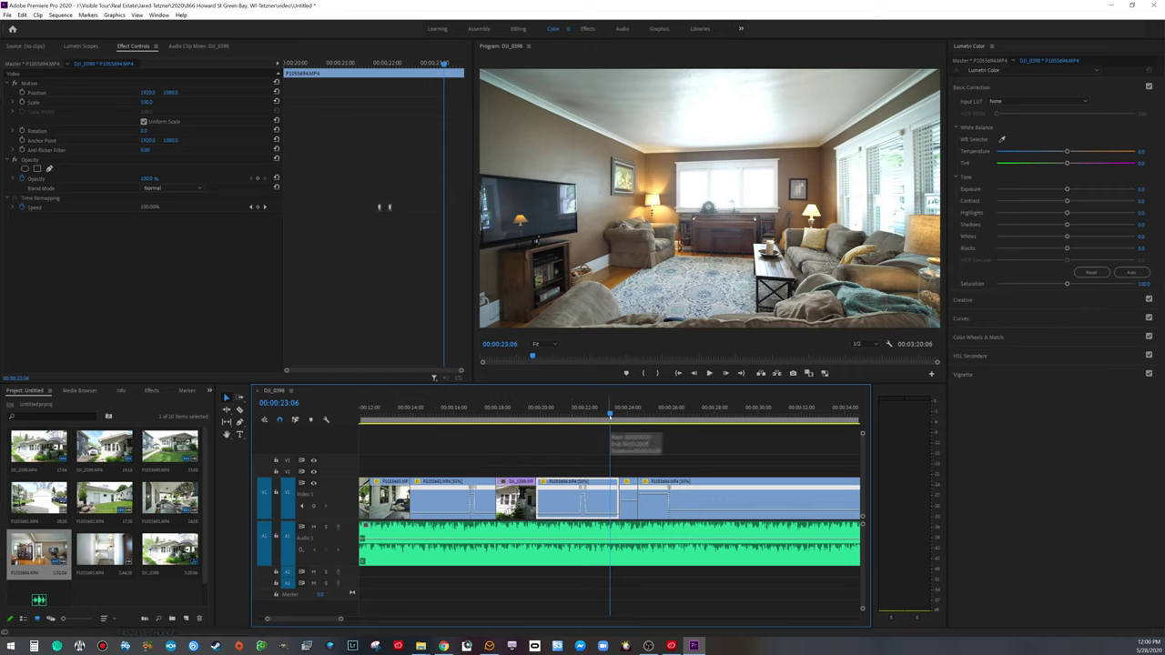
{"action": "key", "text": "space"}
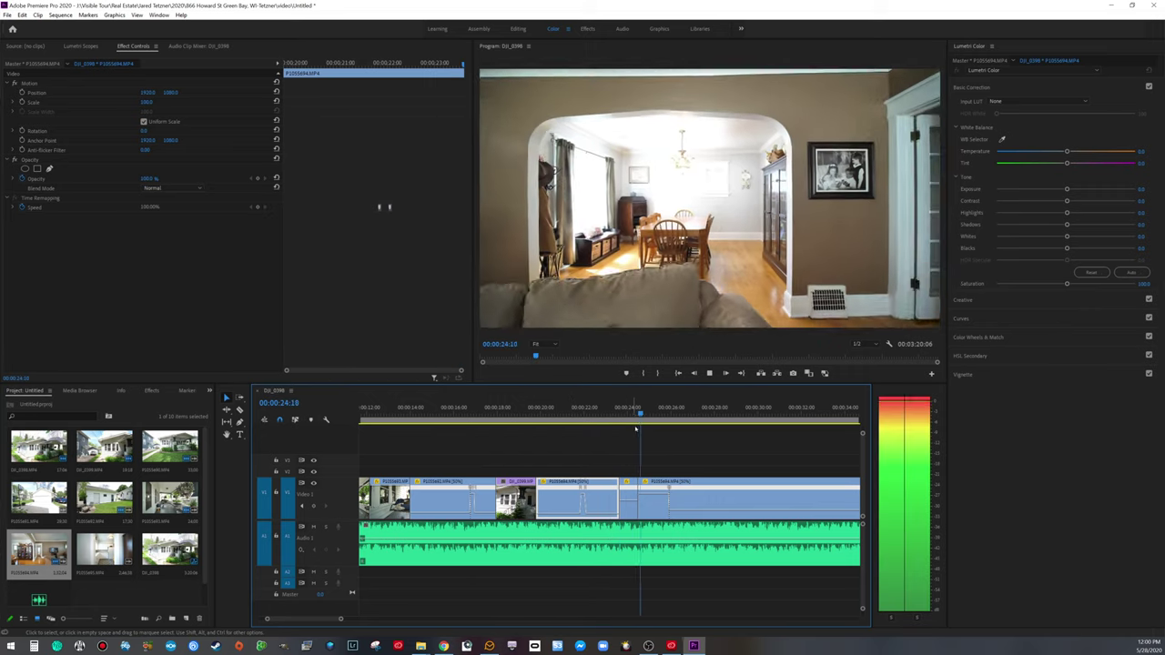
{"action": "key", "text": "space"}
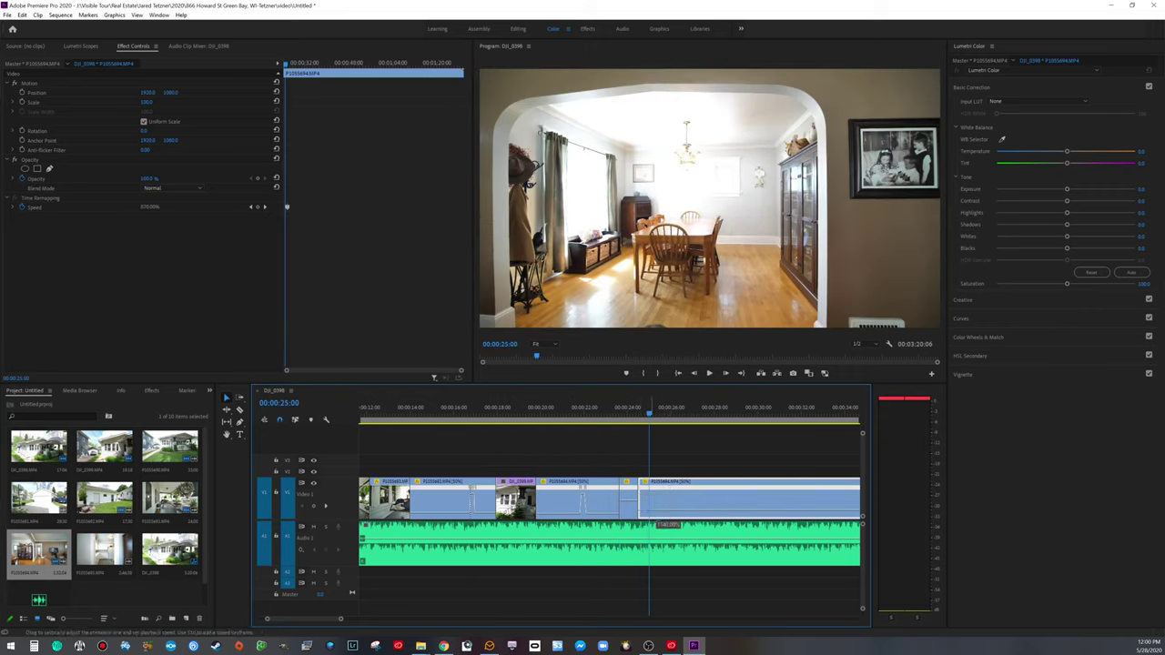
Step: Return the ramped section to 100% speed and stop the playhead at 00:00:27:14
{"action": "left_click_drag", "start_coordinate": [655, 525], "coordinate": [657, 185]}
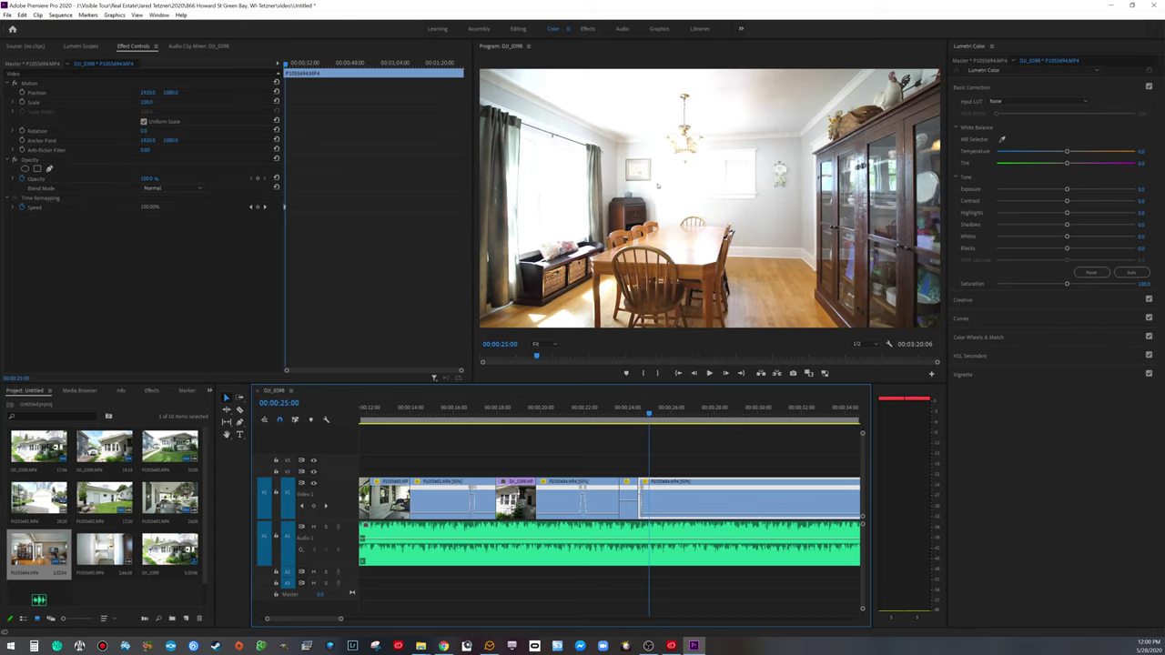
{"action": "left_click", "coordinate": [630, 417]}
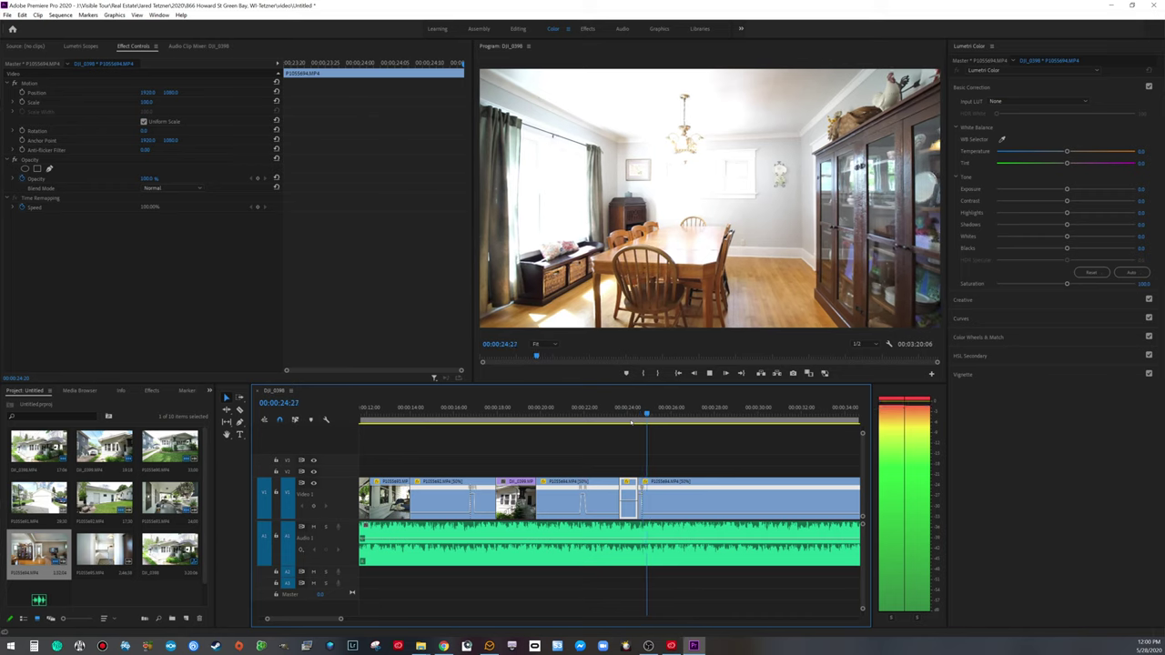
{"action": "left_click", "coordinate": [654, 461]}
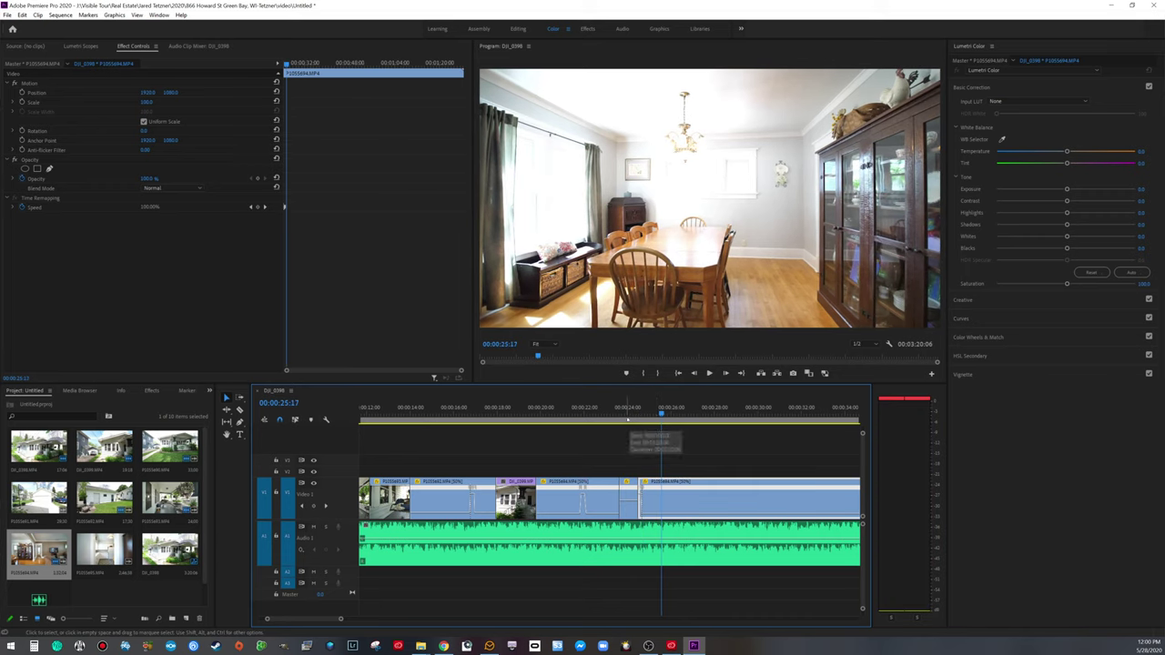
{"action": "left_click", "coordinate": [628, 498]}
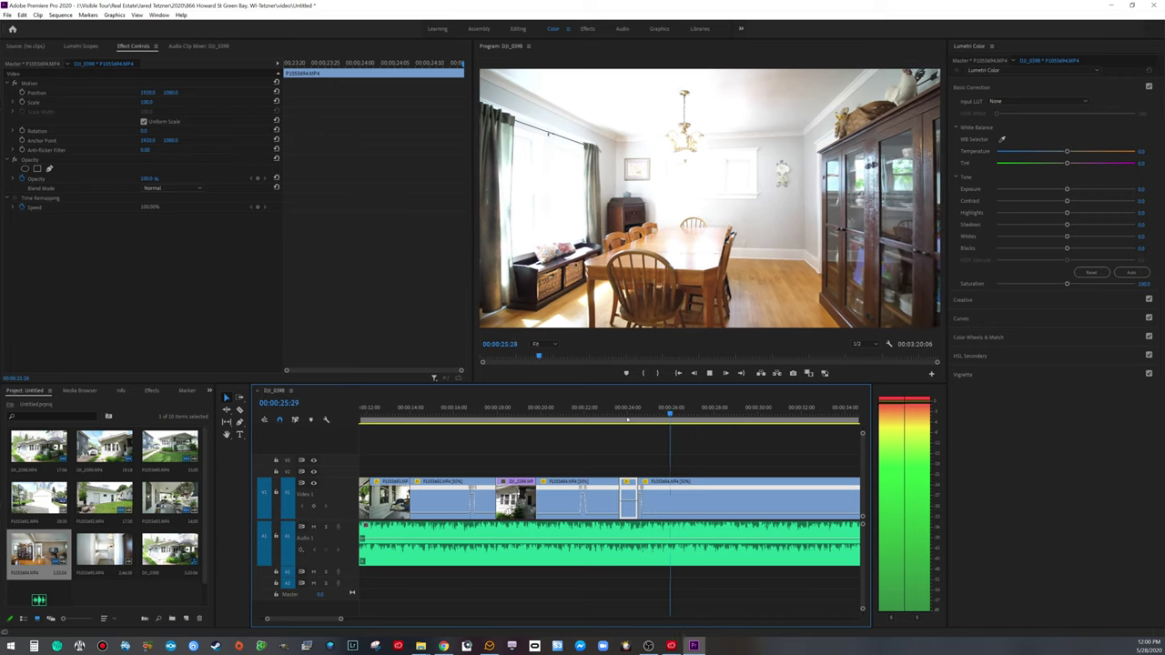
{"action": "left_click", "coordinate": [654, 461]}
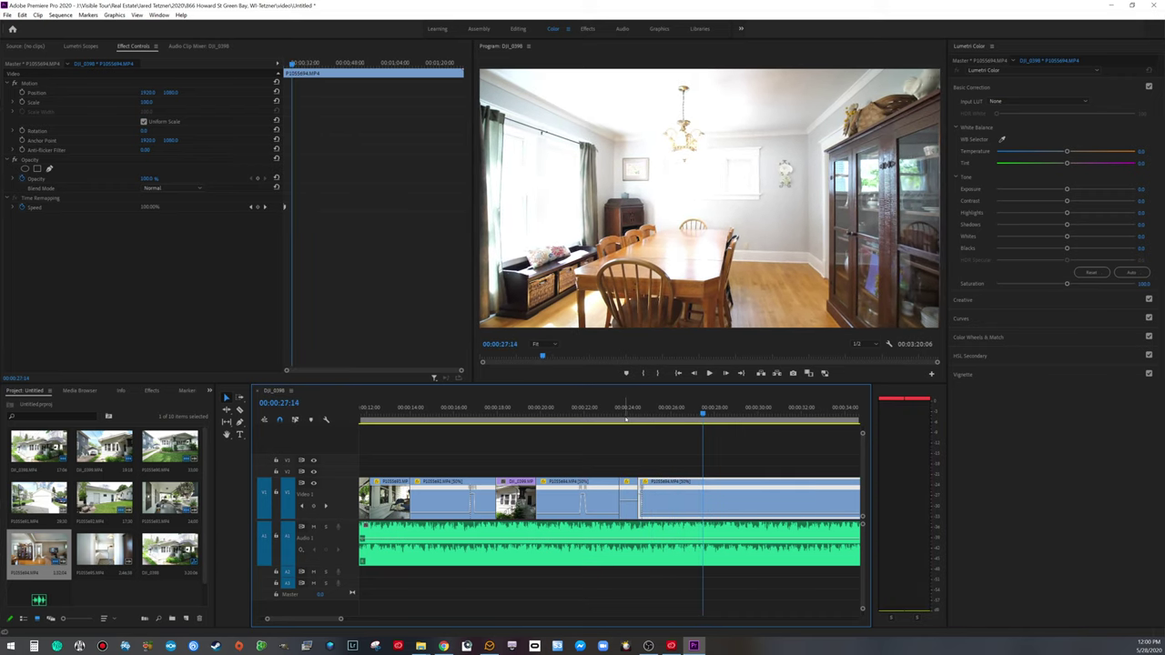
Step: Split the clip at 00:00:27:14, move the dining-room remainder later leaving a gap, and review
{"action": "key", "text": "ctrl+k"}
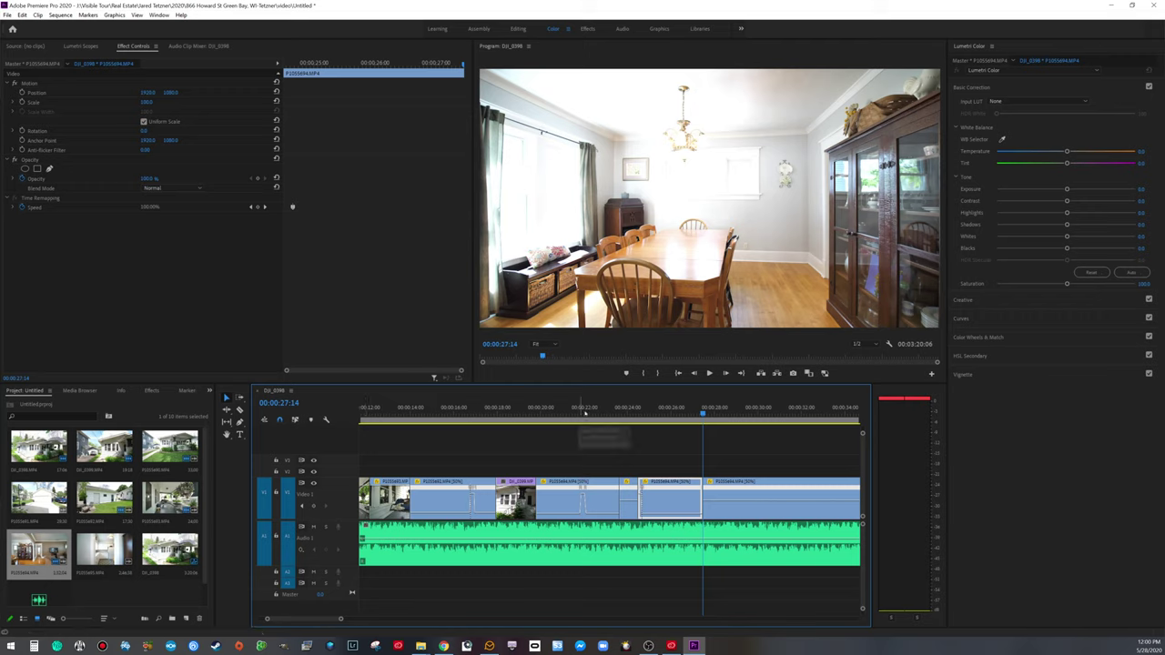
{"action": "left_click_drag", "start_coordinate": [770, 501], "coordinate": [816, 500]}
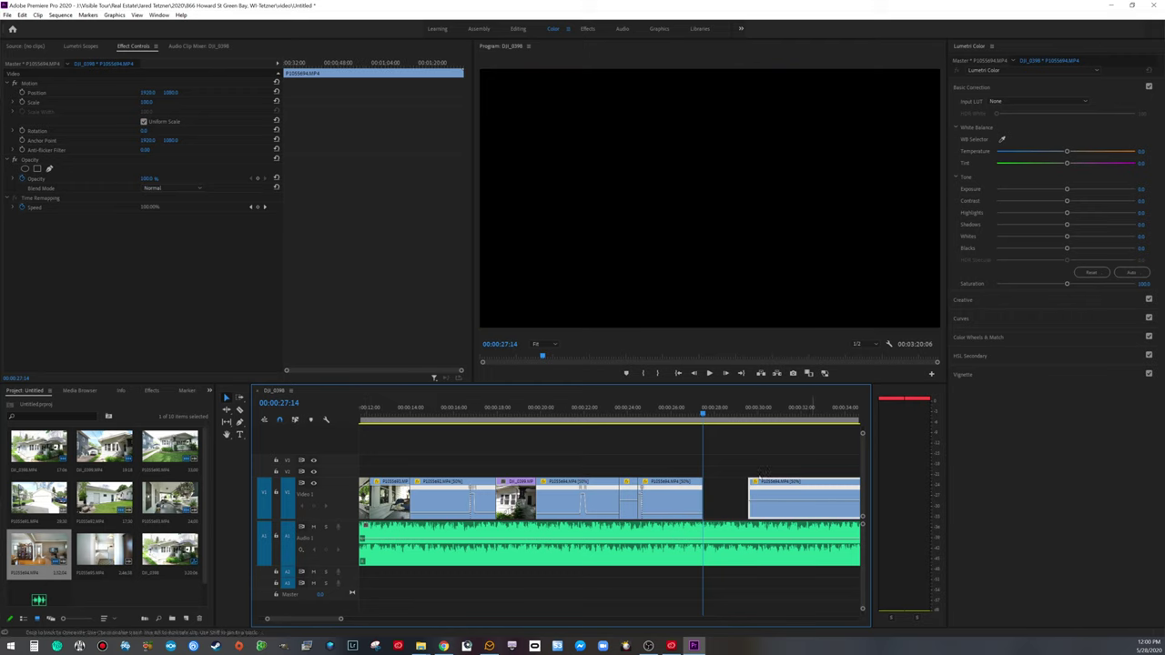
{"action": "left_click", "coordinate": [564, 411]}
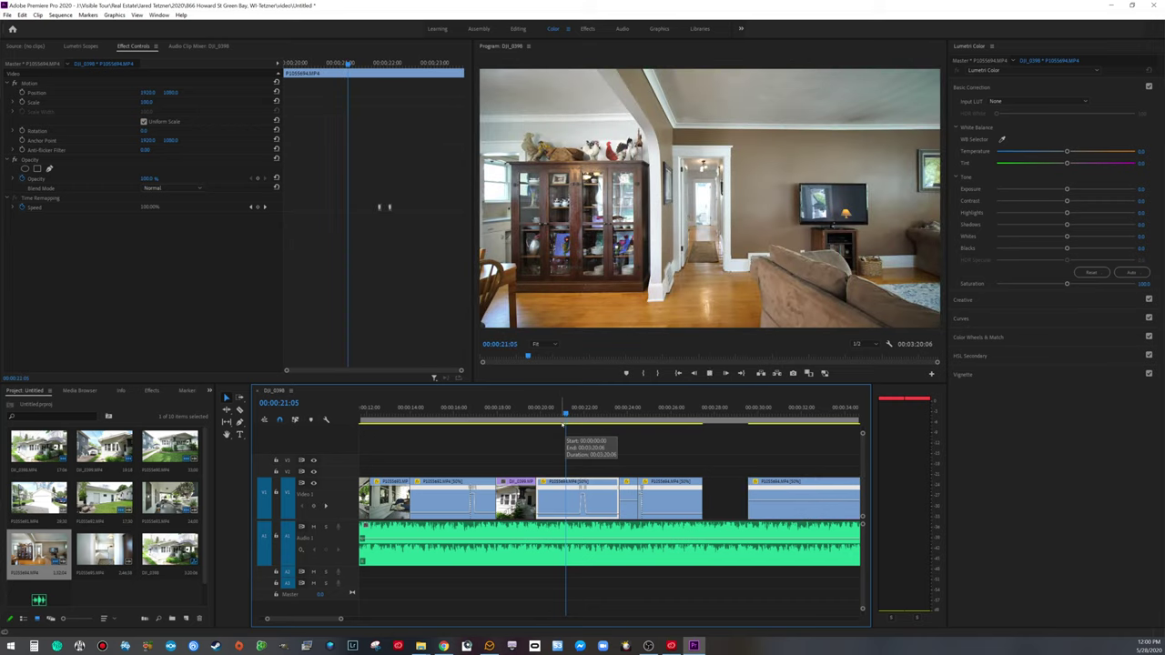
{"action": "key", "text": "space"}
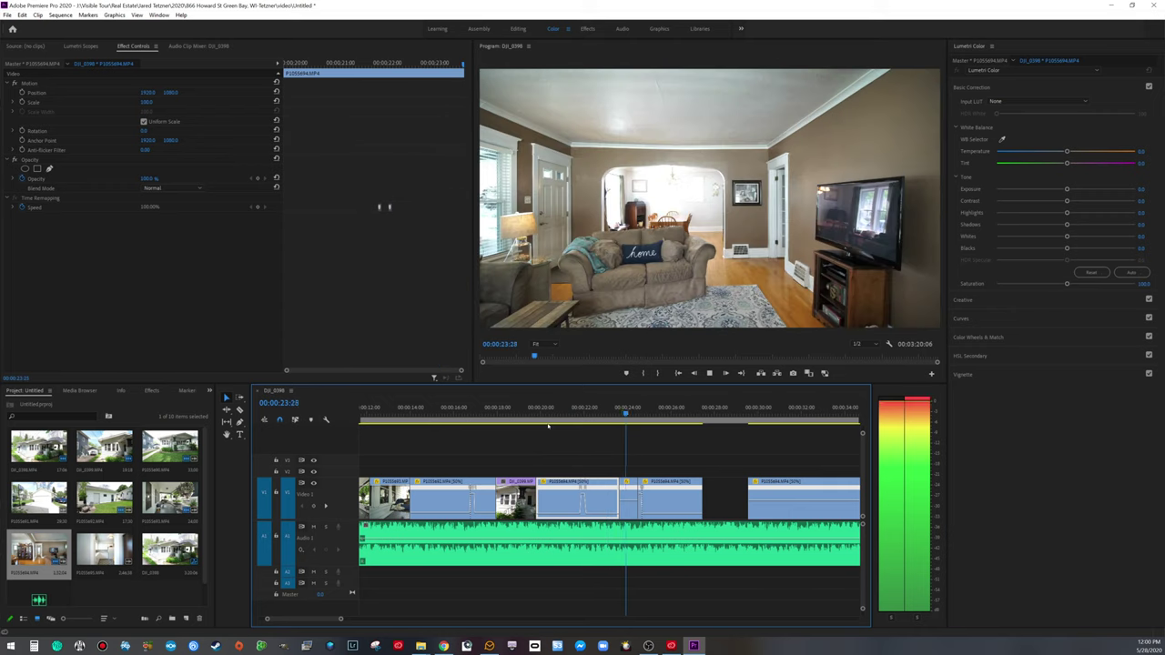
{"action": "key", "text": "space"}
{"action": "key", "text": "space"}
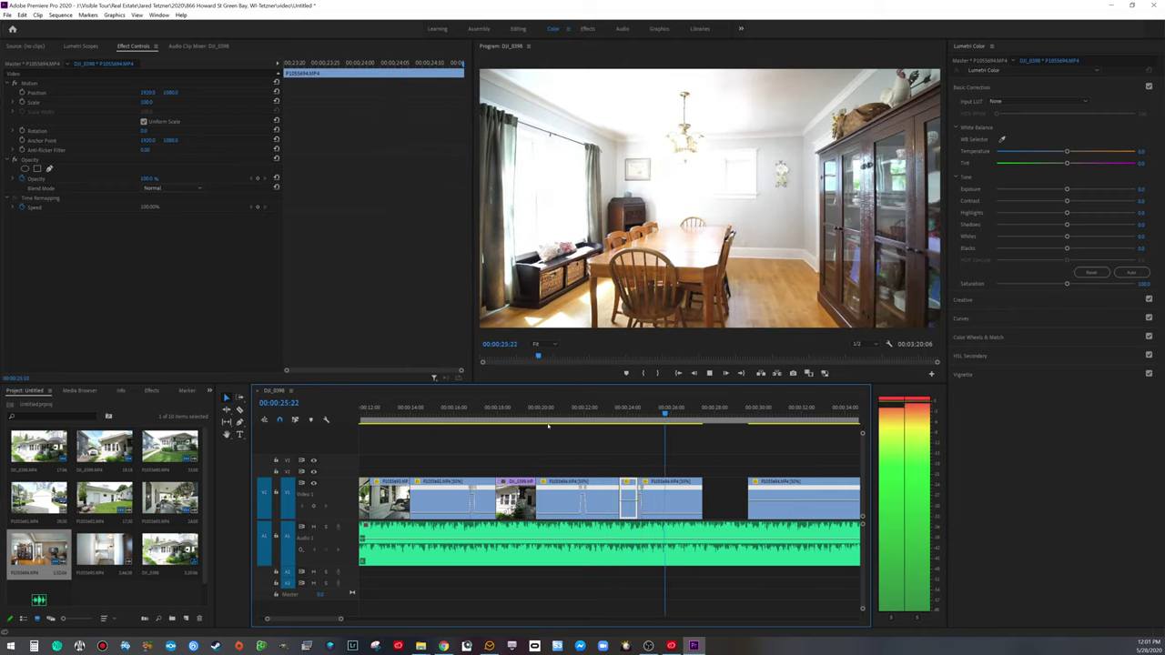
{"action": "key", "text": "space"}
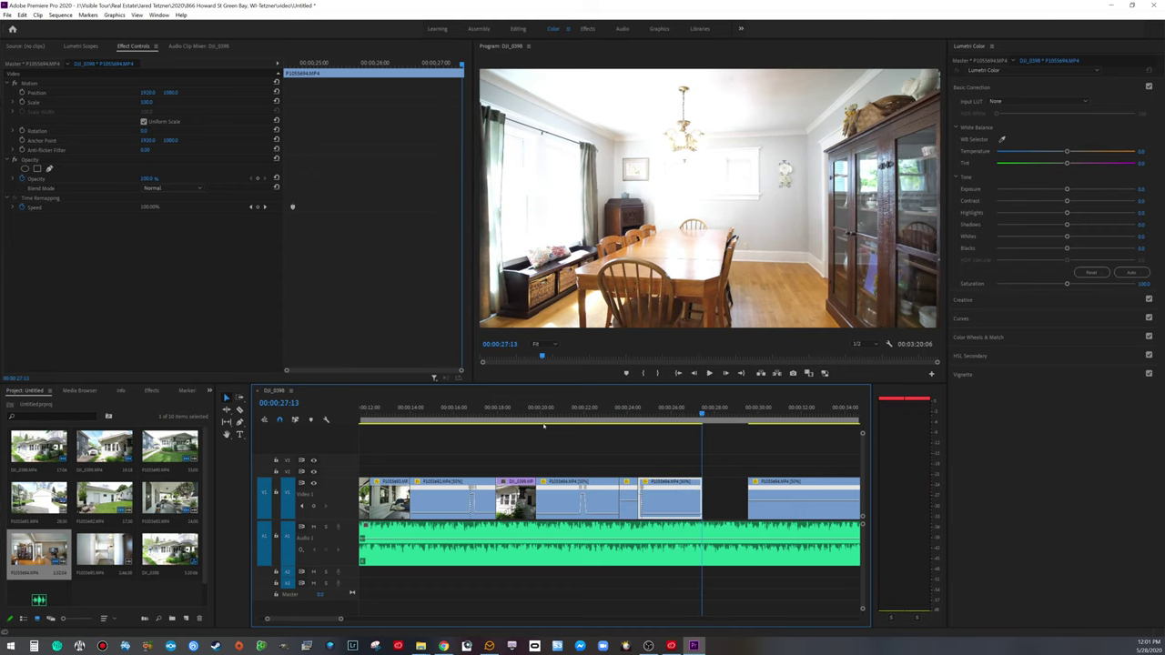
{"action": "left_click_drag", "start_coordinate": [701, 408], "coordinate": [660, 407]}
{"action": "left_click_drag", "start_coordinate": [340, 619], "coordinate": [447, 620]}
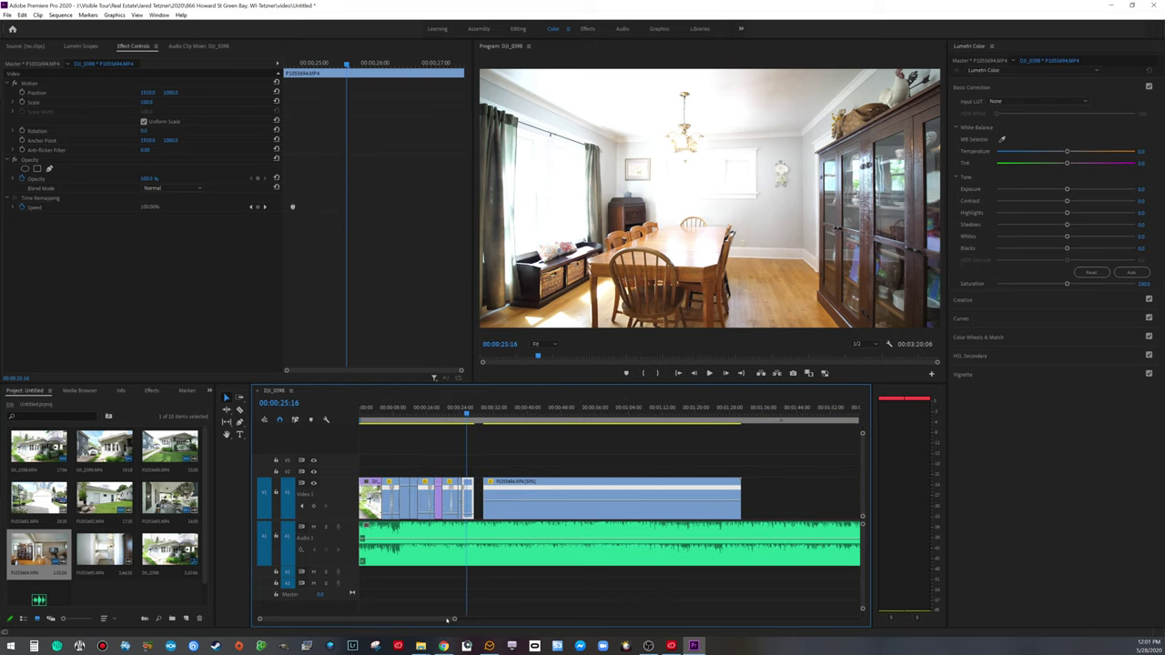
Step: Trim the post-gap clip's start to 00:00:28:09, preview, then delete the leftover dining-room clip
{"action": "left_click", "coordinate": [519, 495]}
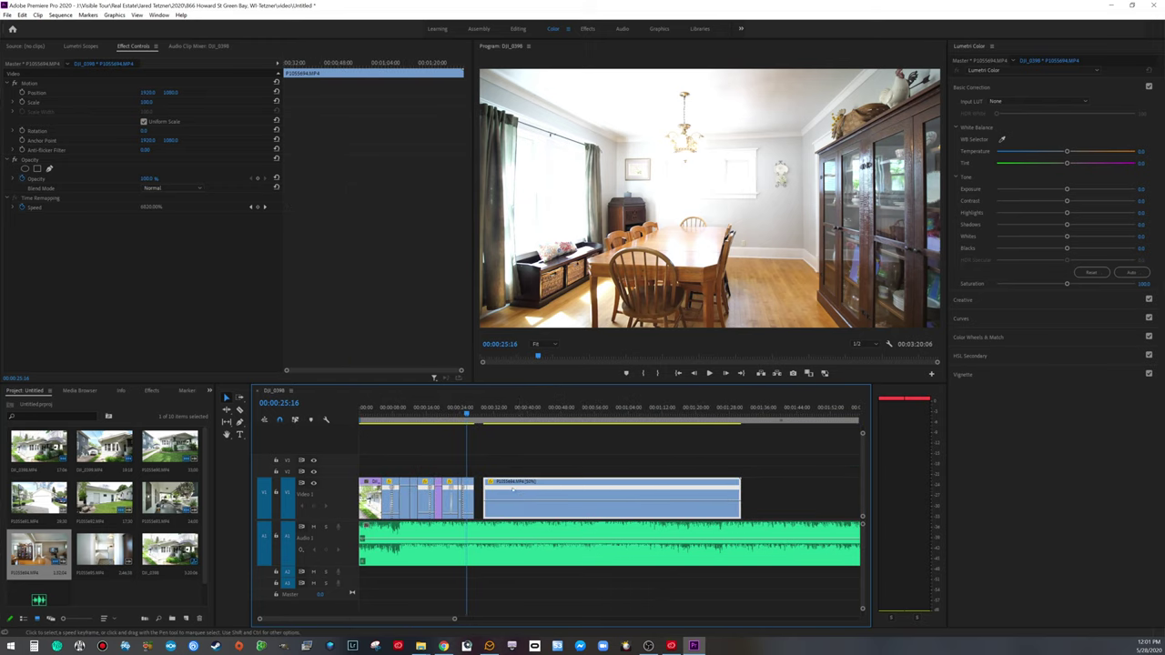
{"action": "left_click_drag", "start_coordinate": [467, 412], "coordinate": [667, 407]}
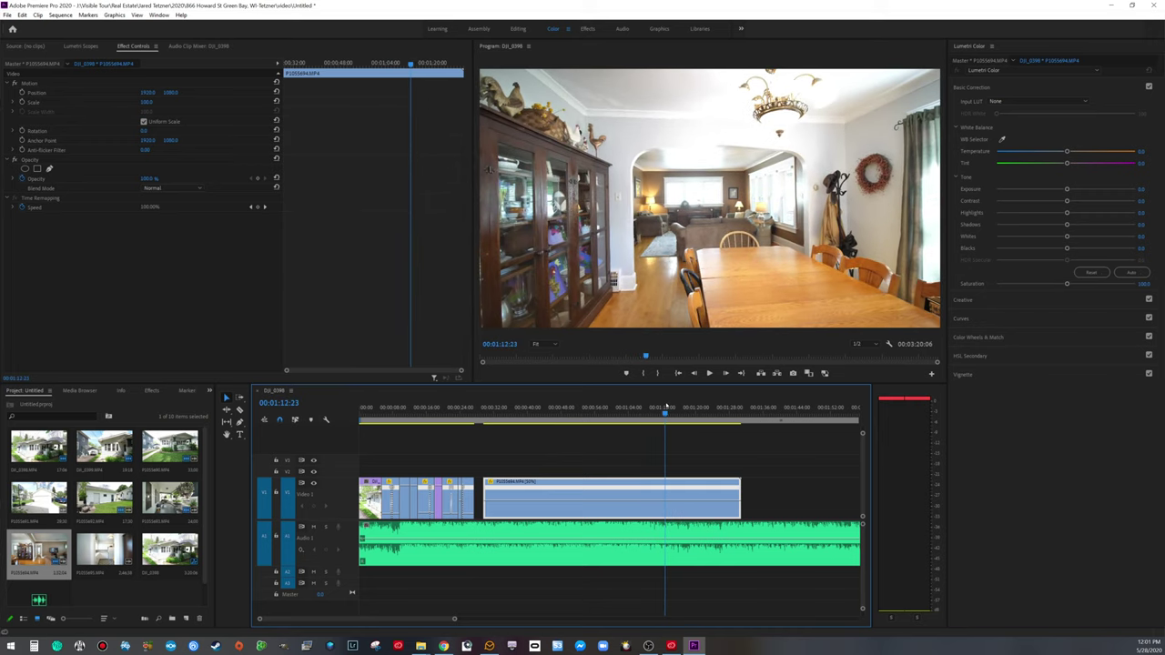
{"action": "left_click_drag", "start_coordinate": [486, 485], "coordinate": [510, 498]}
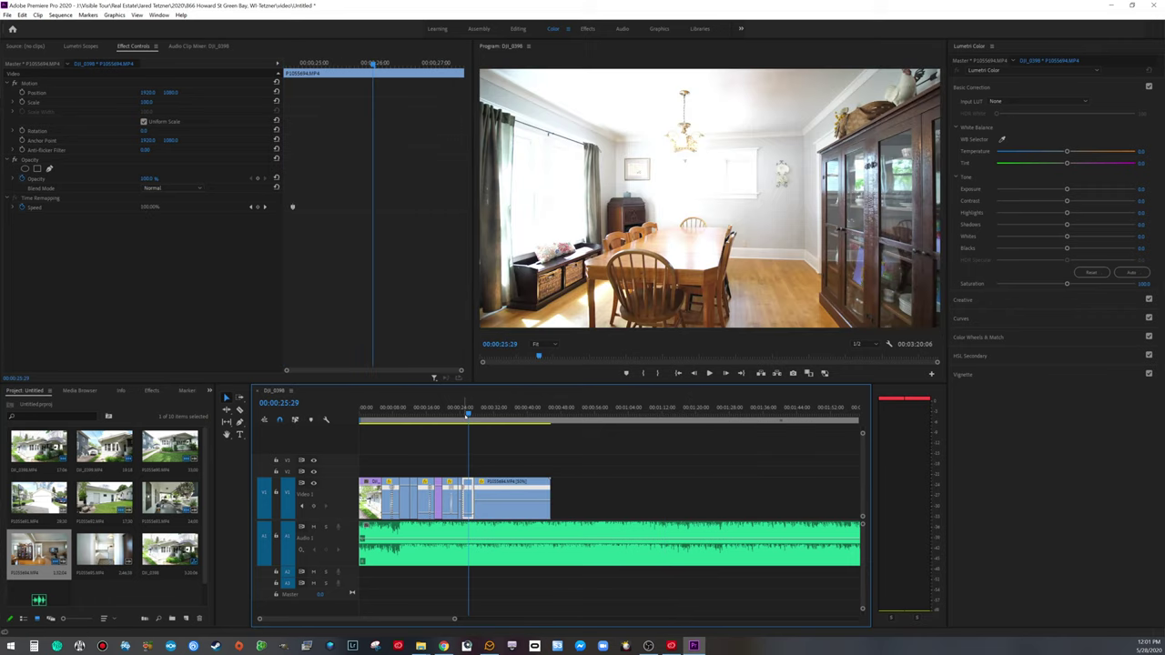
{"action": "key", "text": "space"}
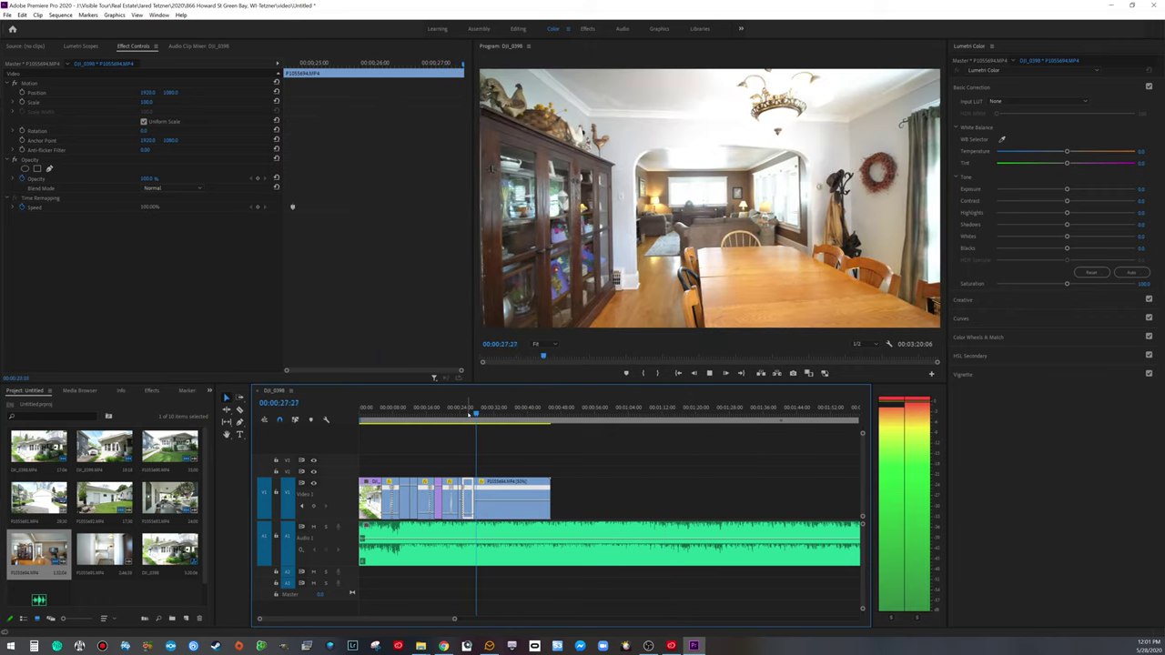
{"action": "key", "text": "space"}
{"action": "left_click", "coordinate": [521, 500]}
{"action": "key", "text": "Delete"}
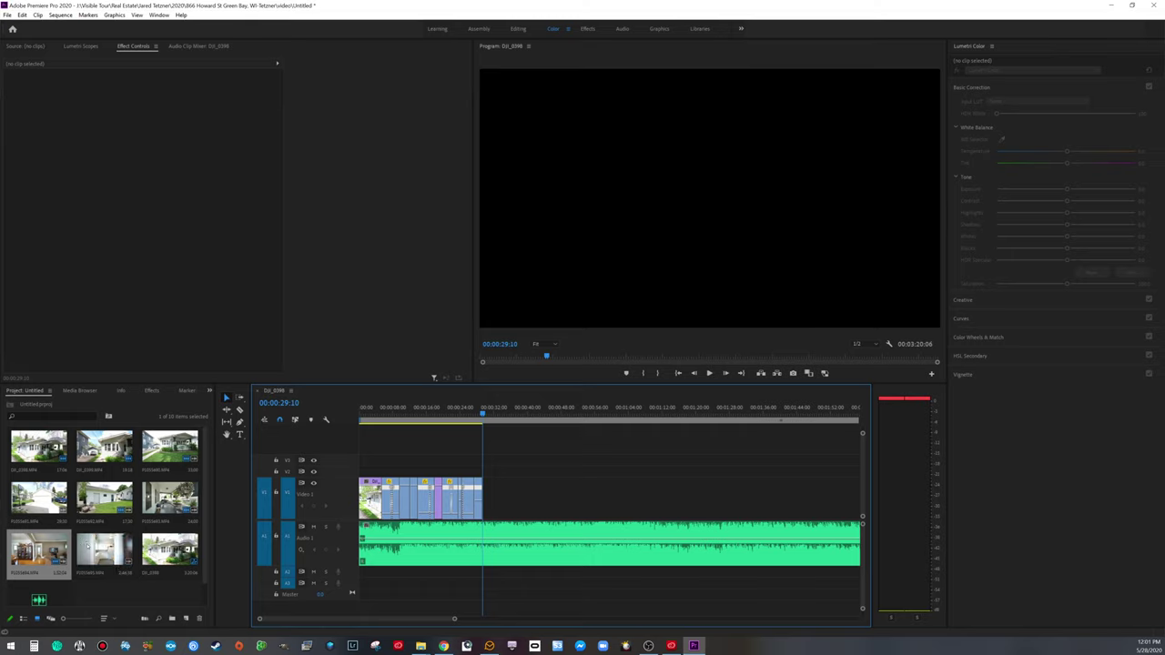
Step: Place kitchen clip P1055695.MP4 on V1 without its audio and trim its opening
{"action": "left_click_drag", "start_coordinate": [104, 551], "coordinate": [548, 576]}
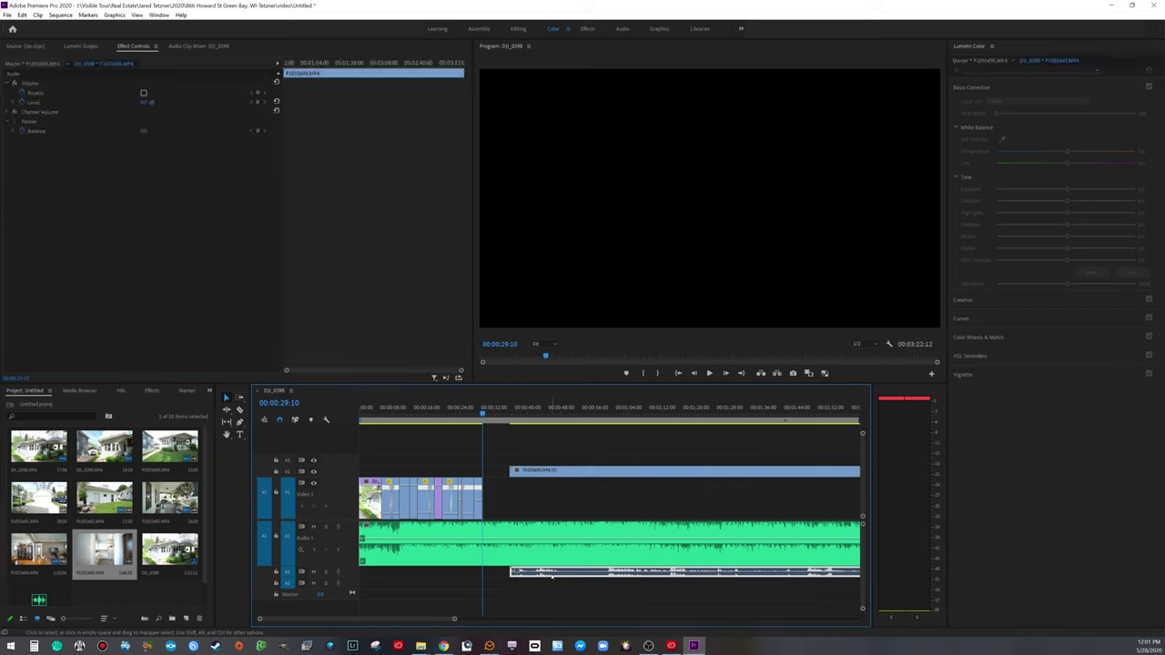
{"action": "key", "text": "Delete"}
{"action": "left_click_drag", "start_coordinate": [542, 472], "coordinate": [541, 497]}
{"action": "left_click_drag", "start_coordinate": [496, 411], "coordinate": [539, 433]}
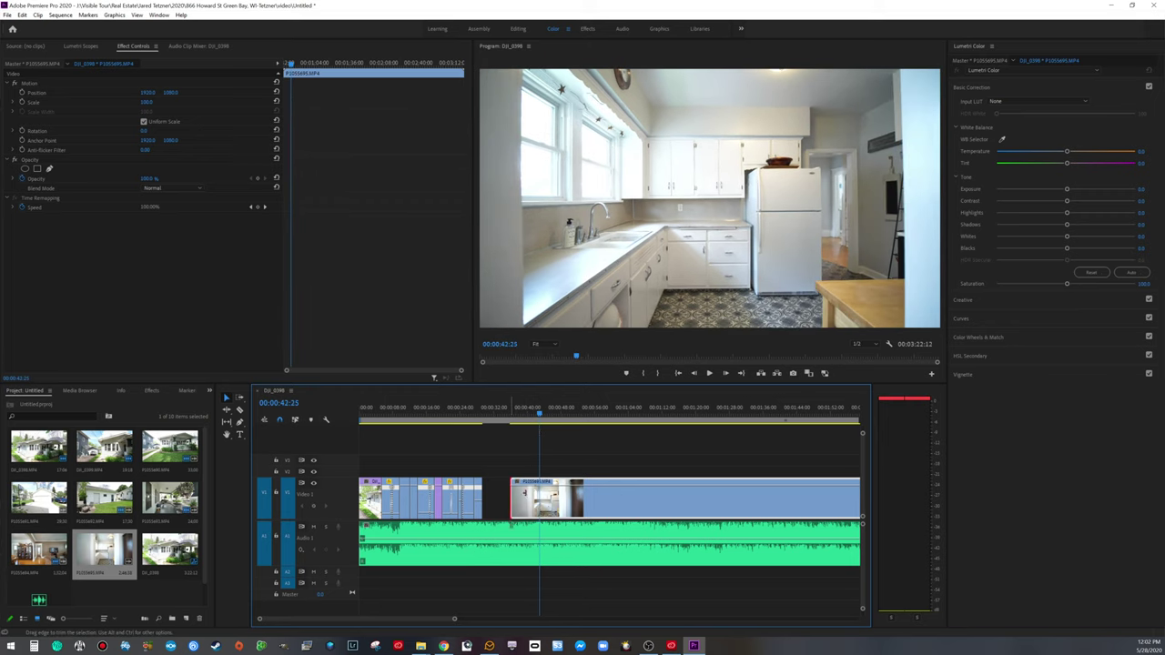
{"action": "left_click_drag", "start_coordinate": [512, 498], "coordinate": [540, 499]}
Step: Preview the cut into the kitchen and split the kitchen clip at 00:00:31:09
{"action": "left_click", "coordinate": [533, 503]}
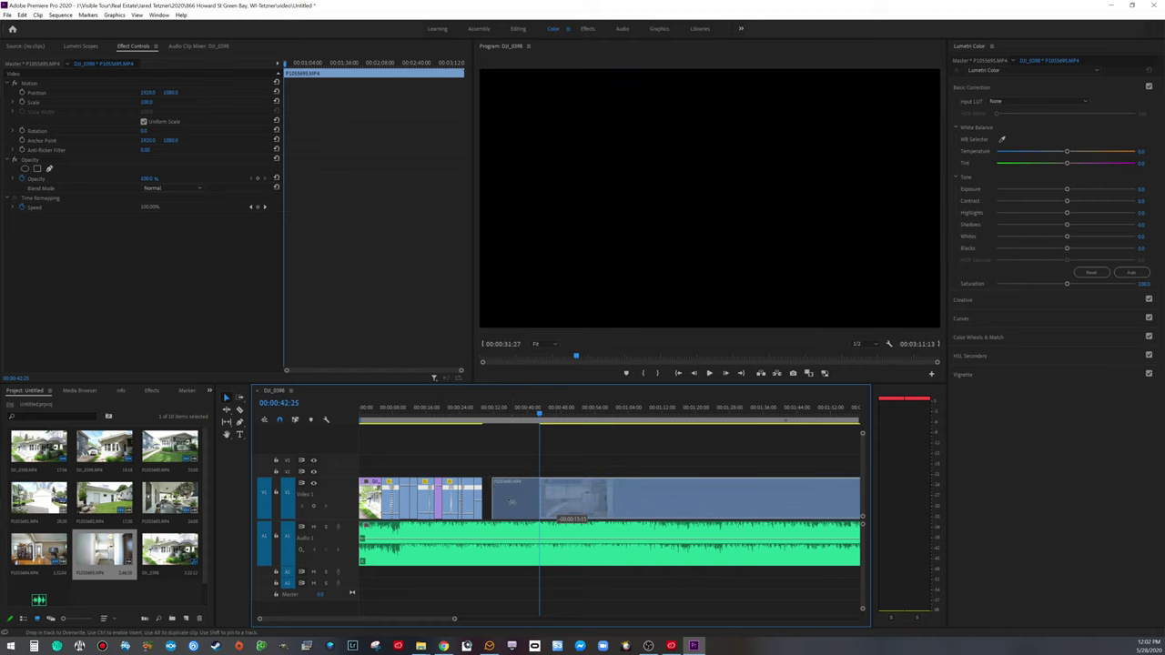
{"action": "key", "text": "Delete"}
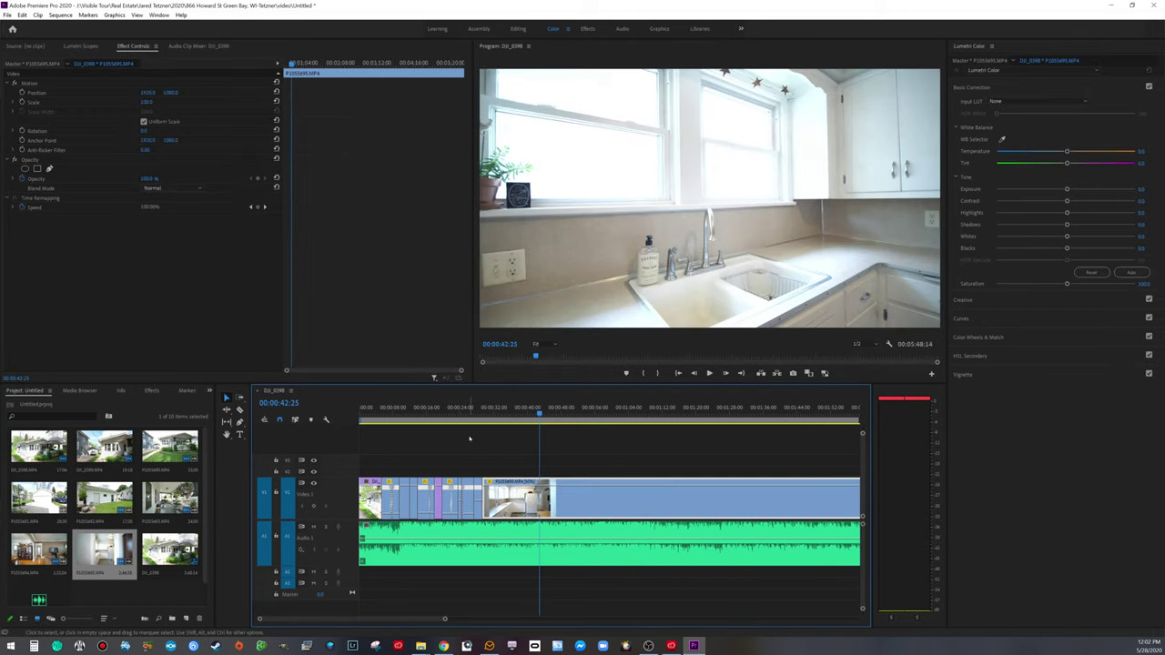
{"action": "left_click", "coordinate": [477, 415]}
{"action": "key", "text": "space"}
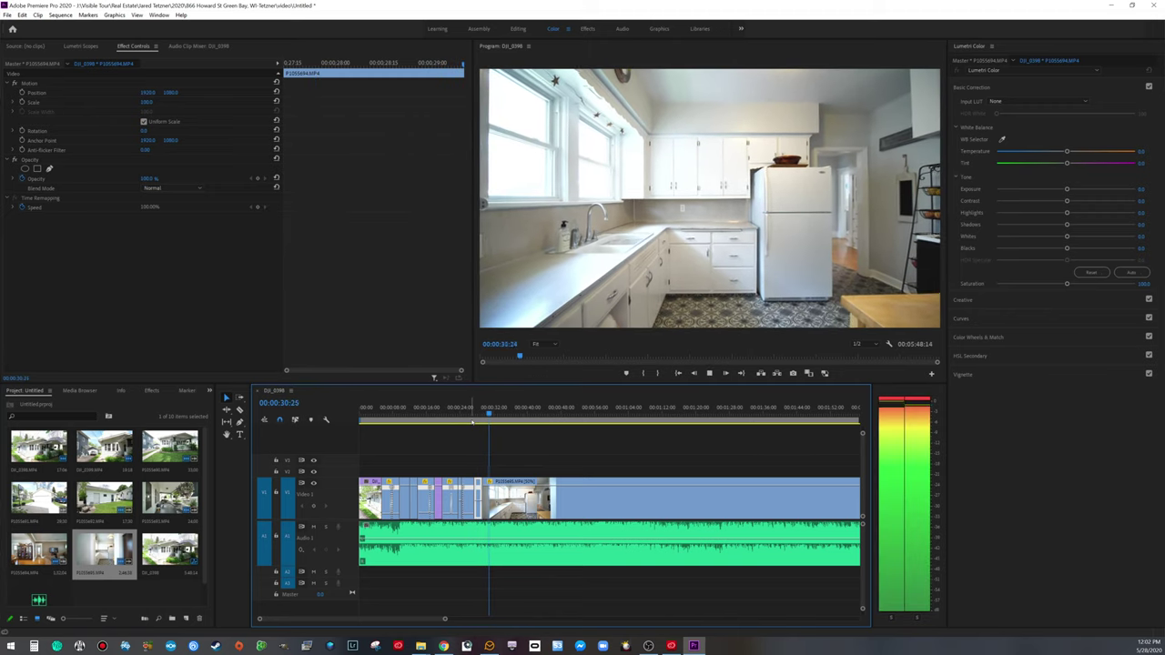
{"action": "key", "text": "space"}
{"action": "key", "text": "ctrl+k"}
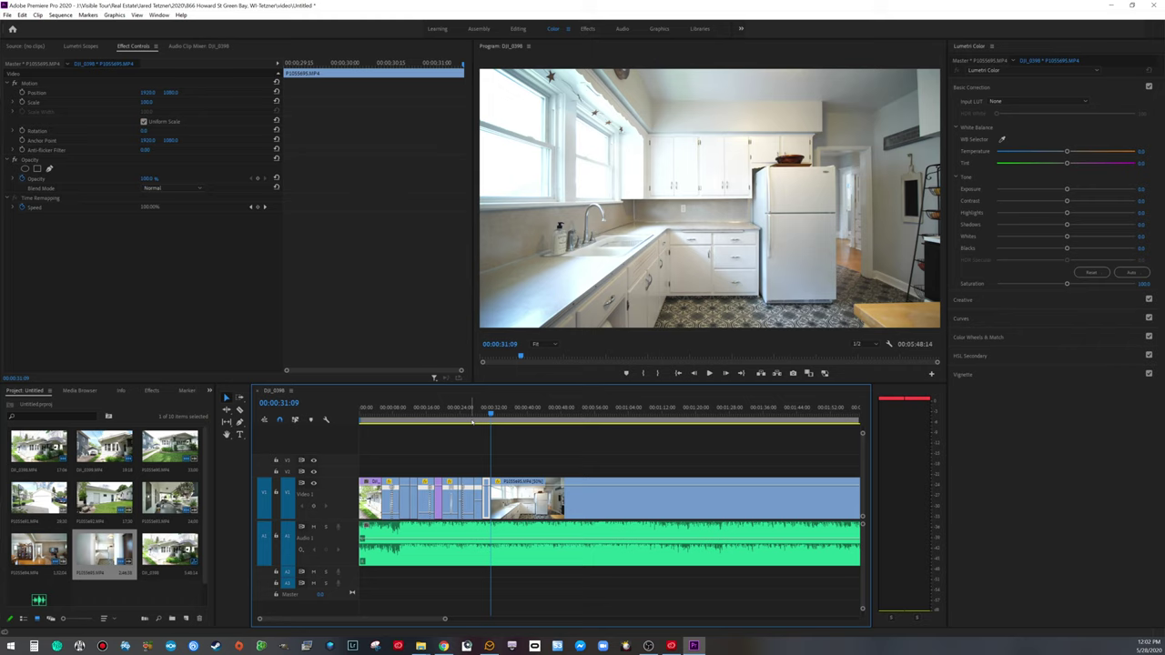
Step: Slide the kitchen clip left on V1 so it butts against the dining-room shot
{"action": "left_click_drag", "start_coordinate": [490, 412], "coordinate": [602, 407]}
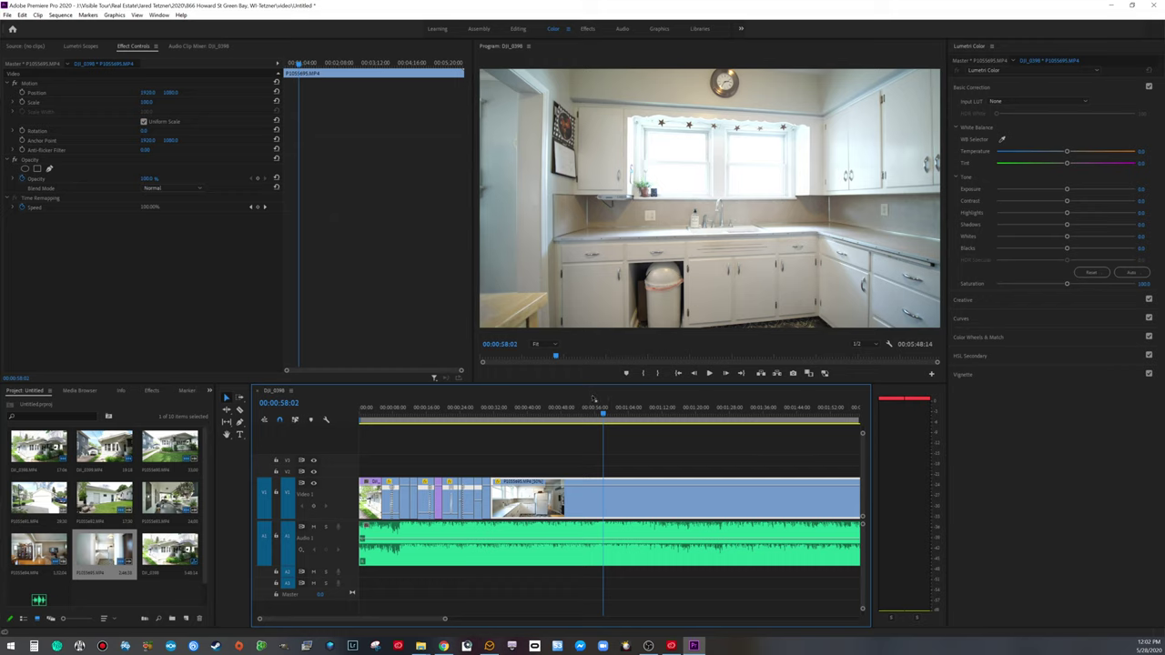
{"action": "left_click_drag", "start_coordinate": [443, 619], "coordinate": [517, 618]}
{"action": "left_click_drag", "start_coordinate": [492, 414], "coordinate": [532, 415]}
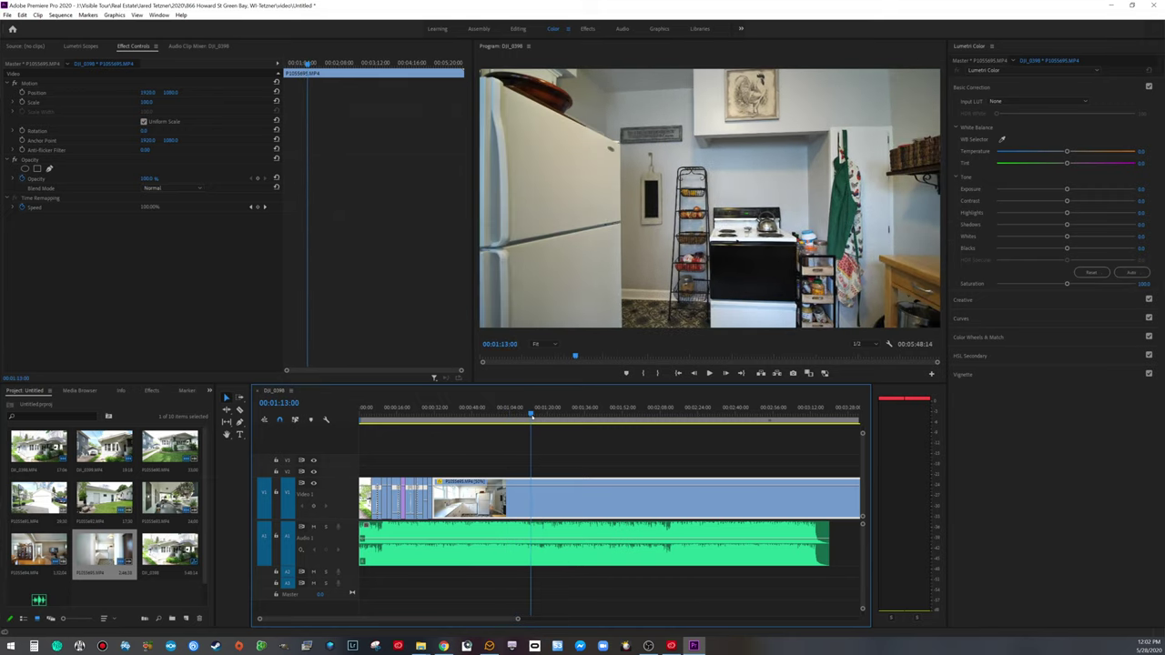
{"action": "left_click_drag", "start_coordinate": [453, 497], "coordinate": [453, 498]}
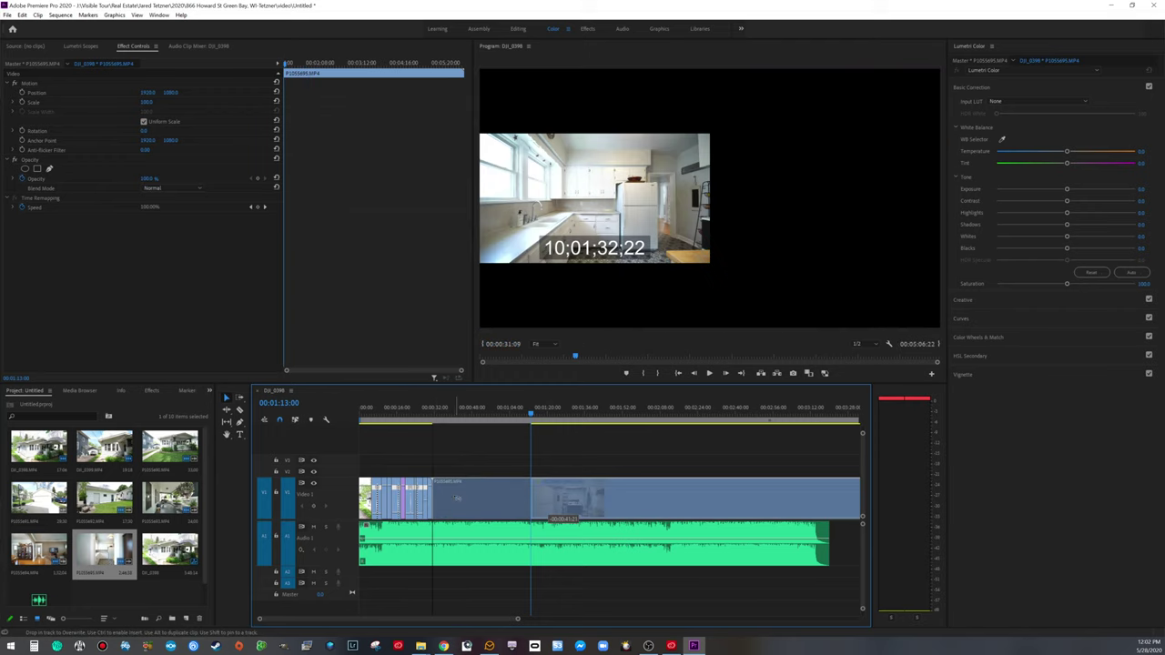
{"action": "left_click", "coordinate": [431, 414]}
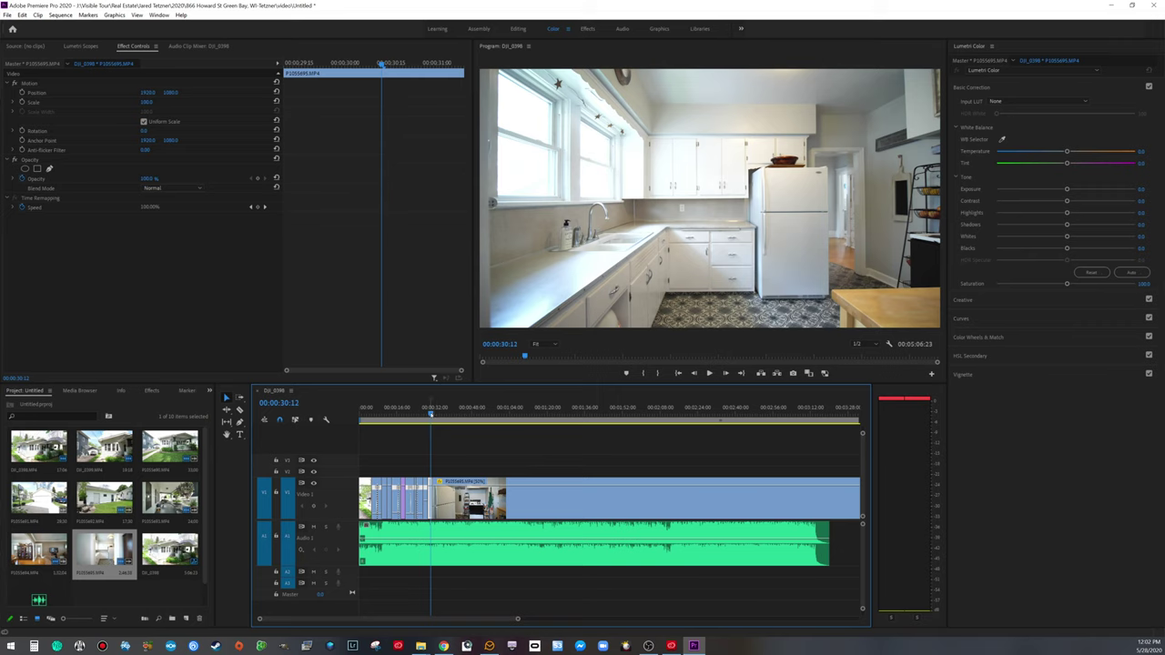
{"action": "left_click_drag", "start_coordinate": [431, 414], "coordinate": [426, 414]}
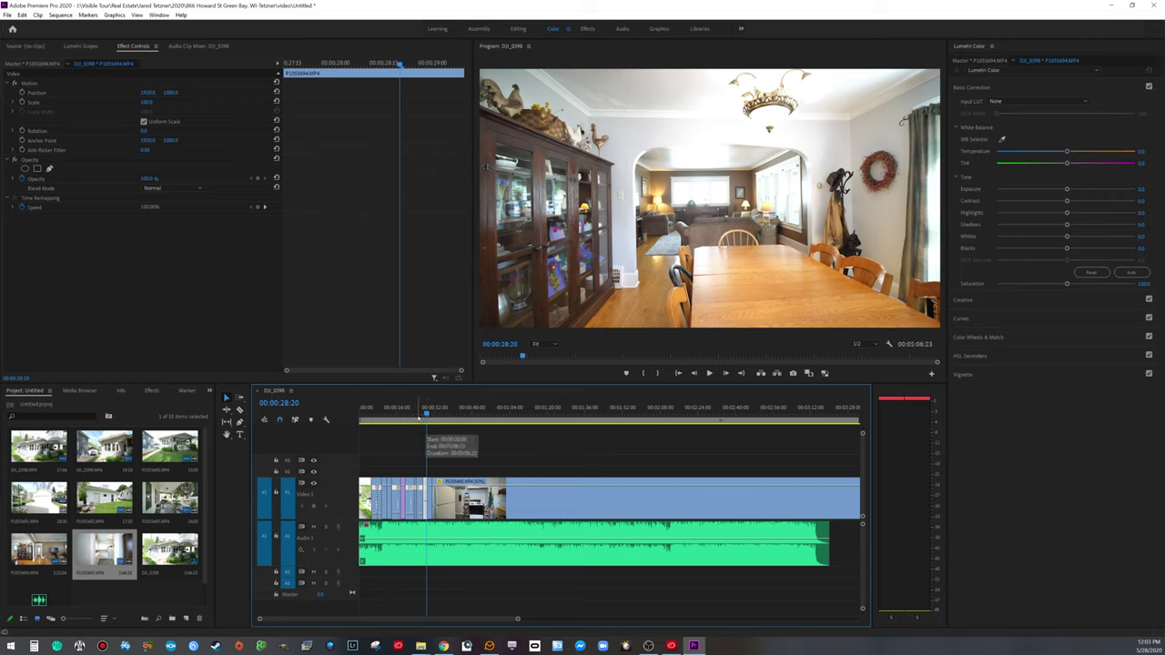
Step: Scrub the walkthrough to the bedroom and trim the V1 clip's start to that point
{"action": "key", "text": "space"}
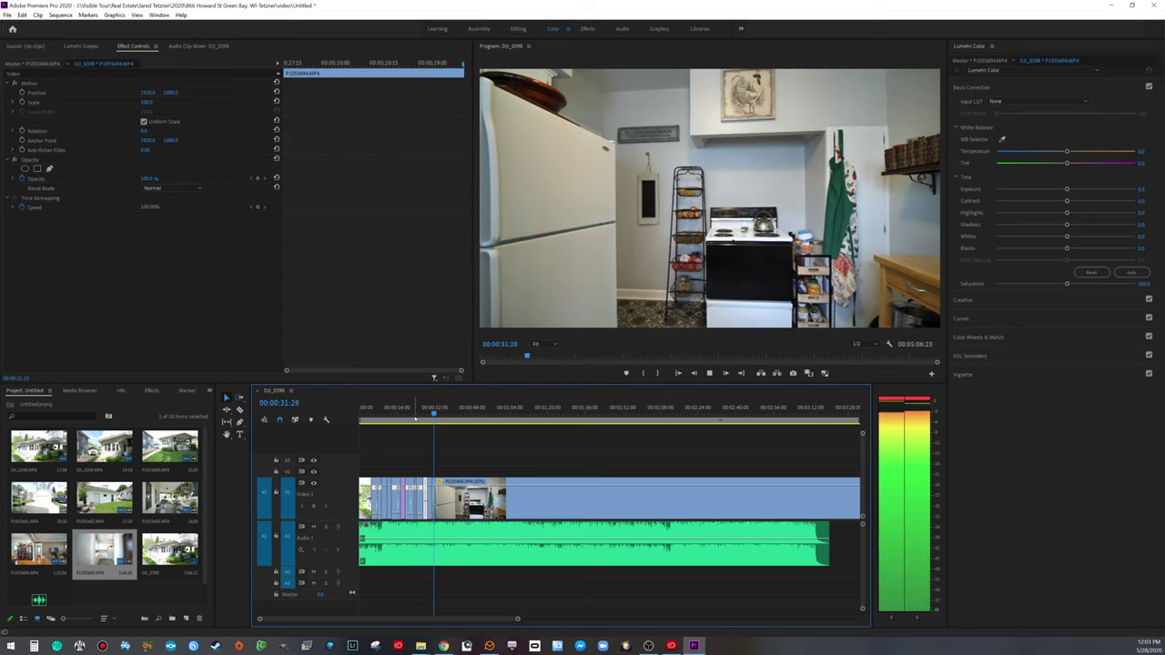
{"action": "key", "text": "space"}
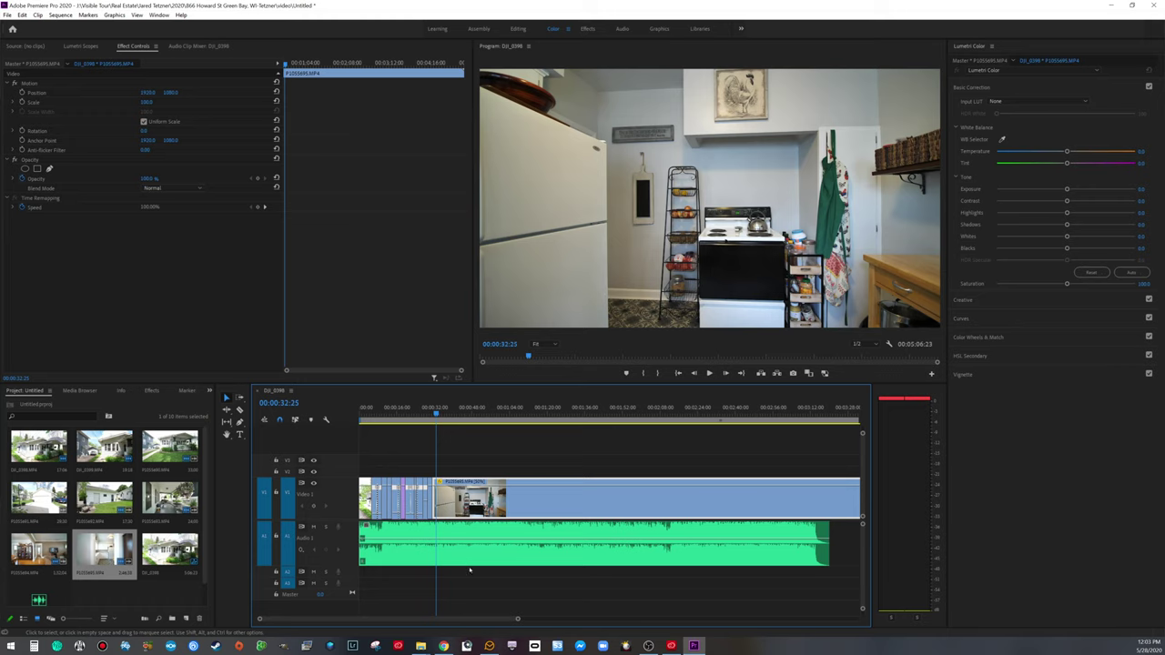
{"action": "left_click_drag", "start_coordinate": [435, 412], "coordinate": [573, 431]}
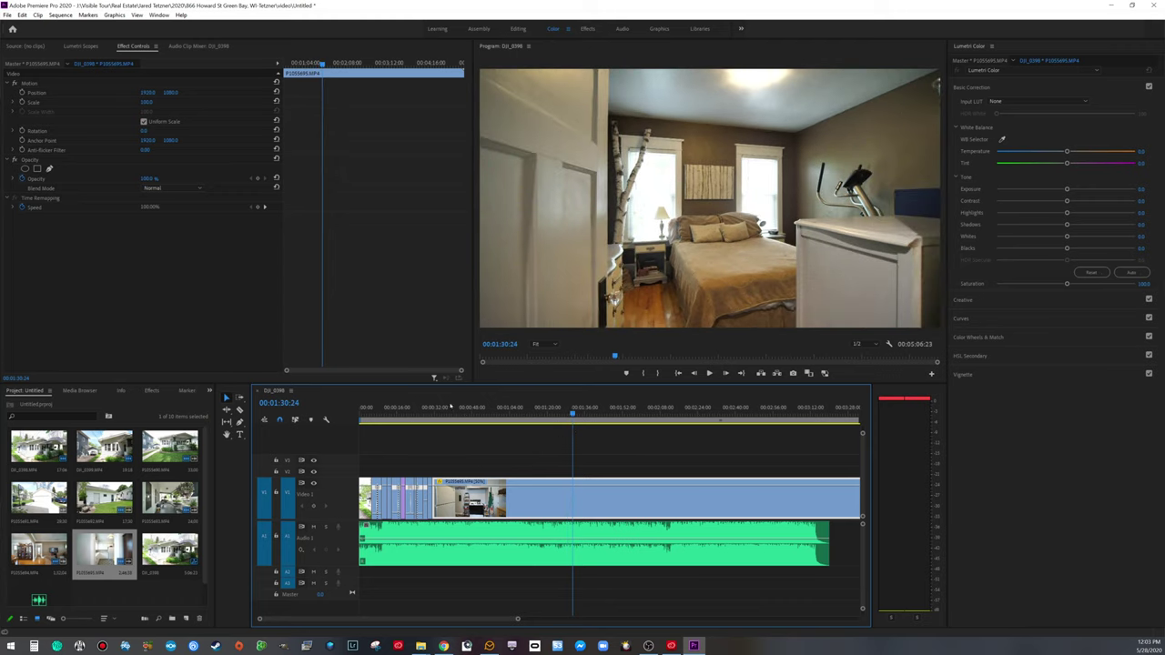
{"action": "left_click", "coordinate": [431, 414]}
{"action": "key", "text": "space"}
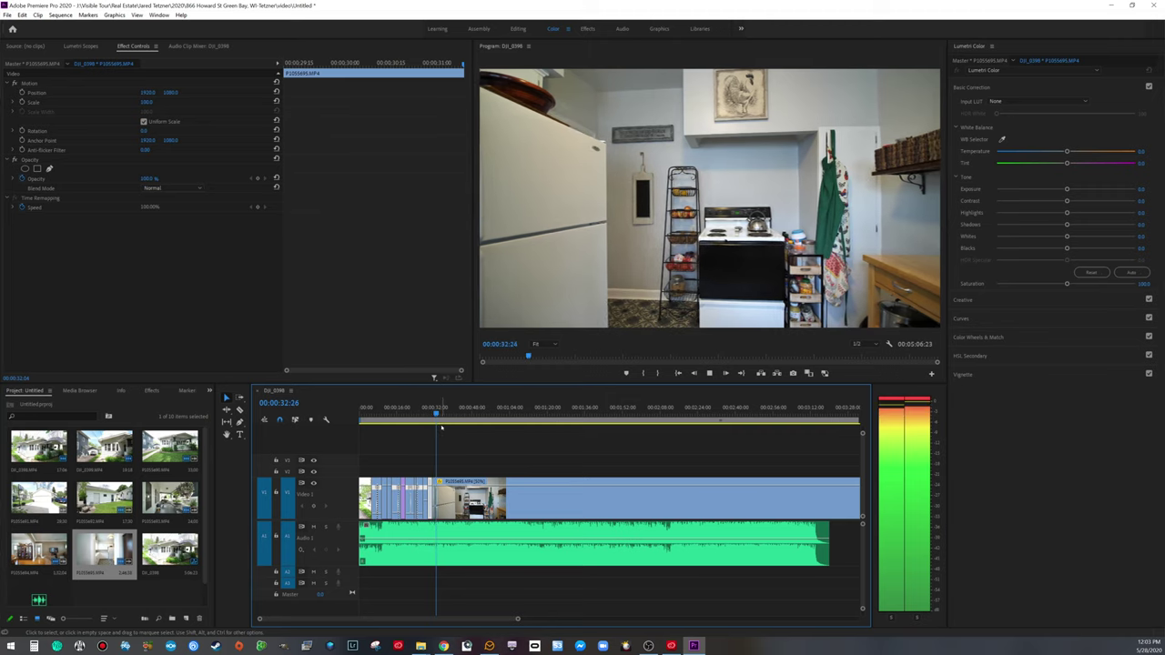
{"action": "key", "text": "space"}
{"action": "left_click_drag", "start_coordinate": [440, 415], "coordinate": [571, 415]}
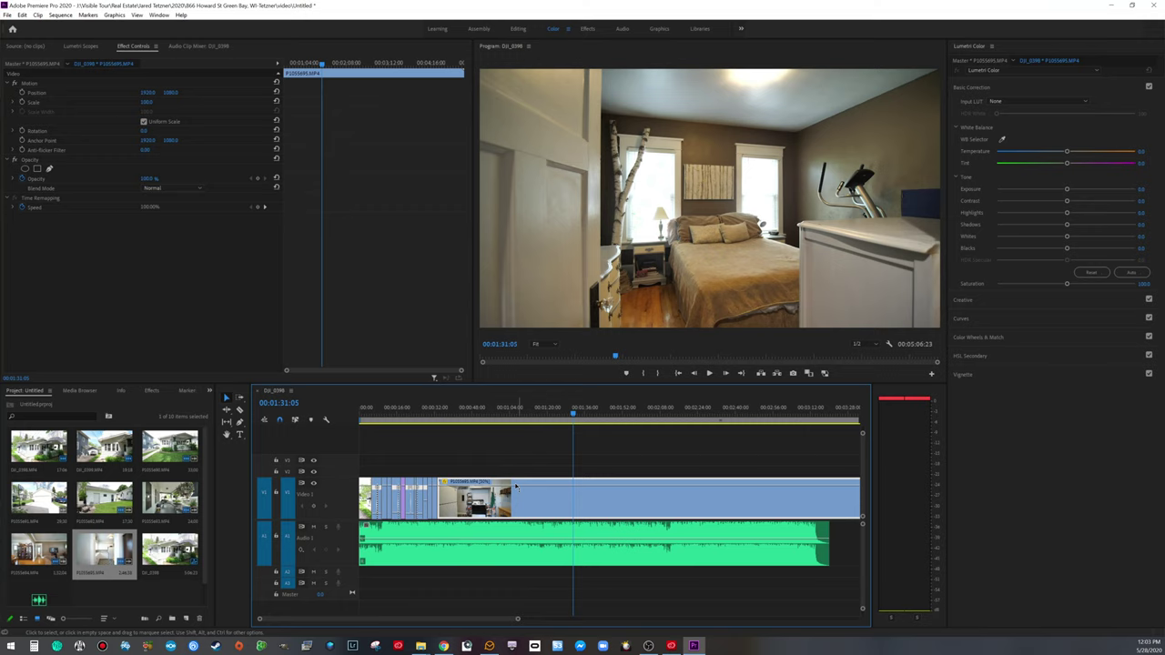
{"action": "left_click_drag", "start_coordinate": [438, 497], "coordinate": [461, 487]}
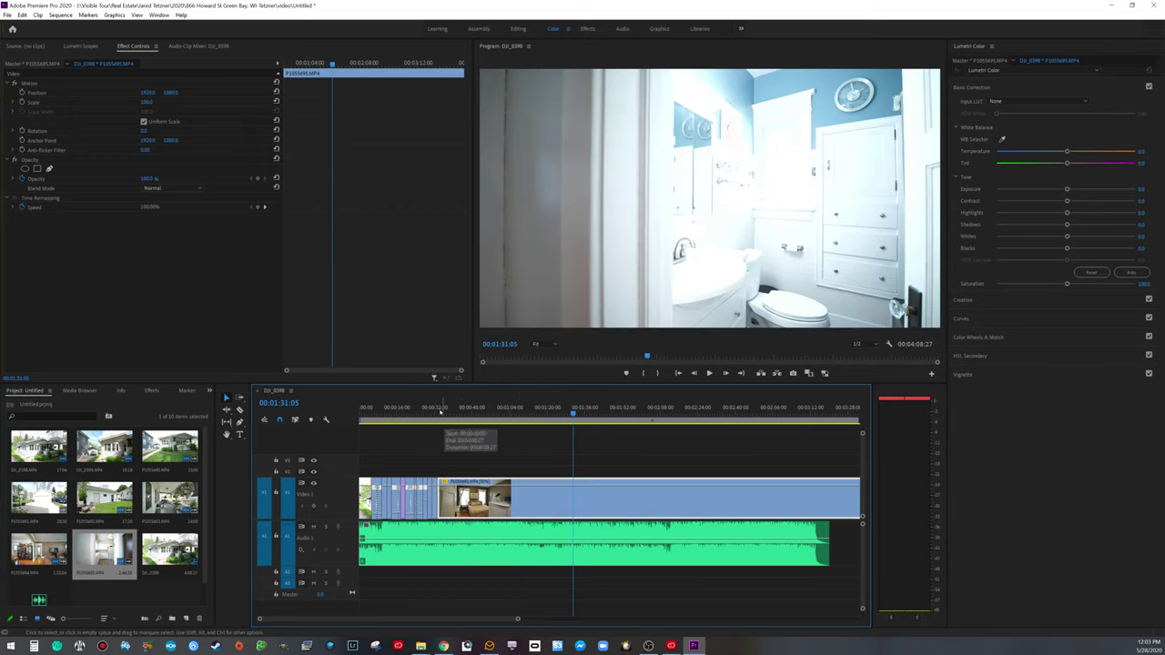
Step: Close the gap after the kitchen and cut the footage between bedroom and bunk-bed room
{"action": "left_click", "coordinate": [434, 407]}
{"action": "key", "text": "space"}
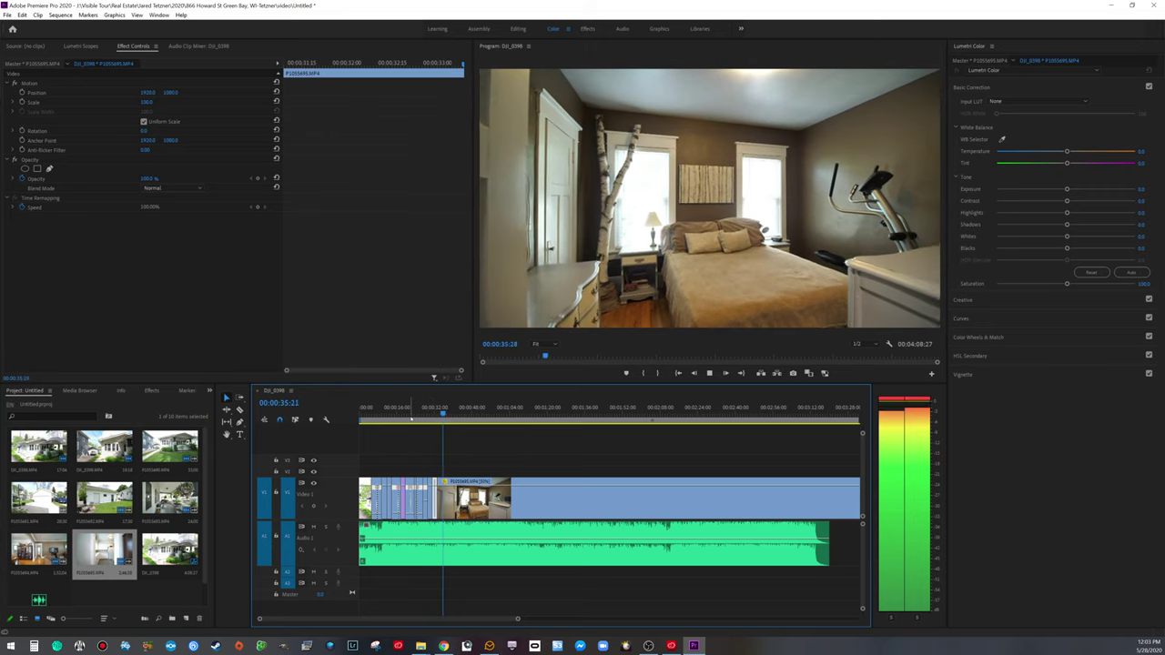
{"action": "key", "text": "space"}
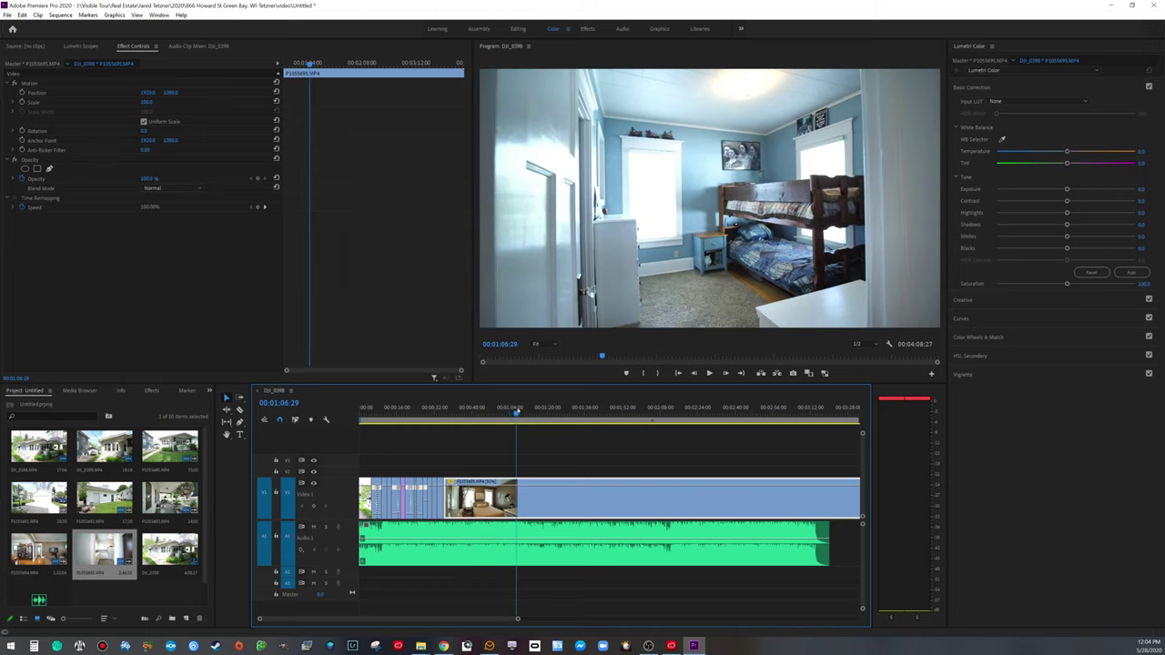
{"action": "left_click_drag", "start_coordinate": [519, 413], "coordinate": [517, 412]}
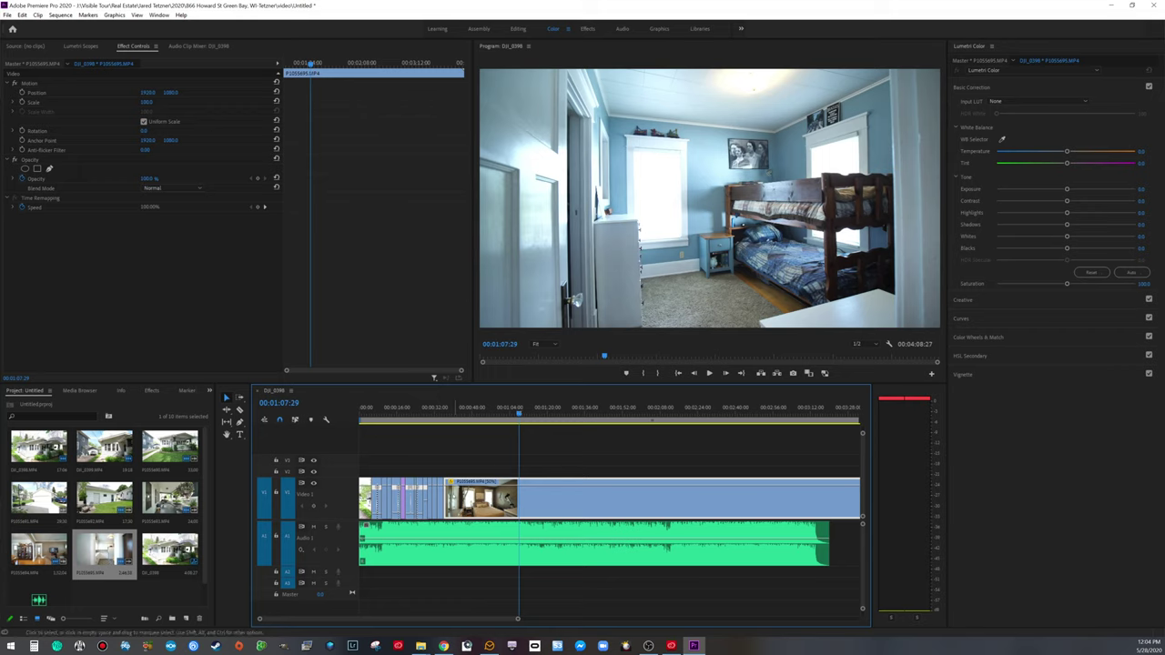
{"action": "left_click_drag", "start_coordinate": [501, 475], "coordinate": [451, 465]}
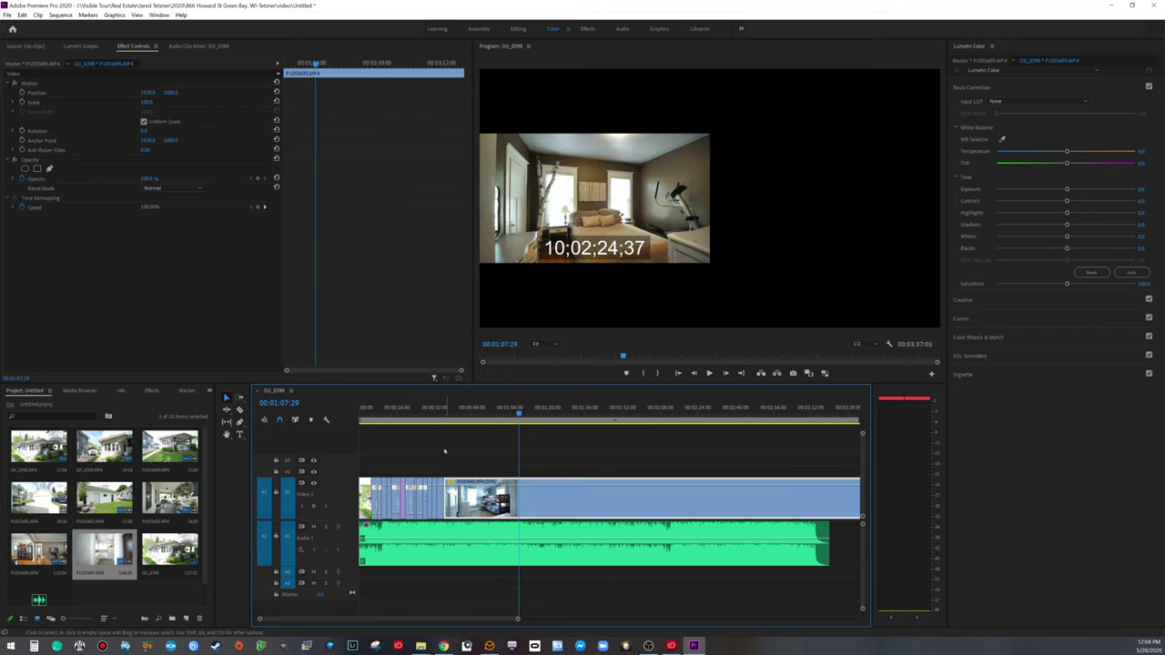
{"action": "left_click_drag", "start_coordinate": [433, 412], "coordinate": [436, 414]}
{"action": "key", "text": "space"}
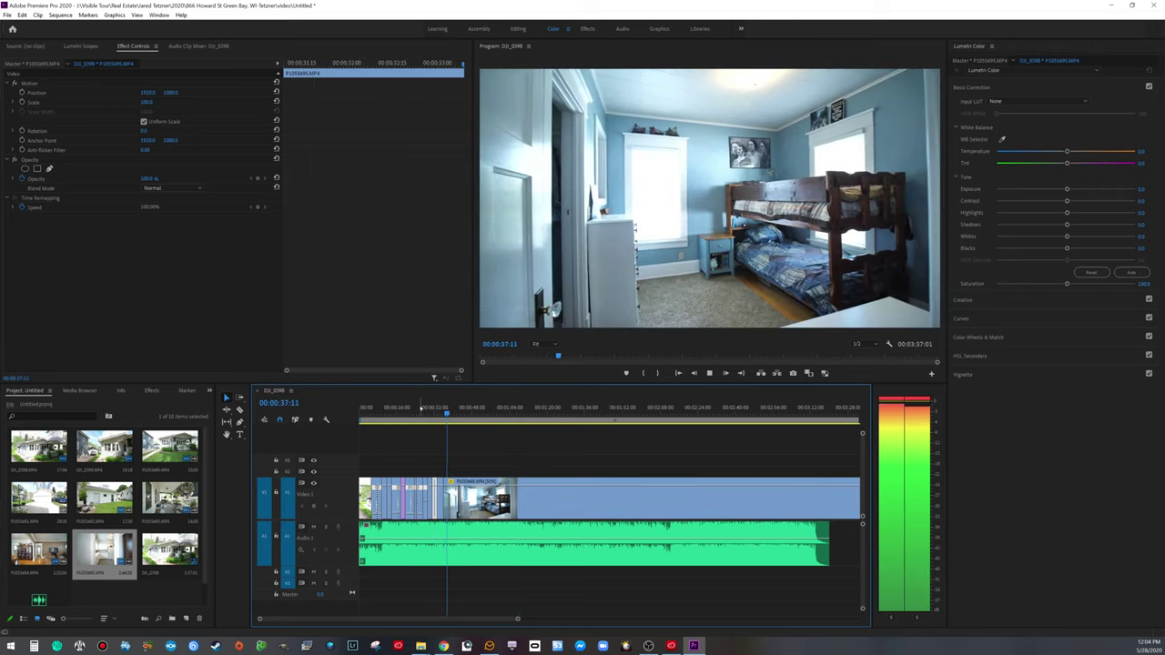
{"action": "key", "text": "space"}
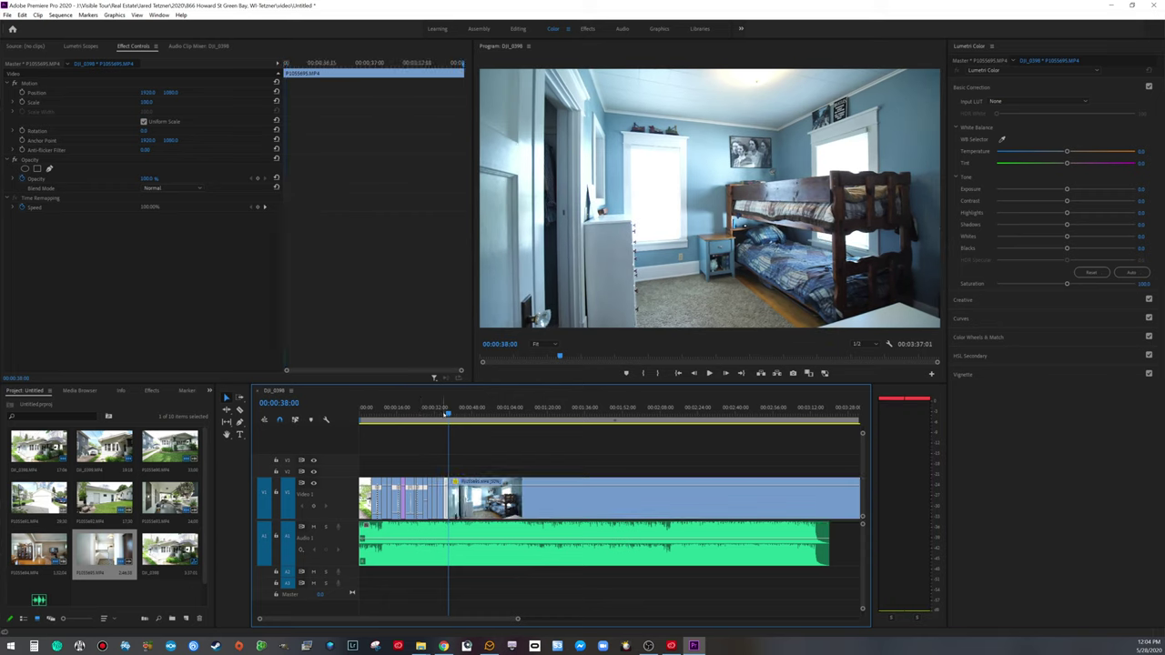
Step: Trim the footage leading into the bathroom and close the gap after the bunk-bed room
{"action": "left_click_drag", "start_coordinate": [448, 414], "coordinate": [518, 414]}
{"action": "left_click_drag", "start_coordinate": [521, 426], "coordinate": [553, 430]}
{"action": "left_click_drag", "start_coordinate": [449, 498], "coordinate": [448, 498]}
{"action": "key", "text": "Up"}
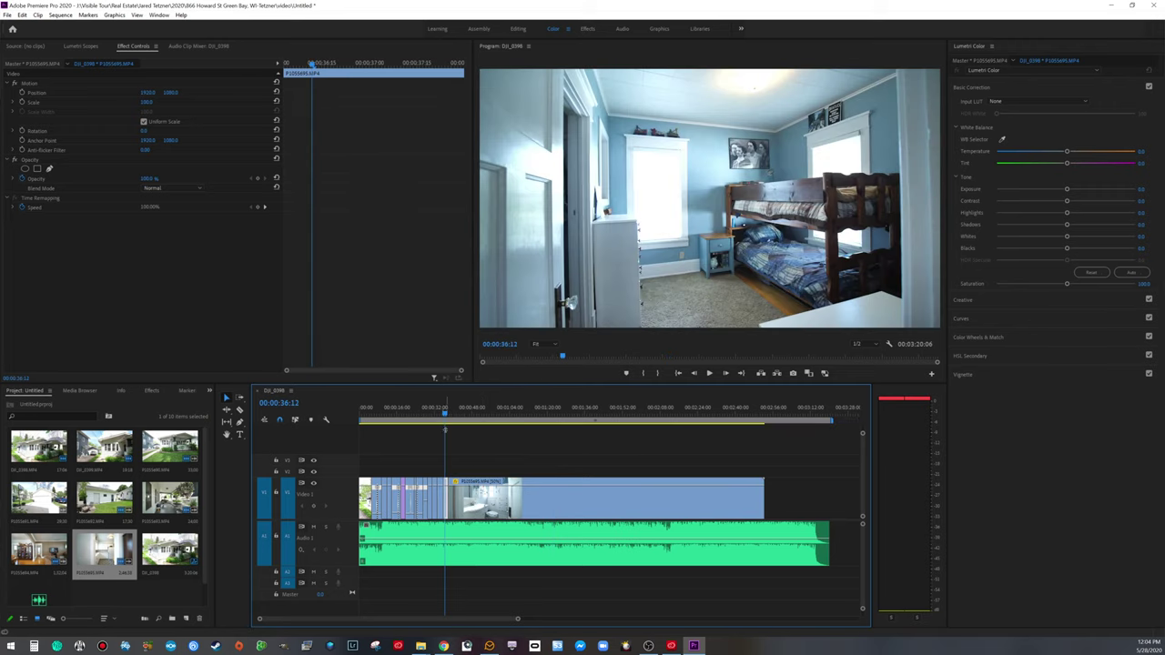
Step: Trim the footage before the white bunk-bed bedroom and delete the resulting gap
{"action": "key", "text": "space"}
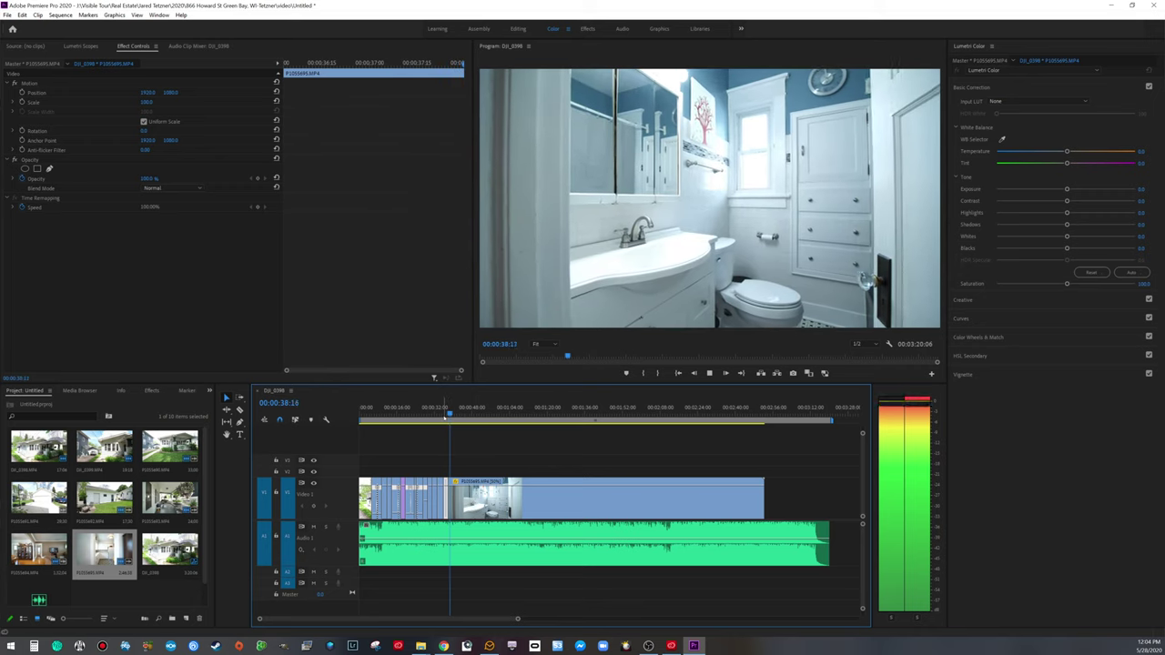
{"action": "key", "text": "space"}
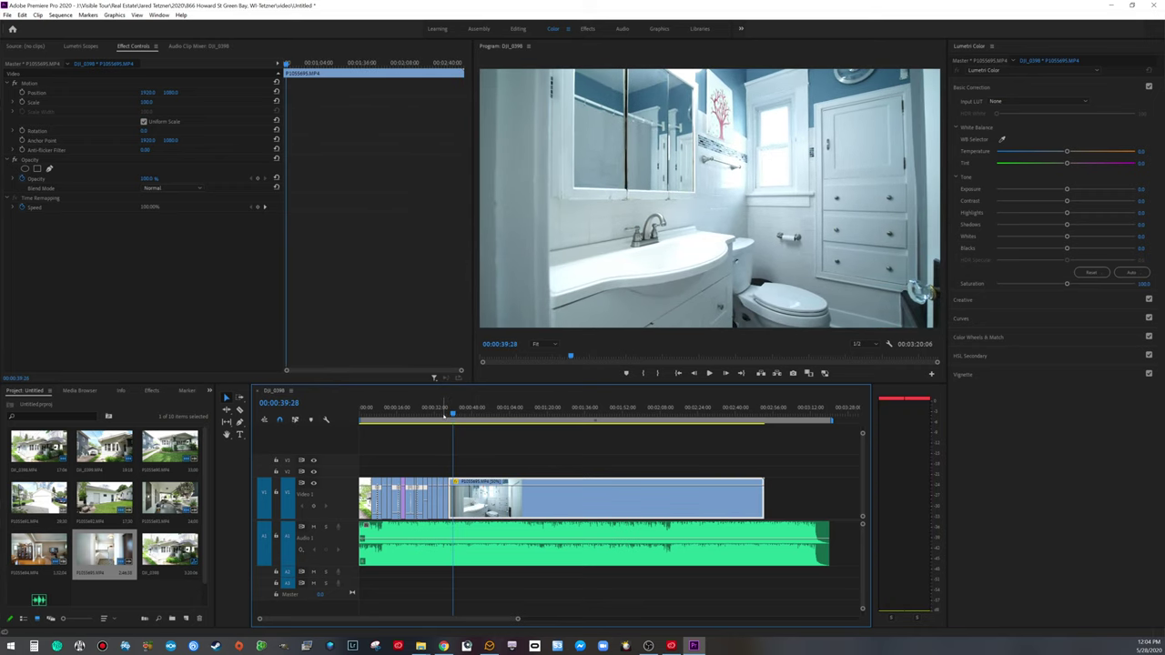
{"action": "key", "text": "l"}
{"action": "key", "text": "l"}
{"action": "key", "text": "l"}
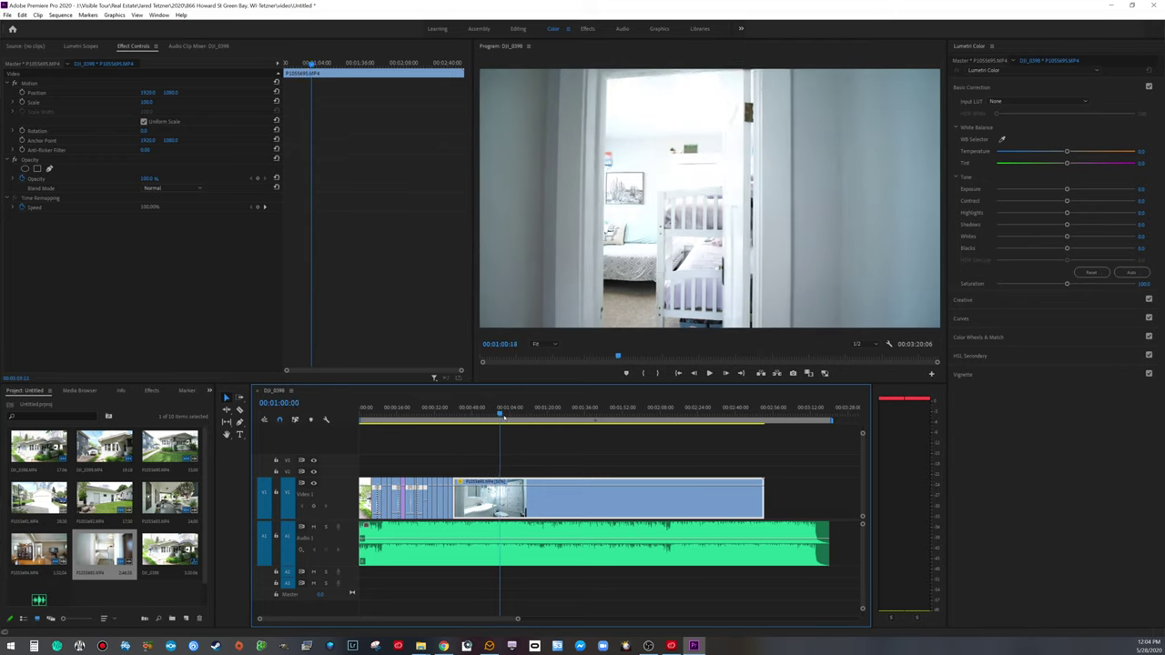
{"action": "left_click_drag", "start_coordinate": [529, 424], "coordinate": [552, 428]}
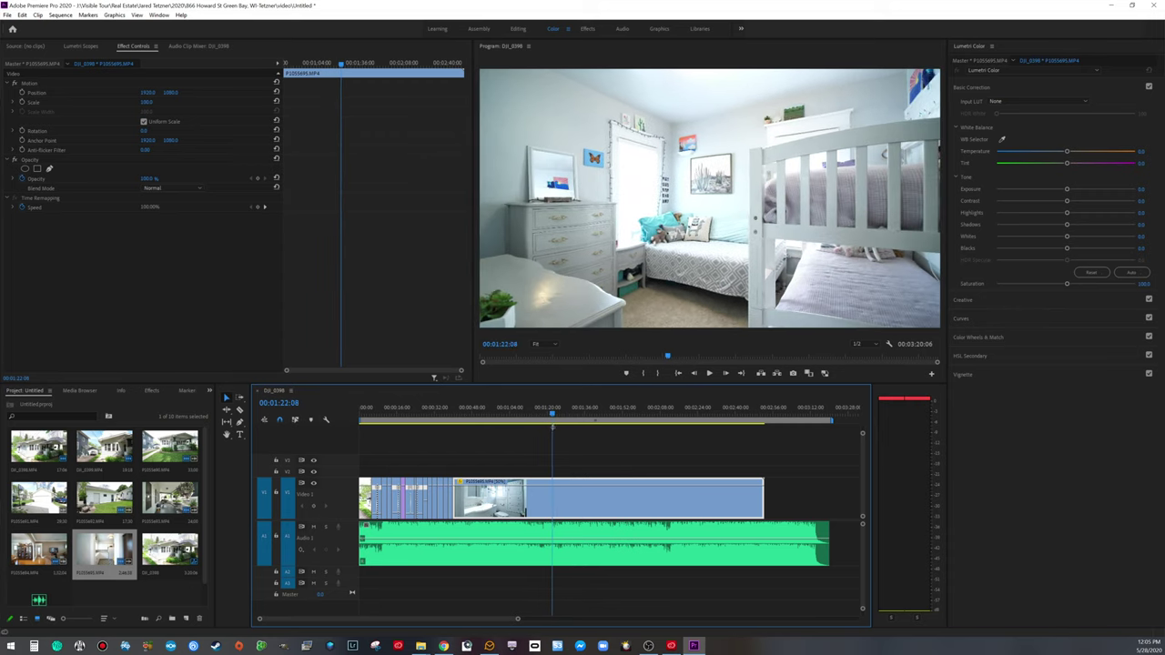
{"action": "left_click_drag", "start_coordinate": [454, 499], "coordinate": [553, 499]}
{"action": "left_click", "coordinate": [534, 499]}
{"action": "key", "text": "Delete"}
Step: Review the bathroom-to-white-bedroom cut, shuttling with J/K/L toward the hallway
{"action": "left_click", "coordinate": [448, 414]}
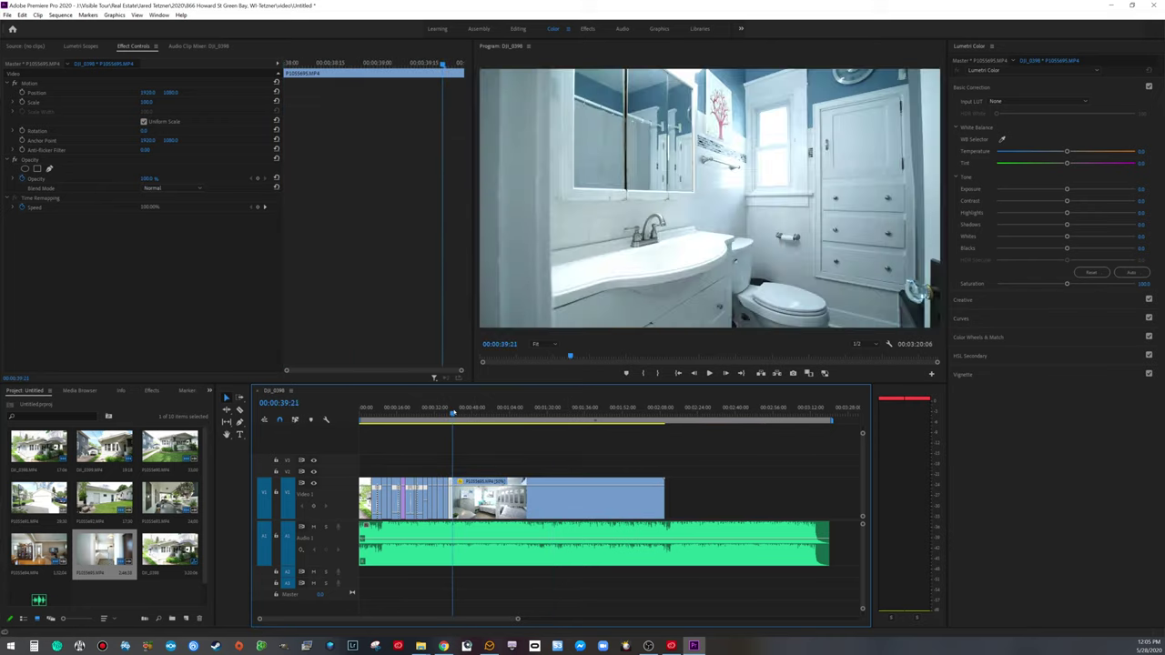
{"action": "key", "text": "space"}
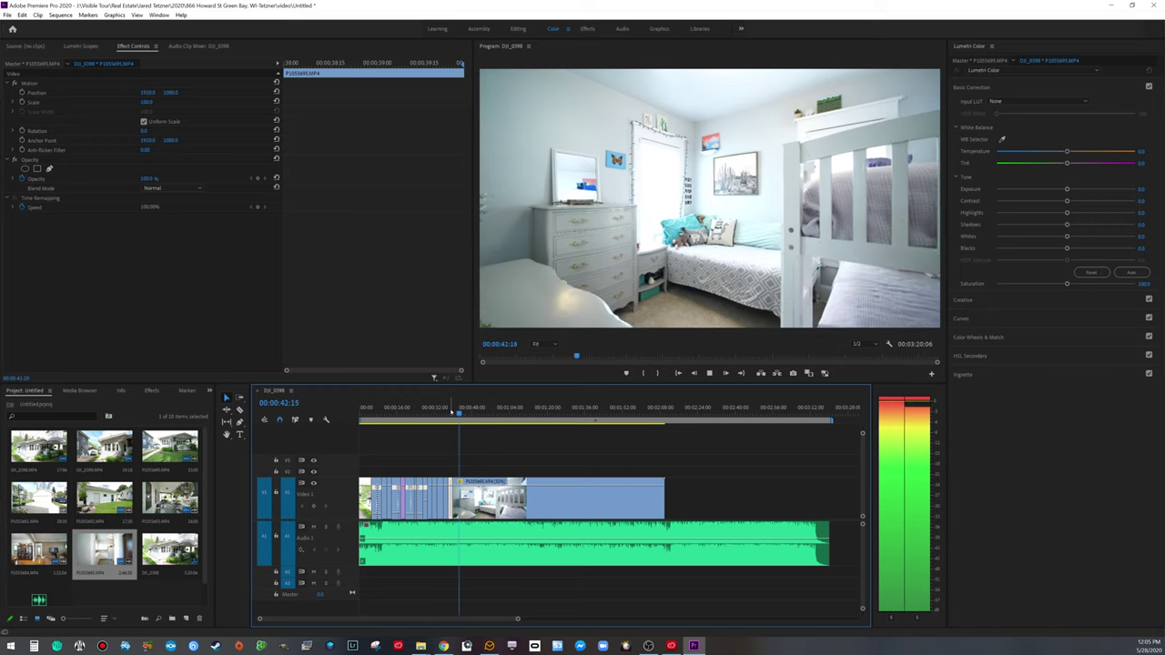
{"action": "key", "text": "space"}
{"action": "key", "text": "l"}
{"action": "key", "text": "l"}
{"action": "key", "text": "l"}
{"action": "key", "text": "k"}
{"action": "key", "text": "l"}
{"action": "key", "text": "l"}
{"action": "key", "text": "l"}
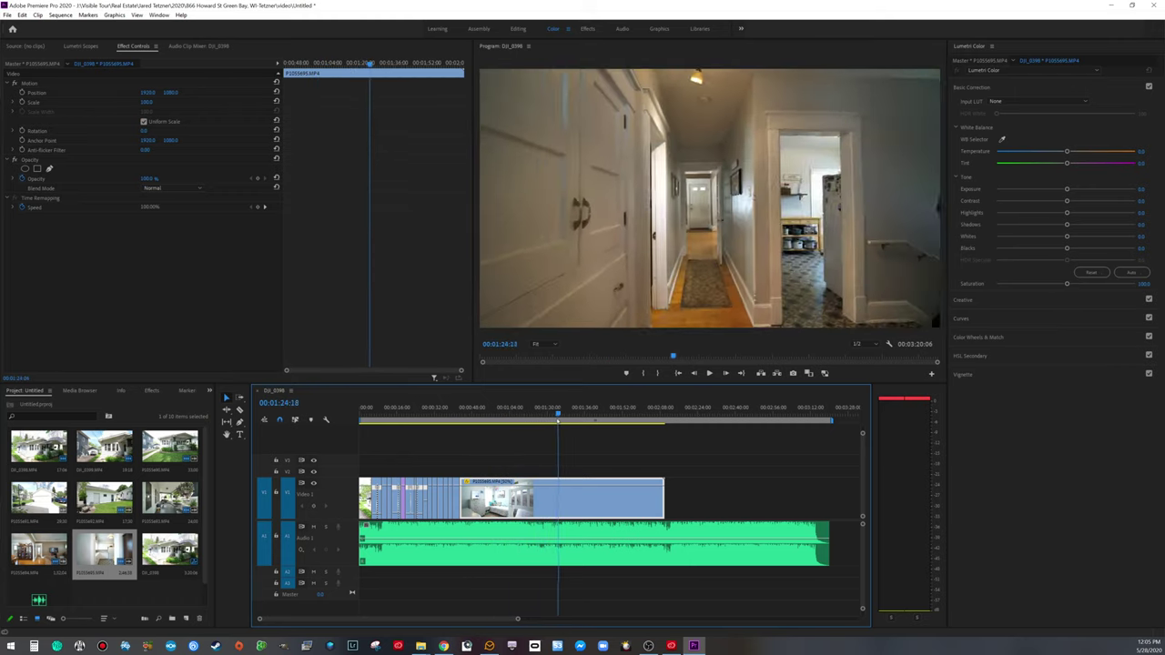
{"action": "key", "text": "j"}
{"action": "key", "text": "l"}
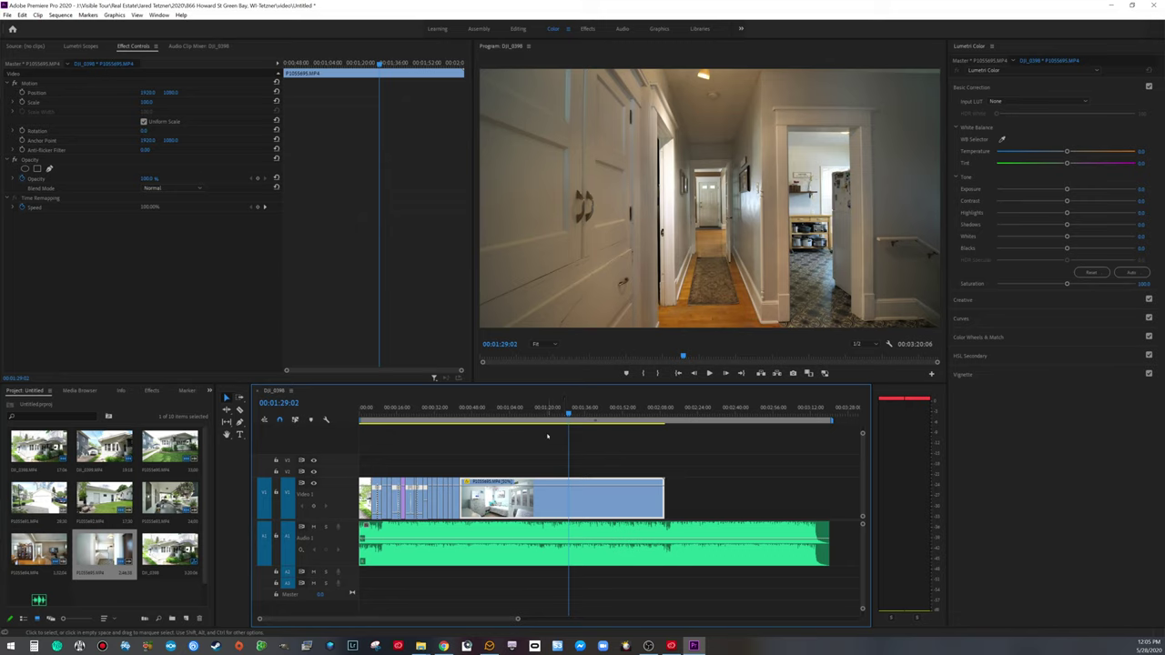
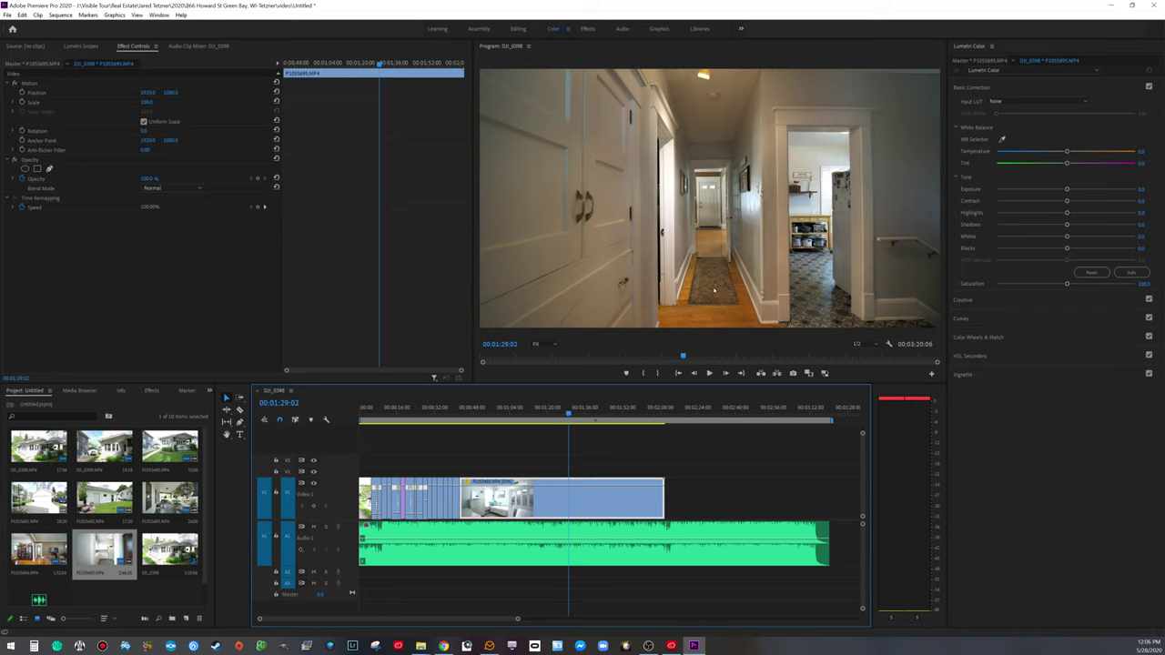
Step: Trim the hallway clip's out-point to the playhead and review the cut from 00:00:41:01
{"action": "left_click_drag", "start_coordinate": [663, 499], "coordinate": [554, 499]}
{"action": "left_click", "coordinate": [457, 414]}
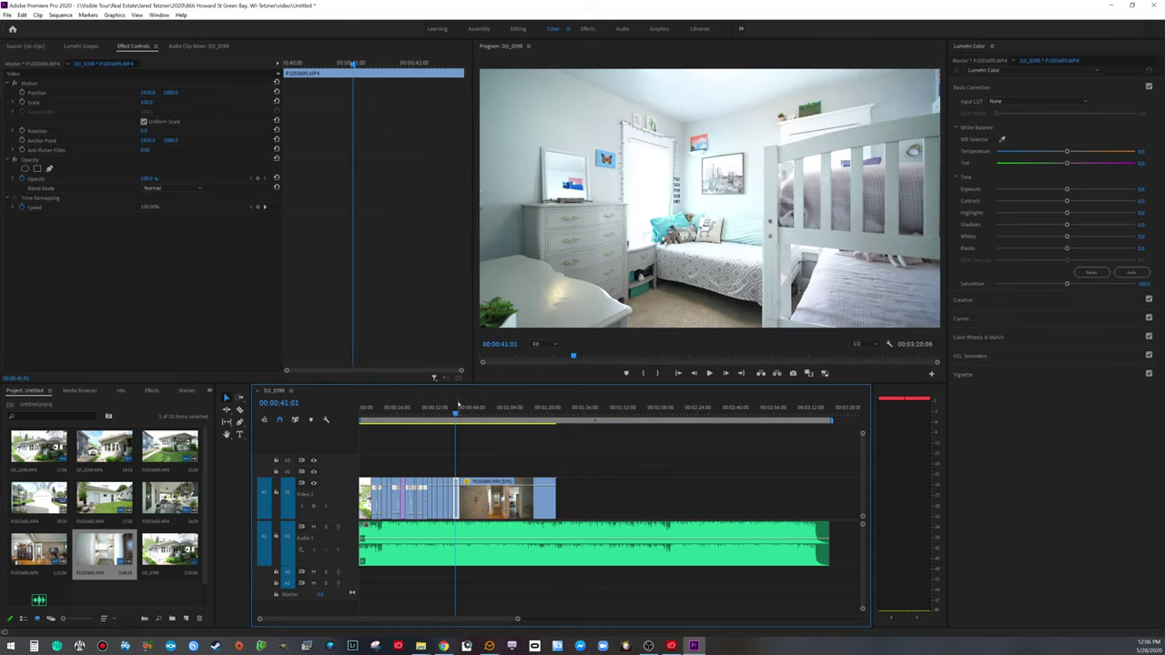
{"action": "key", "text": "space"}
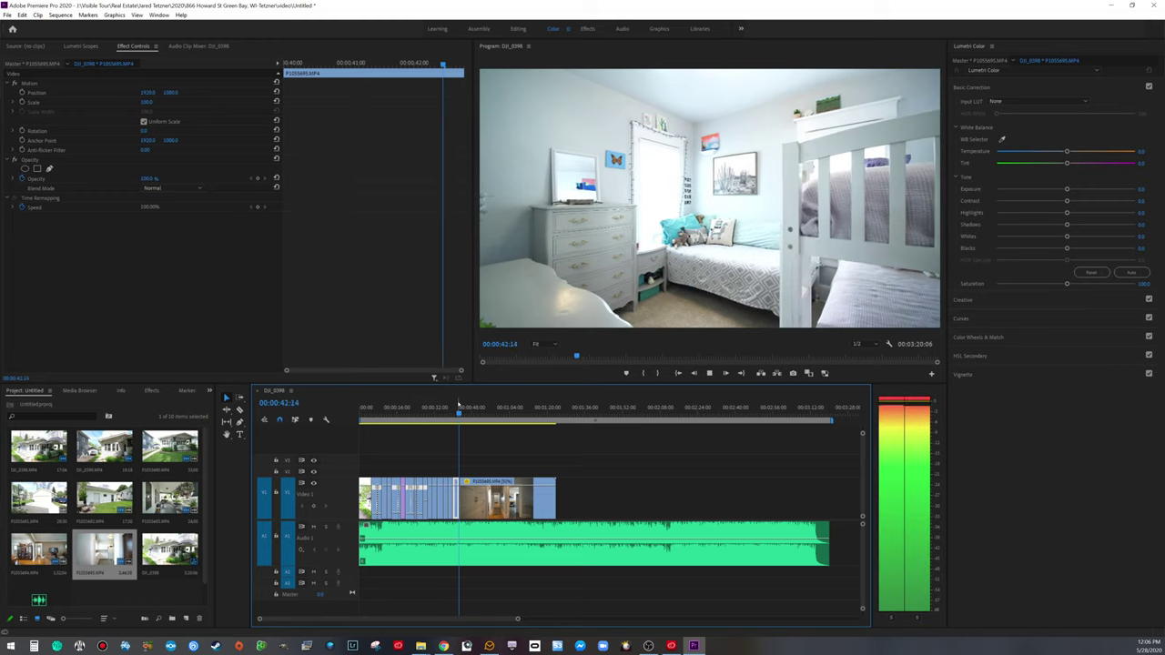
{"action": "key", "text": "space"}
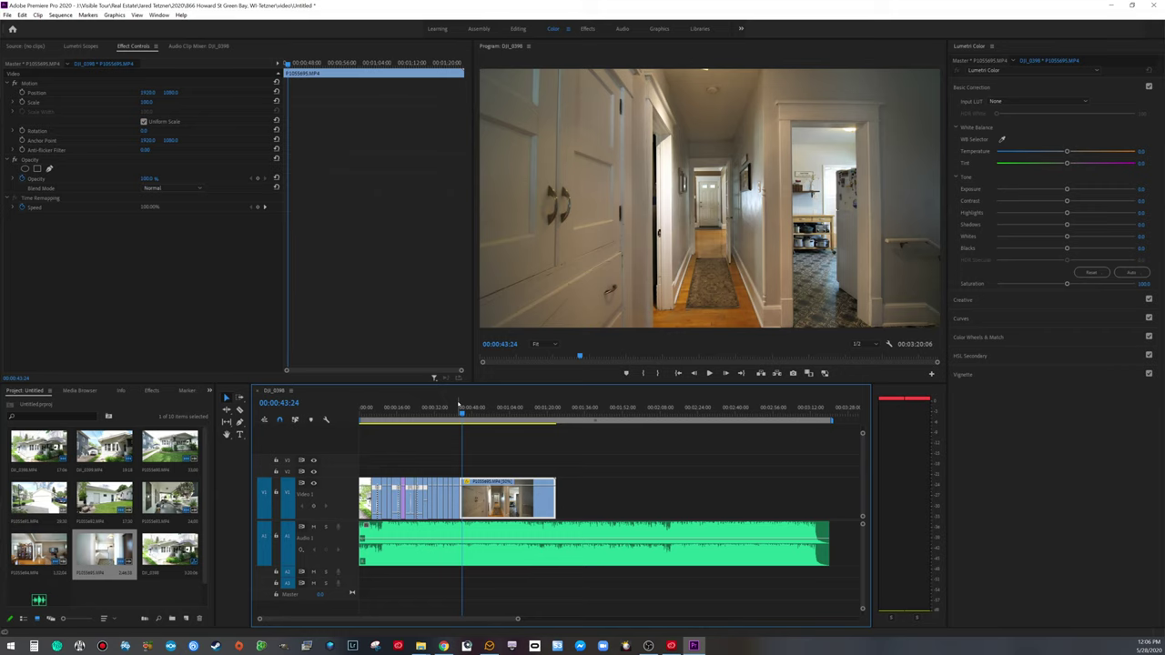
{"action": "key", "text": "space"}
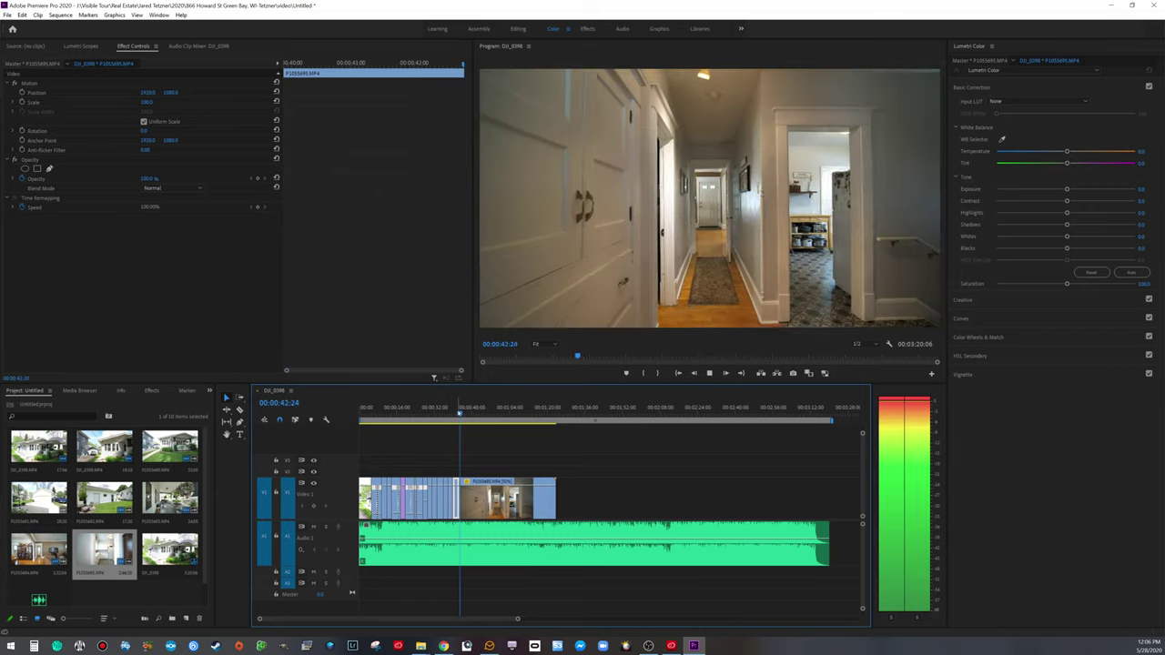
{"action": "key", "text": "space"}
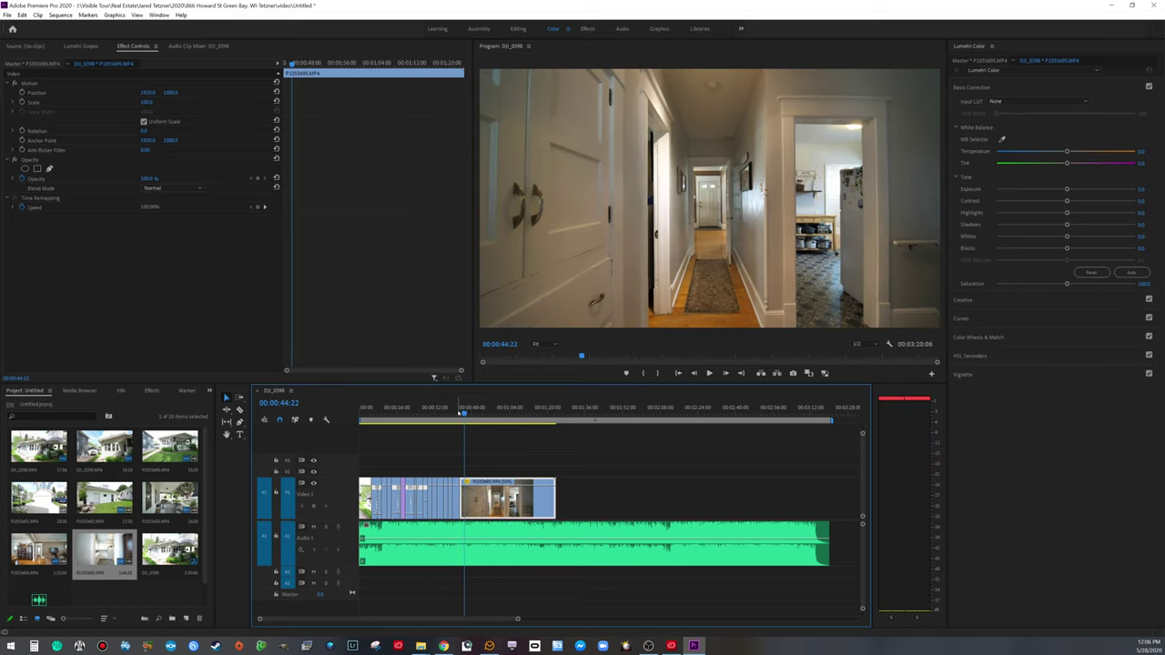
{"action": "key", "text": "Left"}
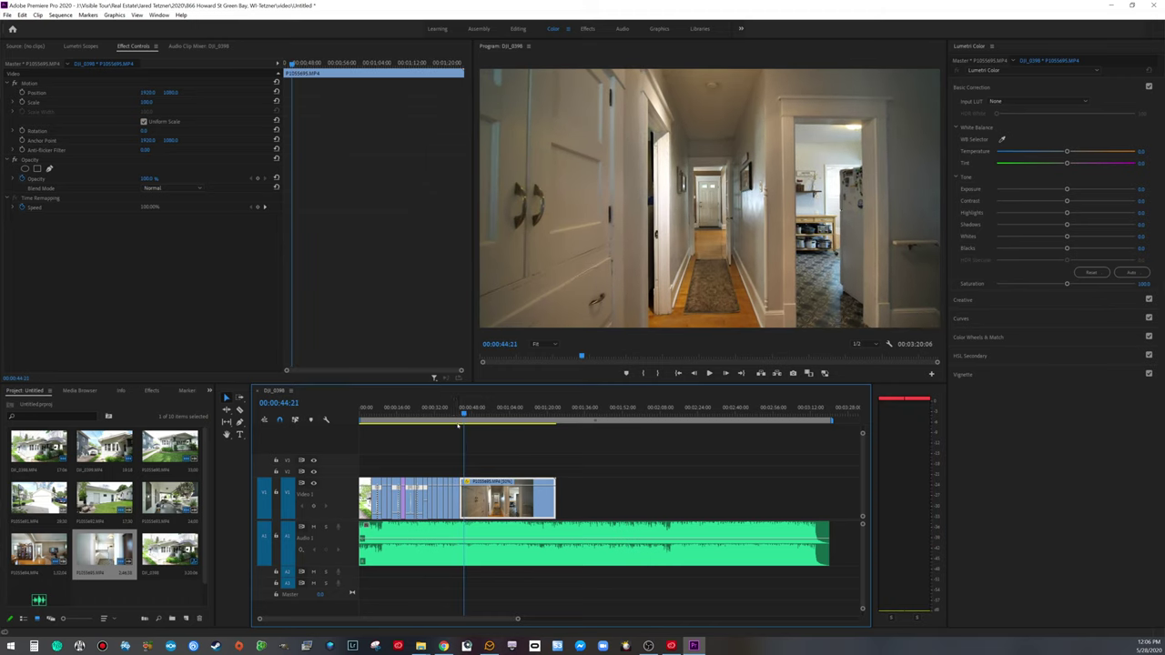
Step: Show the hallway clip's Time Remapping speed band on the timeline
{"action": "right_click", "coordinate": [466, 482]}
{"action": "mouse_move", "coordinate": [499, 510]}
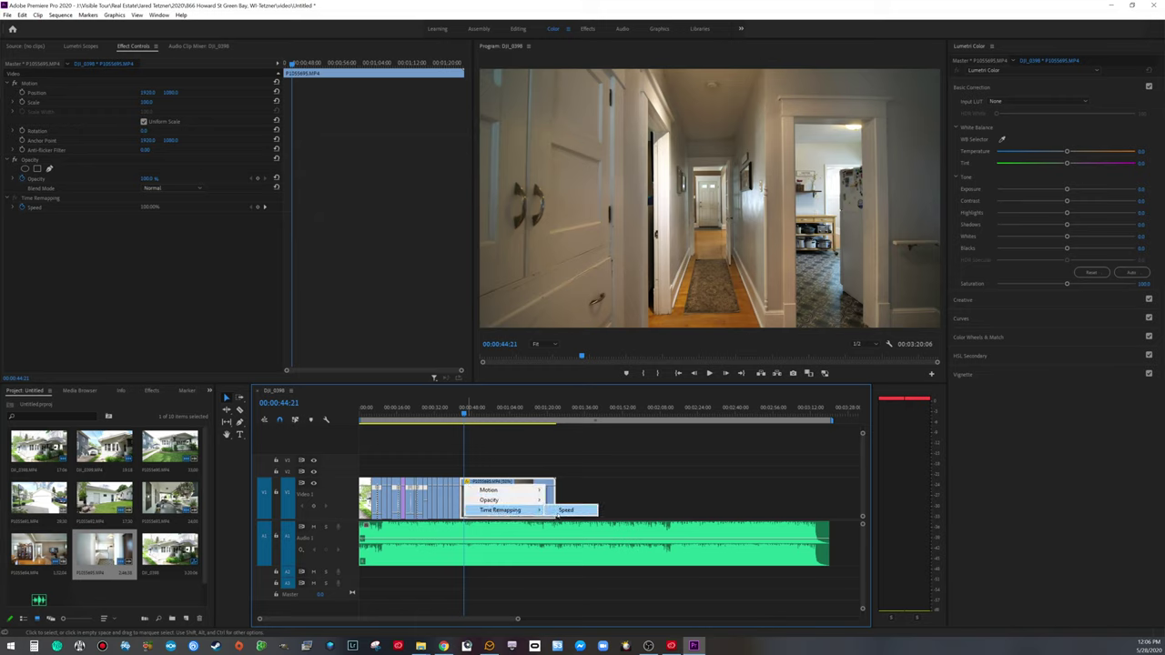
{"action": "left_click", "coordinate": [559, 511]}
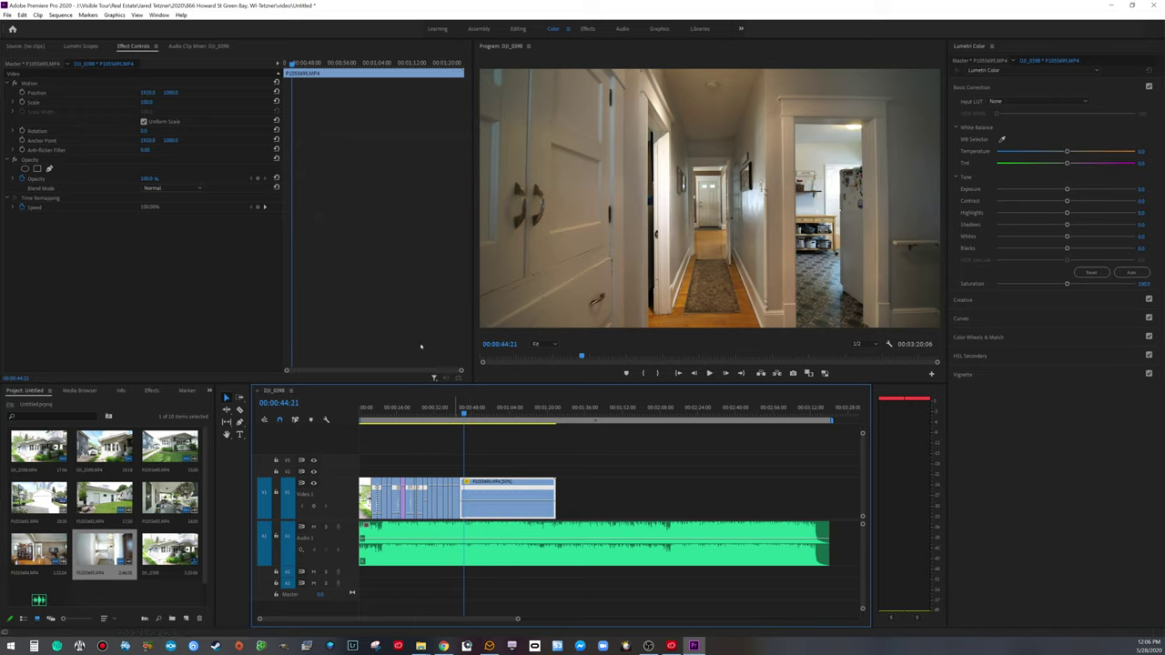
Step: Add two speed keyframes and raise the section between them to 170%
{"action": "left_click", "coordinate": [258, 208]}
{"action": "left_click_drag", "start_coordinate": [464, 414], "coordinate": [527, 413]}
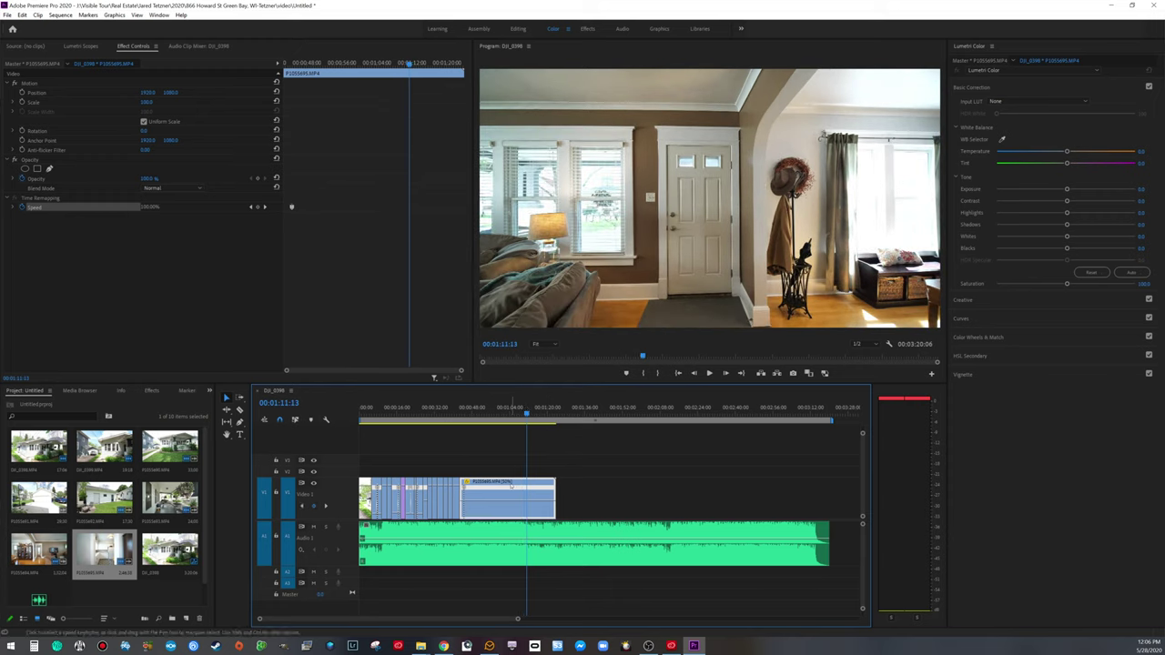
{"action": "left_click", "coordinate": [264, 206]}
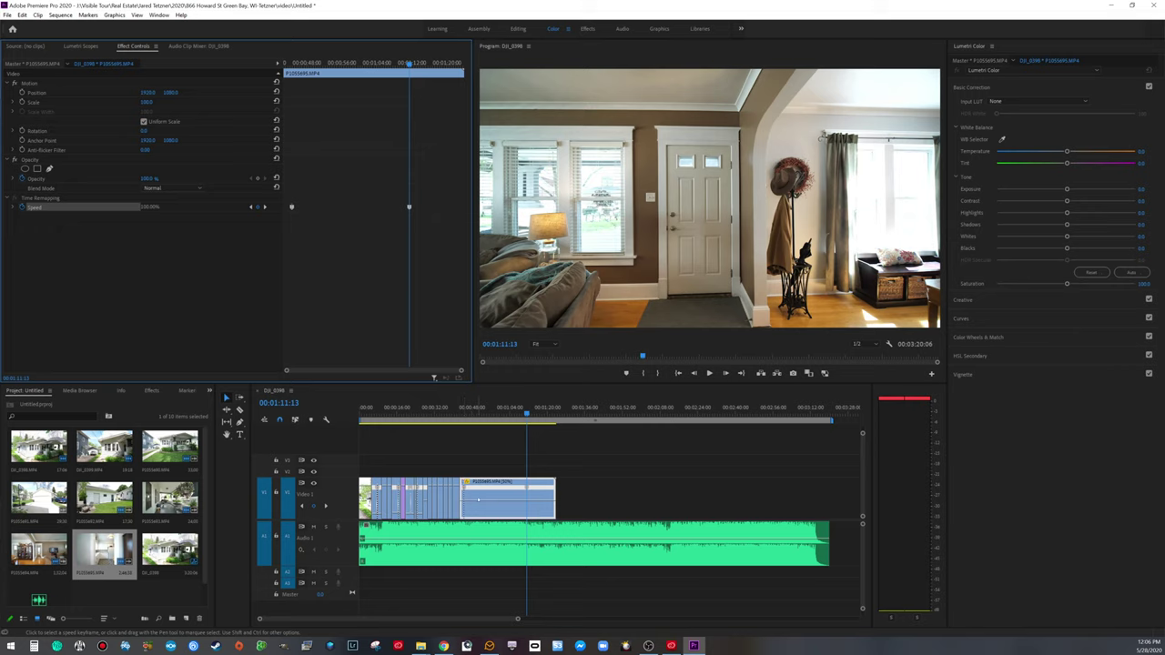
{"action": "left_click_drag", "start_coordinate": [496, 490], "coordinate": [465, 490]}
{"action": "left_click", "coordinate": [459, 411]}
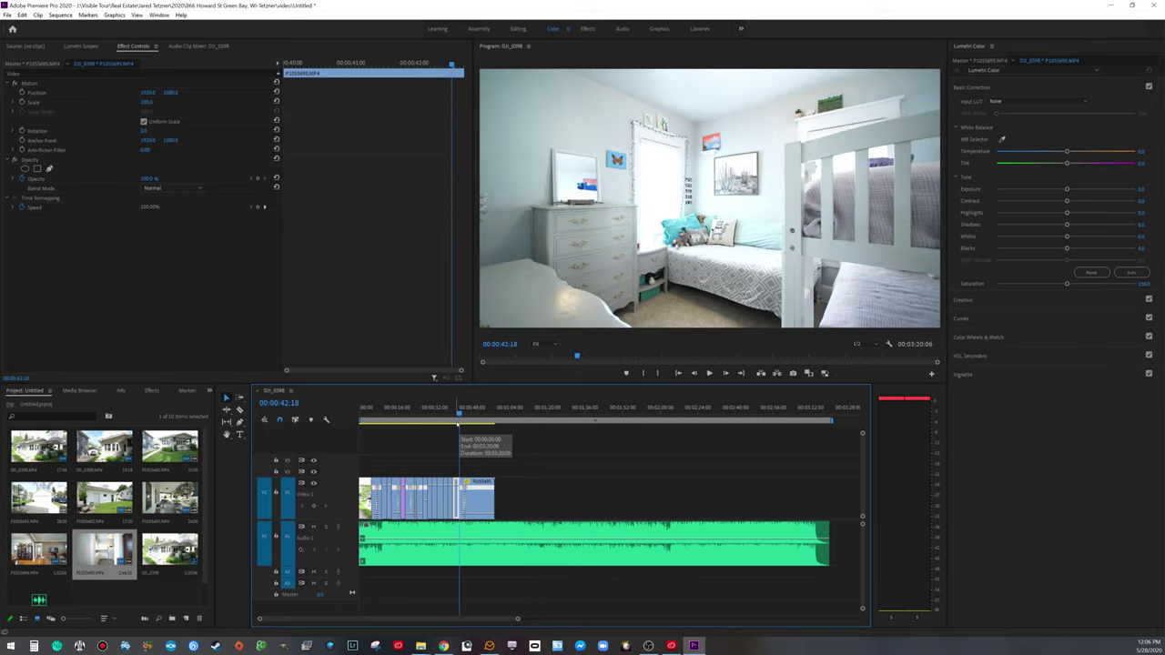
Step: Zoom the timeline in and replay the sped-up section from 00:00:43:14
{"action": "key", "text": "space"}
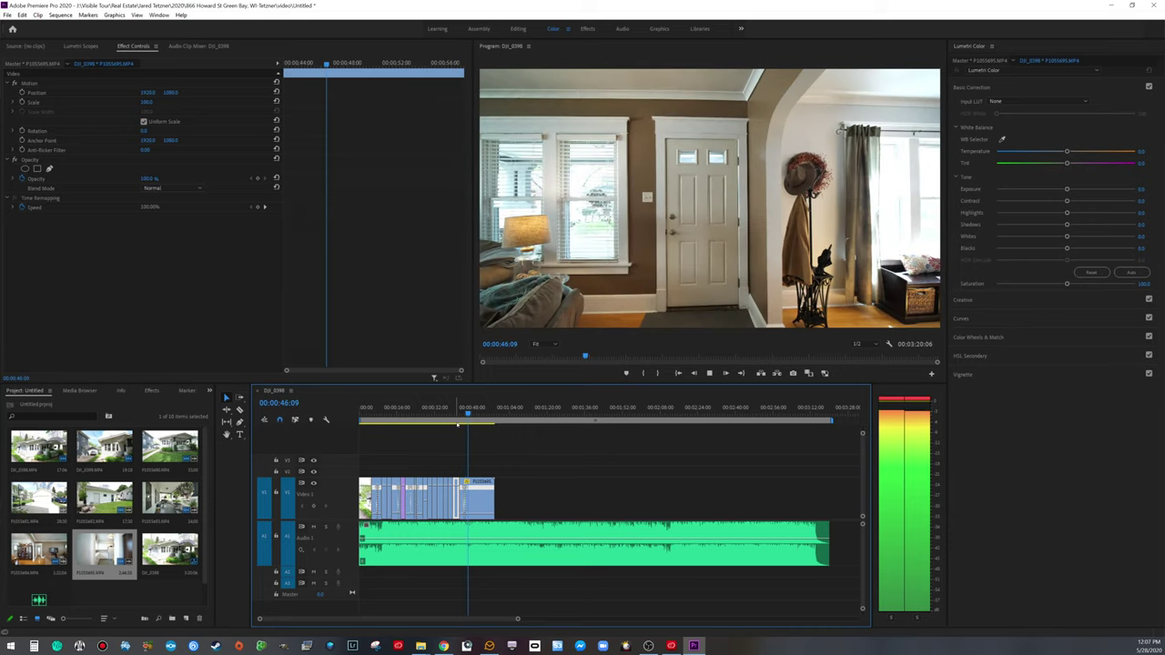
{"action": "key", "text": "space"}
{"action": "left_click_drag", "start_coordinate": [515, 619], "coordinate": [354, 619]}
{"action": "left_click_drag", "start_coordinate": [584, 496], "coordinate": [584, 493]}
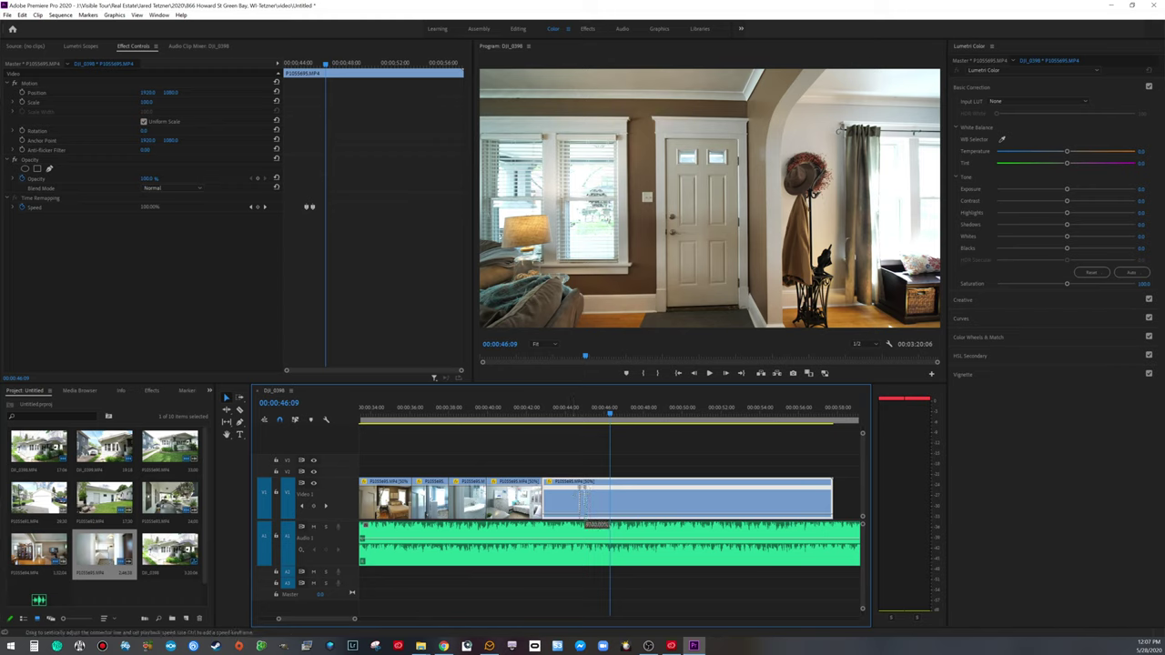
{"action": "left_click", "coordinate": [556, 411]}
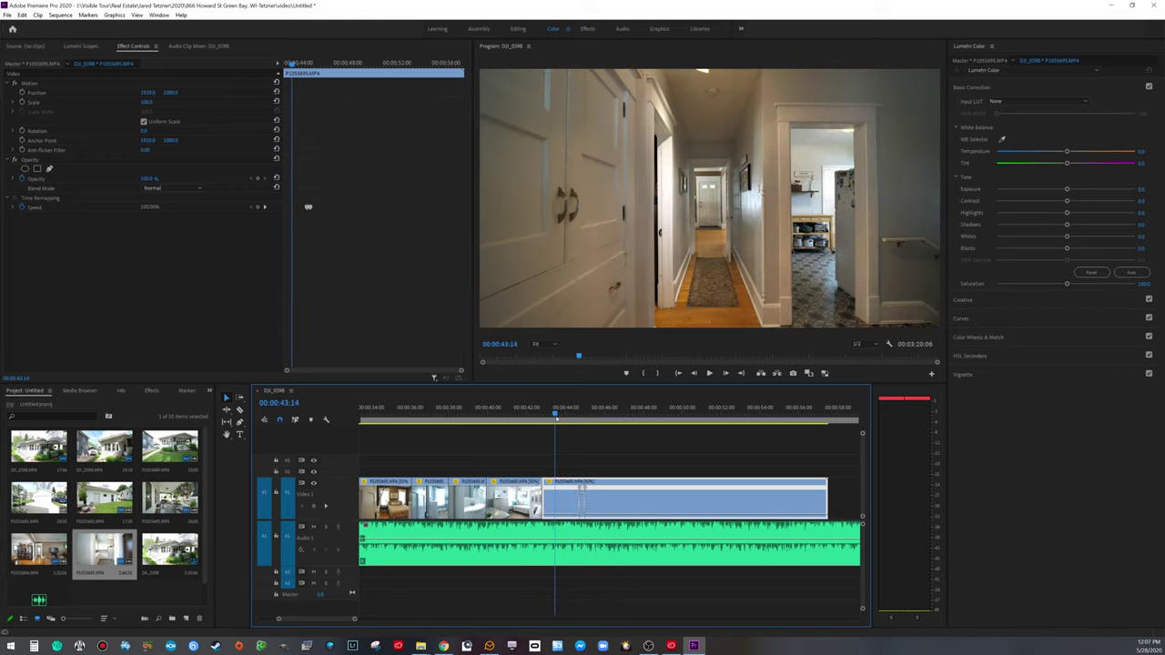
{"action": "key", "text": "space"}
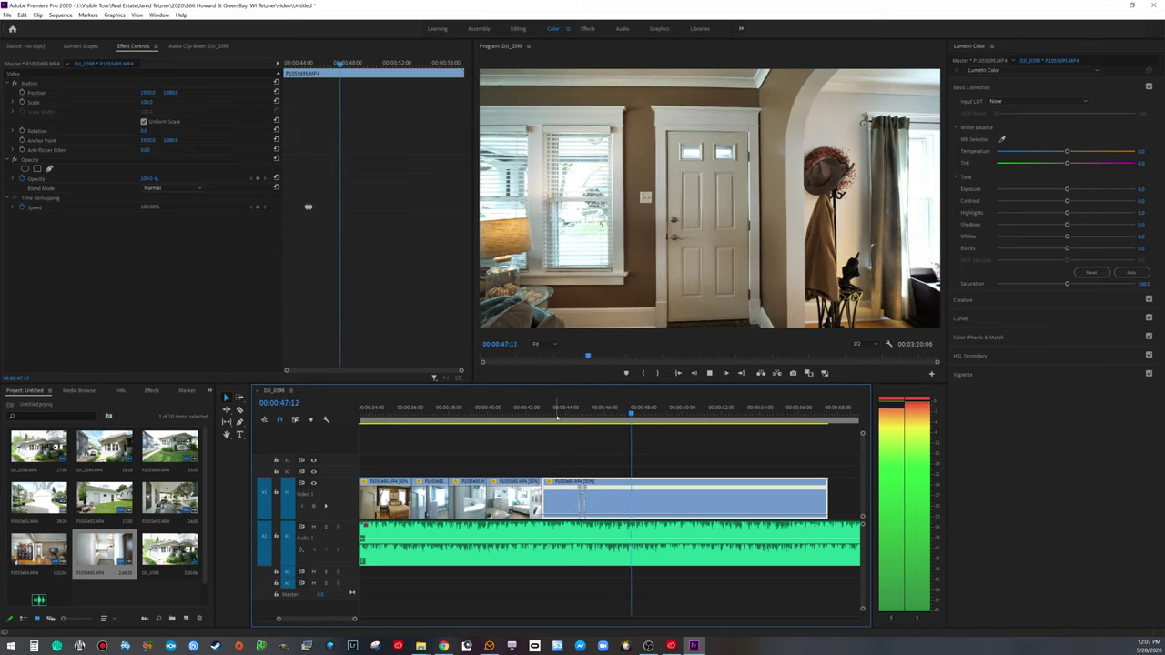
{"action": "key", "text": "space"}
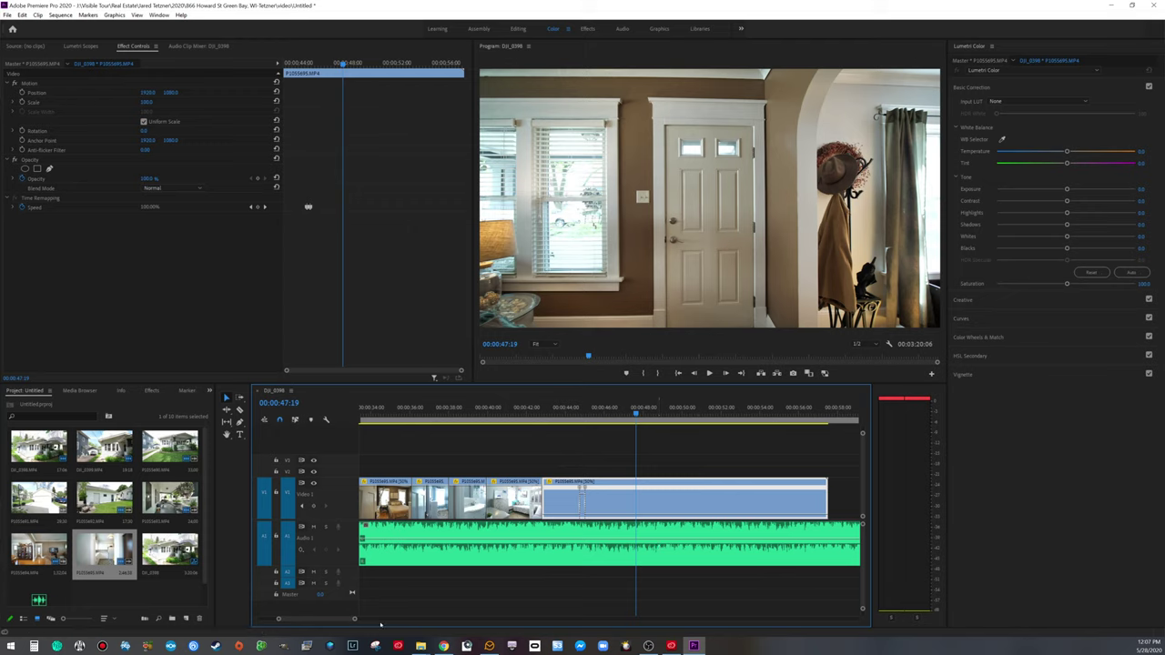
Step: Zoom closer and park the playhead precisely at 00:00:47:18
{"action": "left_click_drag", "start_coordinate": [355, 619], "coordinate": [314, 619]}
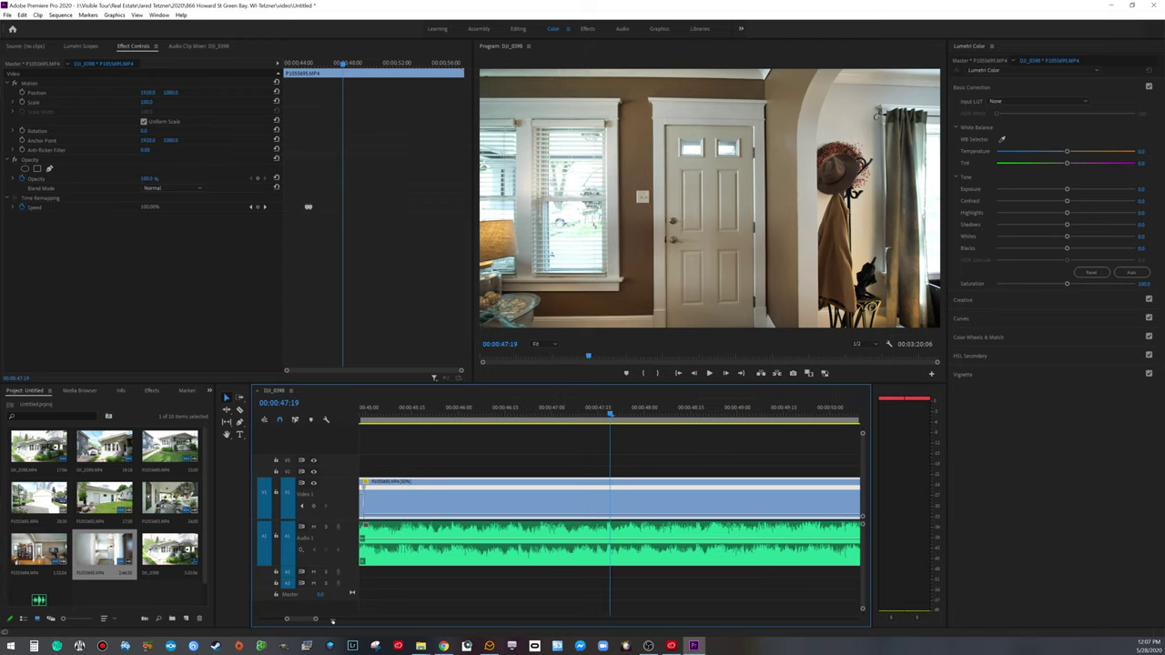
{"action": "left_click", "coordinate": [598, 409]}
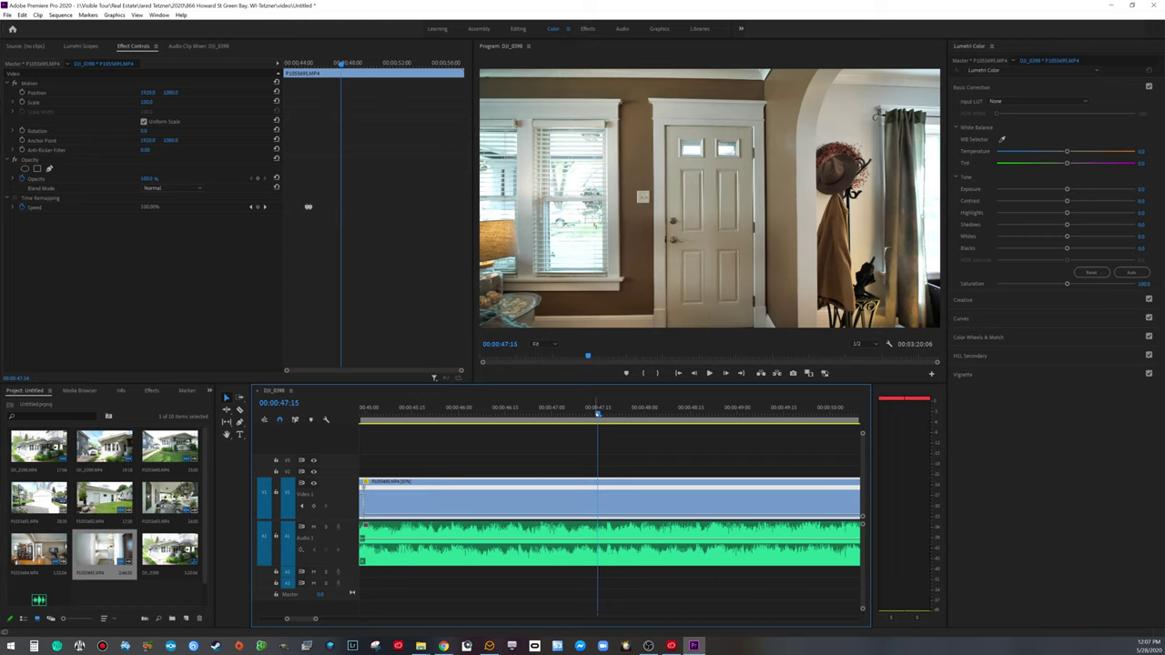
{"action": "key", "text": "space"}
{"action": "left_click", "coordinate": [525, 409]}
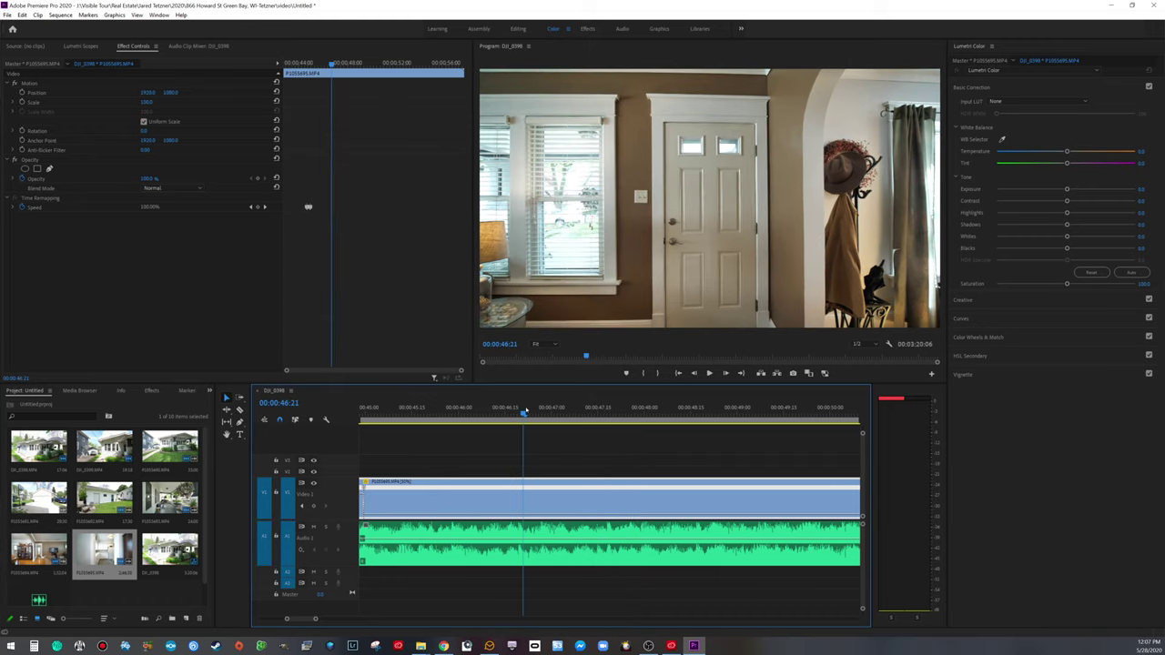
{"action": "key", "text": "space"}
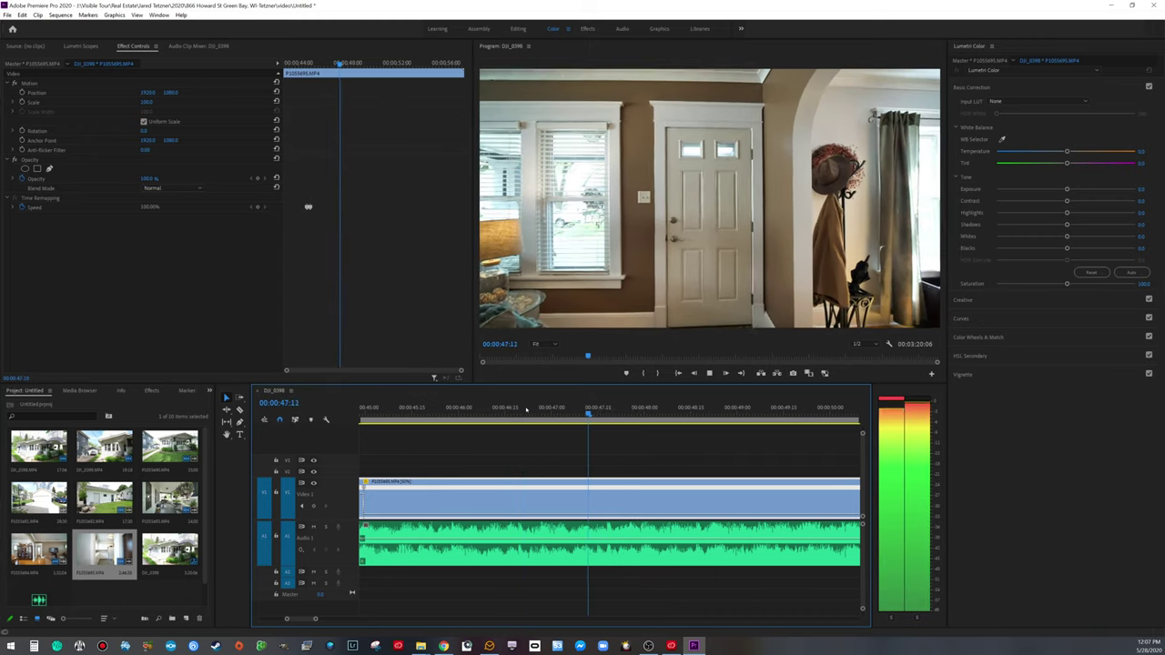
{"action": "key", "text": "space"}
{"action": "left_click", "coordinate": [596, 410]}
{"action": "left_click", "coordinate": [563, 410]}
{"action": "key", "text": "space"}
{"action": "key", "text": "space"}
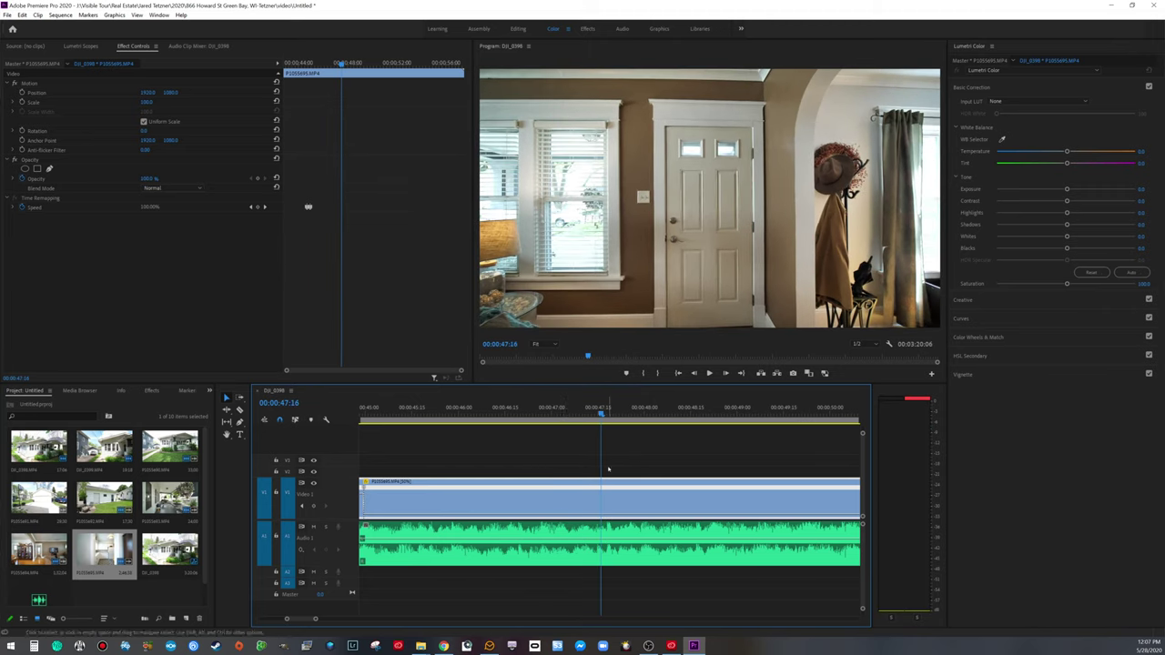
{"action": "left_click", "coordinate": [605, 410]}
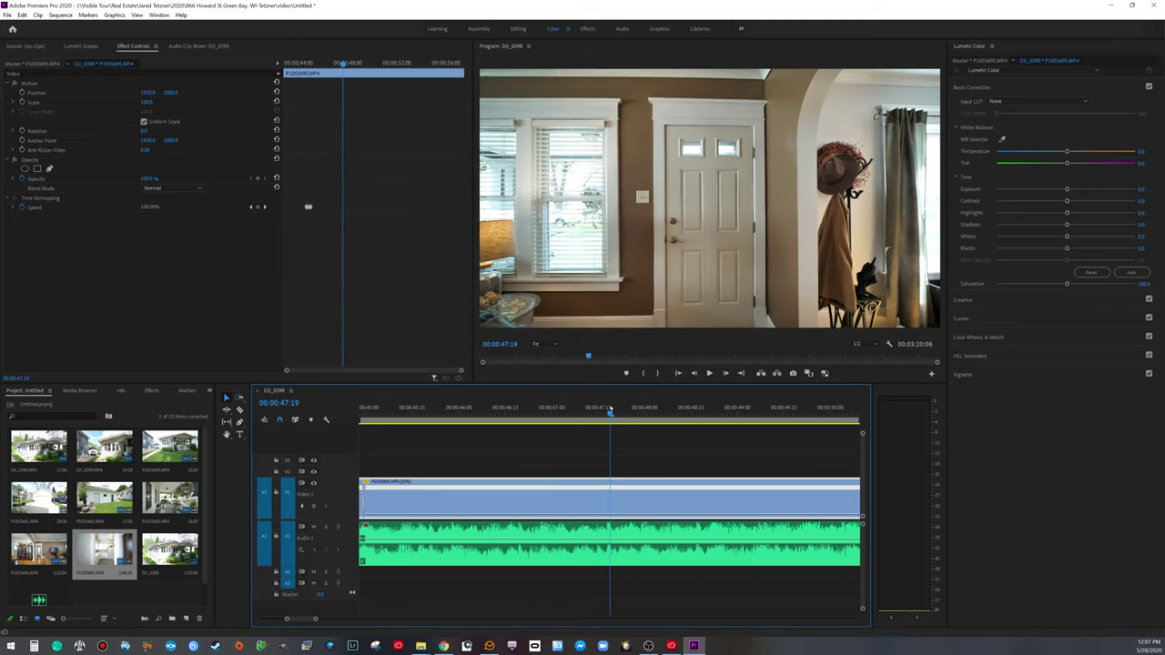
{"action": "left_click", "coordinate": [608, 410]}
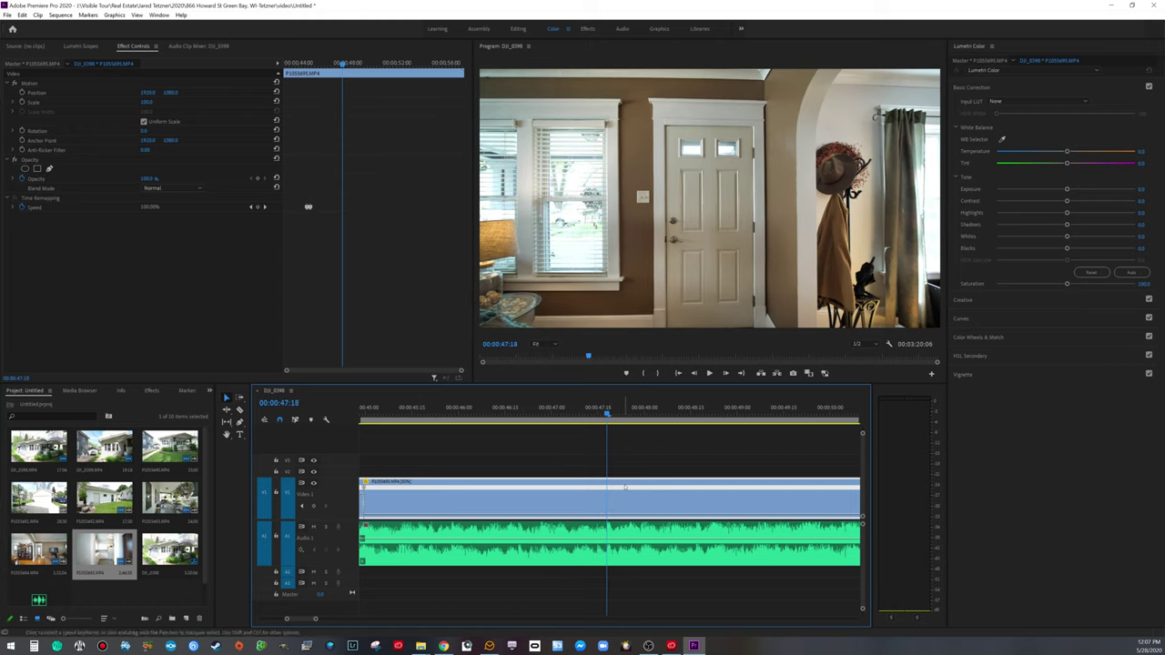
Step: Split the clip at 00:00:47:18 and delete everything after the cut
{"action": "key", "text": "ctrl+k"}
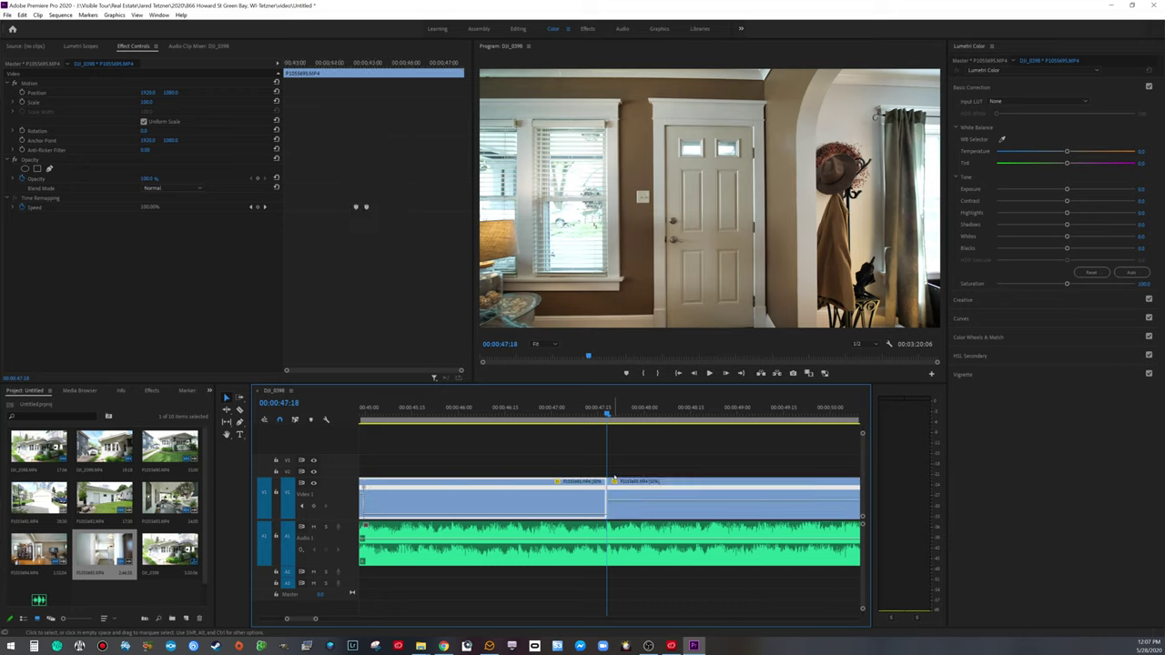
{"action": "left_click", "coordinate": [627, 506]}
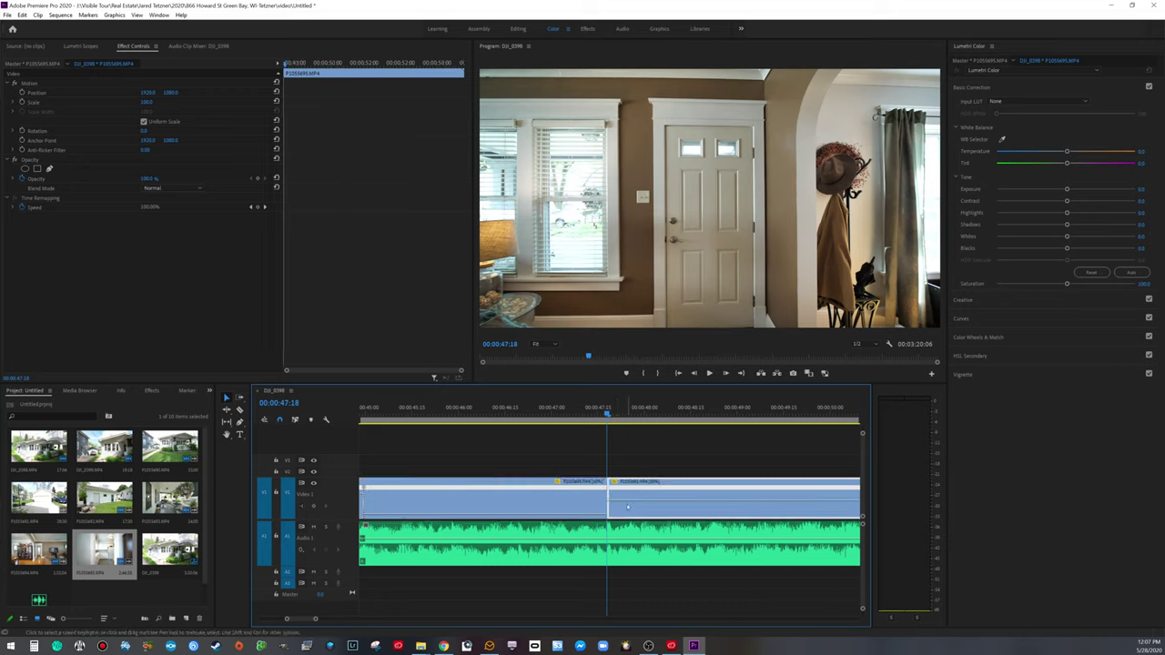
{"action": "key", "text": "Delete"}
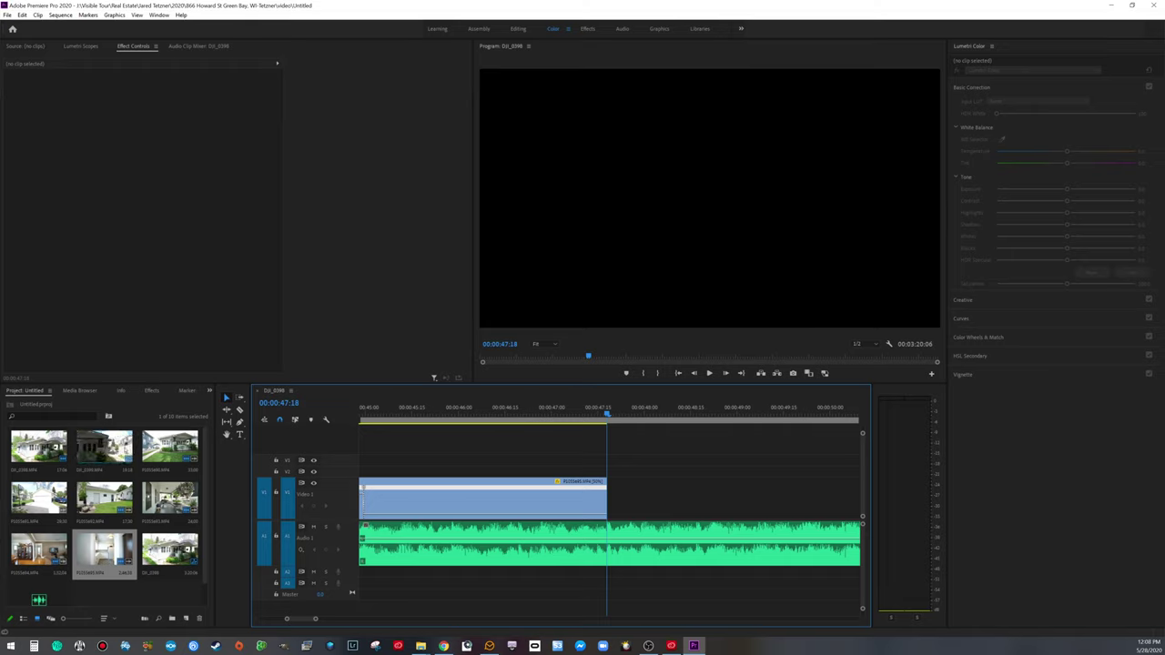
Step: Add the house exterior clip after the interior clip and trim its start
{"action": "left_click_drag", "start_coordinate": [104, 446], "coordinate": [620, 499]}
{"action": "left_click_drag", "start_coordinate": [315, 618], "coordinate": [498, 619]}
{"action": "left_click_drag", "start_coordinate": [486, 414], "coordinate": [507, 414]}
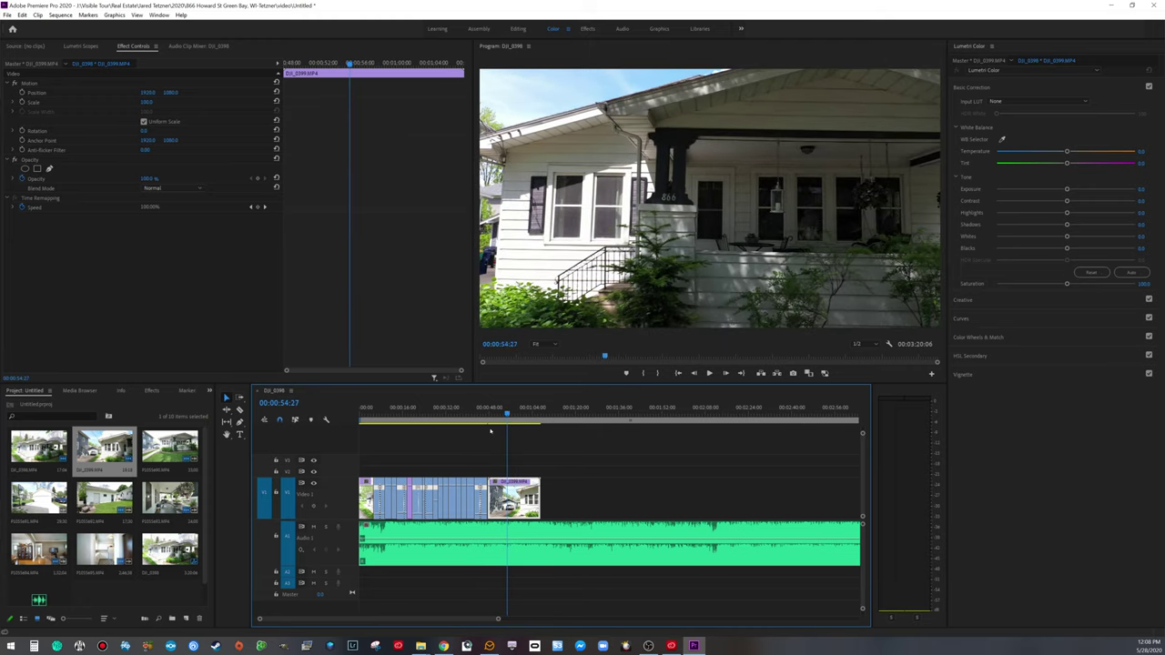
{"action": "left_click_drag", "start_coordinate": [490, 499], "coordinate": [488, 501]}
Step: Review the join, then cut the house clip at 00:00:49:29 and delete the remainder
{"action": "left_click", "coordinate": [480, 425]}
{"action": "key", "text": "space"}
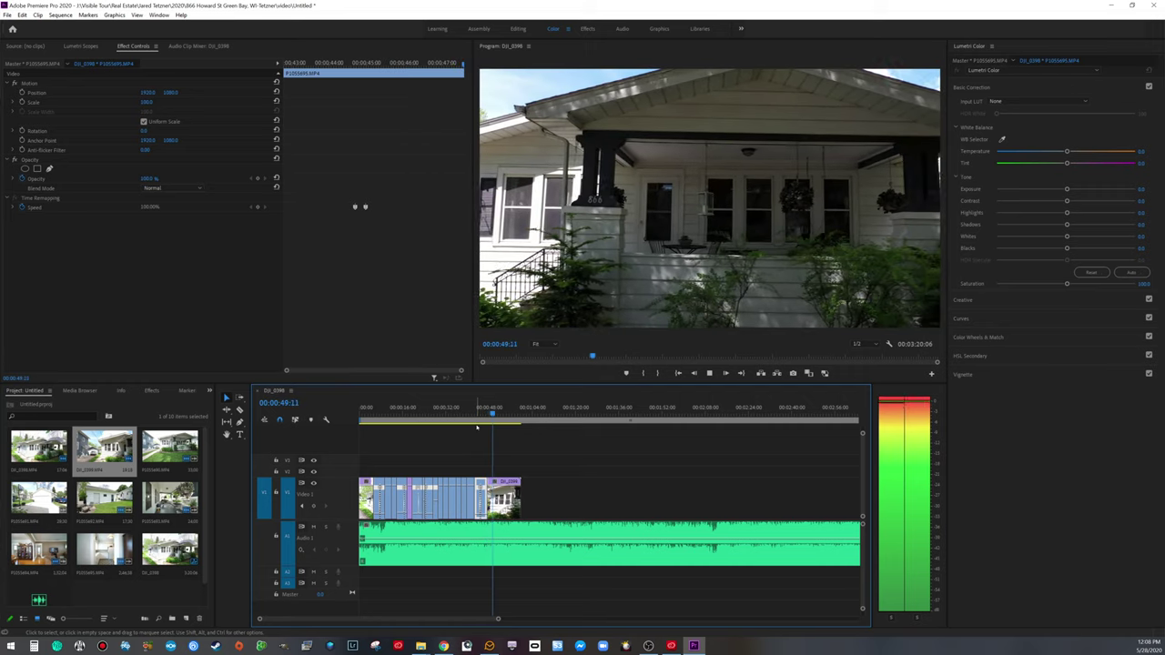
{"action": "key", "text": "space"}
{"action": "key", "text": "ctrl+k"}
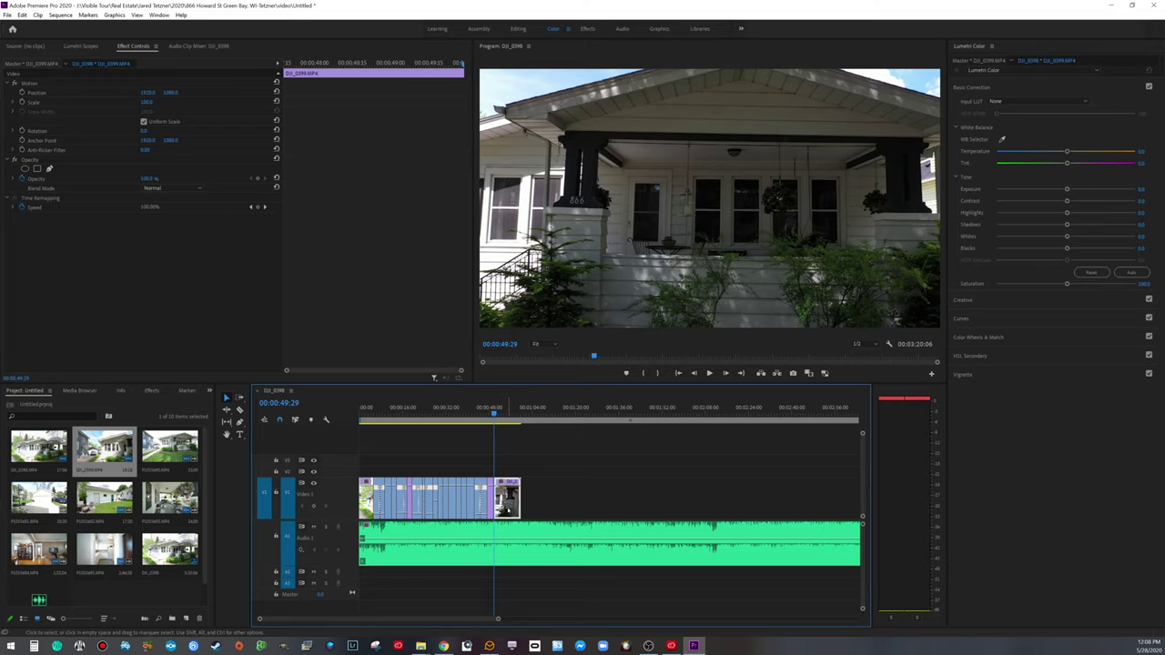
{"action": "key", "text": "Delete"}
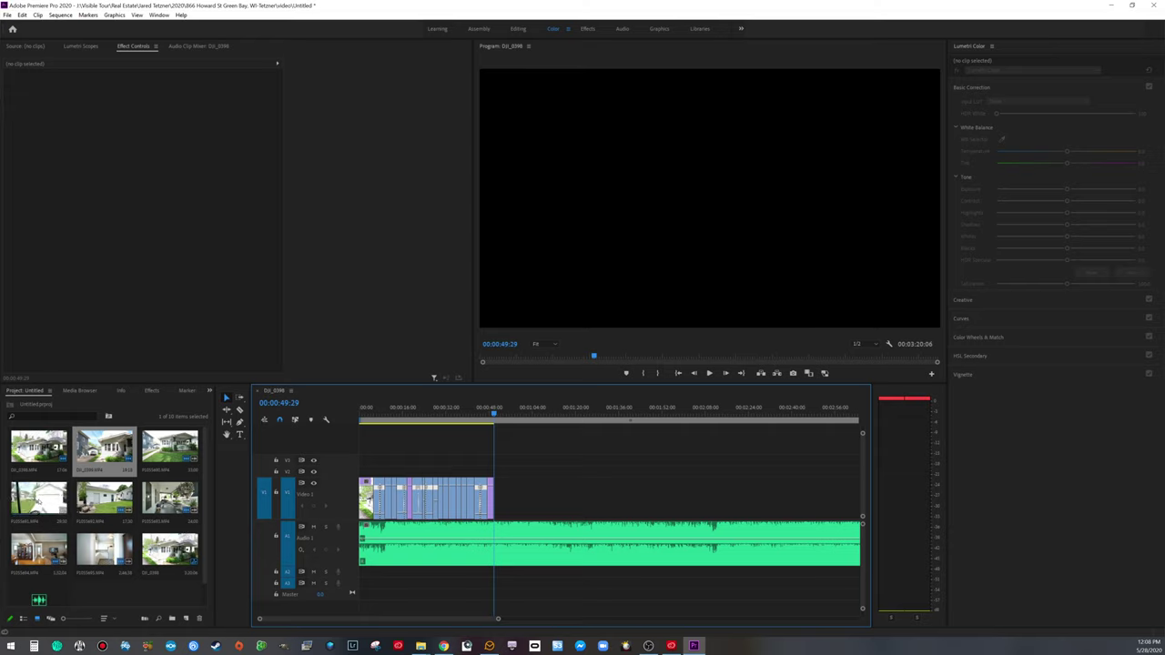
{"action": "left_click", "coordinate": [38, 498]}
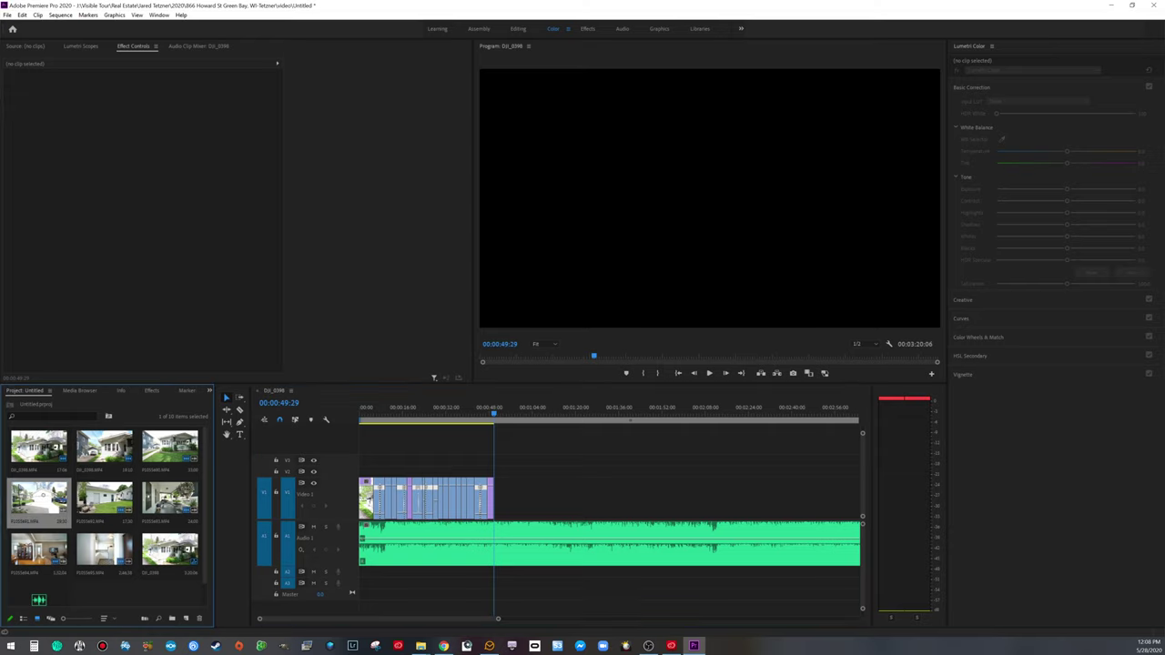
Step: Place the garage clip P1033480 on V1 without its audio
{"action": "left_click_drag", "start_coordinate": [38, 499], "coordinate": [544, 530]}
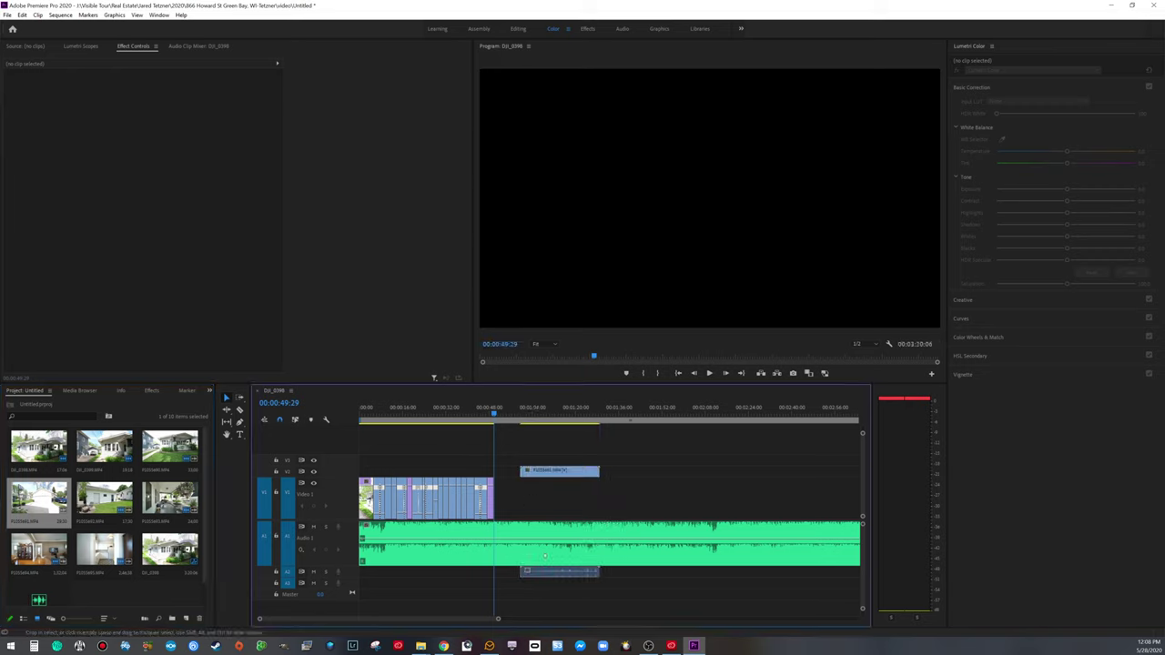
{"action": "left_click", "coordinate": [545, 570], "text": "alt"}
{"action": "key", "text": "Delete"}
{"action": "left_click_drag", "start_coordinate": [547, 471], "coordinate": [547, 499]}
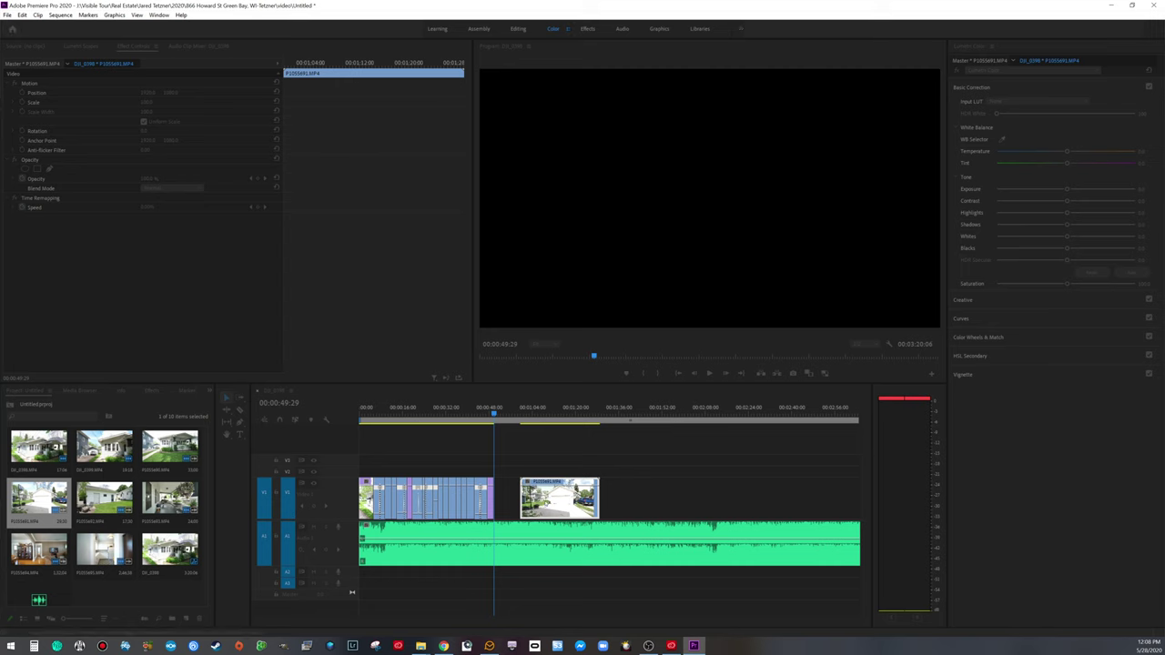
Step: Trim the garage clip's start to close the gap and remove everything past 00:00:51:13
{"action": "left_click_drag", "start_coordinate": [494, 412], "coordinate": [587, 434]}
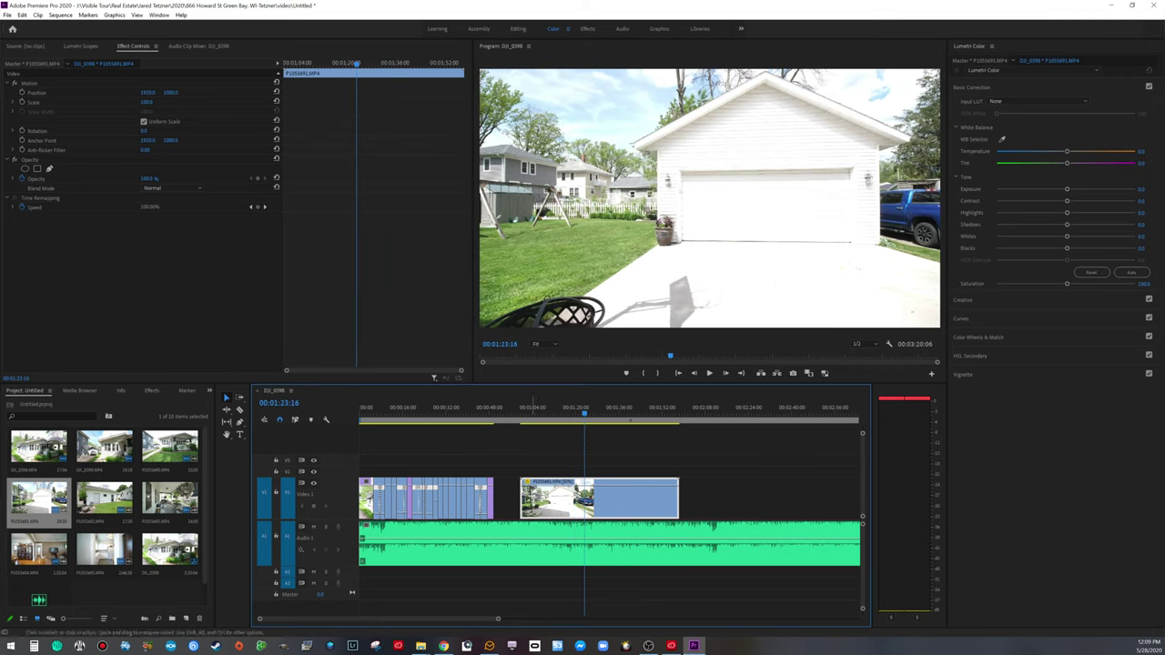
{"action": "left_click_drag", "start_coordinate": [521, 499], "coordinate": [508, 500]}
{"action": "key", "text": "Up"}
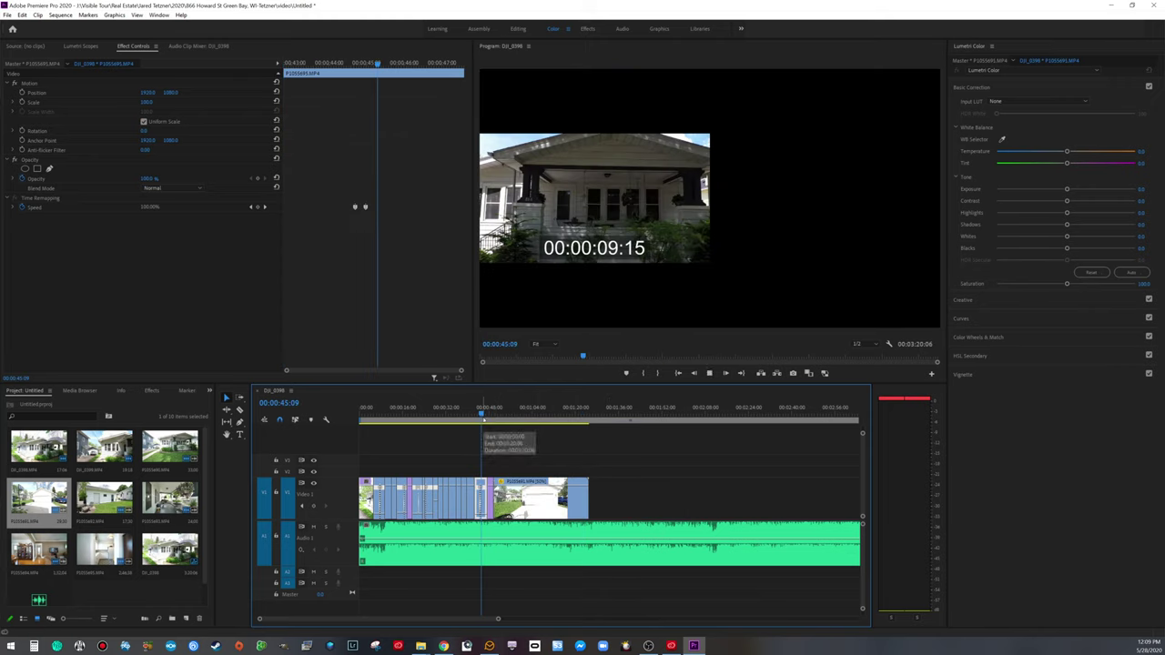
{"action": "key", "text": "space"}
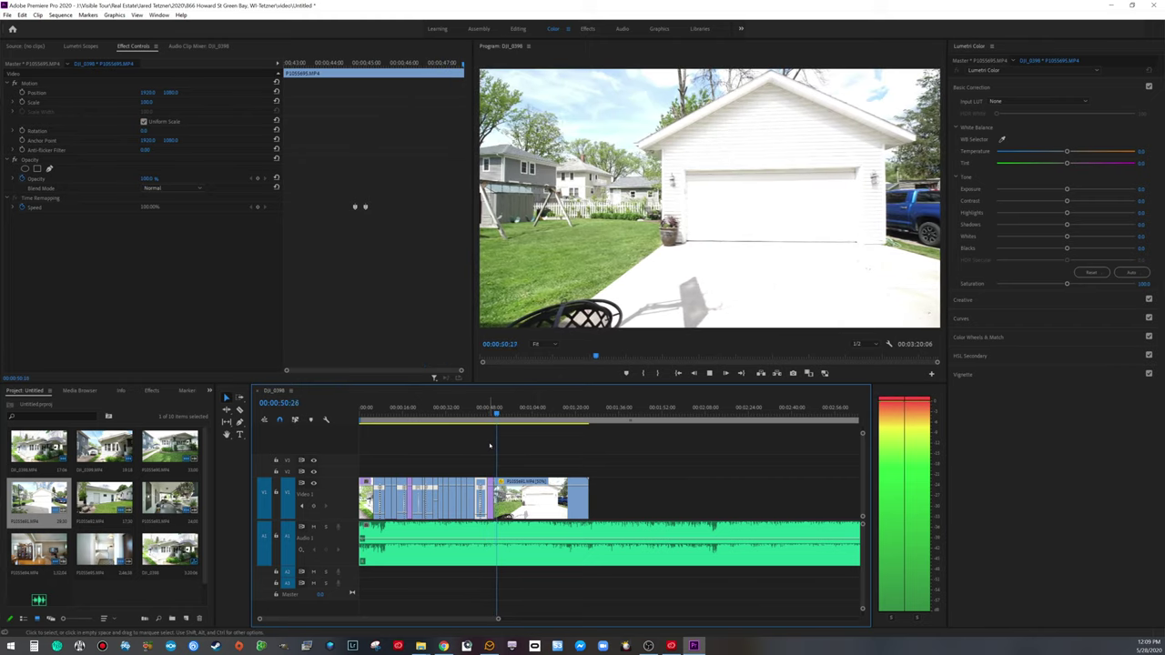
{"action": "key", "text": "space"}
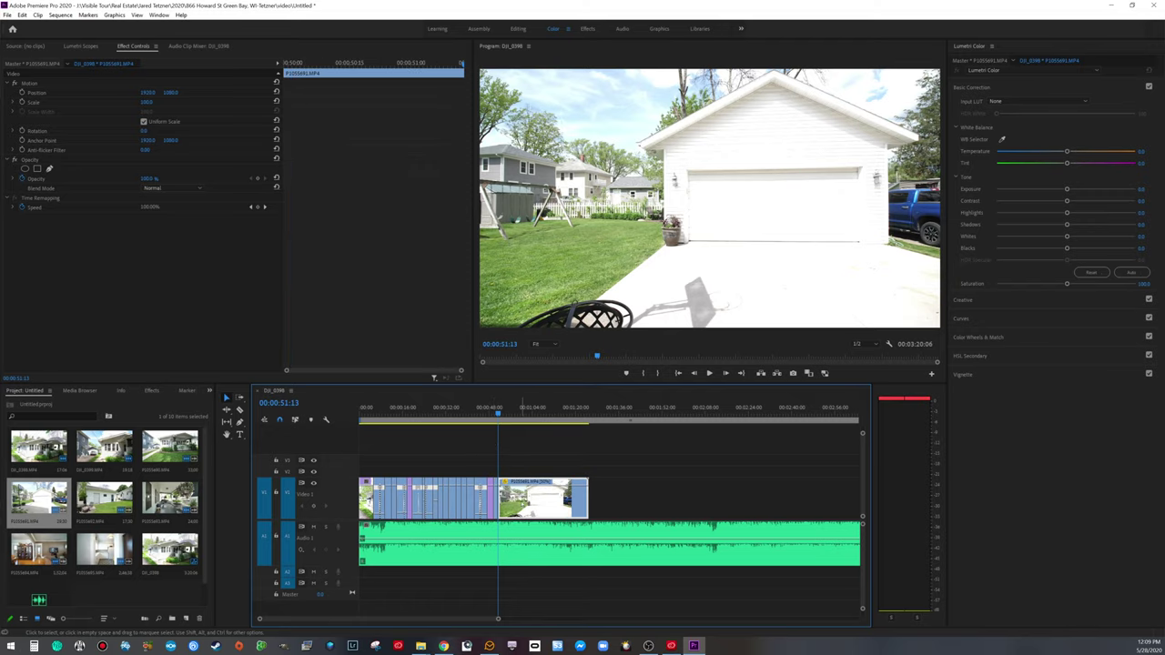
{"action": "key", "text": "Delete"}
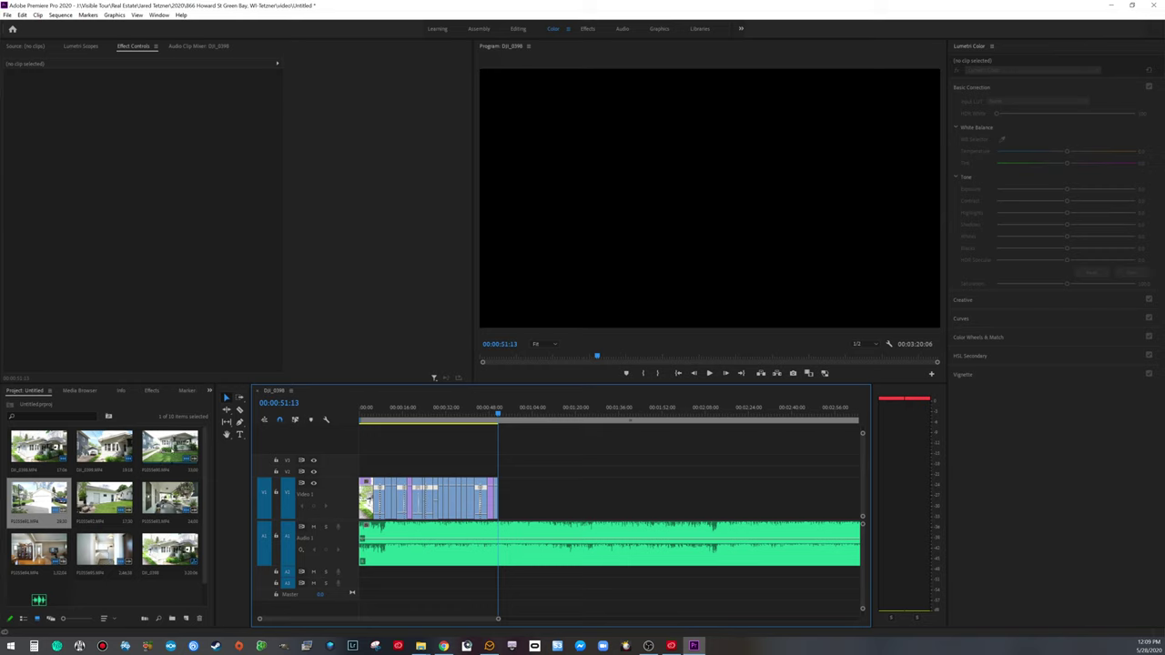
Step: Add the DJI_0398 house clip and trim its start and end to a short section
{"action": "left_click_drag", "start_coordinate": [38, 446], "coordinate": [517, 506]}
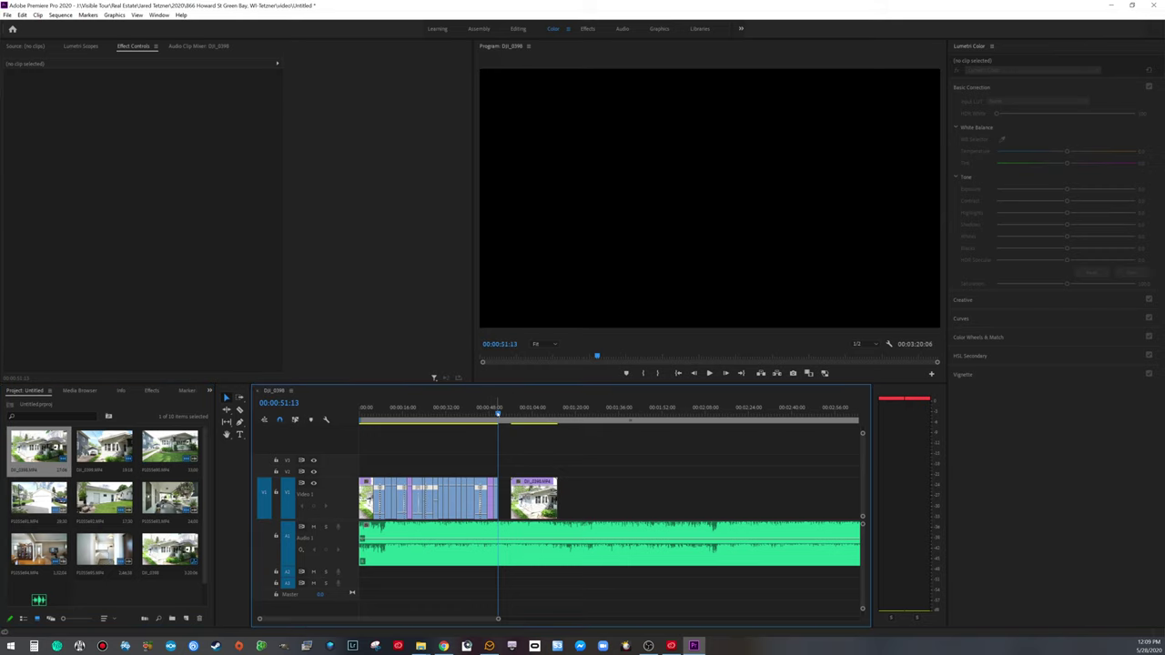
{"action": "key", "text": "space"}
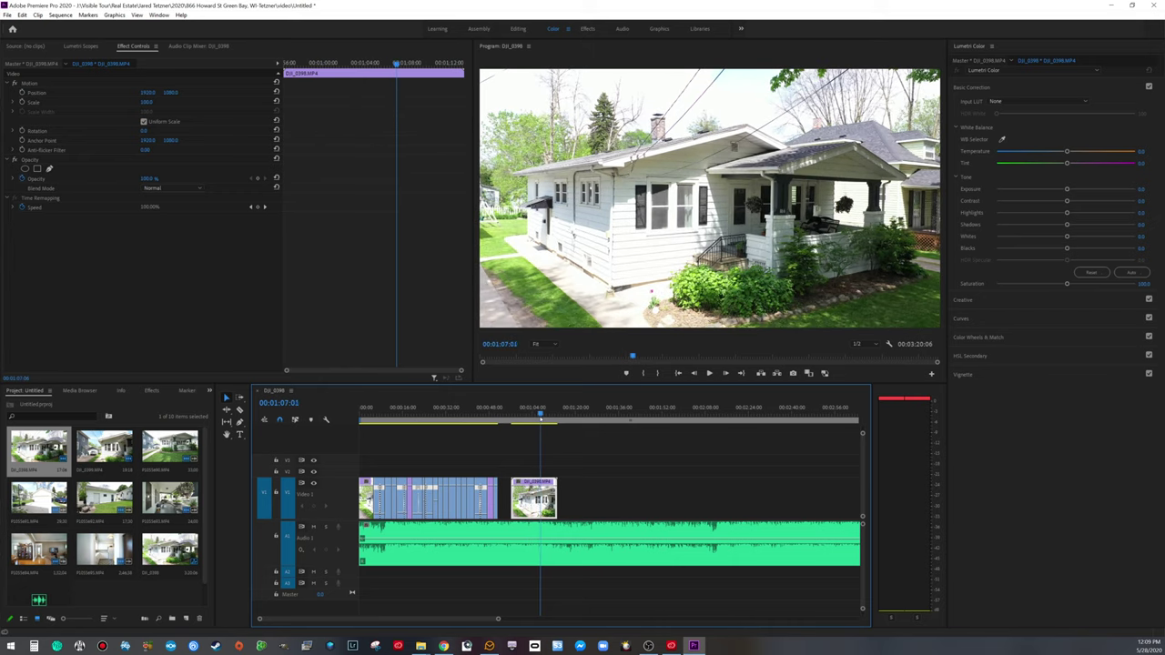
{"action": "key", "text": "space"}
{"action": "key", "text": "shift+Right"}
{"action": "left_click_drag", "start_coordinate": [513, 499], "coordinate": [540, 498]}
{"action": "key", "text": "space"}
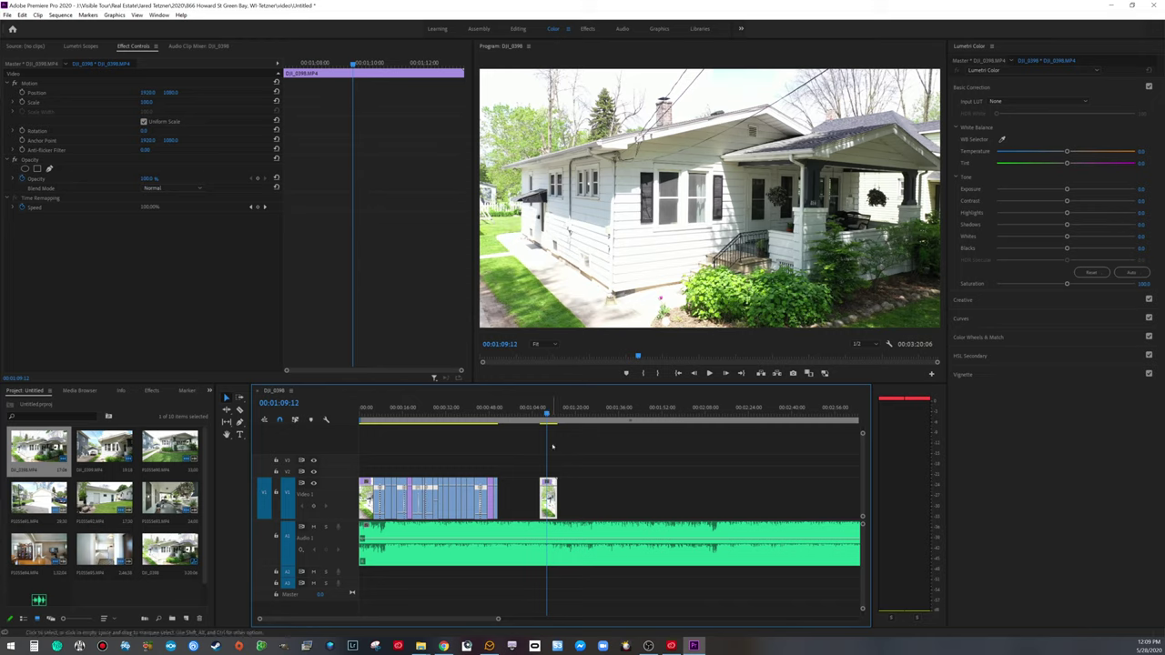
{"action": "left_click_drag", "start_coordinate": [554, 499], "coordinate": [544, 502]}
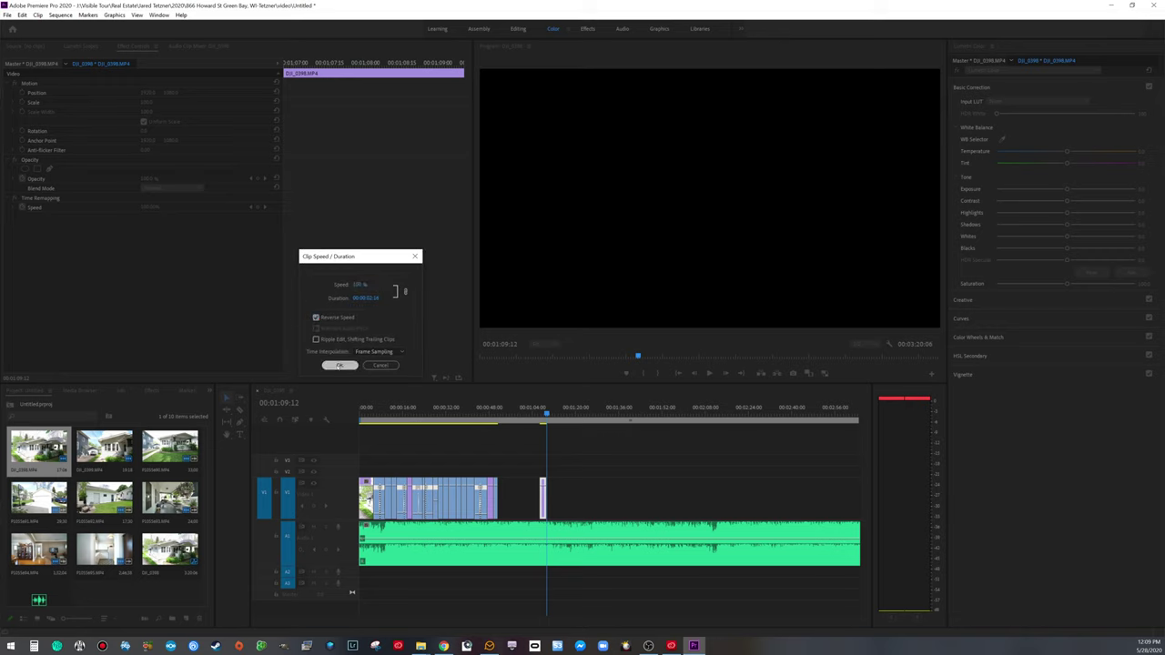
Step: Reverse the house clip's speed, butt it against the garage shot and review
{"action": "left_click", "coordinate": [338, 365]}
{"action": "left_click_drag", "start_coordinate": [543, 499], "coordinate": [500, 497]}
{"action": "left_click", "coordinate": [494, 409]}
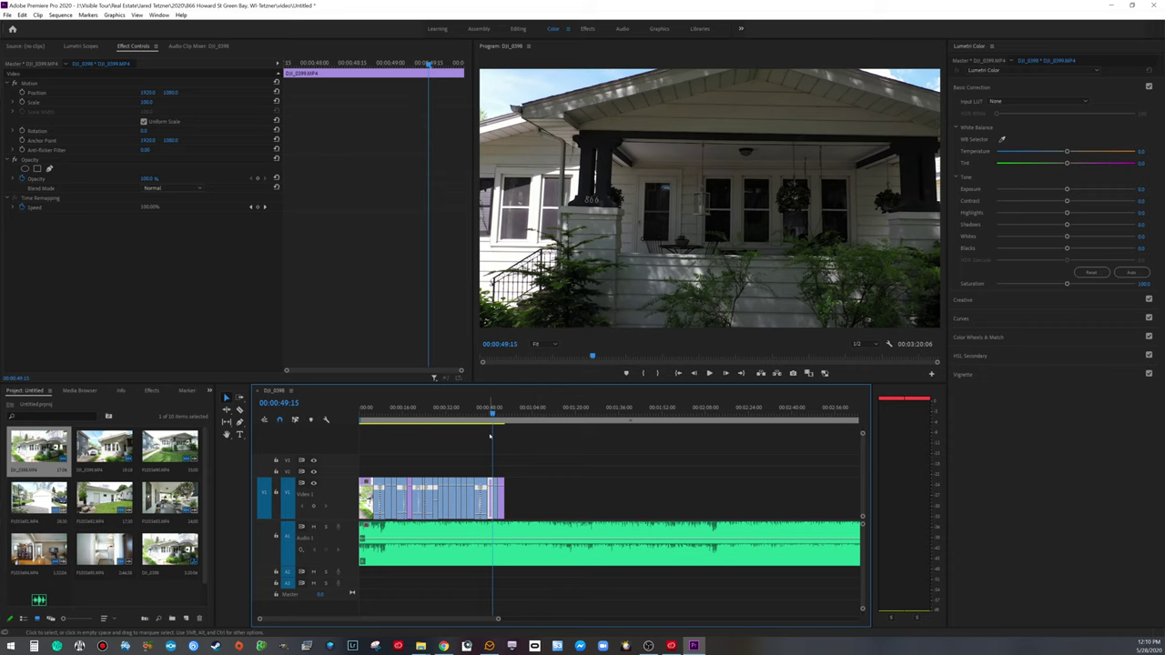
{"action": "key", "text": "space"}
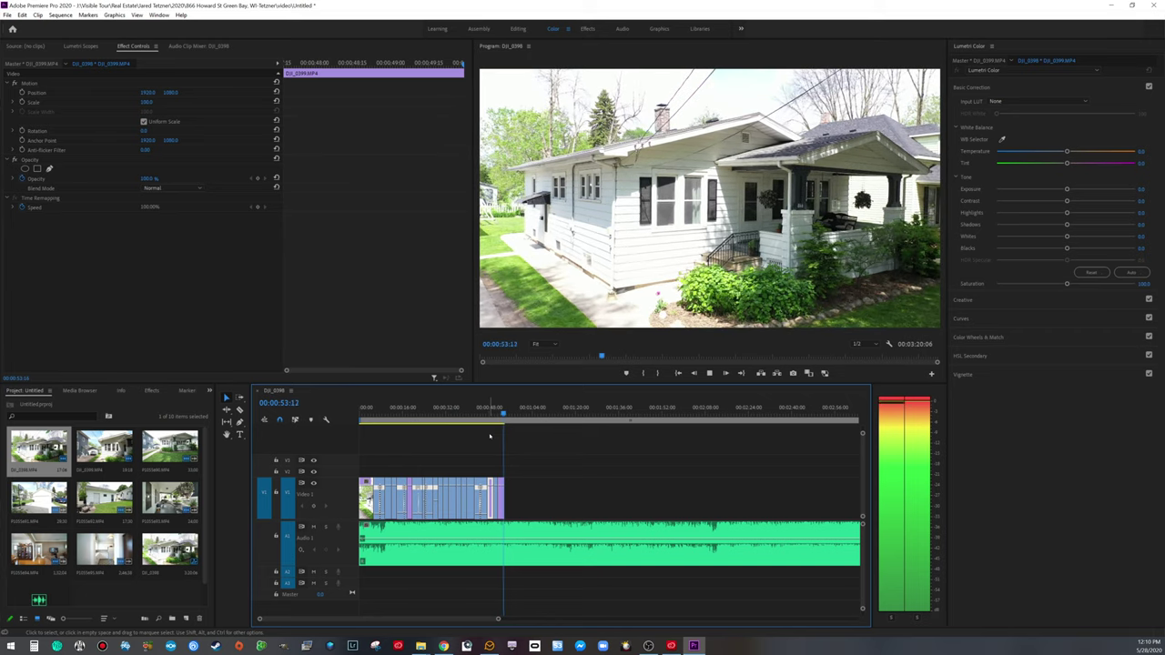
{"action": "key", "text": "space"}
{"action": "key", "text": "d"}
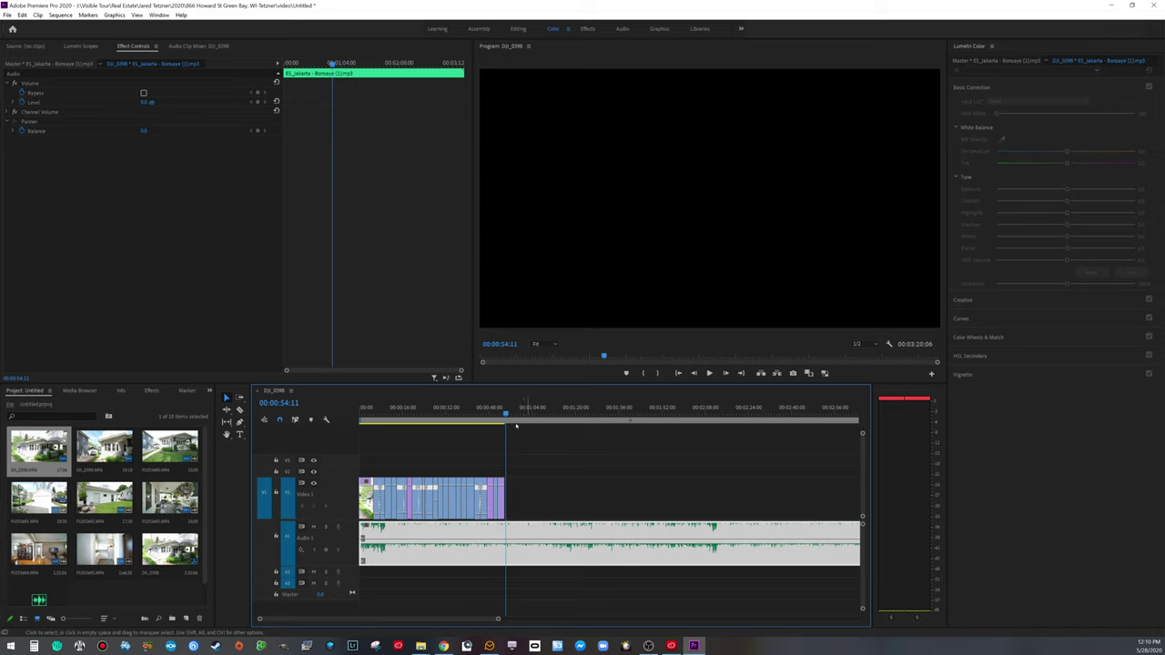
Step: Trim the last clip's end so the video finishes at 00:00:53:11
{"action": "left_click_drag", "start_coordinate": [498, 620], "coordinate": [366, 619]}
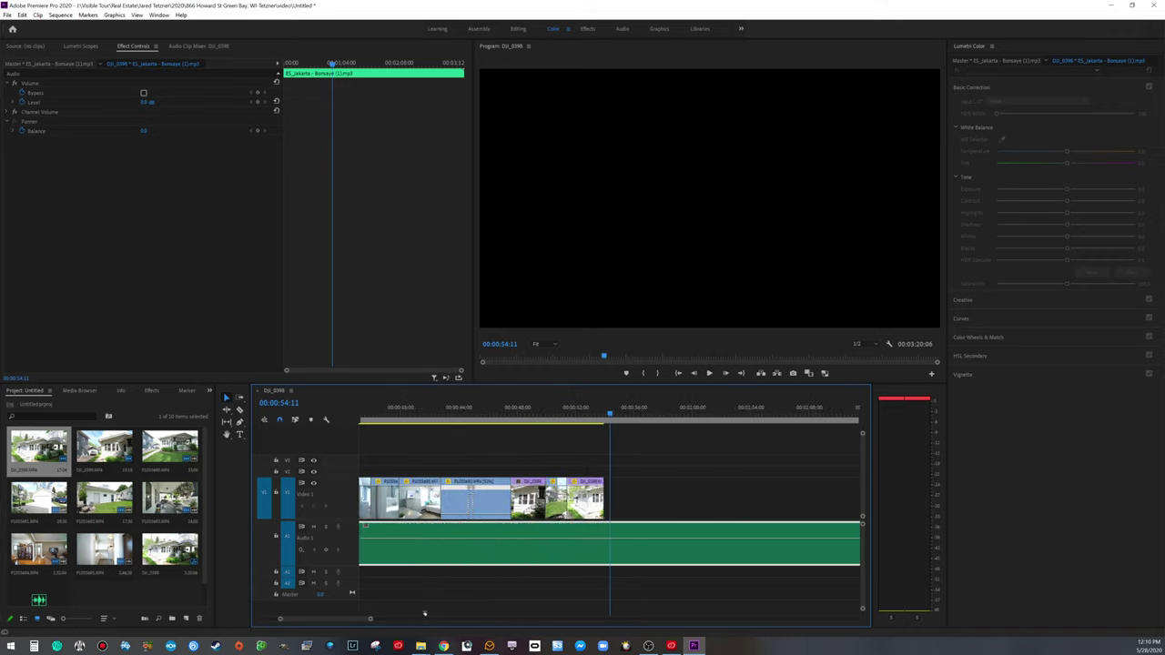
{"action": "left_click", "coordinate": [551, 436]}
{"action": "key", "text": "space"}
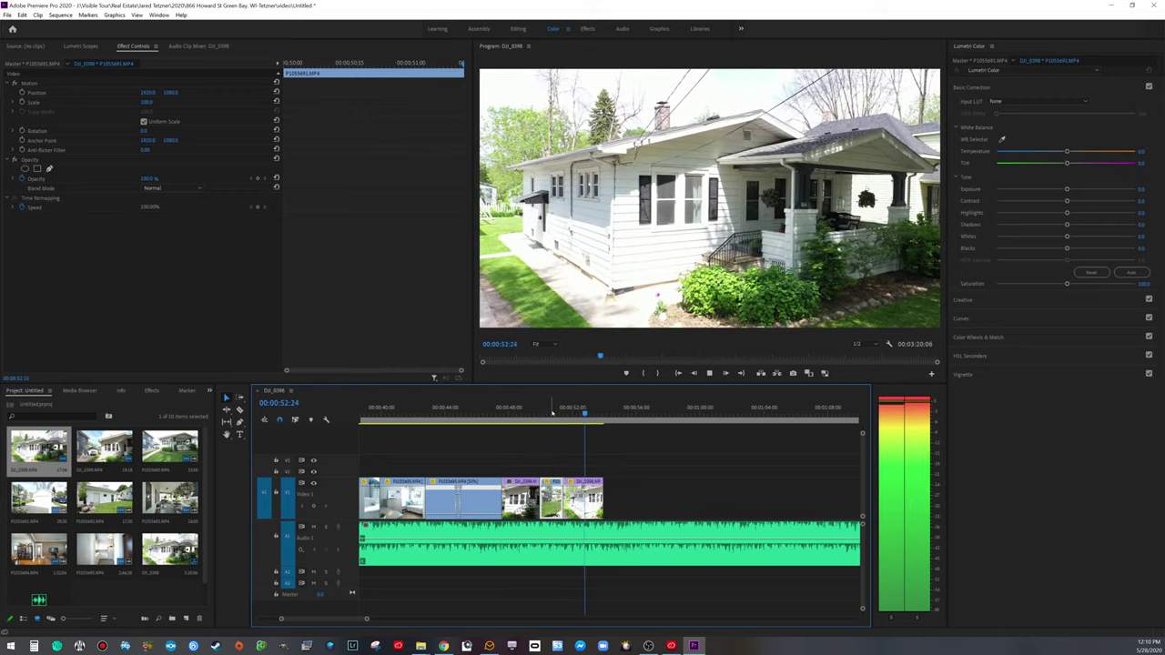
{"action": "key", "text": "space"}
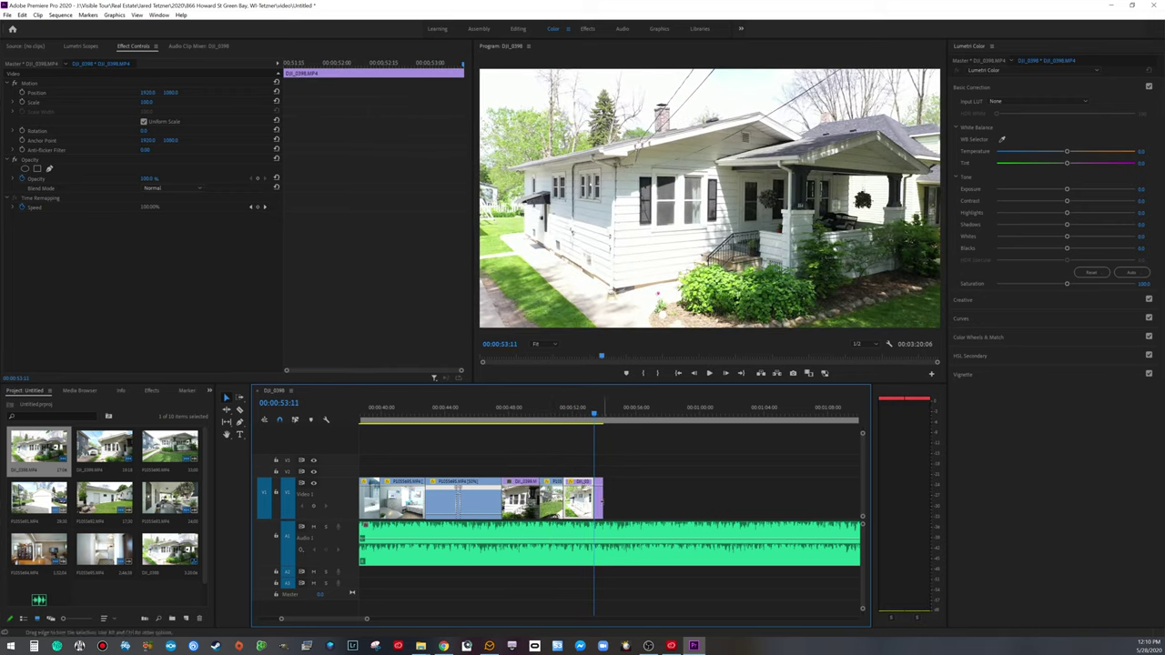
{"action": "left_click_drag", "start_coordinate": [600, 501], "coordinate": [594, 502]}
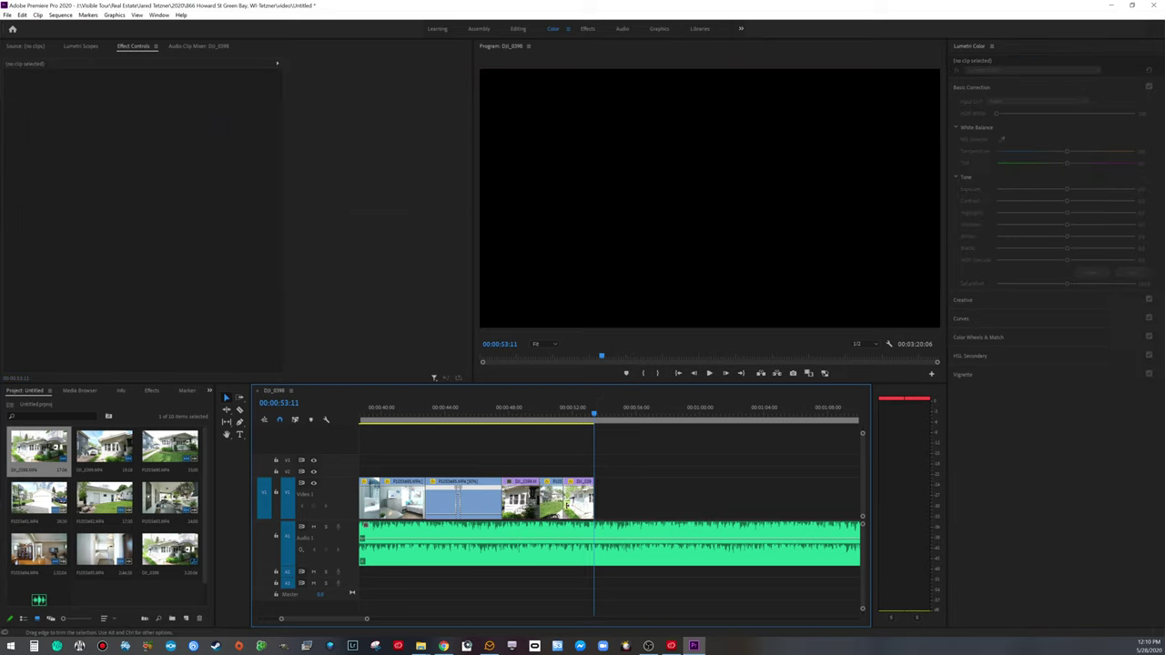
Step: Shorten the music to end with the video and save the project
{"action": "key", "text": "minus"}
{"action": "key", "text": "minus"}
{"action": "key", "text": "minus"}
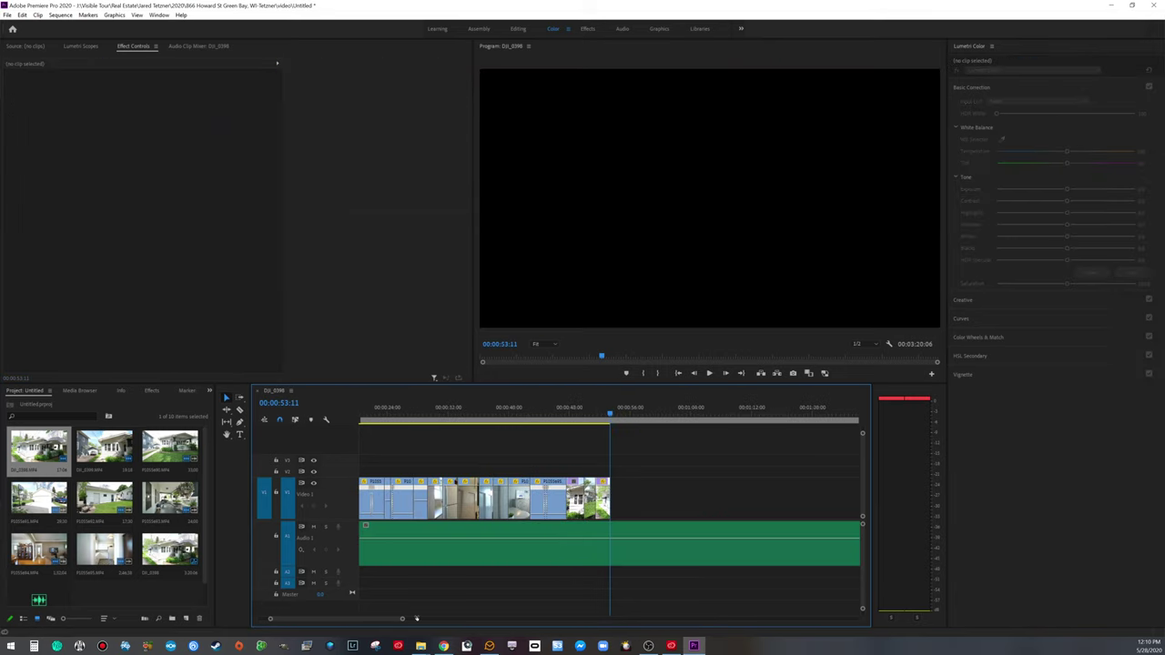
{"action": "left_click_drag", "start_coordinate": [660, 527], "coordinate": [459, 499]}
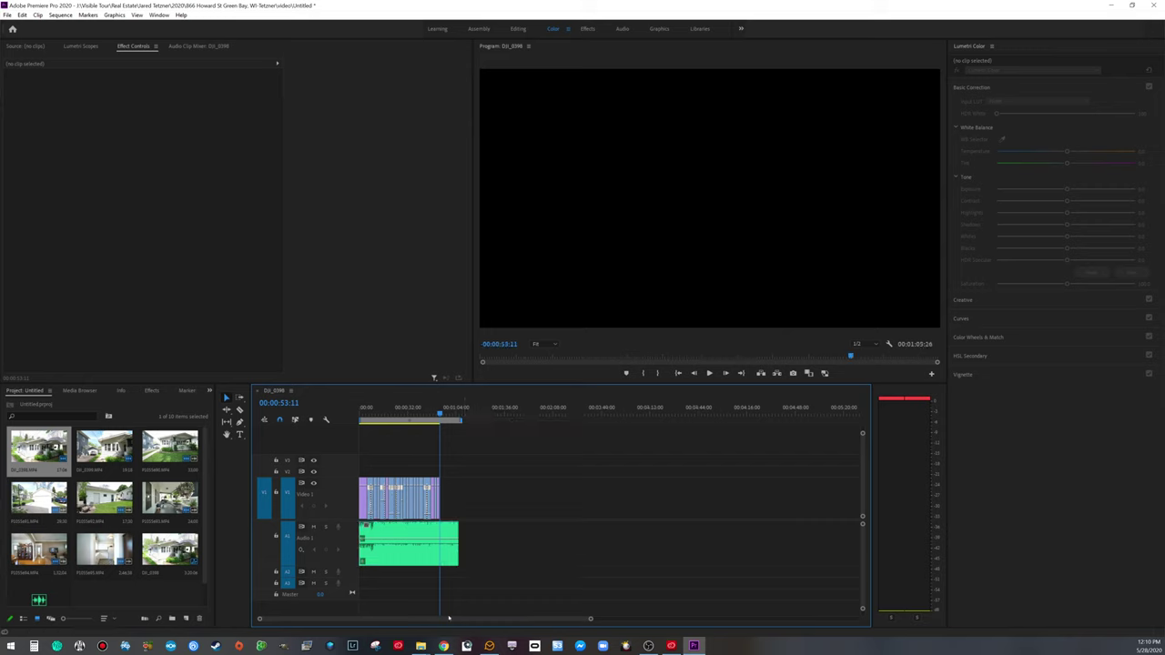
{"action": "key", "text": "Home"}
{"action": "key", "text": "ctrl+s"}
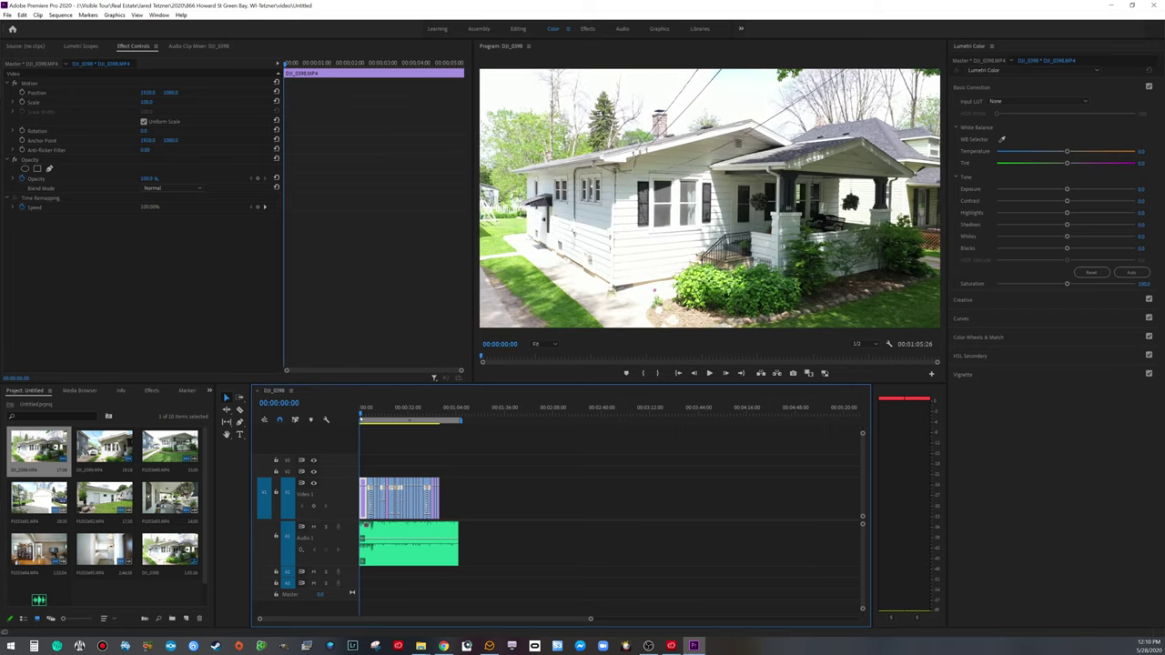
Step: Raise the house clip's Contrast and Shadows, lower Blacks and nudge Saturation in Lumetri Color
{"action": "key", "text": "space"}
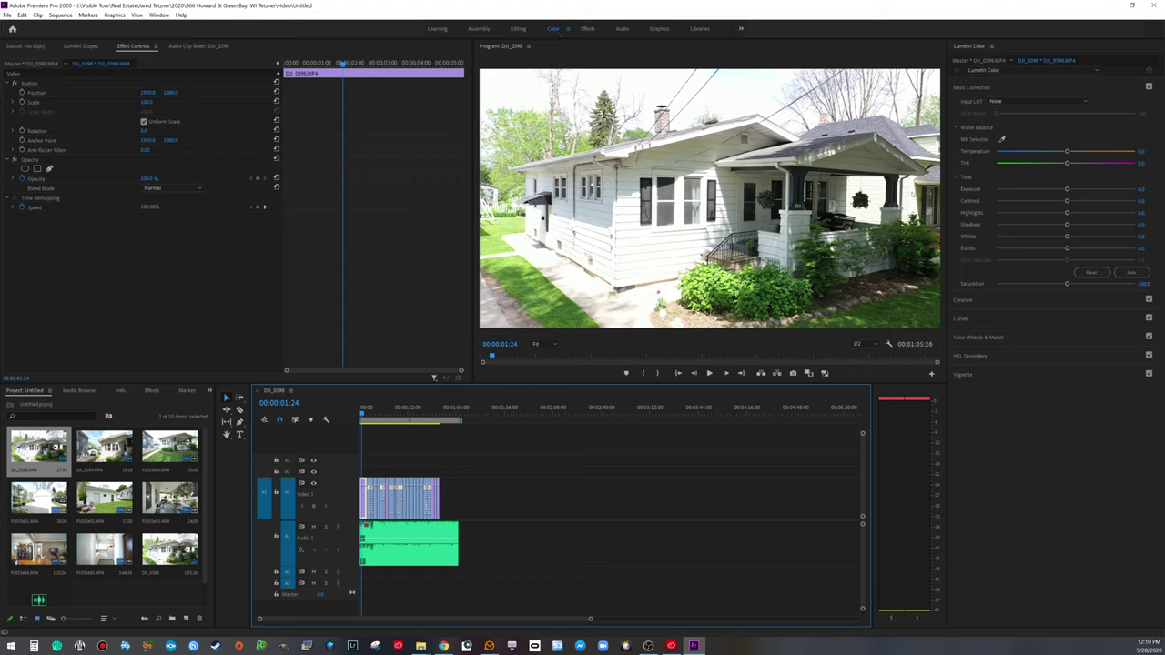
{"action": "left_click_drag", "start_coordinate": [1068, 201], "coordinate": [1079, 201]}
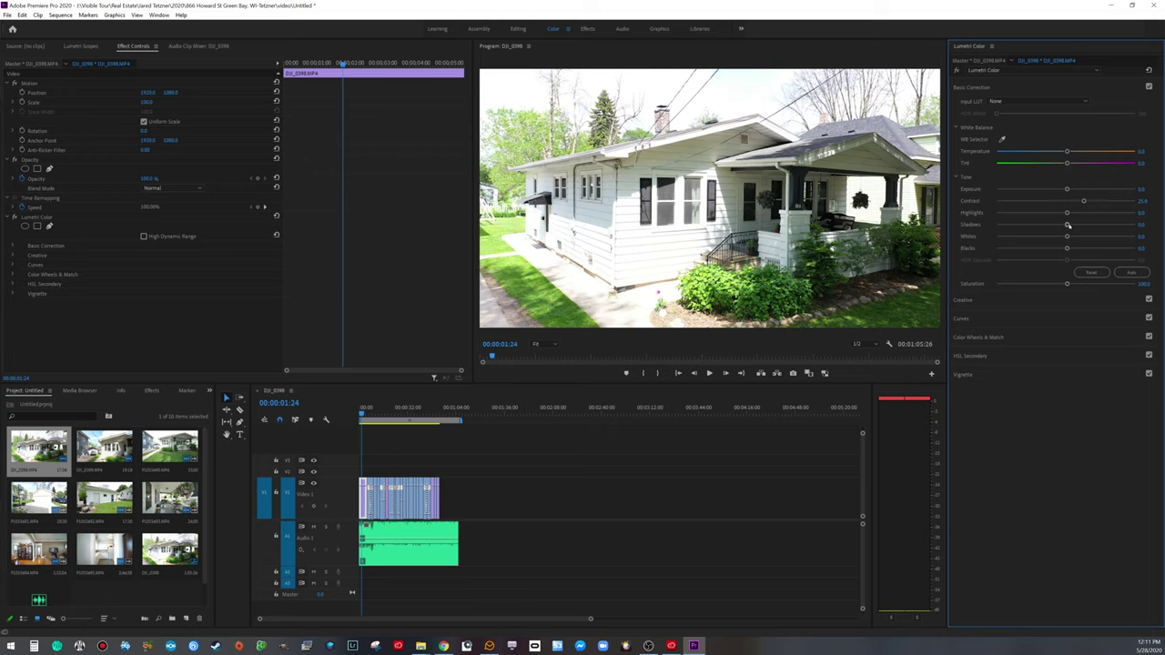
{"action": "left_click_drag", "start_coordinate": [1067, 225], "coordinate": [1079, 230]}
{"action": "left_click_drag", "start_coordinate": [1066, 249], "coordinate": [1057, 249]}
{"action": "left_click_drag", "start_coordinate": [1067, 284], "coordinate": [1071, 284]}
Step: In Lumetri's Creative section, set Sharpen to 4.9 and Vibrance to about 16
{"action": "left_click", "coordinate": [988, 299]}
{"action": "left_click_drag", "start_coordinate": [1067, 273], "coordinate": [1069, 273]}
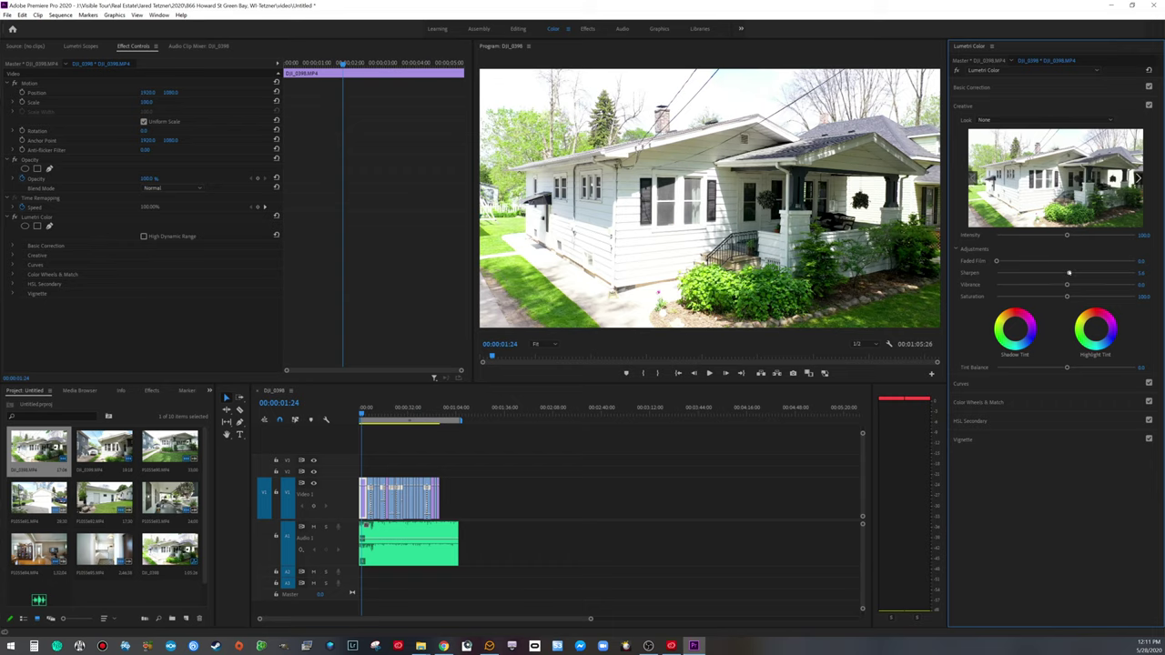
{"action": "left_click_drag", "start_coordinate": [1066, 286], "coordinate": [1102, 286]}
{"action": "left_click_drag", "start_coordinate": [1065, 285], "coordinate": [1076, 286]}
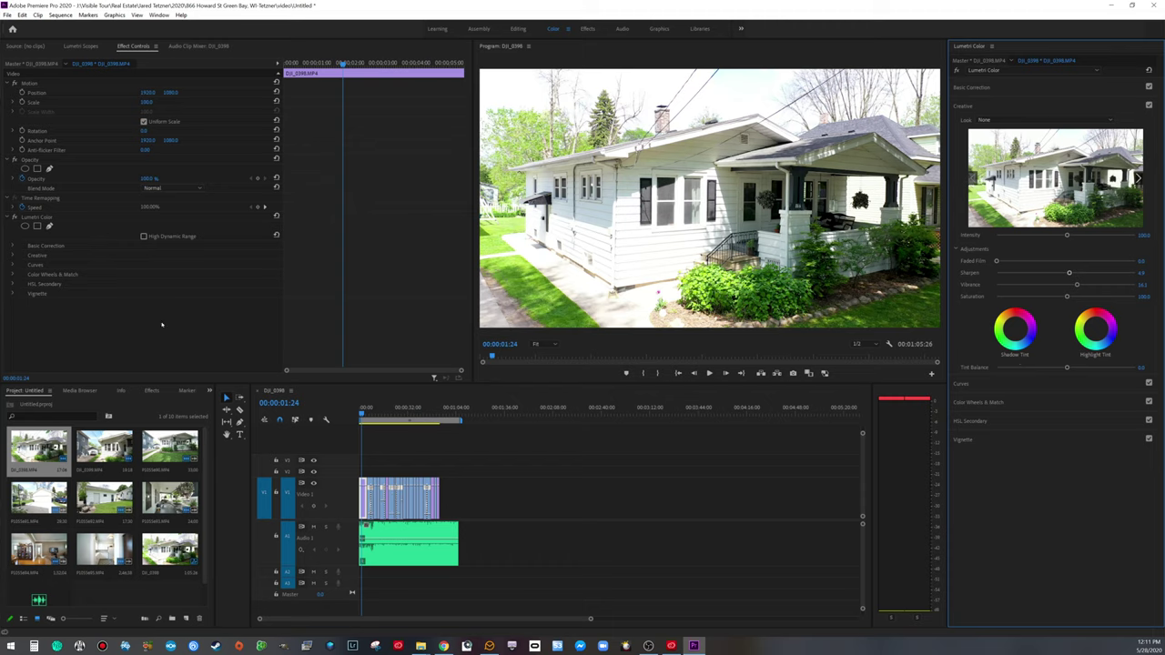
{"action": "left_click_drag", "start_coordinate": [587, 618], "coordinate": [500, 624]}
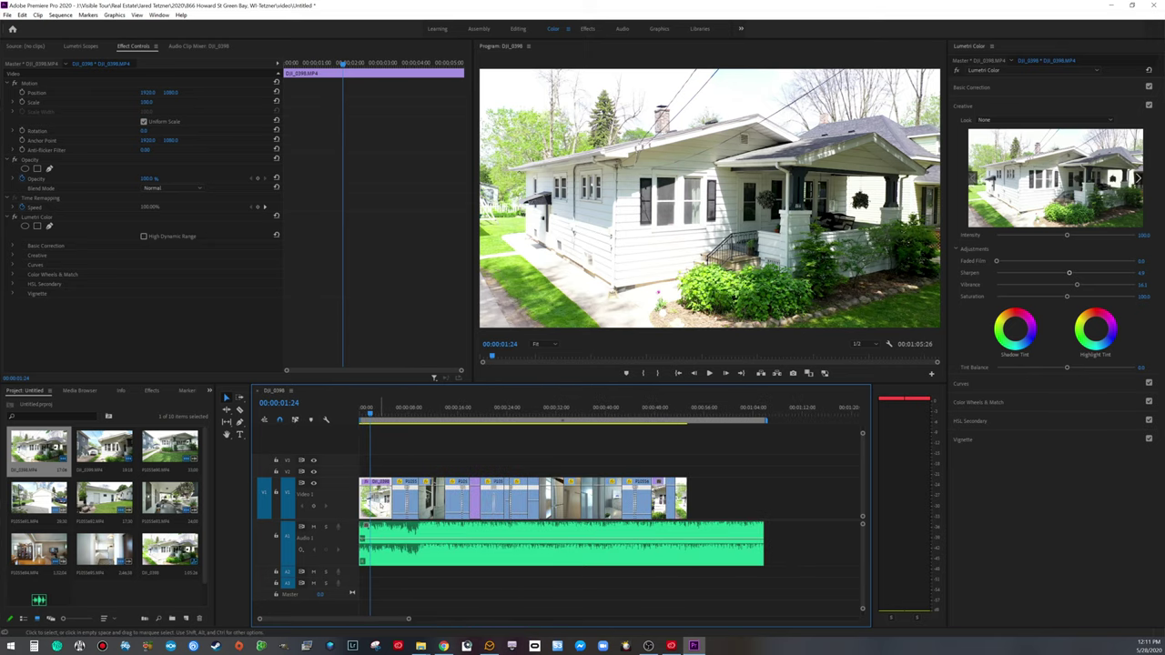
Step: Copy the house clip's Lumetri Color effect
{"action": "left_click", "coordinate": [42, 219]}
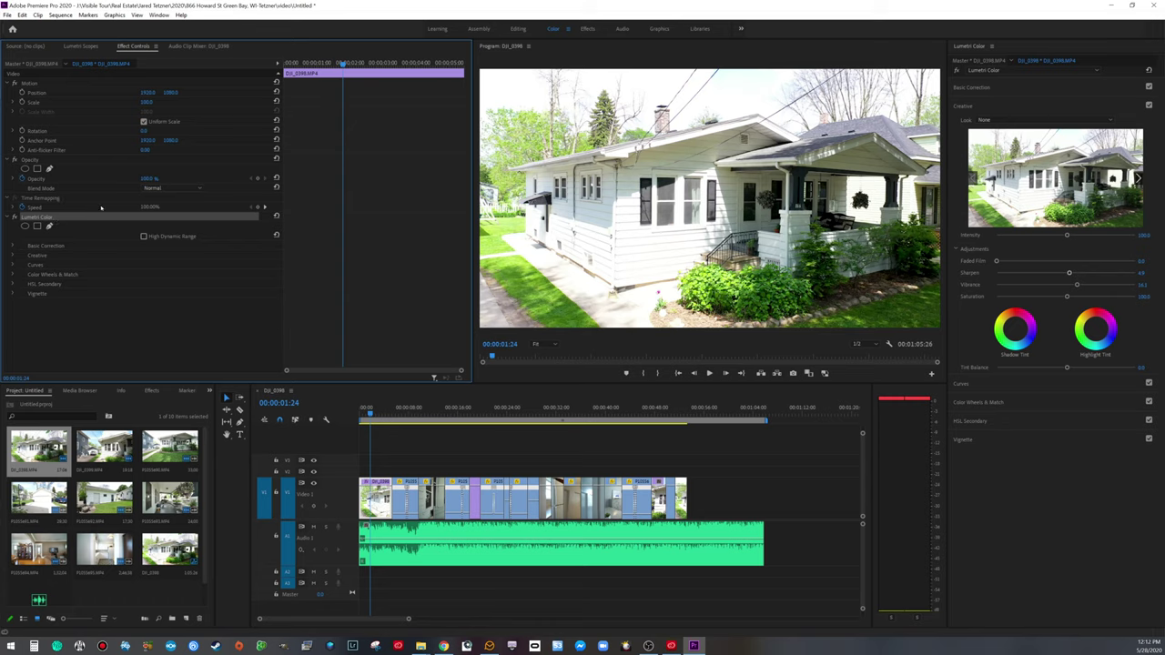
{"action": "right_click", "coordinate": [50, 219]}
{"action": "left_click", "coordinate": [73, 265]}
Step: Auto-grade the DJI_0399 porch clip, then lift its Shadows and lower its Highlights
{"action": "key", "text": "space"}
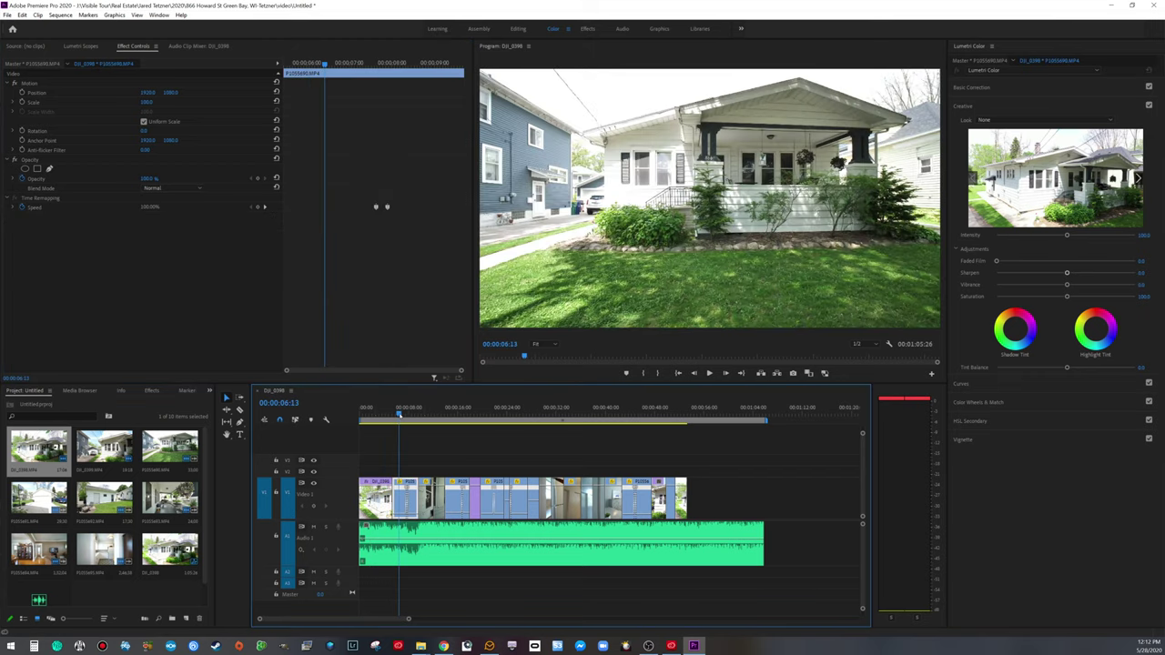
{"action": "key", "text": "space"}
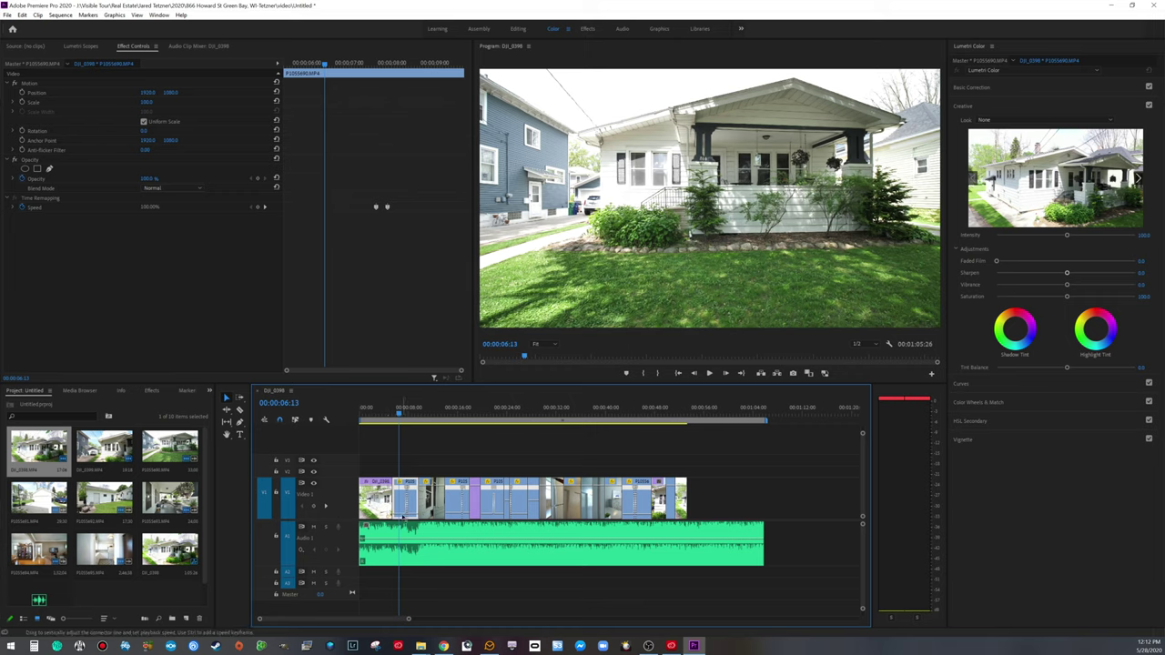
{"action": "left_click_drag", "start_coordinate": [406, 409], "coordinate": [474, 415]}
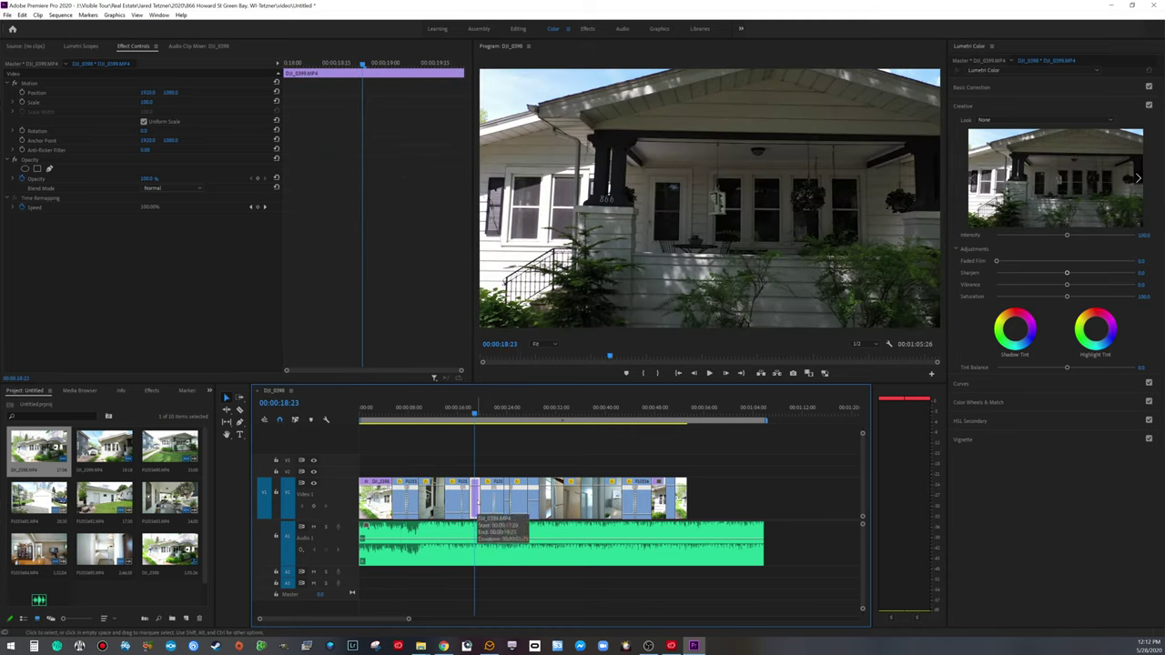
{"action": "left_click", "coordinate": [478, 516]}
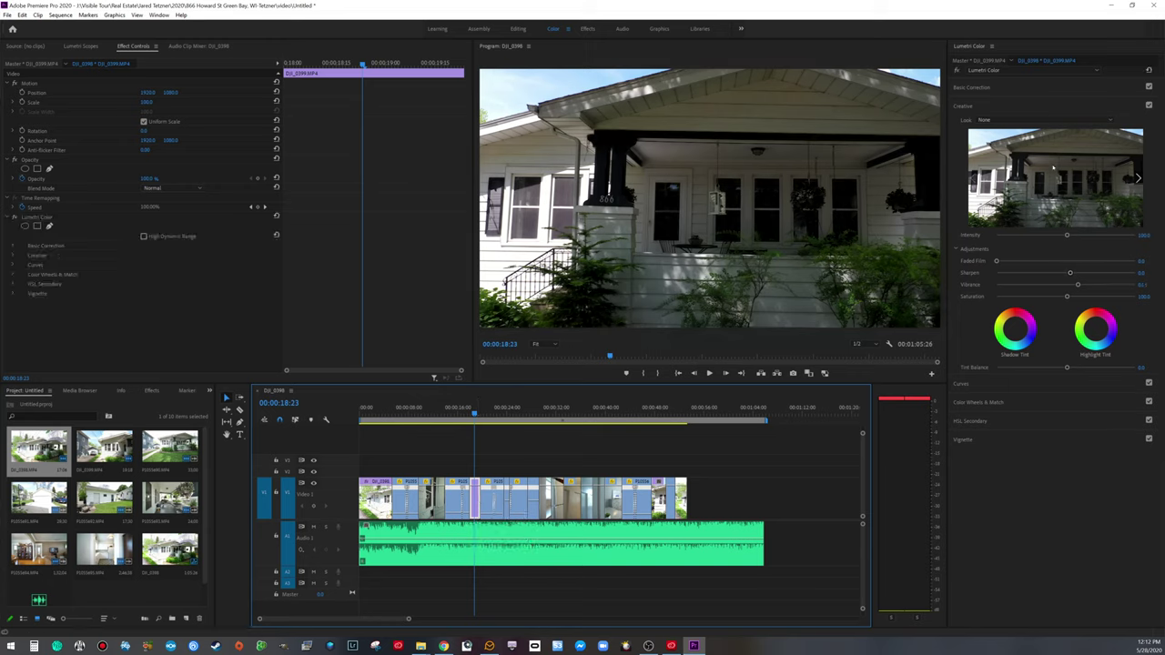
{"action": "left_click", "coordinate": [1001, 87]}
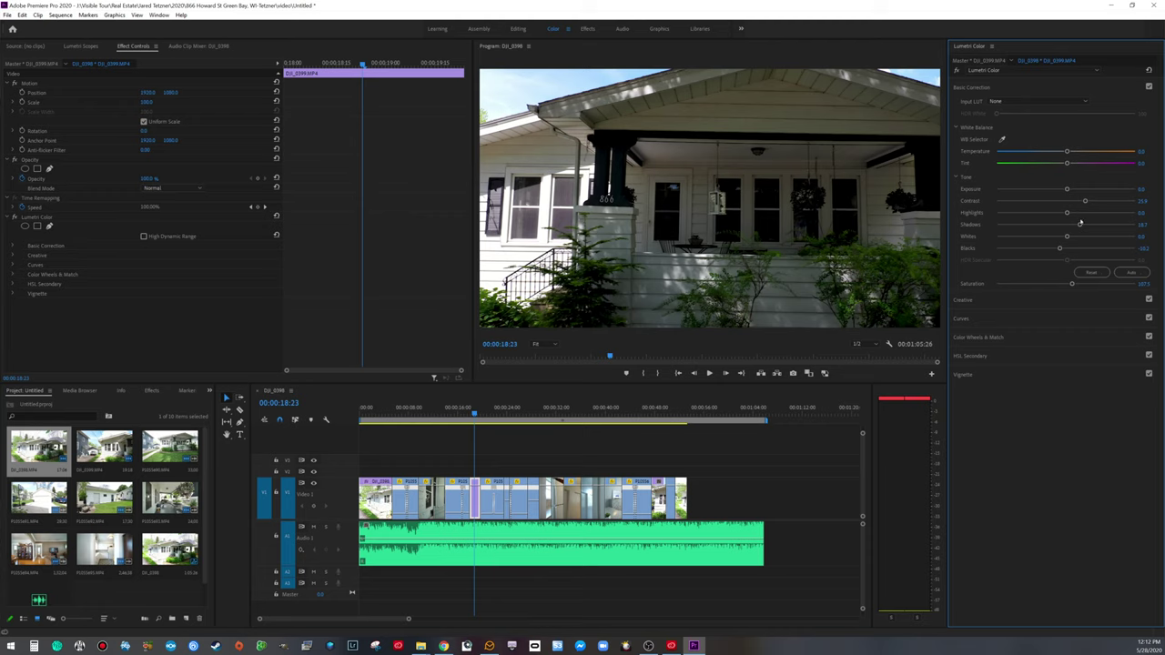
{"action": "left_click_drag", "start_coordinate": [1079, 225], "coordinate": [1119, 230]}
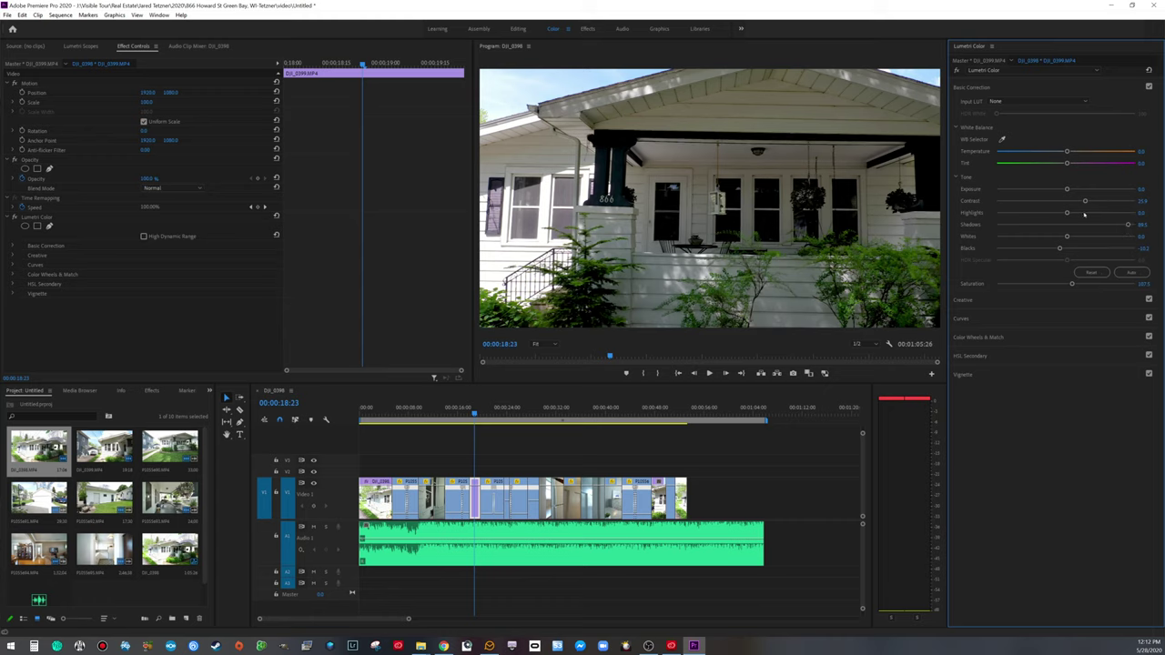
{"action": "left_click_drag", "start_coordinate": [1067, 213], "coordinate": [1049, 212]}
{"action": "key", "text": "space"}
{"action": "key", "text": "space"}
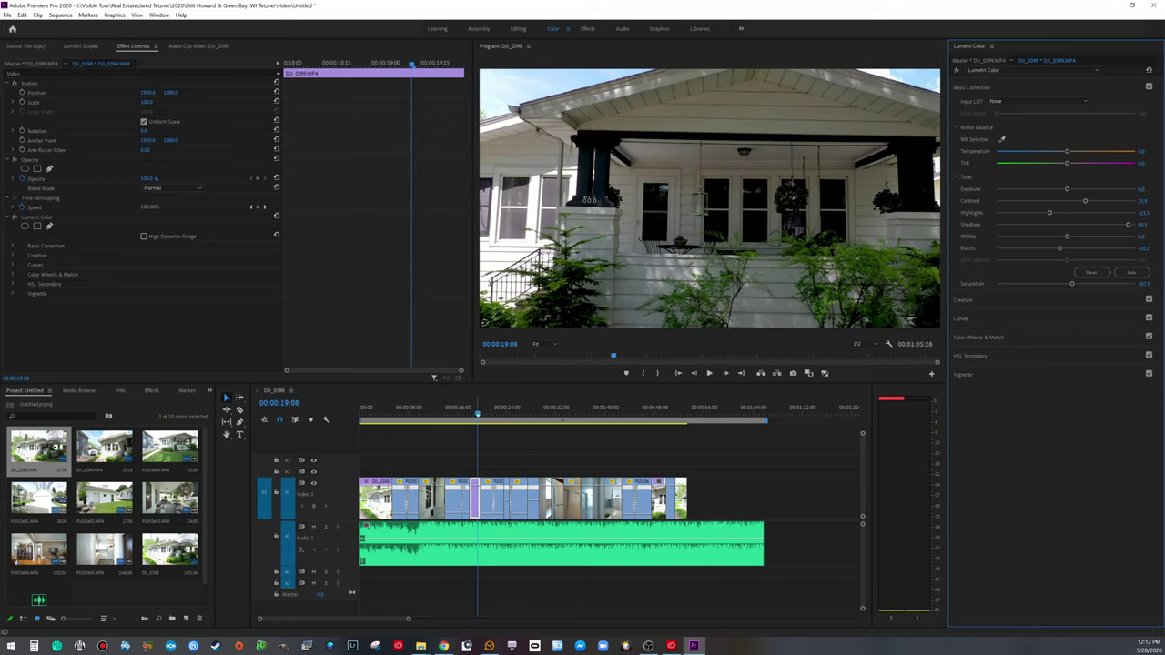
Step: Paste the porch clip's grade onto the P1055690 house-front clip
{"action": "left_click", "coordinate": [417, 510]}
{"action": "key", "text": "Up"}
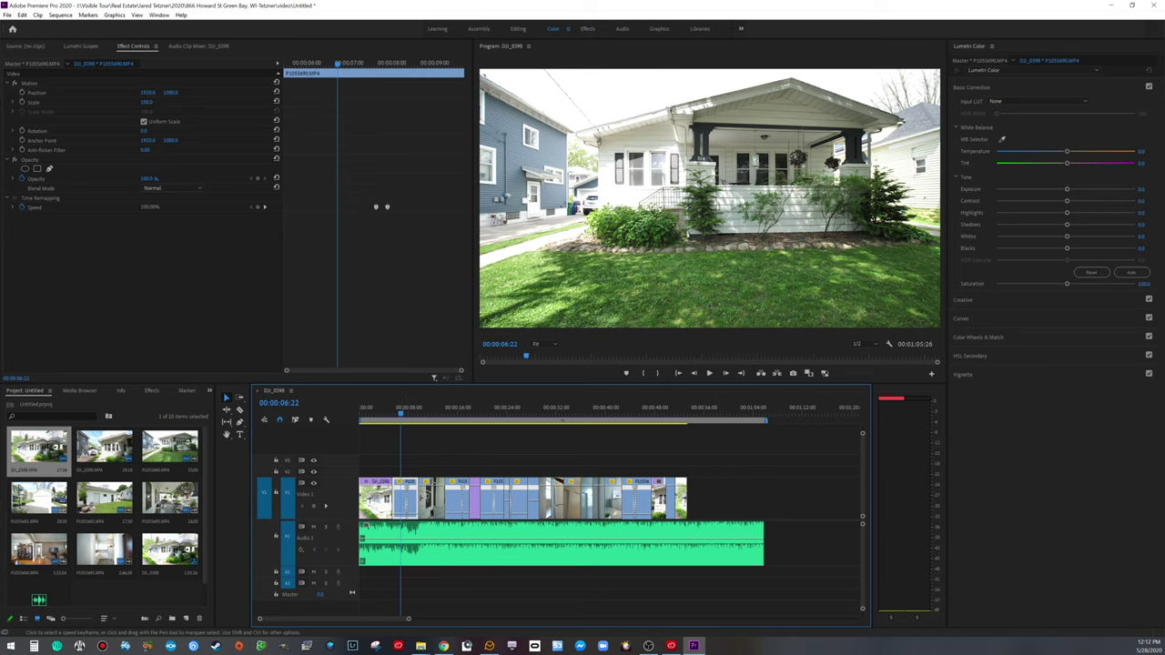
{"action": "key", "text": "ctrl+v"}
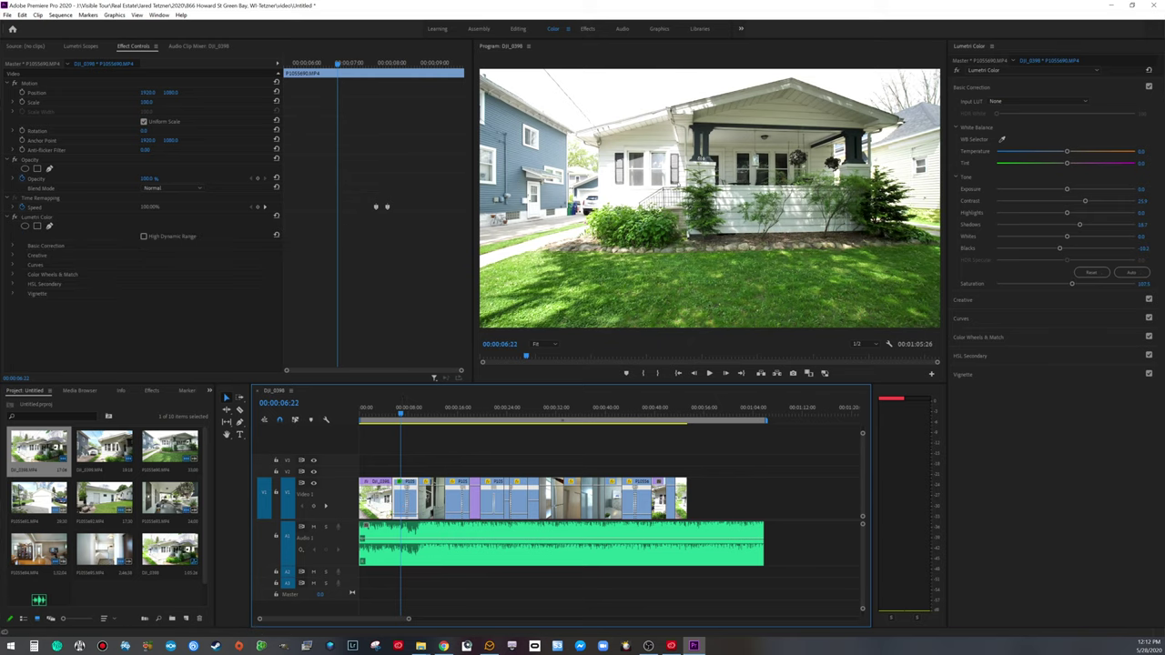
Step: Bring P1055690's Shadows back toward neutral and darken its Highlights to about -39
{"action": "left_click", "coordinate": [382, 411]}
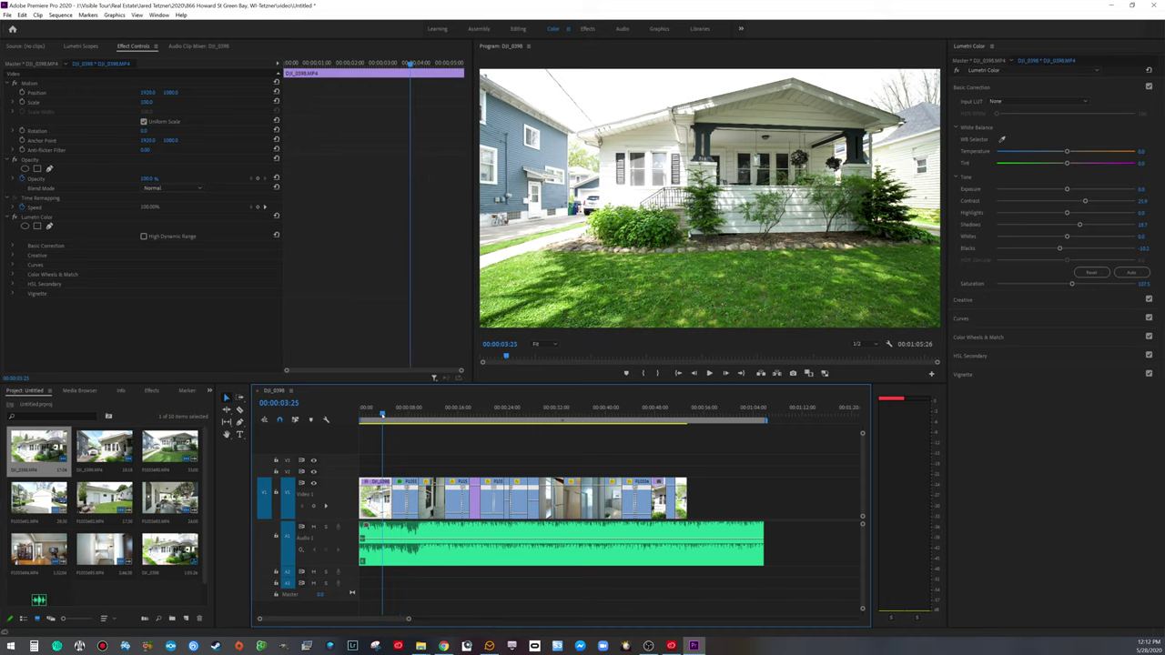
{"action": "key", "text": "space"}
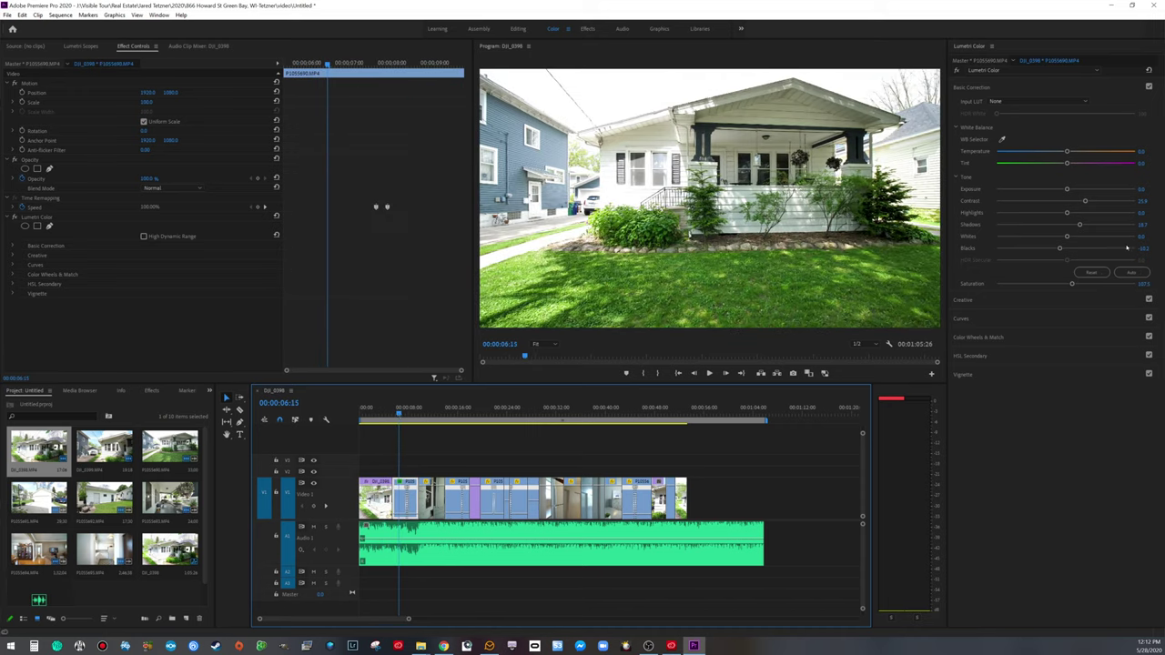
{"action": "left_click_drag", "start_coordinate": [1080, 225], "coordinate": [1046, 224]}
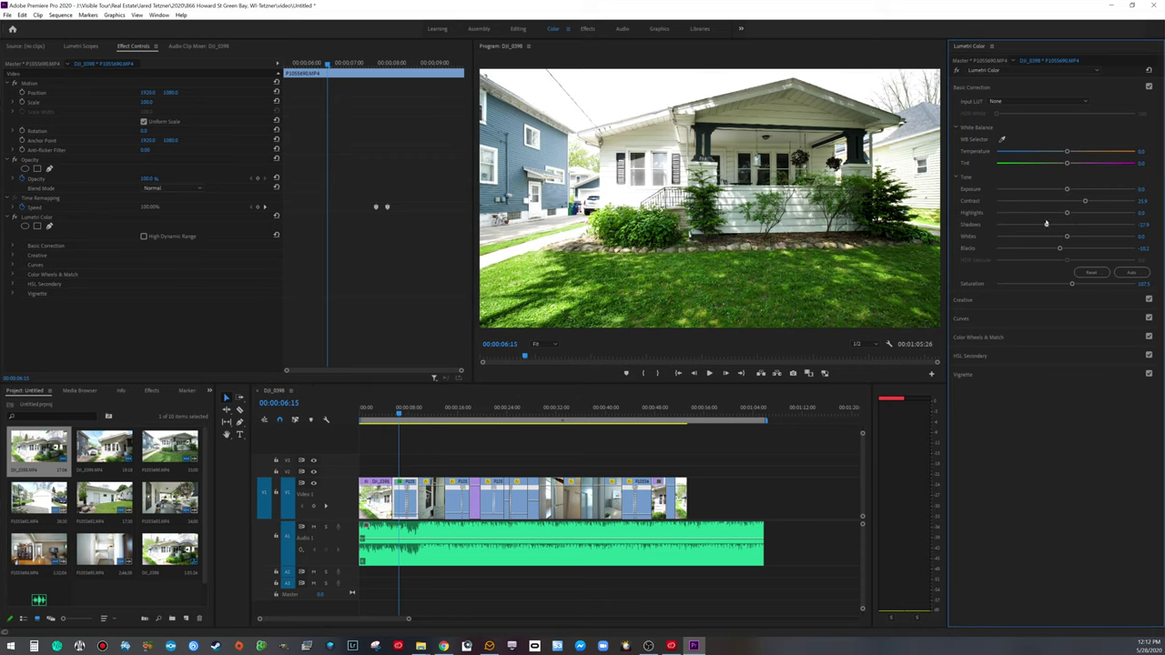
{"action": "left_click_drag", "start_coordinate": [1065, 212], "coordinate": [1060, 225]}
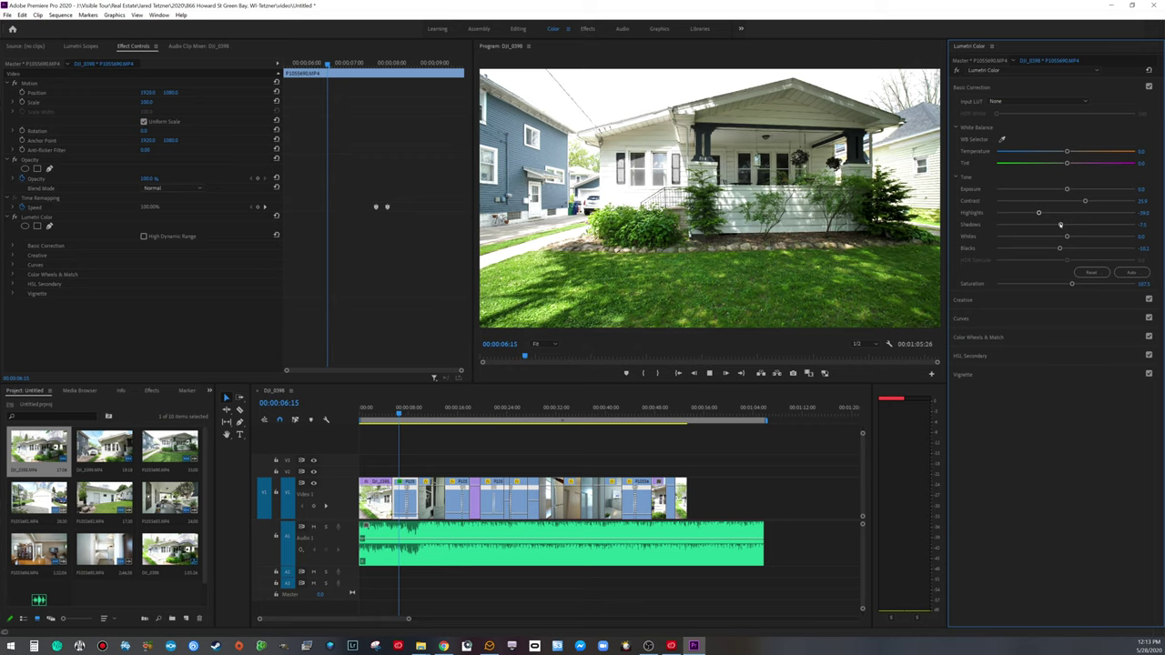
{"action": "key", "text": "space"}
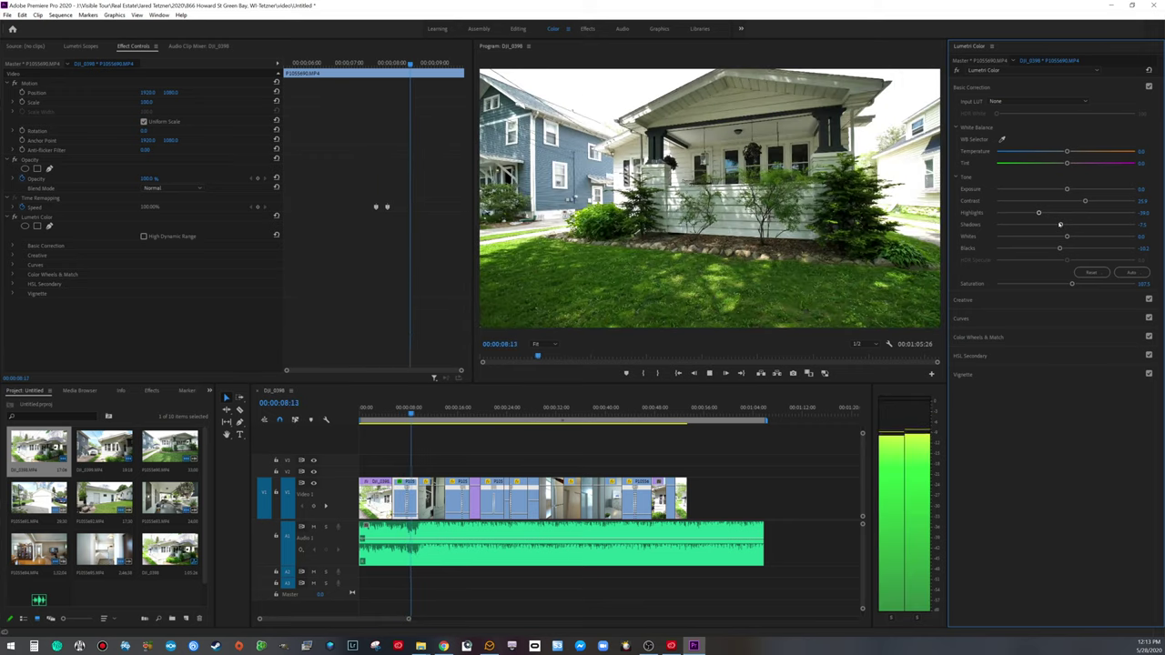
{"action": "key", "text": "space"}
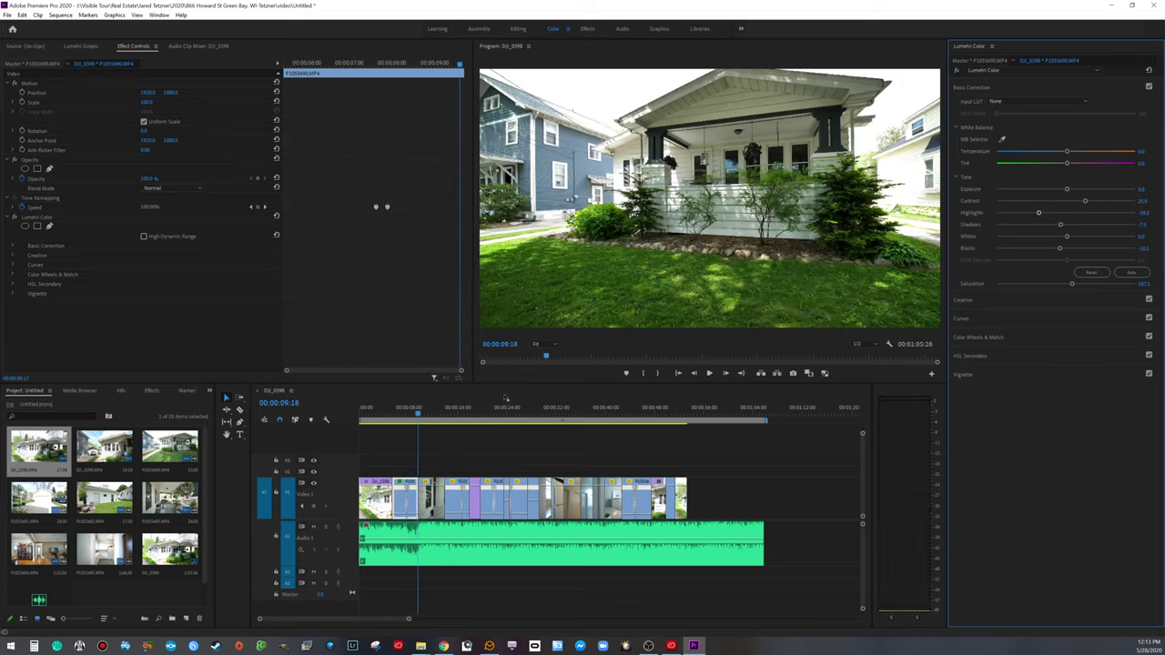
{"action": "left_click", "coordinate": [426, 410]}
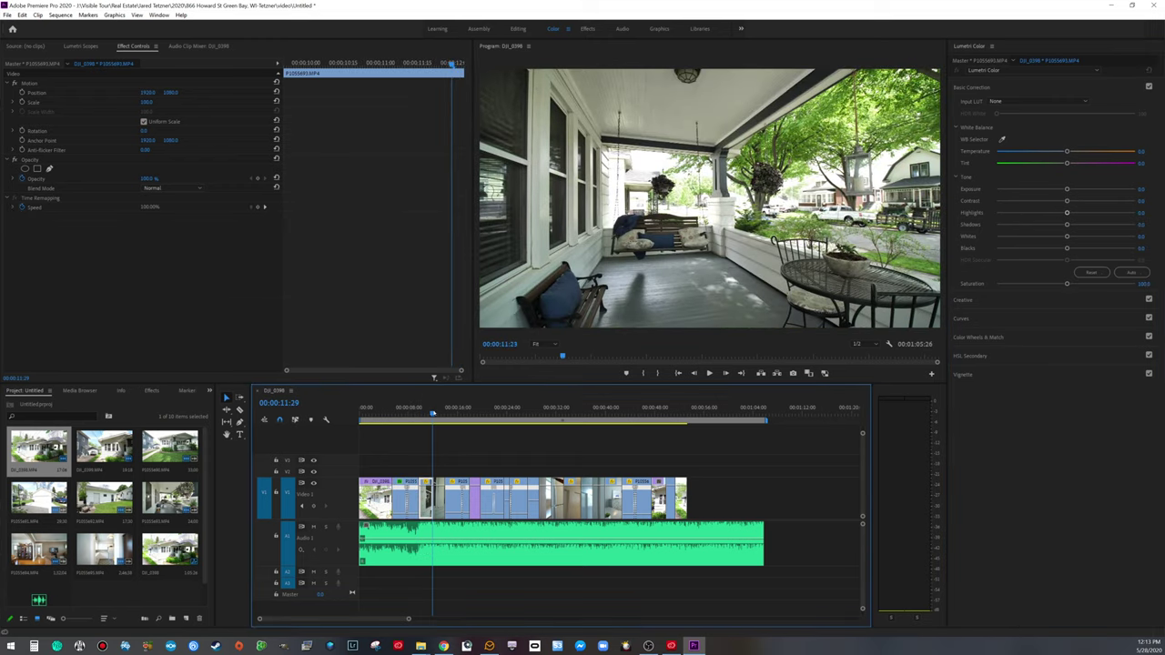
Step: Auto-grade P1055693, then raise Contrast to 32.5 and lower Highlights to -31.6
{"action": "key", "text": "Left"}
{"action": "key", "text": "Left"}
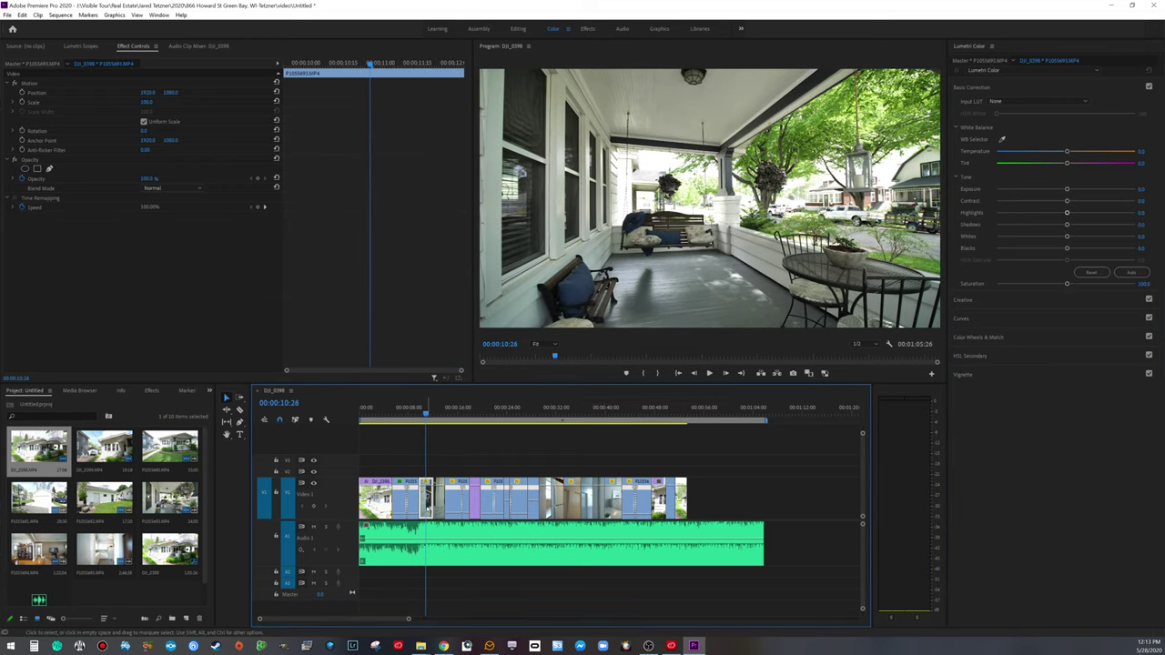
{"action": "left_click", "coordinate": [1131, 272]}
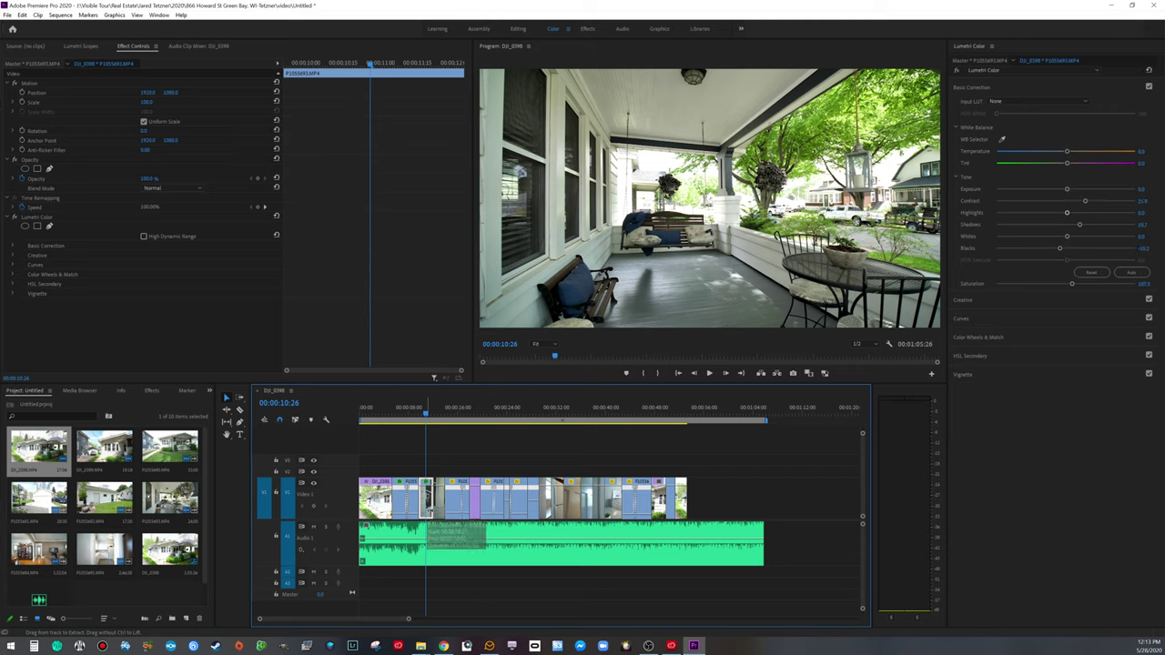
{"action": "left_click_drag", "start_coordinate": [1085, 201], "coordinate": [1089, 201]}
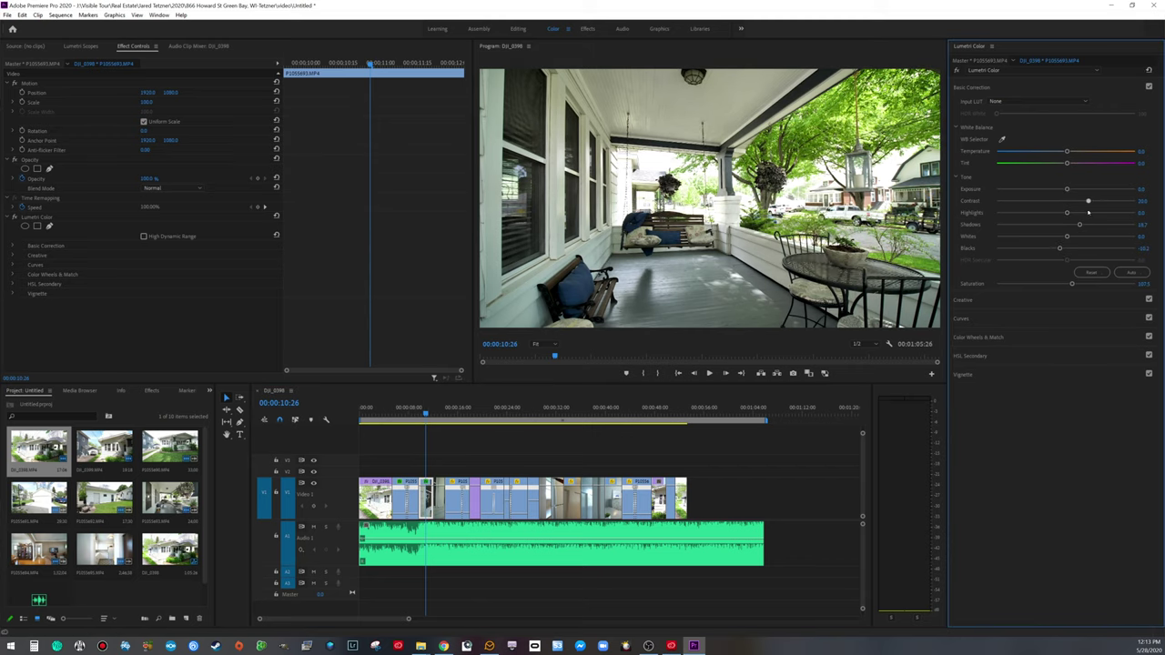
{"action": "left_click_drag", "start_coordinate": [1066, 213], "coordinate": [1044, 238]}
{"action": "key", "text": "space"}
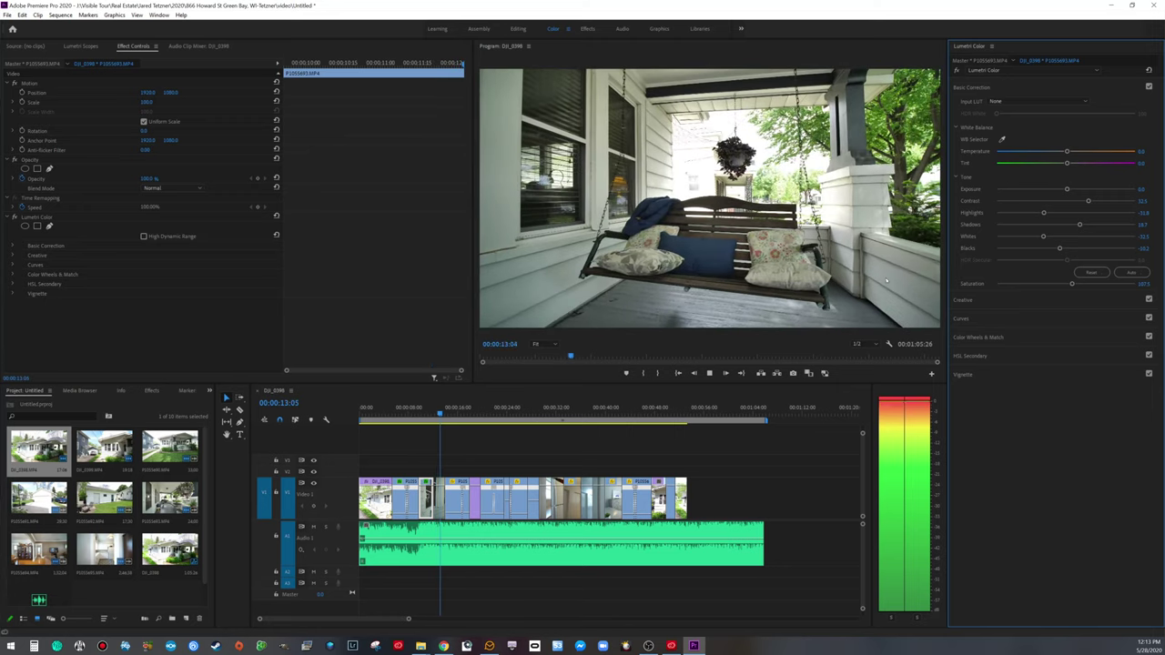
{"action": "key", "text": "space"}
{"action": "left_click", "coordinate": [425, 499]}
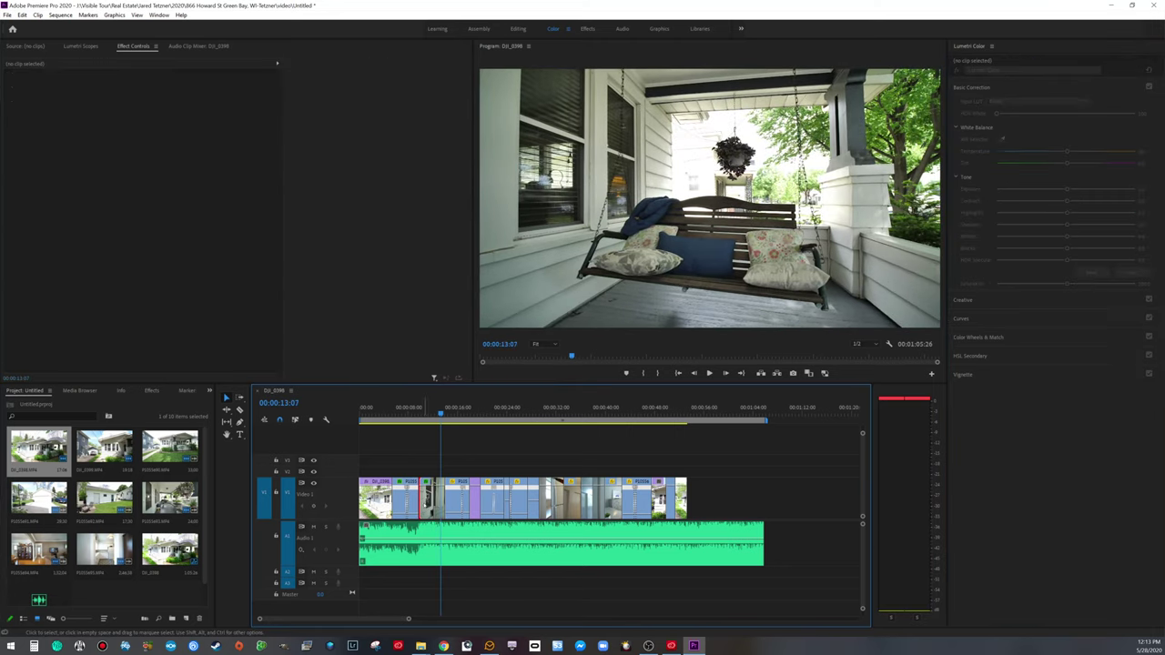
{"action": "right_click", "coordinate": [45, 217]}
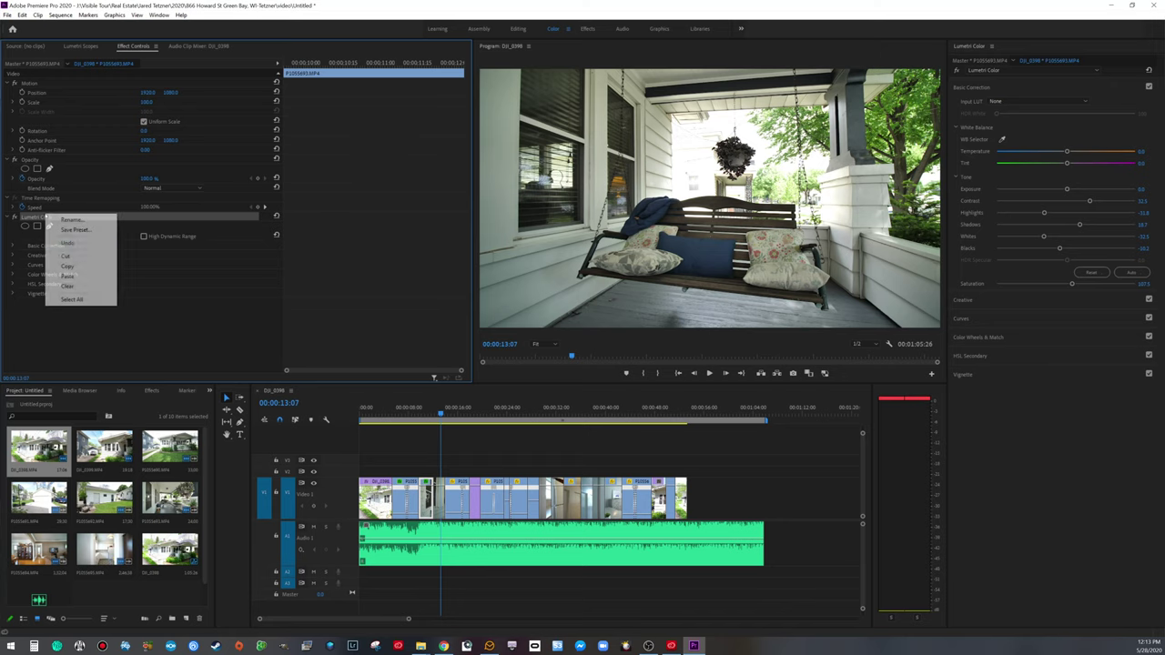
Step: Paste the copied Lumetri Color grade onto the next short clip and play it back
{"action": "left_click", "coordinate": [64, 263]}
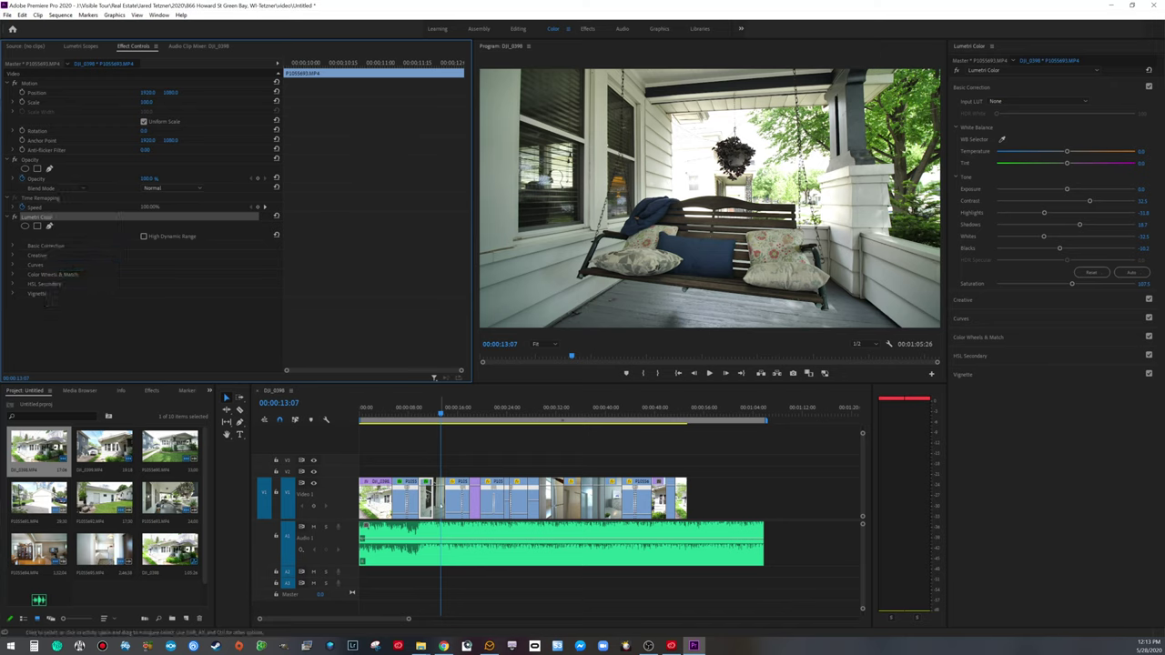
{"action": "left_click", "coordinate": [438, 499]}
{"action": "key", "text": "ctrl+v"}
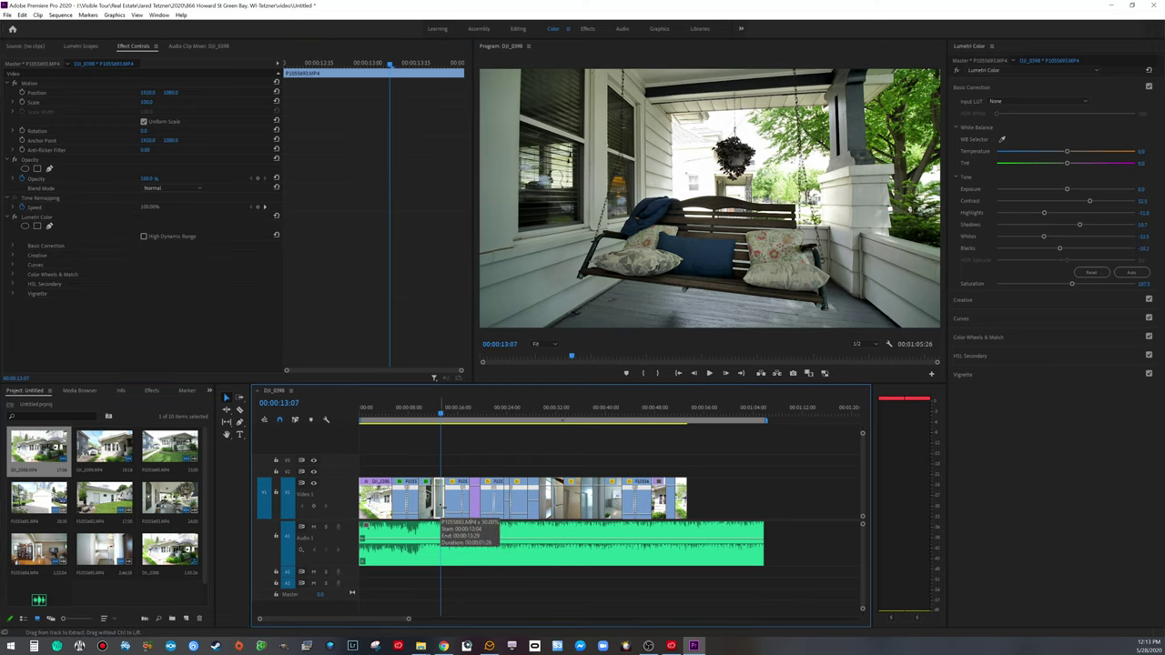
{"action": "key", "text": "space"}
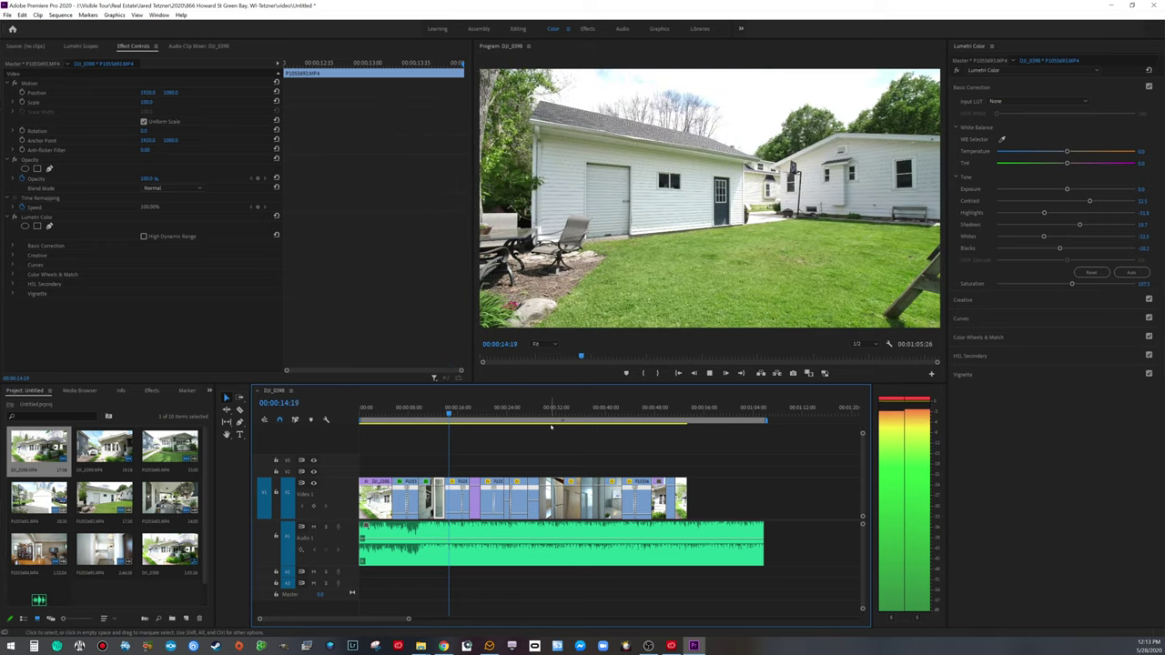
{"action": "key", "text": "space"}
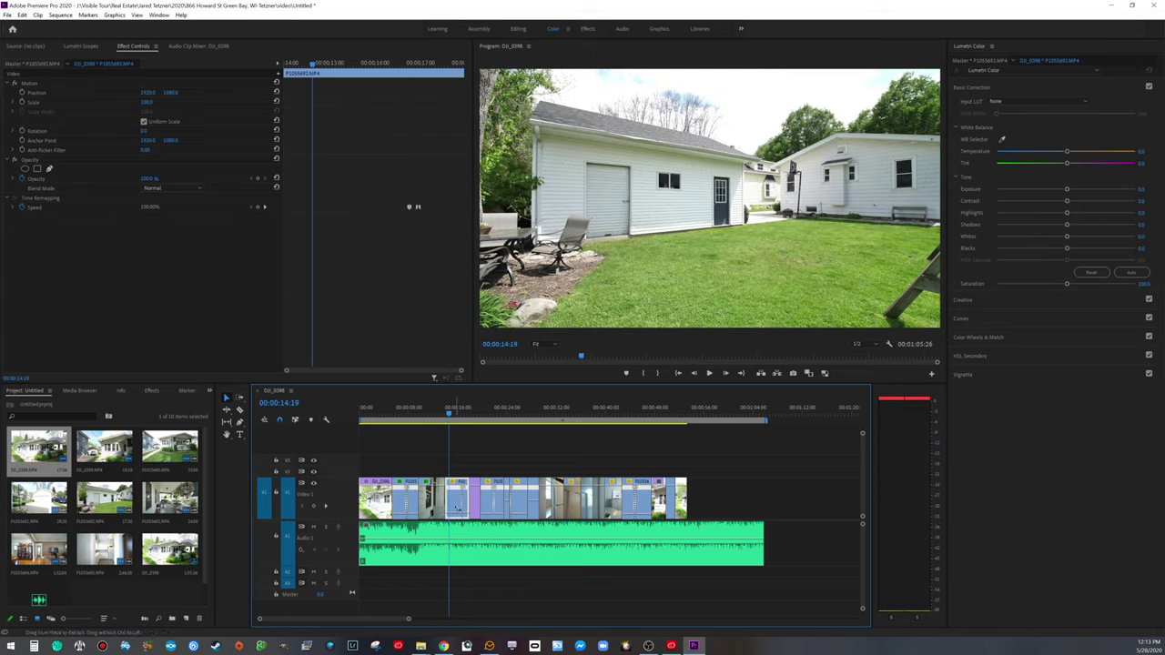
Step: Fine-tune the backyard garage clip: raise highlights and whites slightly, lower shadows slightly
{"action": "left_click", "coordinate": [456, 507]}
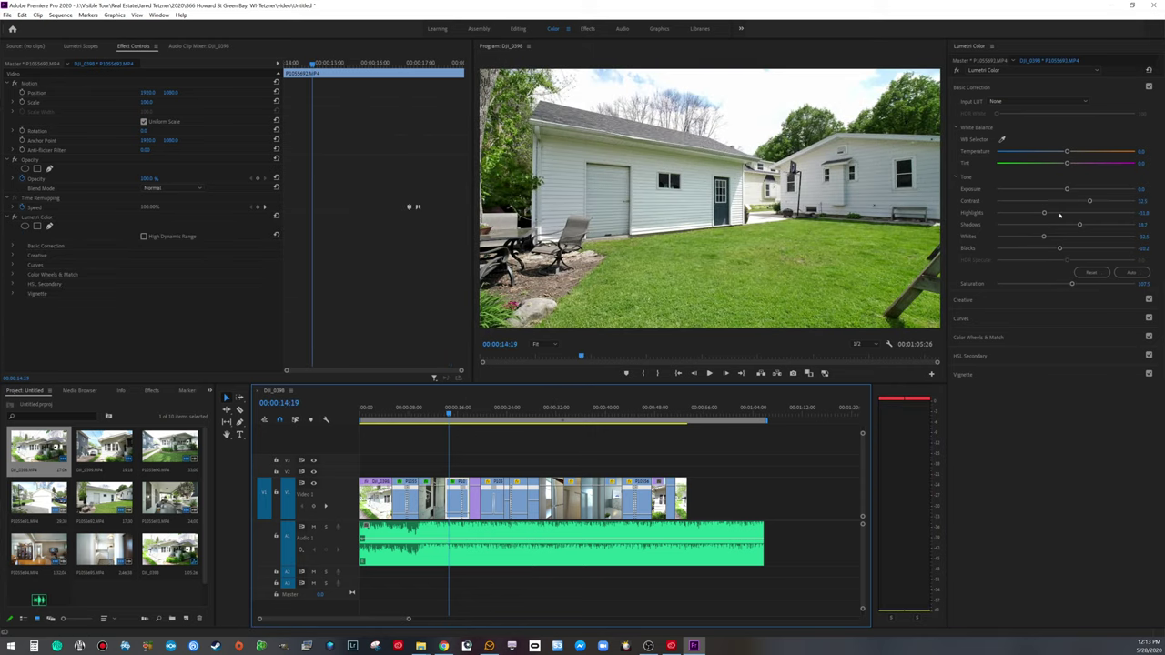
{"action": "left_click_drag", "start_coordinate": [1044, 211], "coordinate": [1054, 214]}
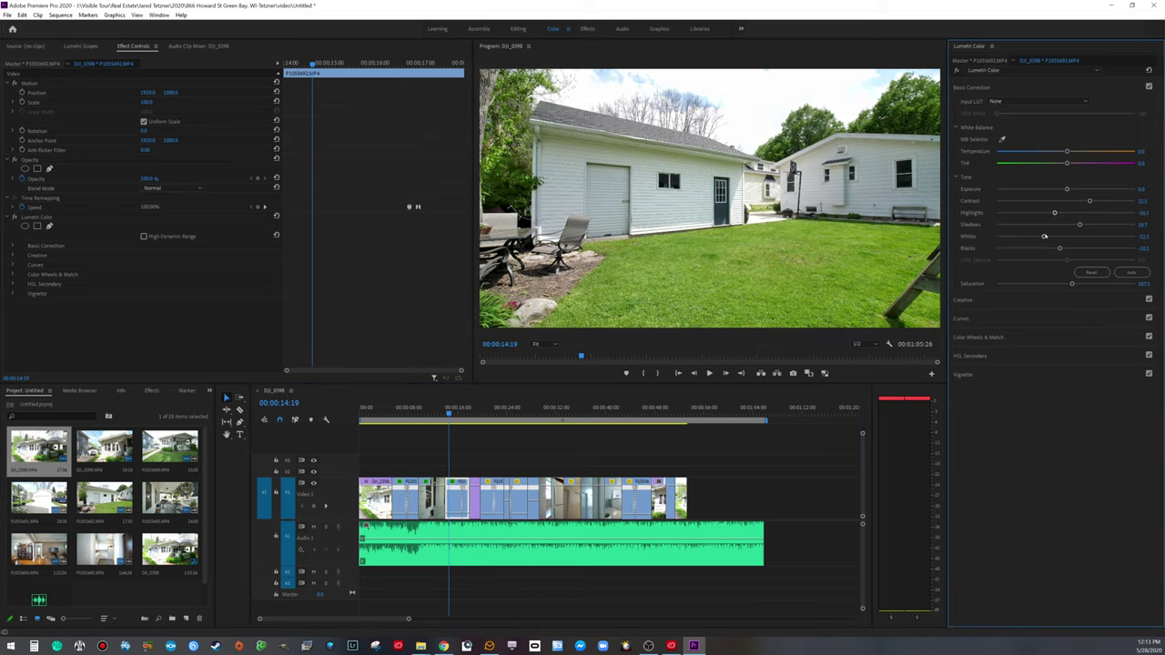
{"action": "left_click_drag", "start_coordinate": [1044, 239], "coordinate": [1051, 238]}
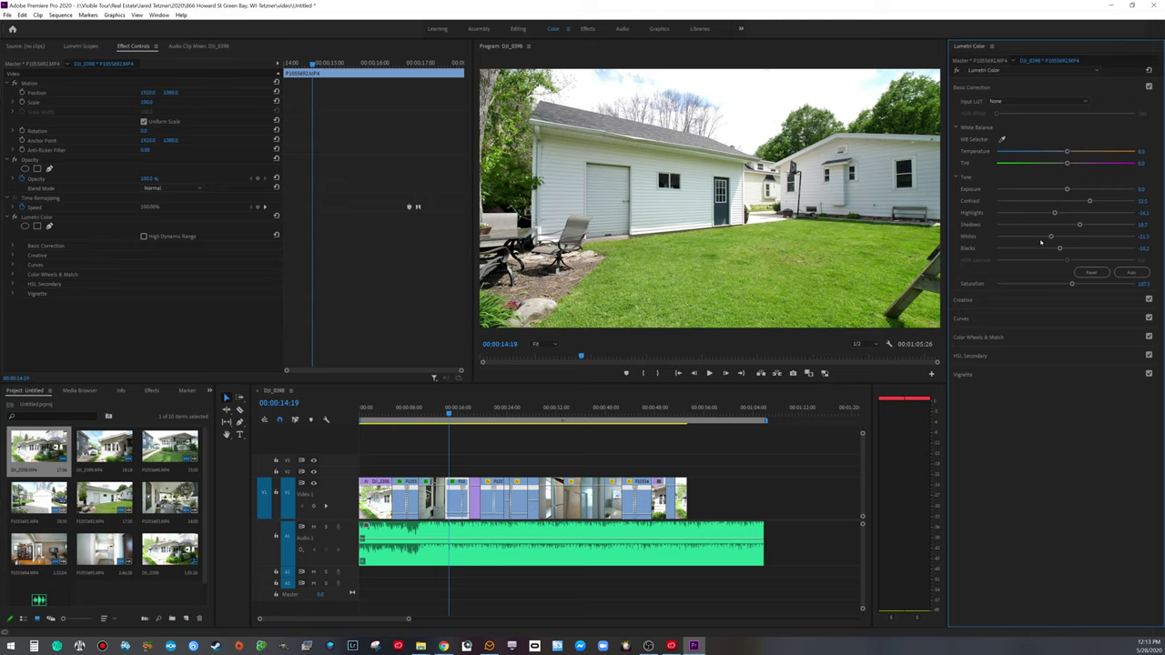
{"action": "left_click_drag", "start_coordinate": [1081, 225], "coordinate": [1077, 225]}
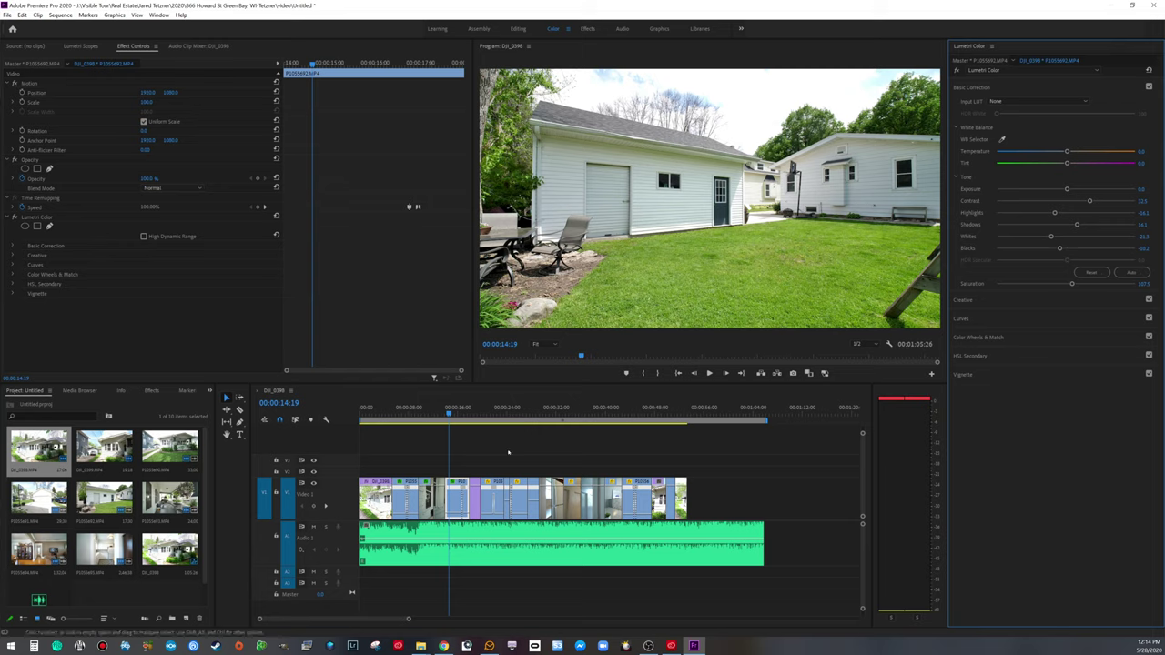
Step: Review the backyard and porch grades, frame-stepping onto the living-room clip at 00:00:20:19
{"action": "left_click", "coordinate": [458, 426]}
{"action": "key", "text": "space"}
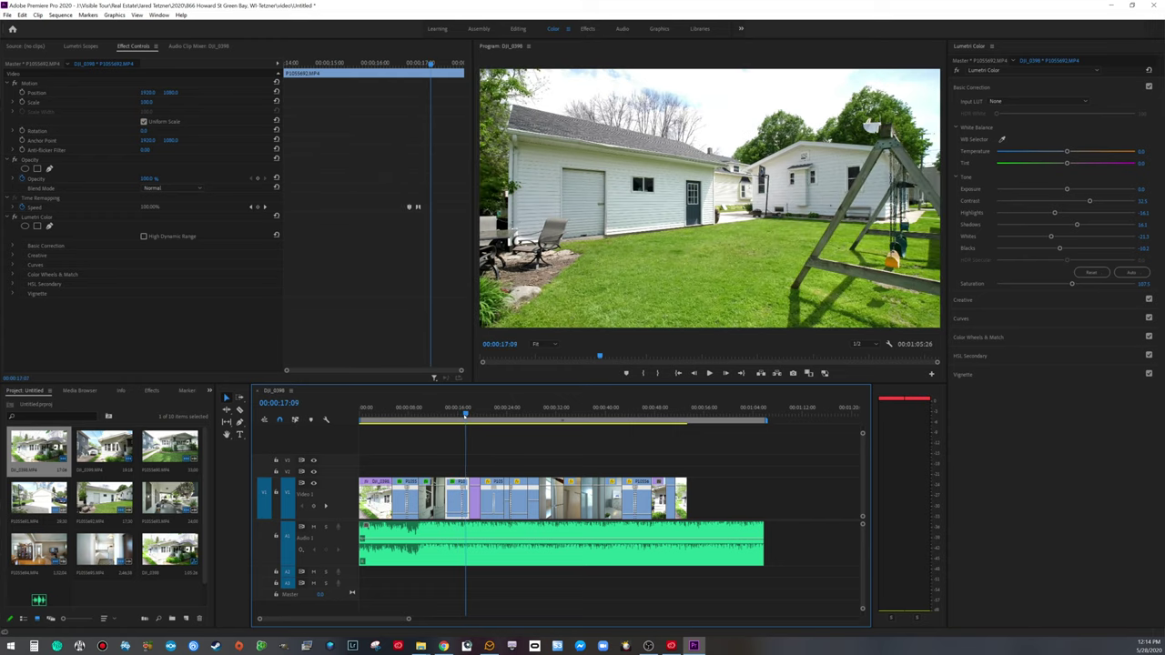
{"action": "key", "text": "space"}
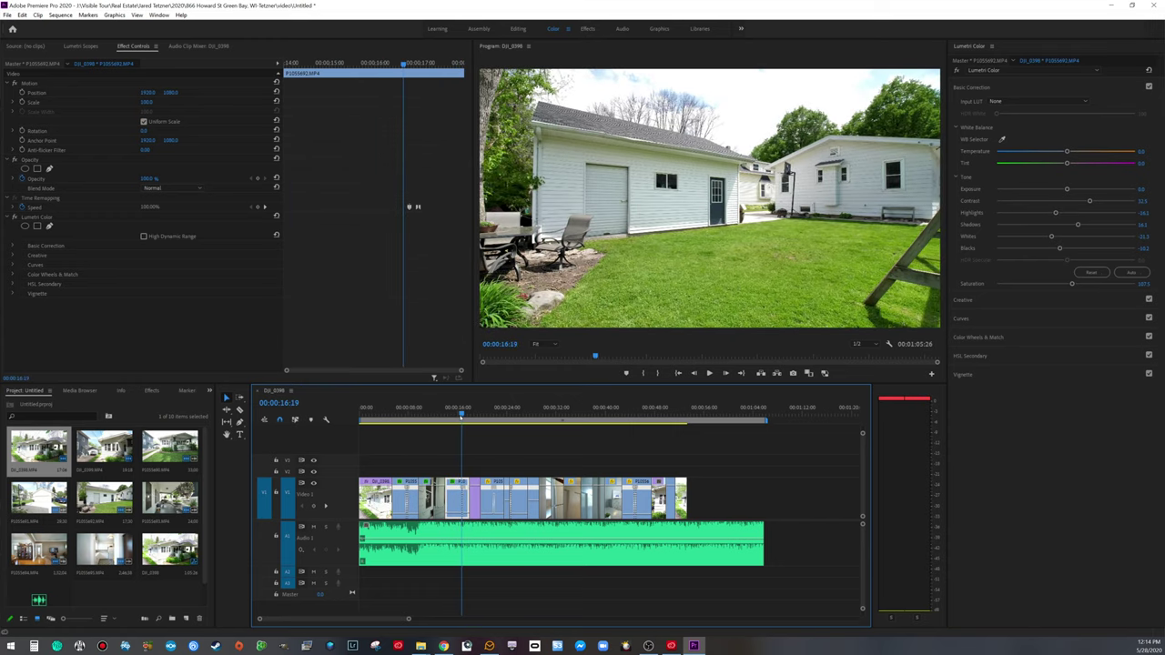
{"action": "key", "text": "space"}
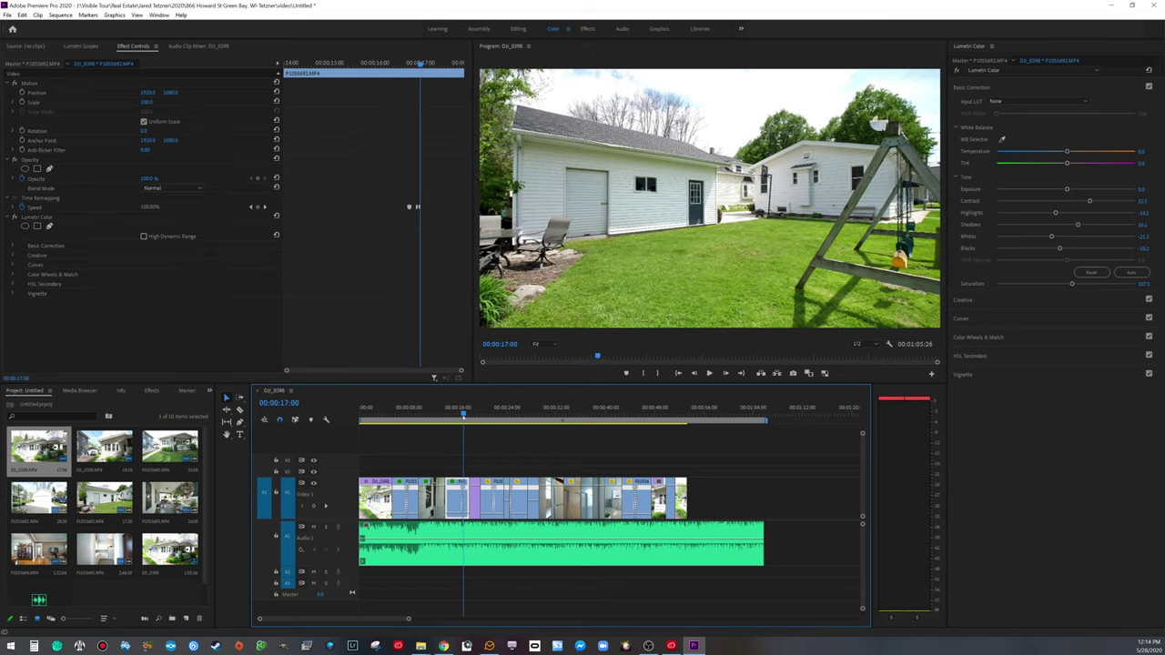
{"action": "key", "text": "space"}
{"action": "key", "text": "Left"}
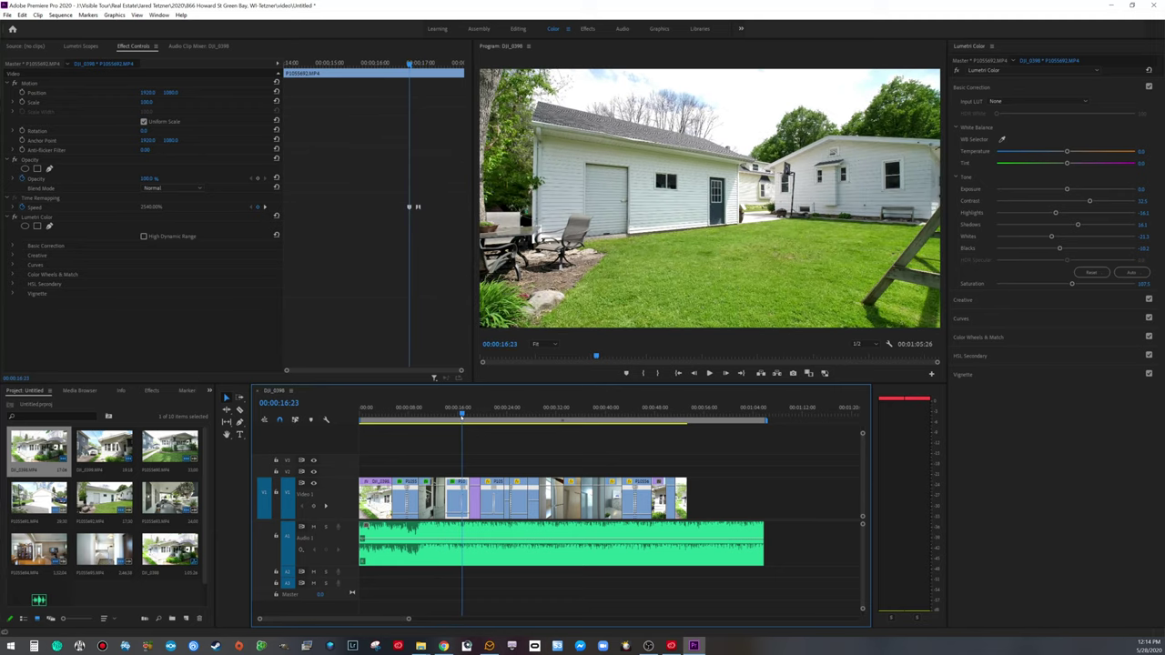
{"action": "key", "text": "Right"}
{"action": "key", "text": "Right"}
{"action": "key", "text": "Right"}
{"action": "key", "text": "Right"}
{"action": "key", "text": "Right"}
{"action": "key", "text": "Right"}
{"action": "key", "text": "Right"}
{"action": "key", "text": "Right"}
{"action": "key", "text": "Right"}
{"action": "key", "text": "Right"}
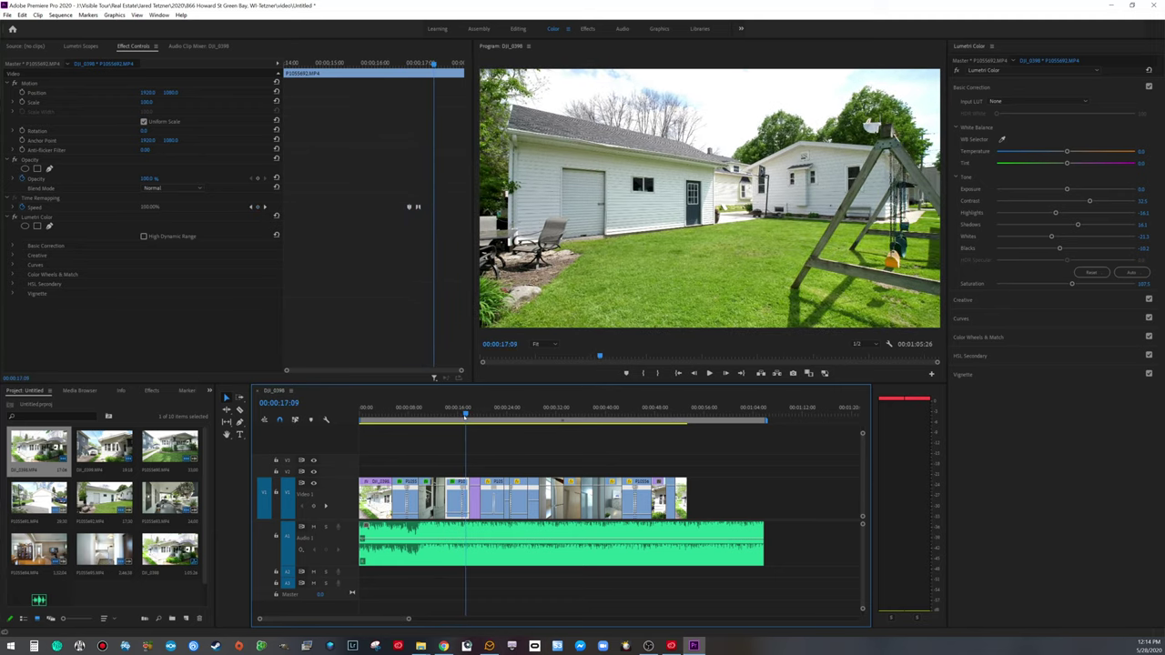
{"action": "key", "text": "Right"}
{"action": "key", "text": "Right"}
{"action": "key", "text": "Right"}
{"action": "key", "text": "Right"}
{"action": "key", "text": "Right"}
{"action": "key", "text": "Right"}
{"action": "key", "text": "Right"}
{"action": "key", "text": "Right"}
{"action": "key", "text": "Right"}
{"action": "key", "text": "Right"}
{"action": "key", "text": "Right"}
{"action": "key", "text": "Right"}
{"action": "key", "text": "Right"}
{"action": "key", "text": "Right"}
{"action": "key", "text": "Right"}
{"action": "key", "text": "Right"}
{"action": "key", "text": "Right"}
{"action": "key", "text": "Right"}
{"action": "key", "text": "Right"}
{"action": "key", "text": "Right"}
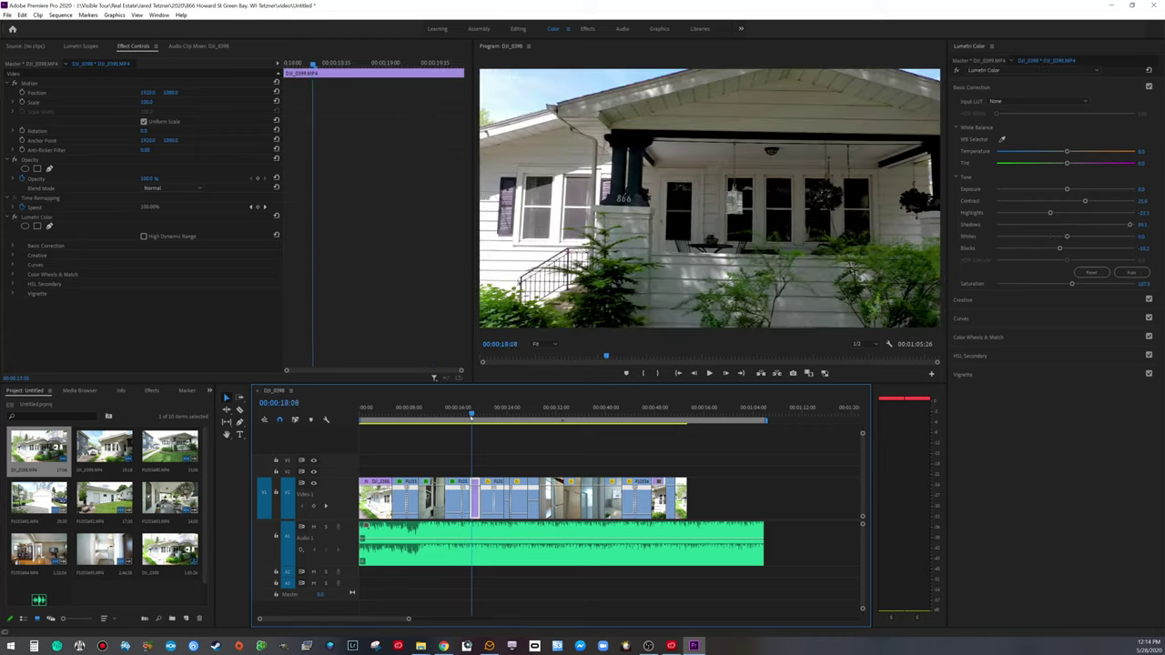
{"action": "key", "text": "Right"}
{"action": "key", "text": "Right"}
{"action": "key", "text": "Right"}
{"action": "key", "text": "Right"}
{"action": "key", "text": "Right"}
{"action": "key", "text": "Right"}
{"action": "key", "text": "Right"}
{"action": "key", "text": "Right"}
{"action": "key", "text": "Right"}
{"action": "key", "text": "Right"}
{"action": "key", "text": "Right"}
{"action": "key", "text": "Right"}
{"action": "key", "text": "Right"}
{"action": "key", "text": "Right"}
{"action": "key", "text": "Right"}
{"action": "key", "text": "Right"}
{"action": "key", "text": "Right"}
{"action": "key", "text": "Right"}
{"action": "key", "text": "Right"}
{"action": "key", "text": "Right"}
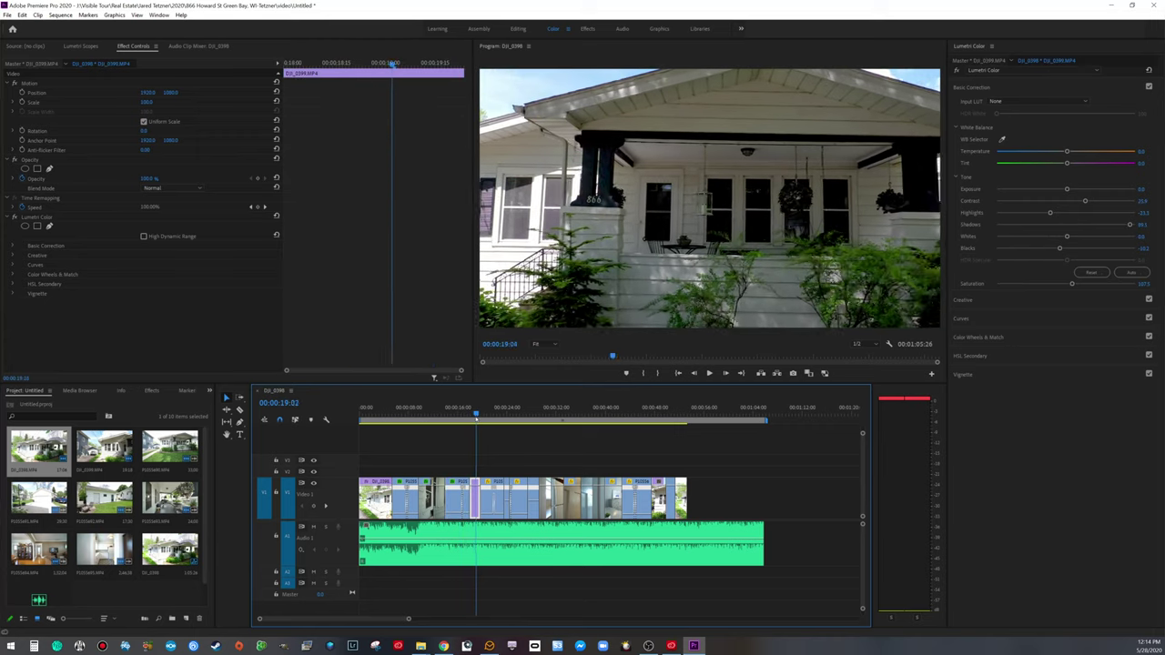
{"action": "key", "text": "Right"}
{"action": "key", "text": "Right"}
{"action": "key", "text": "Right"}
{"action": "key", "text": "Right"}
{"action": "key", "text": "Right"}
{"action": "key", "text": "Right"}
{"action": "key", "text": "Right"}
{"action": "key", "text": "Right"}
{"action": "key", "text": "Right"}
{"action": "key", "text": "Right"}
{"action": "key", "text": "Right"}
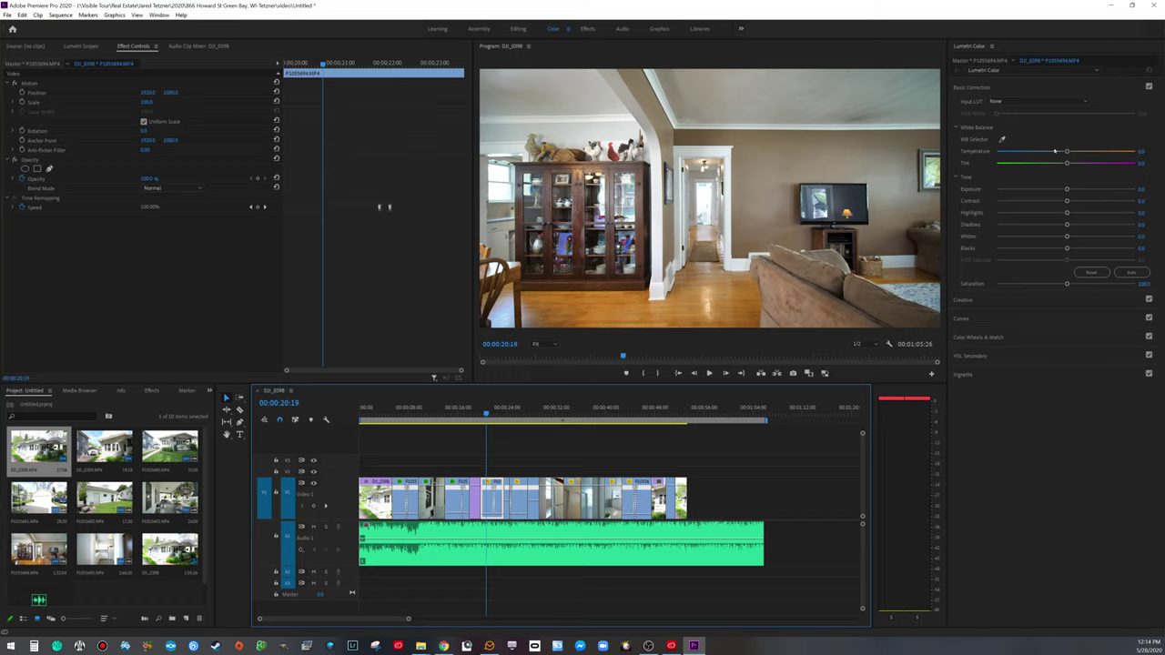
Step: Raise the living-room clip's contrast to 24.4, lift the shadows and deepen the blacks slightly
{"action": "left_click_drag", "start_coordinate": [1069, 201], "coordinate": [1084, 212]}
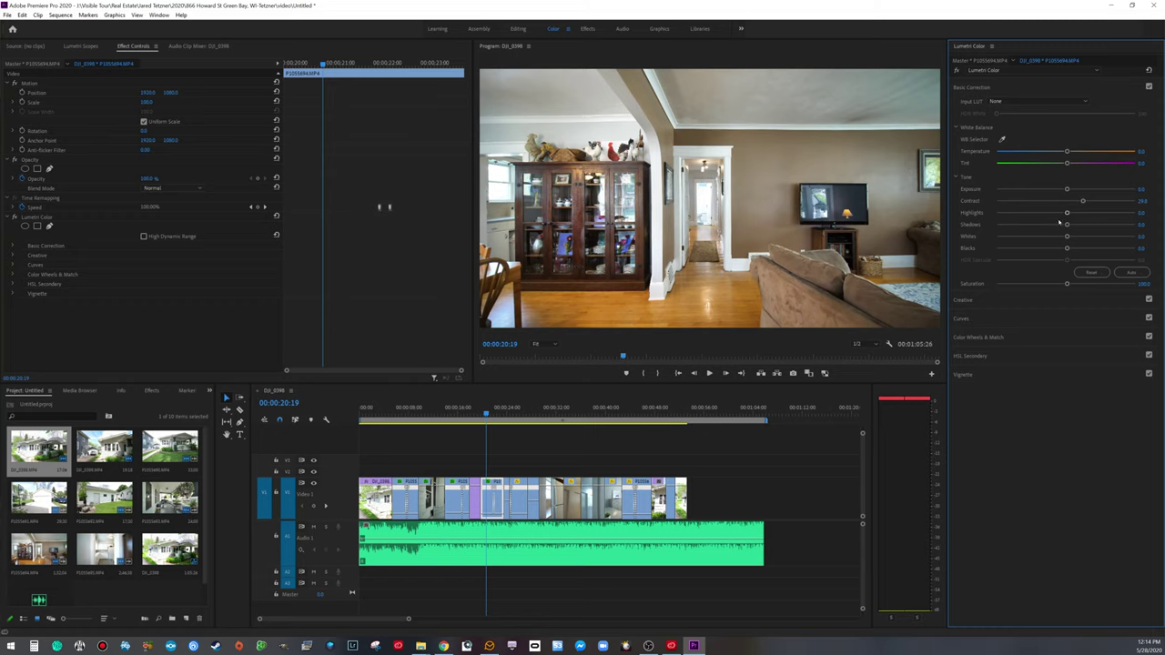
{"action": "left_click_drag", "start_coordinate": [1068, 224], "coordinate": [1082, 225]}
{"action": "left_click_drag", "start_coordinate": [1066, 249], "coordinate": [1063, 249]}
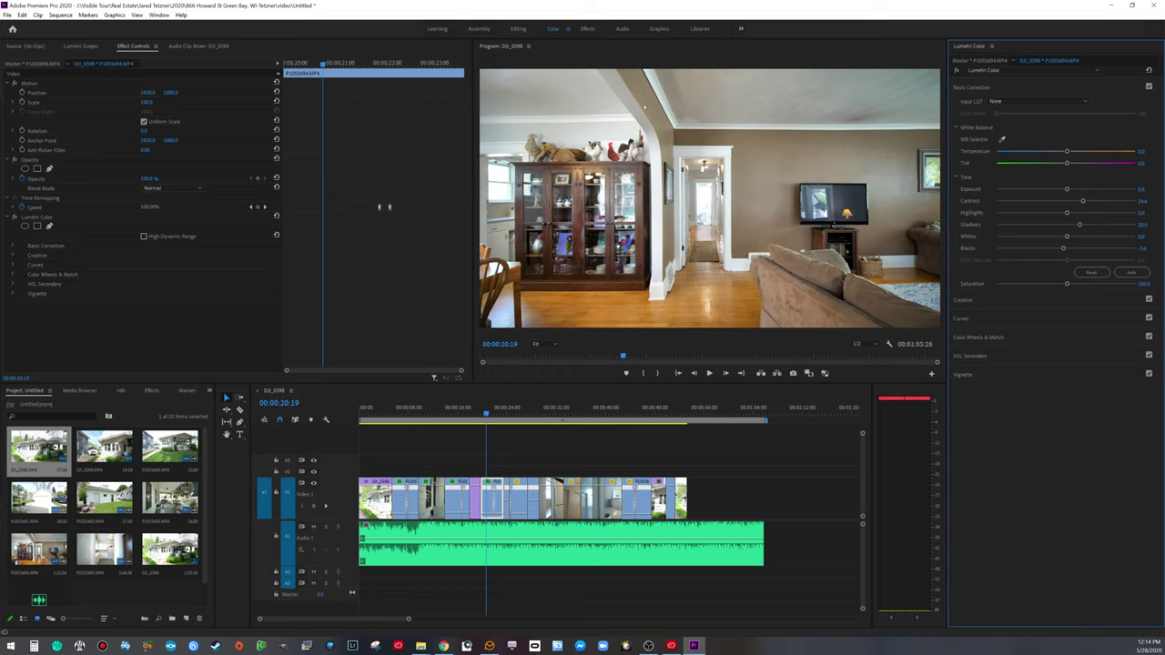
Step: White-balance the living-room clip off a neutral area, then lower Temperature to cool it
{"action": "left_click", "coordinate": [1002, 139]}
{"action": "left_click", "coordinate": [715, 130]}
{"action": "left_click_drag", "start_coordinate": [1070, 153], "coordinate": [1055, 158]}
{"action": "left_click", "coordinate": [1002, 139]}
Step: Copy the living-room clip's Lumetri Color effect and marquee-select the clips that follow it
{"action": "left_click", "coordinate": [48, 218]}
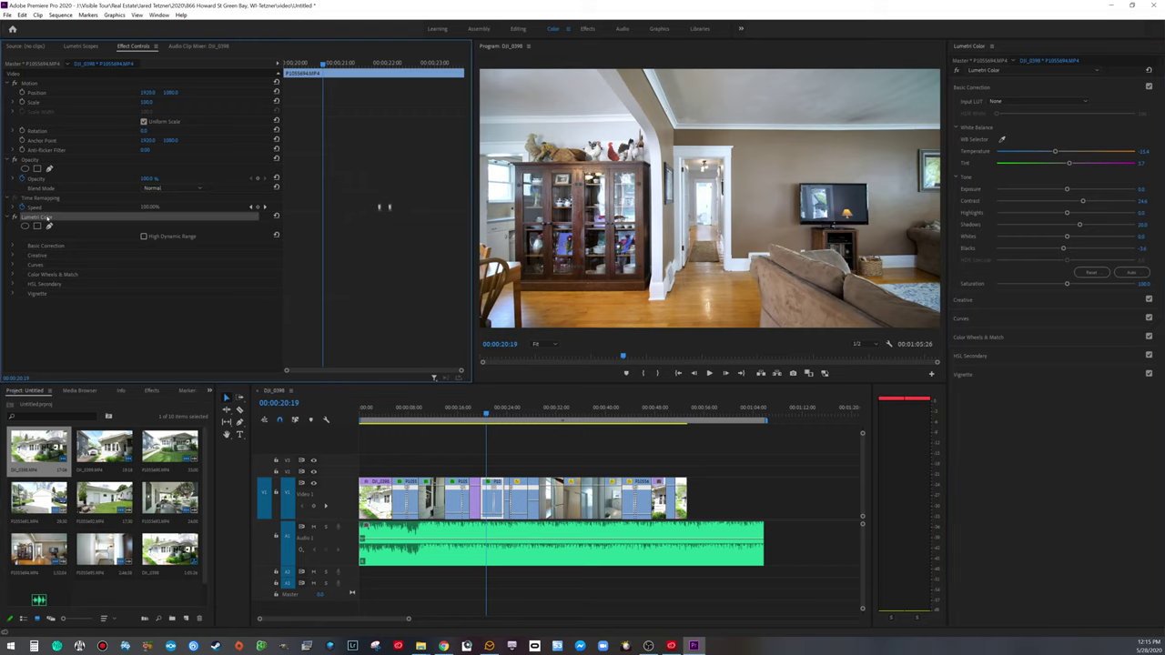
{"action": "right_click", "coordinate": [48, 219]}
{"action": "left_click", "coordinate": [69, 269]}
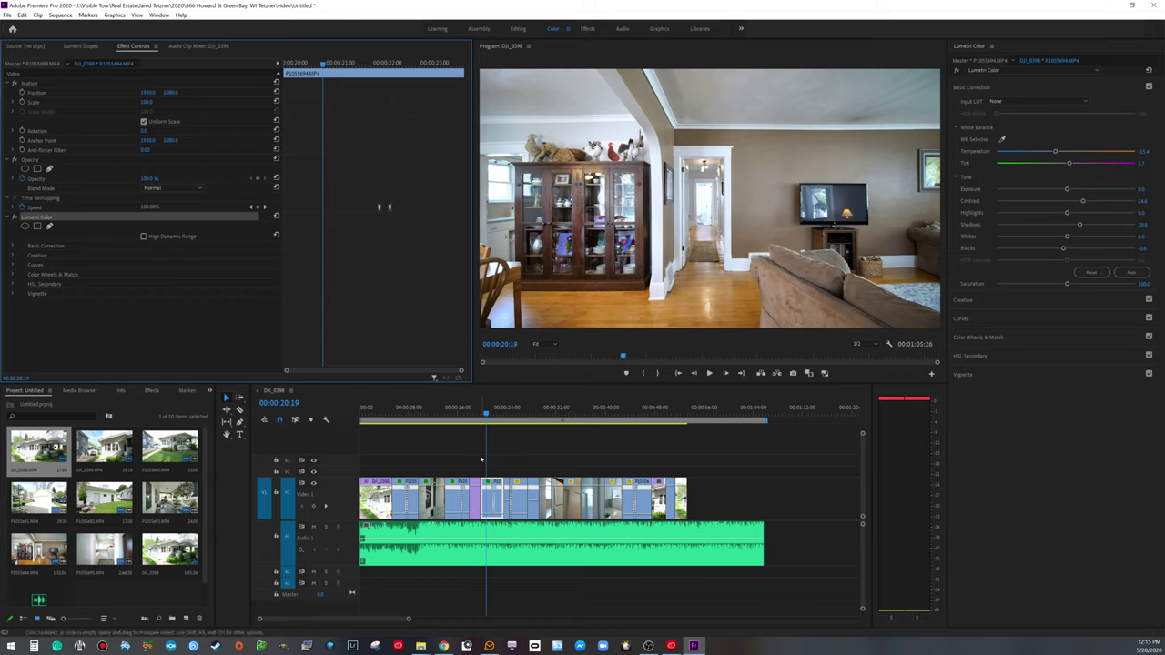
{"action": "left_click_drag", "start_coordinate": [509, 468], "coordinate": [645, 500]}
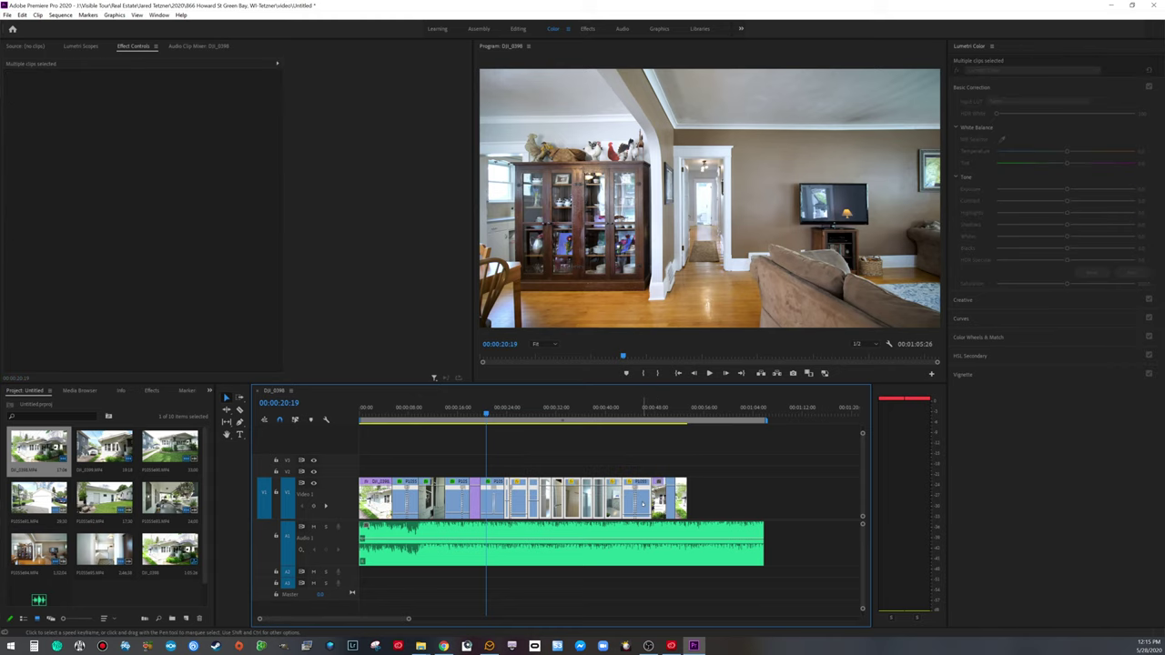
Step: Play through the newly graded clips into the dining room, then return to the second living-room shot
{"action": "key", "text": "space"}
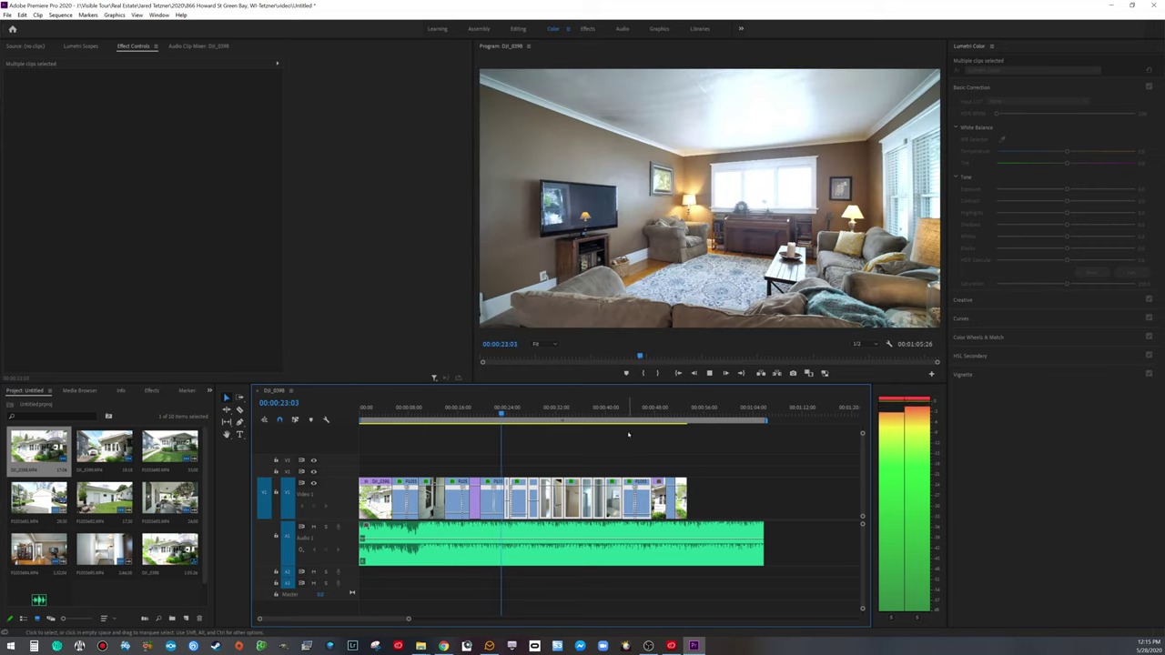
{"action": "key", "text": "space"}
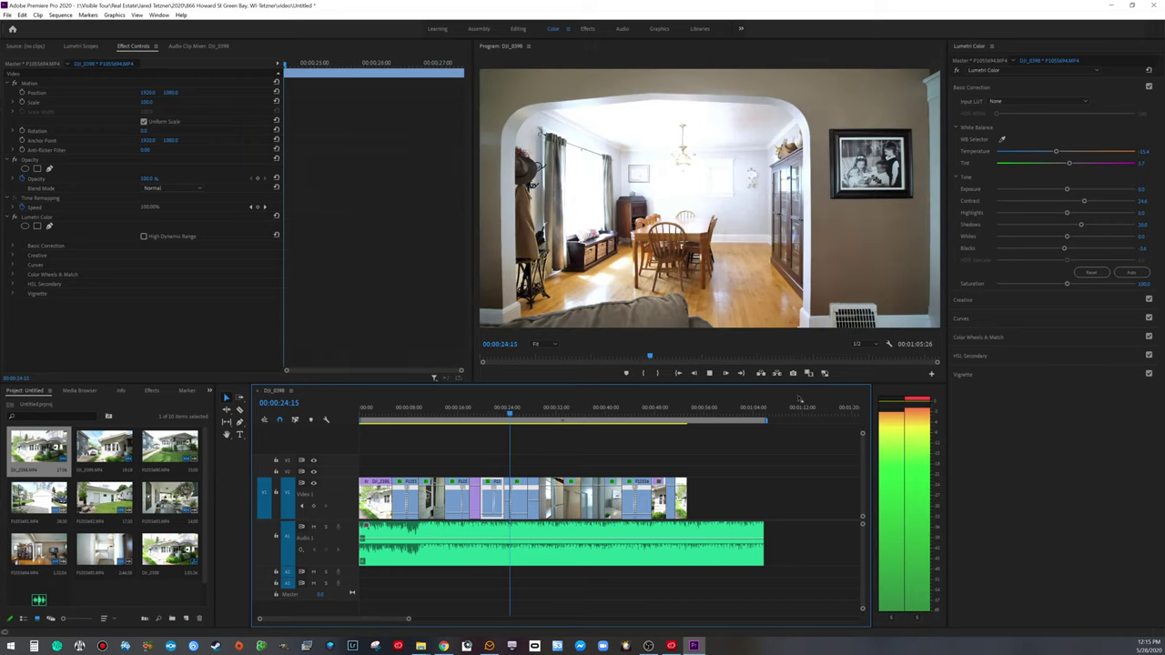
{"action": "key", "text": "space"}
{"action": "left_click", "coordinate": [502, 414]}
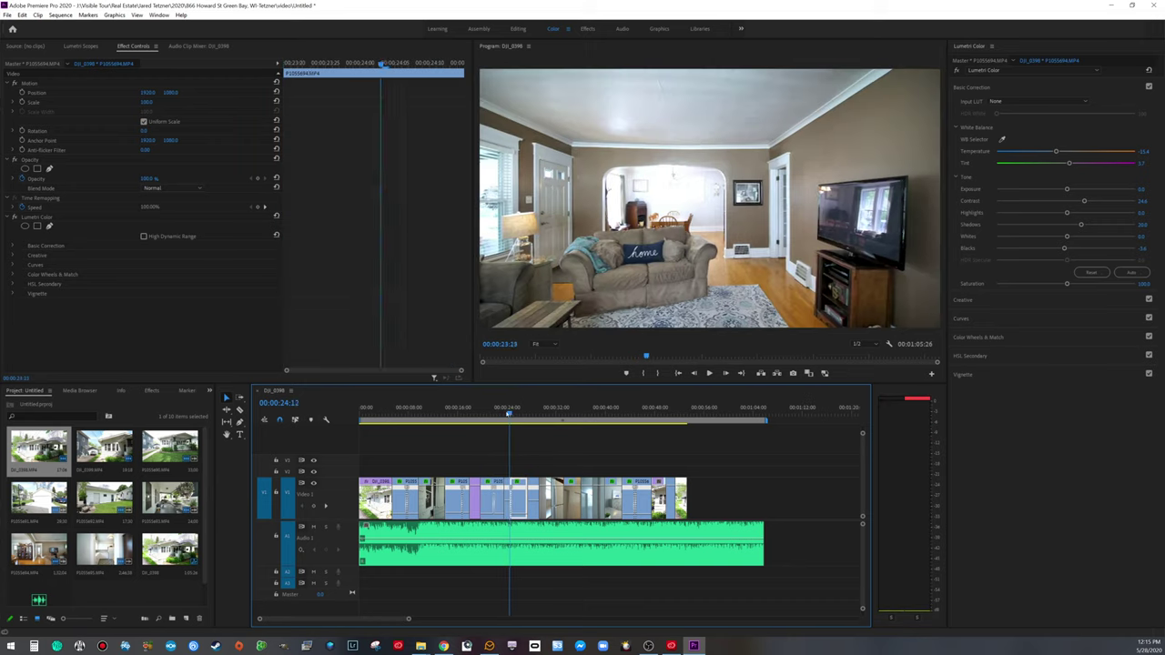
Step: On the second living-room shot, set whites to -34.6 and highlights to -39.6, and ease shadows down
{"action": "left_click_drag", "start_coordinate": [503, 415], "coordinate": [506, 414]}
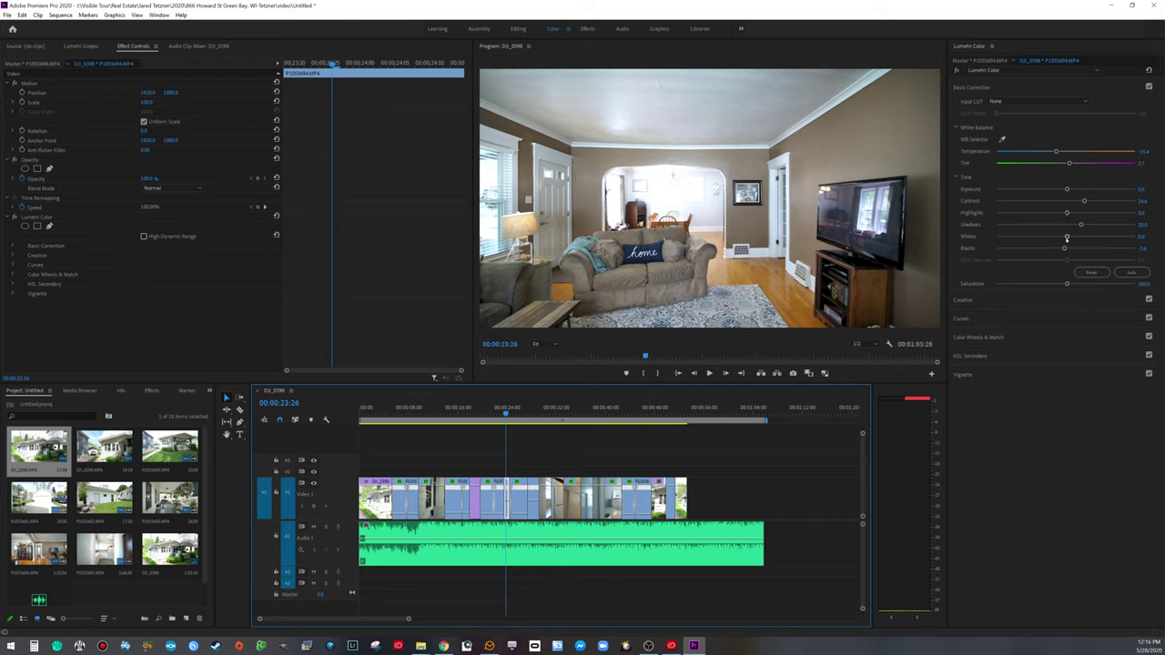
{"action": "left_click_drag", "start_coordinate": [1066, 237], "coordinate": [1041, 237]}
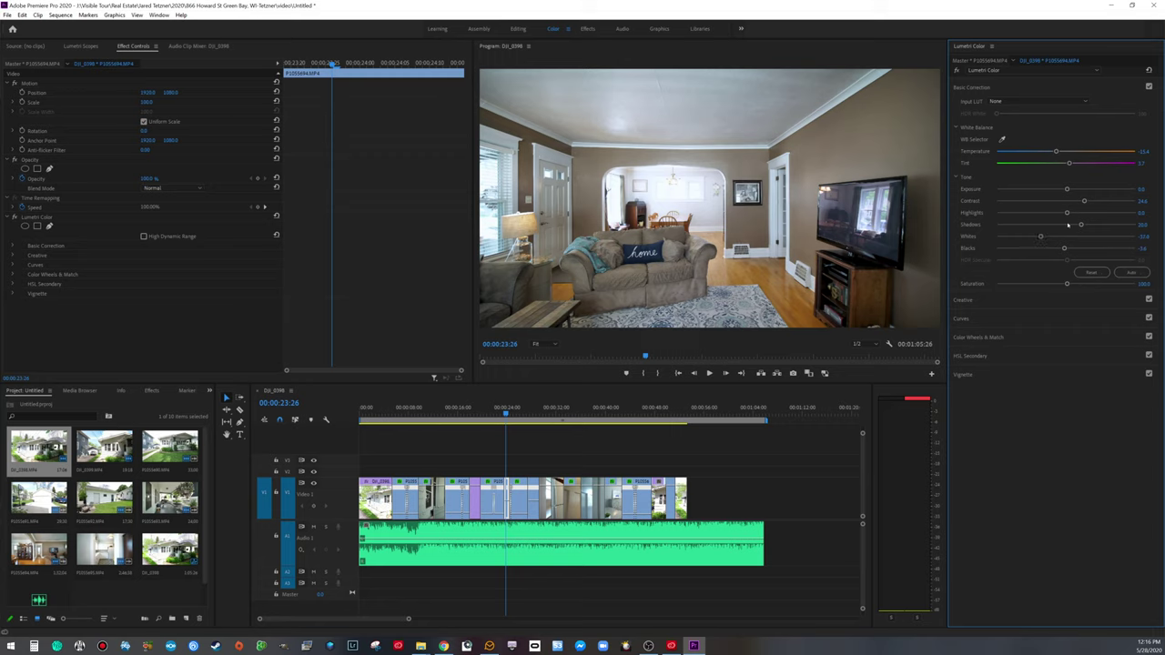
{"action": "left_click_drag", "start_coordinate": [1066, 213], "coordinate": [1083, 203]}
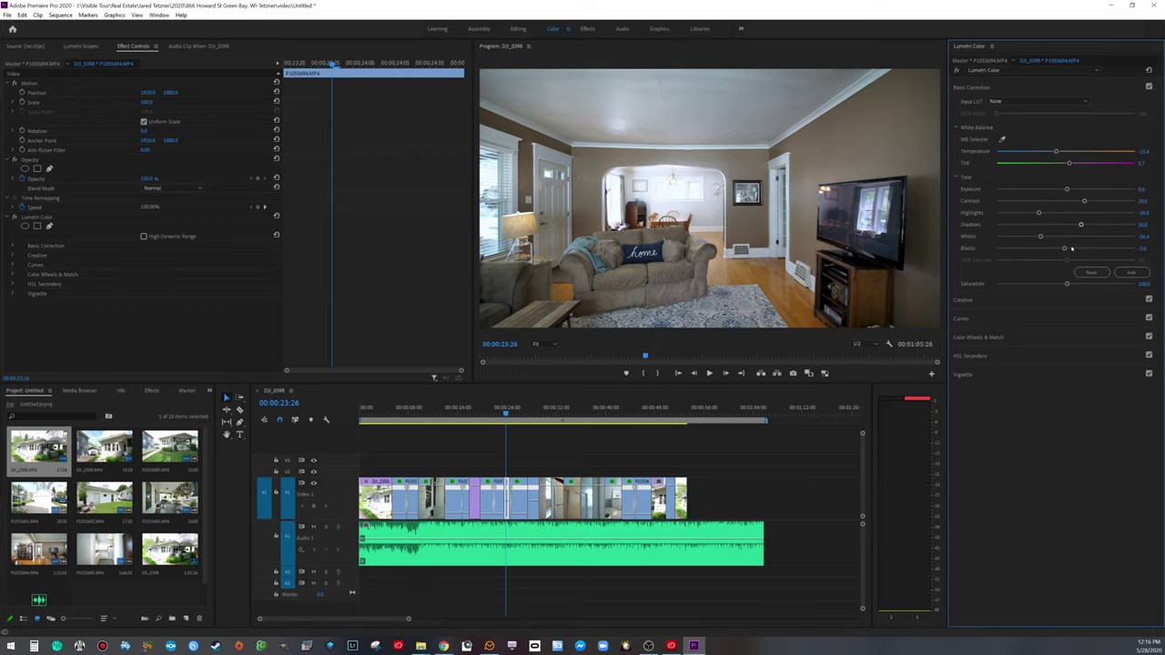
{"action": "left_click_drag", "start_coordinate": [1081, 224], "coordinate": [1073, 226]}
Step: Copy the refined Lumetri Color effect and move to the dining-room clip
{"action": "right_click", "coordinate": [34, 214]}
{"action": "key", "text": "Escape"}
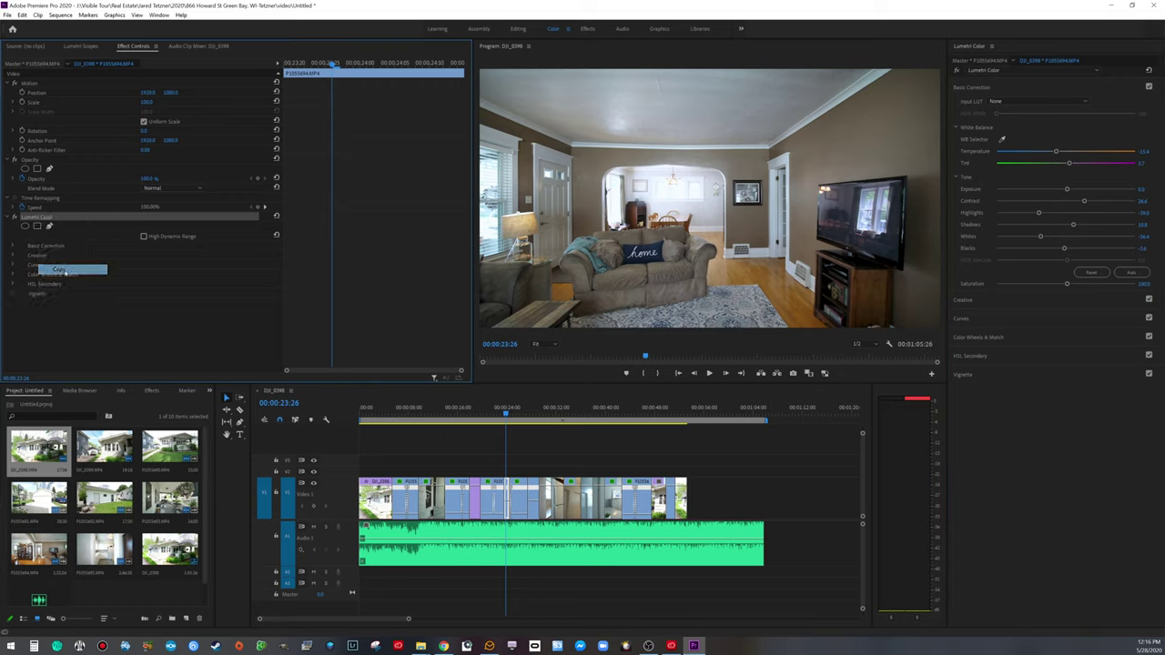
{"action": "left_click", "coordinate": [522, 453]}
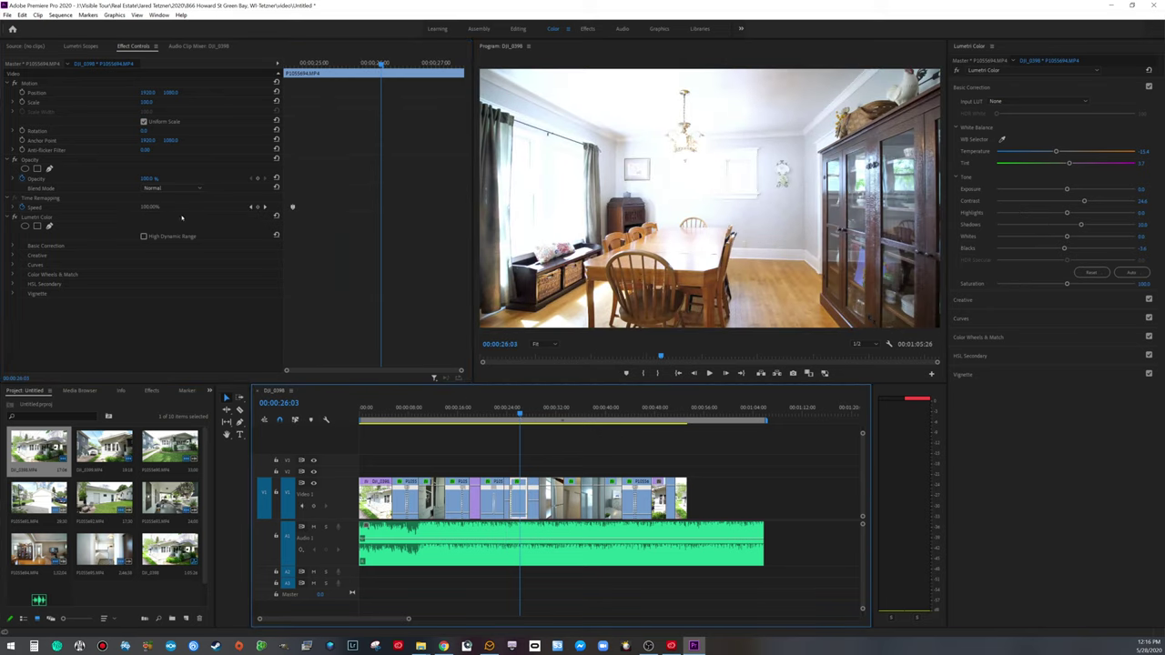
Step: Replace the dining-room clip's grade with the refined one (highlights -39.6, whites -34.6) and compare it with no grade
{"action": "left_click", "coordinate": [36, 217]}
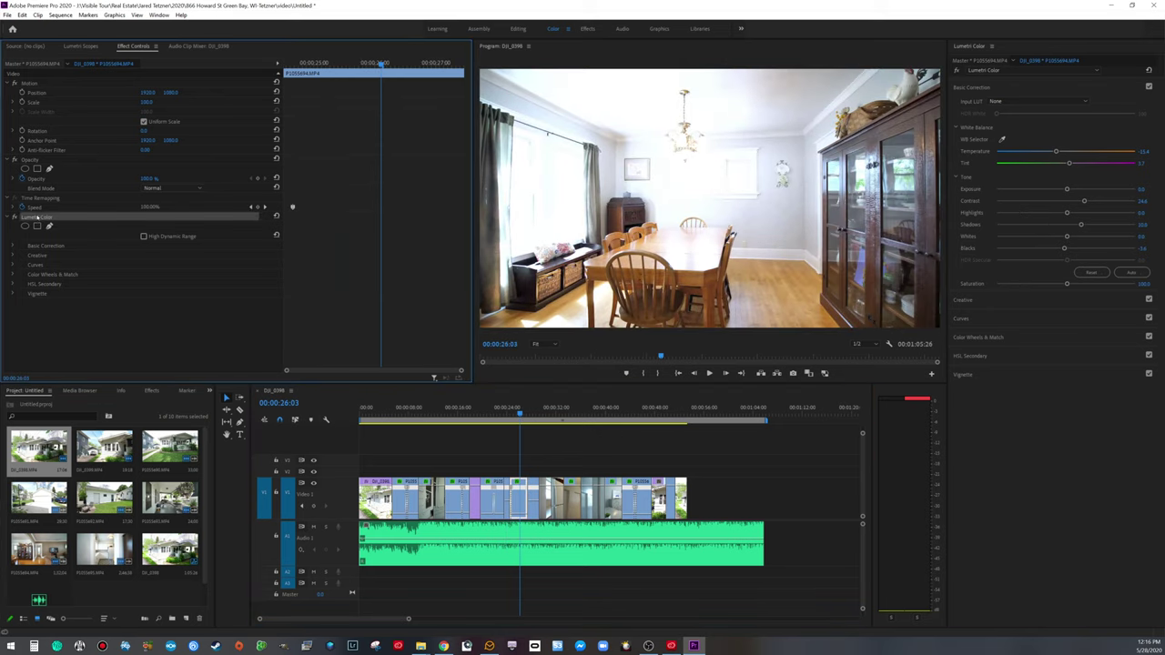
{"action": "key", "text": "Delete"}
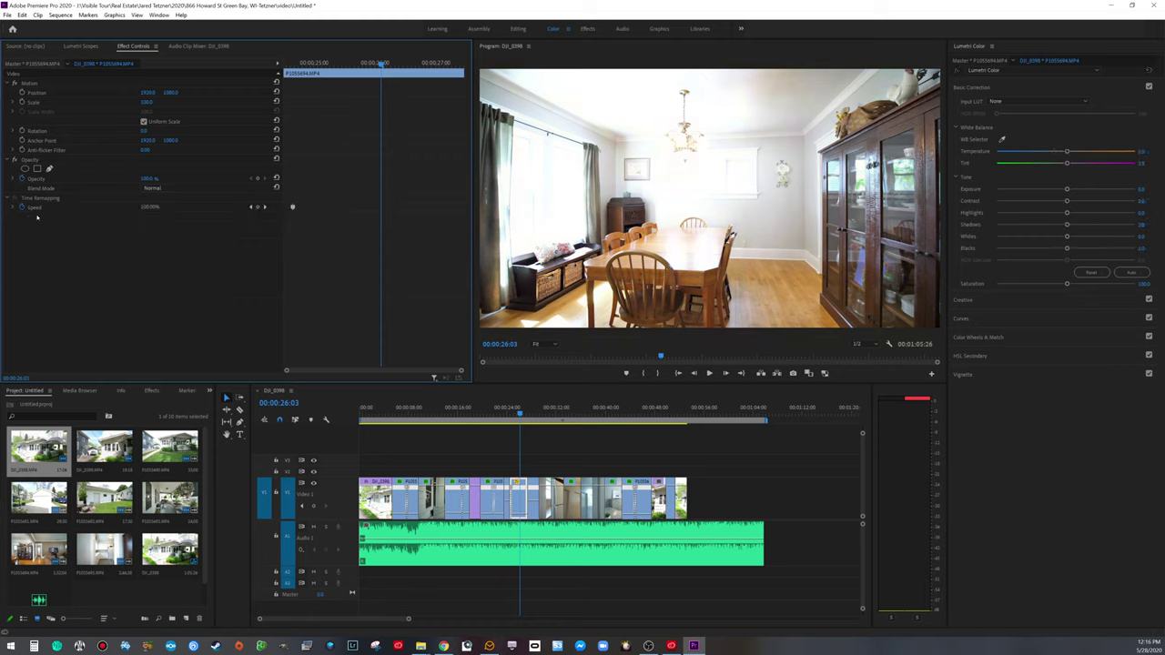
{"action": "key", "text": "ctrl+z"}
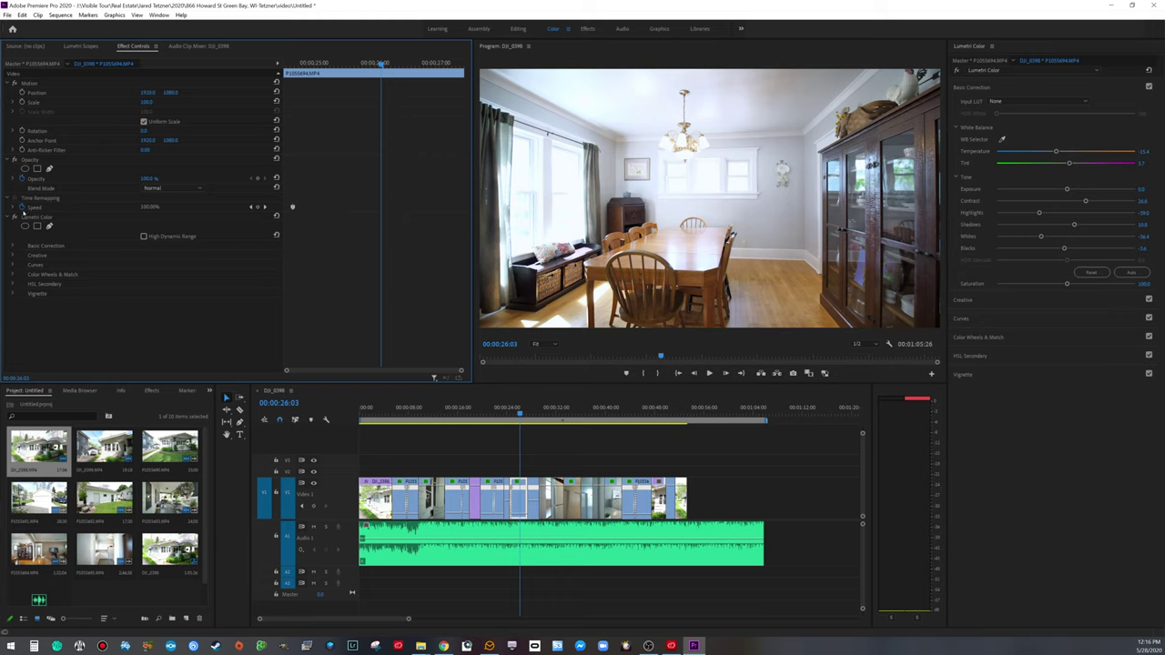
{"action": "left_click", "coordinate": [14, 218]}
{"action": "left_click", "coordinate": [14, 218]}
{"action": "left_click", "coordinate": [14, 218]}
{"action": "left_click", "coordinate": [13, 217]}
{"action": "left_click", "coordinate": [14, 217]}
{"action": "left_click", "coordinate": [14, 218]}
Step: Play from the living room through the dining room, then copy the refined Lumetri Color effect
{"action": "left_click_drag", "start_coordinate": [519, 409], "coordinate": [501, 412]}
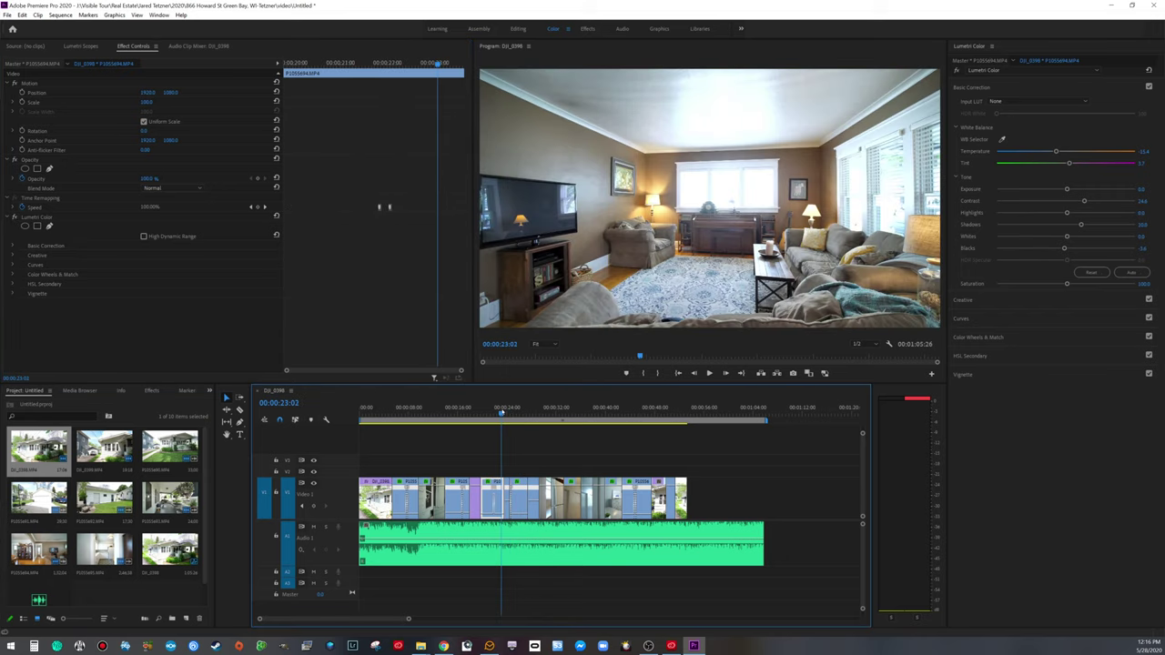
{"action": "key", "text": "space"}
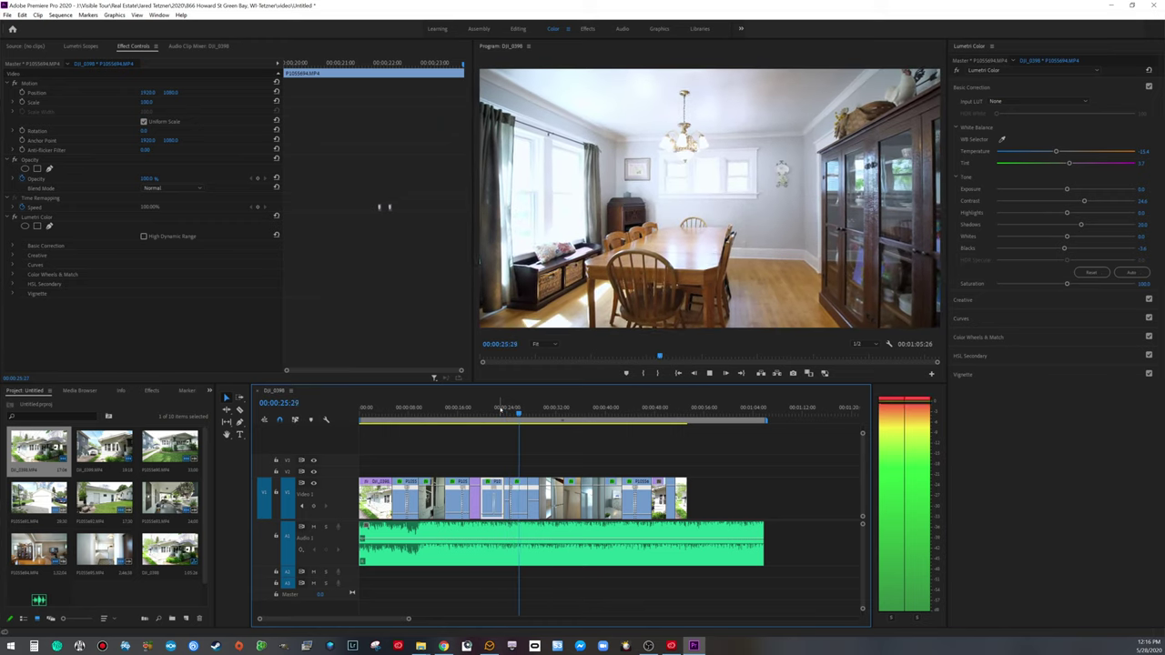
{"action": "key", "text": "space"}
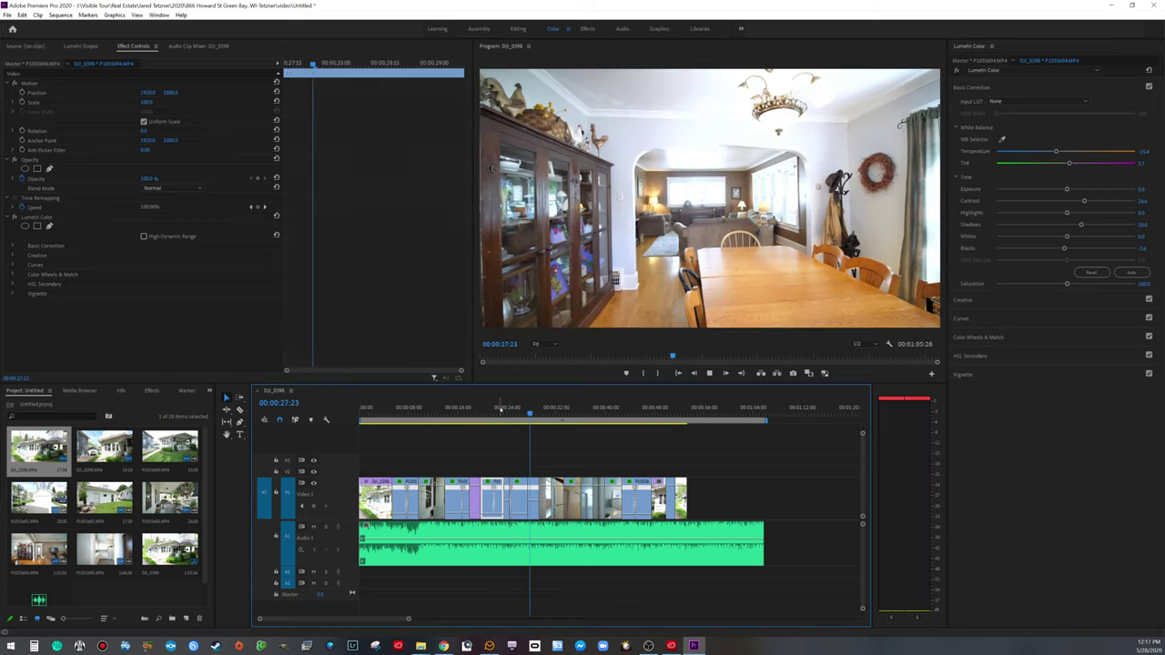
{"action": "left_click_drag", "start_coordinate": [528, 412], "coordinate": [524, 424]}
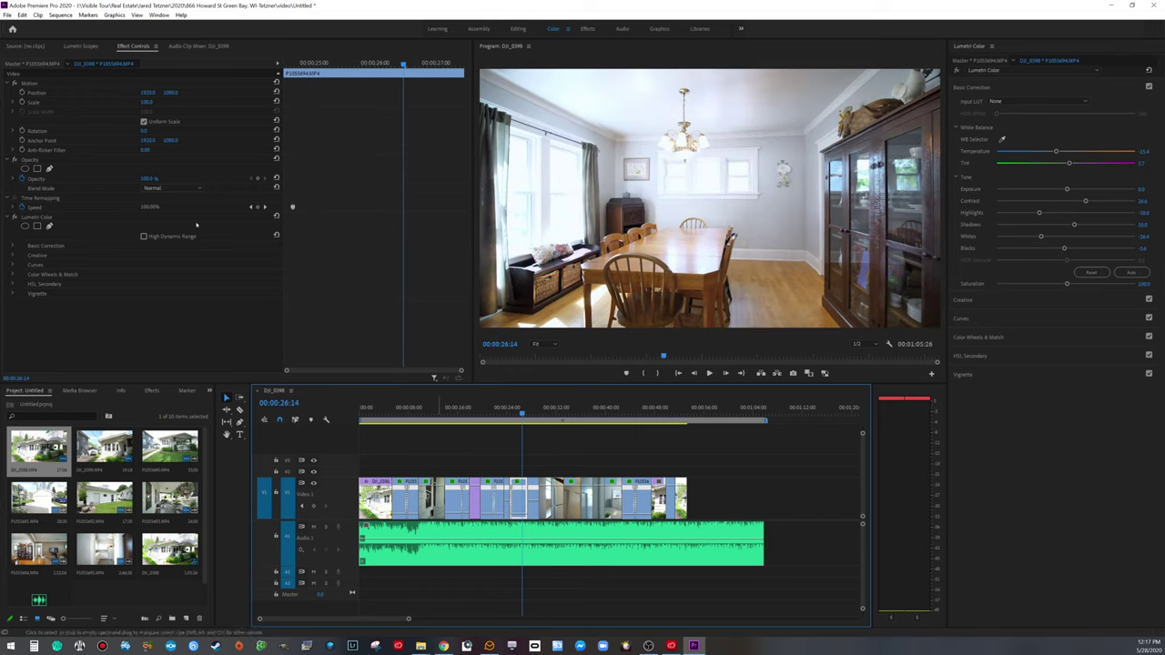
{"action": "right_click", "coordinate": [43, 218]}
{"action": "left_click", "coordinate": [78, 272]}
{"action": "key", "text": "space"}
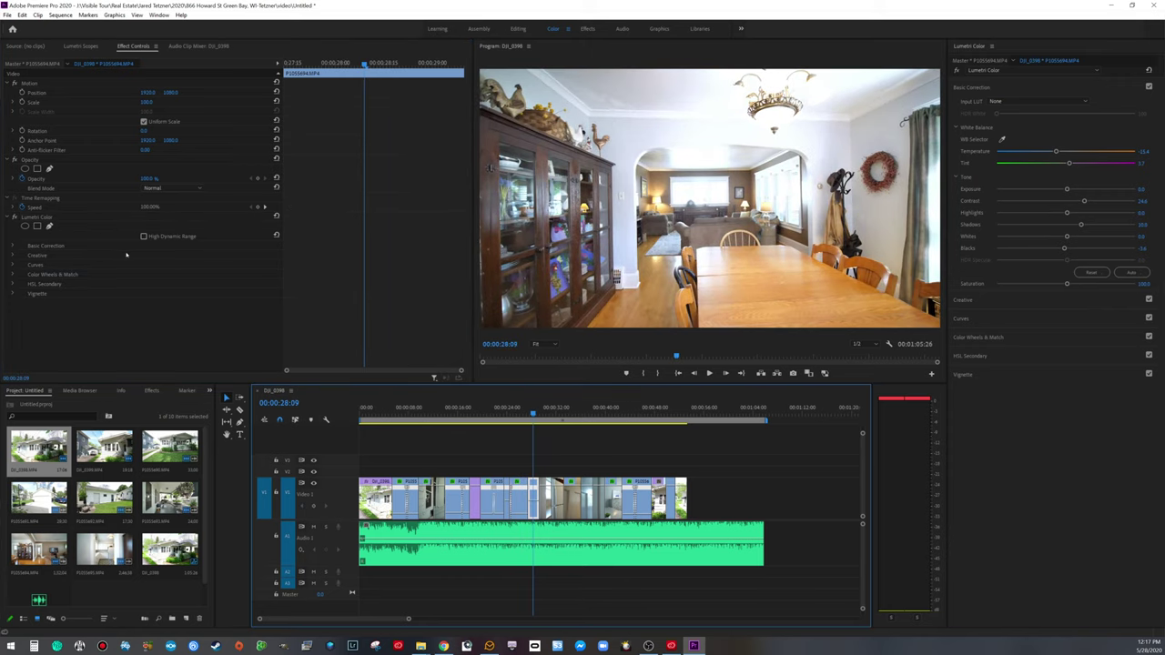
Step: Give the next dining-room clip the refined grade and play on to the bedroom shot
{"action": "left_click", "coordinate": [36, 218]}
{"action": "key", "text": "Delete"}
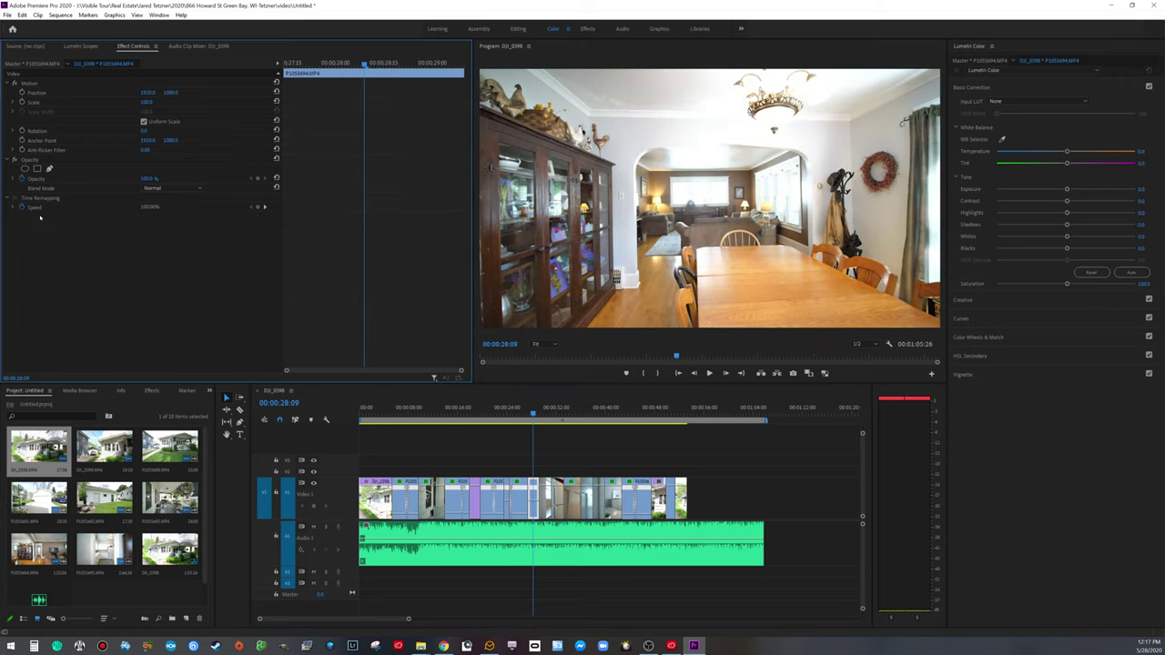
{"action": "key", "text": "ctrl+z"}
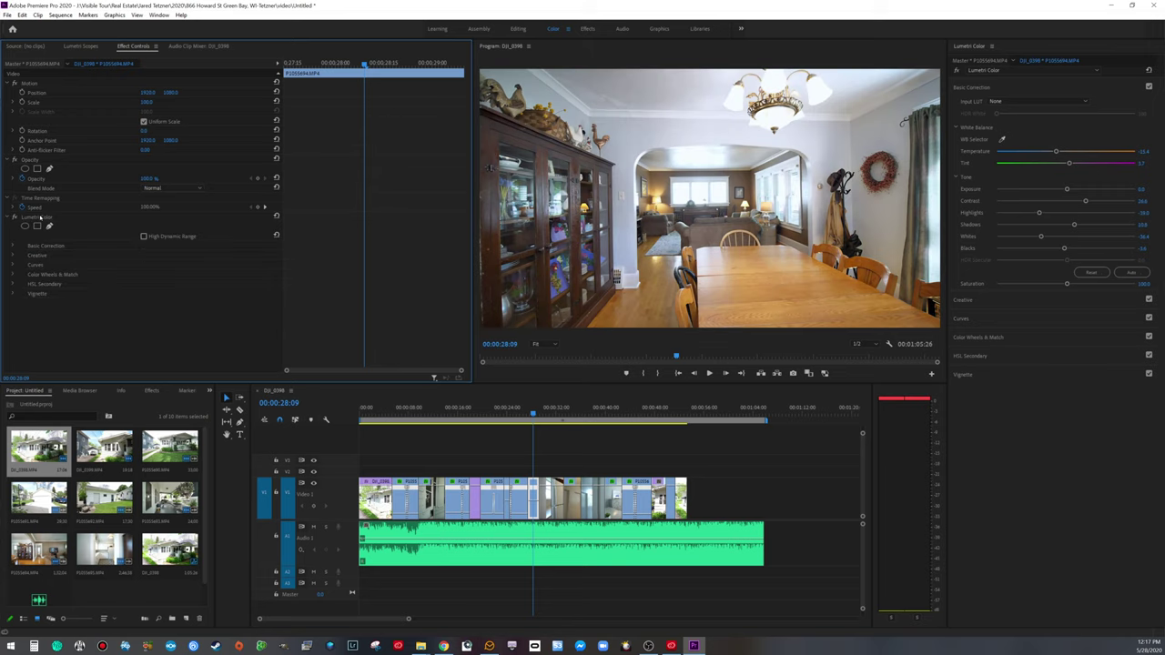
{"action": "key", "text": "space"}
{"action": "key", "text": "space"}
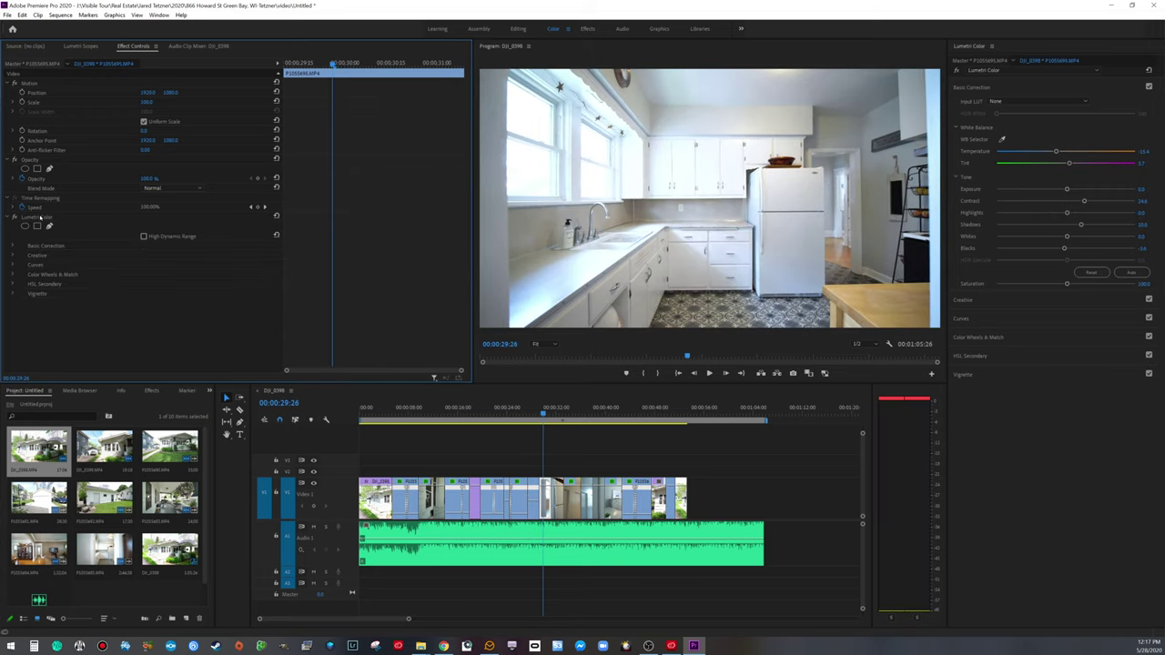
{"action": "key", "text": "space"}
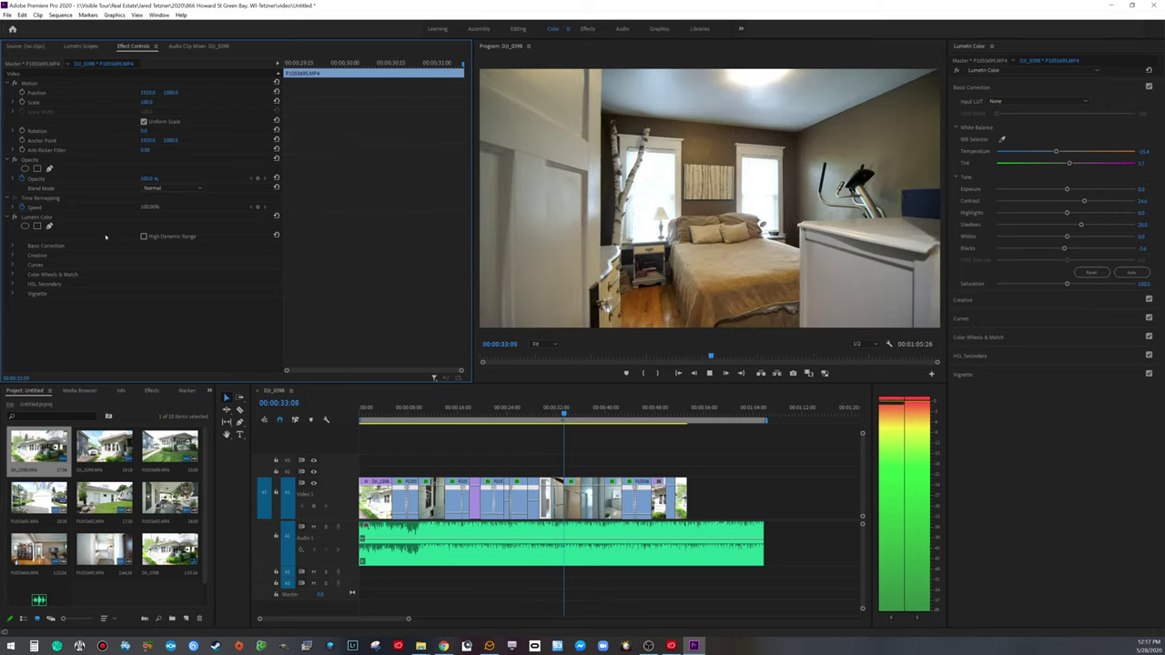
{"action": "key", "text": "space"}
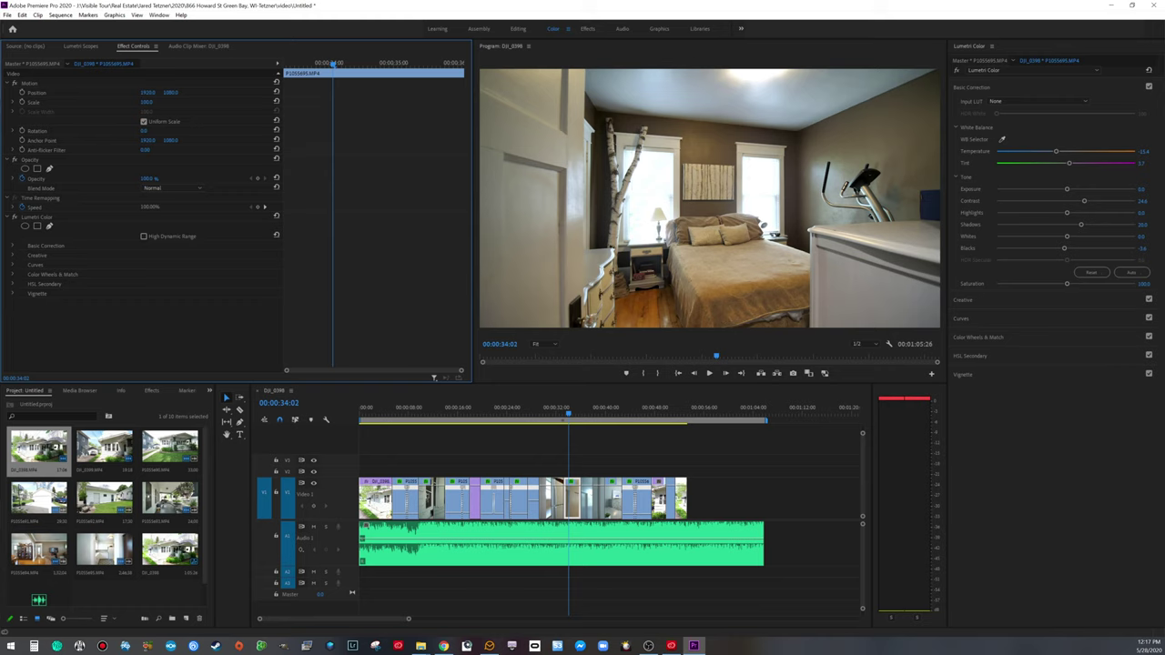
Step: White-balance the bedroom clip off its brown wall, giving temperature -11.2 and tint 11.4
{"action": "left_click", "coordinate": [586, 458]}
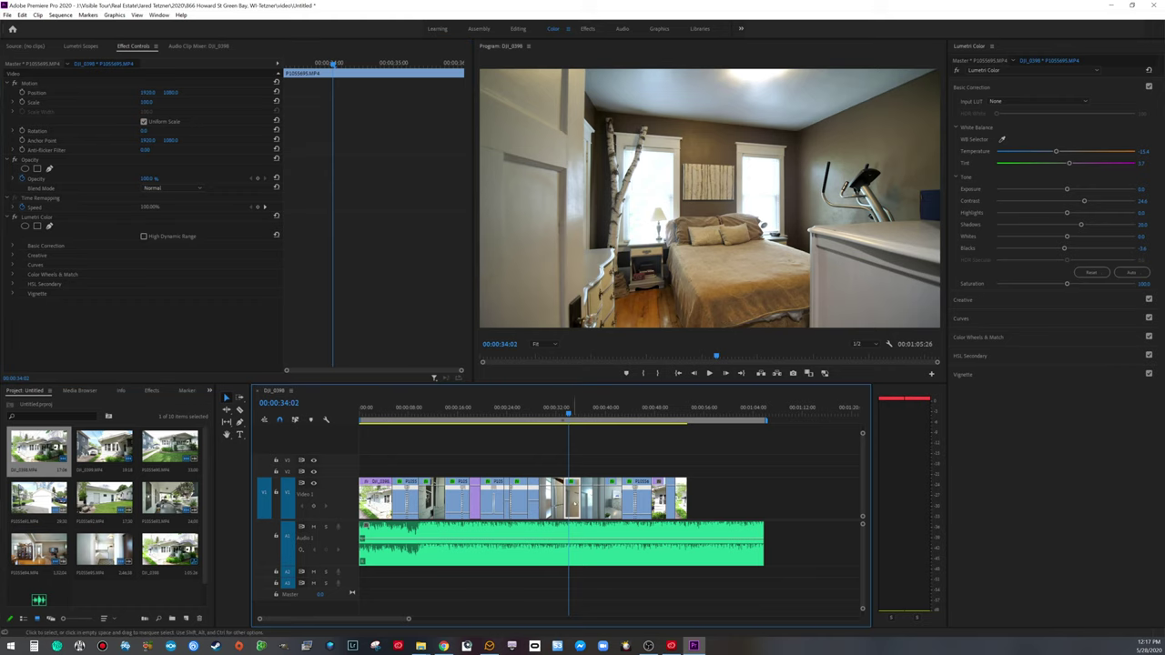
{"action": "key", "text": "d"}
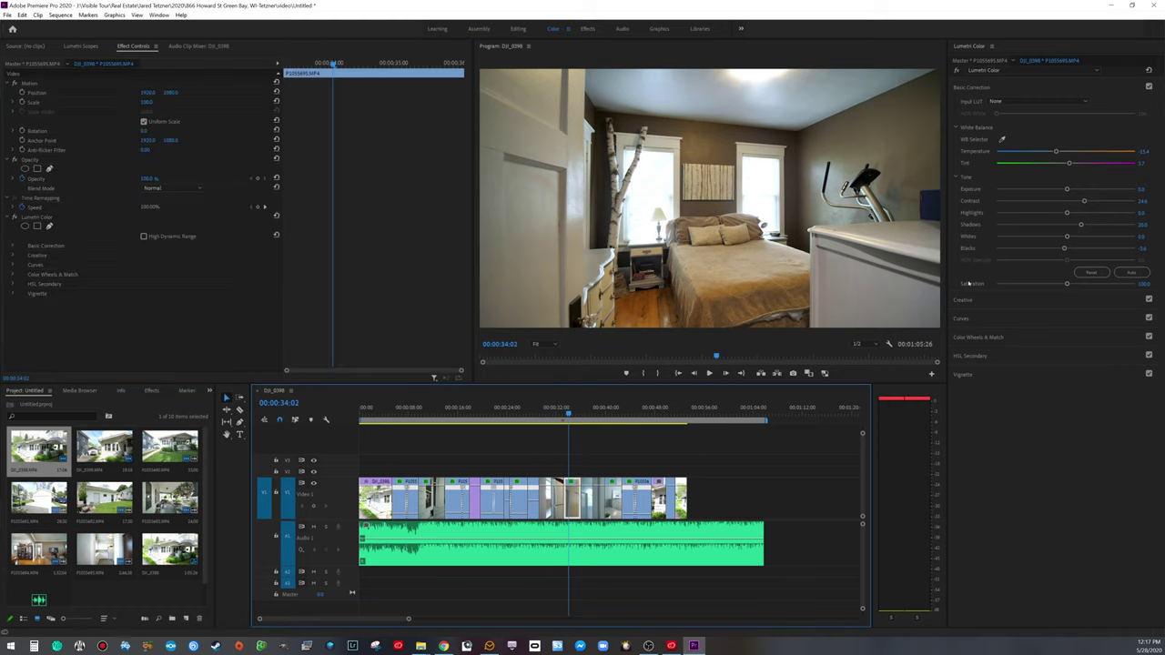
{"action": "left_click", "coordinate": [1003, 139]}
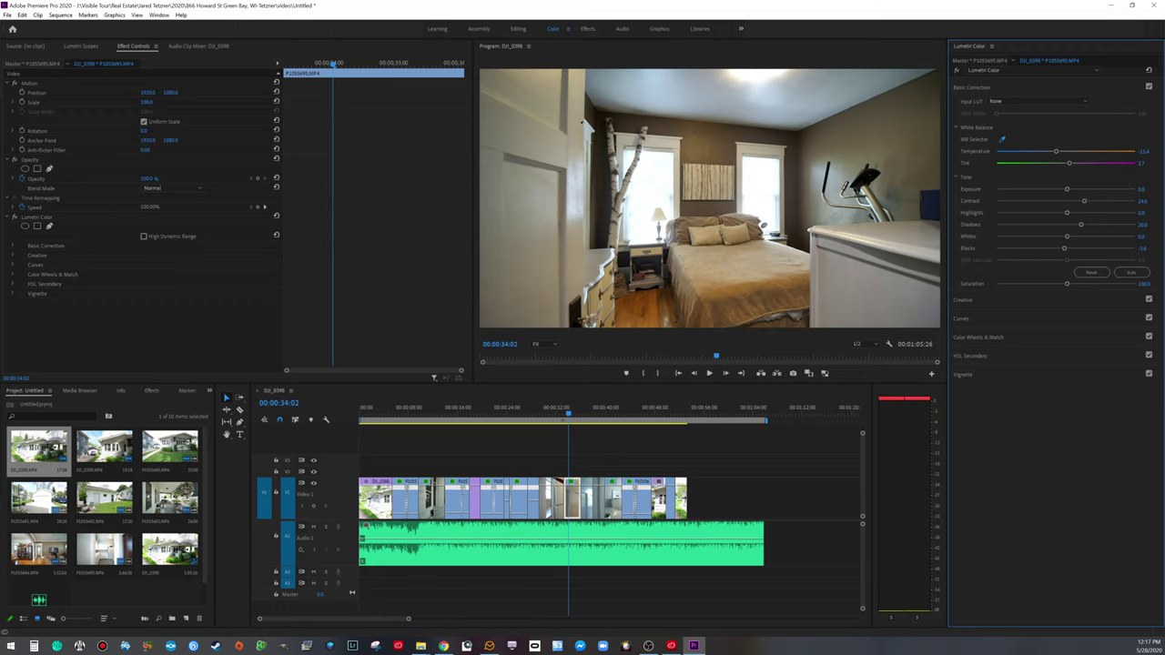
{"action": "left_click", "coordinate": [580, 125]}
{"action": "key", "text": "space"}
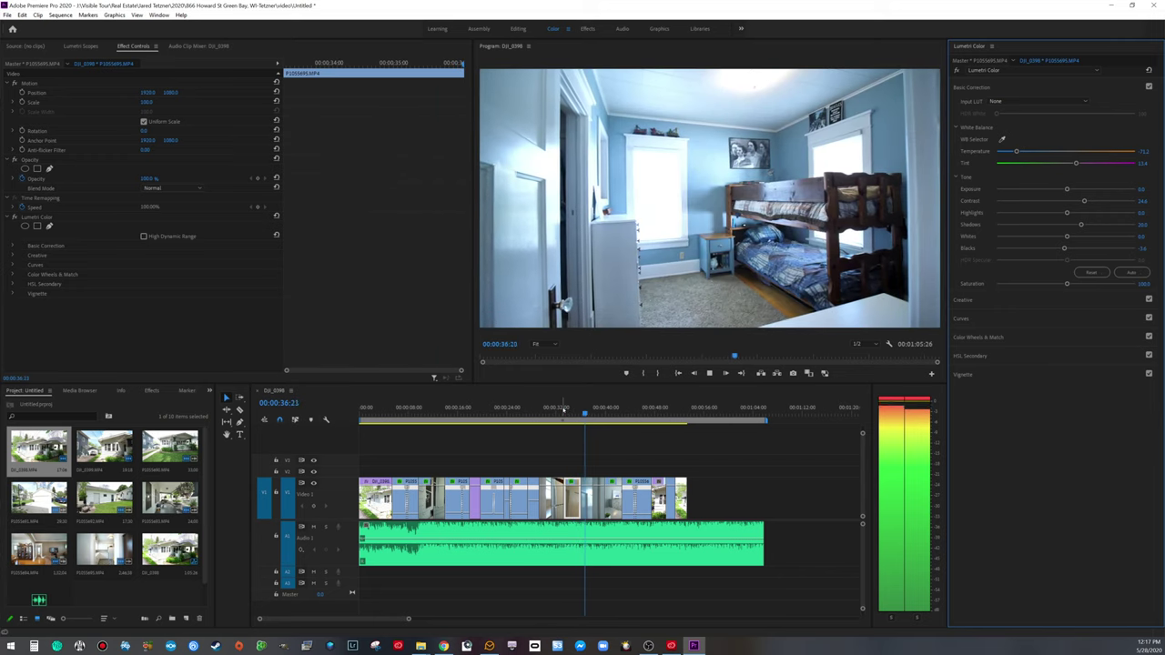
Step: White-balance the bunk-bed room off its white door, then set Temperature to about 12.2
{"action": "key", "text": "space"}
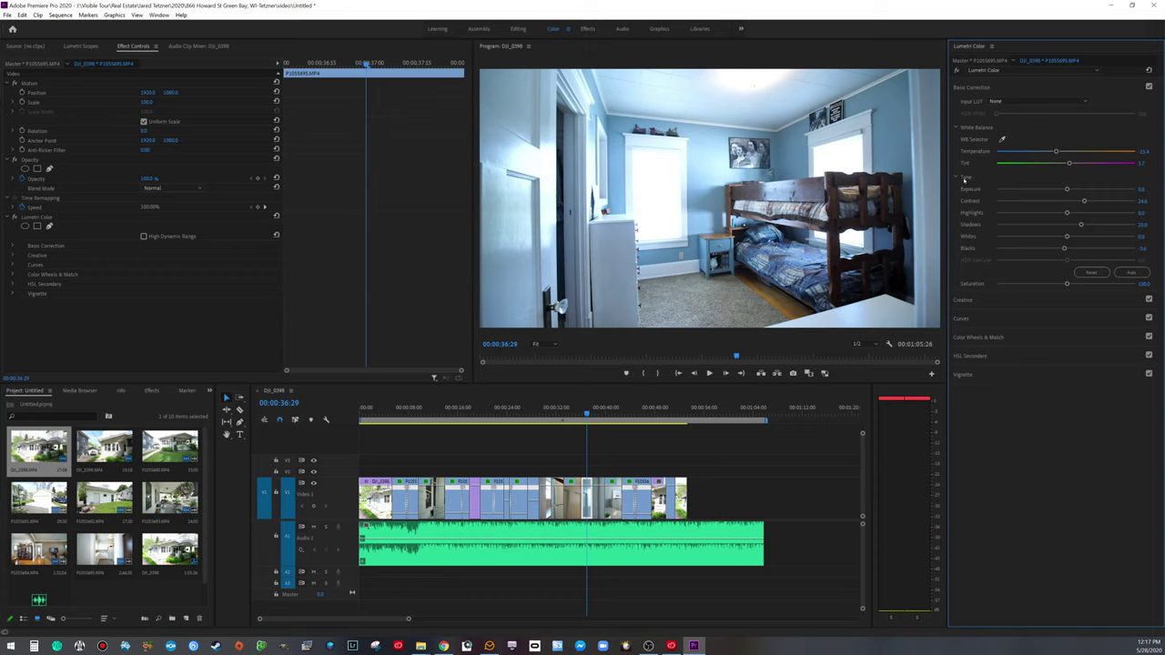
{"action": "left_click", "coordinate": [792, 482]}
{"action": "key", "text": "d"}
{"action": "left_click", "coordinate": [1003, 139]}
{"action": "left_click", "coordinate": [516, 97]}
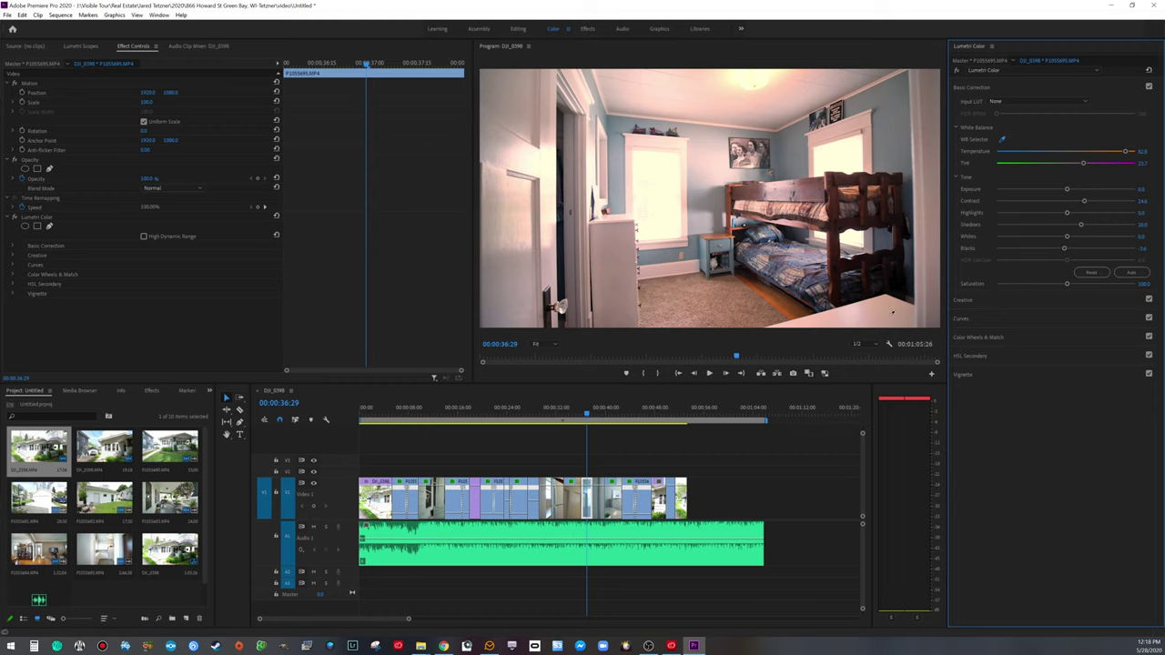
{"action": "left_click", "coordinate": [937, 145]}
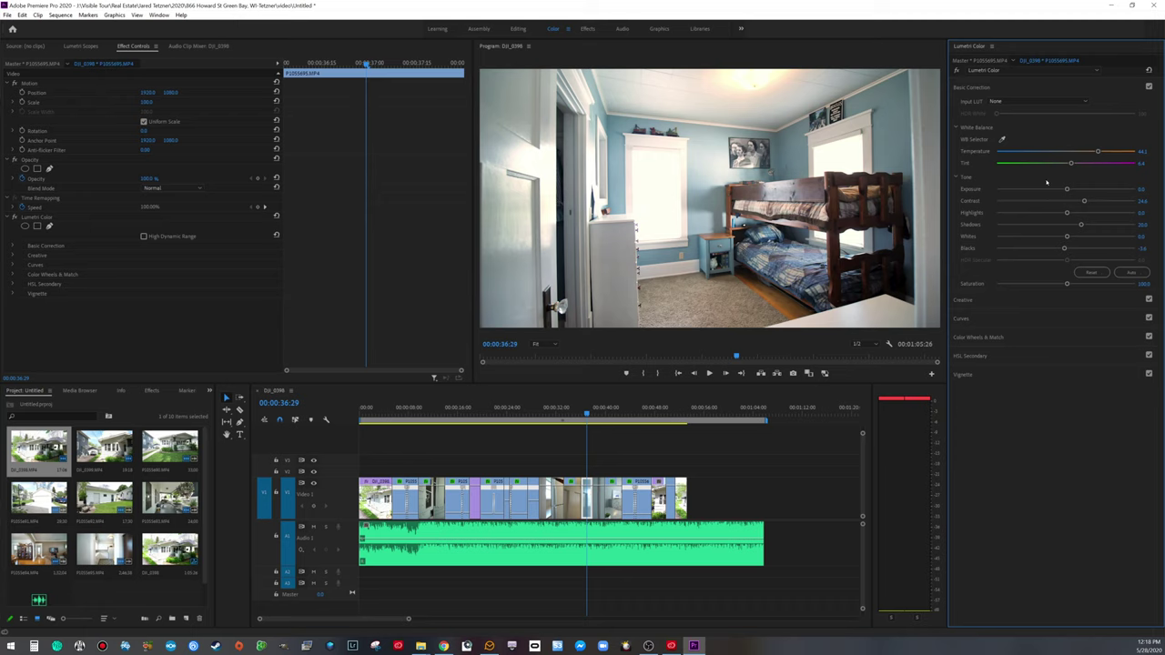
{"action": "left_click_drag", "start_coordinate": [1092, 151], "coordinate": [1075, 151]}
{"action": "key", "text": "space"}
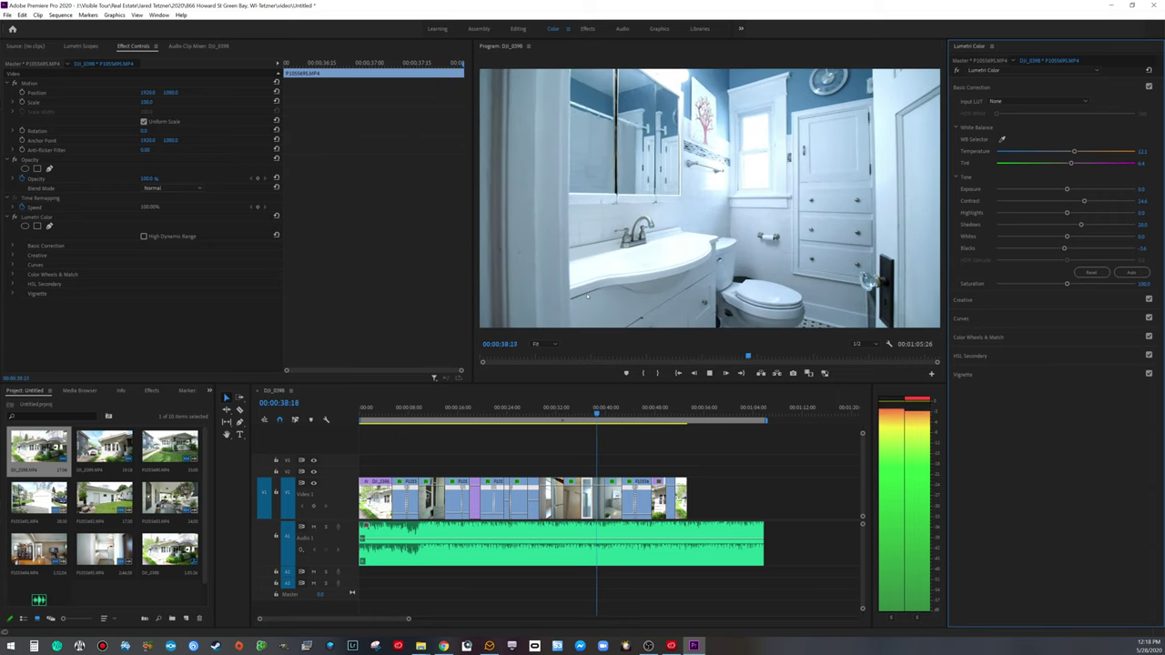
Step: White-balance the bathroom shot off the white door and lower Temperature to 16.7
{"action": "key", "text": "space"}
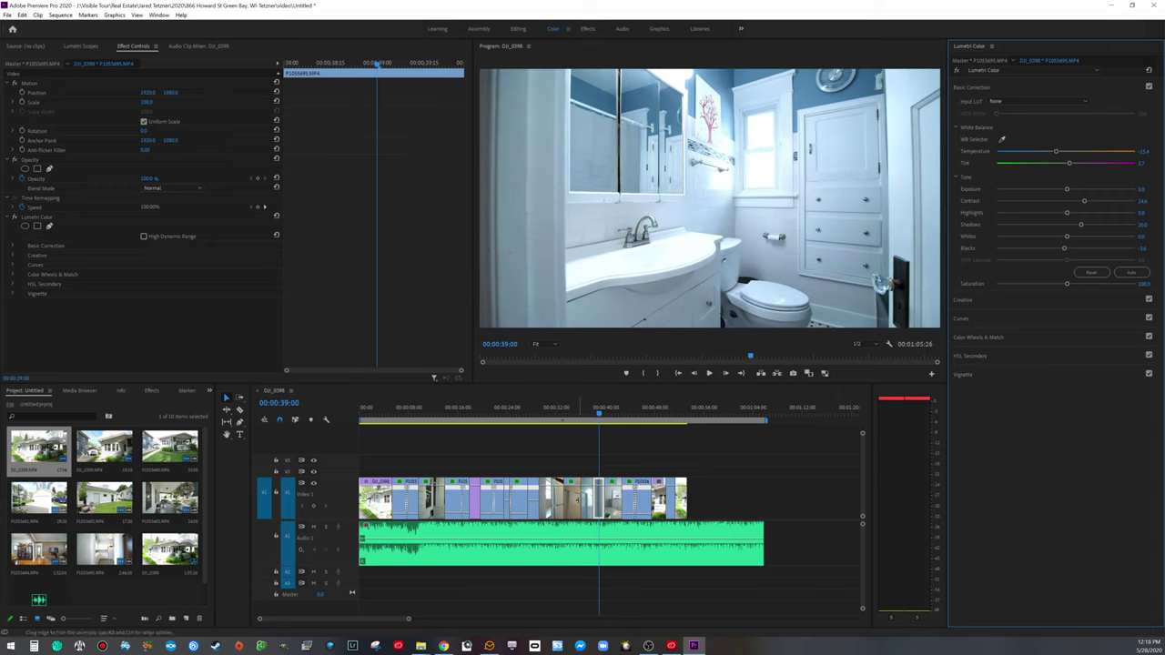
{"action": "left_click", "coordinate": [819, 455]}
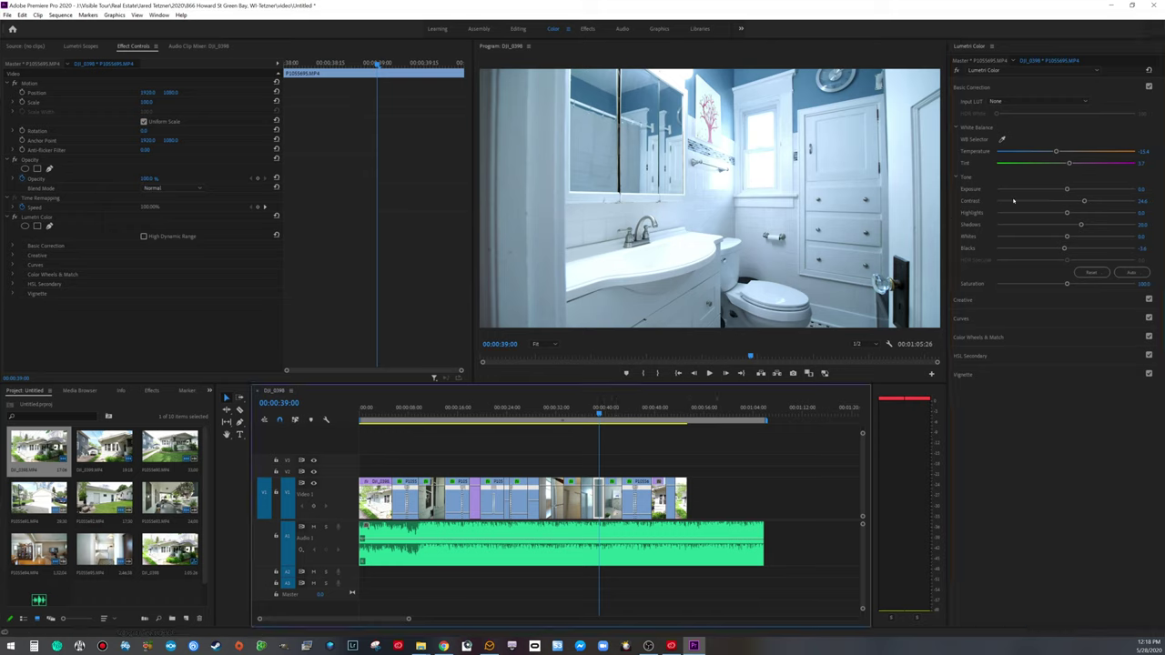
{"action": "left_click", "coordinate": [1002, 140]}
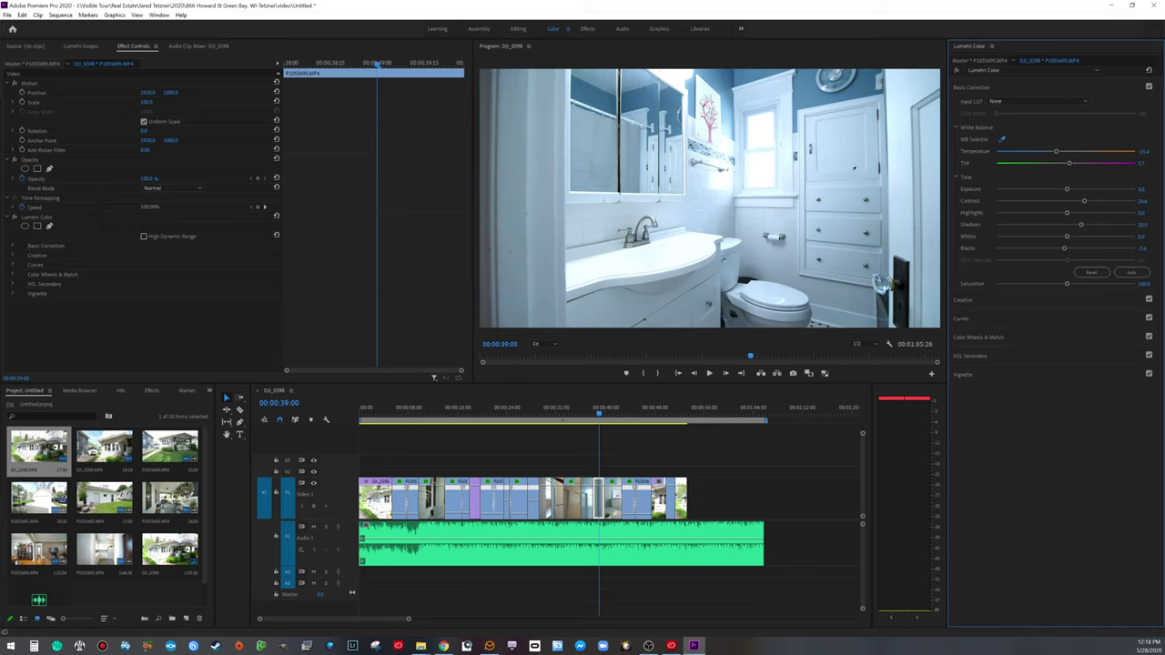
{"action": "left_click", "coordinate": [841, 141]}
{"action": "left_click_drag", "start_coordinate": [1089, 152], "coordinate": [1077, 152]}
Step: Lower the bathroom's highlights and whites, raise its contrast, and compare against no grade
{"action": "left_click_drag", "start_coordinate": [1067, 212], "coordinate": [1058, 212]}
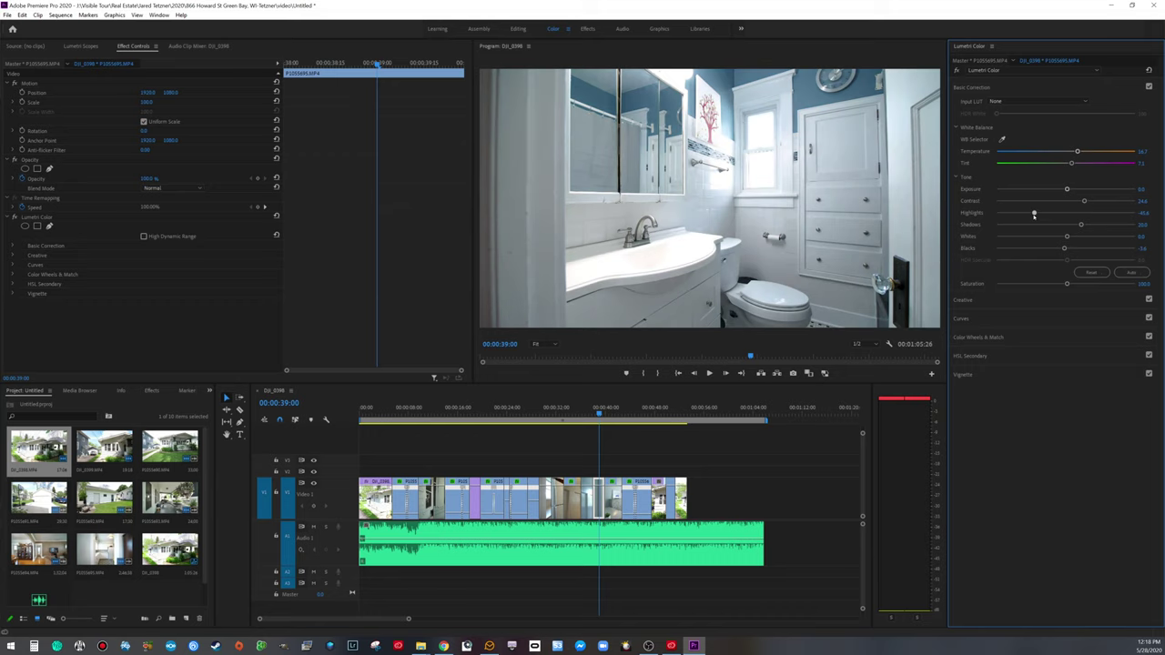
{"action": "left_click_drag", "start_coordinate": [1067, 237], "coordinate": [1035, 236]}
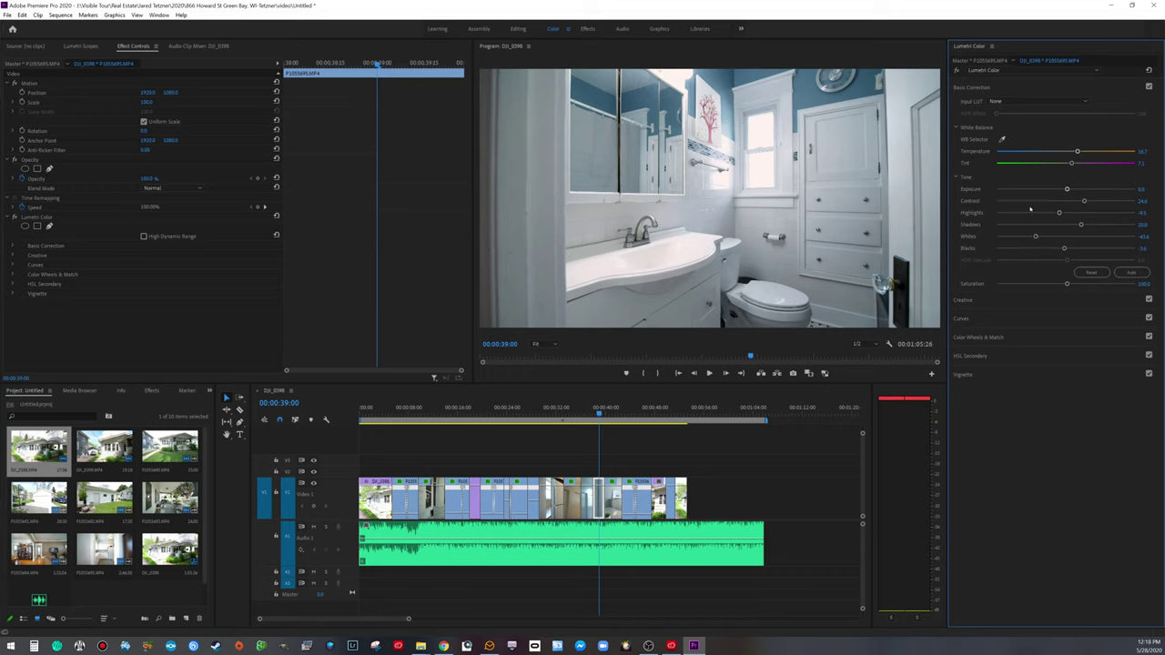
{"action": "left_click_drag", "start_coordinate": [1084, 202], "coordinate": [1059, 214]}
{"action": "left_click_drag", "start_coordinate": [1048, 239], "coordinate": [1050, 238]}
{"action": "left_click_drag", "start_coordinate": [1095, 201], "coordinate": [1097, 201]}
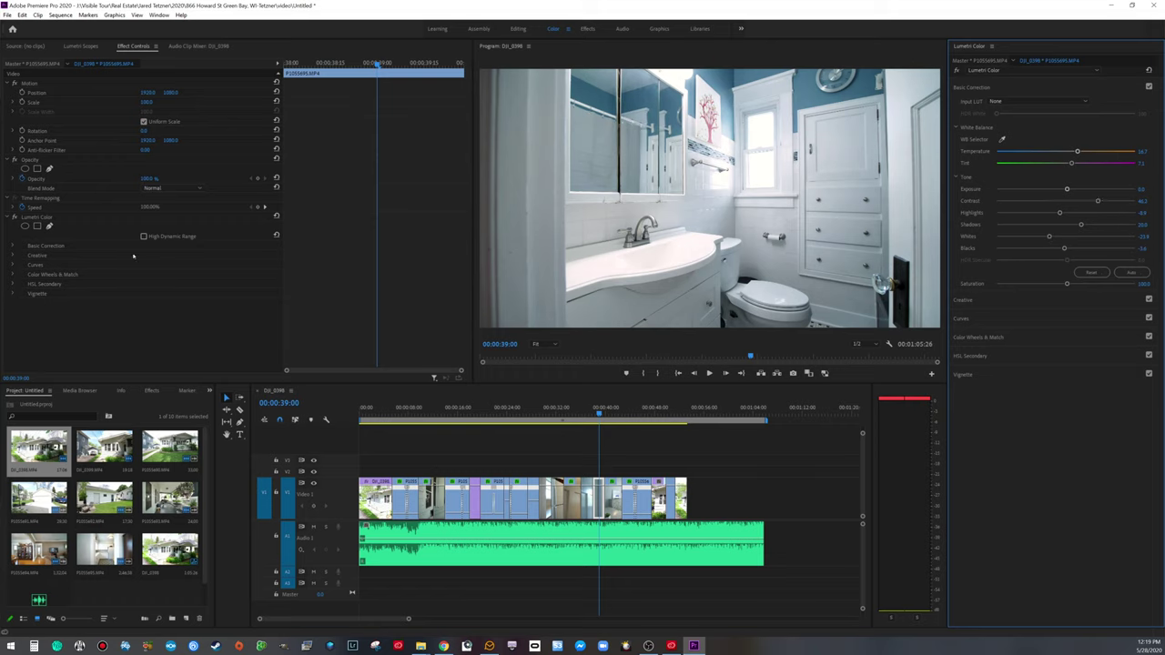
{"action": "left_click", "coordinate": [14, 218]}
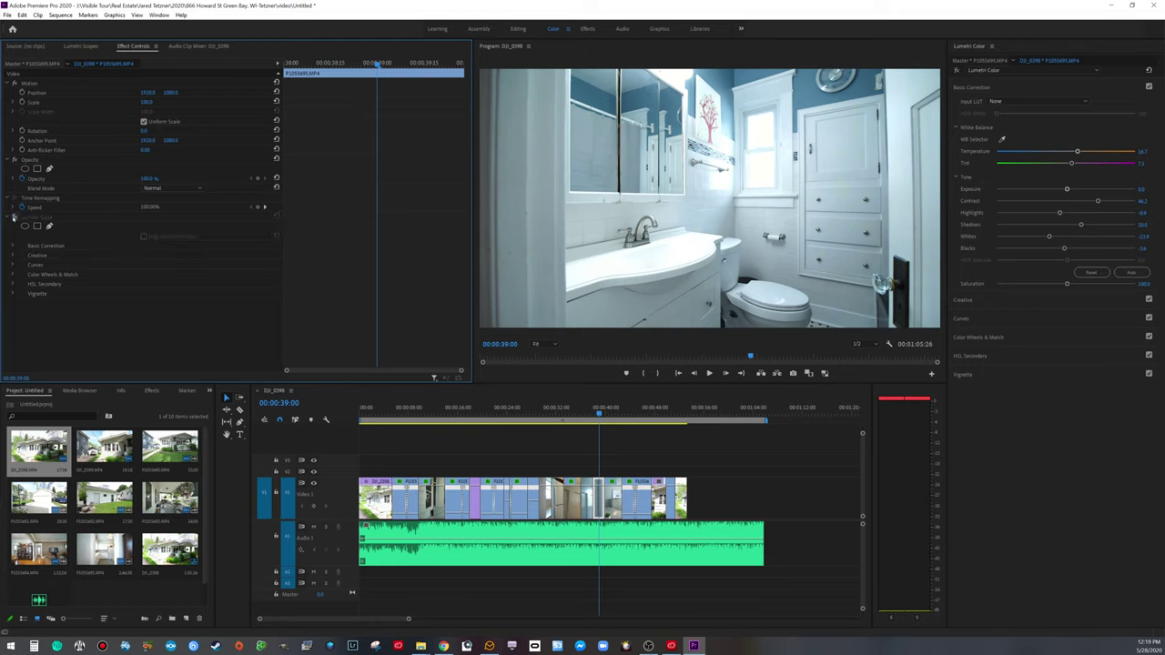
{"action": "left_click", "coordinate": [13, 218]}
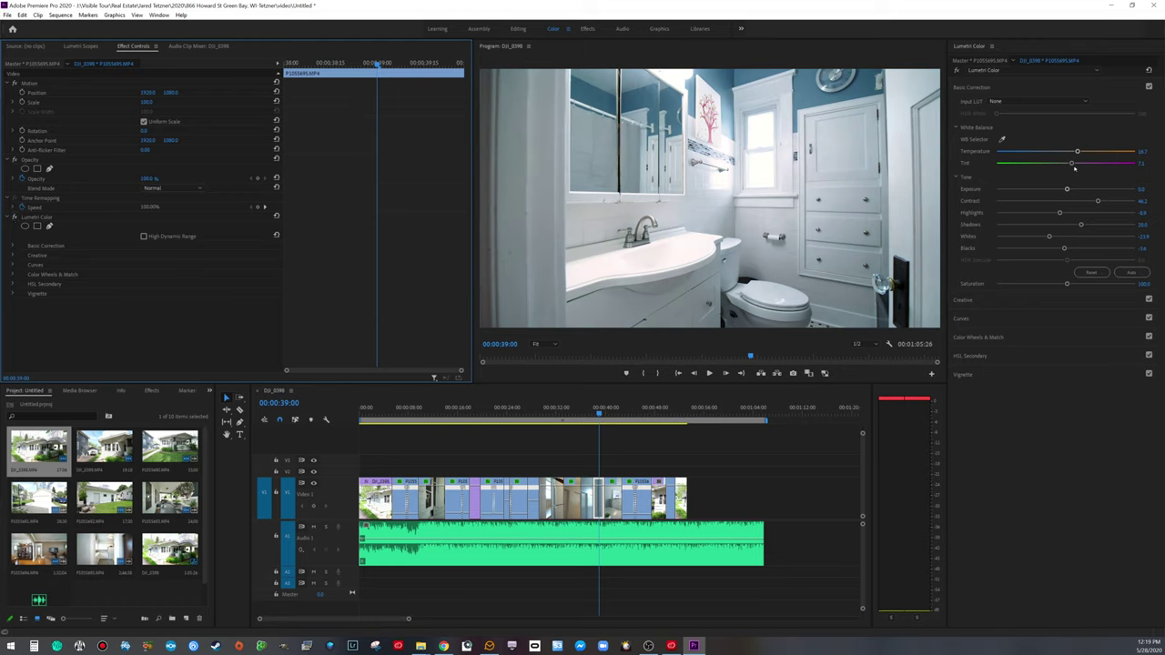
Step: Shift the bathroom's tint toward green to 2.3 and compare the grade on and off
{"action": "left_click_drag", "start_coordinate": [1071, 164], "coordinate": [1067, 163]}
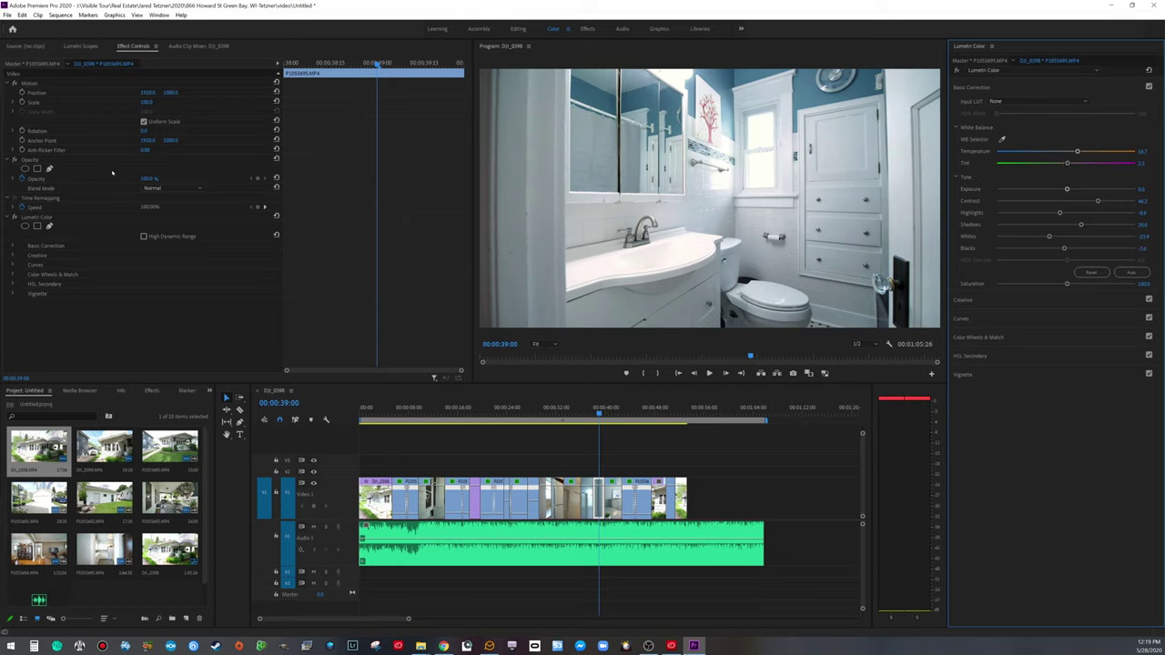
{"action": "left_click", "coordinate": [13, 217]}
{"action": "left_click", "coordinate": [13, 217]}
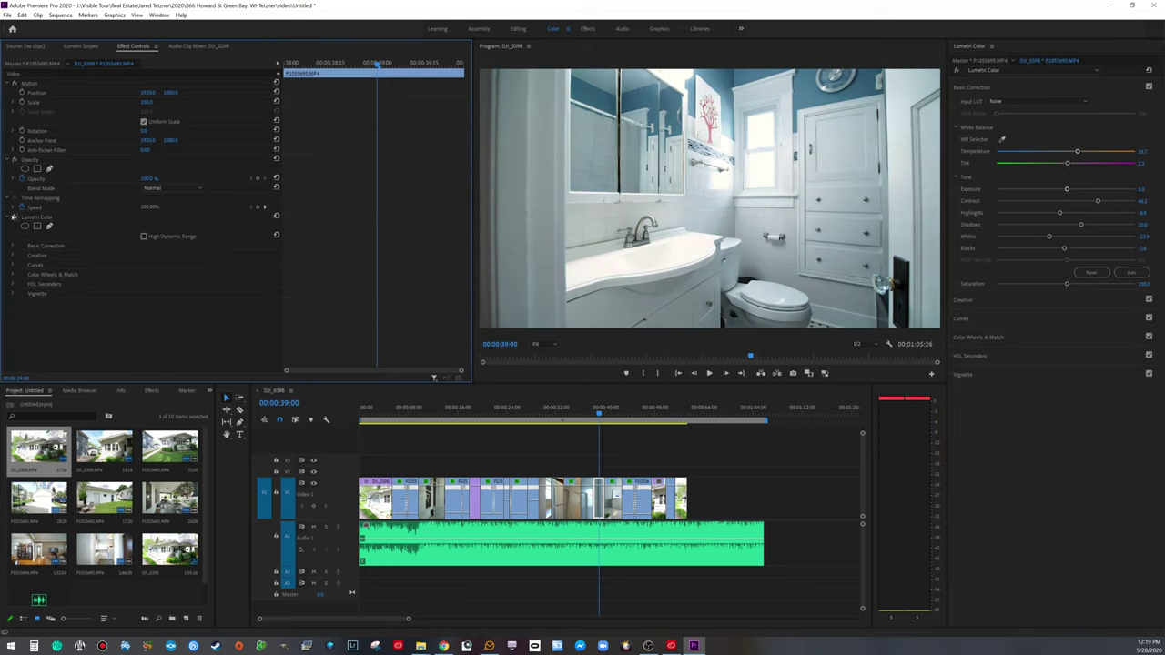
{"action": "key", "text": "space"}
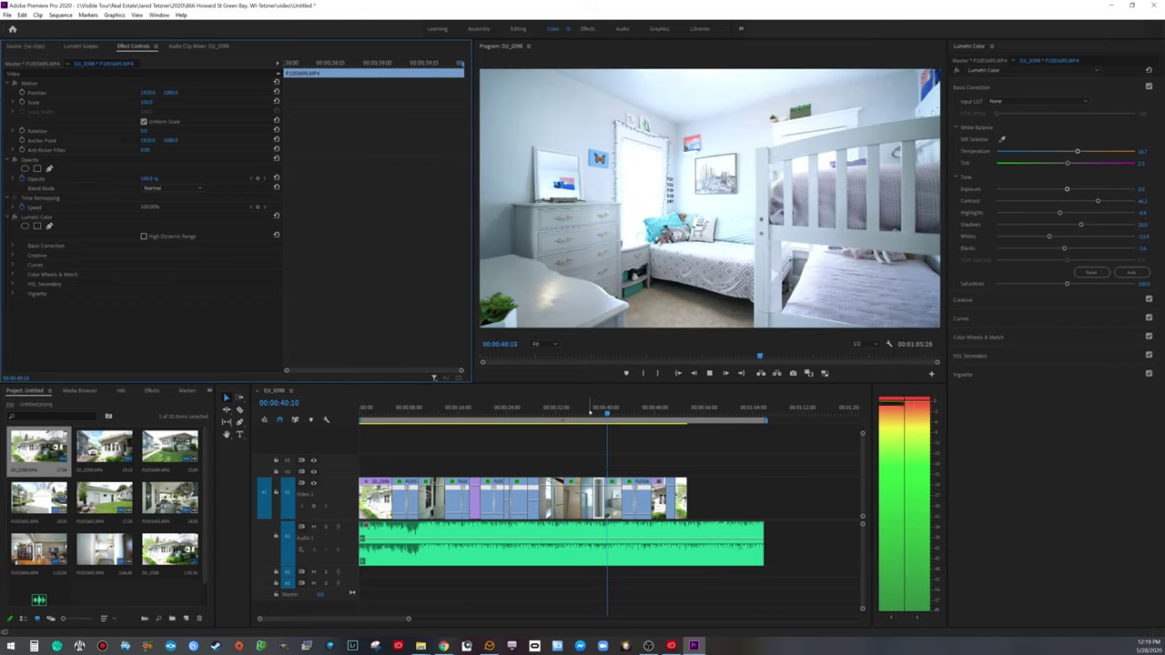
Step: In the white bunk-bed bedroom, lower the whites, raise the highlights, lift the blacks, and compare
{"action": "key", "text": "space"}
{"action": "left_click", "coordinate": [636, 464]}
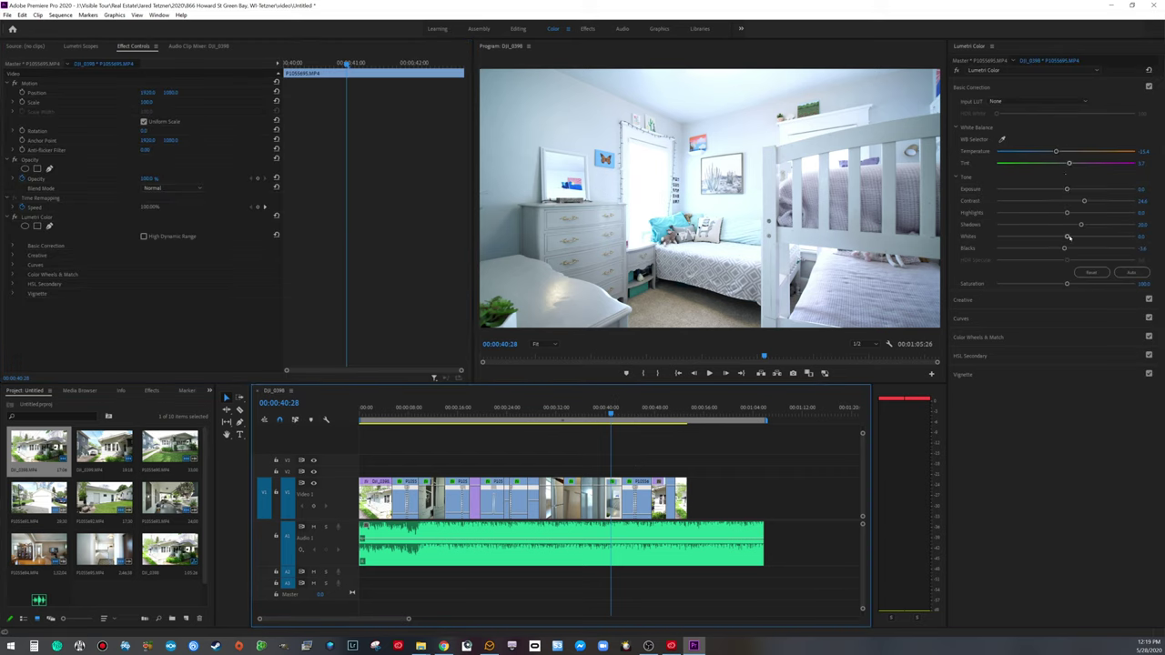
{"action": "left_click_drag", "start_coordinate": [1067, 237], "coordinate": [1022, 236]}
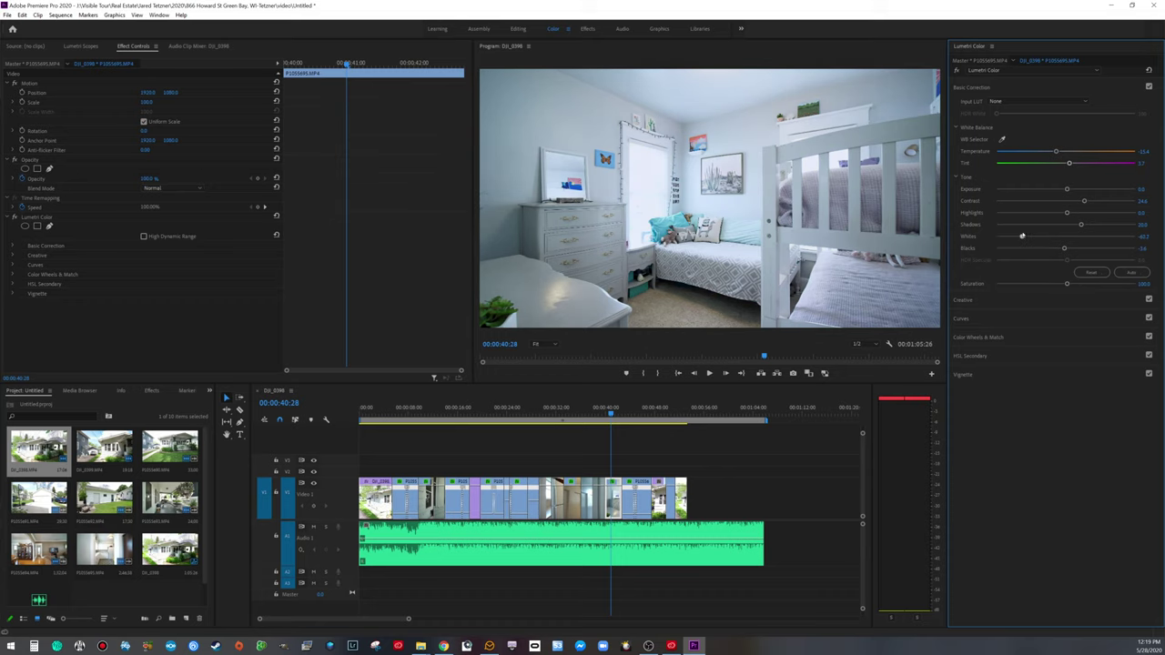
{"action": "left_click_drag", "start_coordinate": [1067, 214], "coordinate": [1103, 203]}
{"action": "left_click_drag", "start_coordinate": [1065, 247], "coordinate": [1058, 248]}
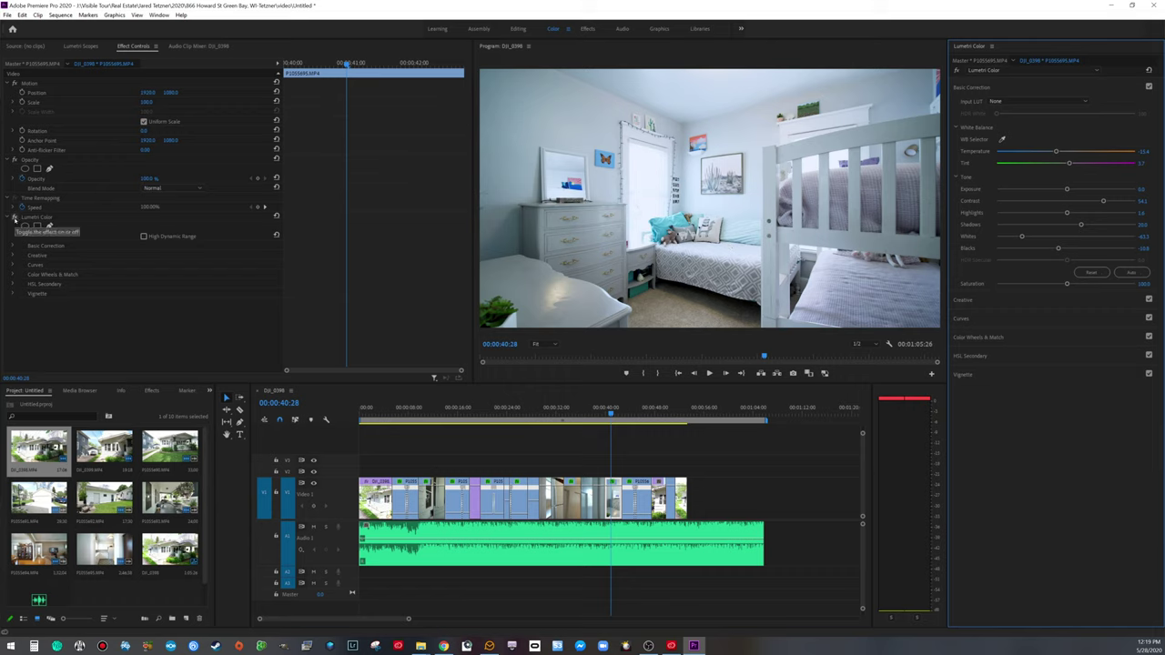
{"action": "left_click", "coordinate": [14, 219]}
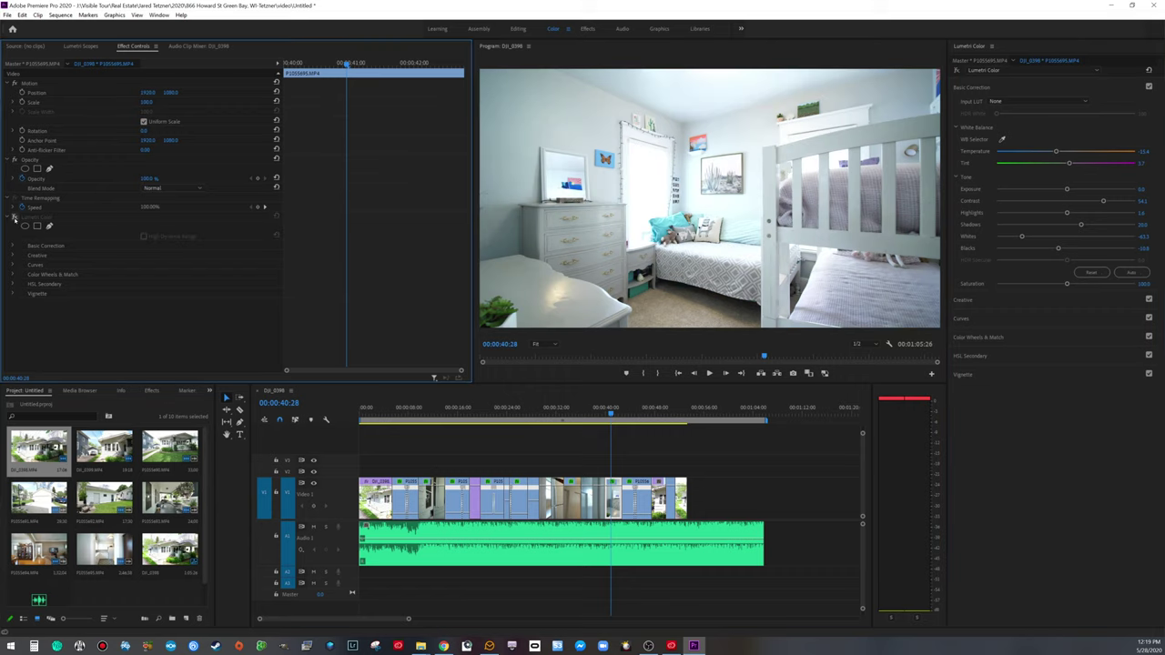
{"action": "left_click", "coordinate": [14, 219]}
{"action": "left_click", "coordinate": [14, 218]}
{"action": "left_click", "coordinate": [14, 218]}
Step: White-balance the bedroom off the white bed frame, cool Temperature to about -10.2, and play to the hallway
{"action": "left_click", "coordinate": [1002, 139]}
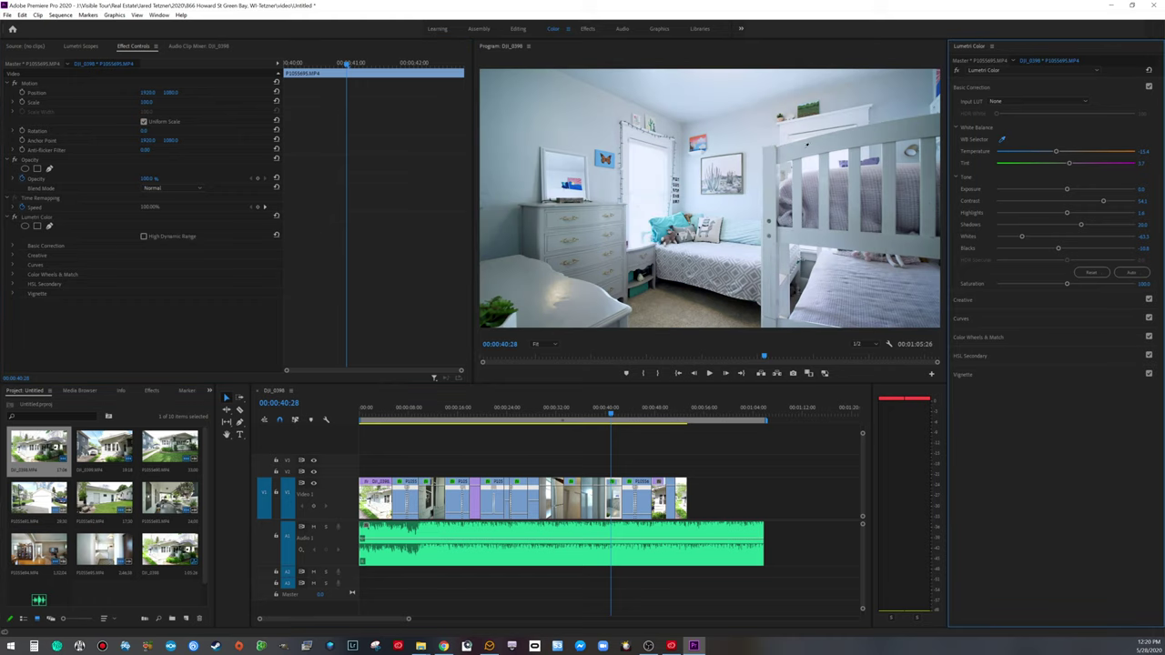
{"action": "left_click", "coordinate": [804, 147]}
{"action": "left_click", "coordinate": [1003, 139]}
{"action": "left_click", "coordinate": [14, 217]}
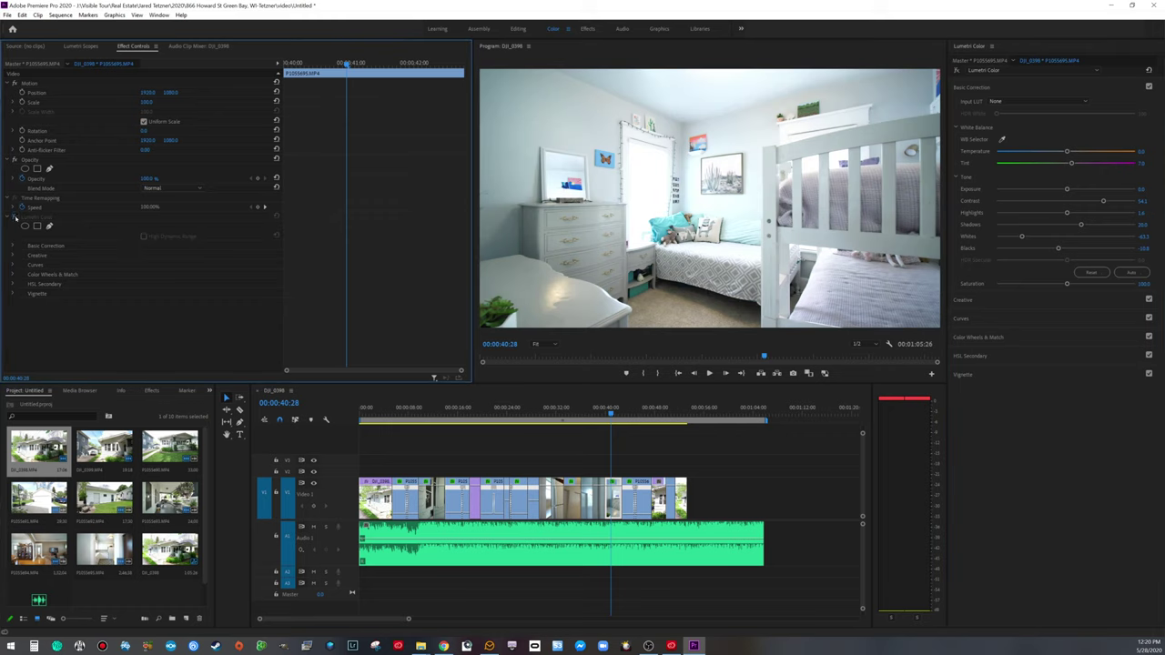
{"action": "left_click", "coordinate": [14, 216]}
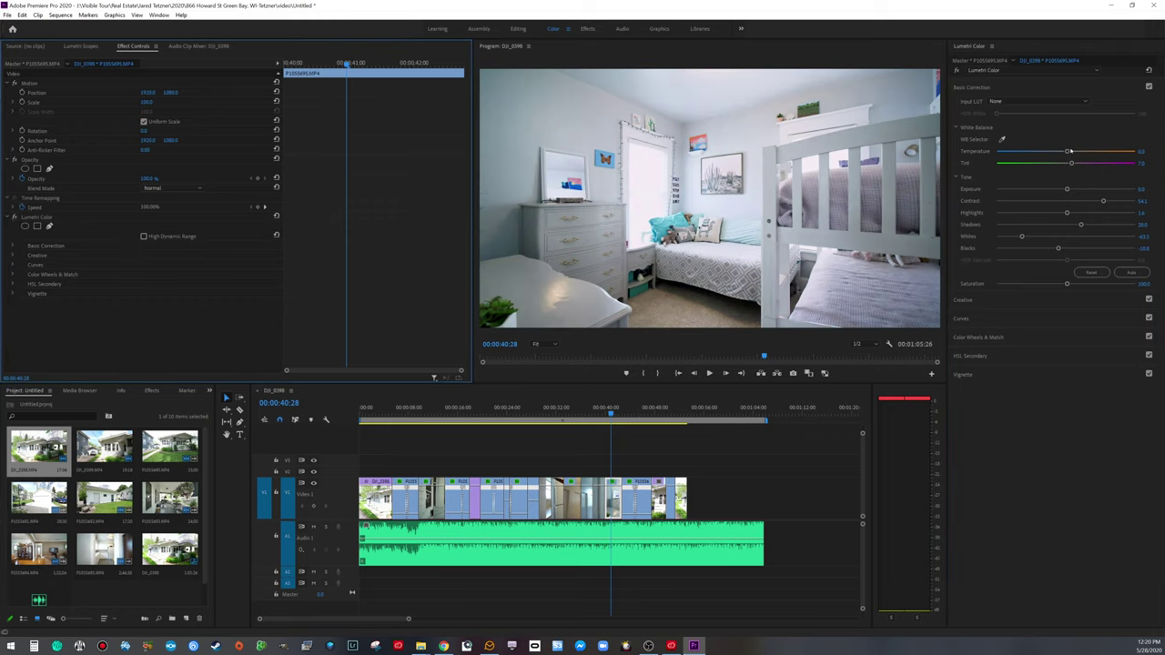
{"action": "left_click_drag", "start_coordinate": [1067, 152], "coordinate": [1059, 153]}
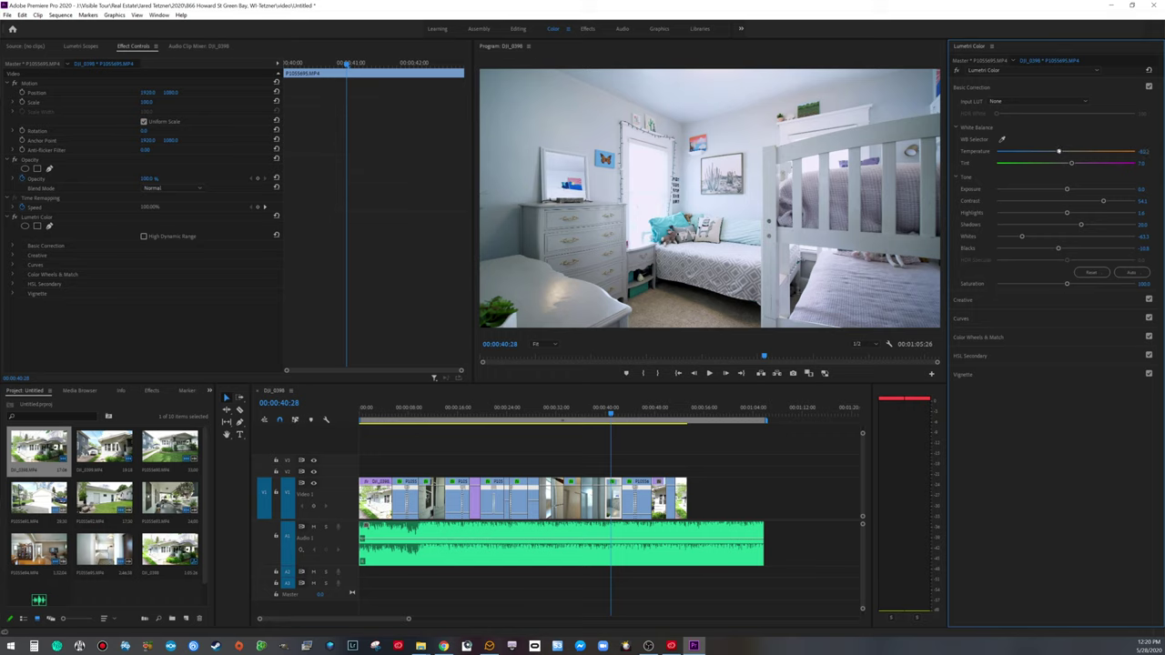
{"action": "left_click_drag", "start_coordinate": [1024, 237], "coordinate": [1037, 236]}
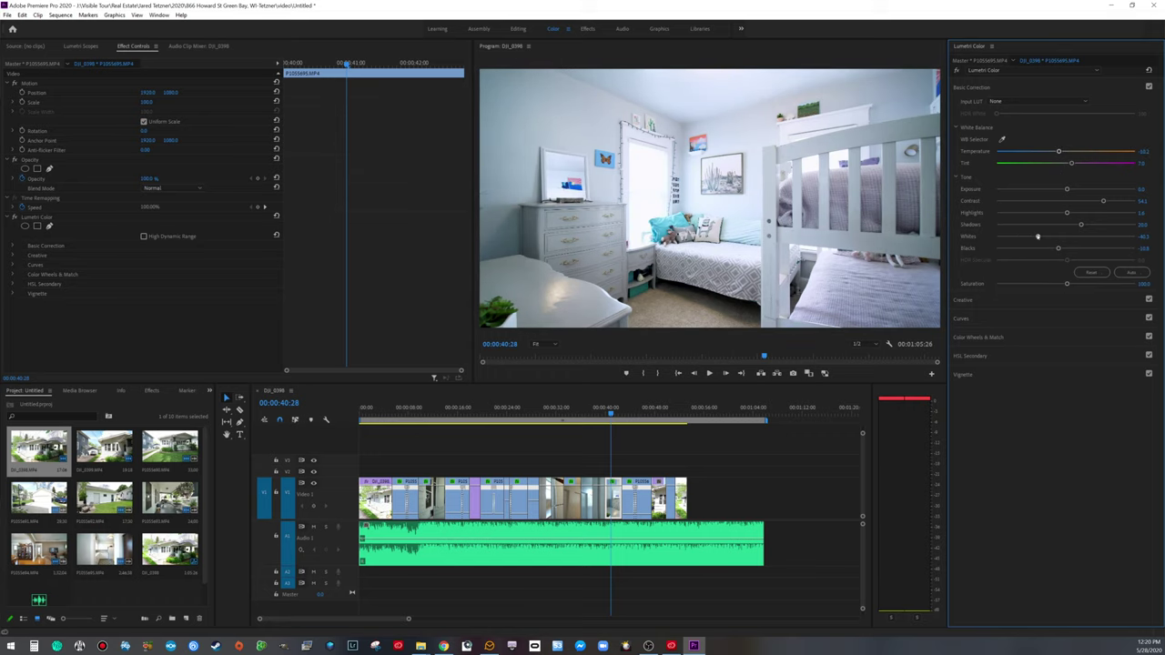
{"action": "key", "text": "space"}
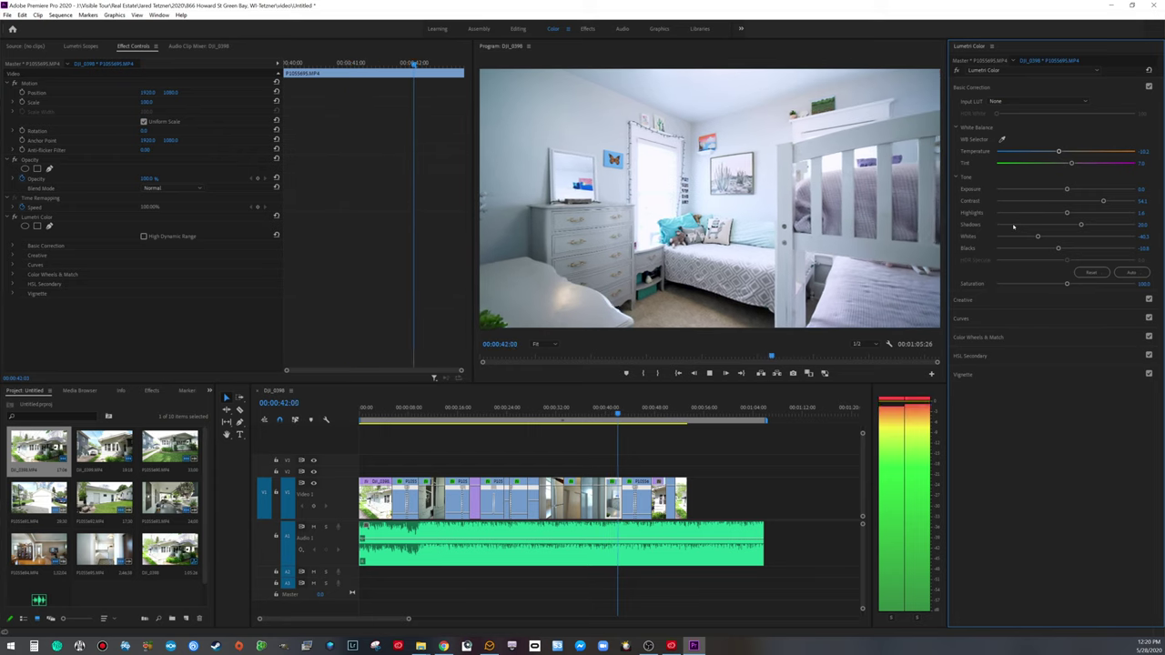
{"action": "key", "text": "space"}
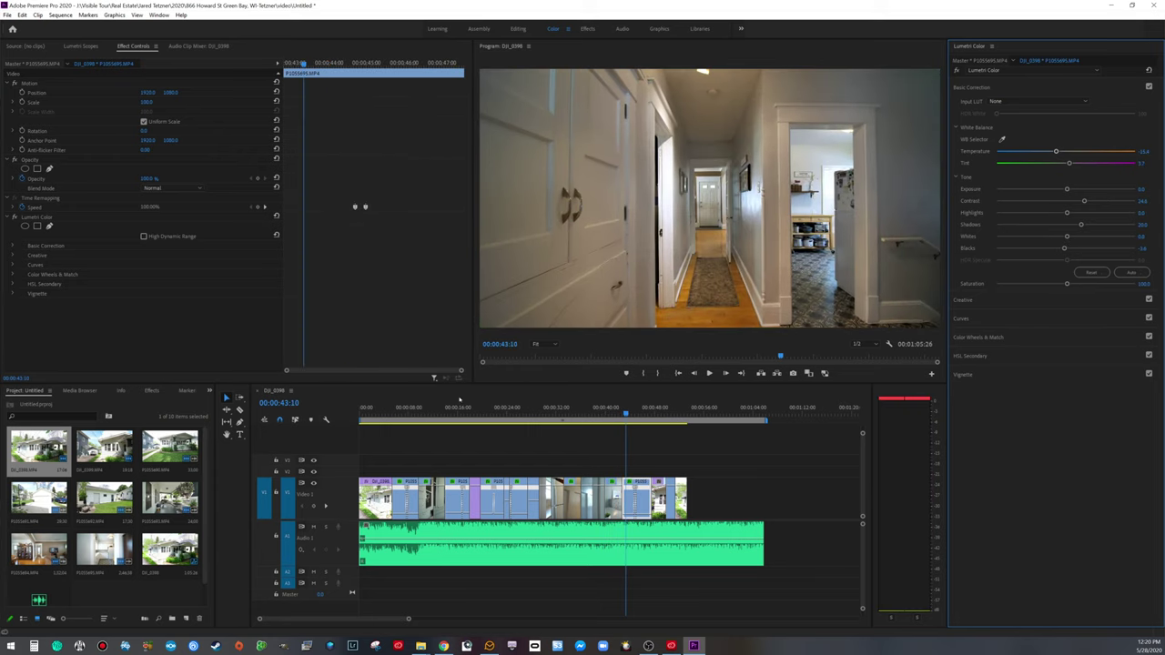
Step: White-balance the hallway clip off a neutral spot, lift its shadows and adjust its whites
{"action": "left_click", "coordinate": [682, 535]}
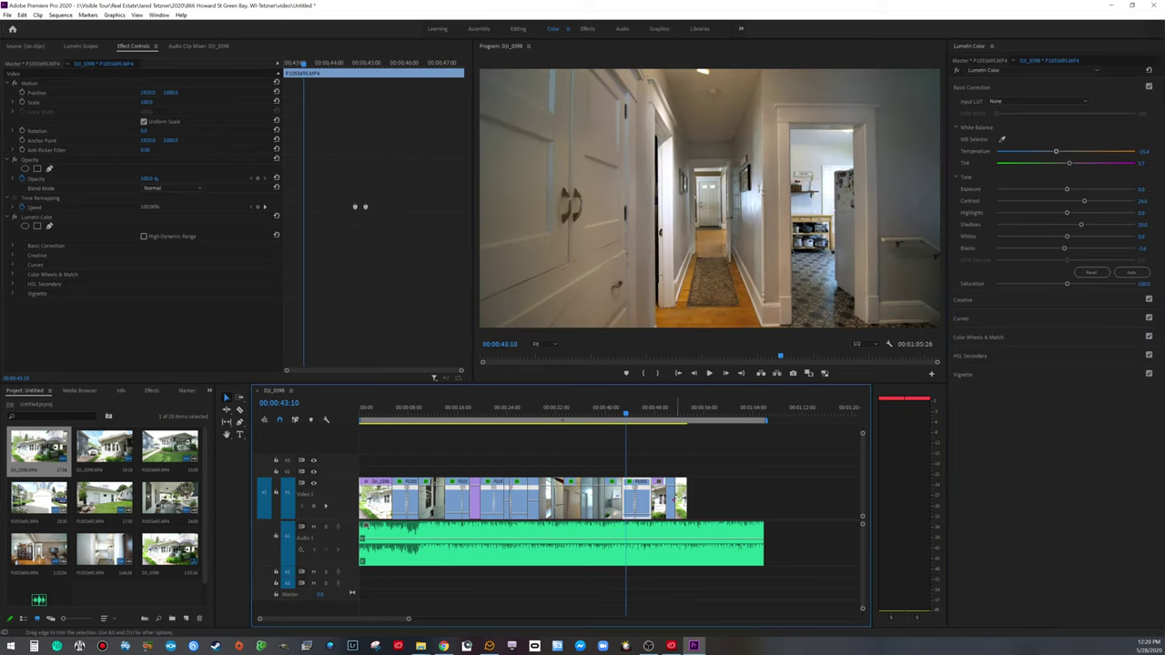
{"action": "left_click", "coordinate": [1001, 139]}
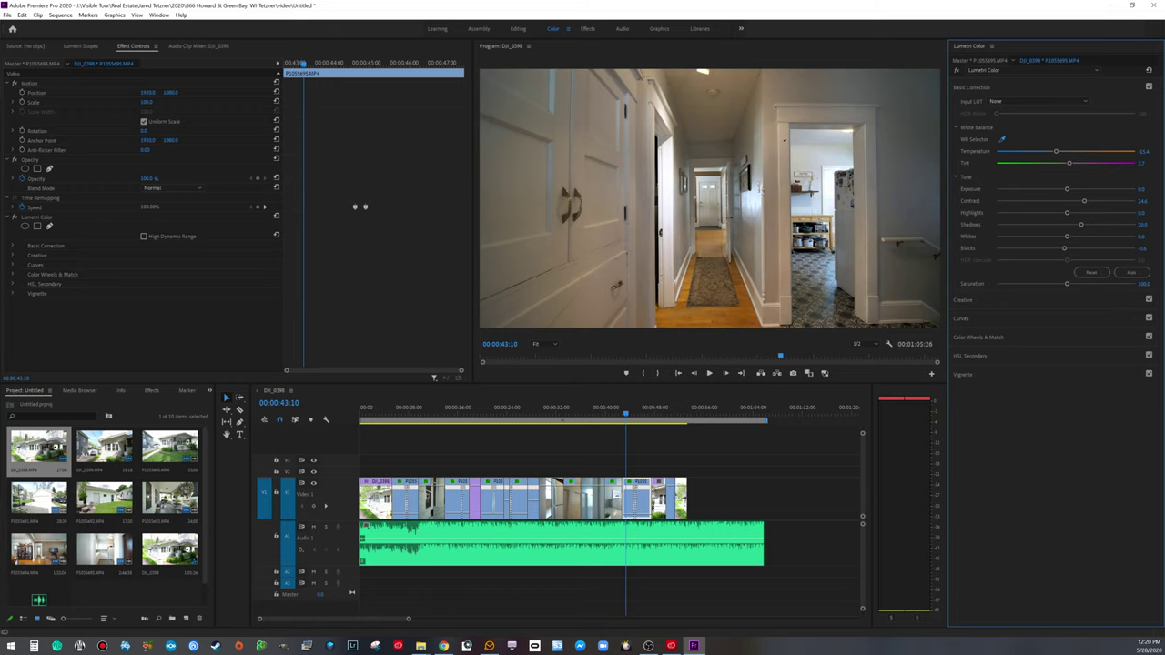
{"action": "left_click", "coordinate": [785, 151]}
{"action": "left_click_drag", "start_coordinate": [1081, 226], "coordinate": [1101, 224]}
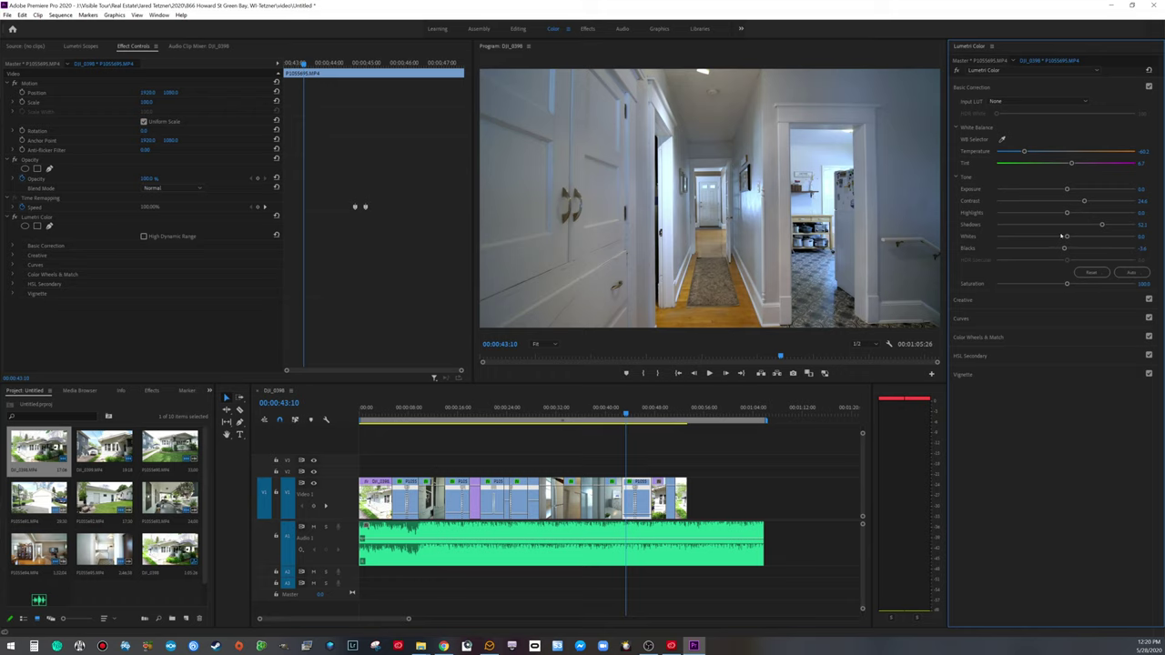
{"action": "left_click_drag", "start_coordinate": [1069, 235], "coordinate": [1067, 237]}
Step: Play on to the living-room shot, resample its white balance and warm Temperature slightly
{"action": "key", "text": "space"}
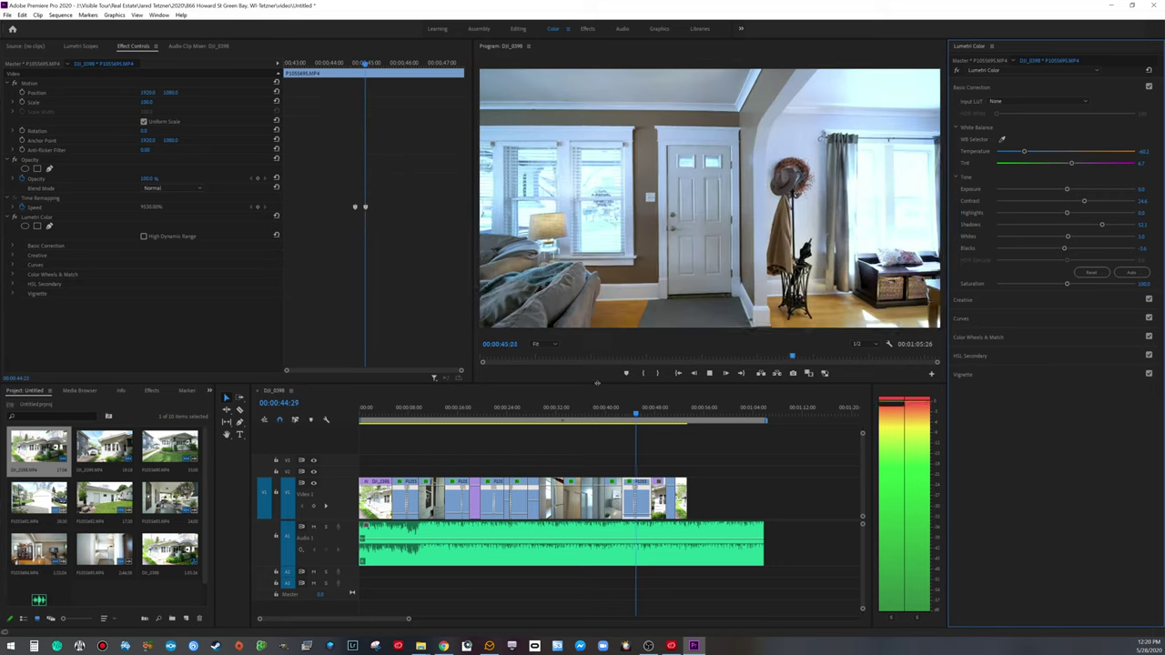
{"action": "key", "text": "space"}
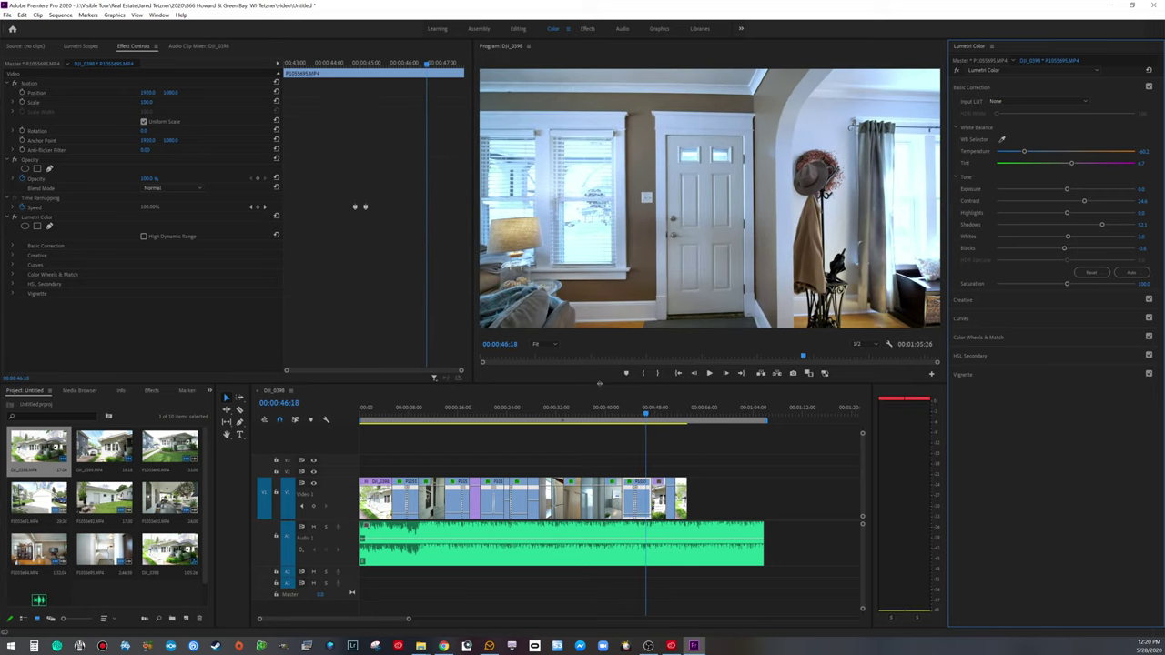
{"action": "left_click", "coordinate": [1001, 139]}
{"action": "left_click", "coordinate": [707, 126]}
{"action": "left_click", "coordinate": [1002, 139]}
{"action": "left_click", "coordinate": [669, 90]}
{"action": "left_click_drag", "start_coordinate": [1024, 152], "coordinate": [1039, 152]}
Step: Compare the hallway grade on and off, play it back, then place the playhead at the porch clip
{"action": "left_click_drag", "start_coordinate": [646, 415], "coordinate": [631, 418]}
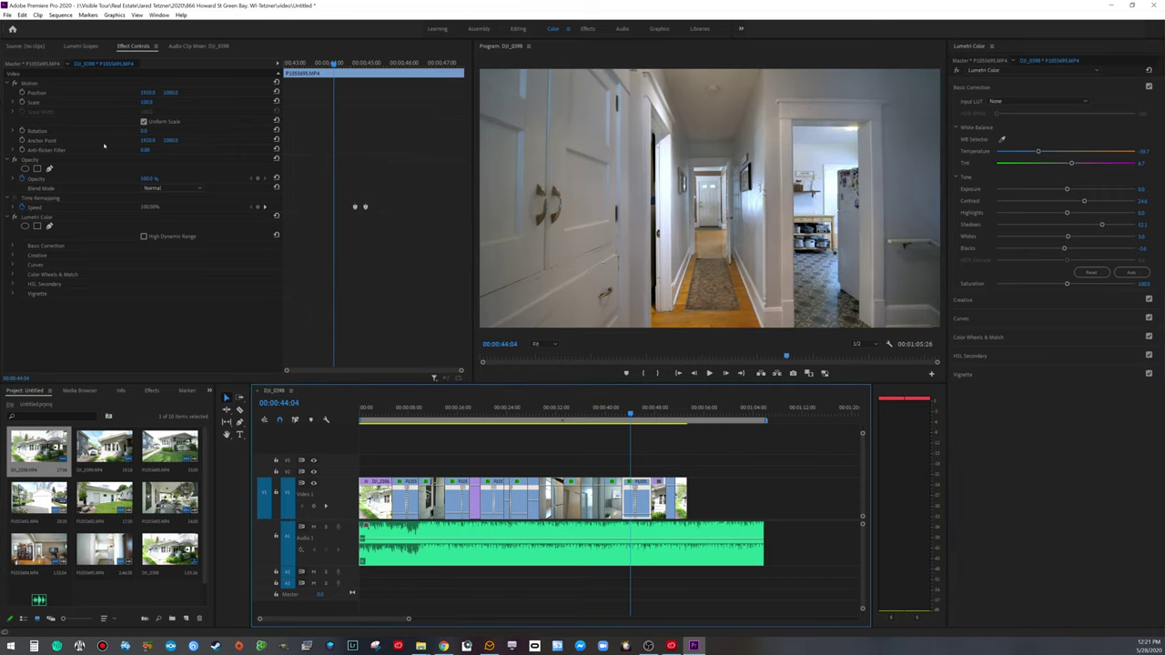
{"action": "left_click", "coordinate": [14, 218]}
{"action": "left_click", "coordinate": [13, 218]}
{"action": "key", "text": "space"}
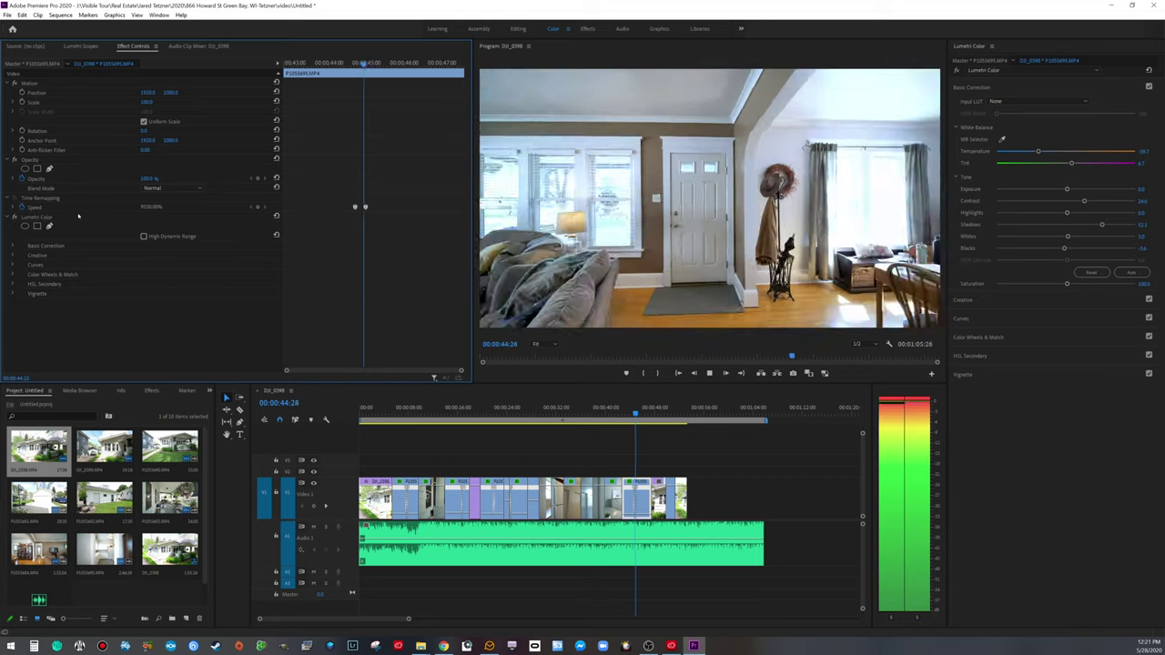
{"action": "key", "text": "space"}
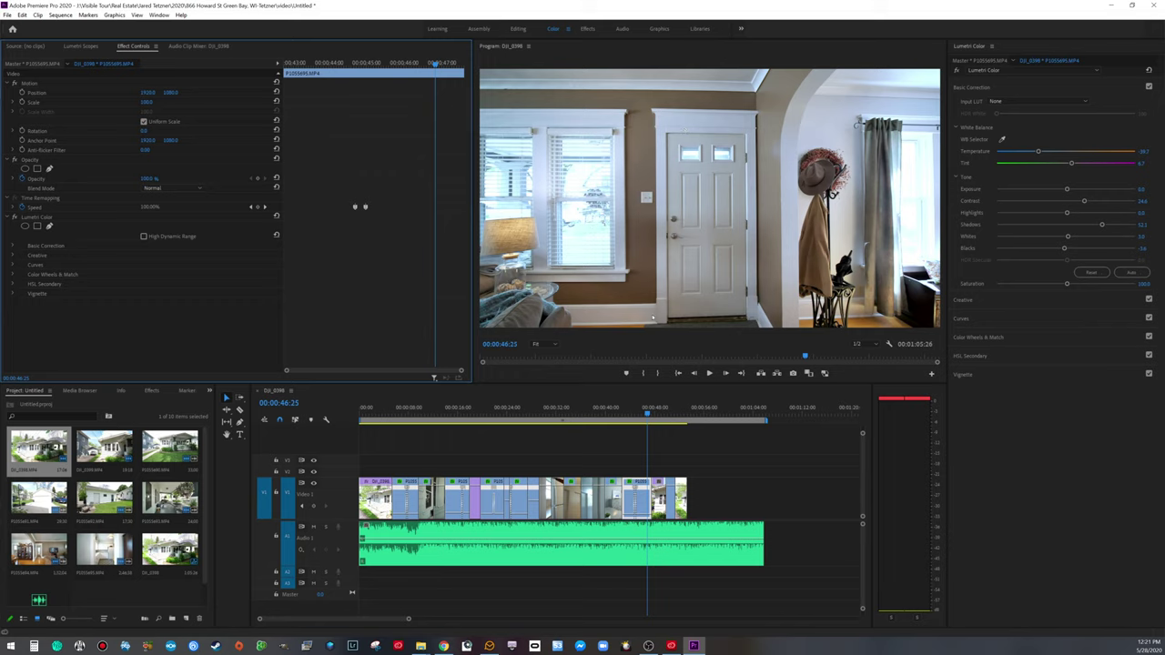
{"action": "left_click", "coordinate": [655, 412]}
{"action": "left_click_drag", "start_coordinate": [655, 413], "coordinate": [653, 412]}
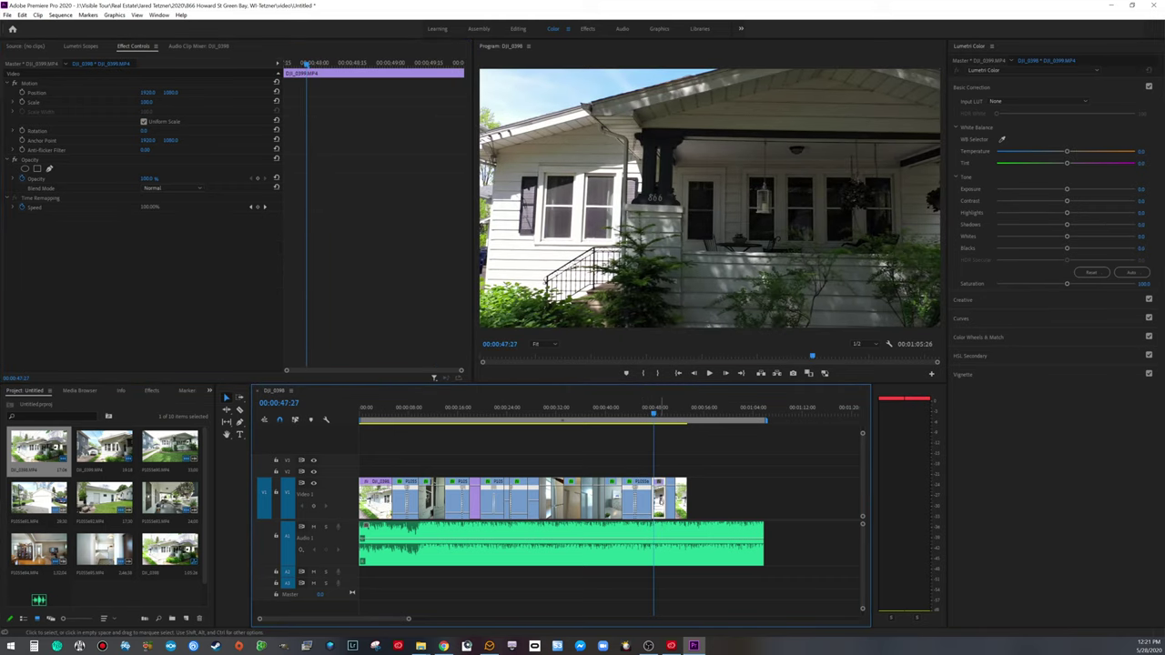
Step: Paste the copied Lumetri Color grade onto the porch exterior clip
{"action": "key", "text": "ctrl+v"}
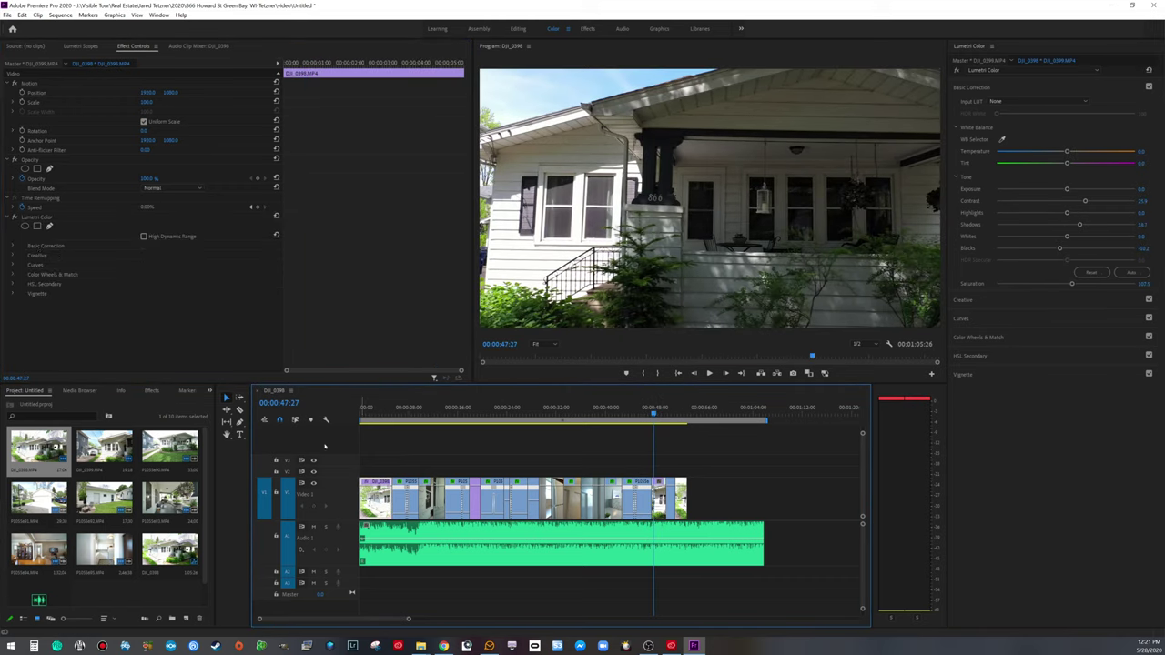
{"action": "right_click", "coordinate": [28, 224]}
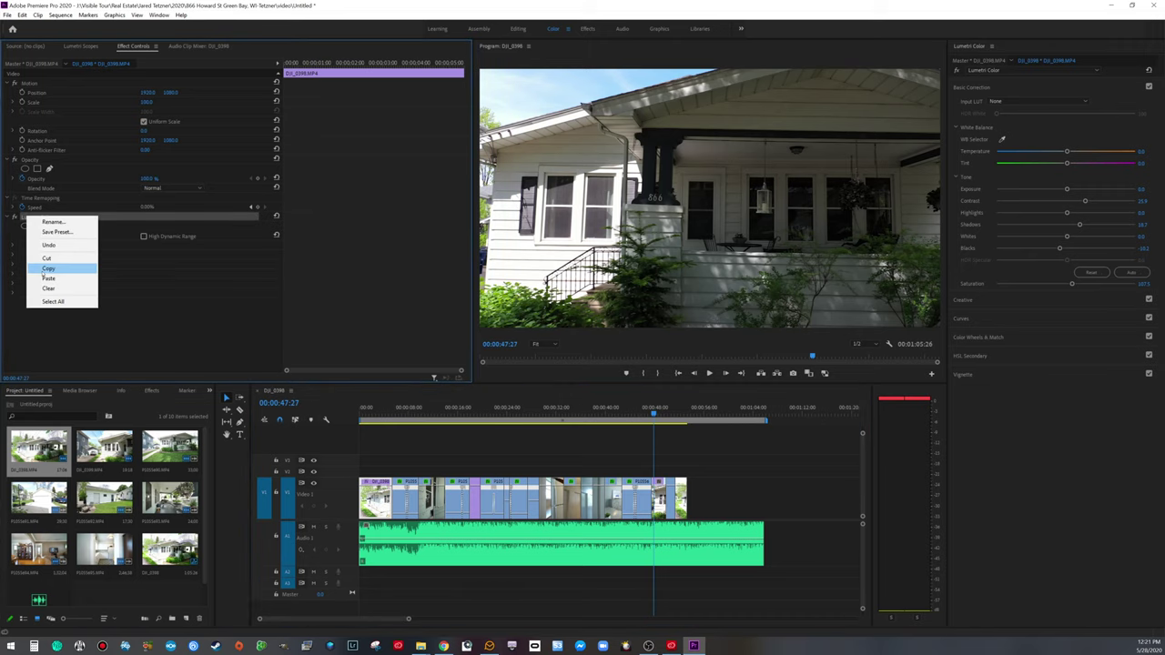
{"action": "left_click", "coordinate": [54, 271]}
{"action": "left_click", "coordinate": [559, 480]}
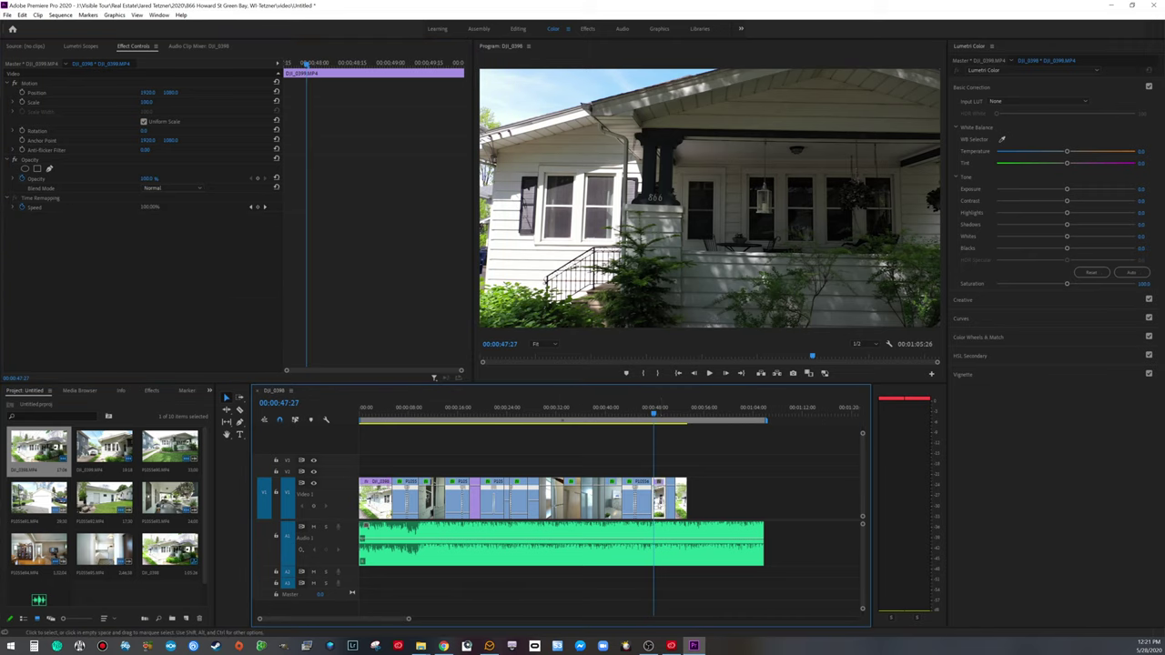
{"action": "key", "text": "ctrl+v"}
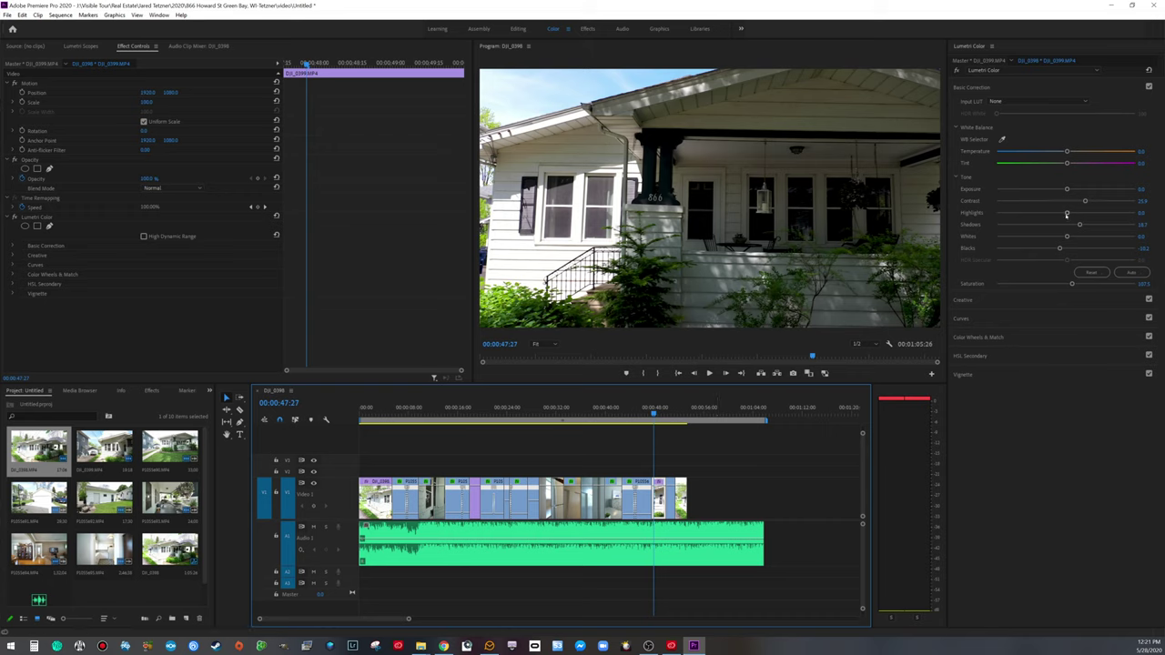
Step: Push the porch clip's Shadows to maximum, then play on to the garage clip
{"action": "left_click_drag", "start_coordinate": [1079, 224], "coordinate": [1135, 224]}
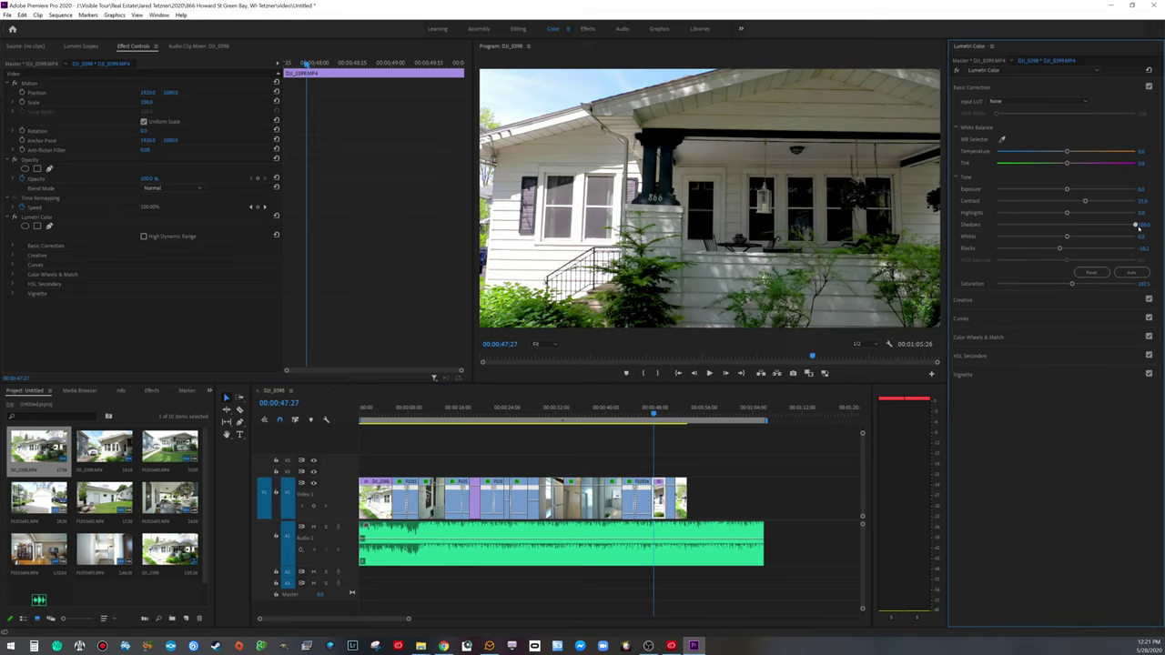
{"action": "key", "text": "space"}
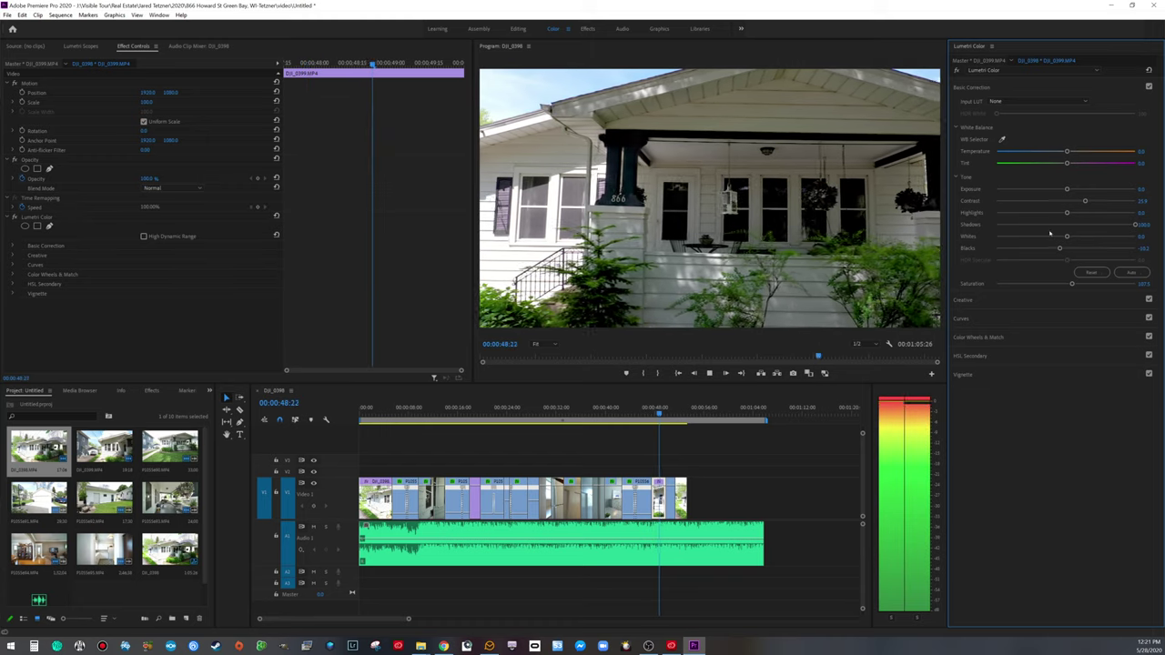
{"action": "key", "text": "space"}
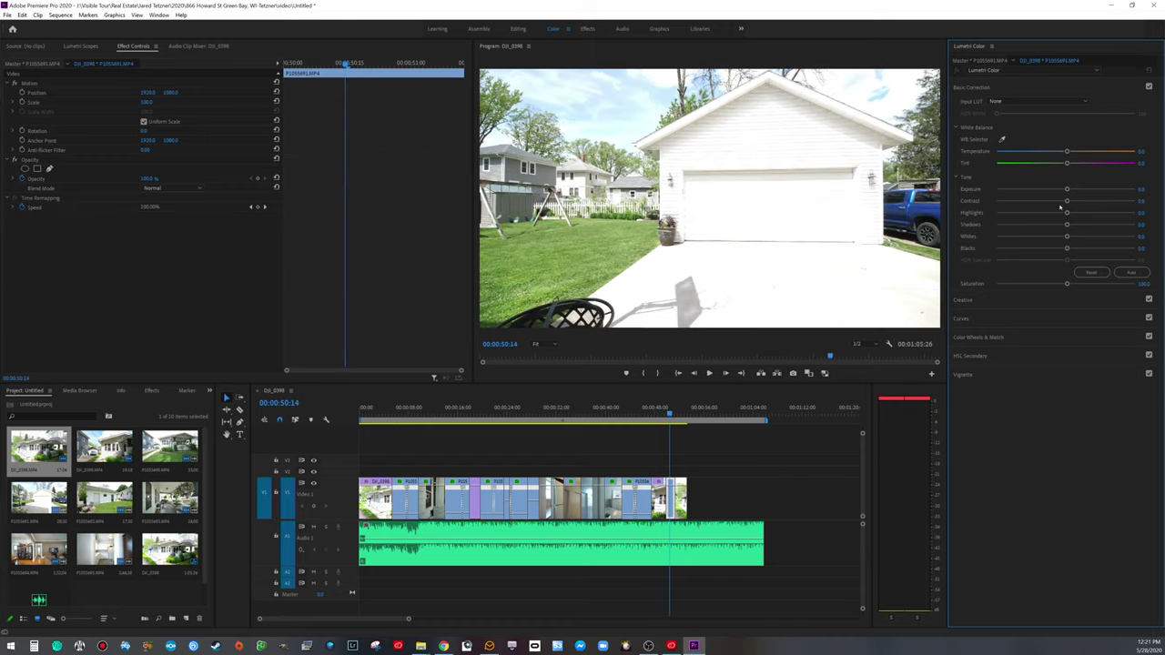
Step: In Basic Correction, raise the garage clip's contrast, lower its highlights and boost saturation
{"action": "left_click_drag", "start_coordinate": [1067, 200], "coordinate": [1087, 202]}
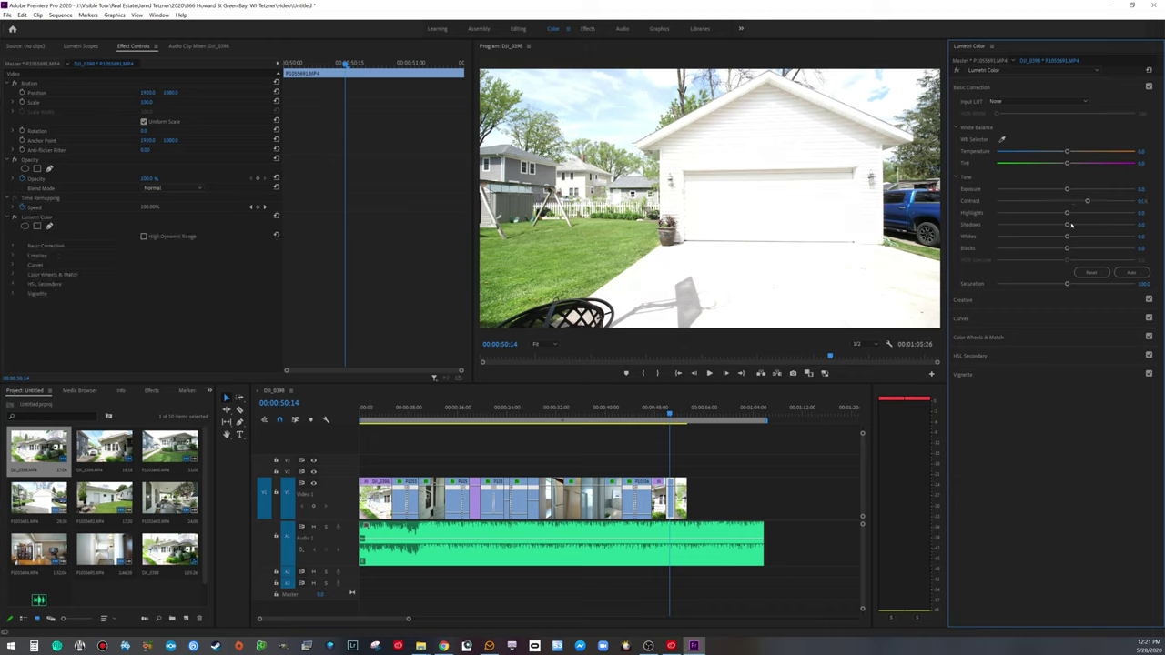
{"action": "left_click_drag", "start_coordinate": [1068, 214], "coordinate": [1054, 213]}
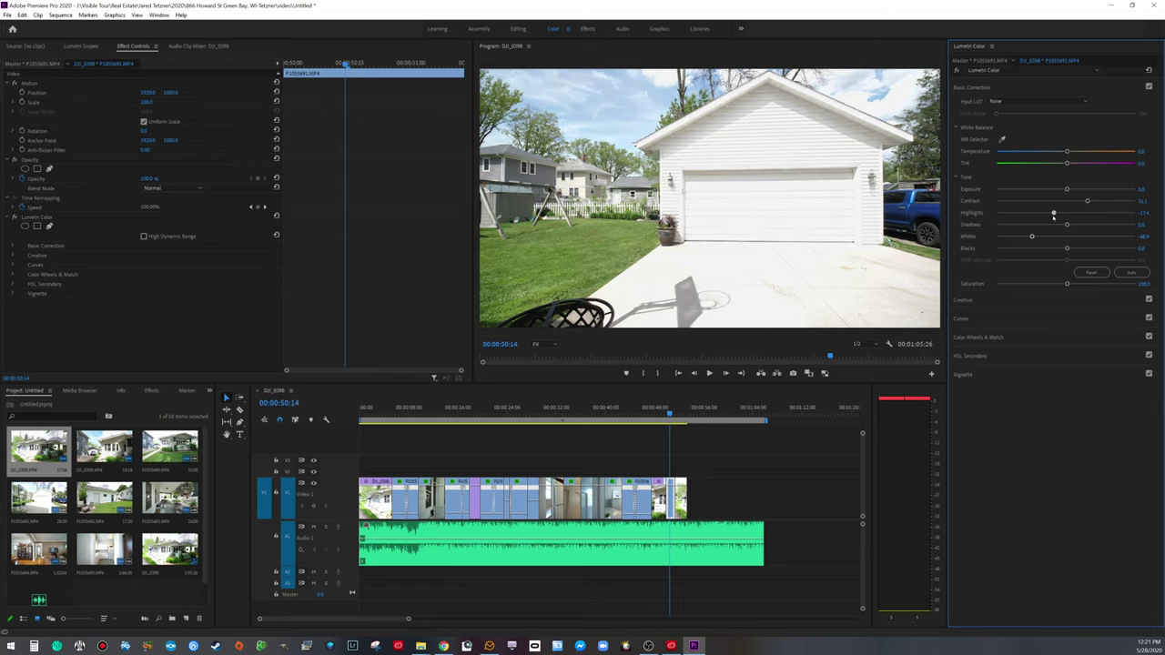
{"action": "left_click_drag", "start_coordinate": [1068, 284], "coordinate": [1089, 287]}
Step: Set Creative Sharpen to 4.9 and Vibrance to 20.0, then save the project
{"action": "left_click", "coordinate": [1038, 301]}
{"action": "left_click_drag", "start_coordinate": [1065, 275], "coordinate": [1069, 273]}
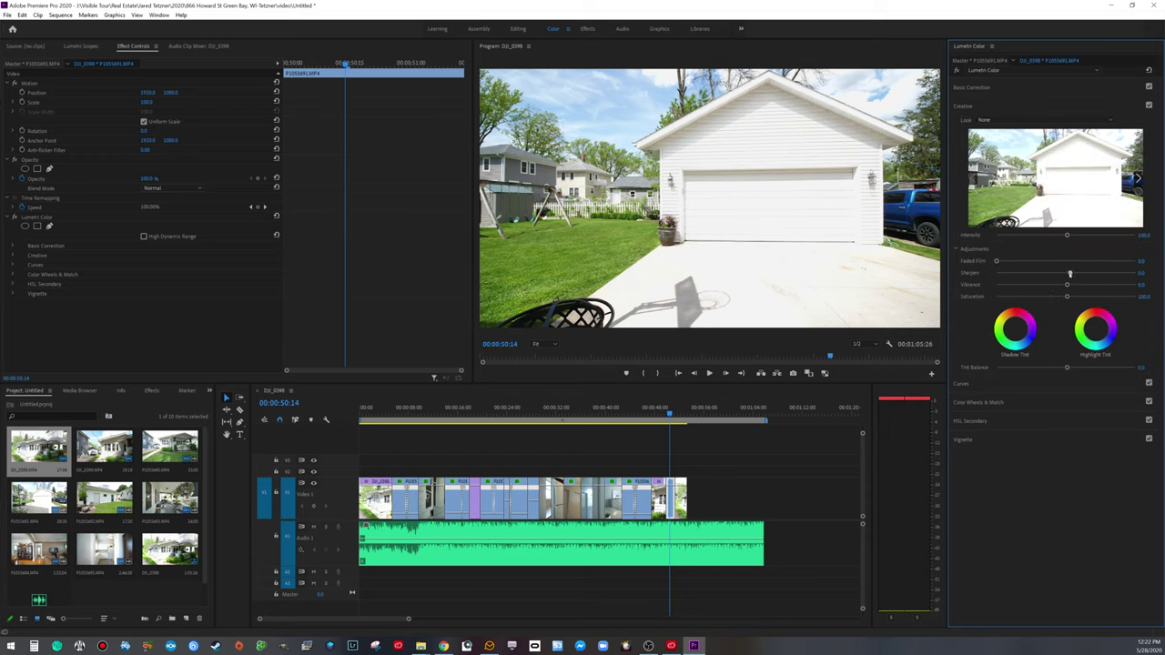
{"action": "left_click_drag", "start_coordinate": [1067, 285], "coordinate": [1089, 285]}
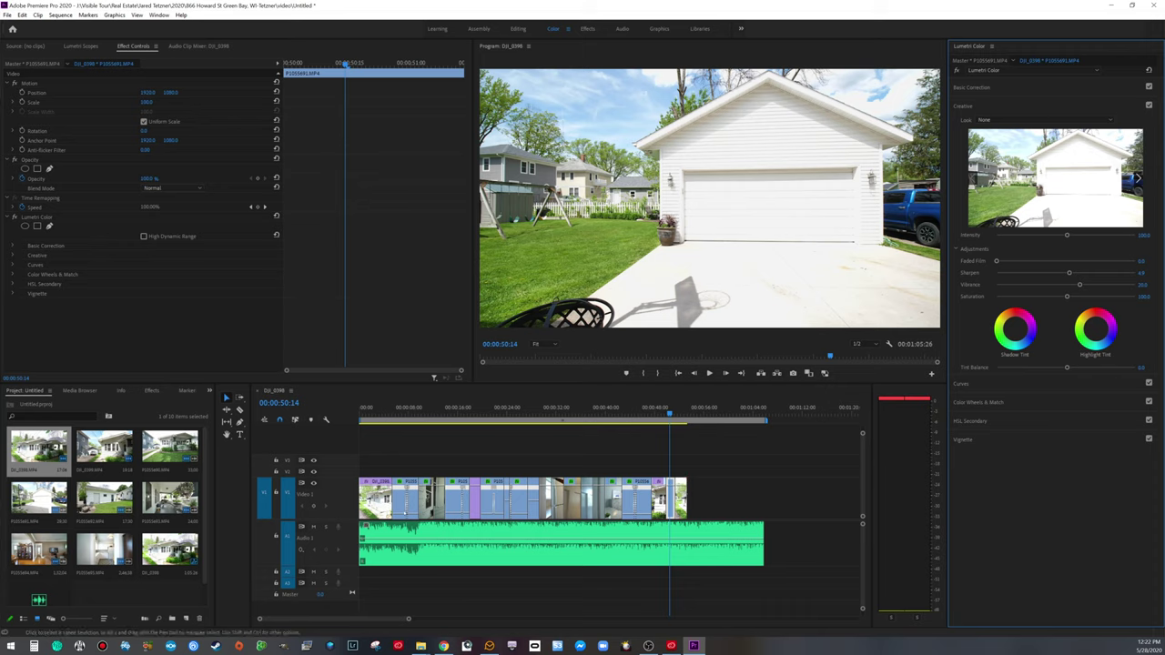
{"action": "left_click", "coordinate": [465, 496]}
{"action": "key", "text": "ctrl+s"}
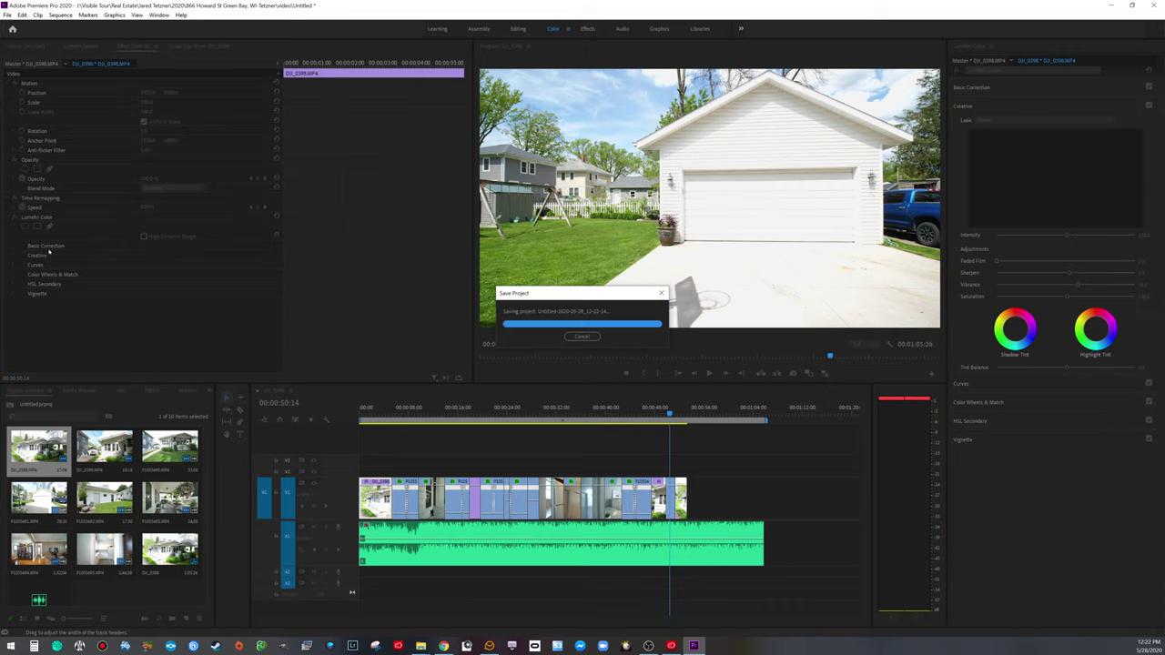
Step: Copy the garage clip's Lumetri Color and paste it onto the closing DJI_0398 house clip
{"action": "right_click", "coordinate": [38, 216]}
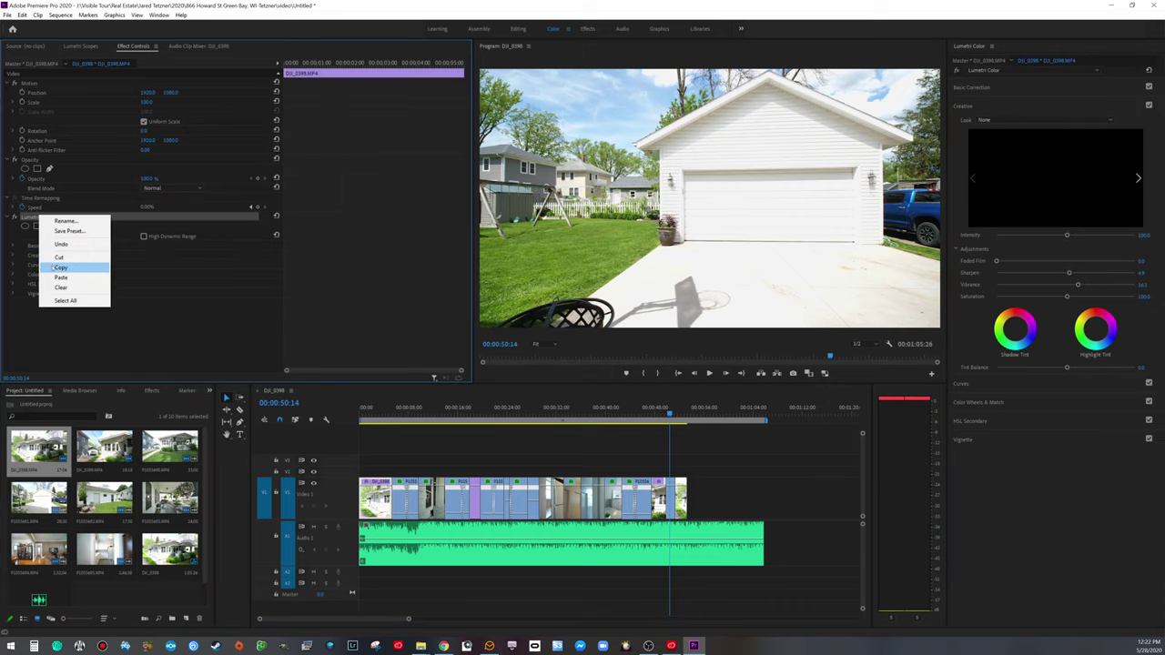
{"action": "left_click", "coordinate": [64, 265]}
{"action": "key", "text": "space"}
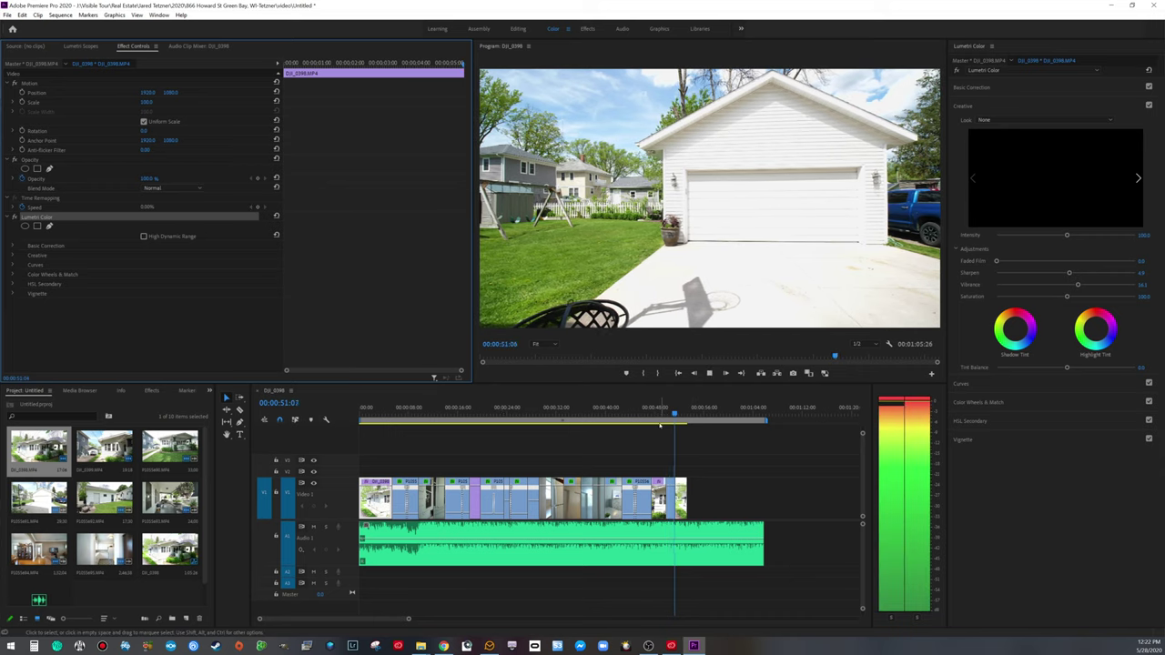
{"action": "key", "text": "Delete"}
{"action": "left_click", "coordinate": [681, 500]}
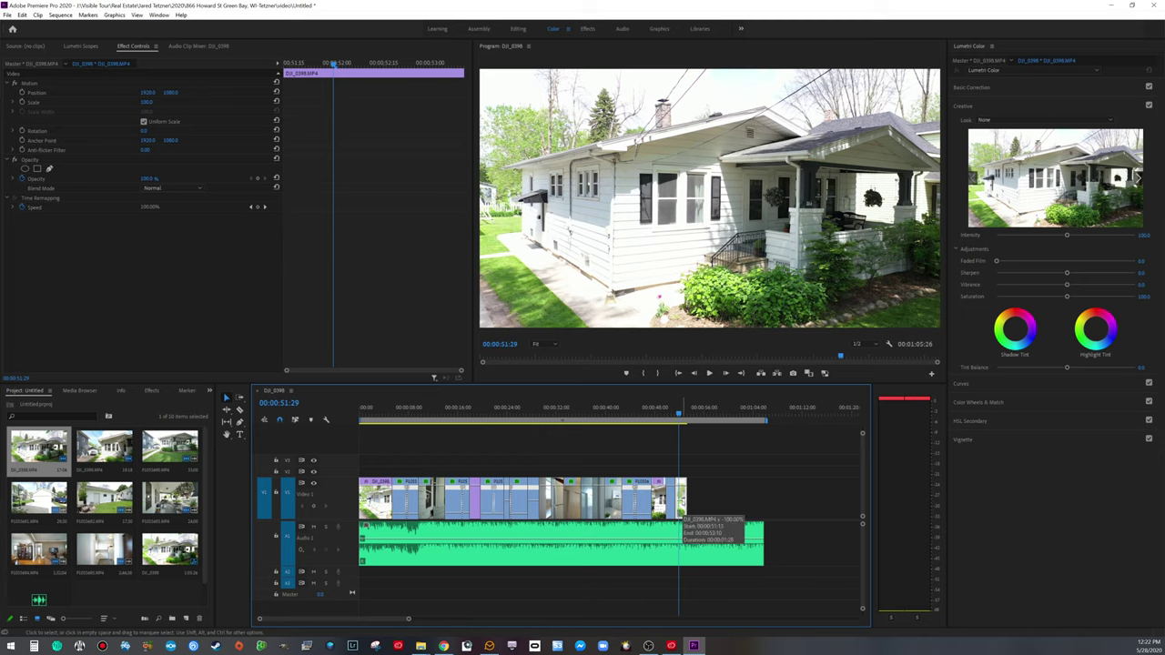
{"action": "key", "text": "ctrl+z"}
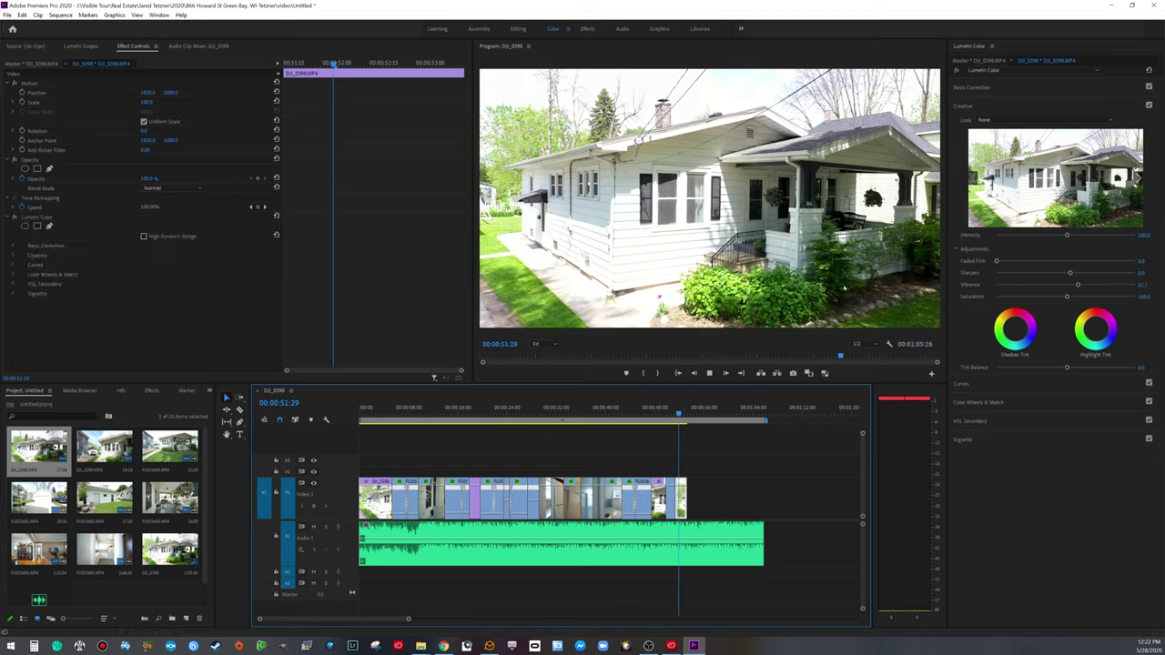
Step: Return the playhead to the start of the sequence
{"action": "key", "text": "space"}
{"action": "key", "text": "space"}
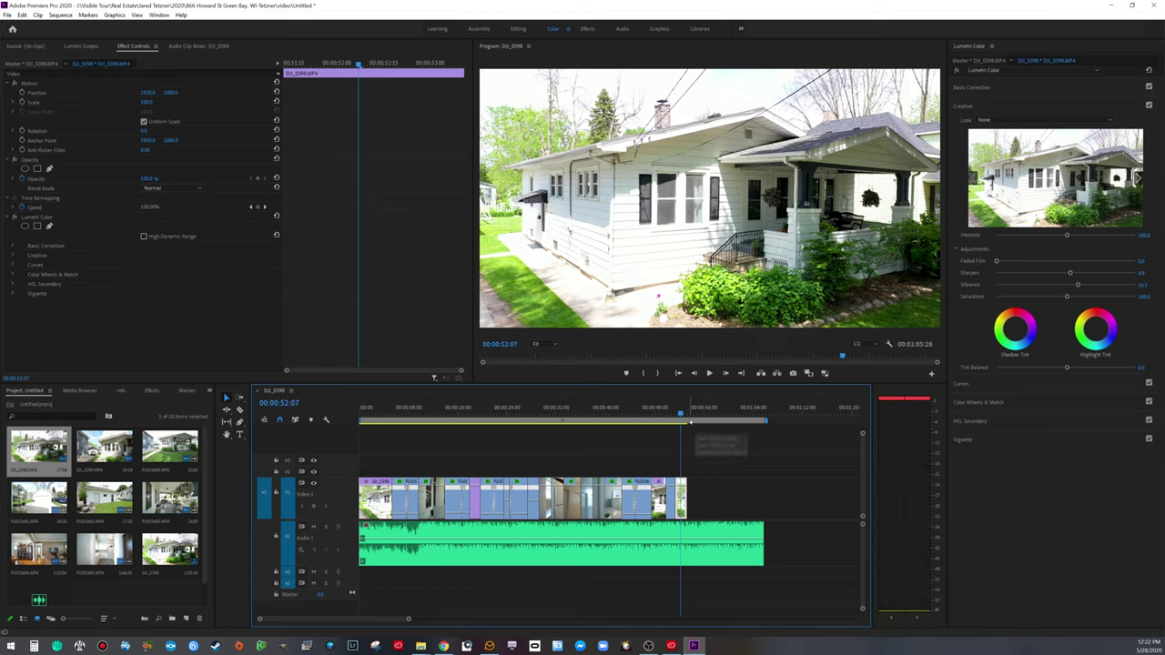
{"action": "key", "text": "Home"}
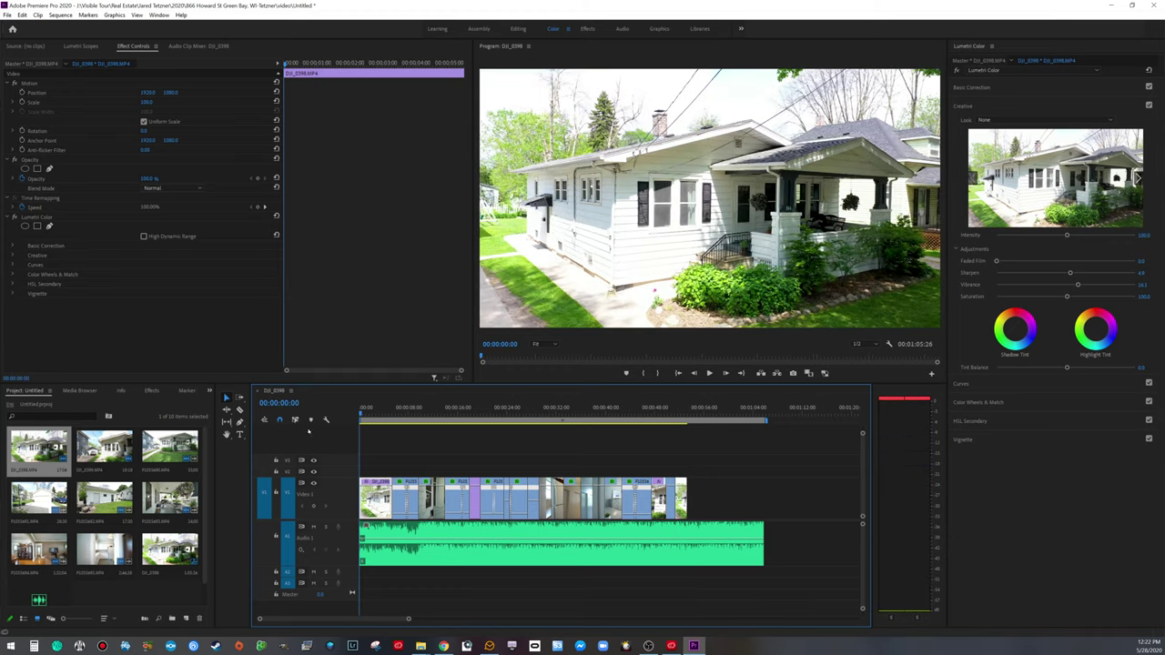
{"action": "left_click", "coordinate": [184, 619]}
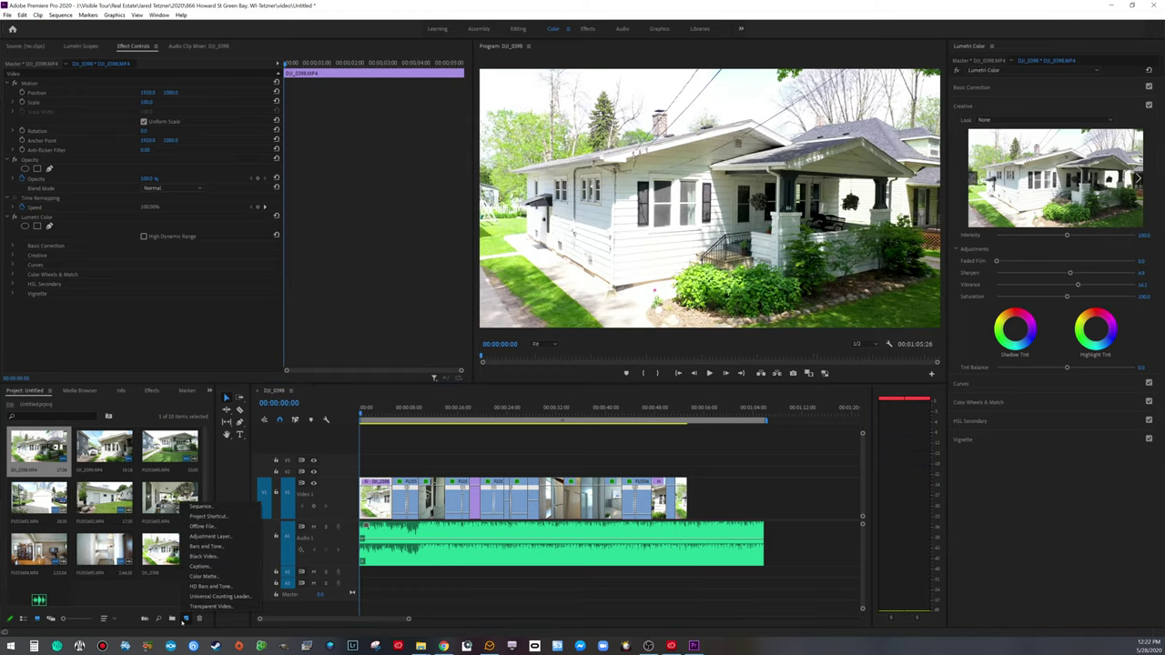
Step: Create a new Adjustment Layer and place it on V2 over the full tour
{"action": "left_click", "coordinate": [211, 537]}
{"action": "left_click", "coordinate": [596, 355]}
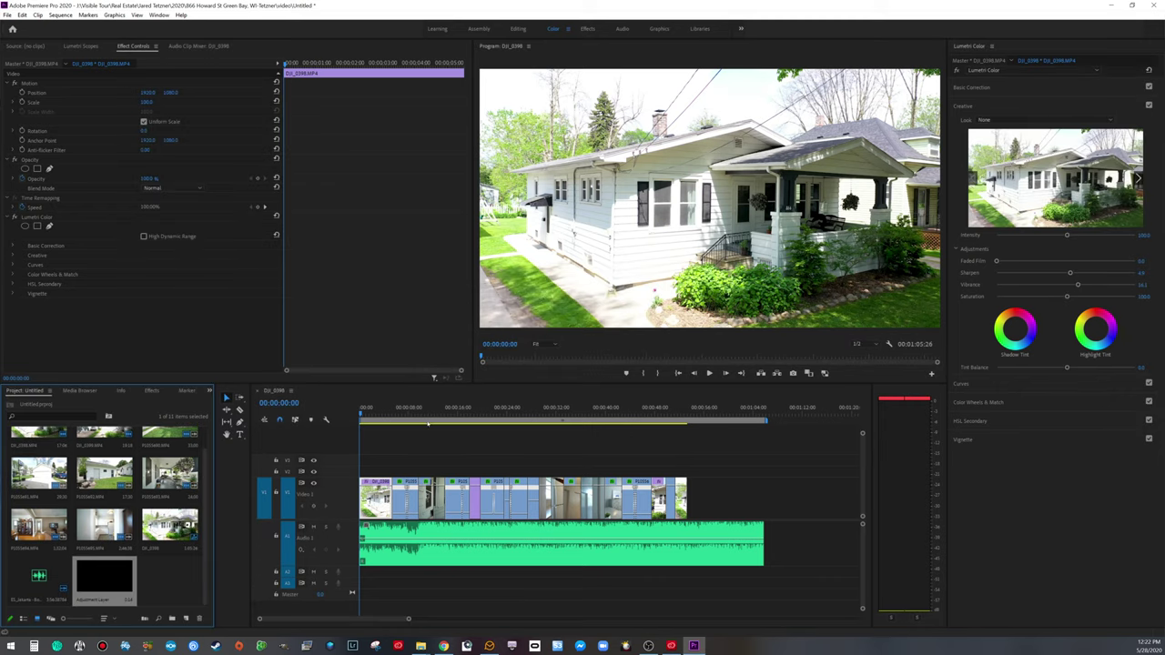
{"action": "left_click_drag", "start_coordinate": [134, 571], "coordinate": [687, 467]}
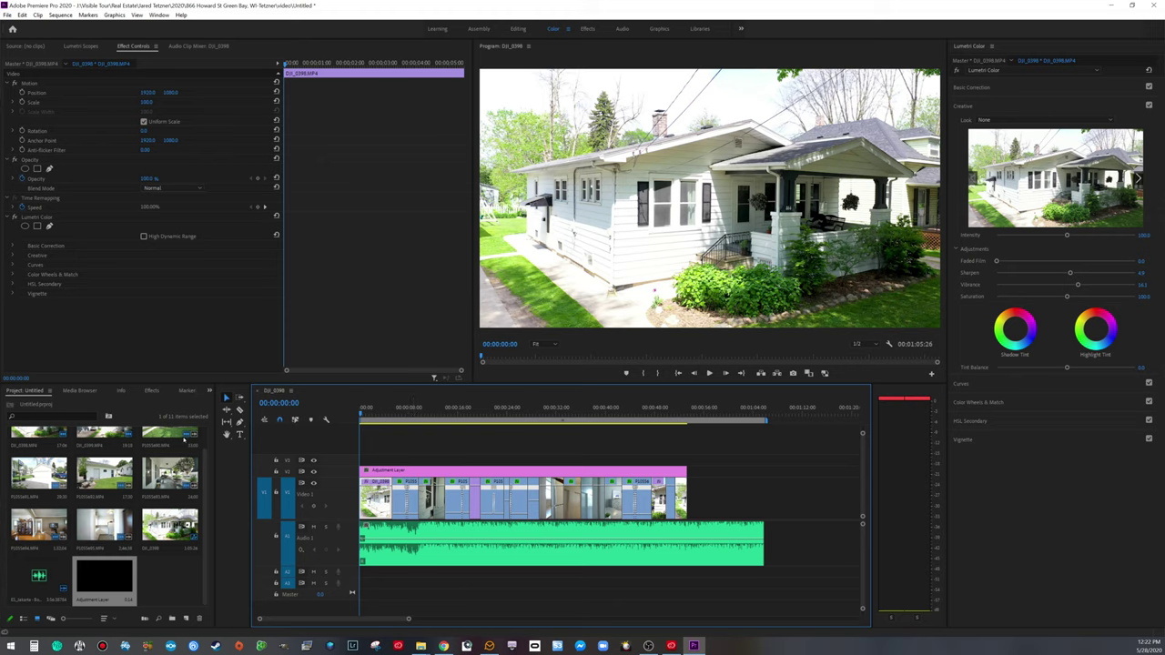
Step: Find the Crop effect and apply it to the adjustment layer
{"action": "left_click", "coordinate": [152, 390]}
{"action": "left_click", "coordinate": [62, 402]}
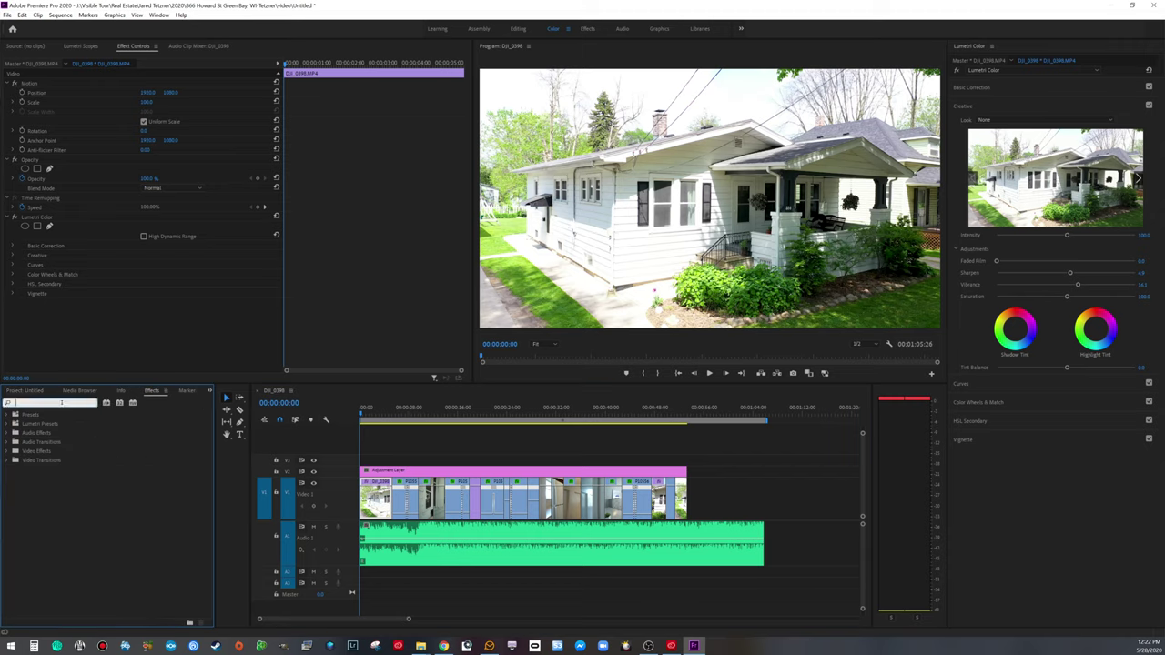
{"action": "type", "text": "crop"}
{"action": "left_click_drag", "start_coordinate": [33, 471], "coordinate": [400, 471]}
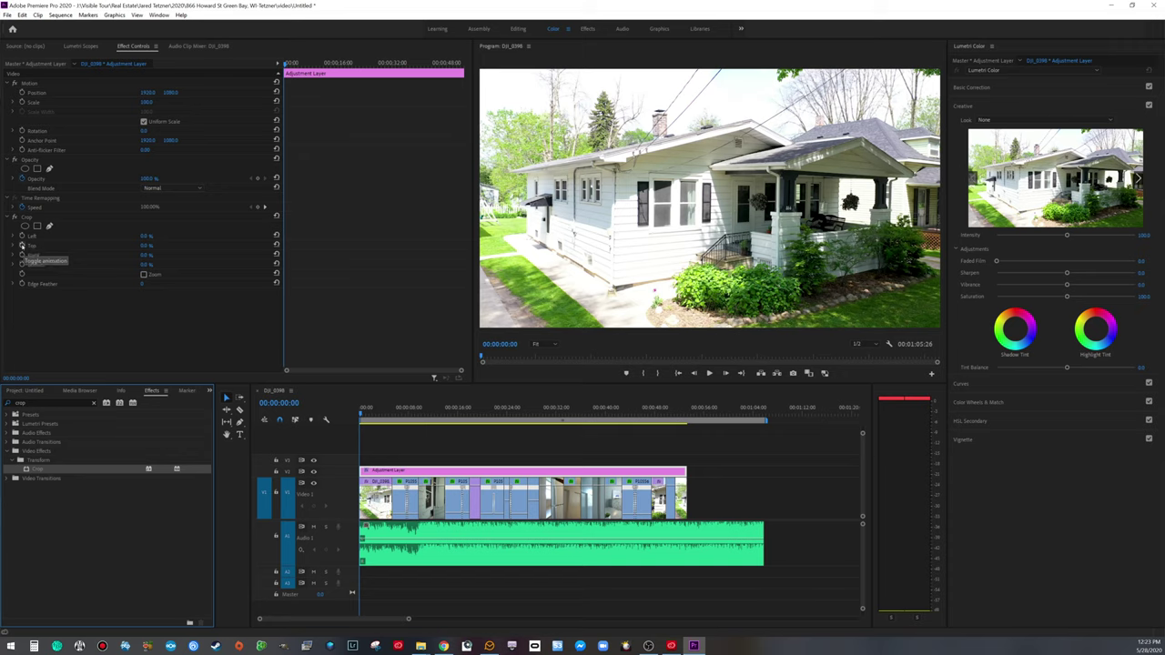
Step: Keyframe the crop so Top and Bottom animate in to 10%
{"action": "left_click", "coordinate": [21, 245]}
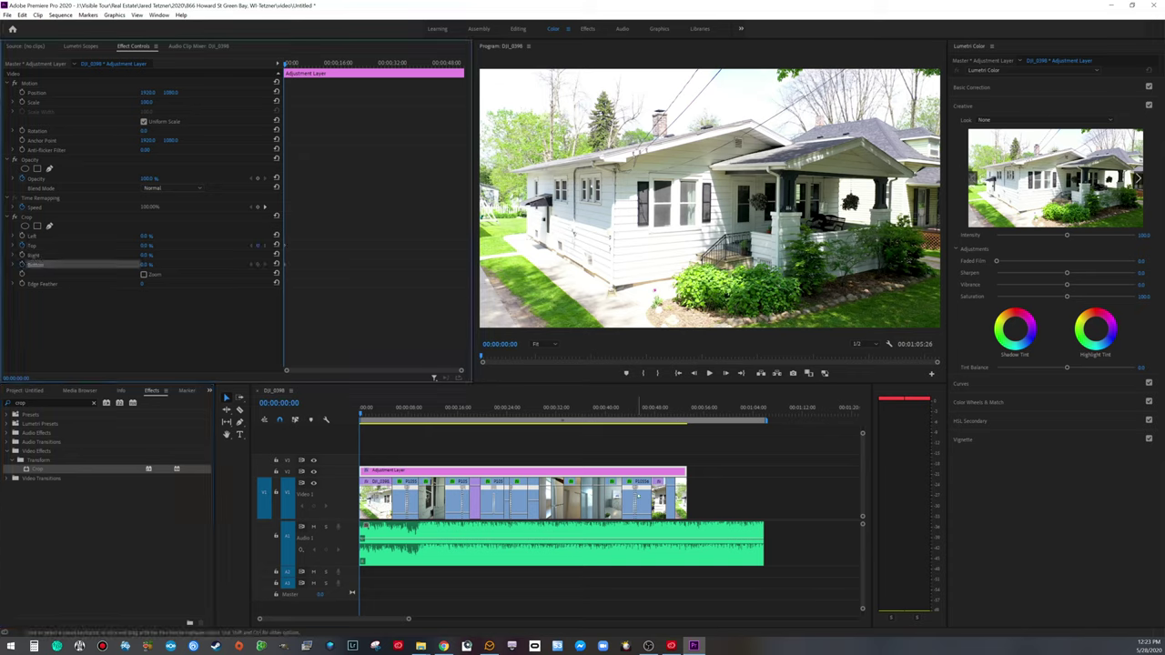
{"action": "key", "text": "space"}
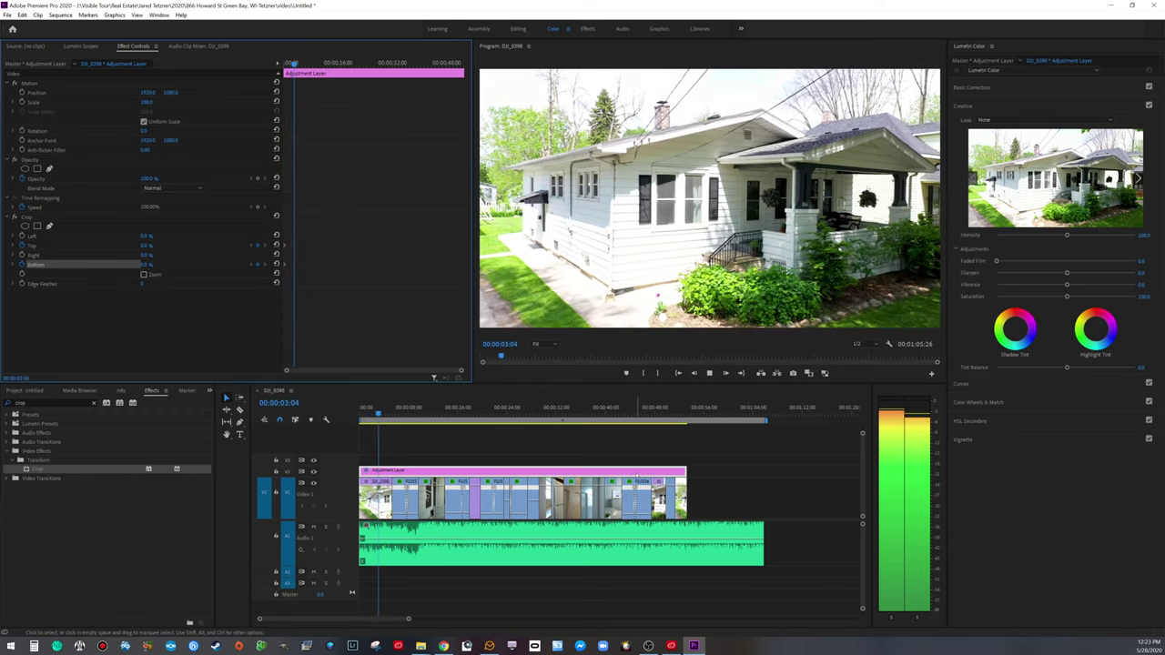
{"action": "key", "text": "space"}
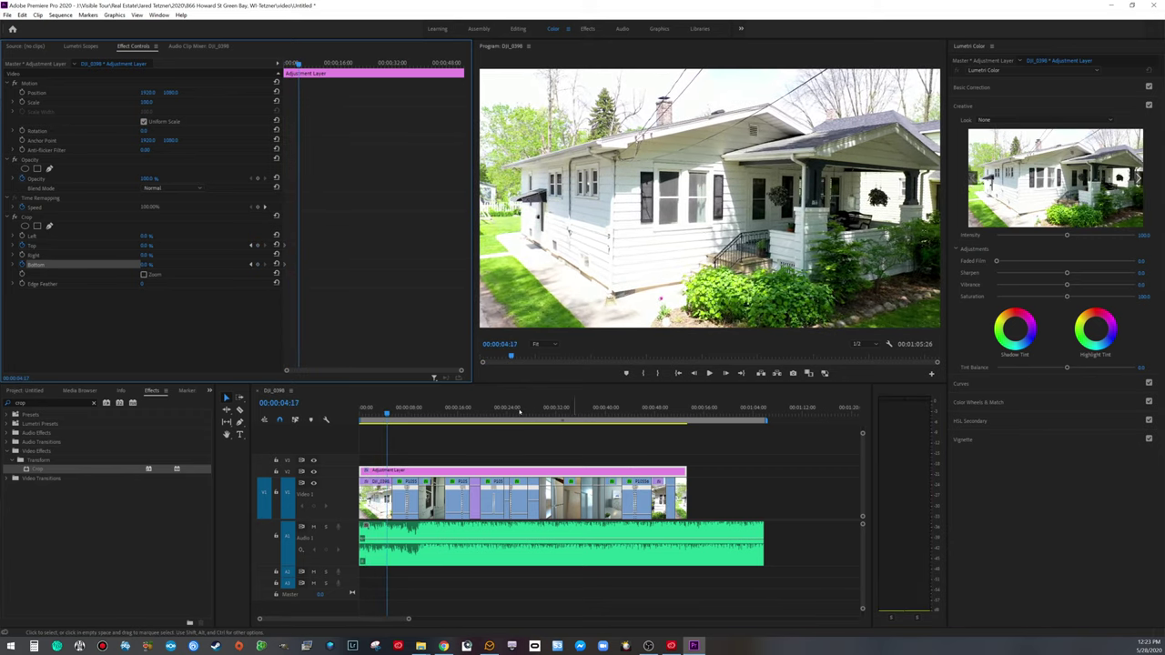
{"action": "left_click", "coordinate": [148, 246]}
{"action": "type", "text": "10"}
{"action": "key", "text": "Return"}
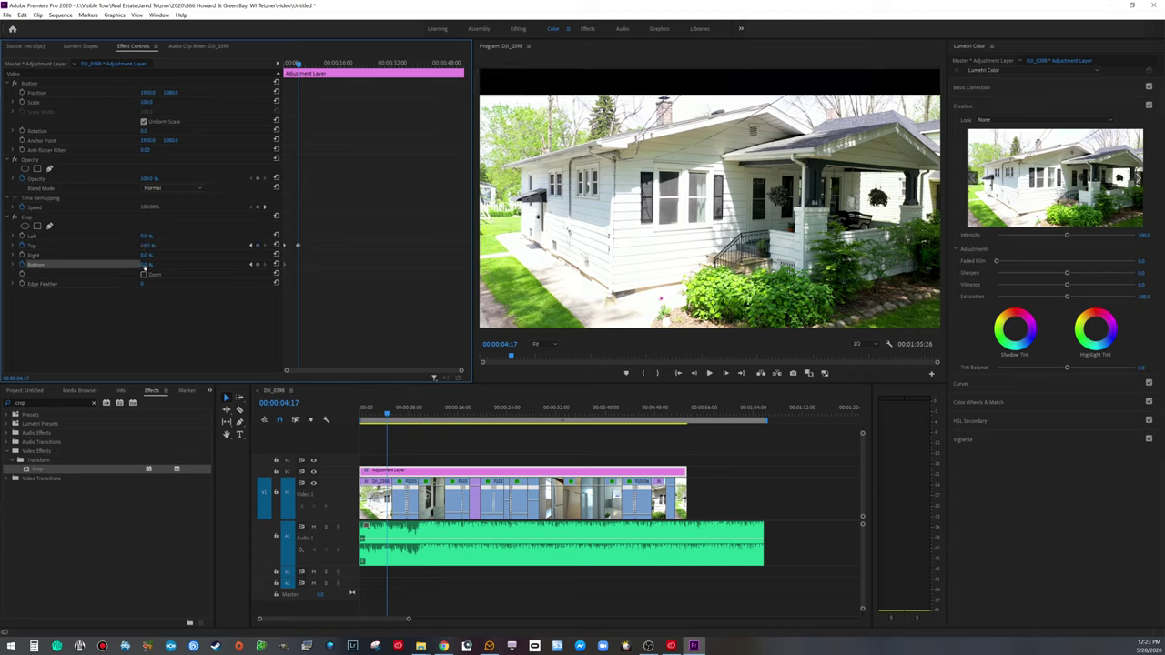
{"action": "left_click", "coordinate": [145, 264]}
{"action": "type", "text": "10"}
{"action": "key", "text": "Return"}
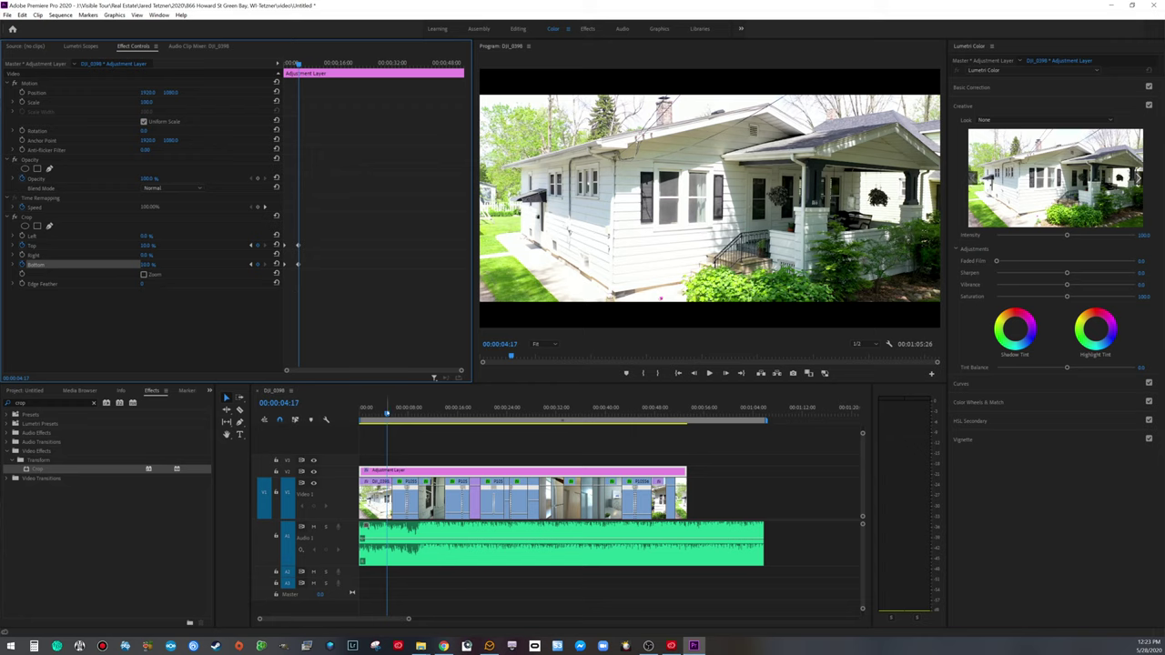
Step: Preview the letterbox animation from the start of the sequence
{"action": "left_click", "coordinate": [329, 410]}
{"action": "key", "text": "Home"}
{"action": "key", "text": "space"}
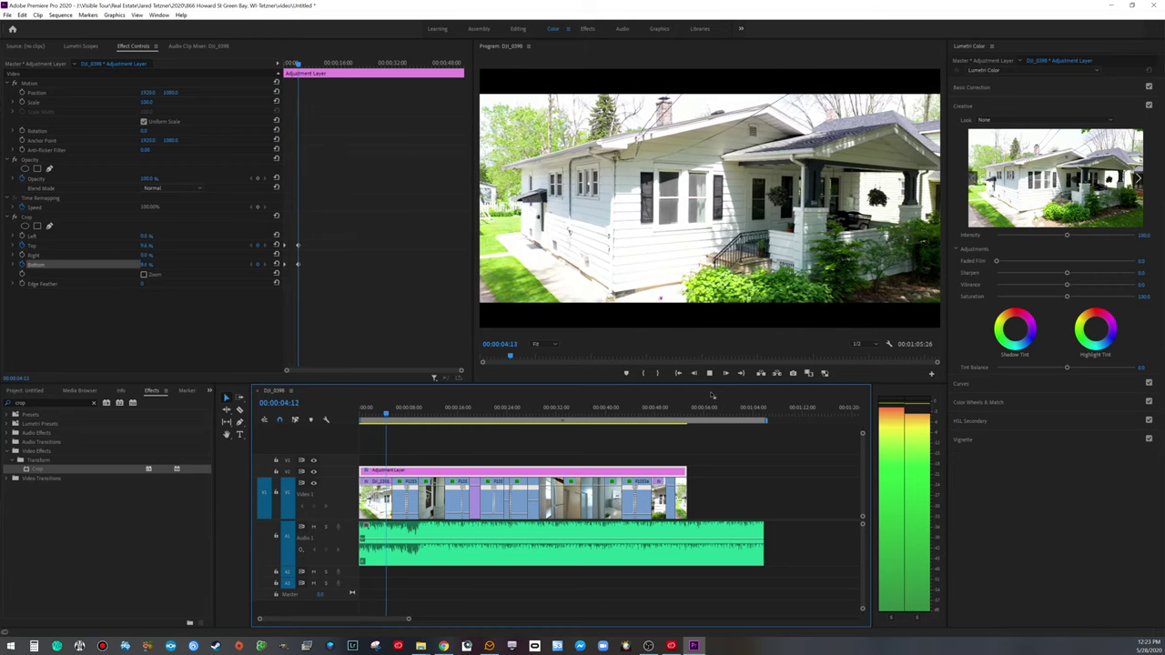
{"action": "key", "text": "space"}
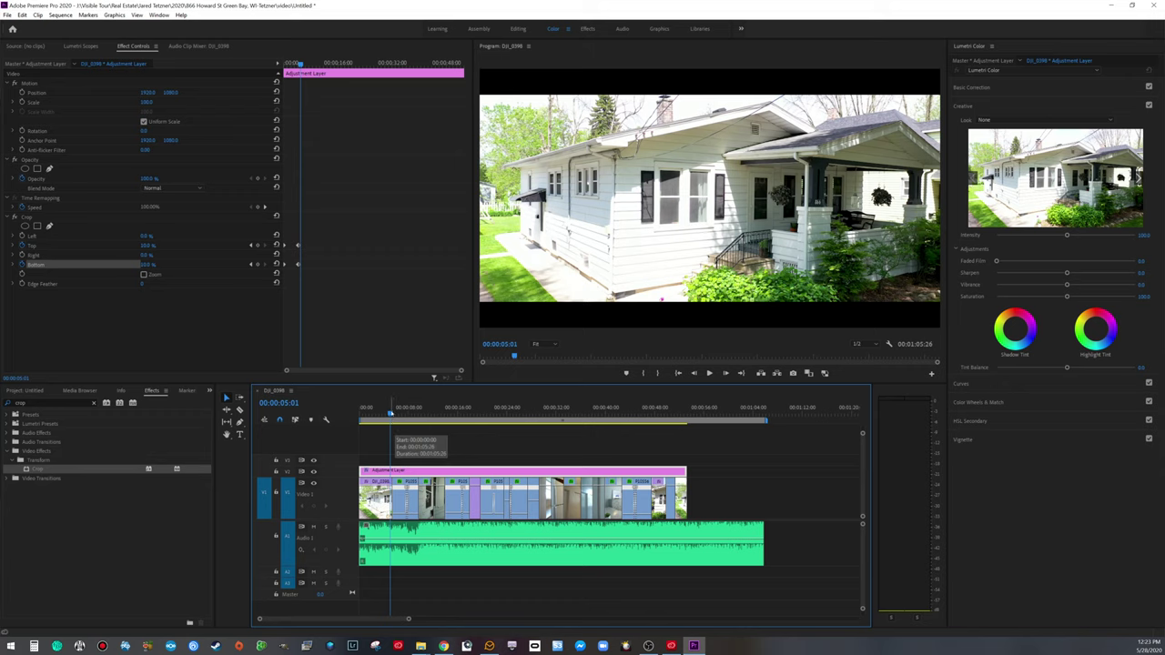
{"action": "left_click", "coordinate": [362, 411]}
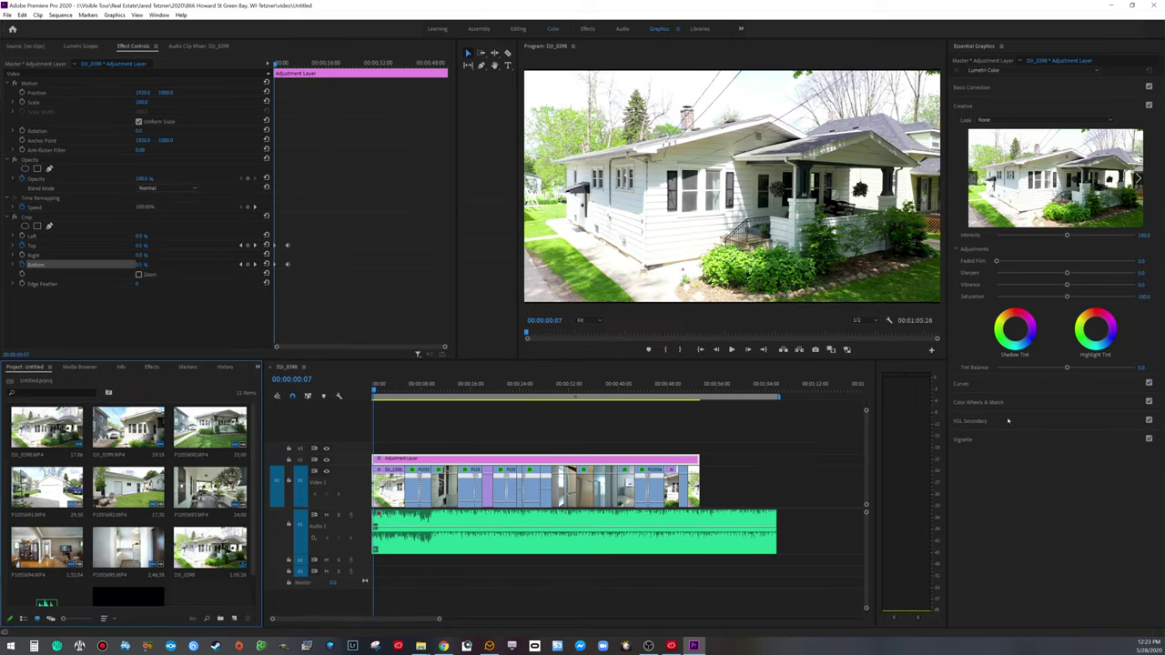
Step: Drag the Unique Looks 1 to 3 Line template onto V3 at the sequence start
{"action": "scroll", "coordinate": [1048, 425], "scroll_direction": "down", "scroll_amount": 10}
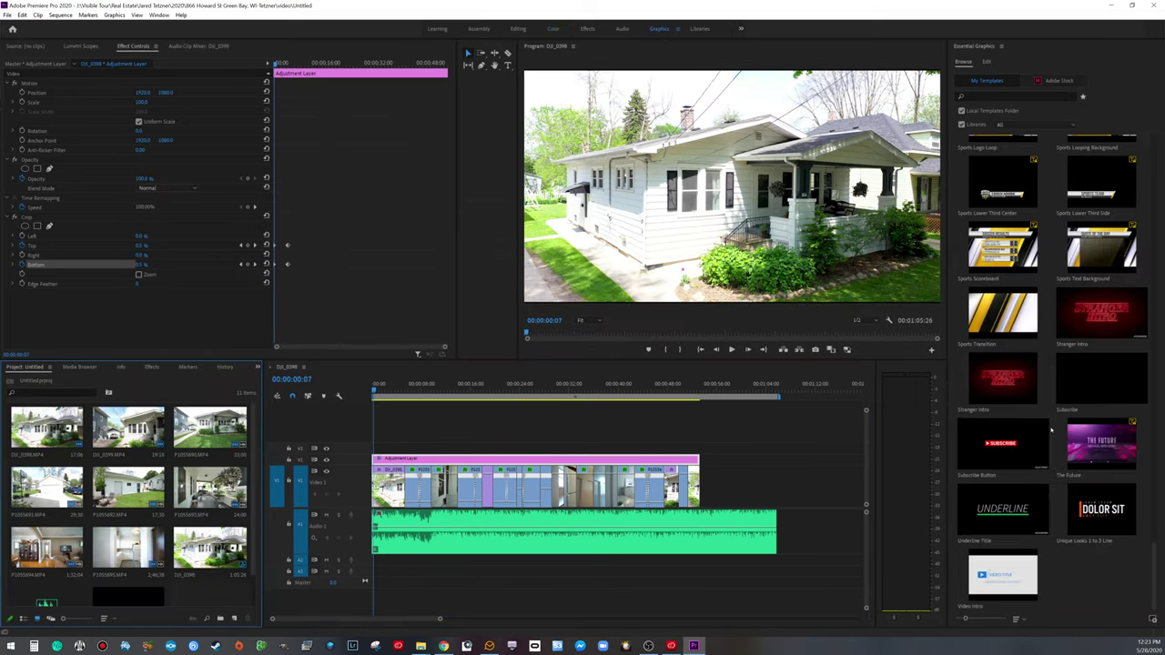
{"action": "left_click_drag", "start_coordinate": [1106, 506], "coordinate": [382, 439]}
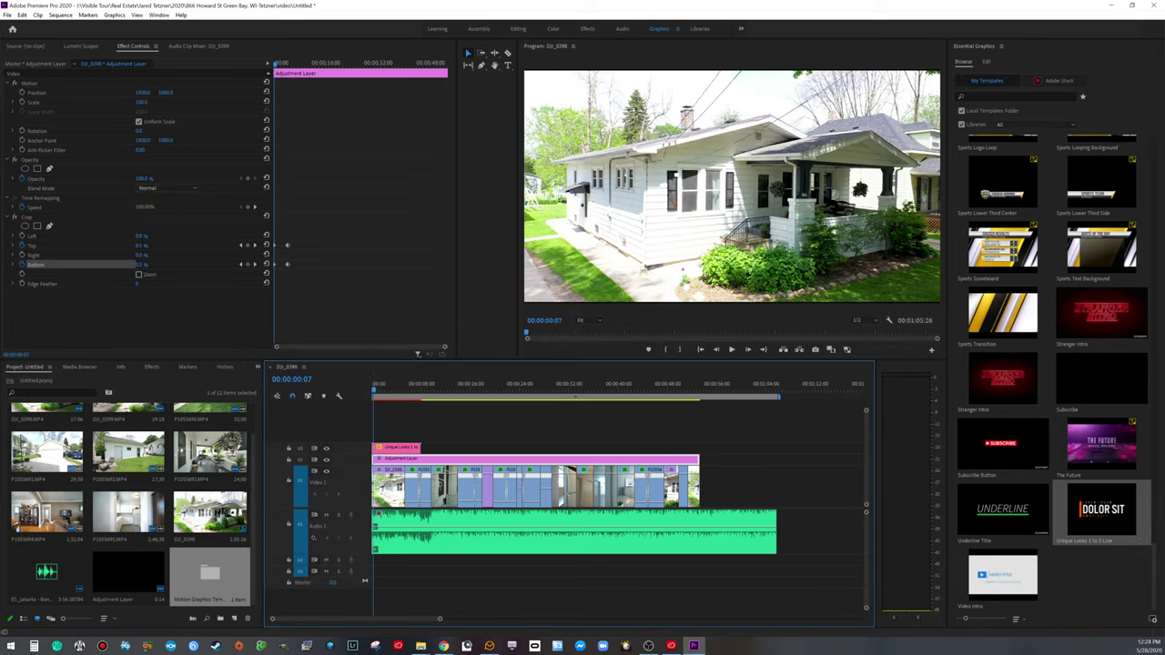
{"action": "left_click", "coordinate": [420, 646]}
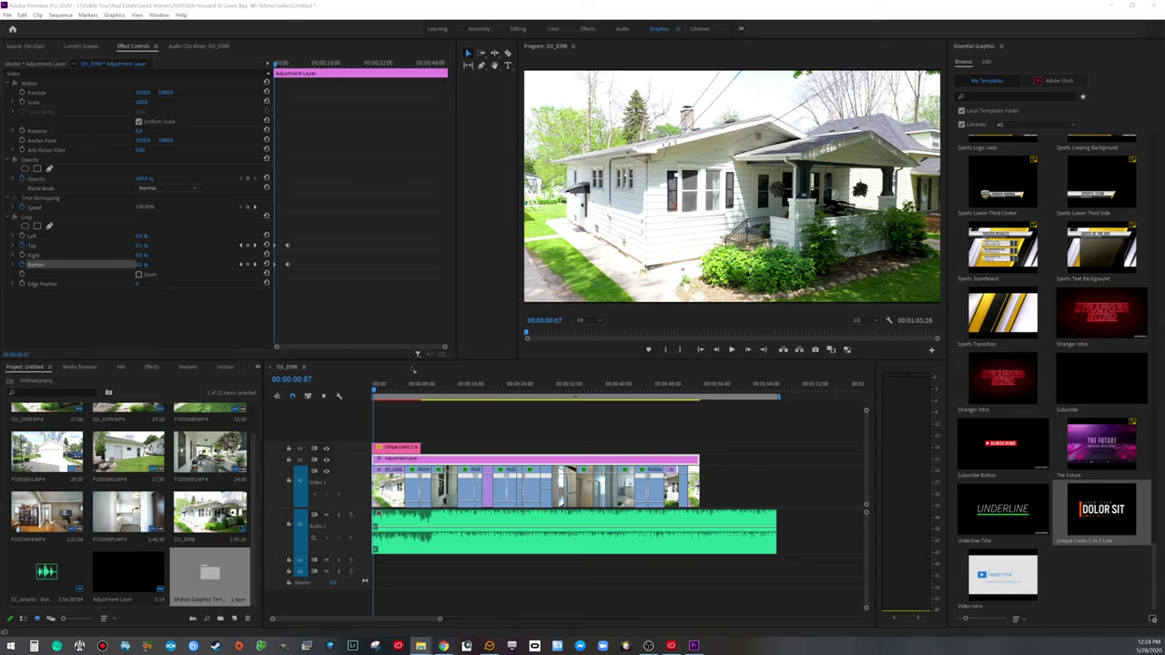
Step: Paste the street address into the top line and enter 'Green Bay, WI' as the middle line
{"action": "left_click", "coordinate": [396, 448]}
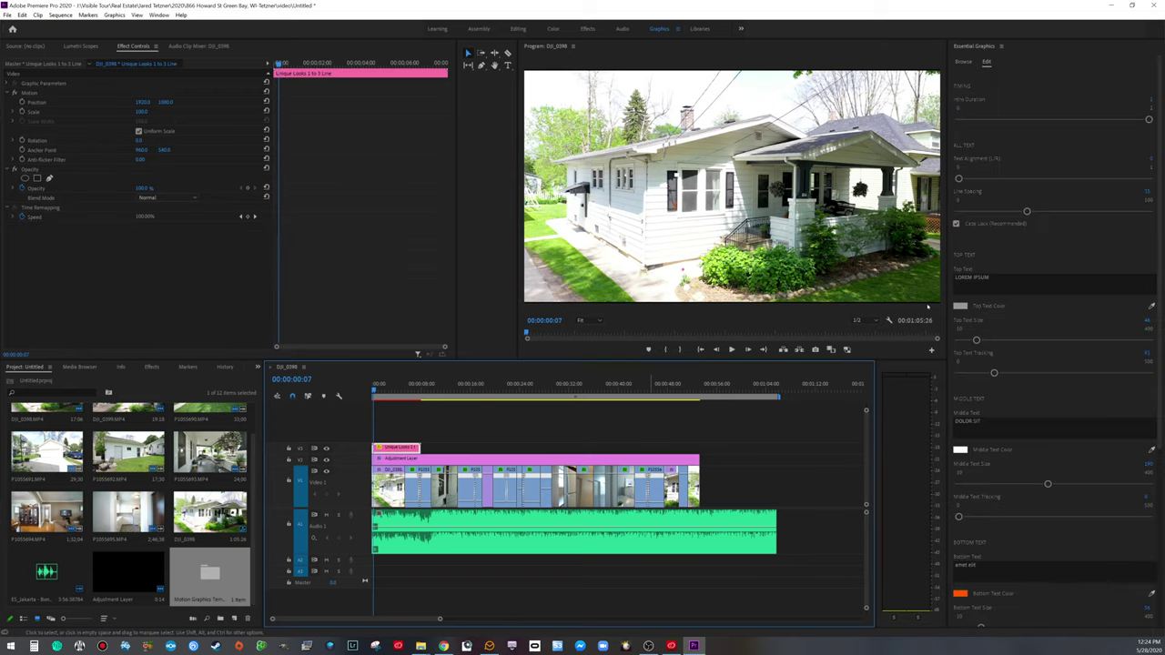
{"action": "left_click", "coordinate": [1018, 289]}
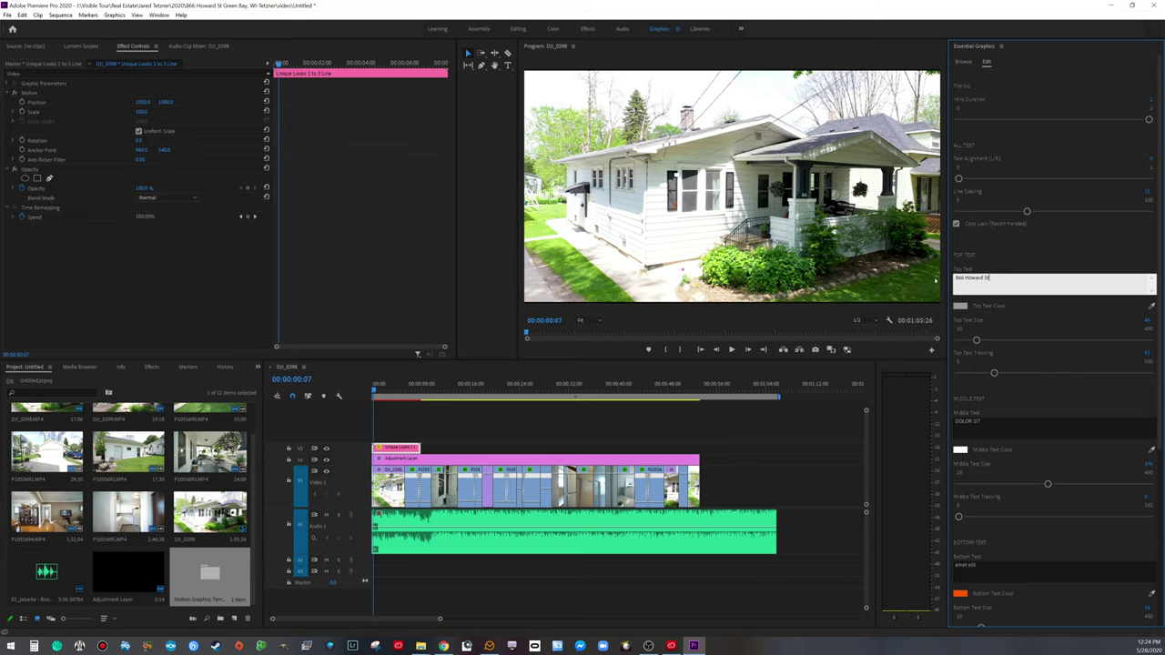
{"action": "left_click", "coordinate": [1008, 425]}
{"action": "key", "text": "BackSpace"}
{"action": "type", "text": "Green Bay, WI"}
Step: Clear the placeholder text from the title's bottom line
{"action": "scroll", "coordinate": [1022, 508], "scroll_direction": "down", "scroll_amount": 2}
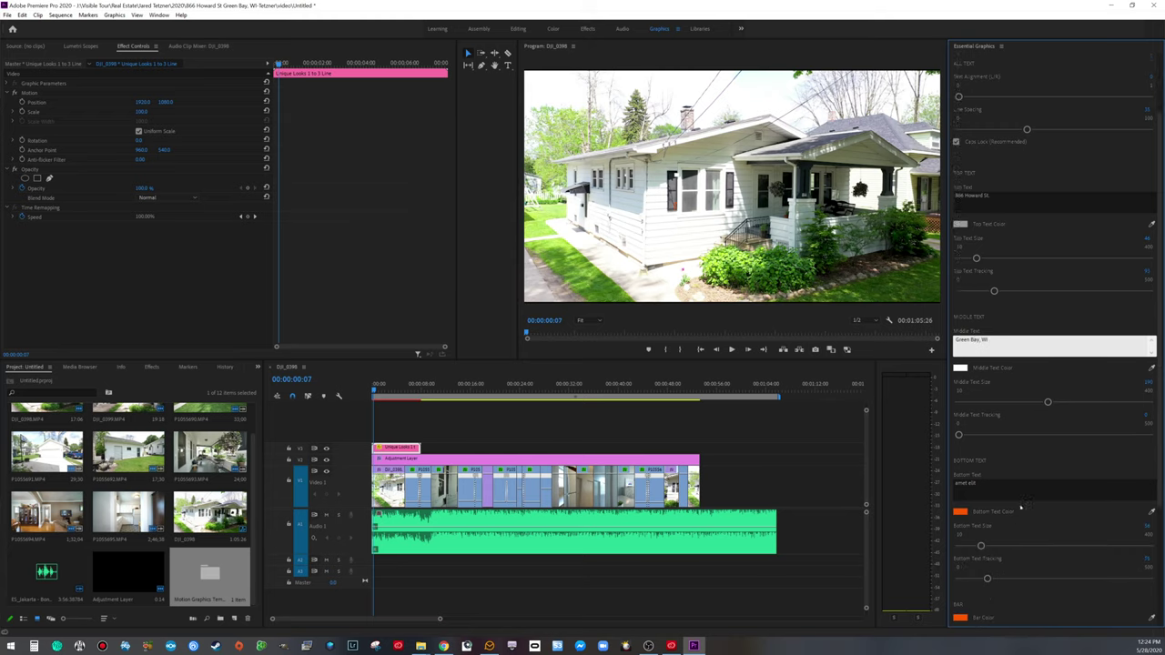
{"action": "key", "text": "Tab"}
{"action": "key", "text": "BackSpace"}
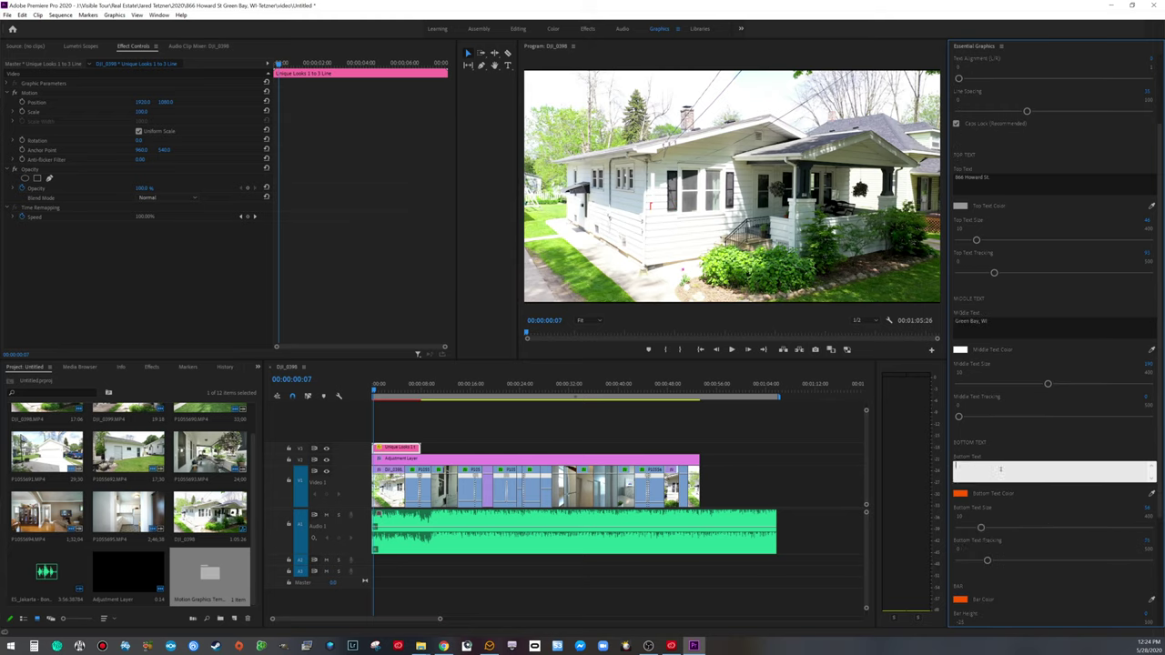
{"action": "scroll", "coordinate": [951, 473], "scroll_direction": "down", "scroll_amount": 2}
Step: Make the title bar pale cyan (A4E7FF) and preview the title
{"action": "left_click", "coordinate": [959, 491]}
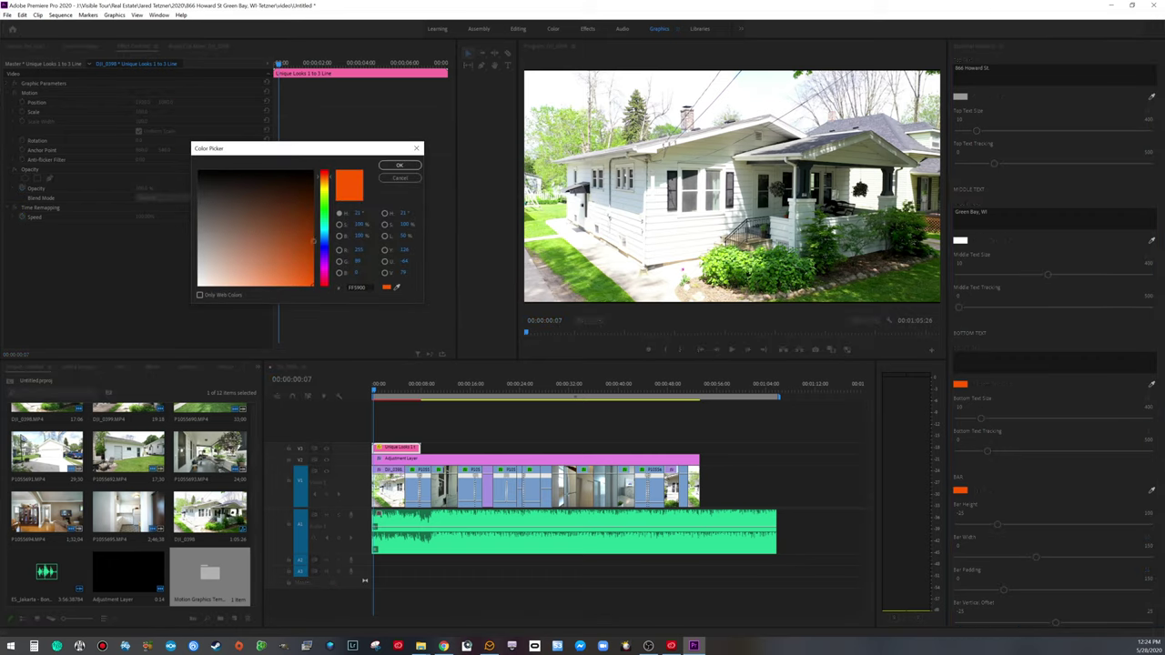
{"action": "left_click", "coordinate": [324, 239]}
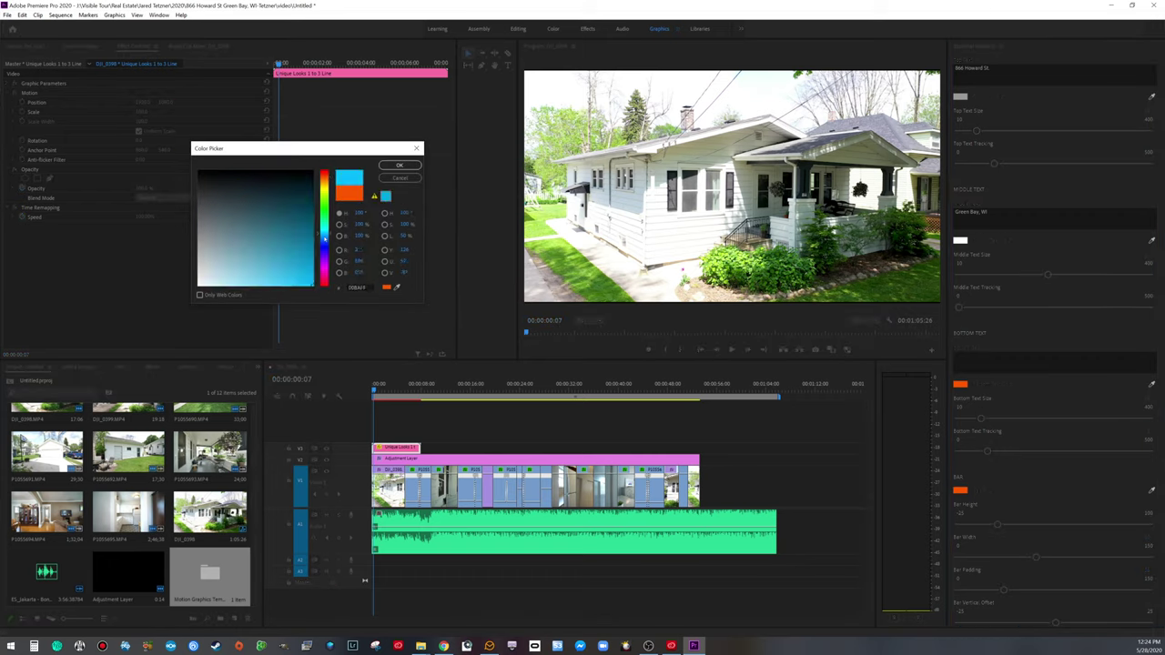
{"action": "left_click_drag", "start_coordinate": [221, 263], "coordinate": [254, 267]}
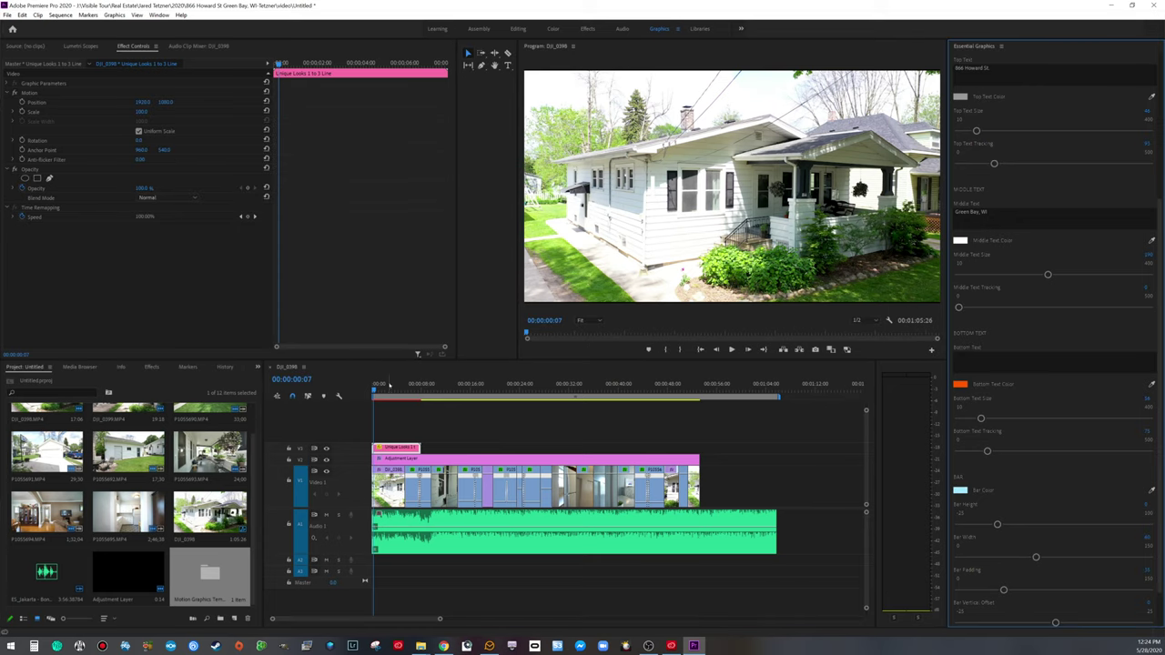
{"action": "key", "text": "space"}
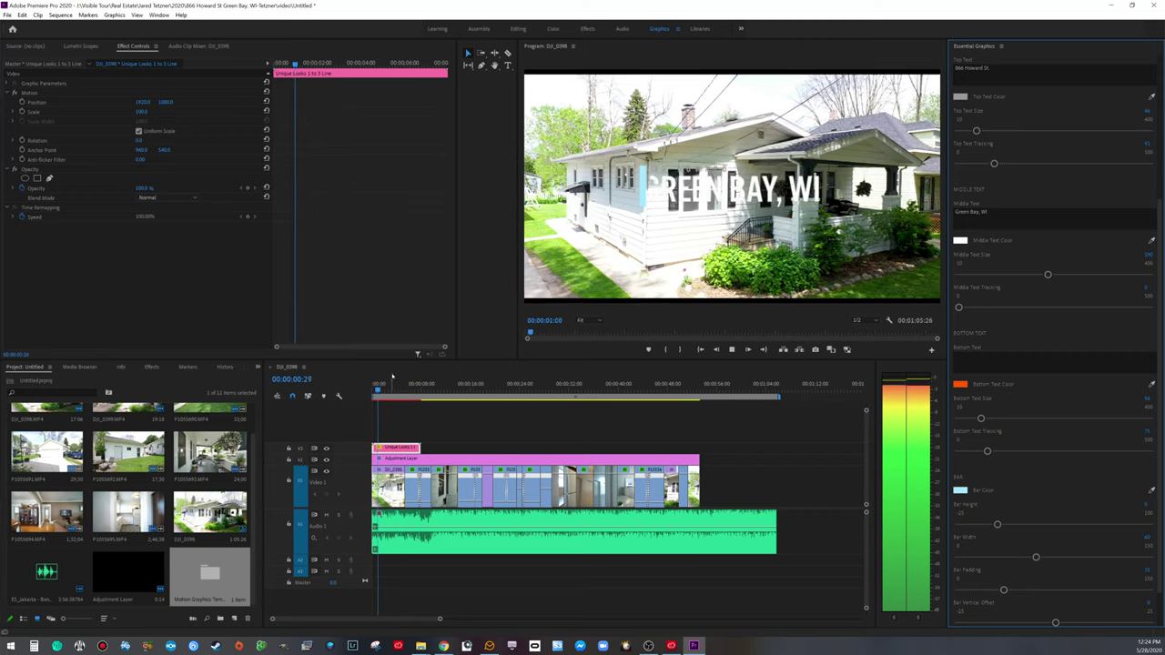
{"action": "key", "text": "space"}
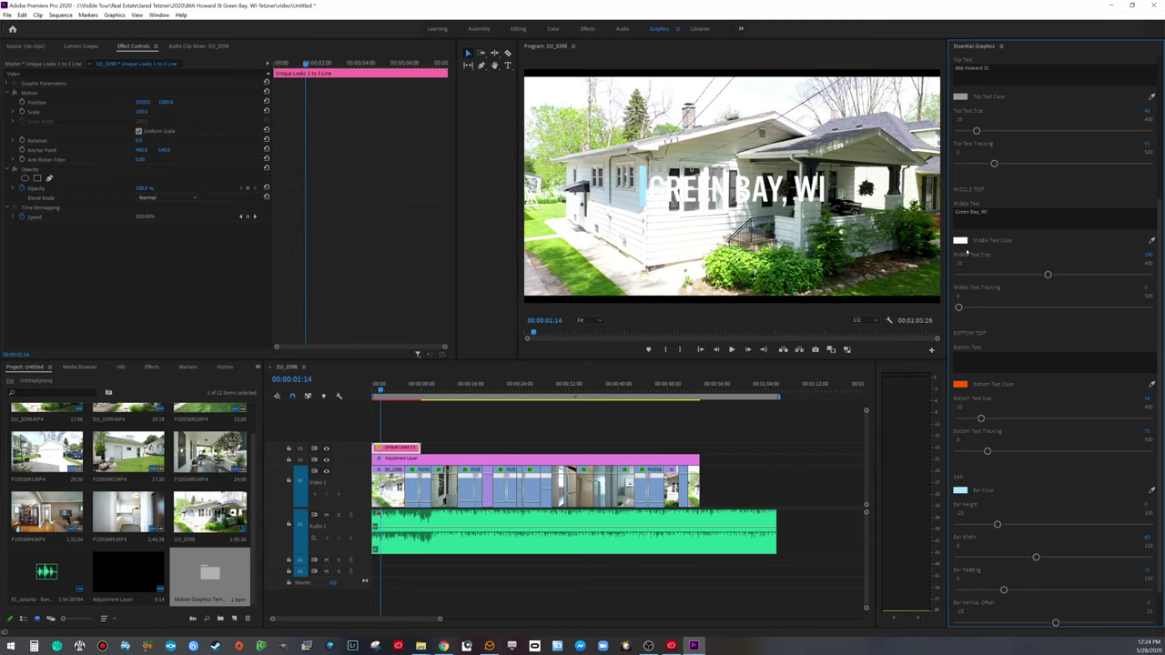
{"action": "scroll", "coordinate": [974, 232], "scroll_direction": "up", "scroll_amount": 5}
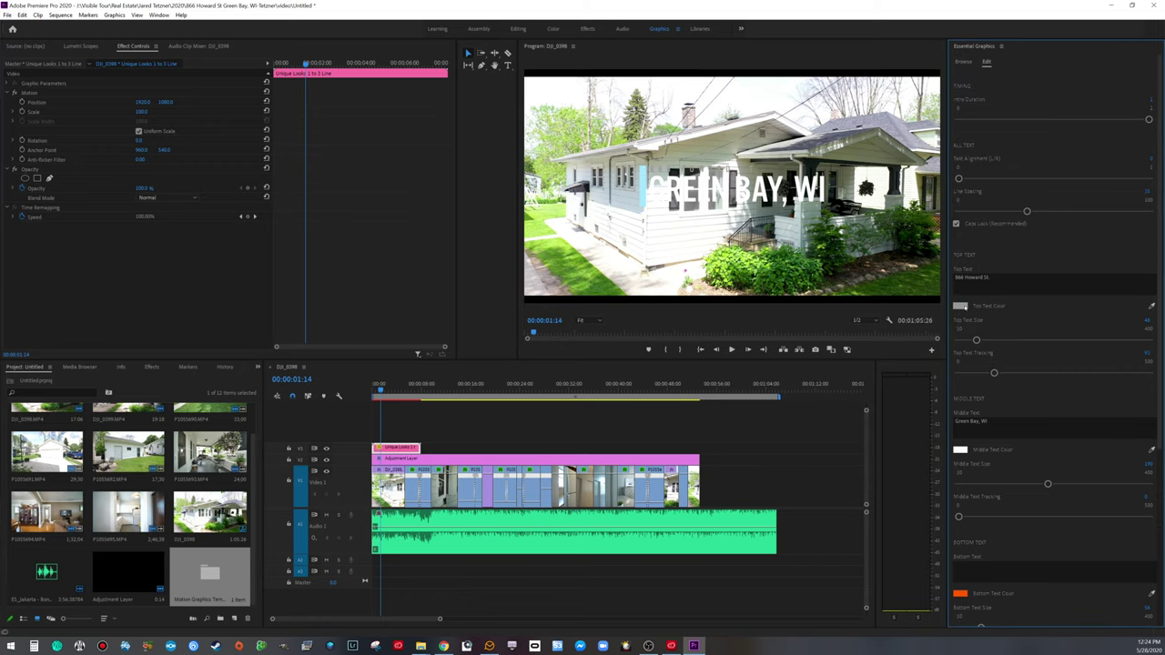
Step: Turn the street line red, tighten its tracking, and shrink the city line slightly
{"action": "left_click", "coordinate": [960, 307]}
{"action": "left_click_drag", "start_coordinate": [273, 279], "coordinate": [278, 282]}
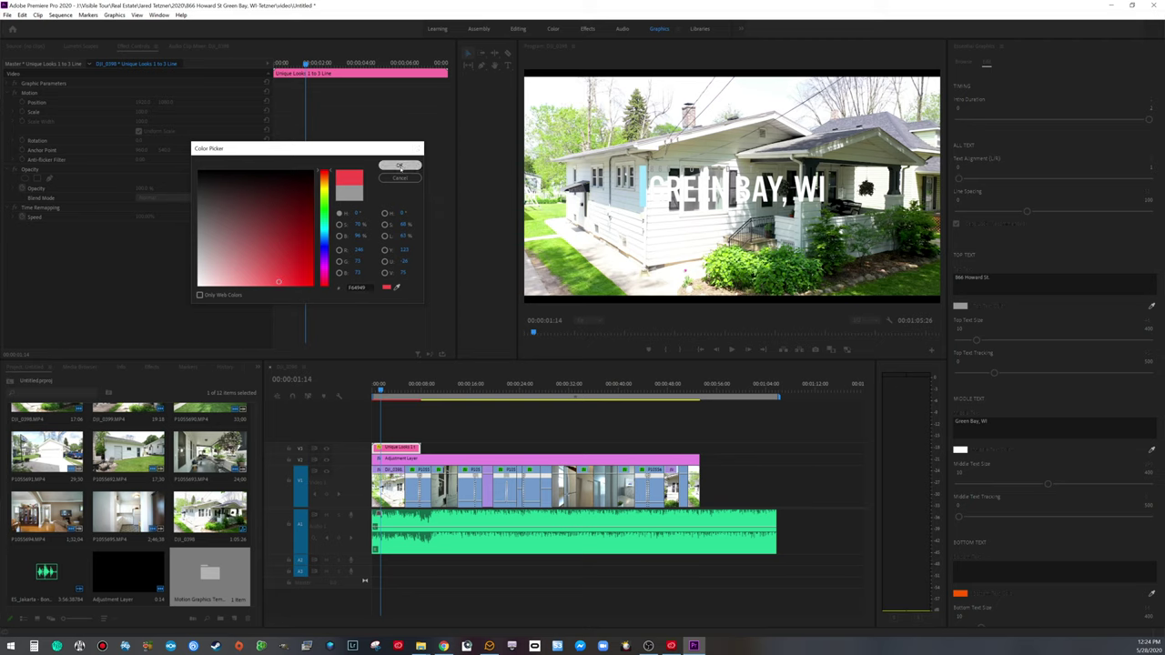
{"action": "left_click", "coordinate": [400, 166]}
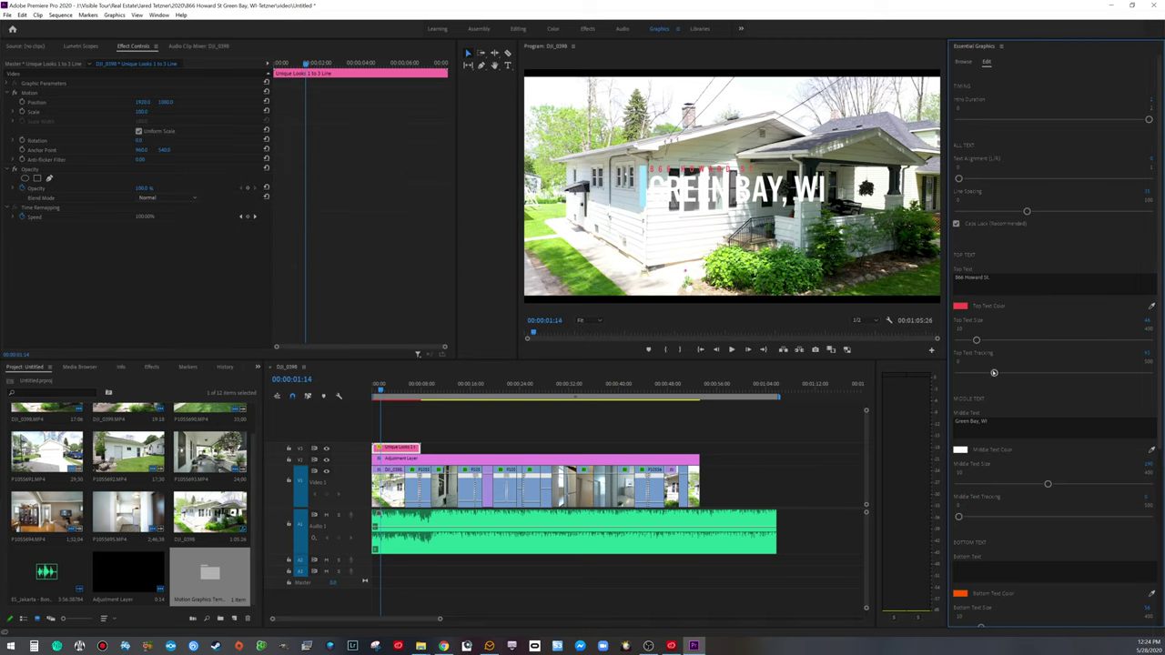
{"action": "left_click_drag", "start_coordinate": [994, 373], "coordinate": [998, 339]}
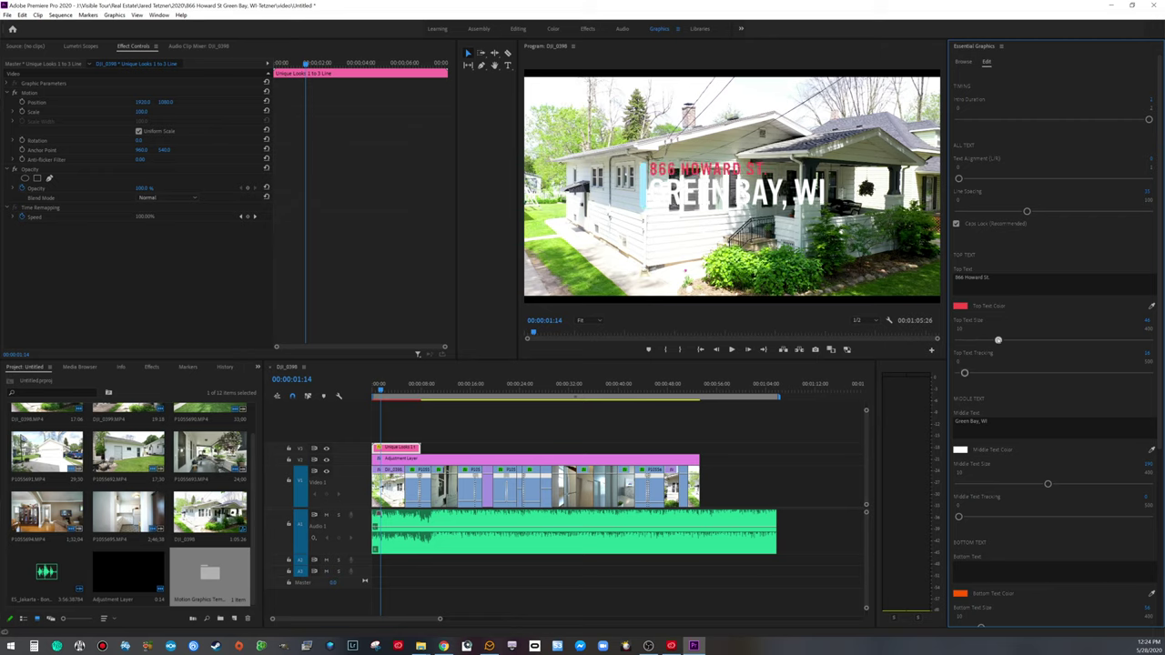
{"action": "left_click_drag", "start_coordinate": [1048, 484], "coordinate": [1022, 485]}
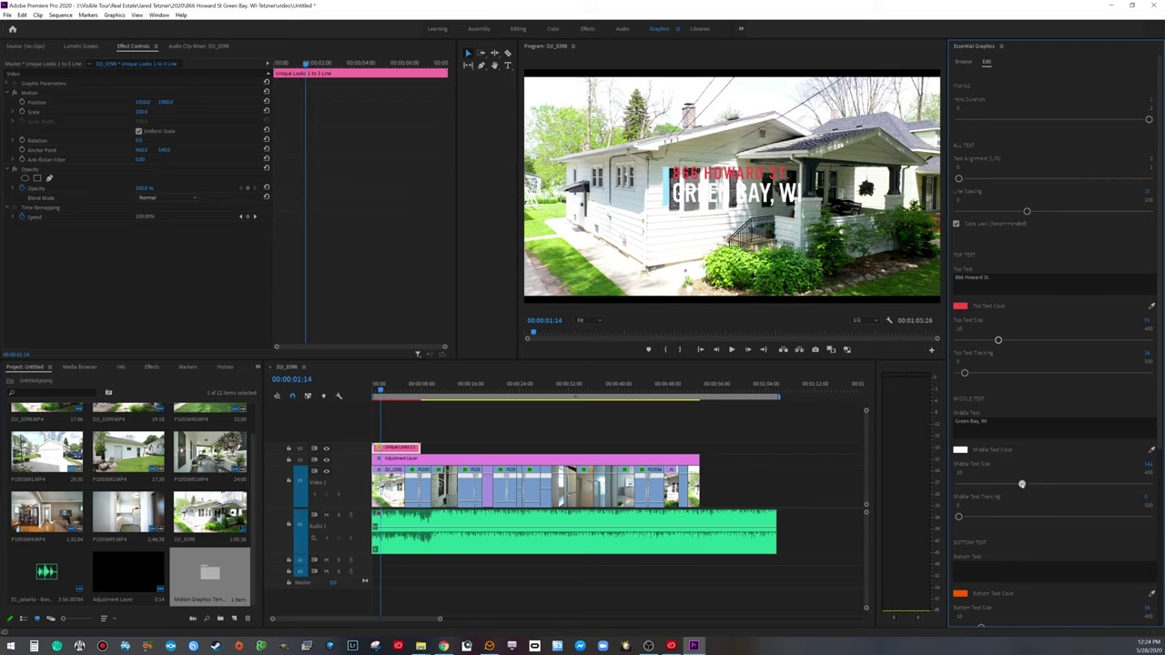
Step: Colour the city line light green, then change it to teal (#8FFFD3)
{"action": "left_click", "coordinate": [960, 450]}
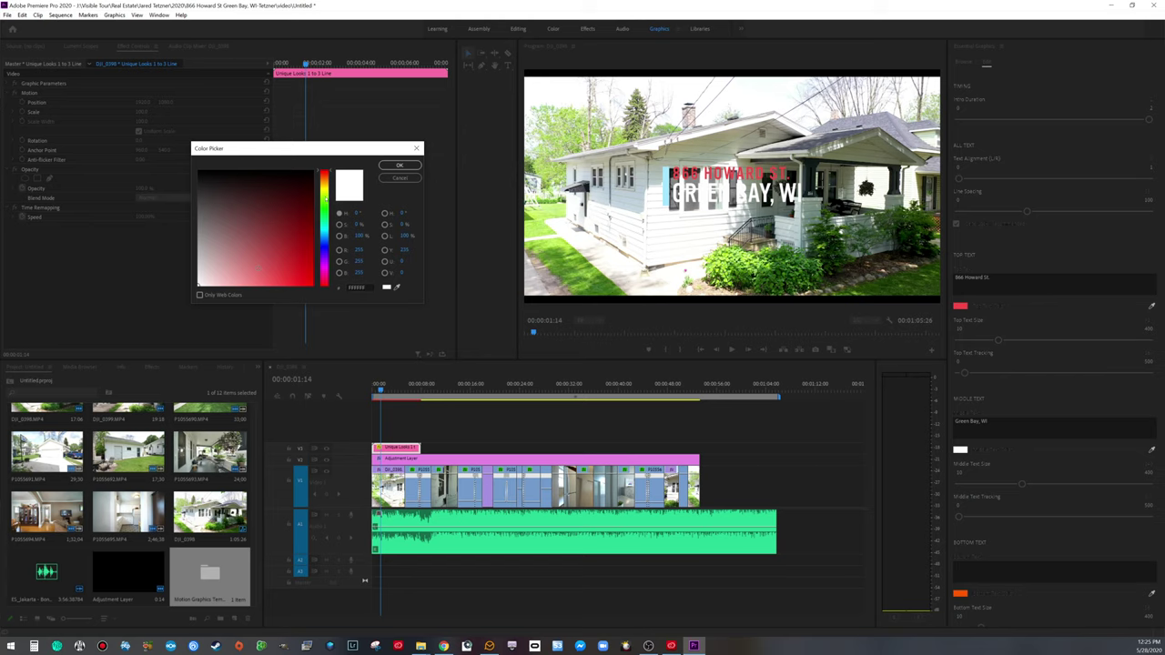
{"action": "left_click", "coordinate": [323, 209]}
{"action": "left_click", "coordinate": [225, 279]}
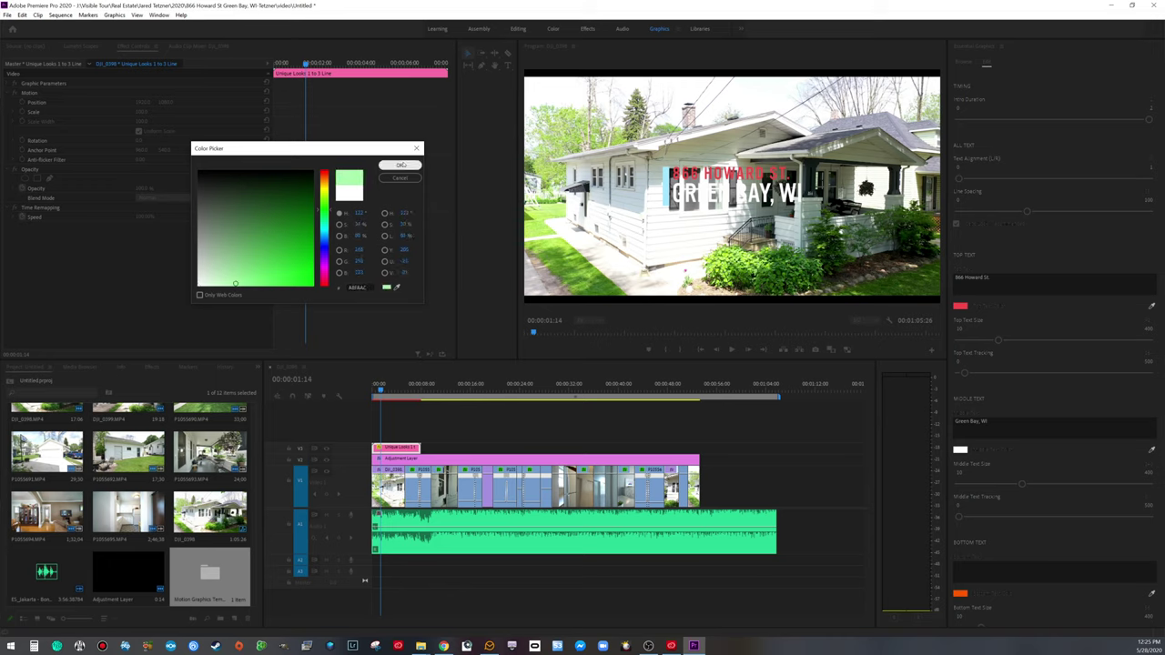
{"action": "left_click", "coordinate": [398, 165]}
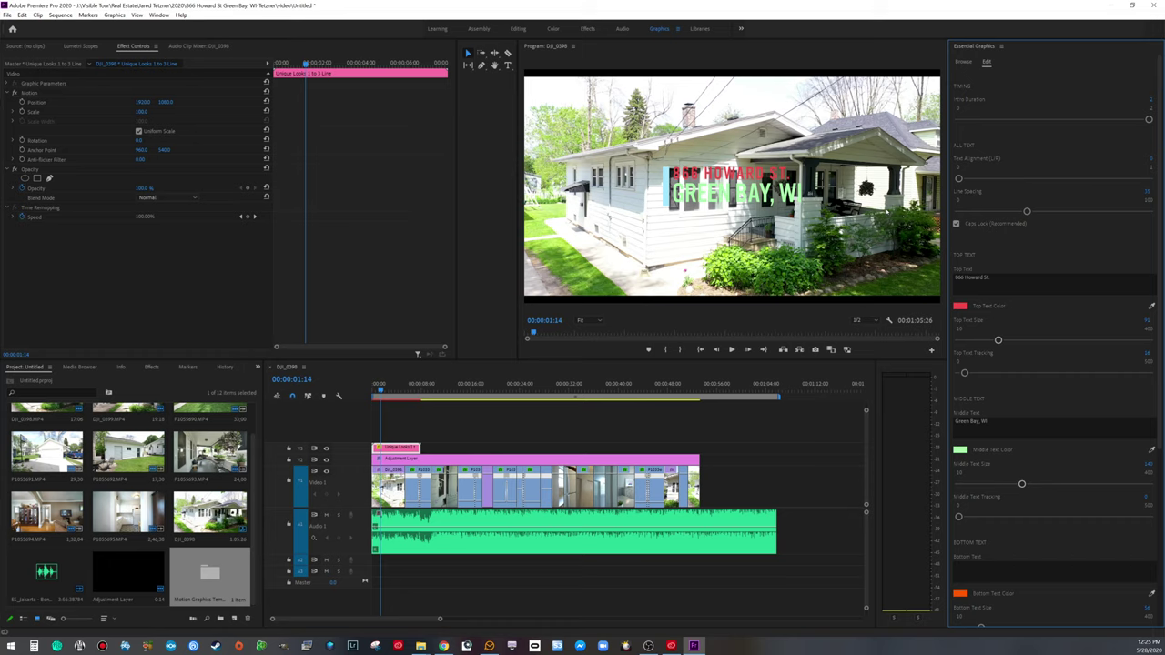
{"action": "left_click", "coordinate": [960, 450]}
{"action": "left_click_drag", "start_coordinate": [236, 283], "coordinate": [285, 285]}
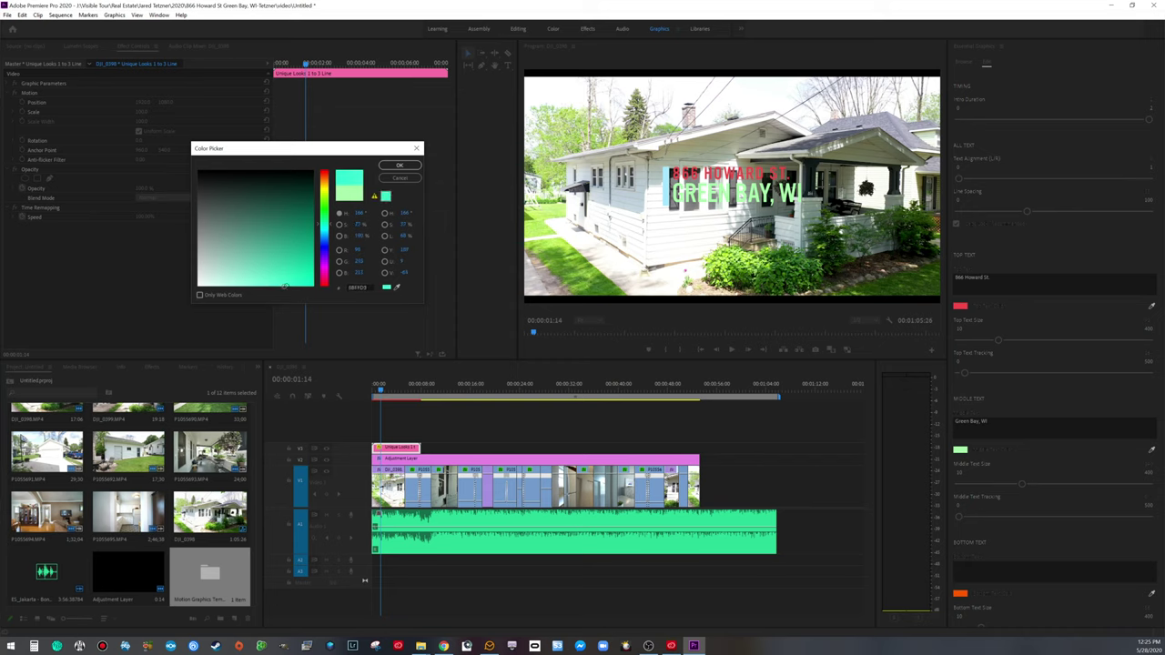
{"action": "left_click", "coordinate": [401, 165]}
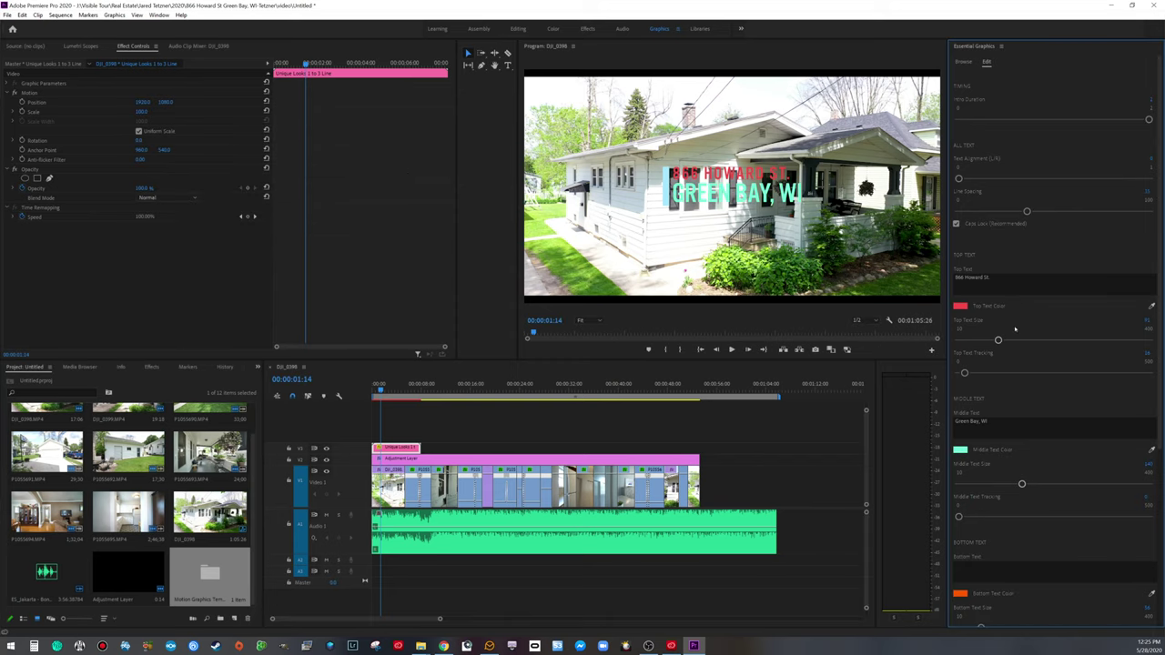
Step: Copy the title clip and paste a spare copy after the end of the footage
{"action": "left_click", "coordinate": [402, 447]}
{"action": "right_click", "coordinate": [402, 448]}
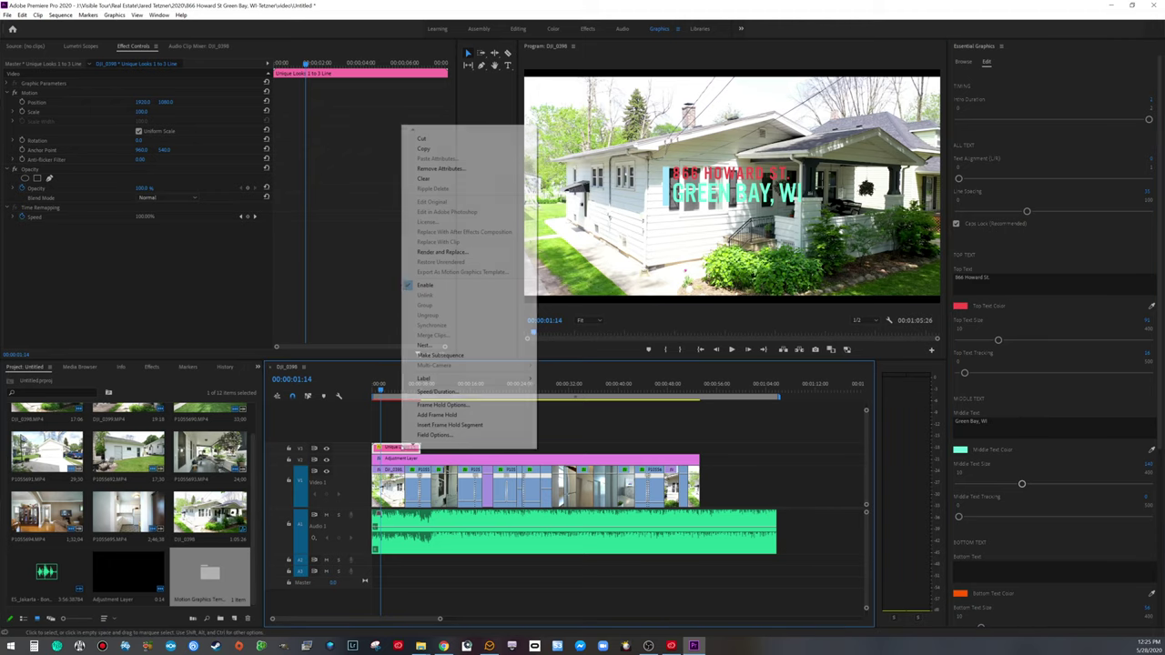
{"action": "left_click", "coordinate": [423, 148]}
{"action": "left_click_drag", "start_coordinate": [380, 389], "coordinate": [701, 391]}
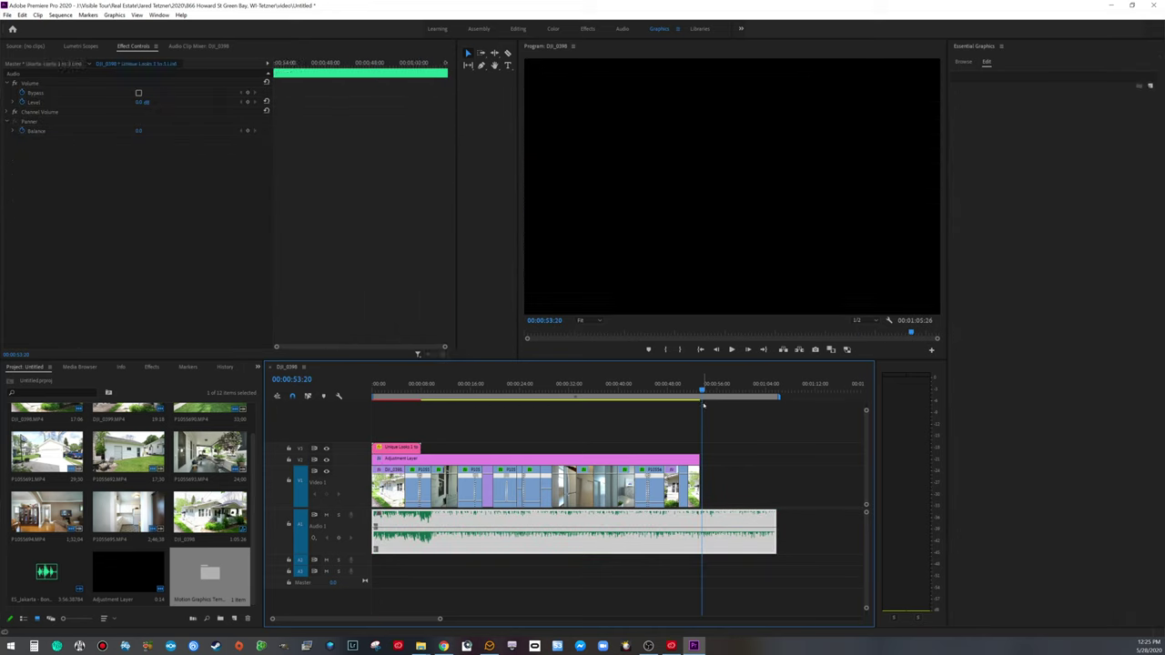
{"action": "key", "text": "ctrl+v"}
{"action": "left_click", "coordinate": [387, 390]}
{"action": "left_click", "coordinate": [401, 440]}
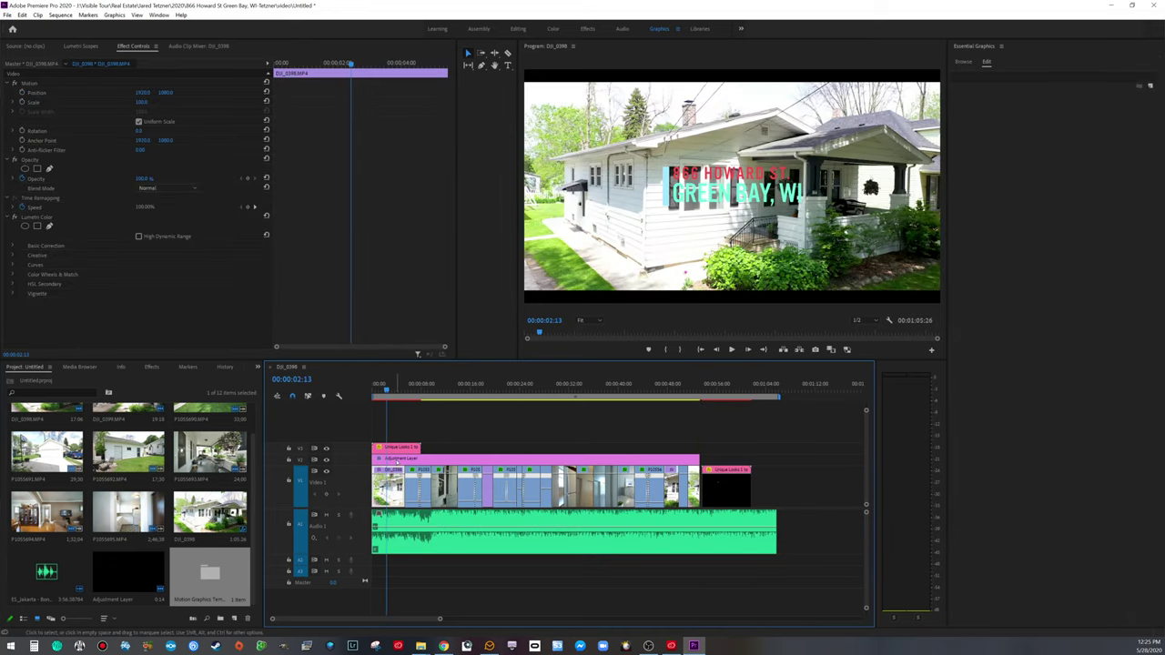
Step: Shift the original title's Position right and down, then preview the opening
{"action": "left_click", "coordinate": [399, 448]}
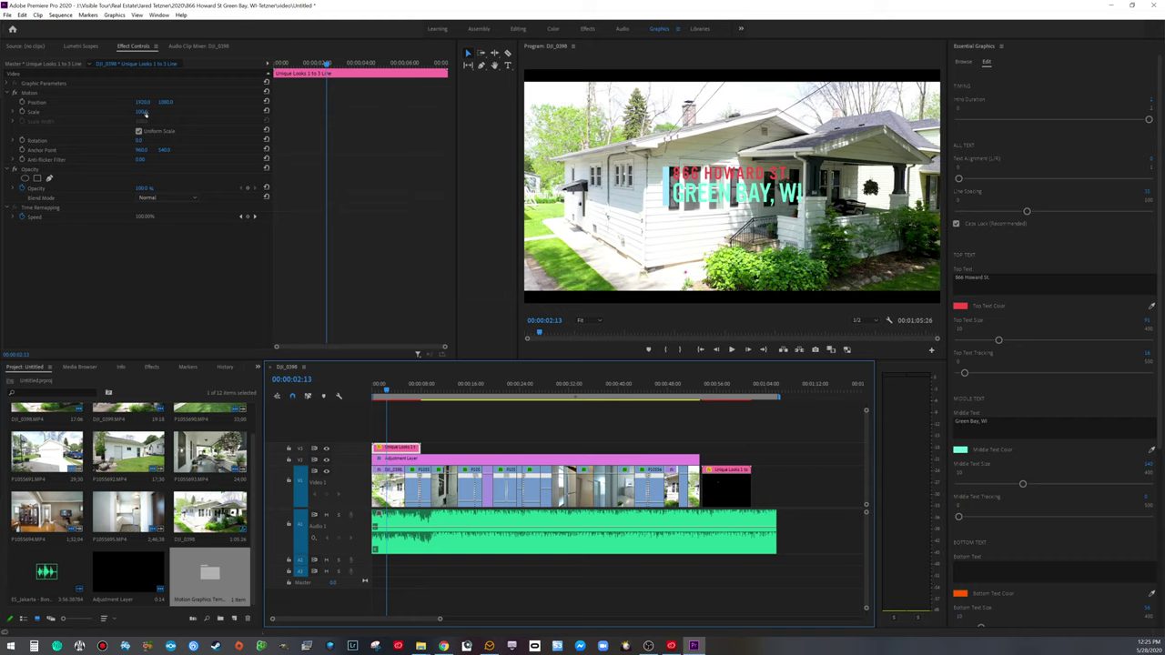
{"action": "left_click_drag", "start_coordinate": [142, 101], "coordinate": [159, 102]}
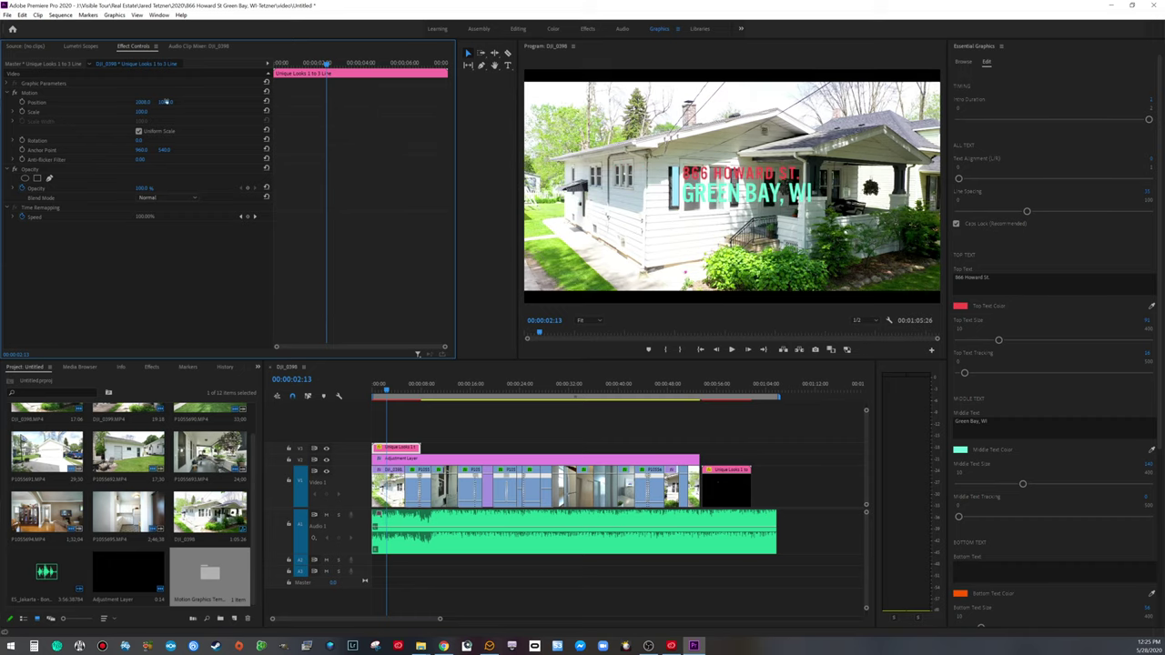
{"action": "left_click_drag", "start_coordinate": [166, 102], "coordinate": [166, 102]}
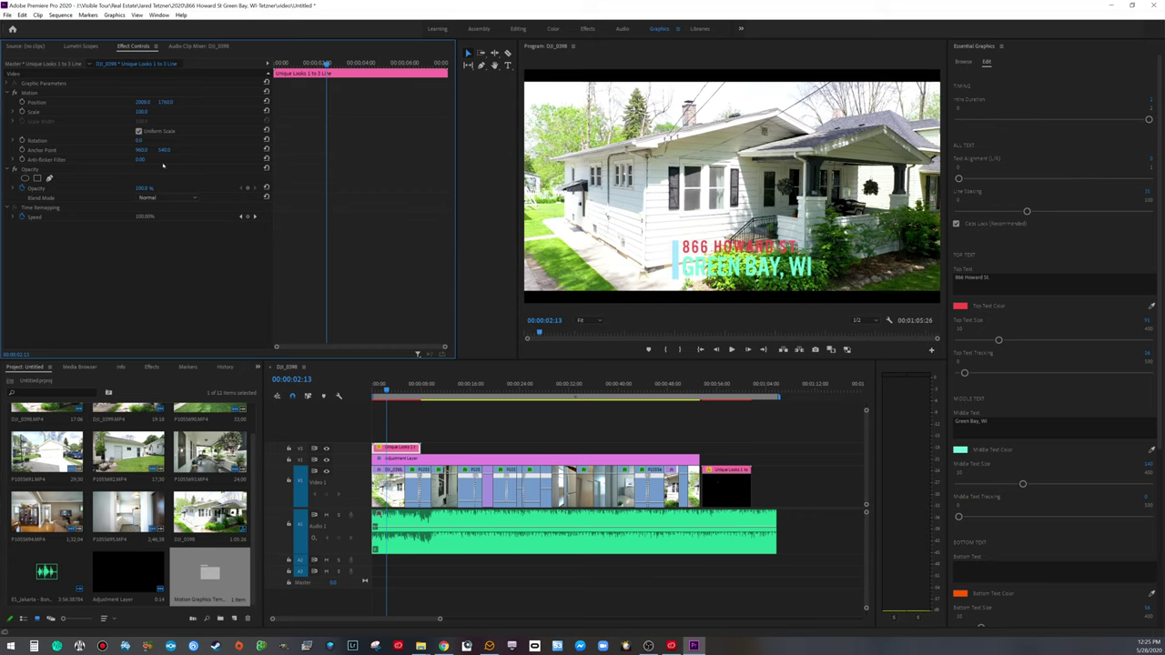
{"action": "left_click", "coordinate": [375, 385]}
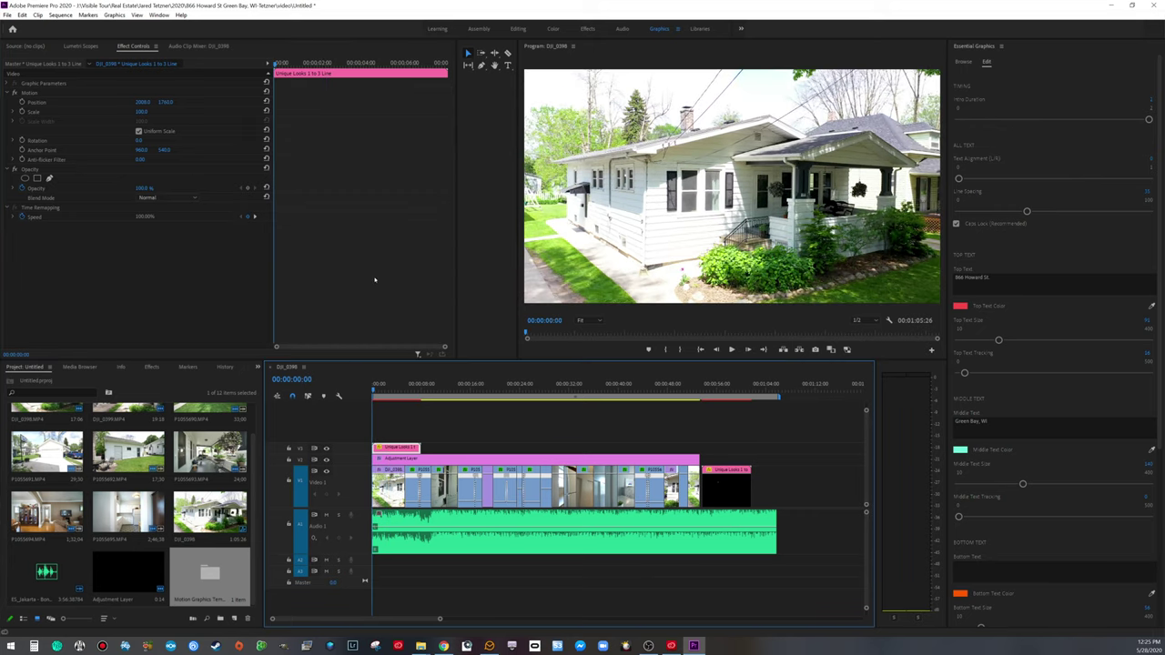
{"action": "key", "text": "space"}
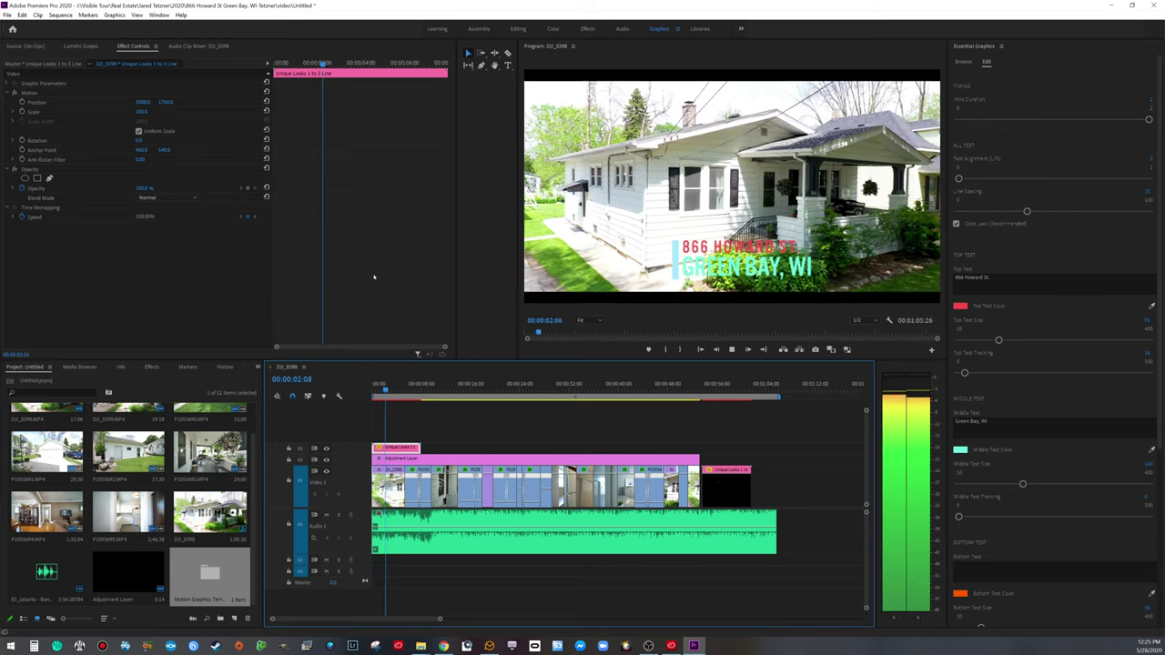
{"action": "key", "text": "space"}
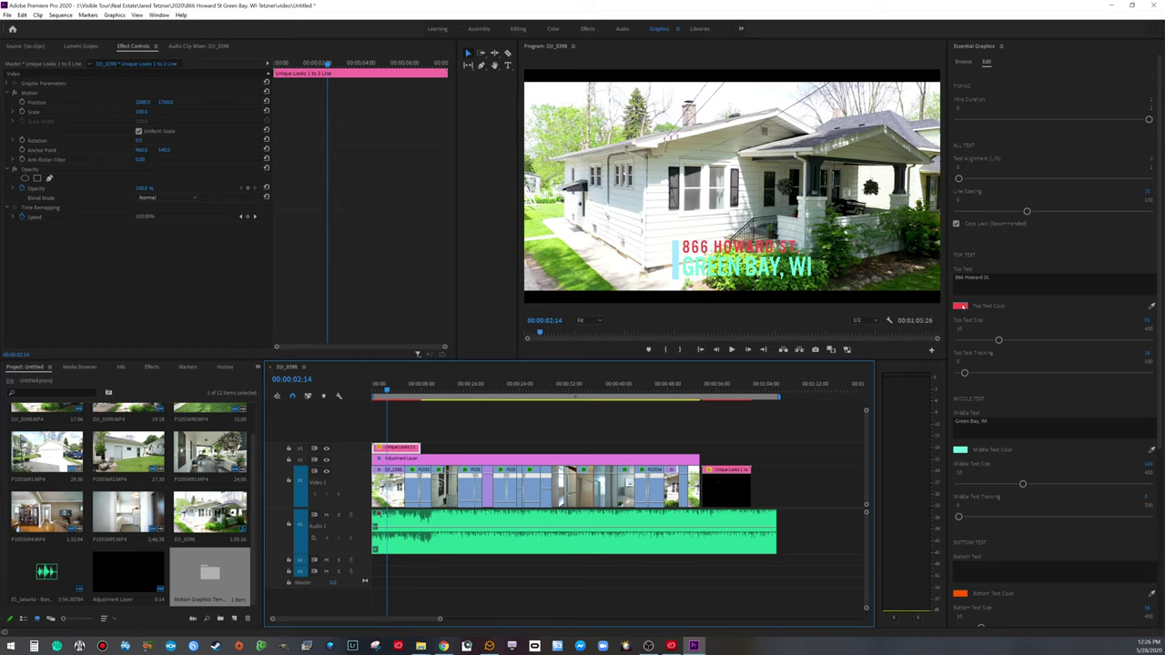
Step: Set the street line's text colour to dark grey #403E3E
{"action": "left_click", "coordinate": [960, 306]}
{"action": "left_click", "coordinate": [199, 195]}
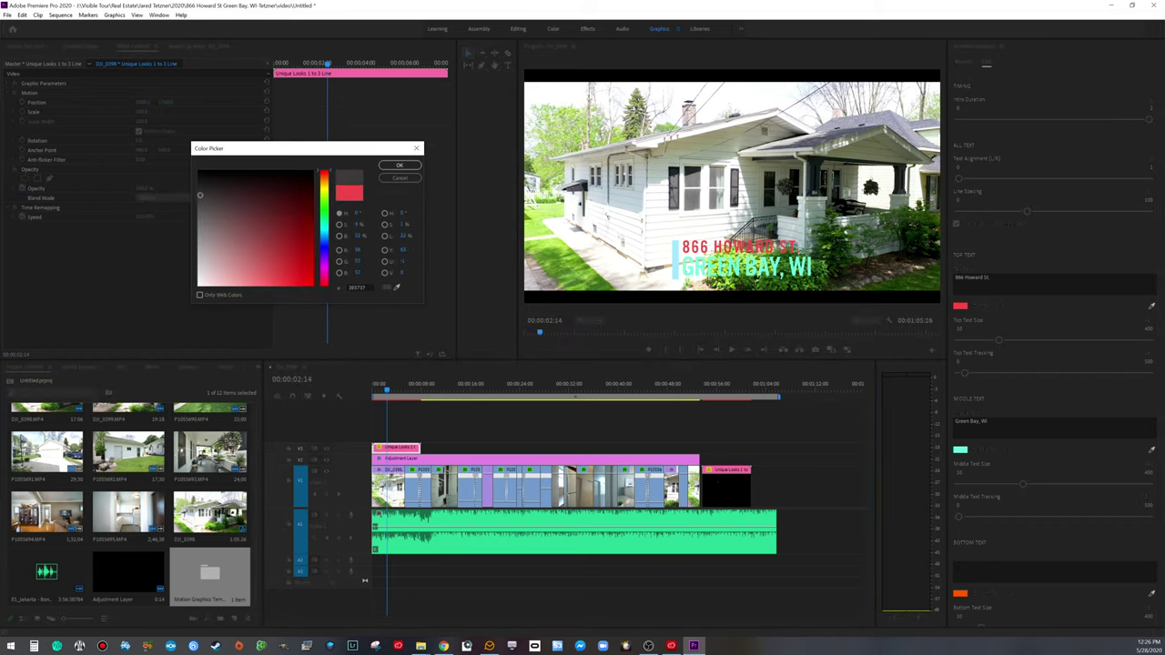
{"action": "left_click_drag", "start_coordinate": [199, 195], "coordinate": [200, 199]}
{"action": "left_click", "coordinate": [405, 165]}
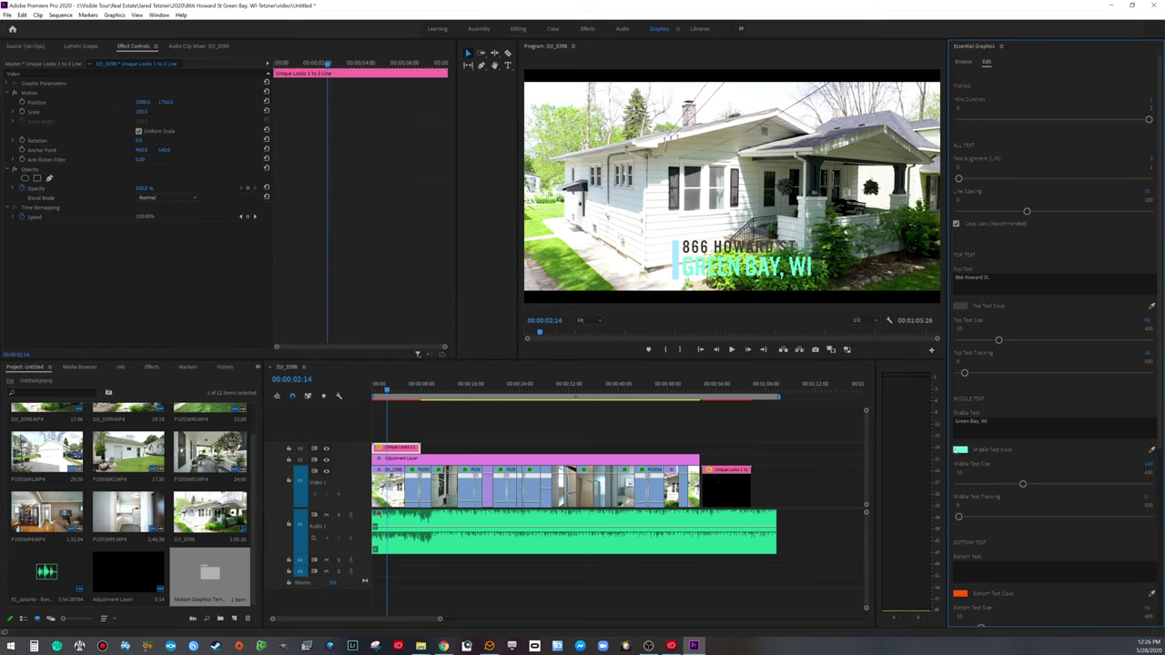
Step: Copy the street line's dark grey hex value, leaving the city line unchanged for now
{"action": "left_click", "coordinate": [960, 449]}
{"action": "left_click_drag", "start_coordinate": [205, 206], "coordinate": [204, 204]}
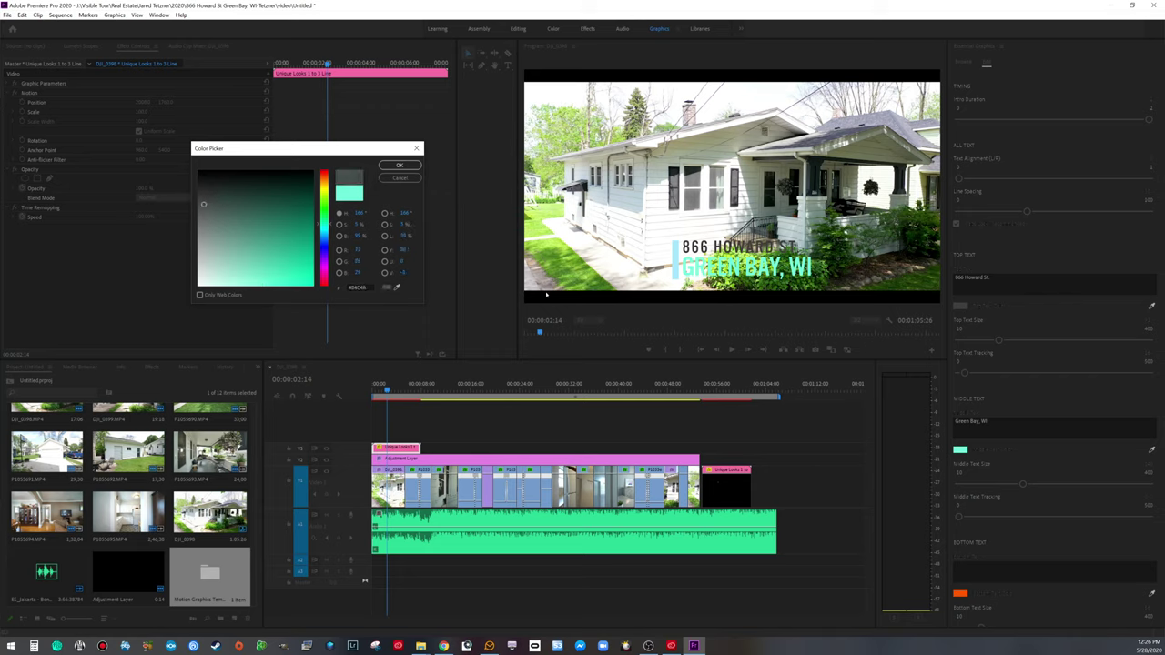
{"action": "left_click", "coordinate": [399, 178]}
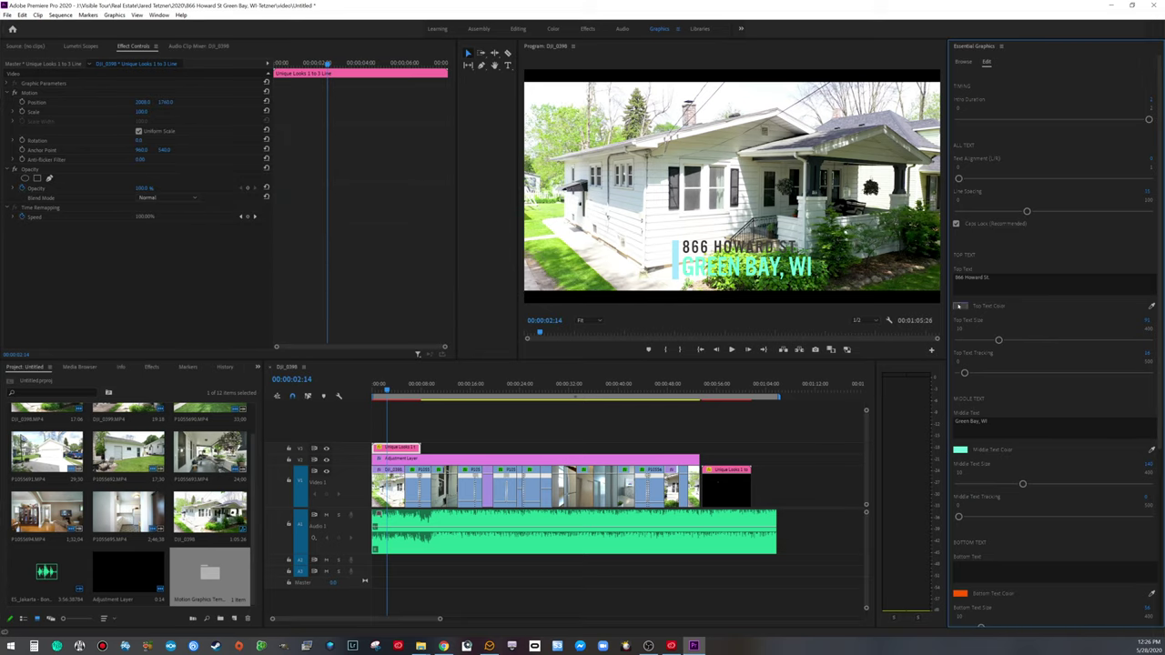
{"action": "left_click", "coordinate": [960, 306]}
{"action": "left_click", "coordinate": [368, 287]}
{"action": "key", "text": "ctrl+c"}
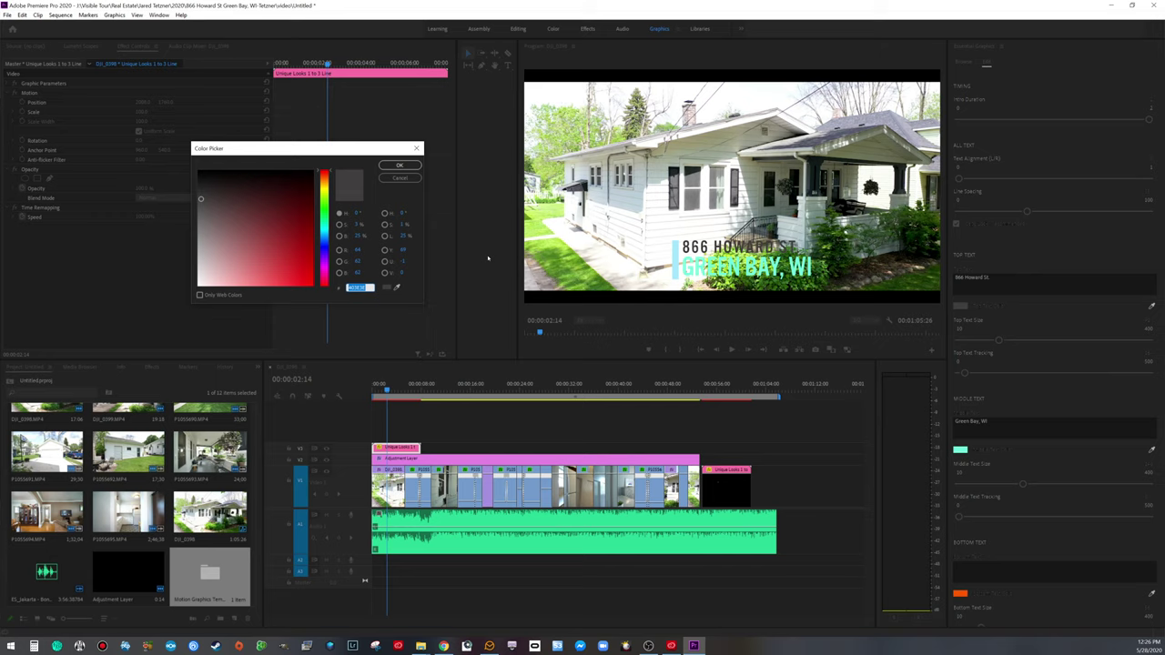
{"action": "left_click", "coordinate": [399, 164]}
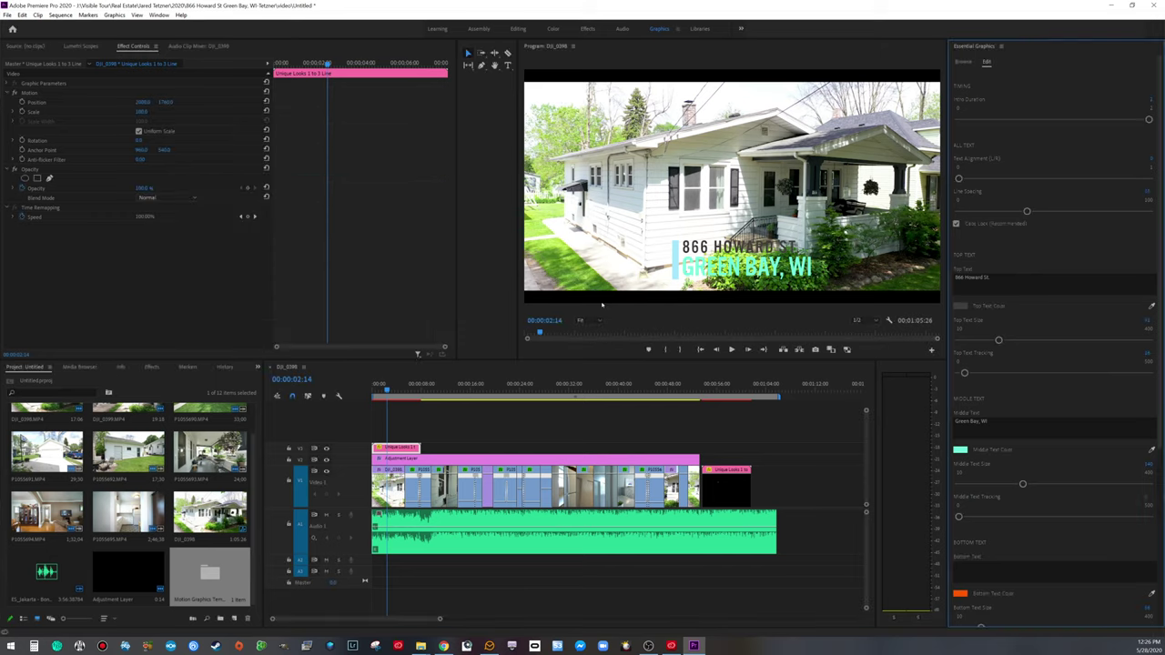
Step: Set the city line's text colour to dark grey 403E3E
{"action": "left_click", "coordinate": [960, 450]}
{"action": "left_click", "coordinate": [364, 287]}
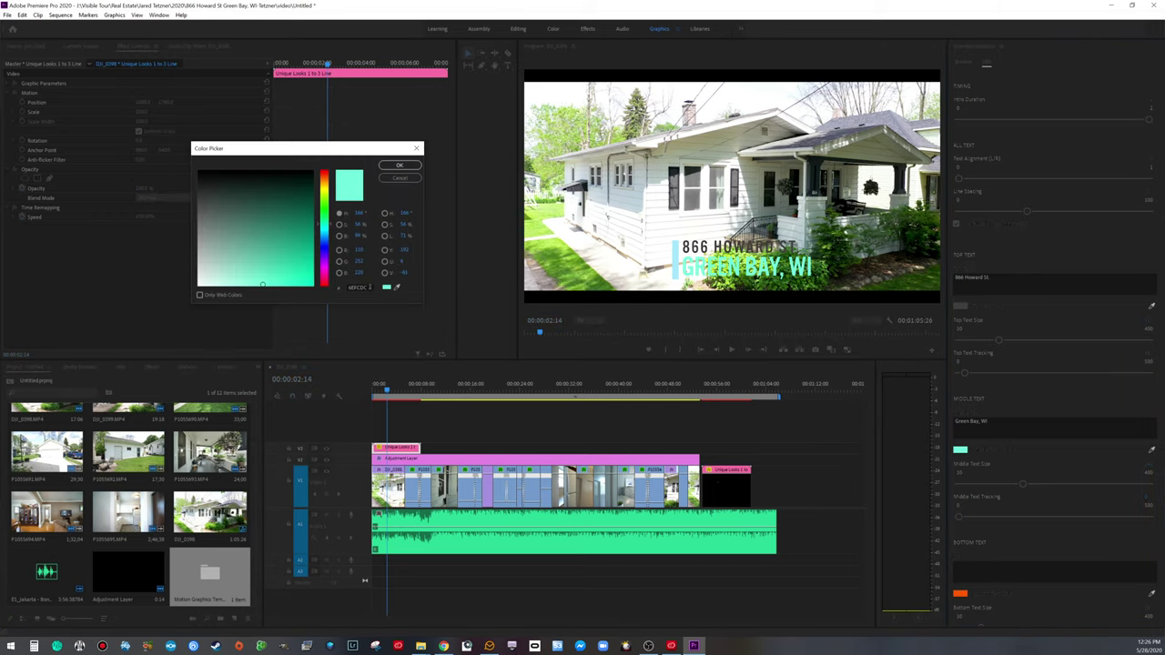
{"action": "key", "text": "ctrl+v"}
{"action": "left_click", "coordinate": [416, 163]}
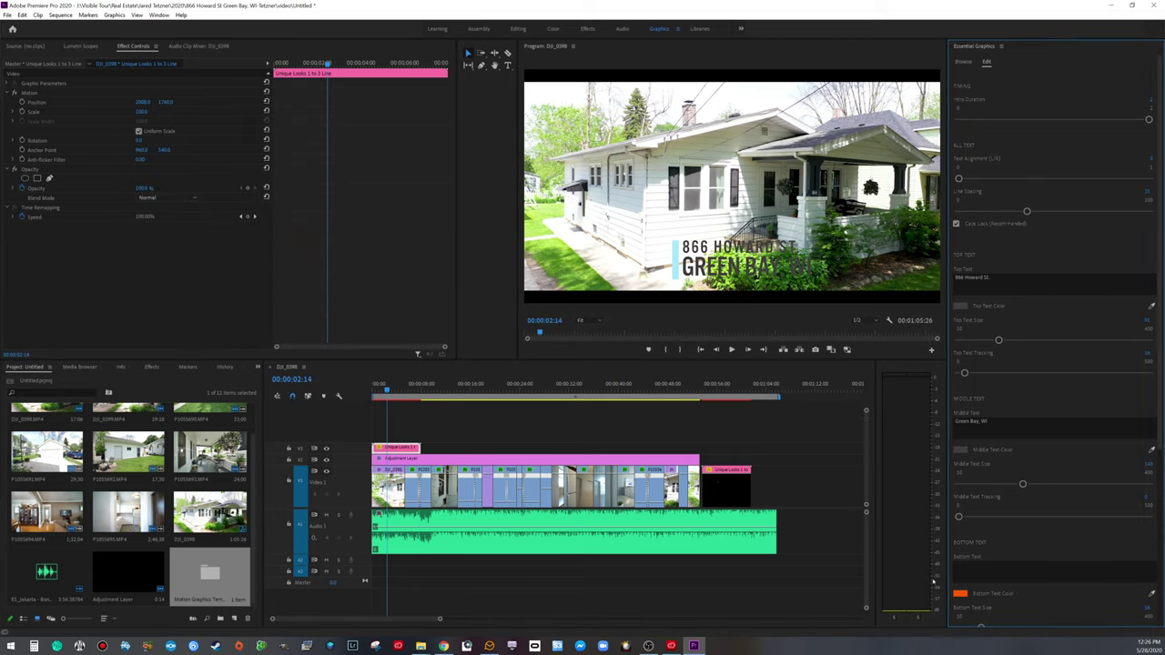
Step: Set the accent bar colour to the same dark grey 403E3E
{"action": "scroll", "coordinate": [973, 562], "scroll_direction": "down", "scroll_amount": 3}
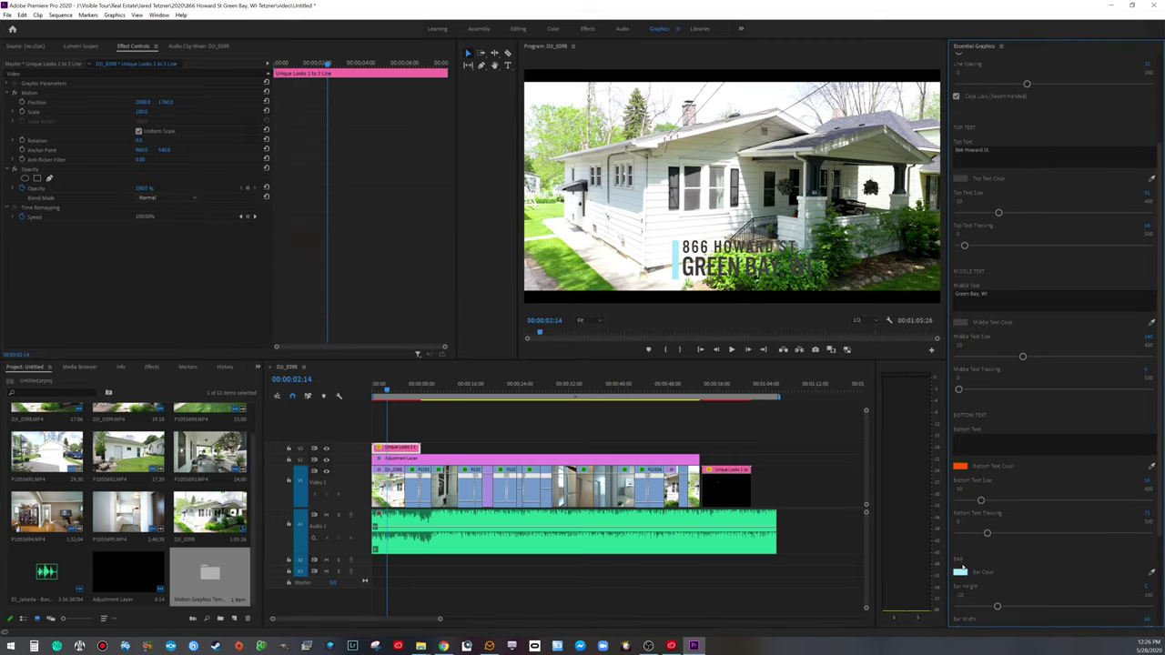
{"action": "left_click", "coordinate": [957, 569]}
{"action": "left_click", "coordinate": [371, 287]}
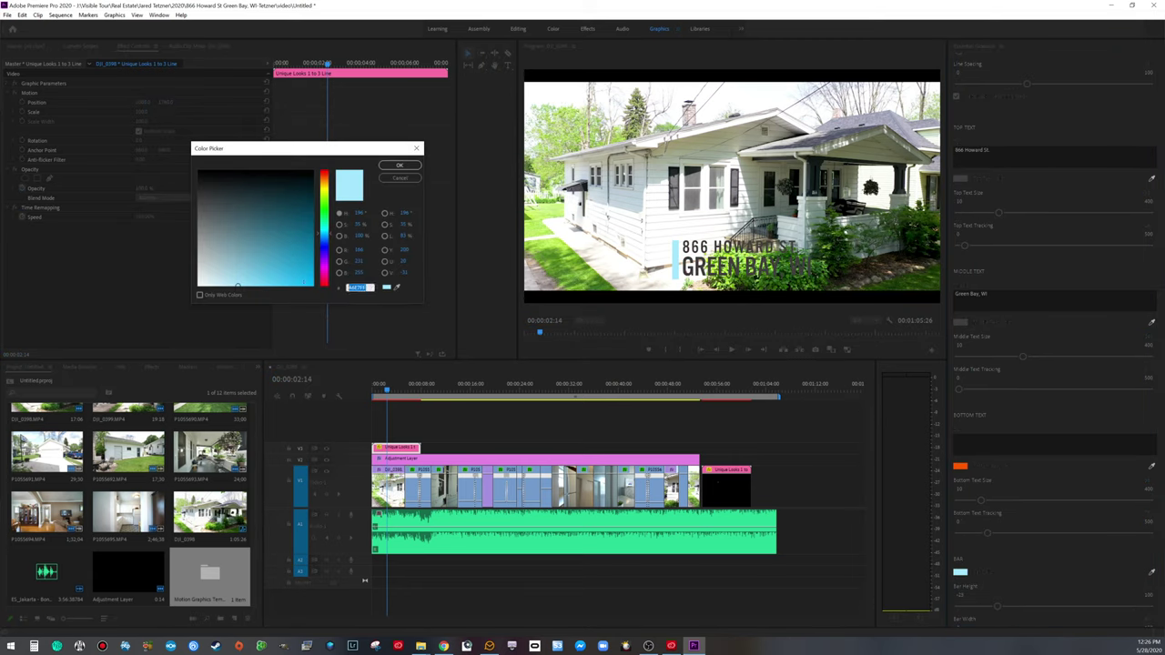
{"action": "type", "text": "403B3B"}
{"action": "left_click", "coordinate": [400, 165]}
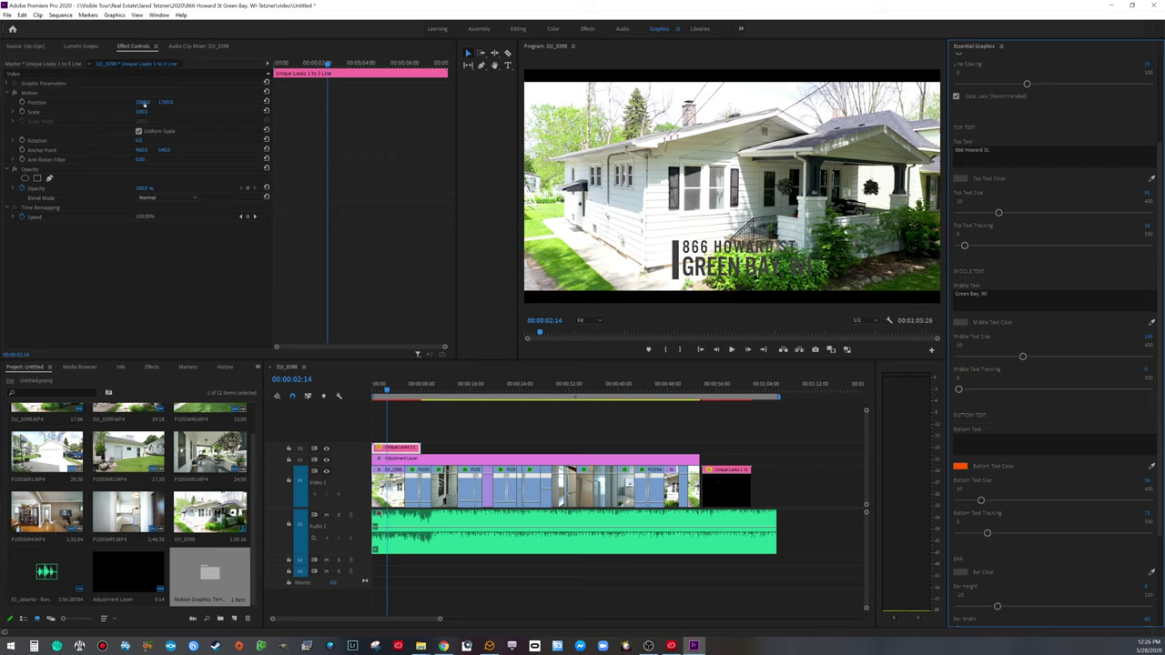
Step: Raise the dark grey address title and shift it left into the frame's upper-left corner
{"action": "left_click_drag", "start_coordinate": [164, 102], "coordinate": [167, 102]}
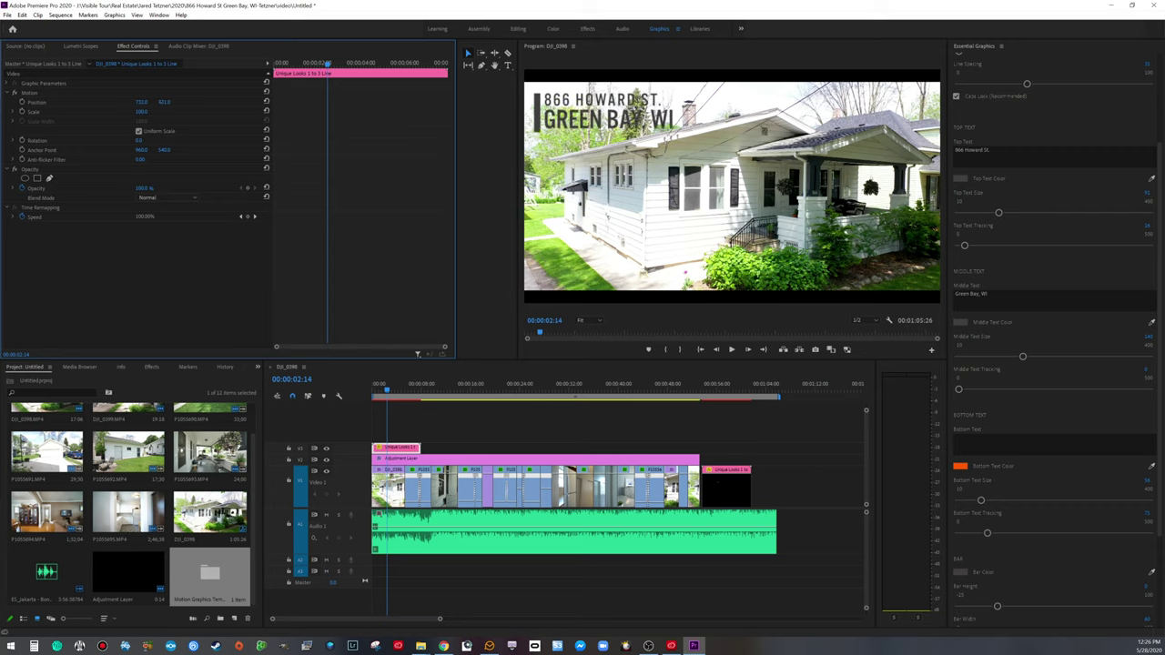
{"action": "key", "text": "space"}
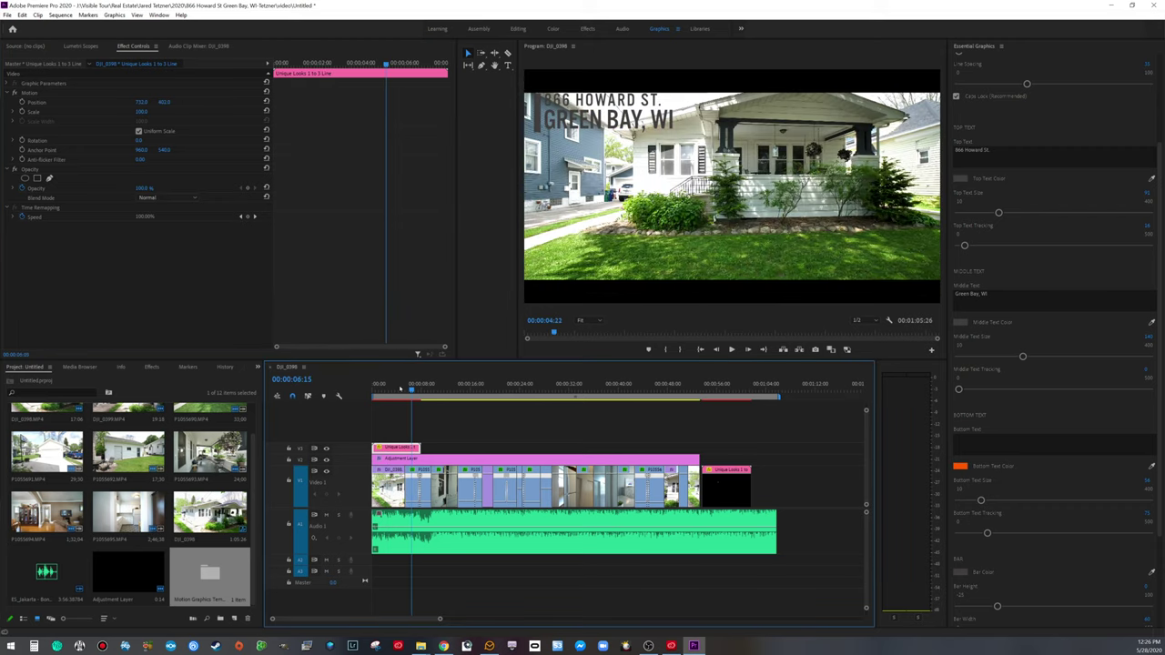
{"action": "key", "text": "space"}
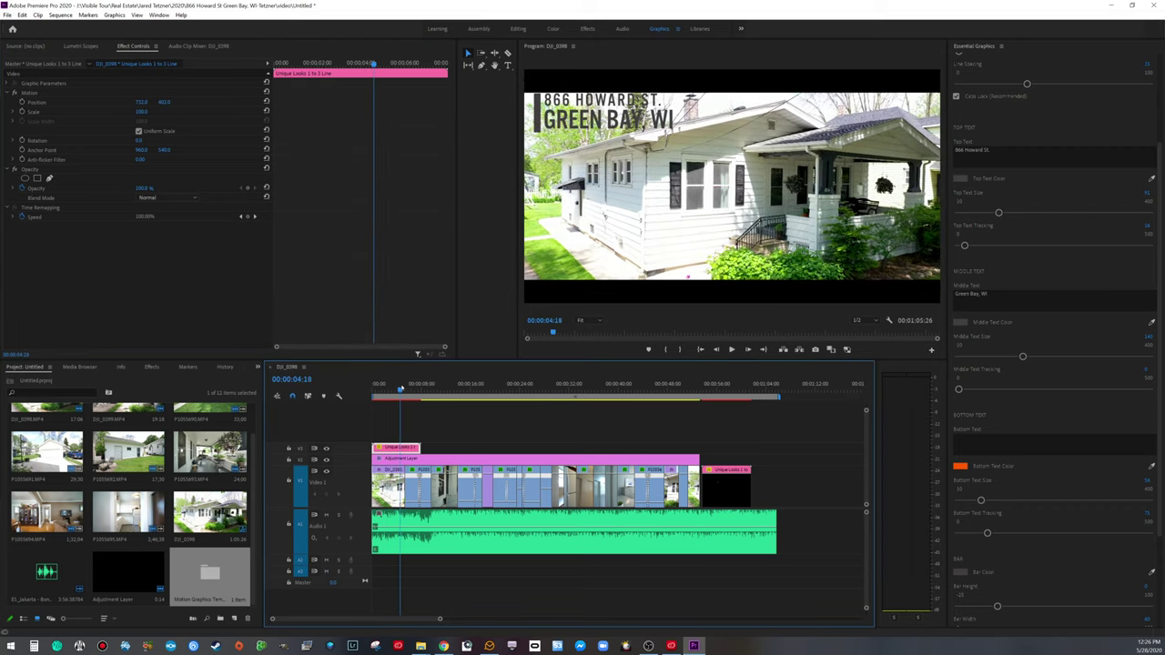
{"action": "left_click_drag", "start_coordinate": [141, 101], "coordinate": [193, 104]}
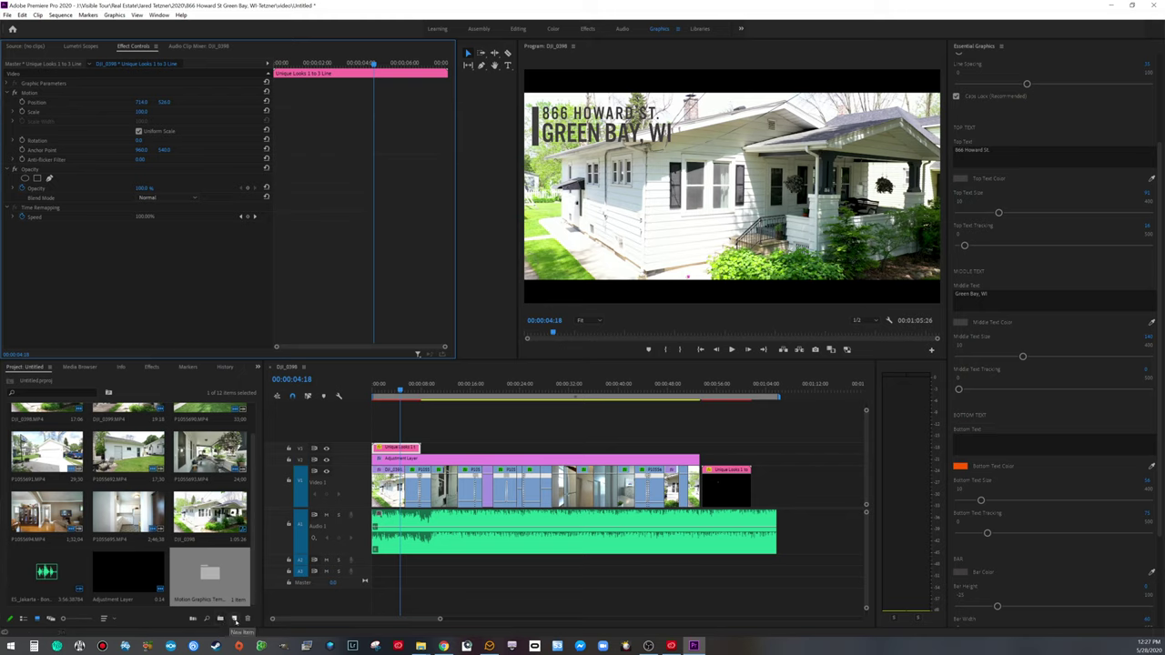
Step: Create a new light pink (F1DDDD) colour matte named Color Matte
{"action": "left_click", "coordinate": [234, 619]}
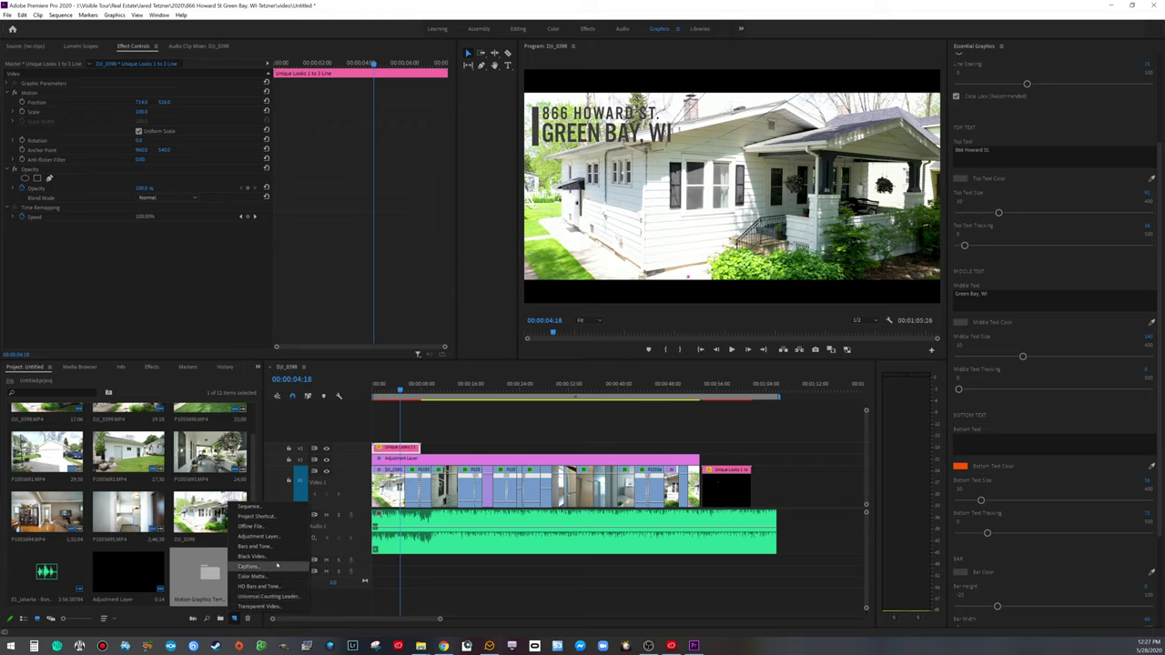
{"action": "left_click", "coordinate": [267, 576]}
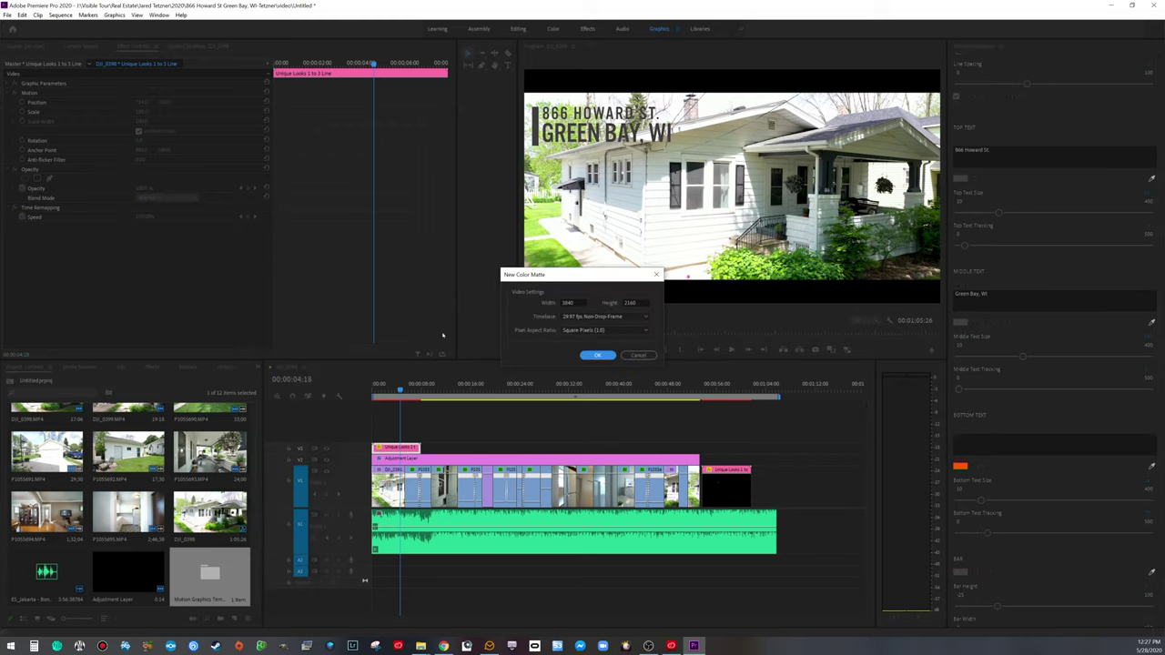
{"action": "left_click", "coordinate": [597, 355]}
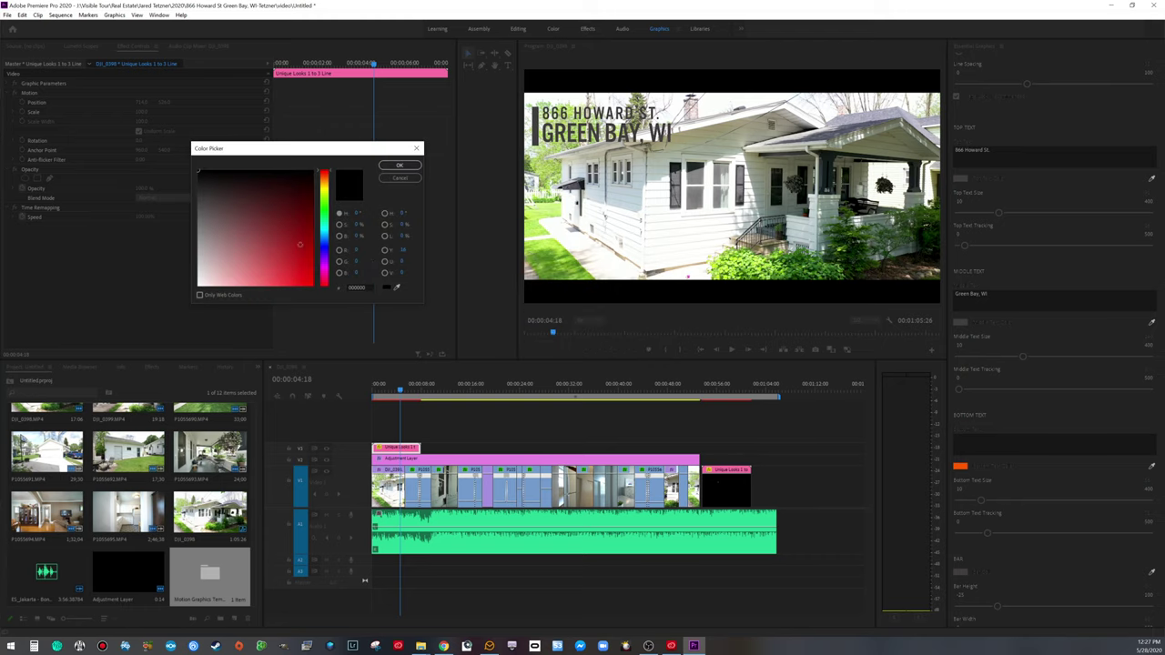
{"action": "left_click_drag", "start_coordinate": [204, 273], "coordinate": [204, 280]}
{"action": "left_click", "coordinate": [398, 166]}
{"action": "left_click", "coordinate": [562, 337]}
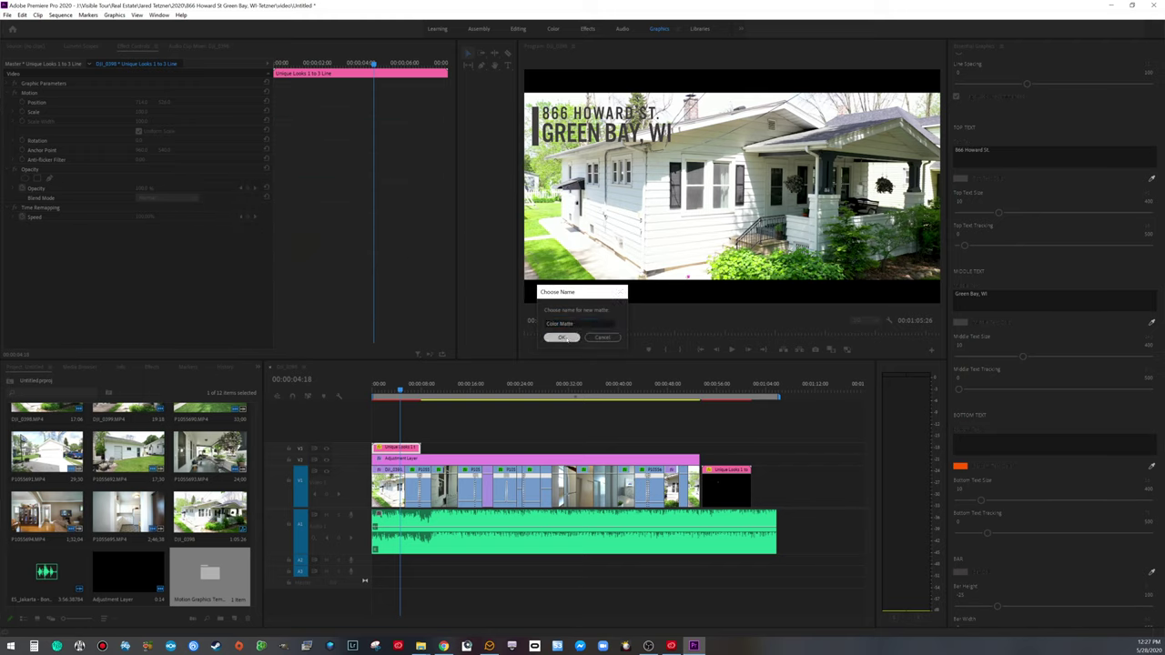
Step: Place the Color Matte at the start of the sequence beneath the address title
{"action": "left_click", "coordinate": [270, 538]}
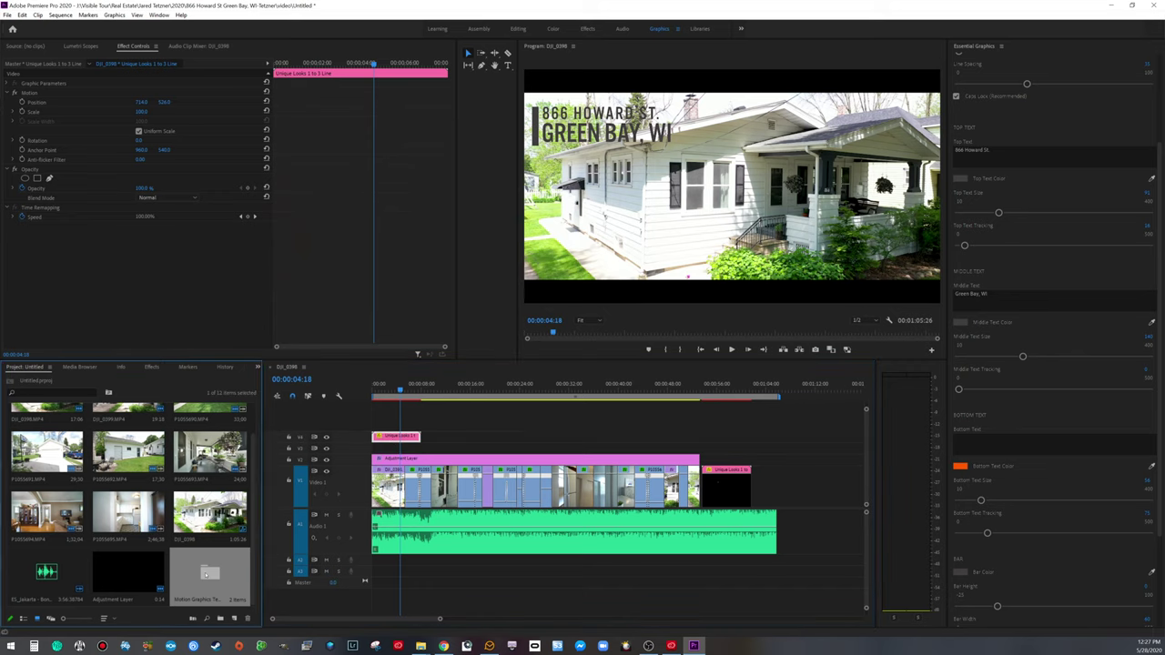
{"action": "double_click", "coordinate": [201, 560]}
{"action": "left_click_drag", "start_coordinate": [141, 433], "coordinate": [421, 444]}
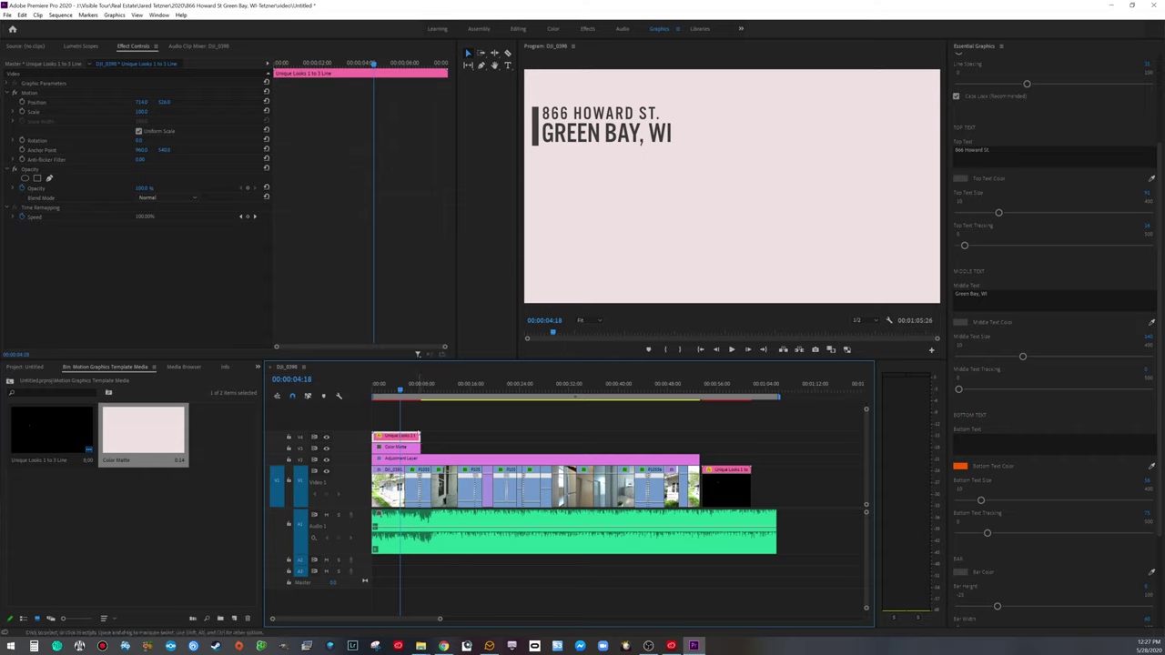
Step: Apply the Crop effect to the Color Matte clip
{"action": "left_click", "coordinate": [409, 449]}
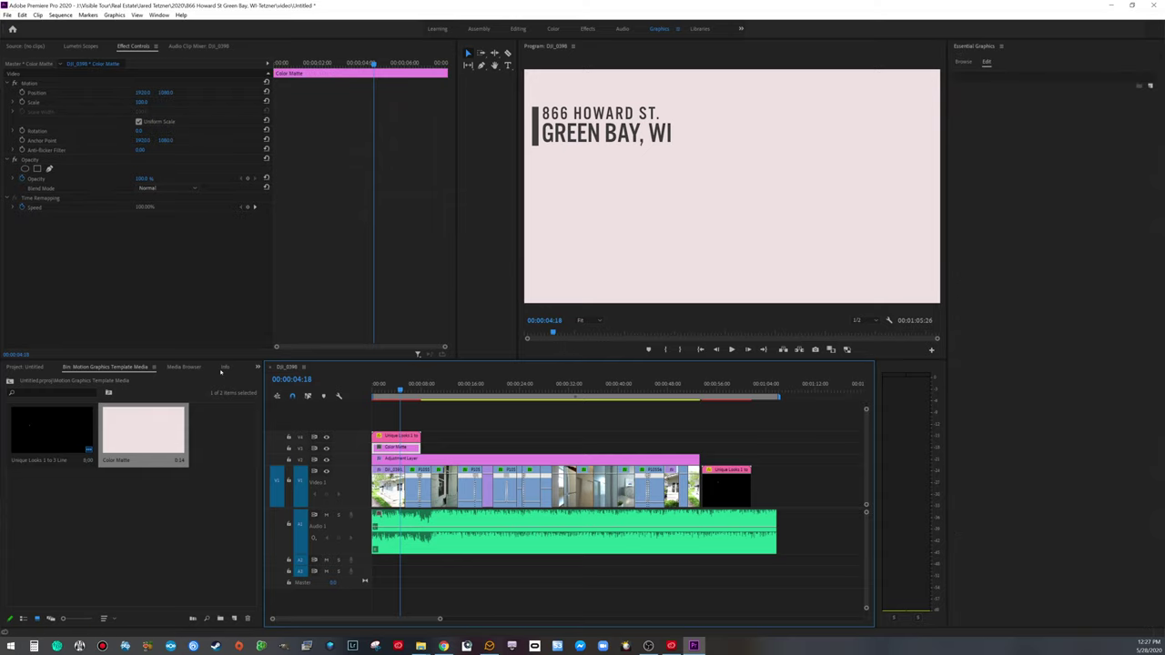
{"action": "left_click", "coordinate": [258, 367]}
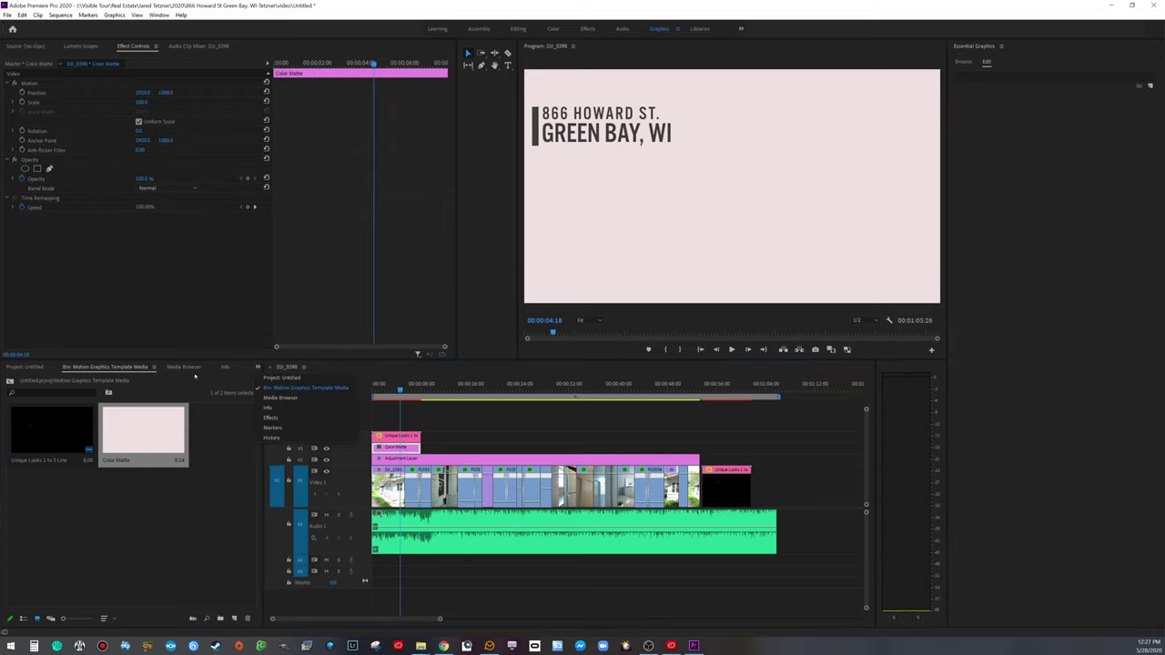
{"action": "left_click", "coordinate": [284, 418]}
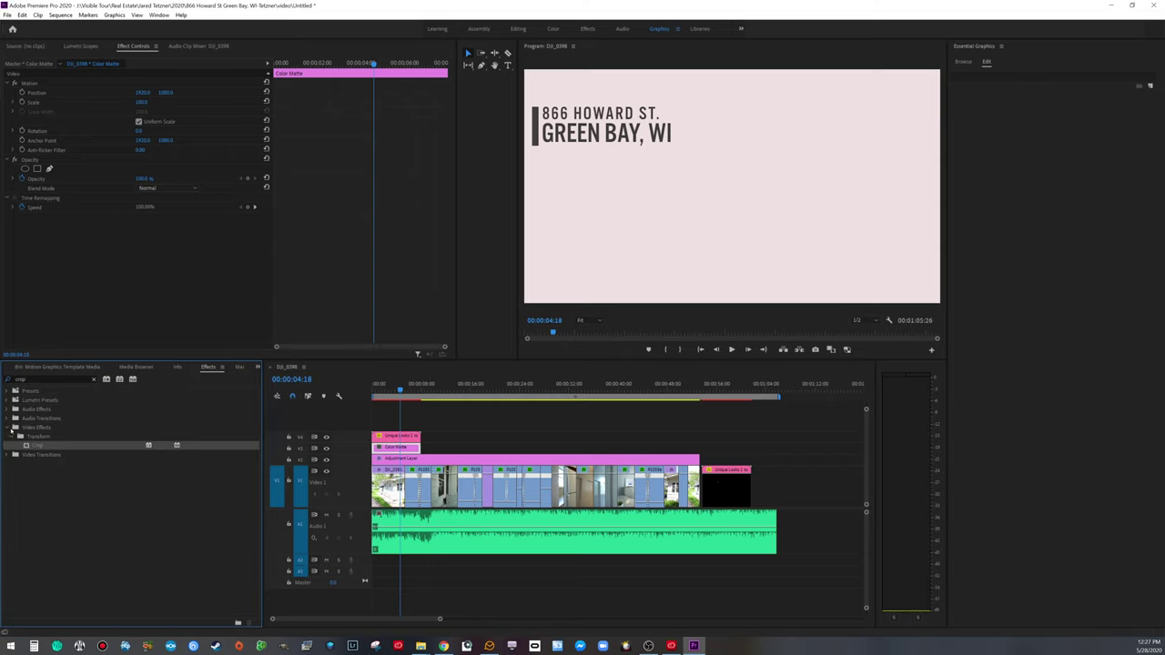
{"action": "left_click_drag", "start_coordinate": [203, 444], "coordinate": [405, 451]}
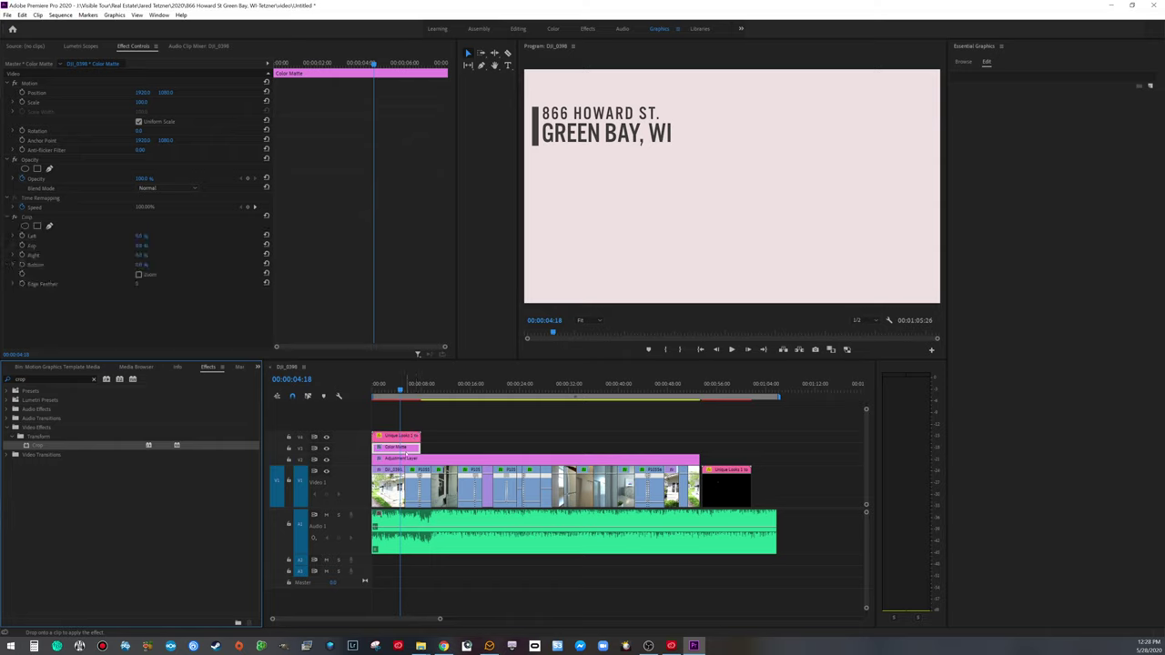
Step: Crop the matte's left and top edges and lower its opacity to make it translucent
{"action": "left_click_drag", "start_coordinate": [136, 236], "coordinate": [139, 236]}
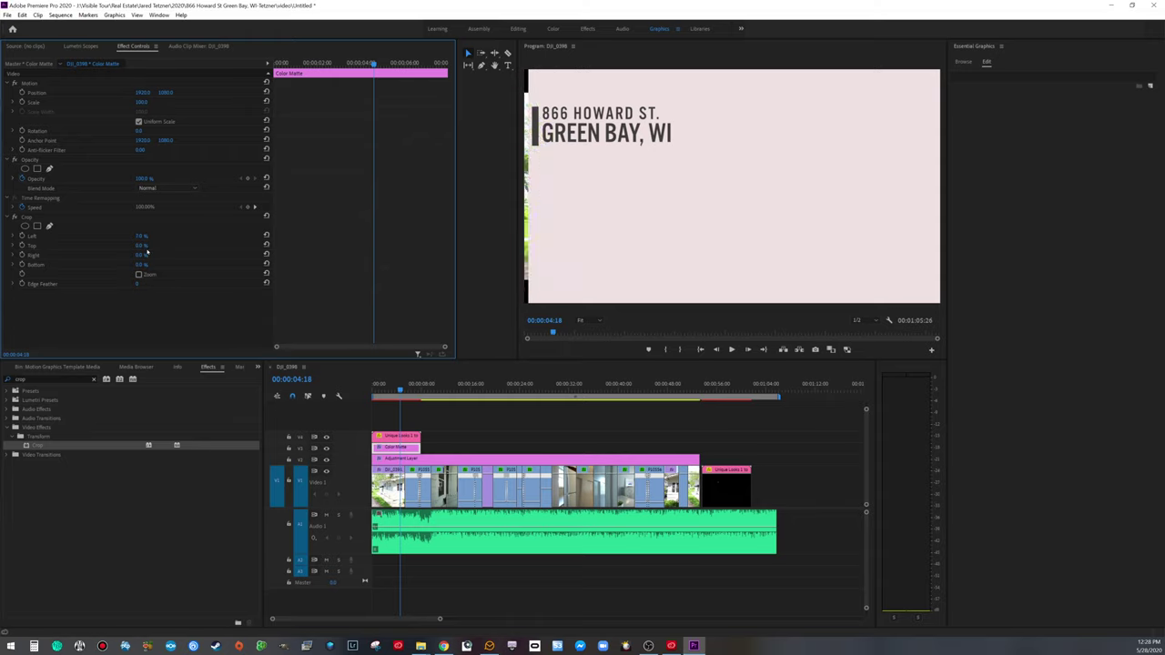
{"action": "left_click_drag", "start_coordinate": [141, 245], "coordinate": [202, 264]}
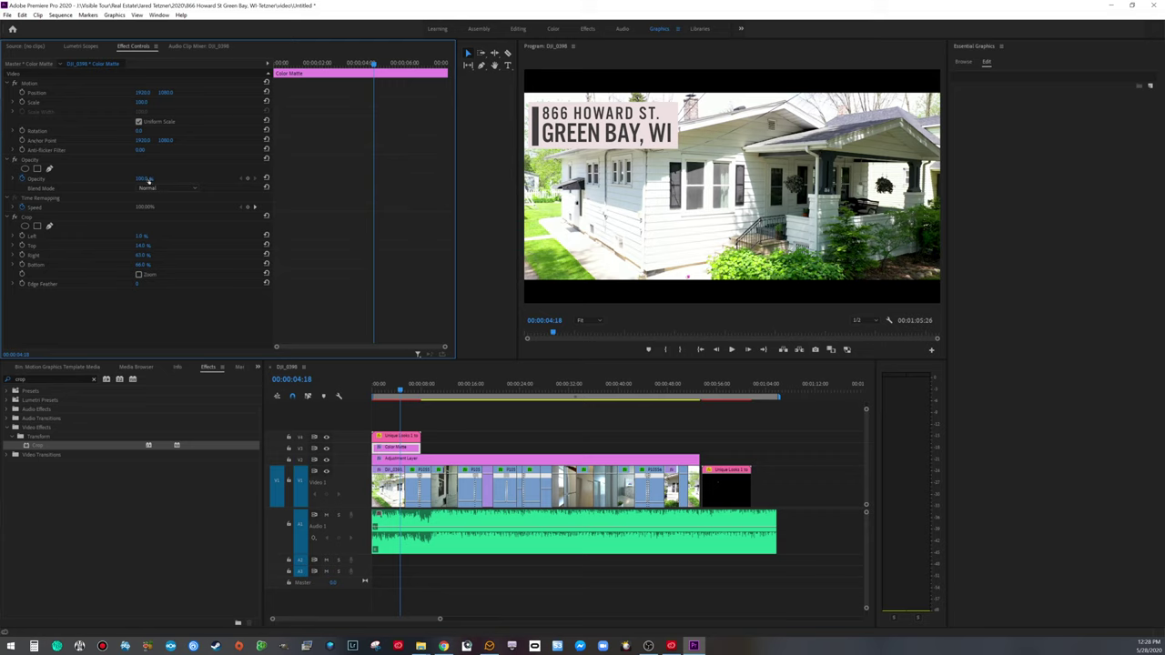
{"action": "left_click_drag", "start_coordinate": [144, 178], "coordinate": [131, 178]}
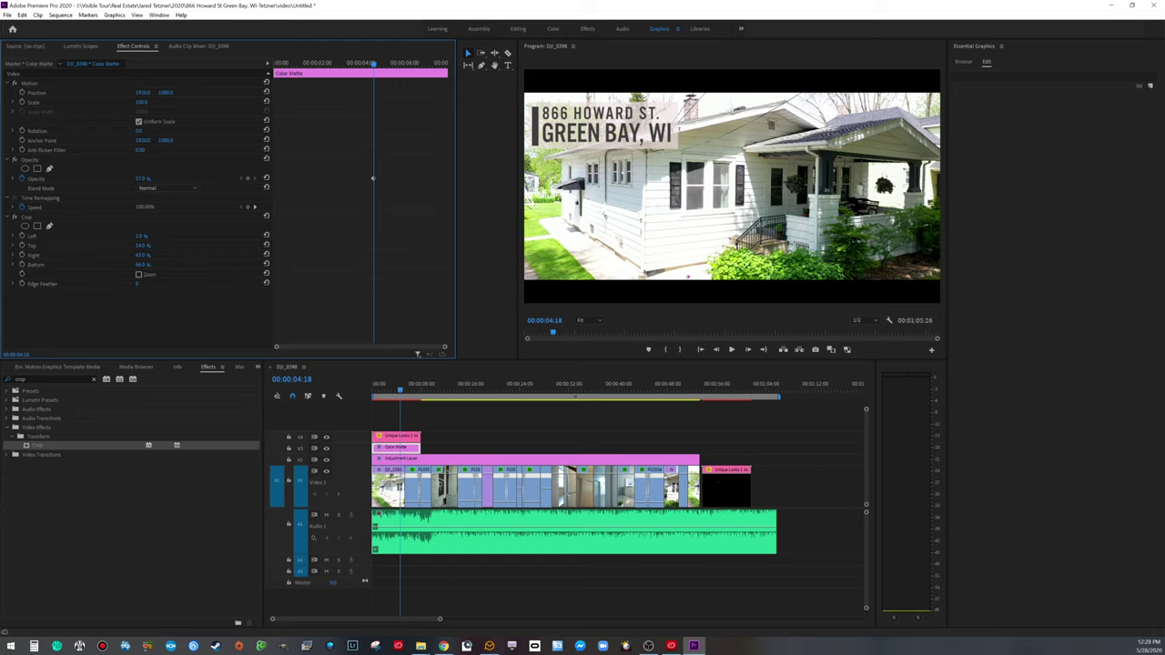
{"action": "left_click", "coordinate": [142, 178]}
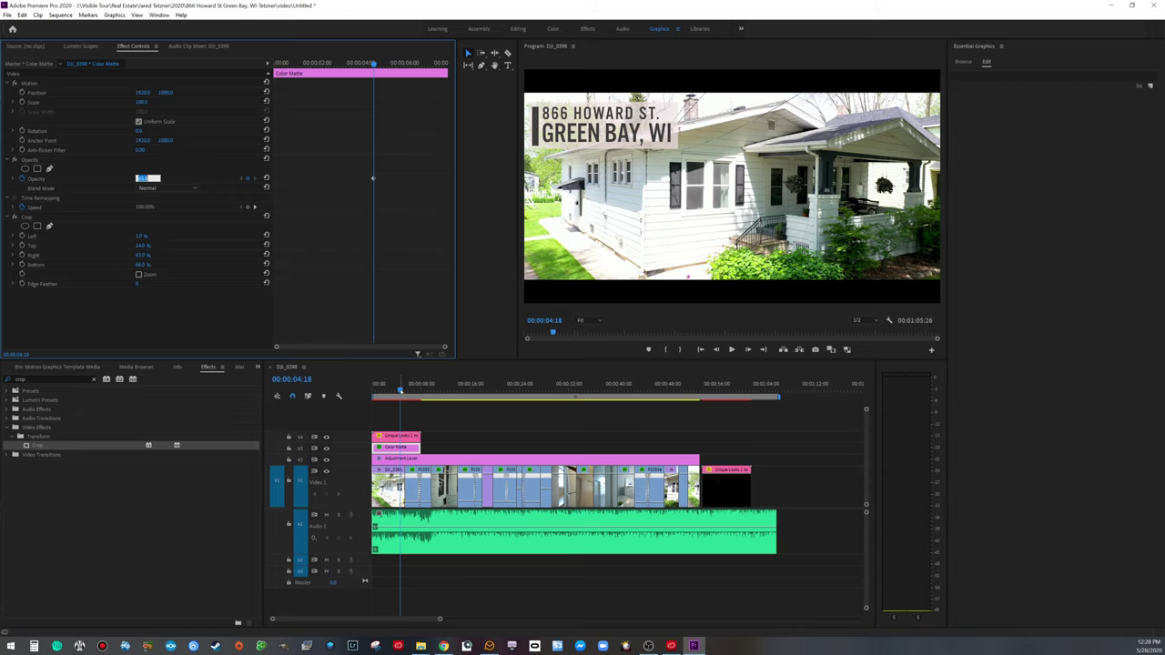
Step: Preview the title box from the start of the sequence
{"action": "left_click", "coordinate": [345, 389]}
{"action": "key", "text": "Home"}
{"action": "key", "text": "space"}
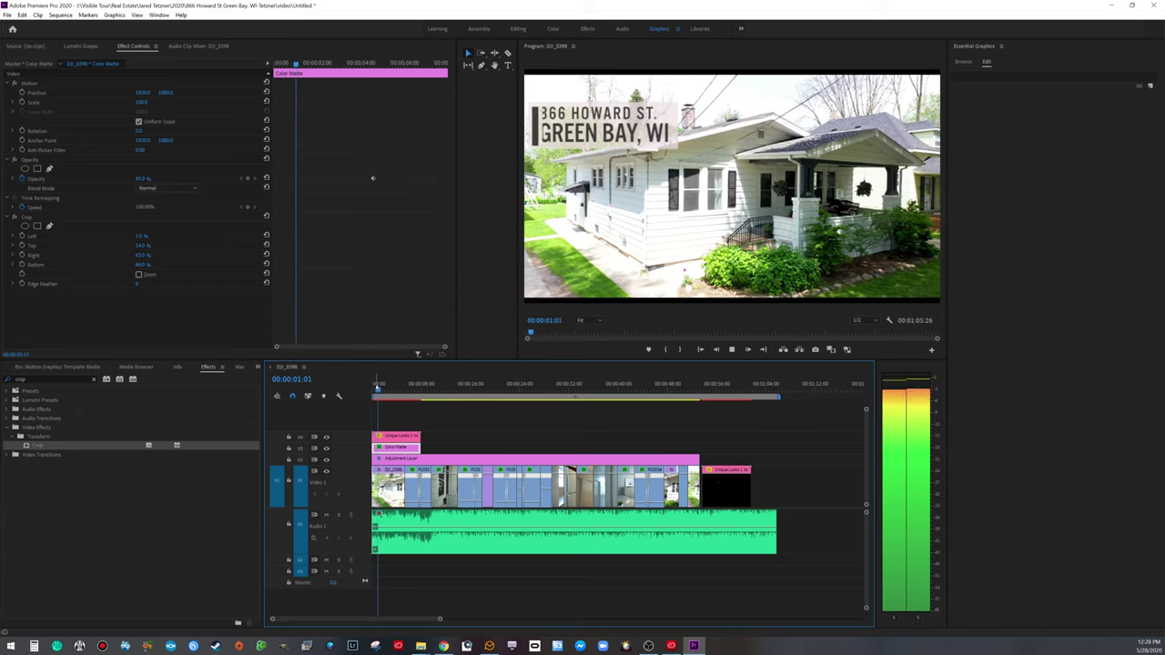
{"action": "key", "text": "space"}
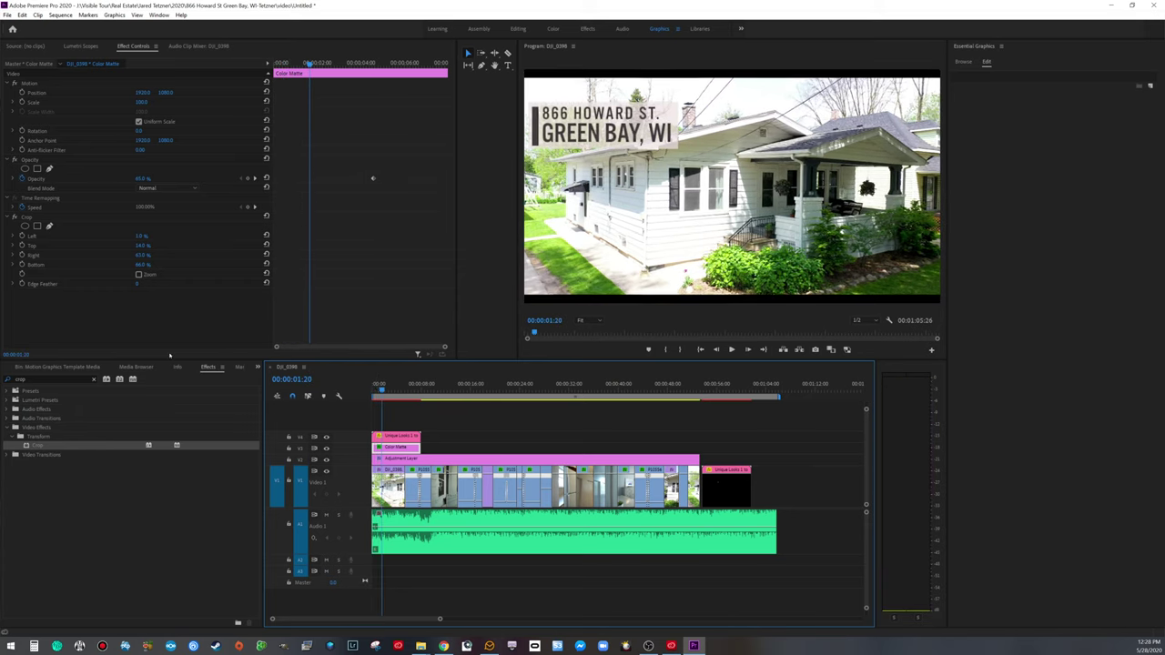
Step: Add a Cross Dissolve to the start of the Color Matte clip and preview it
{"action": "left_click", "coordinate": [253, 369]}
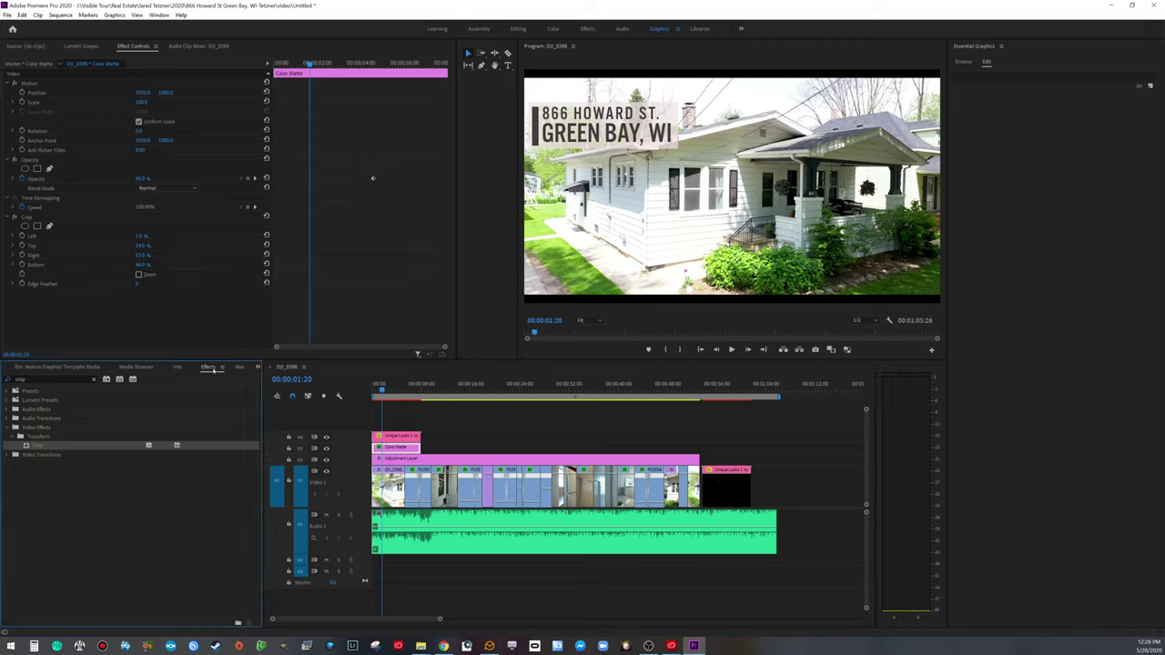
{"action": "left_click", "coordinate": [93, 379]}
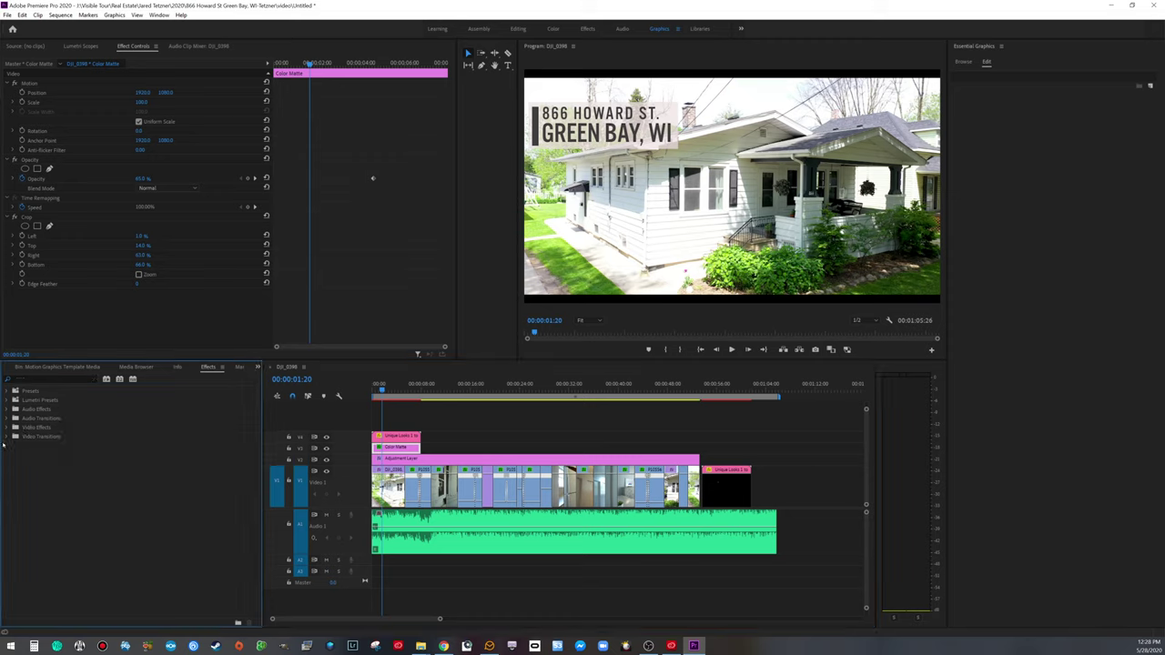
{"action": "left_click", "coordinate": [8, 437]}
{"action": "left_click", "coordinate": [14, 456]}
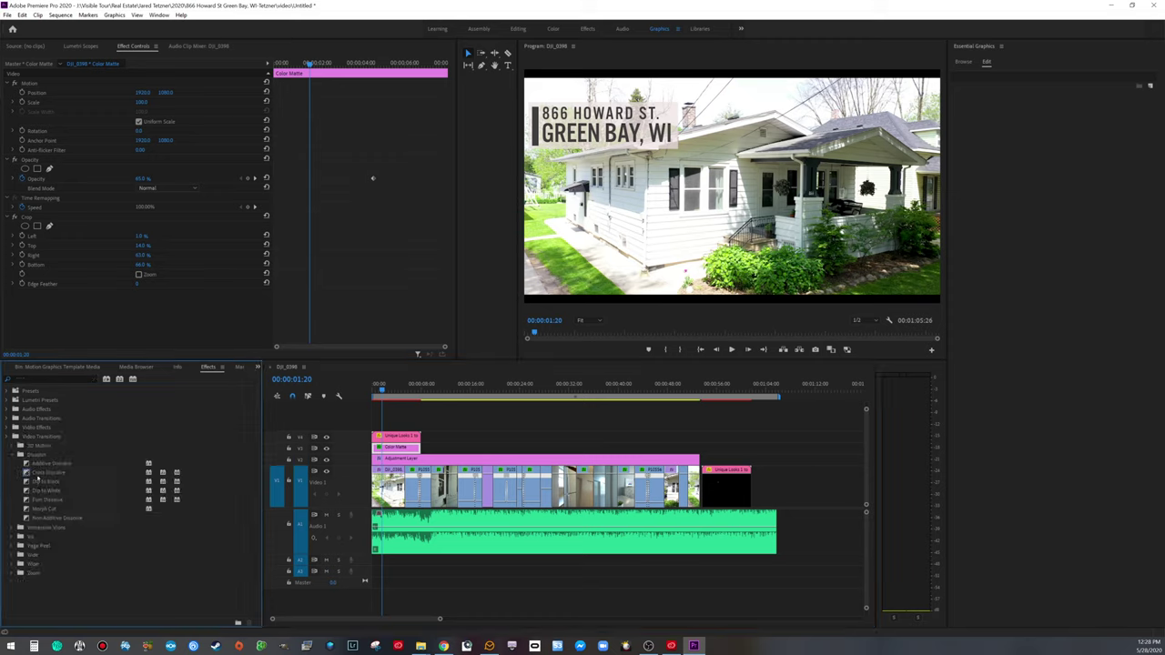
{"action": "left_click", "coordinate": [37, 474]}
{"action": "left_click_drag", "start_coordinate": [37, 473], "coordinate": [376, 448]}
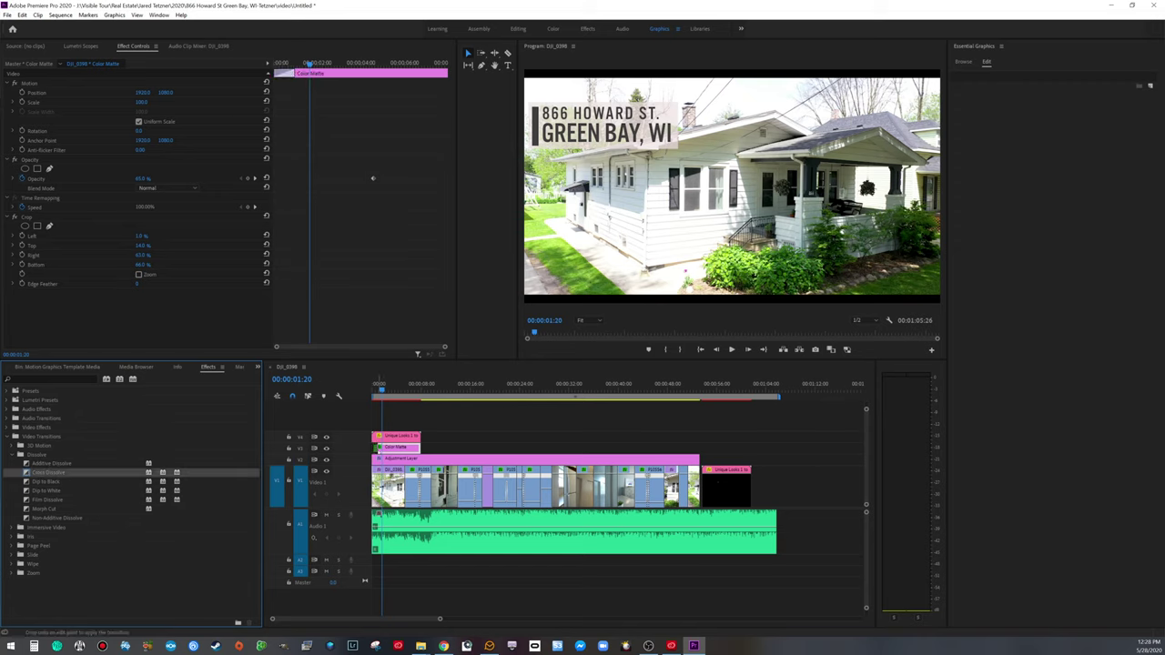
{"action": "left_click", "coordinate": [375, 387]}
{"action": "key", "text": "space"}
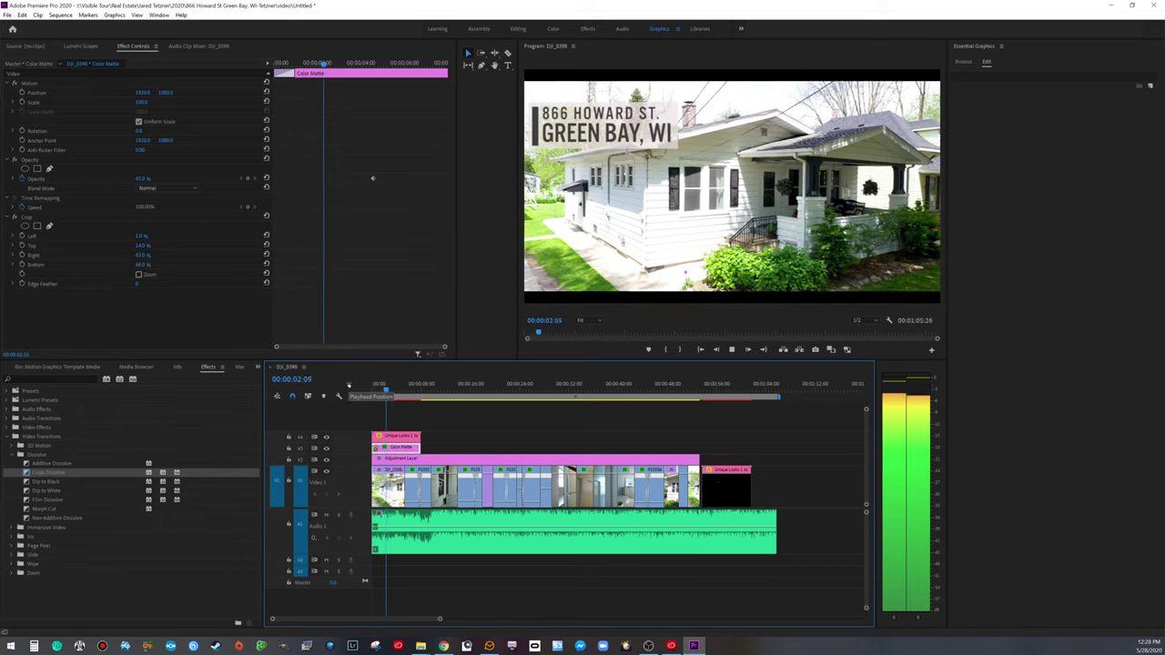
{"action": "key", "text": "space"}
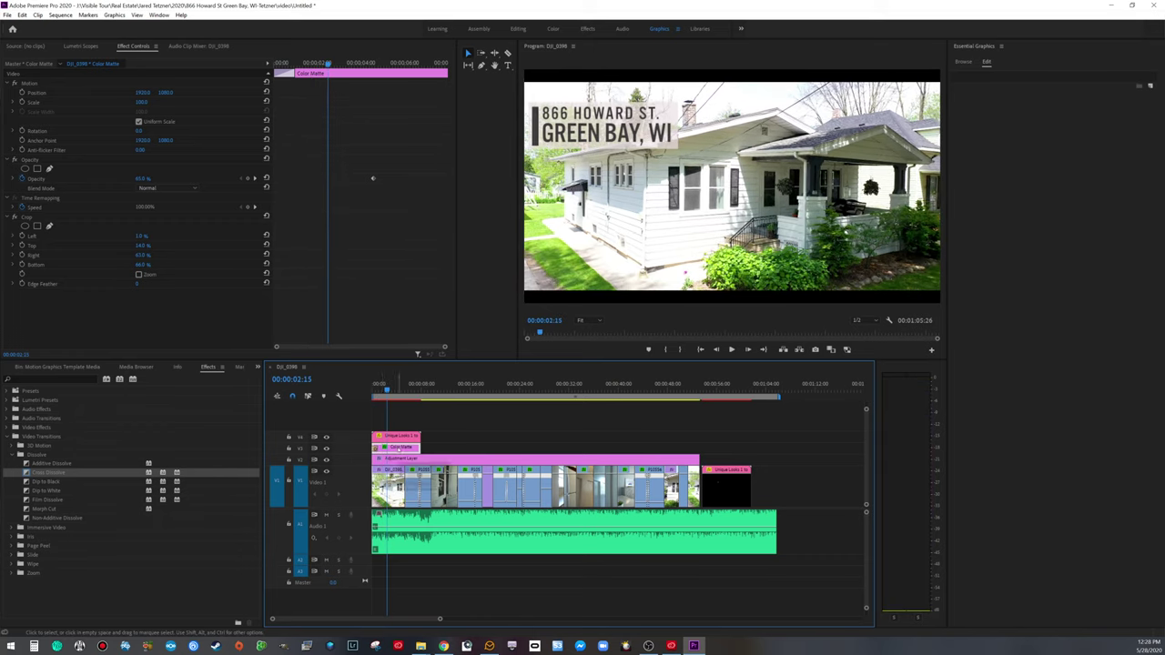
Step: Change the Color Matte to a stronger pink (F39393) and preview it from the start
{"action": "double_click", "coordinate": [399, 448]}
{"action": "left_click_drag", "start_coordinate": [204, 278], "coordinate": [241, 286]}
{"action": "left_click", "coordinate": [387, 169]}
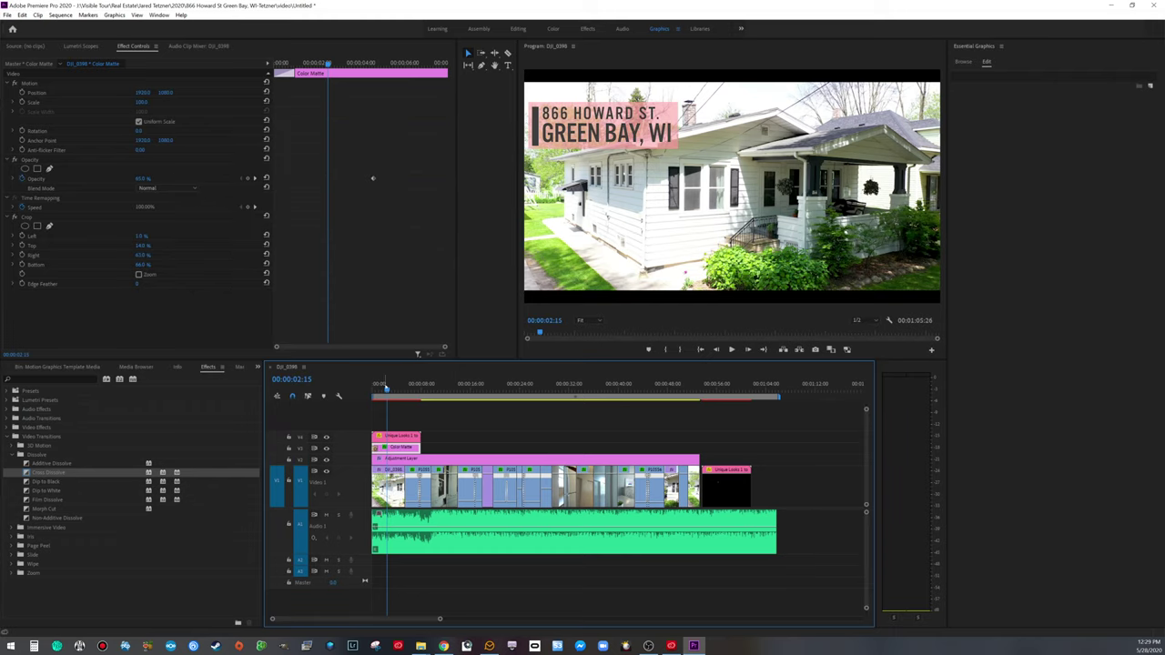
{"action": "key", "text": "Home"}
{"action": "key", "text": "space"}
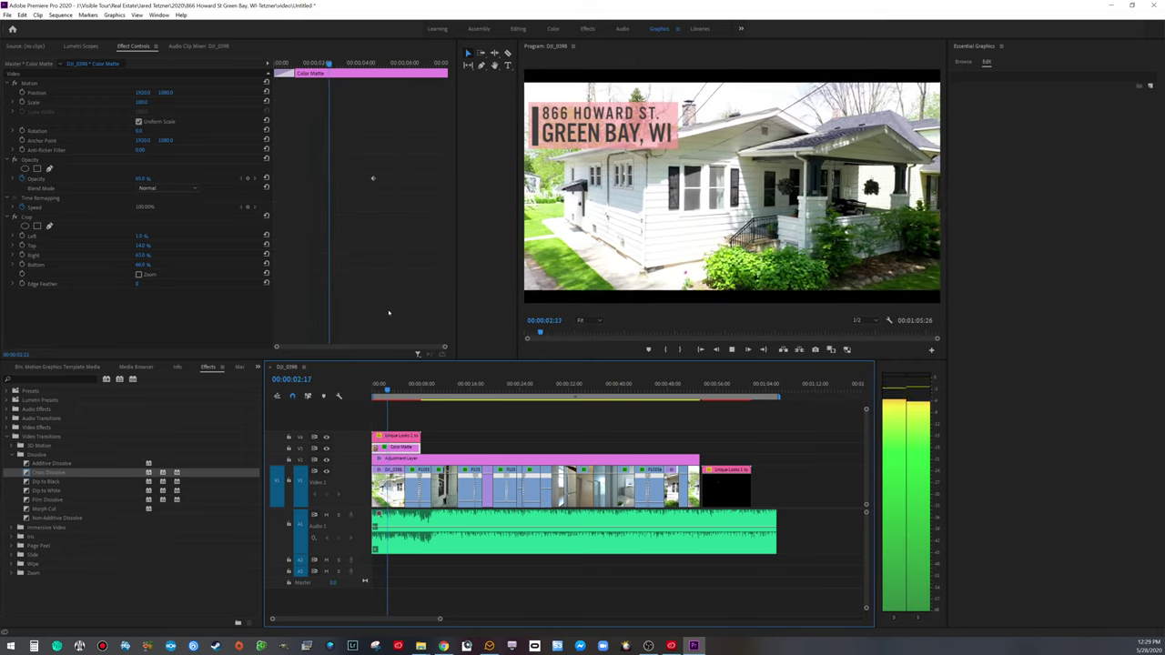
{"action": "key", "text": "space"}
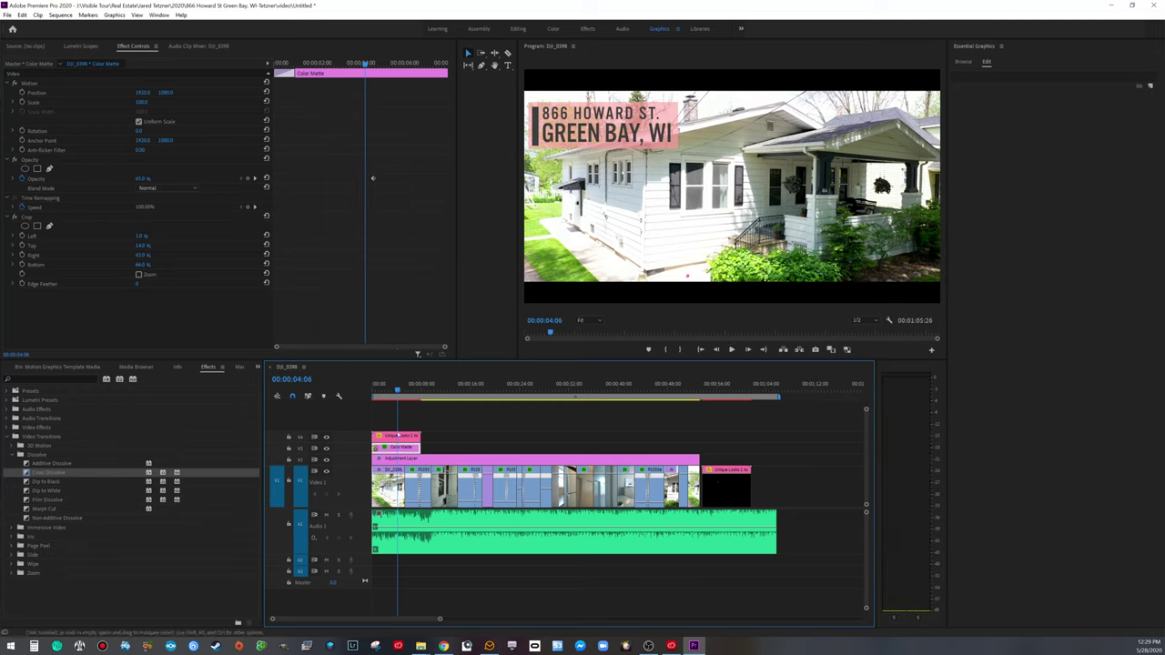
Step: Test shrinking the matte's Scale, then set it back to 100
{"action": "left_click", "coordinate": [142, 102]}
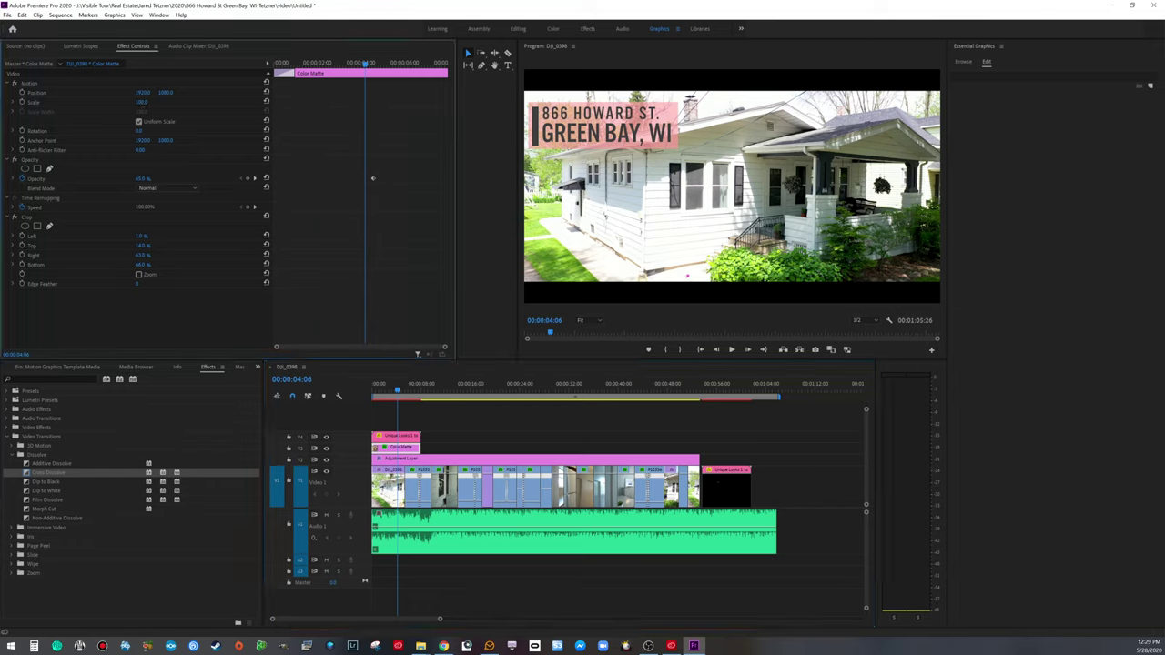
{"action": "left_click_drag", "start_coordinate": [142, 102], "coordinate": [141, 102]}
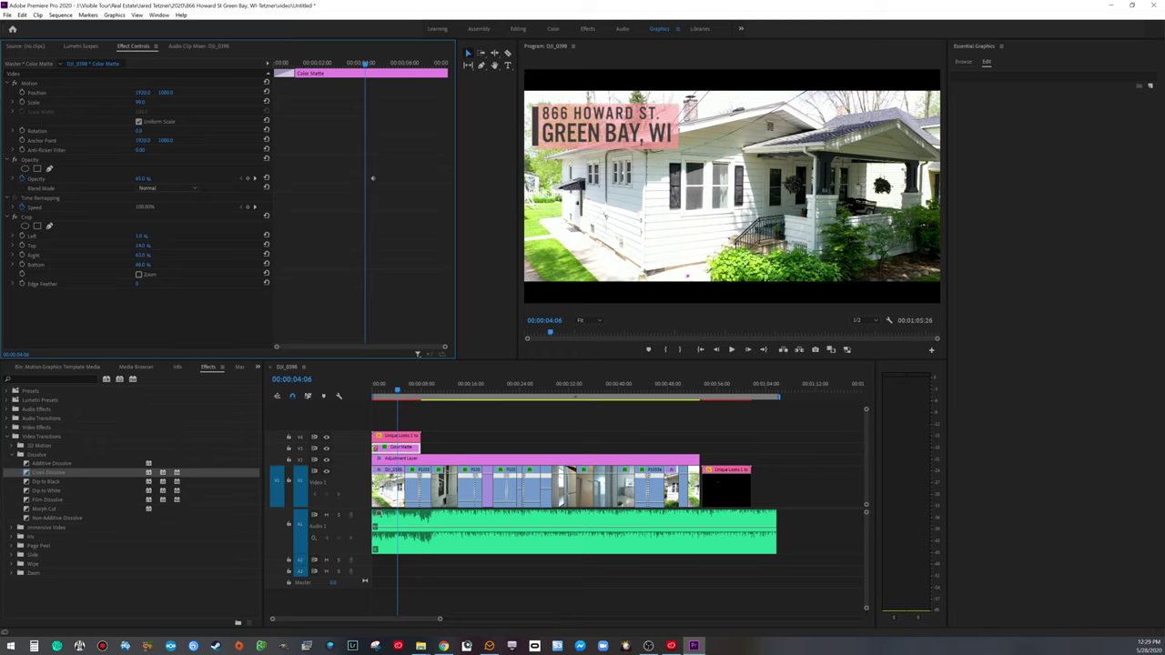
{"action": "left_click", "coordinate": [142, 102]}
{"action": "type", "text": "100"}
{"action": "key", "text": "Return"}
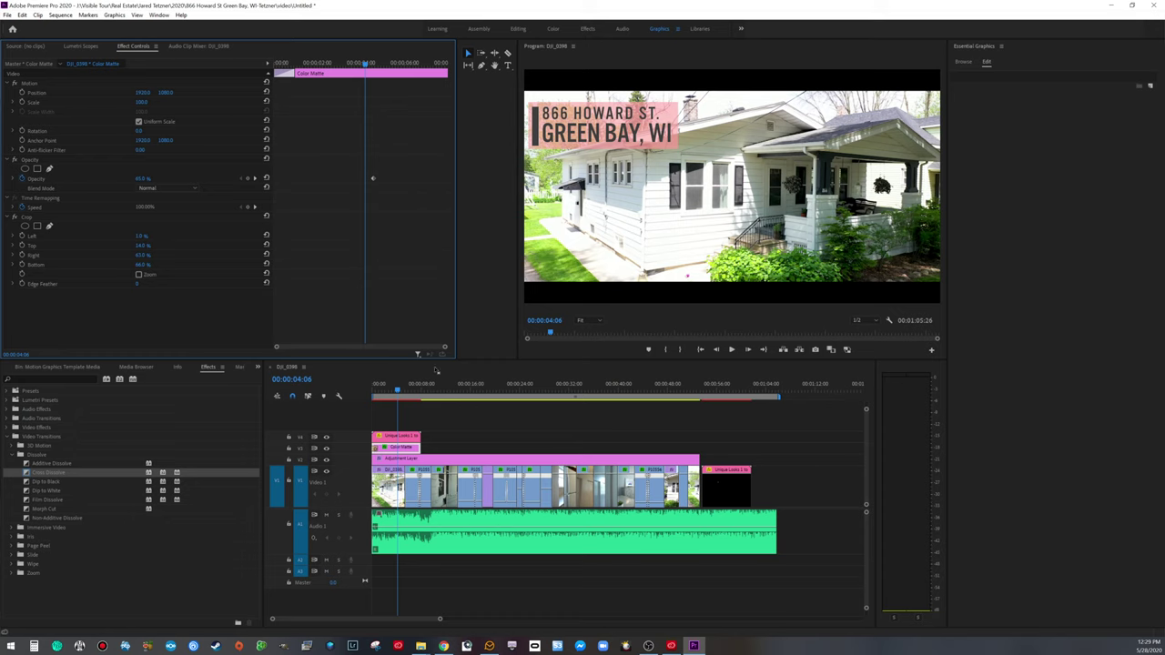
Step: Trim the title and matte clips to end at about five seconds and replay
{"action": "left_click", "coordinate": [377, 390]}
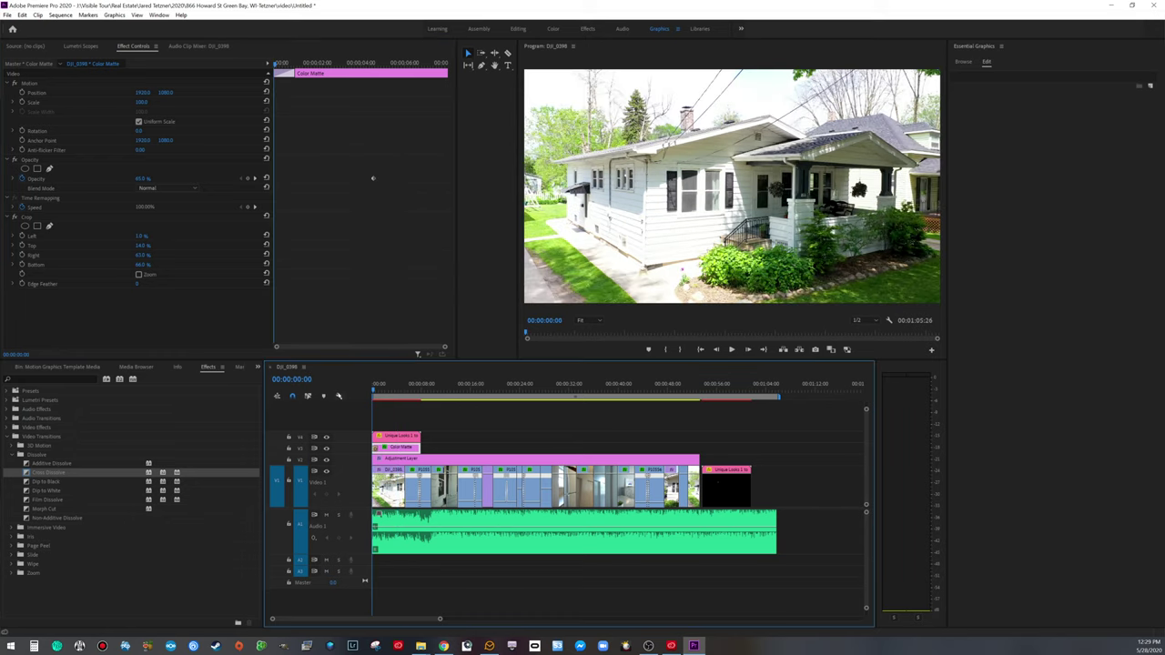
{"action": "key", "text": "space"}
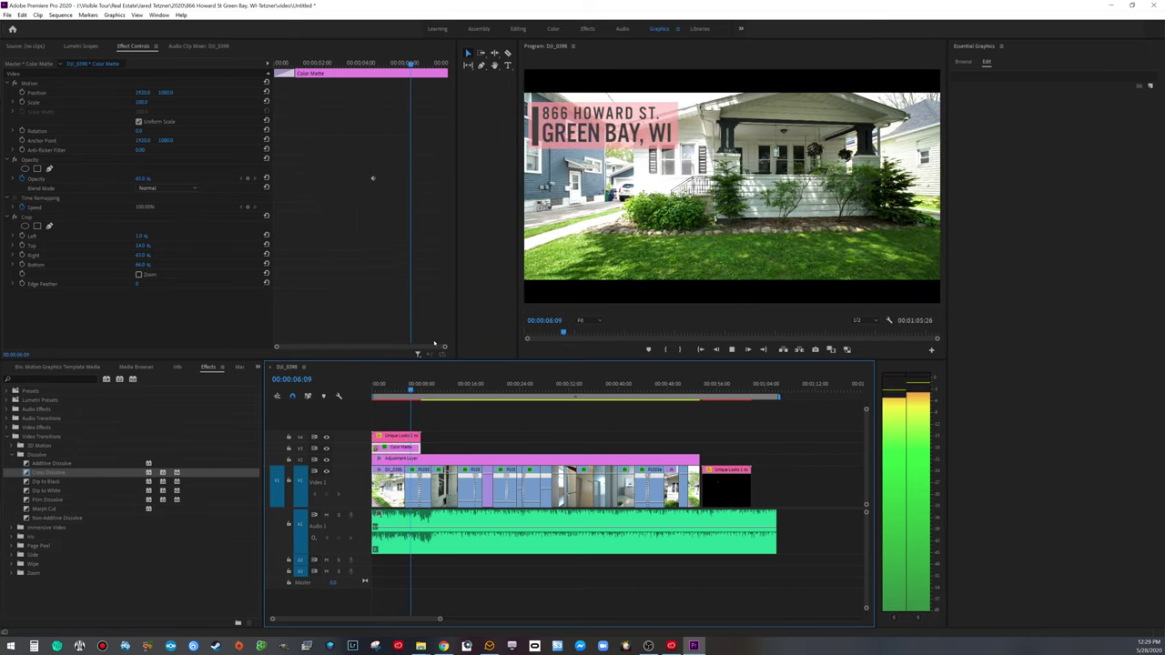
{"action": "key", "text": "space"}
{"action": "left_click_drag", "start_coordinate": [436, 428], "coordinate": [405, 445]}
{"action": "left_click", "coordinate": [377, 389]}
{"action": "key", "text": "space"}
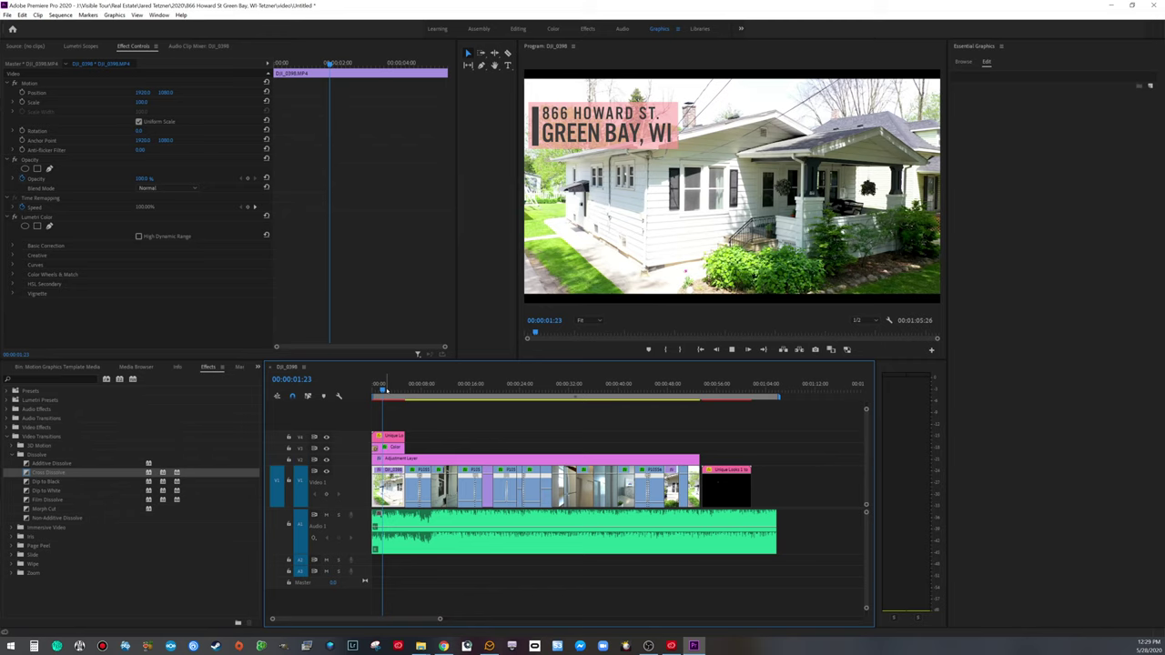
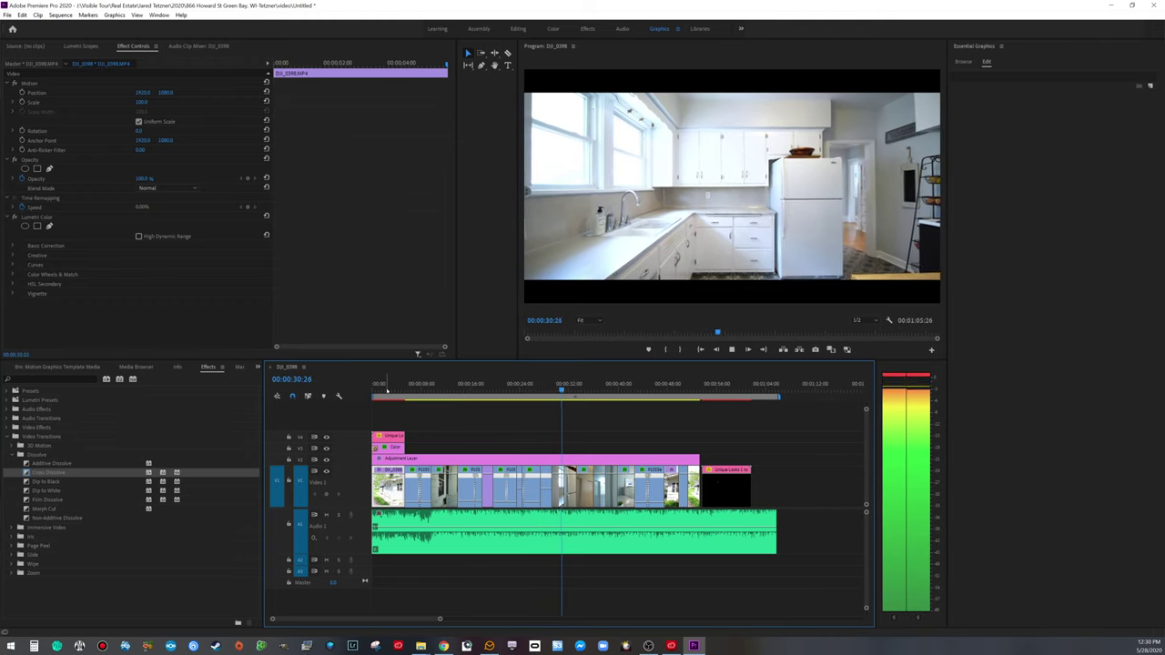
Step: Play the exterior and garage shots, nudging the Unique Look address title clip into place
{"action": "key", "text": "space"}
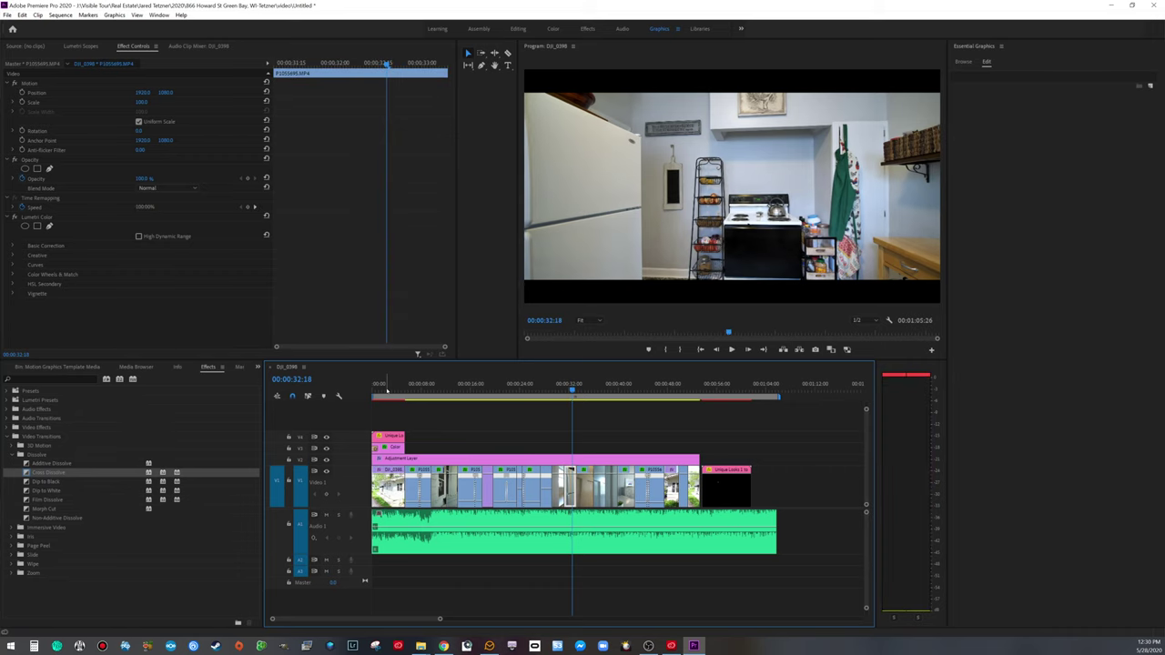
{"action": "left_click_drag", "start_coordinate": [572, 386], "coordinate": [694, 402]}
{"action": "key", "text": "space"}
{"action": "left_click_drag", "start_coordinate": [718, 489], "coordinate": [719, 492]}
{"action": "key", "text": "space"}
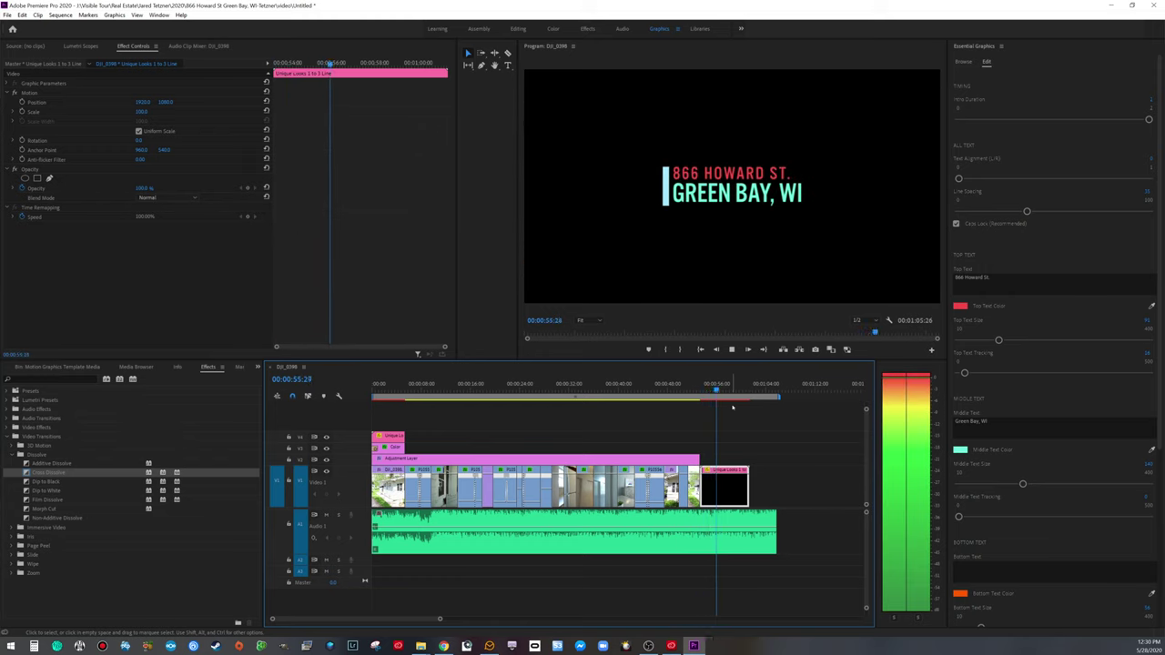
Step: Trim the title card and music ends together, then replay from the bedroom shot at 38 seconds
{"action": "key", "text": "space"}
{"action": "left_click_drag", "start_coordinate": [747, 482], "coordinate": [721, 482]}
{"action": "left_click_drag", "start_coordinate": [775, 530], "coordinate": [736, 529]}
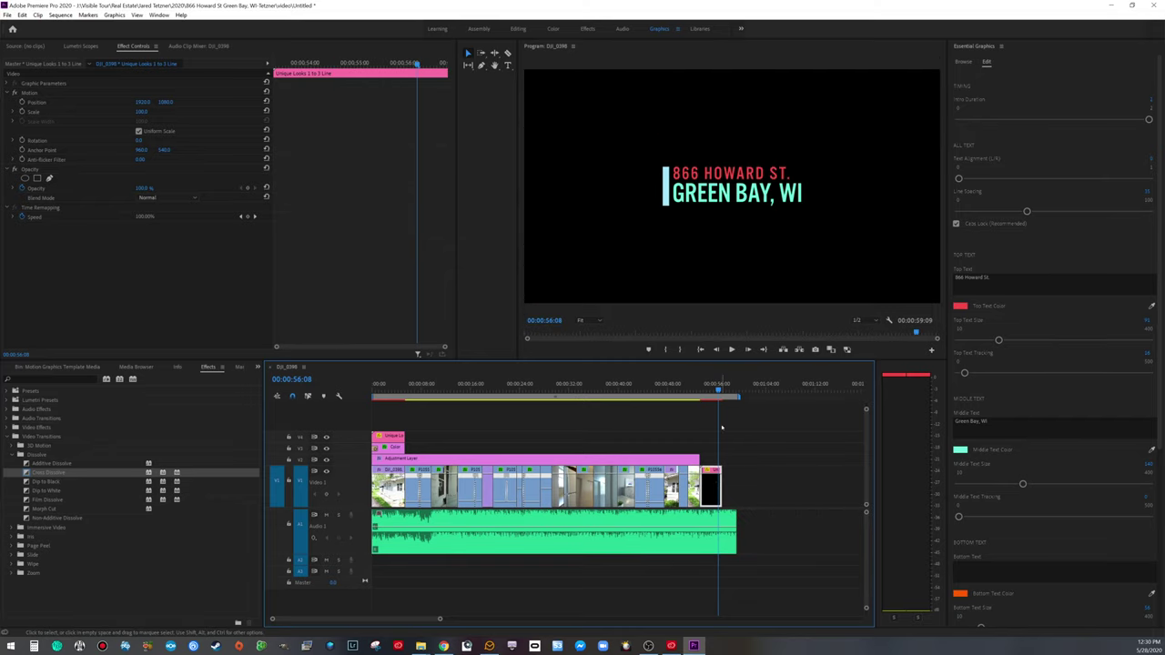
{"action": "left_click_drag", "start_coordinate": [728, 383], "coordinate": [610, 384]}
{"action": "key", "text": "space"}
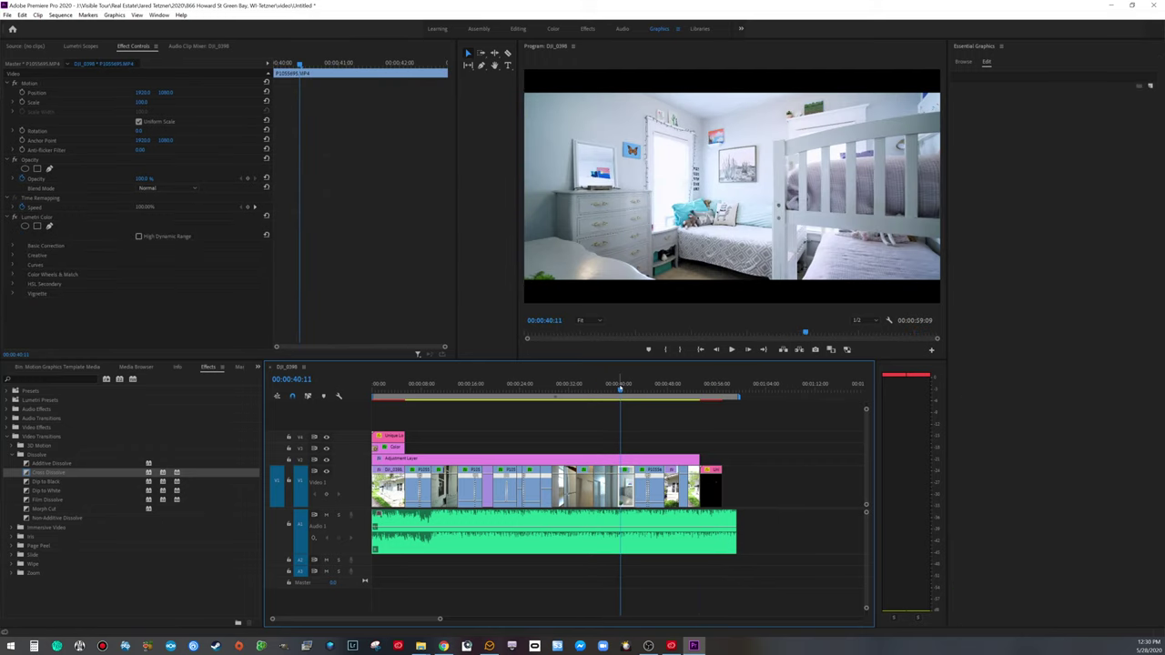